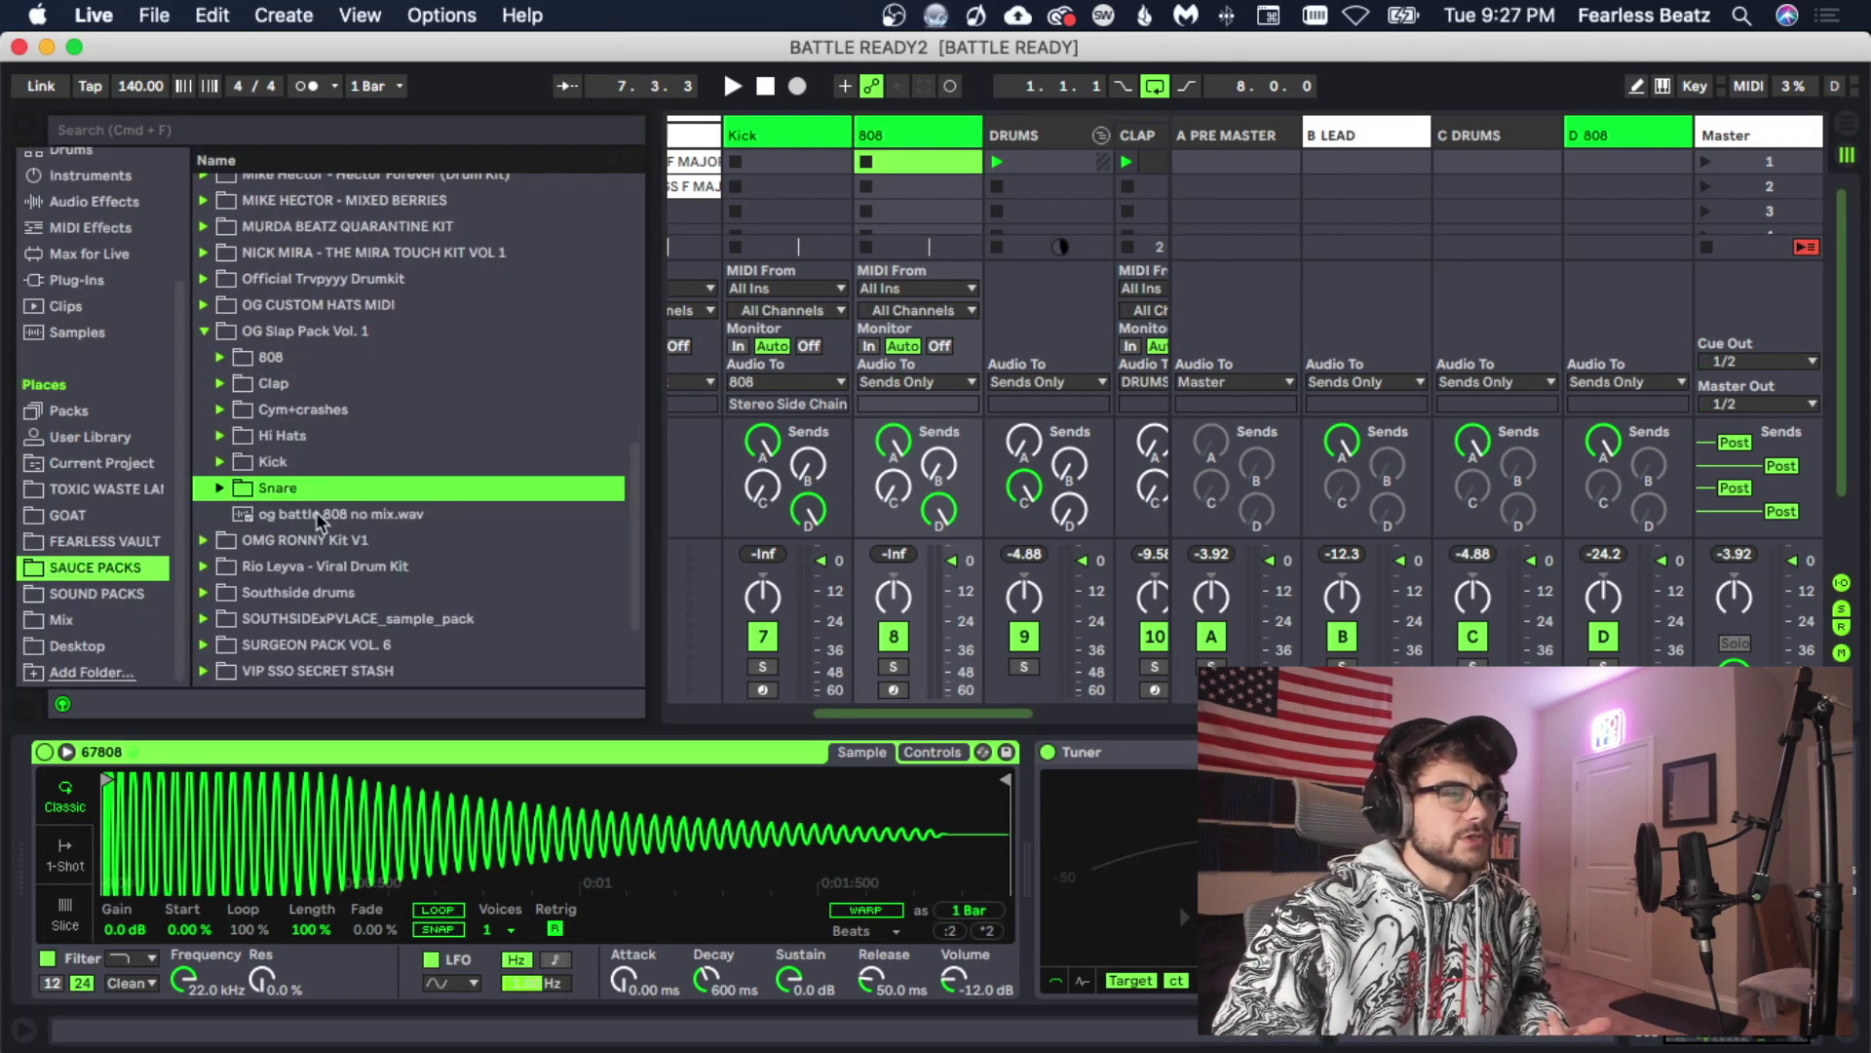
Load og battle 808 no mix.wav on the 808 track and copy the PIANO F MAJOR clip from the backups track into it.
{"action": "left_click", "coordinate": [320, 517]}
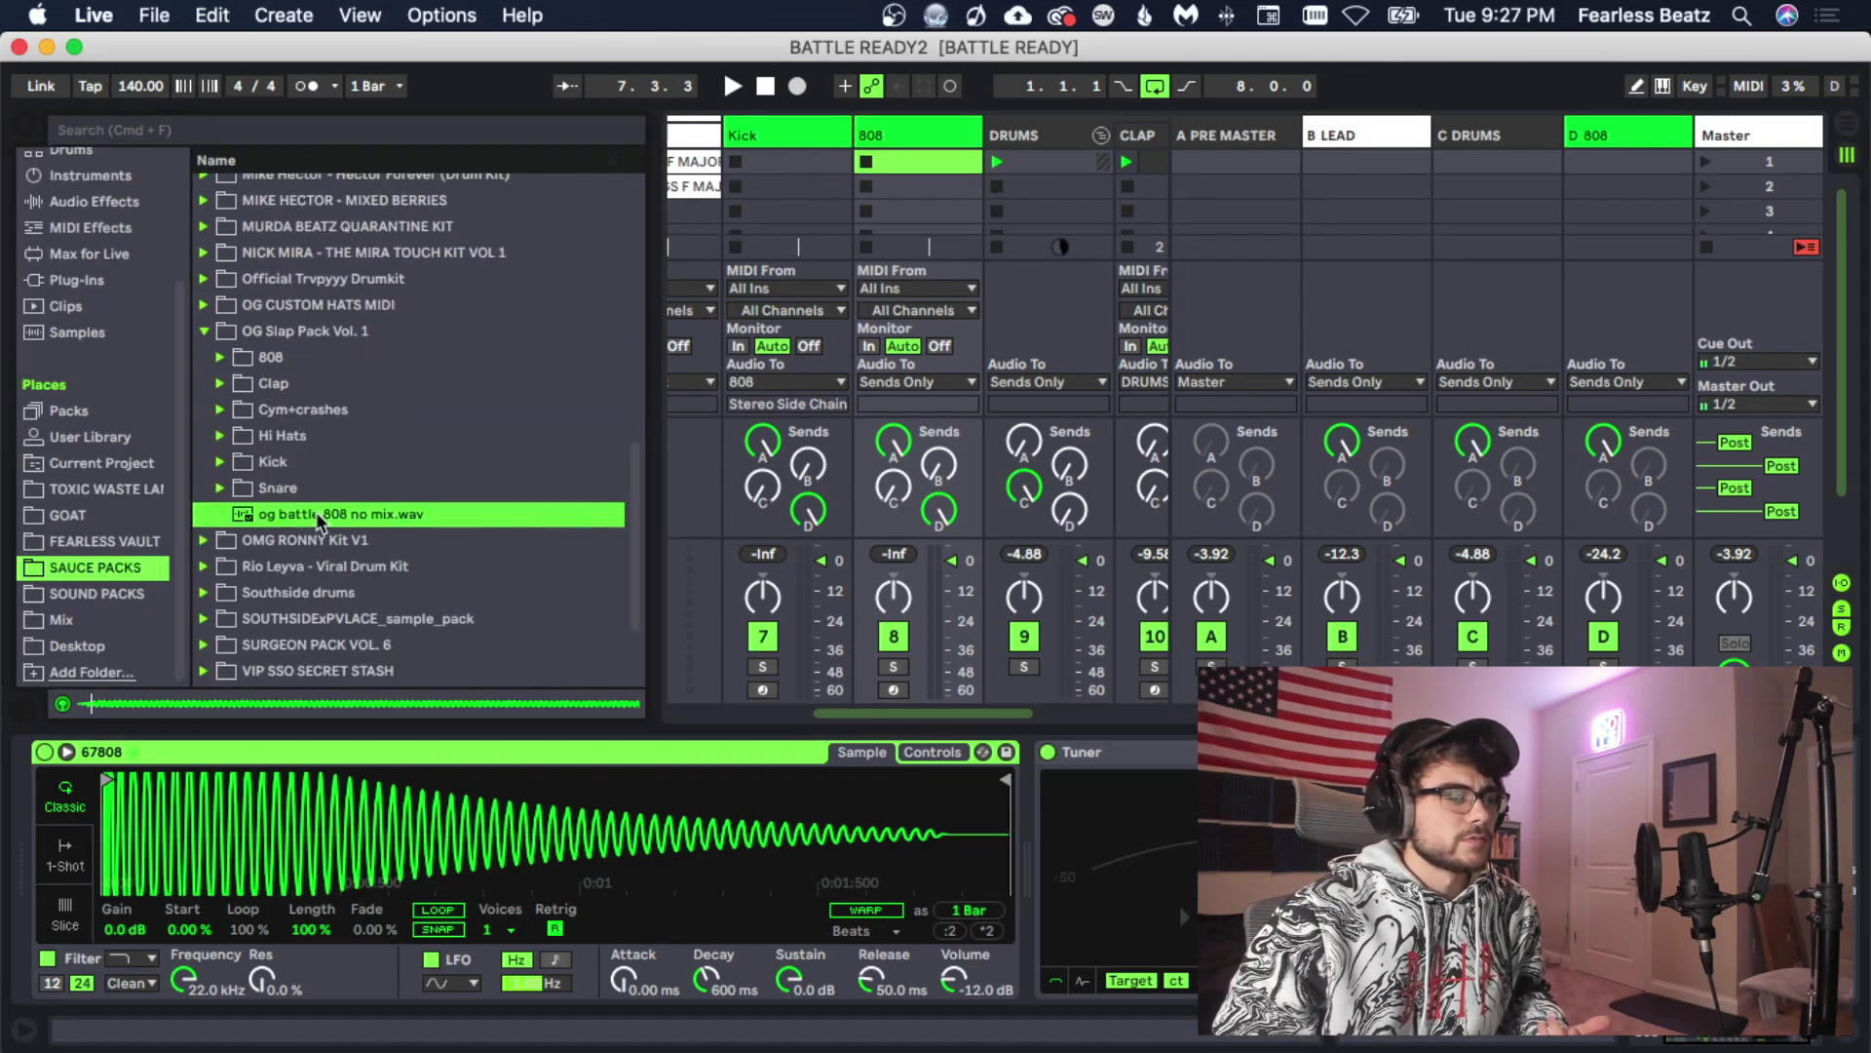
{"action": "double_click", "coordinate": [319, 519]}
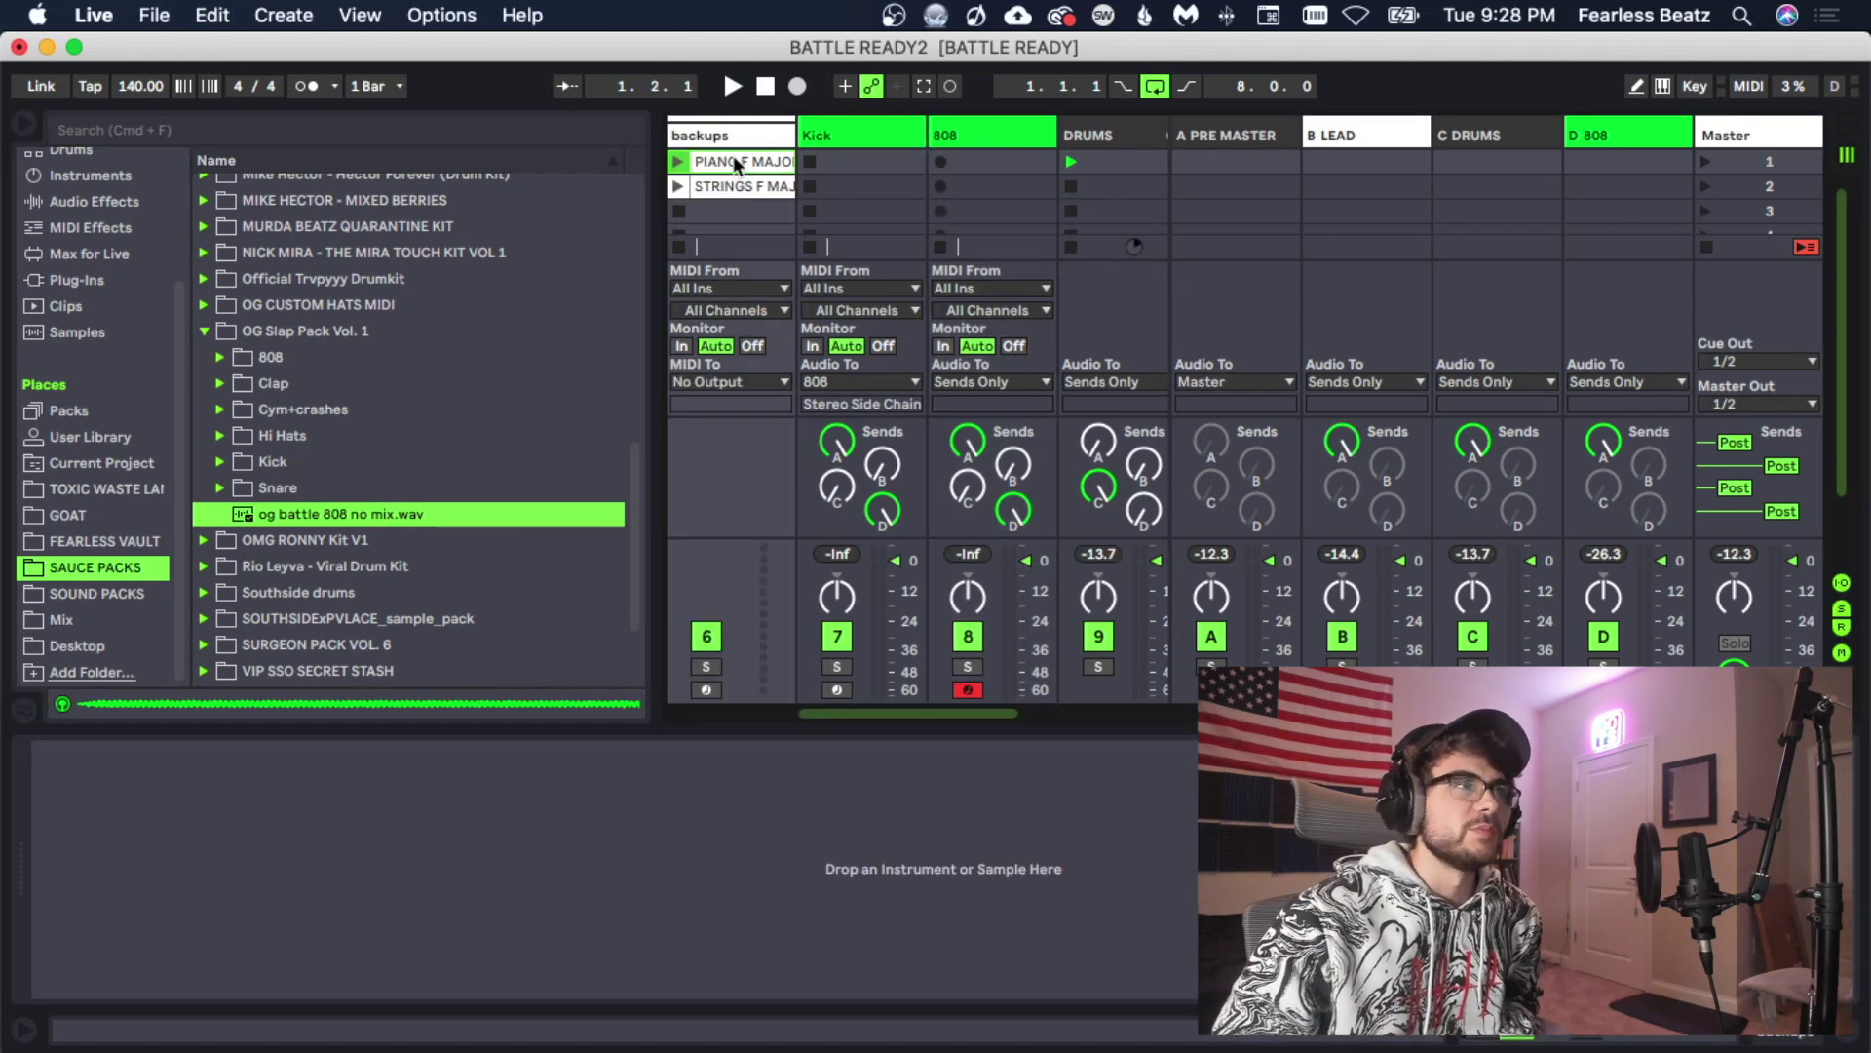
{"action": "left_click_drag", "start_coordinate": [734, 159], "coordinate": [1021, 166]}
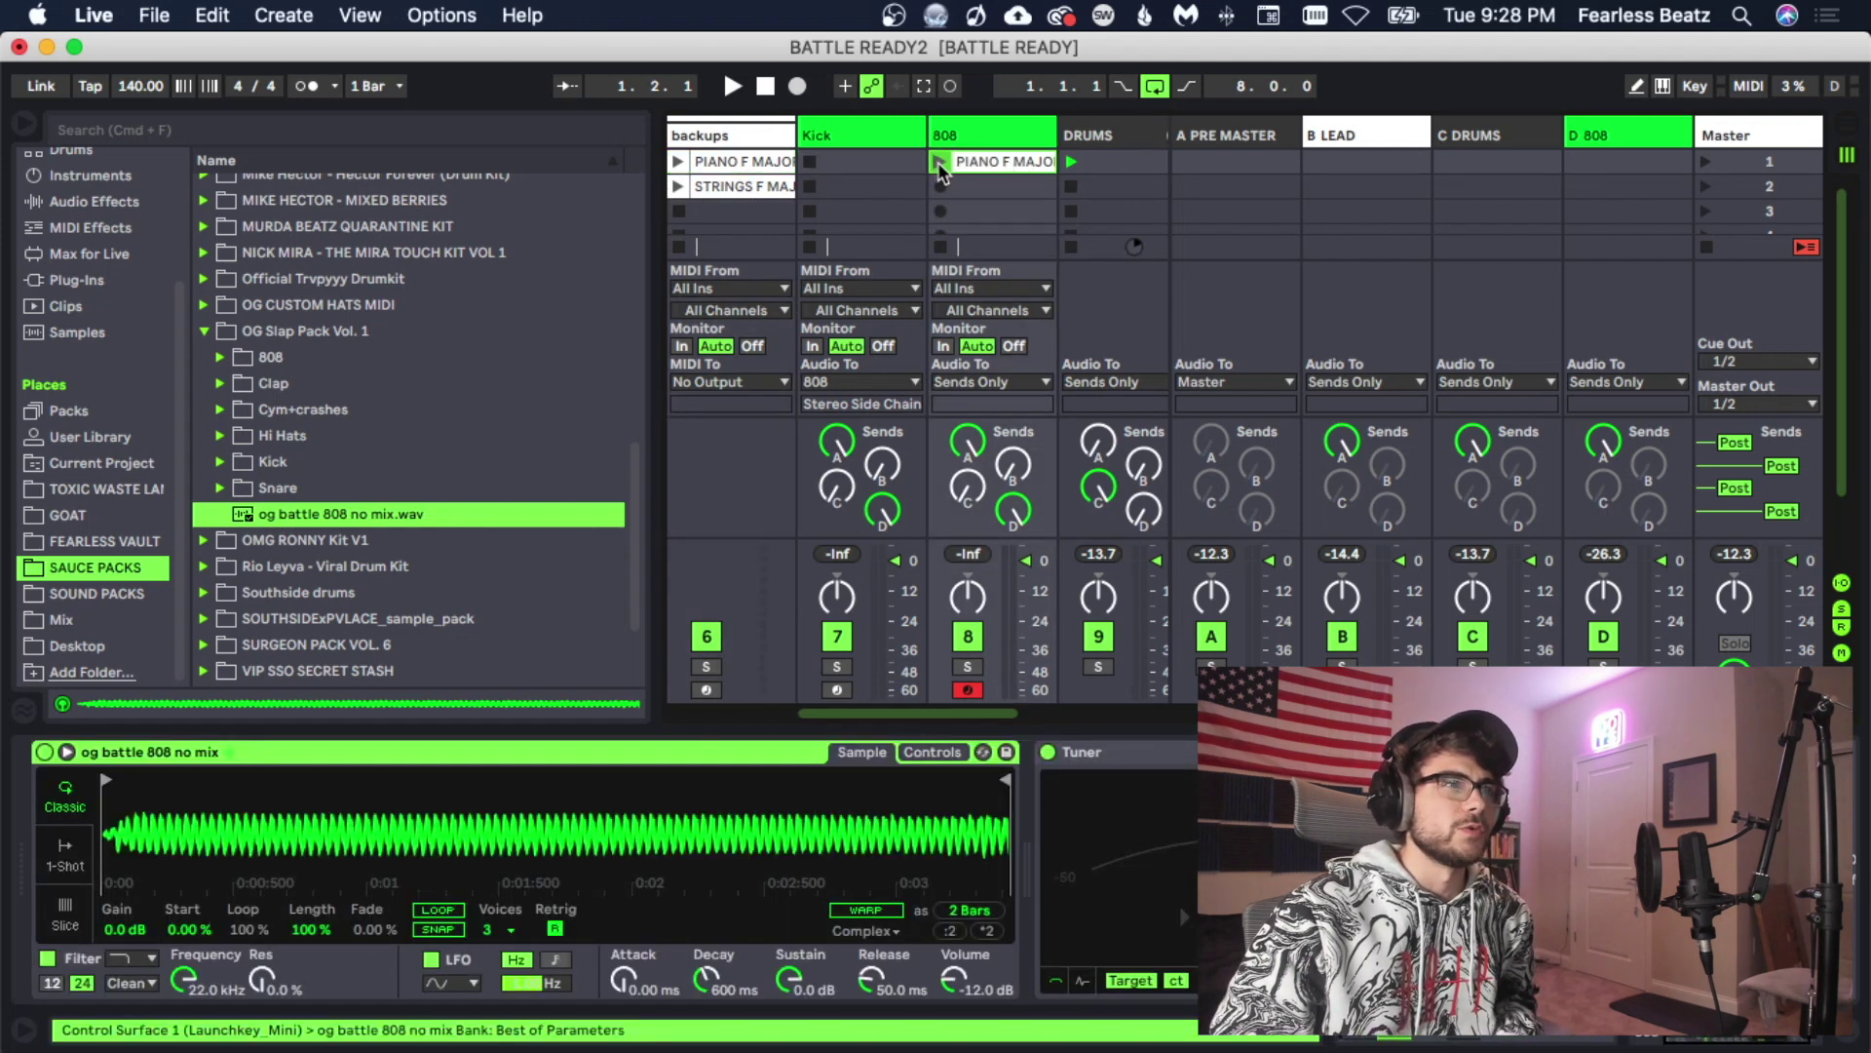
Audition the PIANO track in solo, switch its solo off and return to the 808 track.
{"action": "left_click_drag", "start_coordinate": [939, 727], "coordinate": [904, 721]}
{"action": "left_click", "coordinate": [767, 667]}
{"action": "key", "text": "space"}
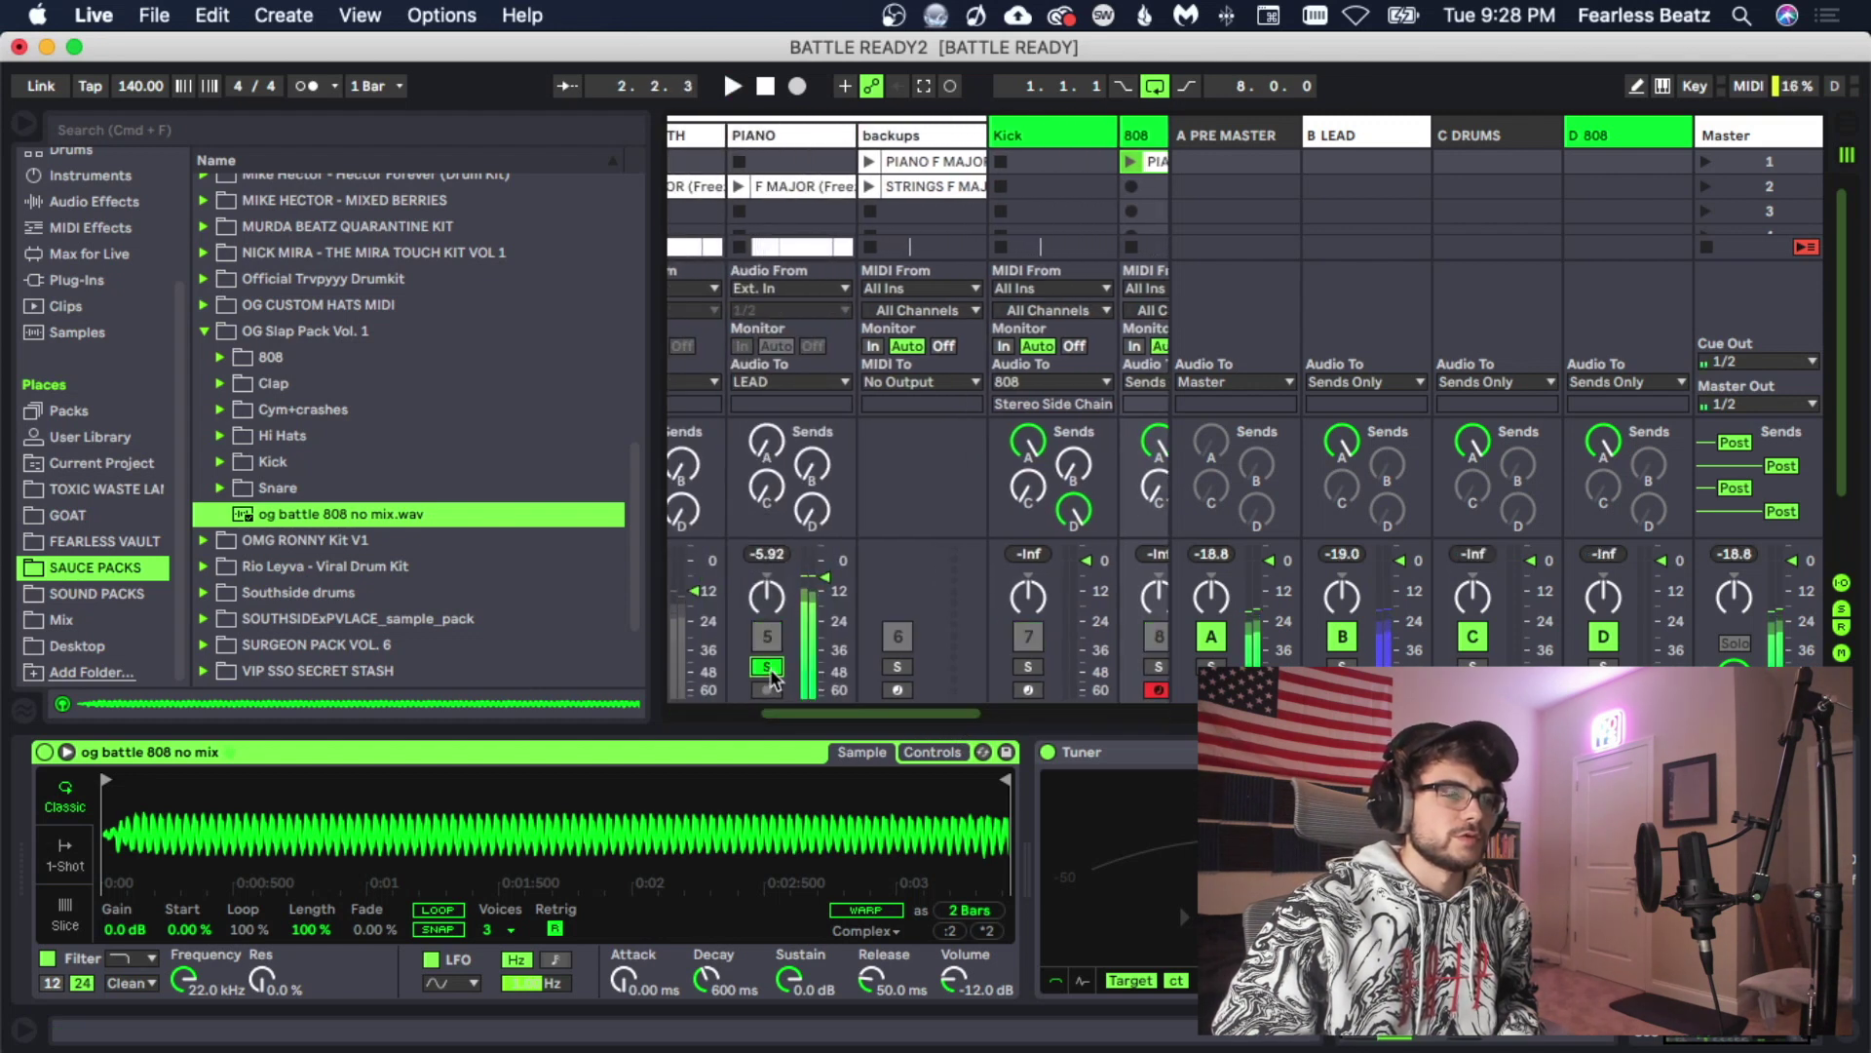
{"action": "left_click", "coordinate": [767, 666]}
{"action": "left_click_drag", "start_coordinate": [861, 713], "coordinate": [919, 706]}
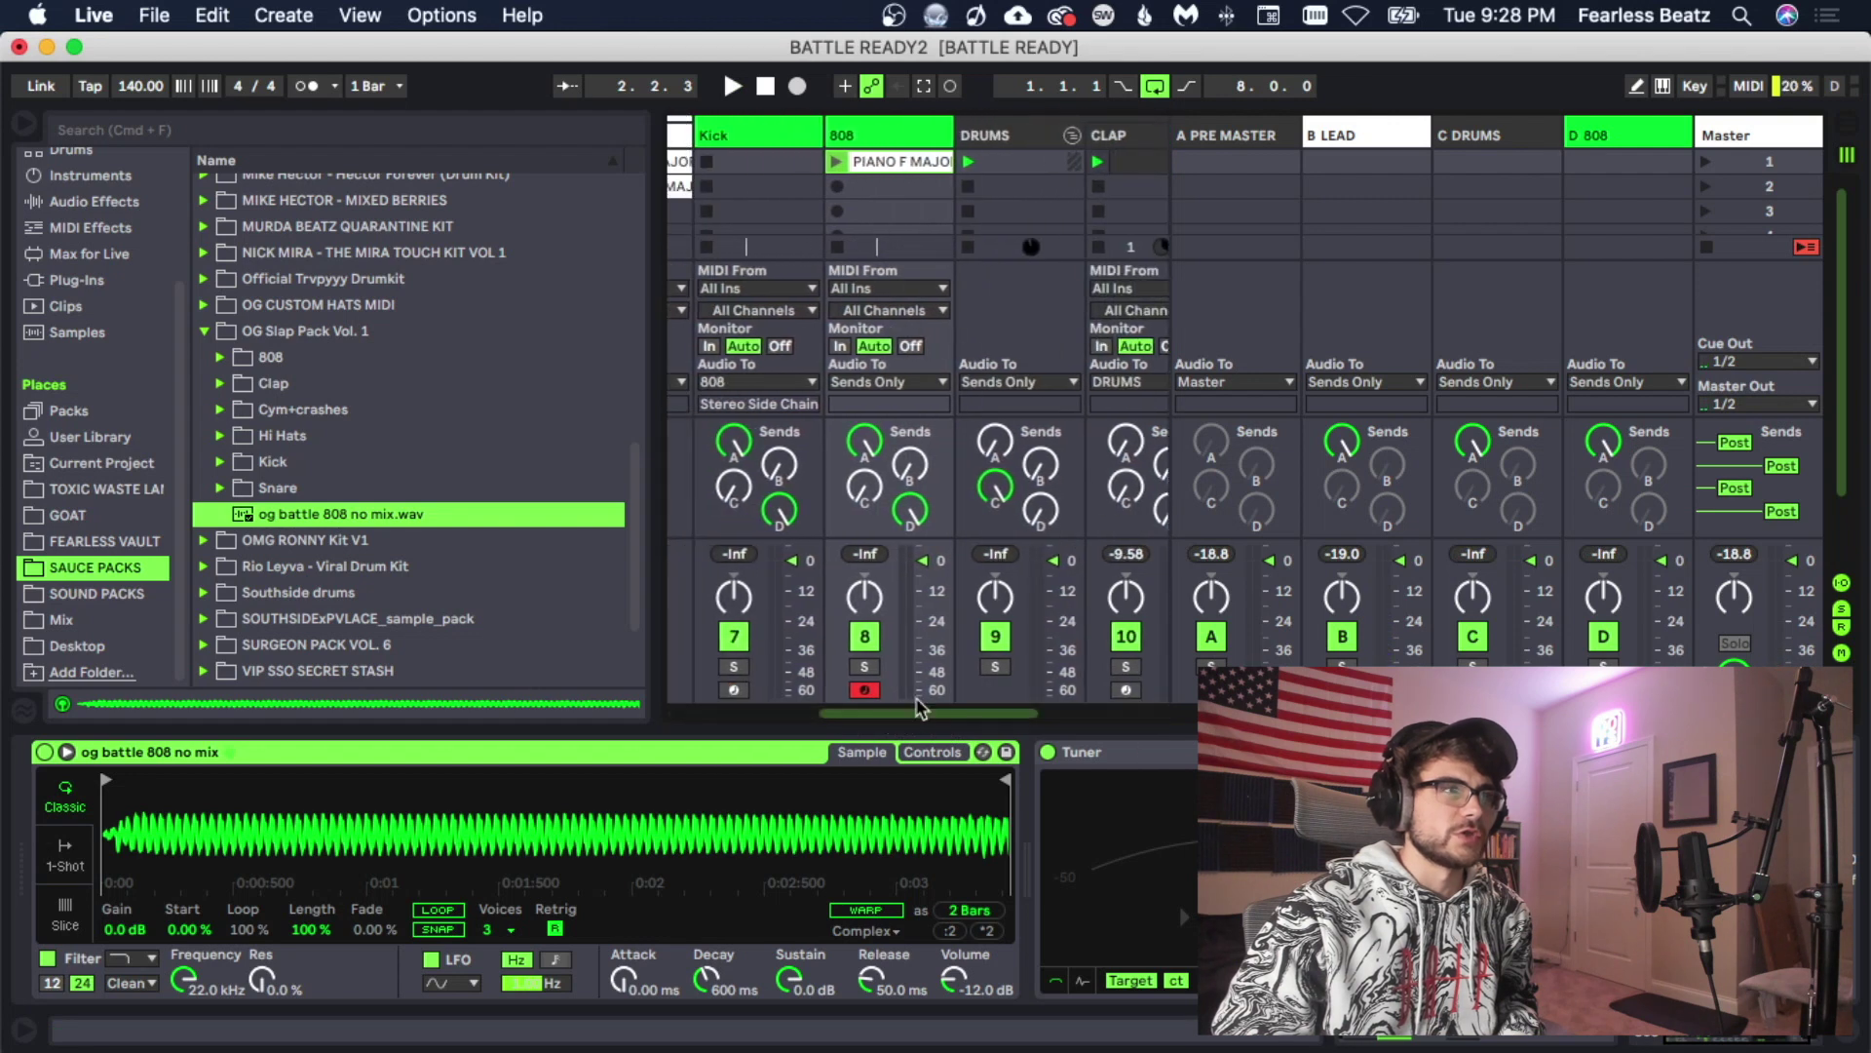
Set the glide mode of the og battle 808 no mix sampler to Glide.
{"action": "left_click", "coordinate": [931, 751]}
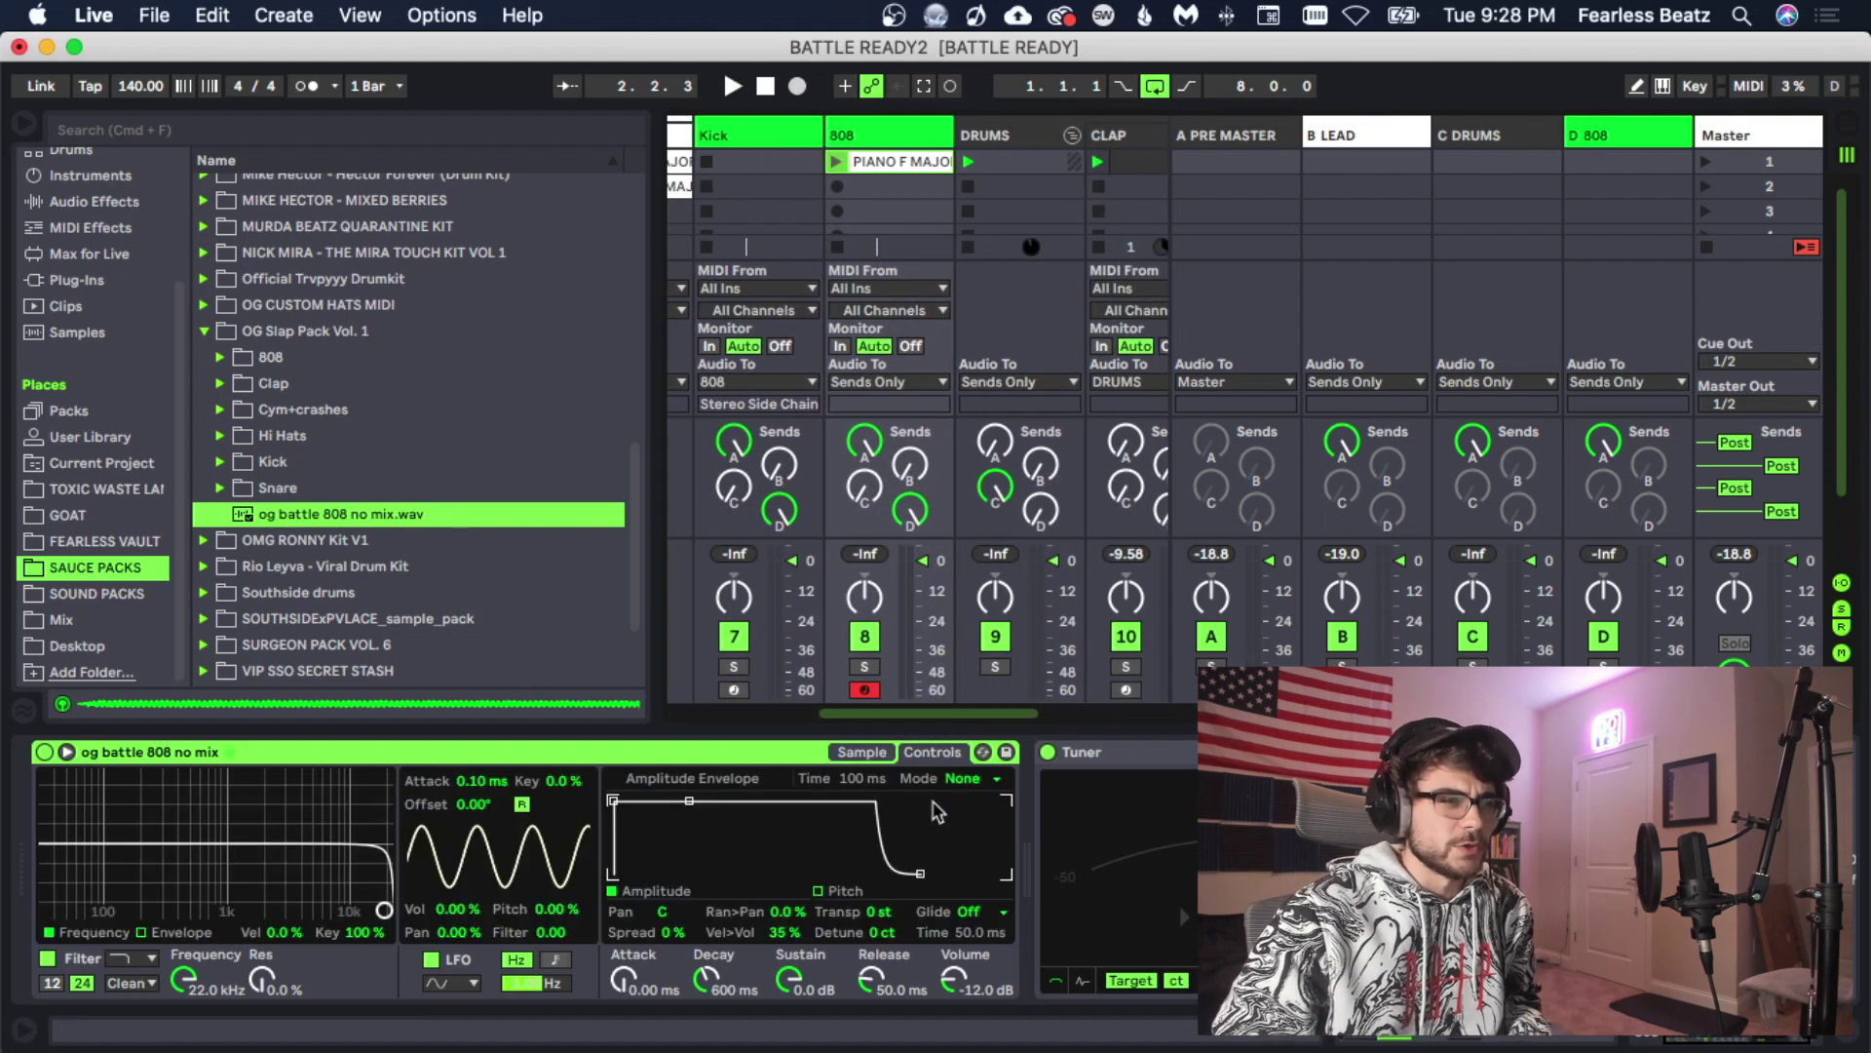
{"action": "left_click", "coordinate": [971, 912]}
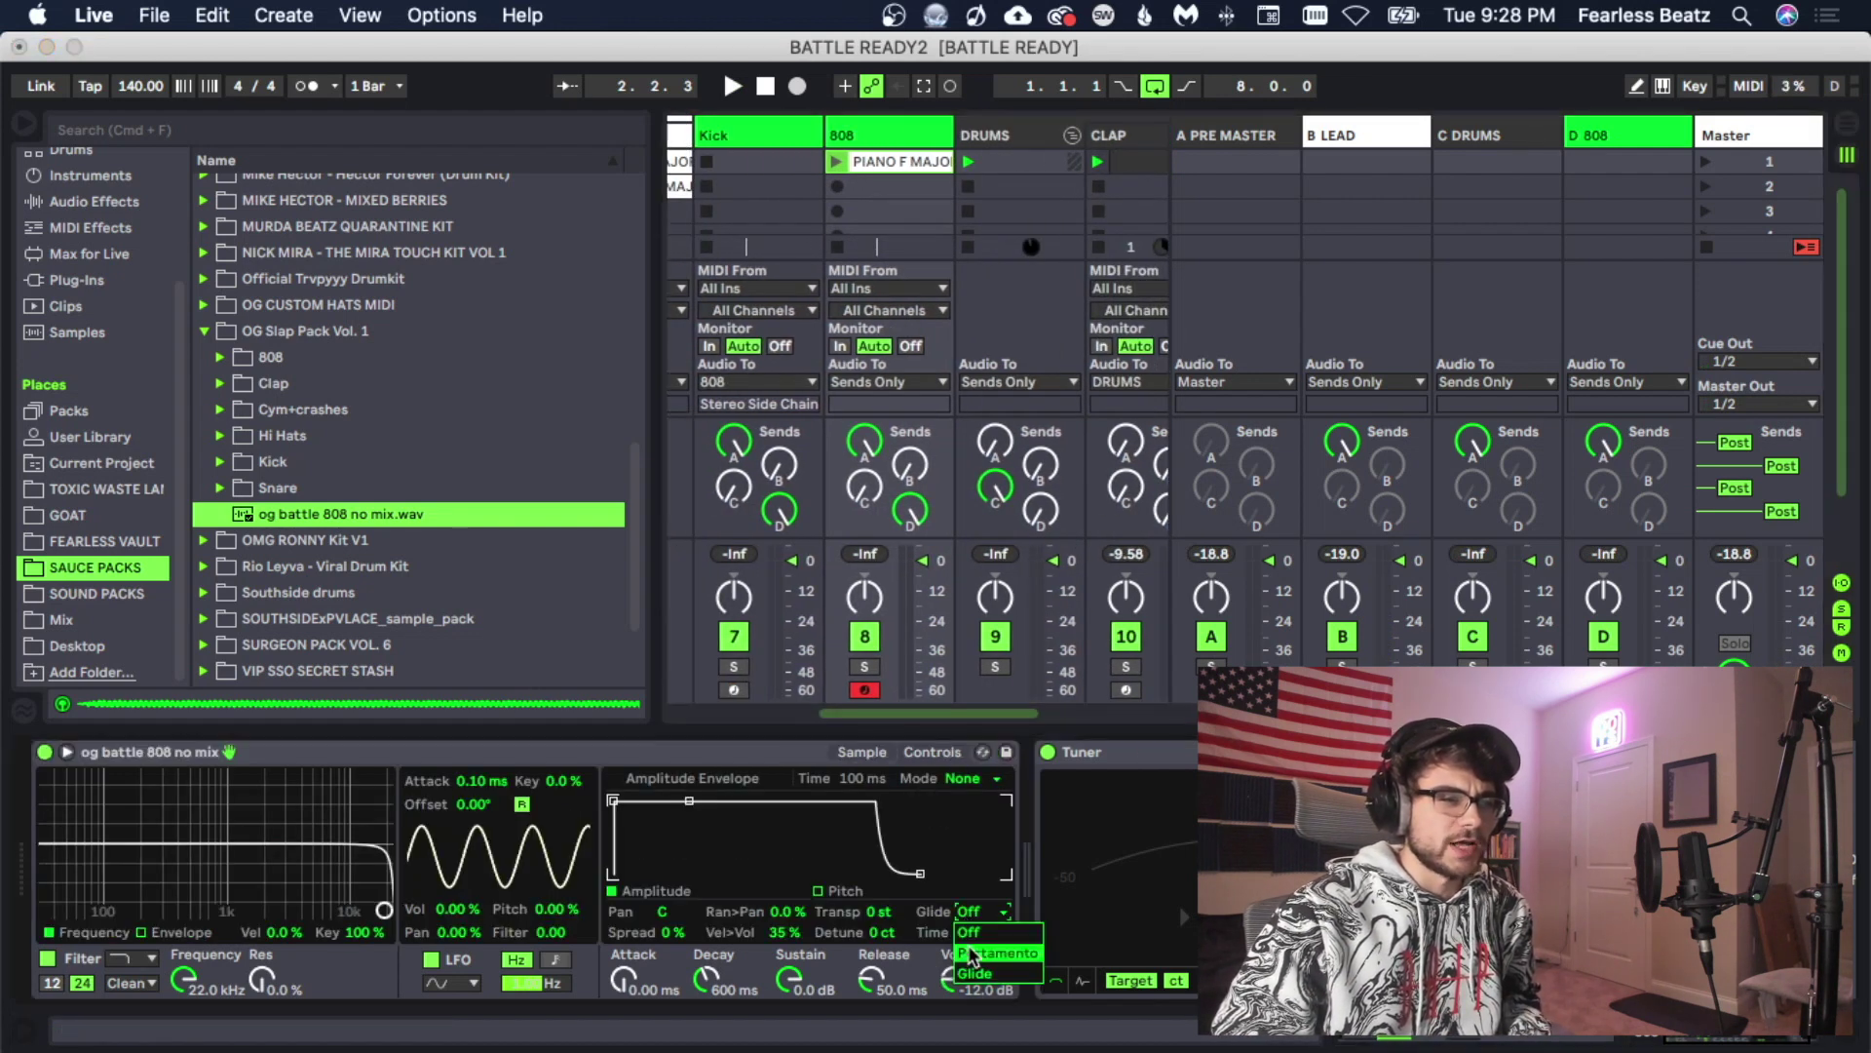
{"action": "left_click", "coordinate": [974, 973]}
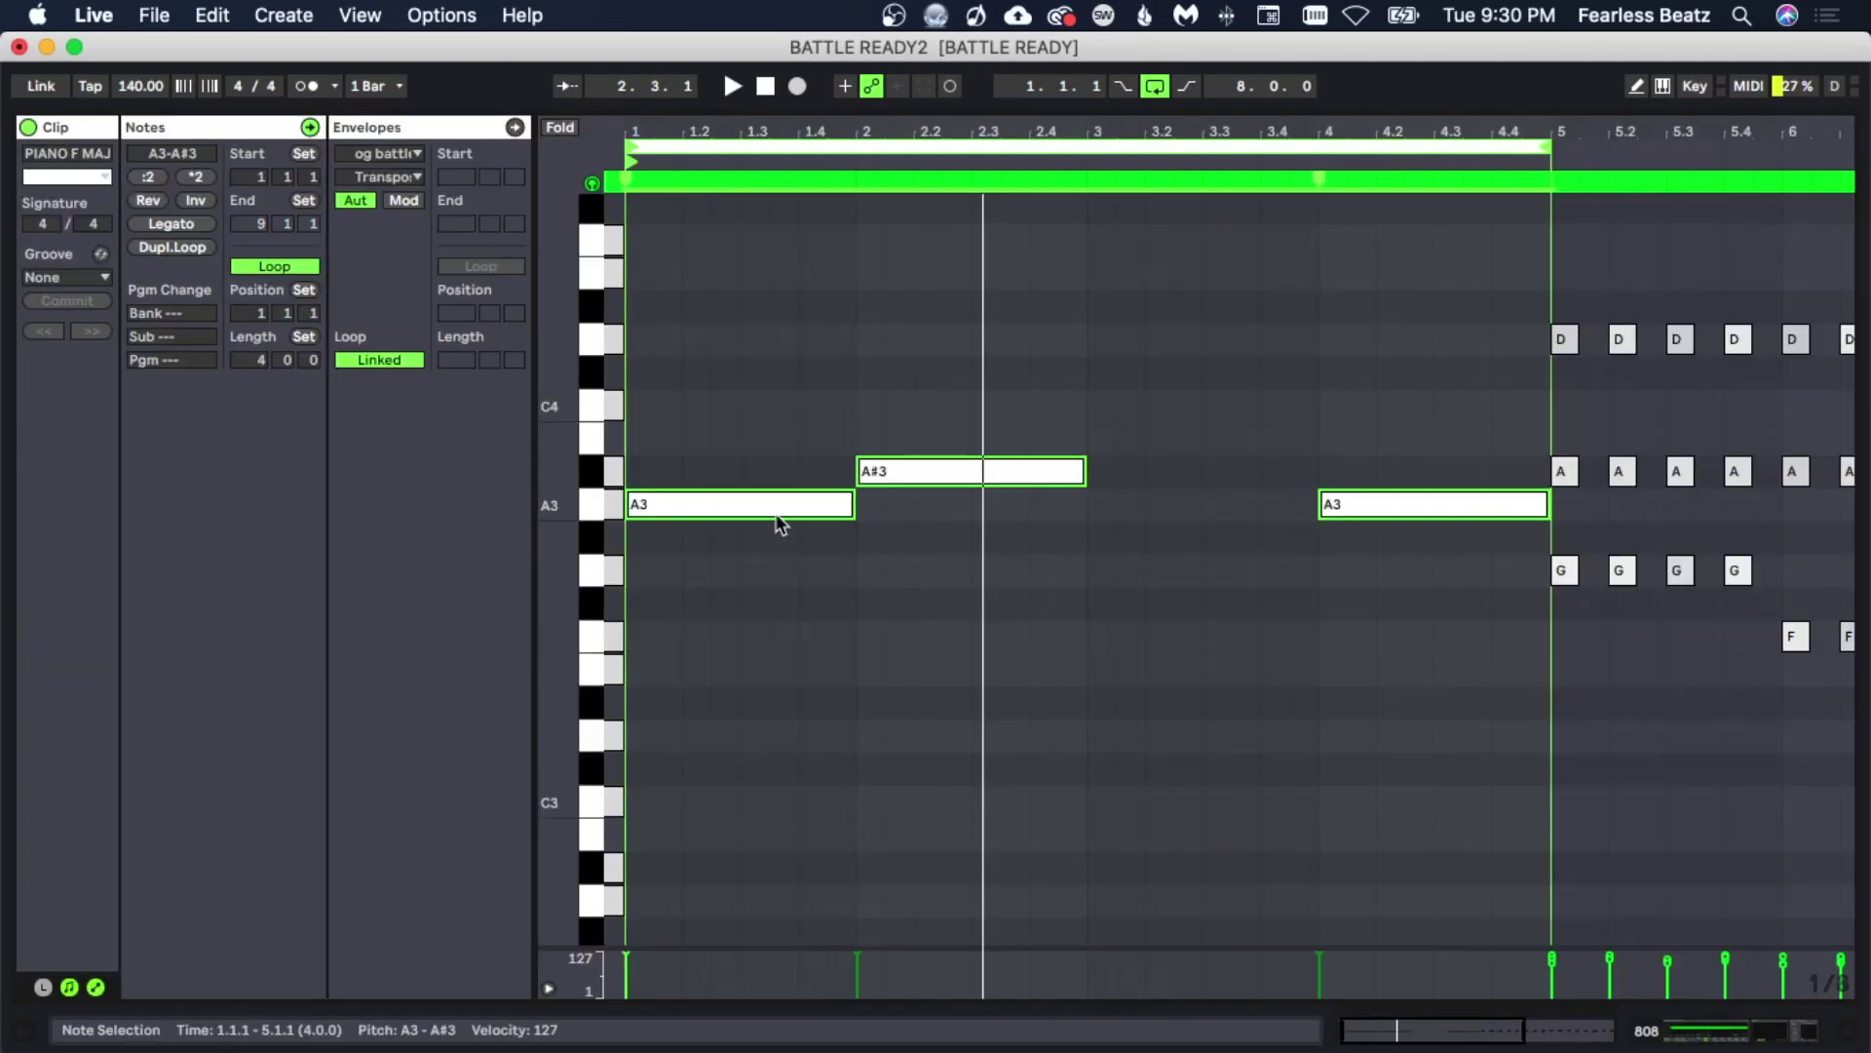
Deactivate the selected A3 and A#3 guide notes in the first four bars and place an A3 note from 1.1.1 to 1.3.1.
{"action": "right_click", "coordinate": [780, 515]}
{"action": "left_click", "coordinate": [844, 603]}
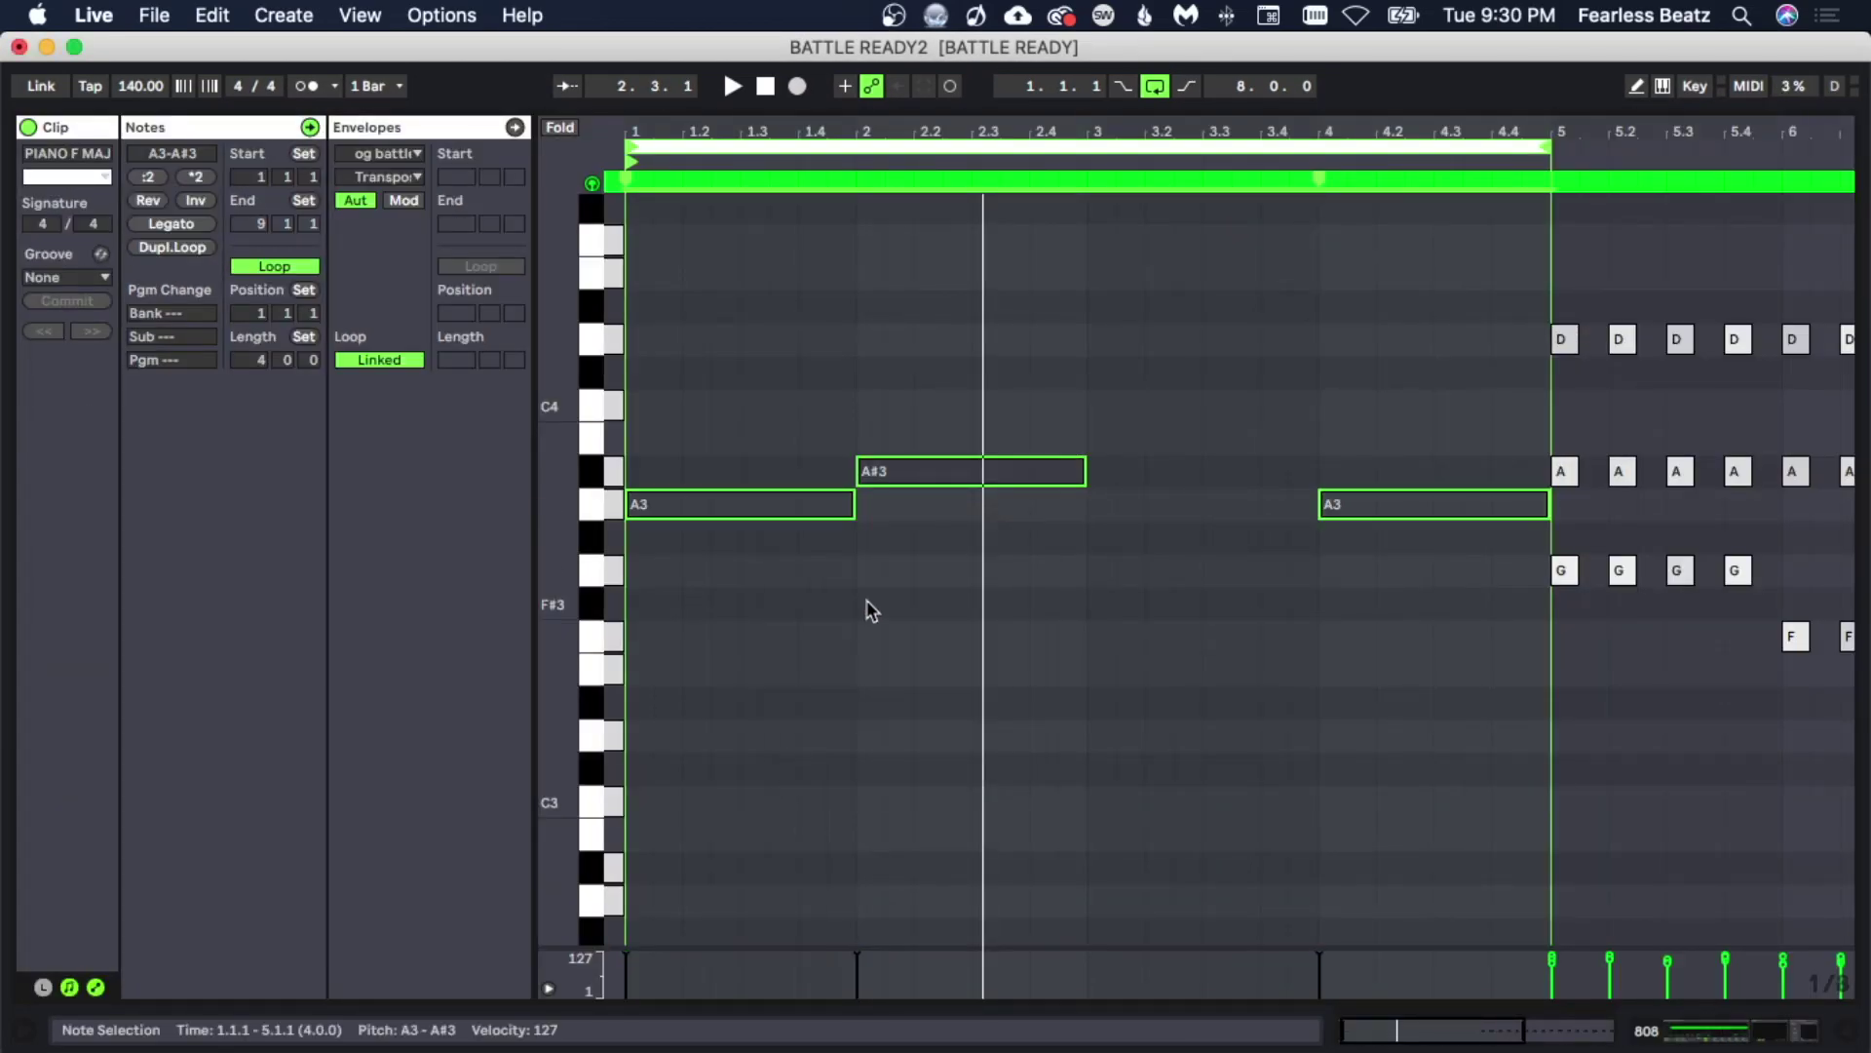
{"action": "scroll", "coordinate": [838, 546], "scroll_direction": "up", "scroll_amount": 2}
{"action": "left_click", "coordinate": [838, 573]}
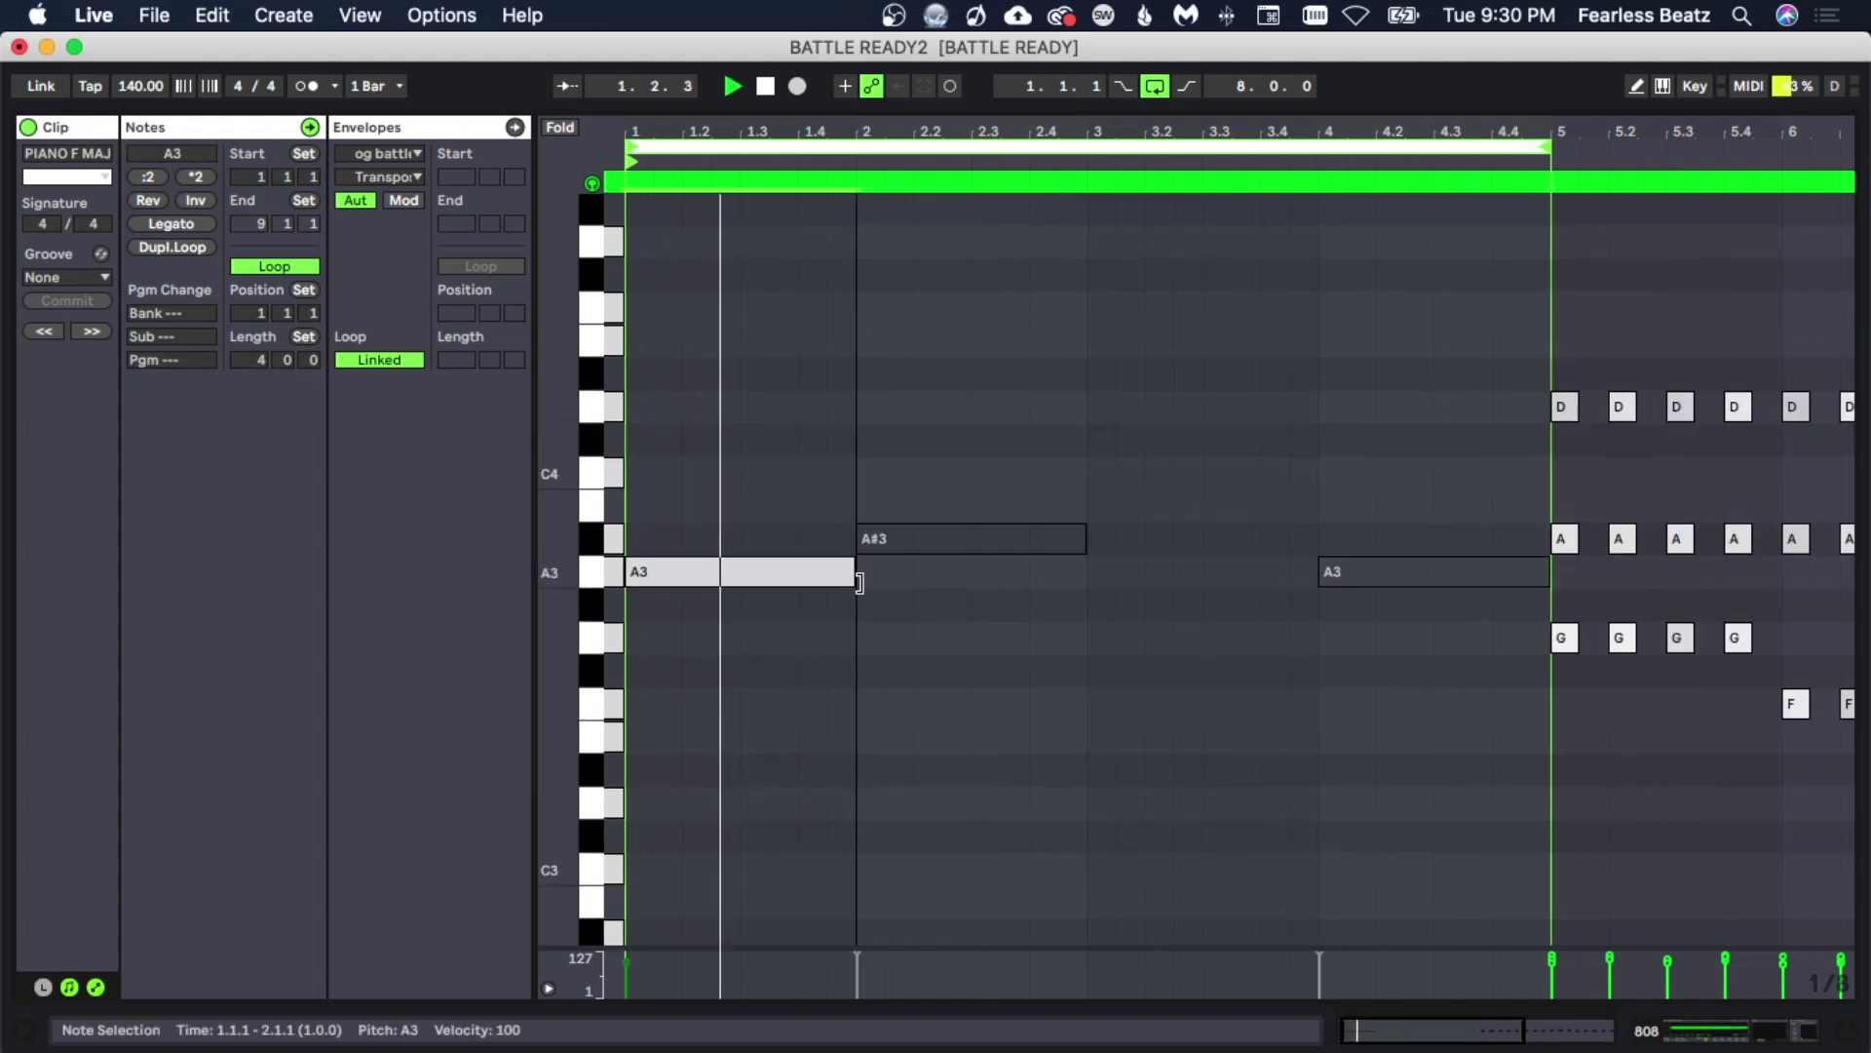
{"action": "left_click_drag", "start_coordinate": [839, 586], "coordinate": [739, 585]}
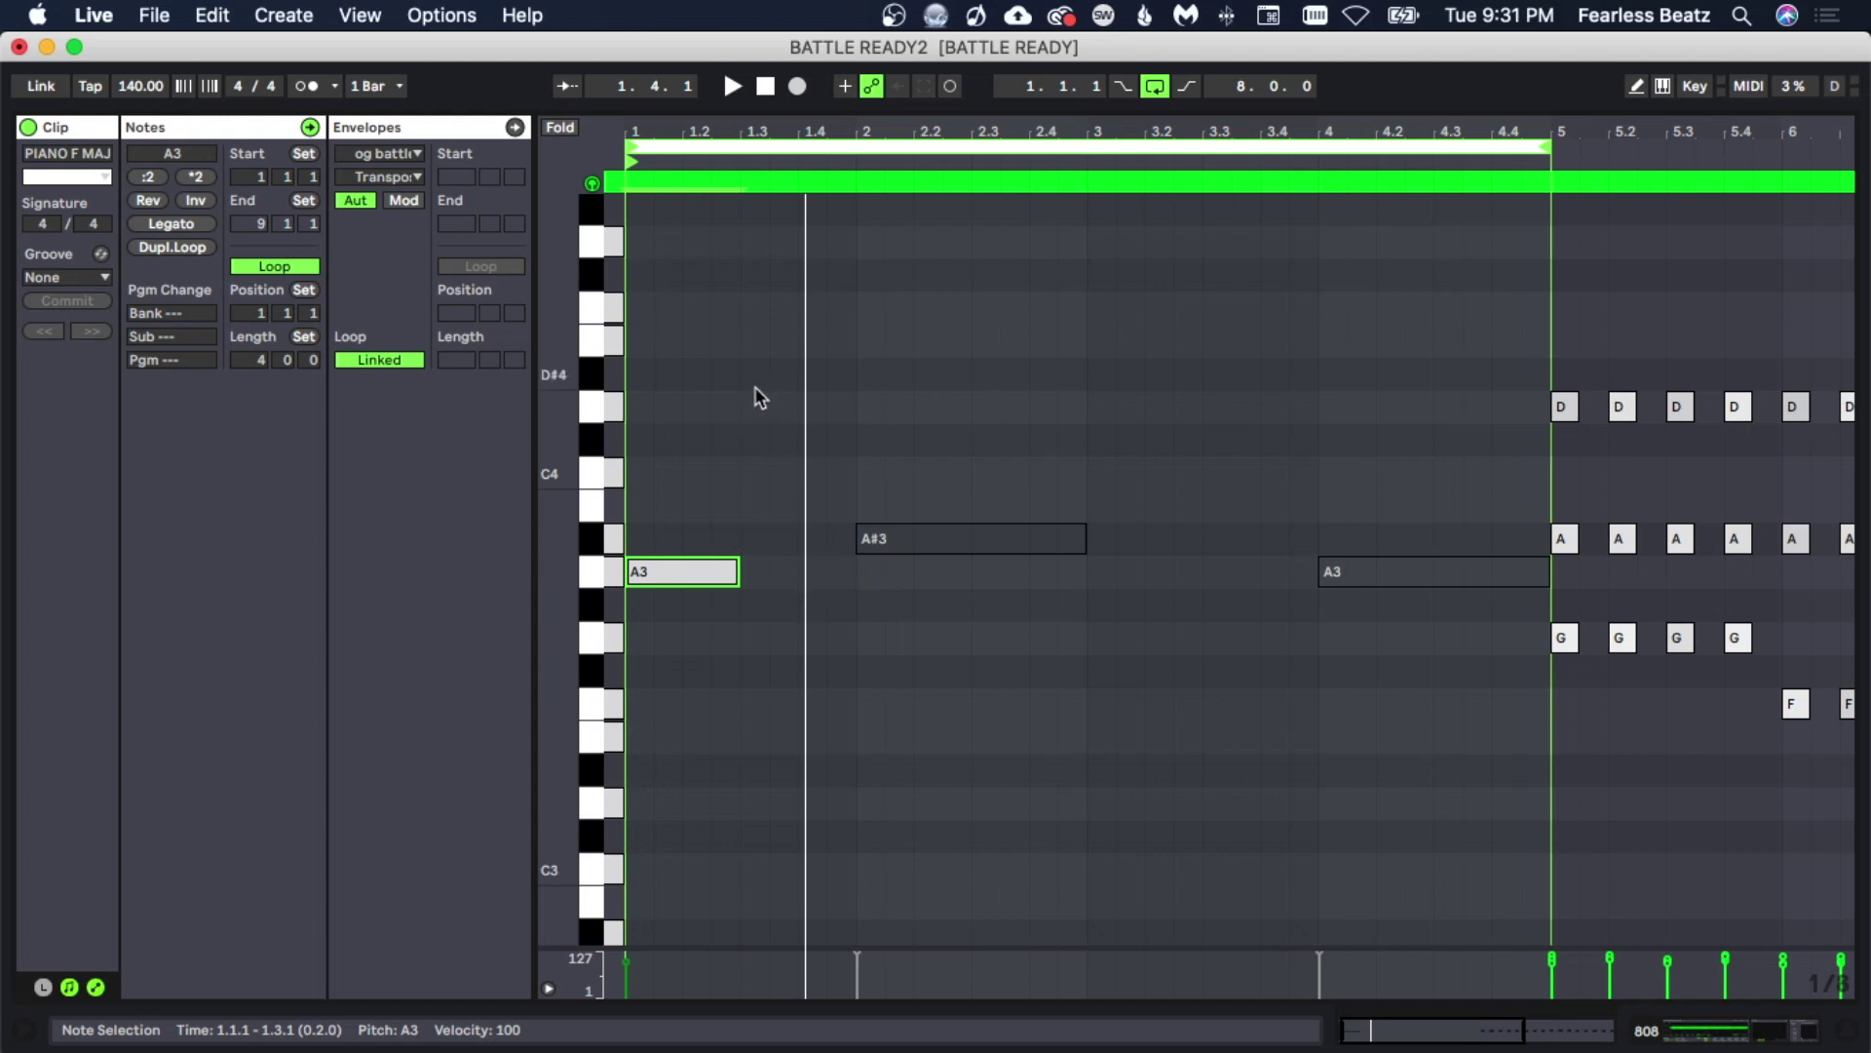
Transpose the three short A3 notes between 1.3.3 and 1.4.1 up an octave to A4 and play the loop.
{"action": "scroll", "coordinate": [754, 388], "scroll_direction": "up", "scroll_amount": 1}
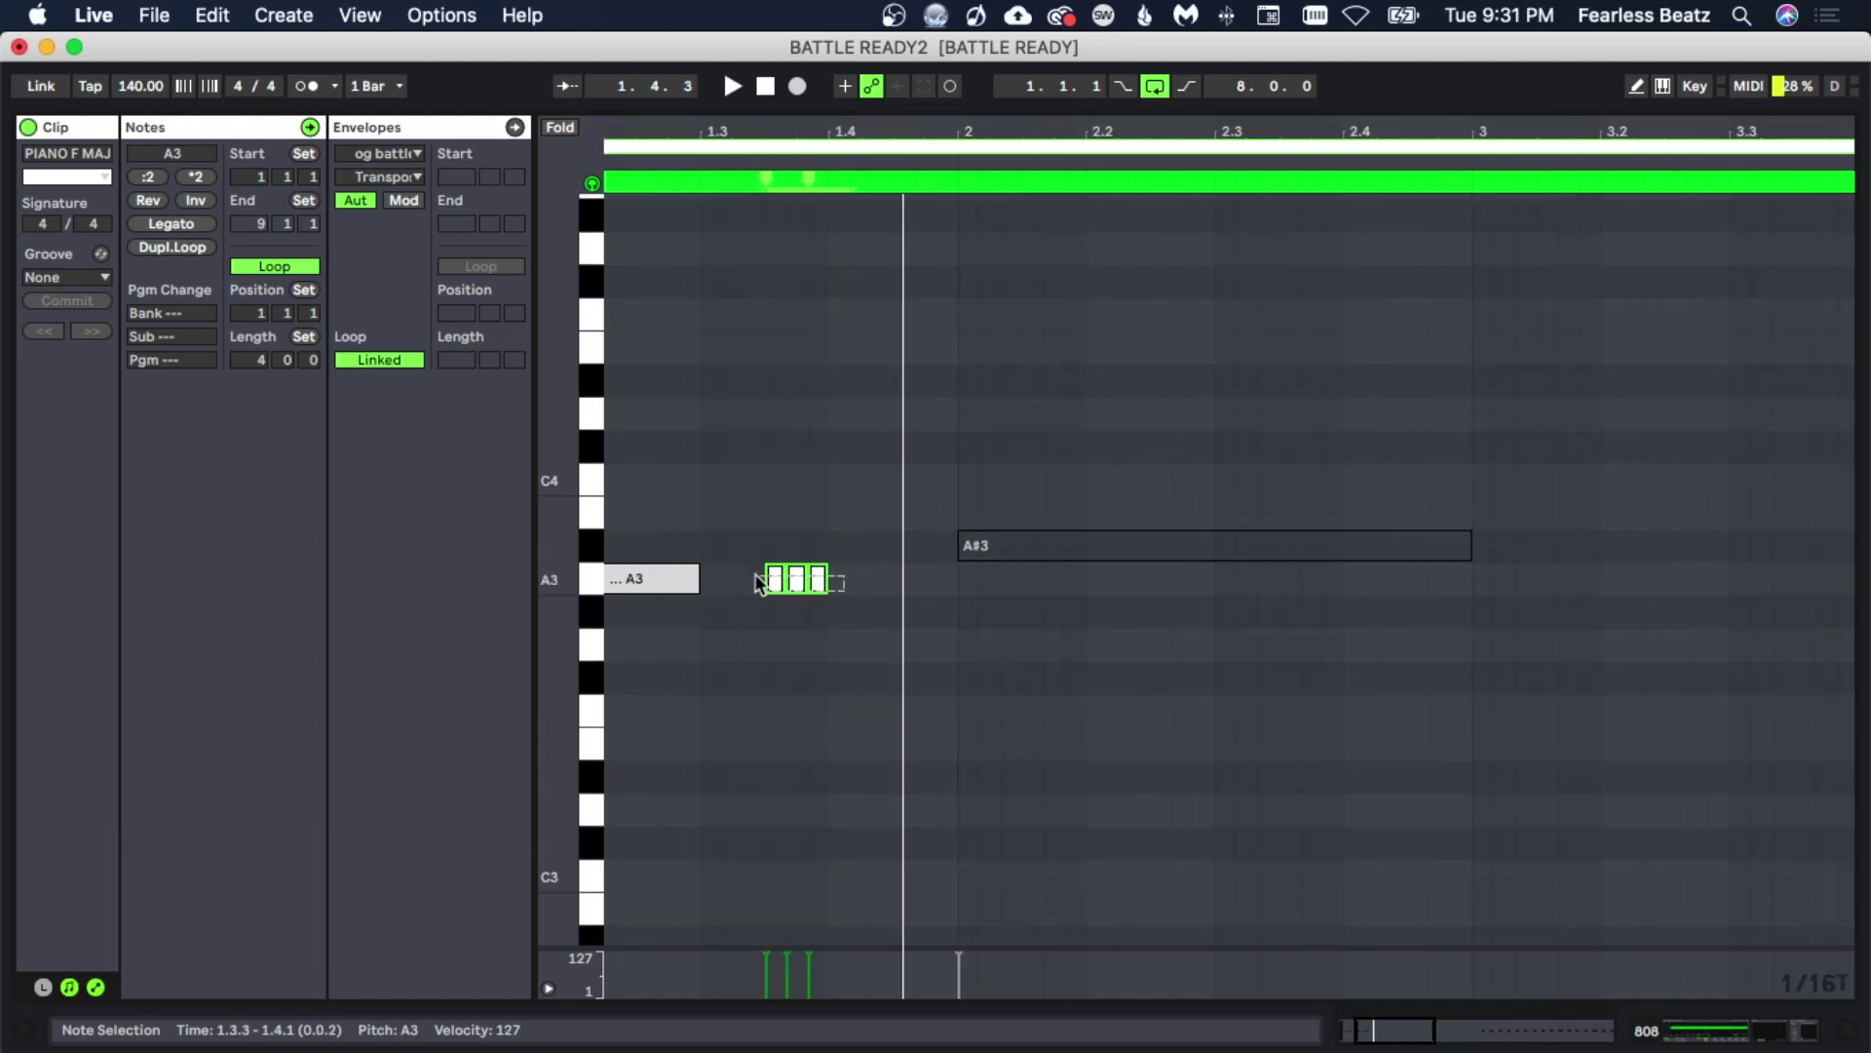
{"action": "key", "text": "shift+Up"}
{"action": "key", "text": "space"}
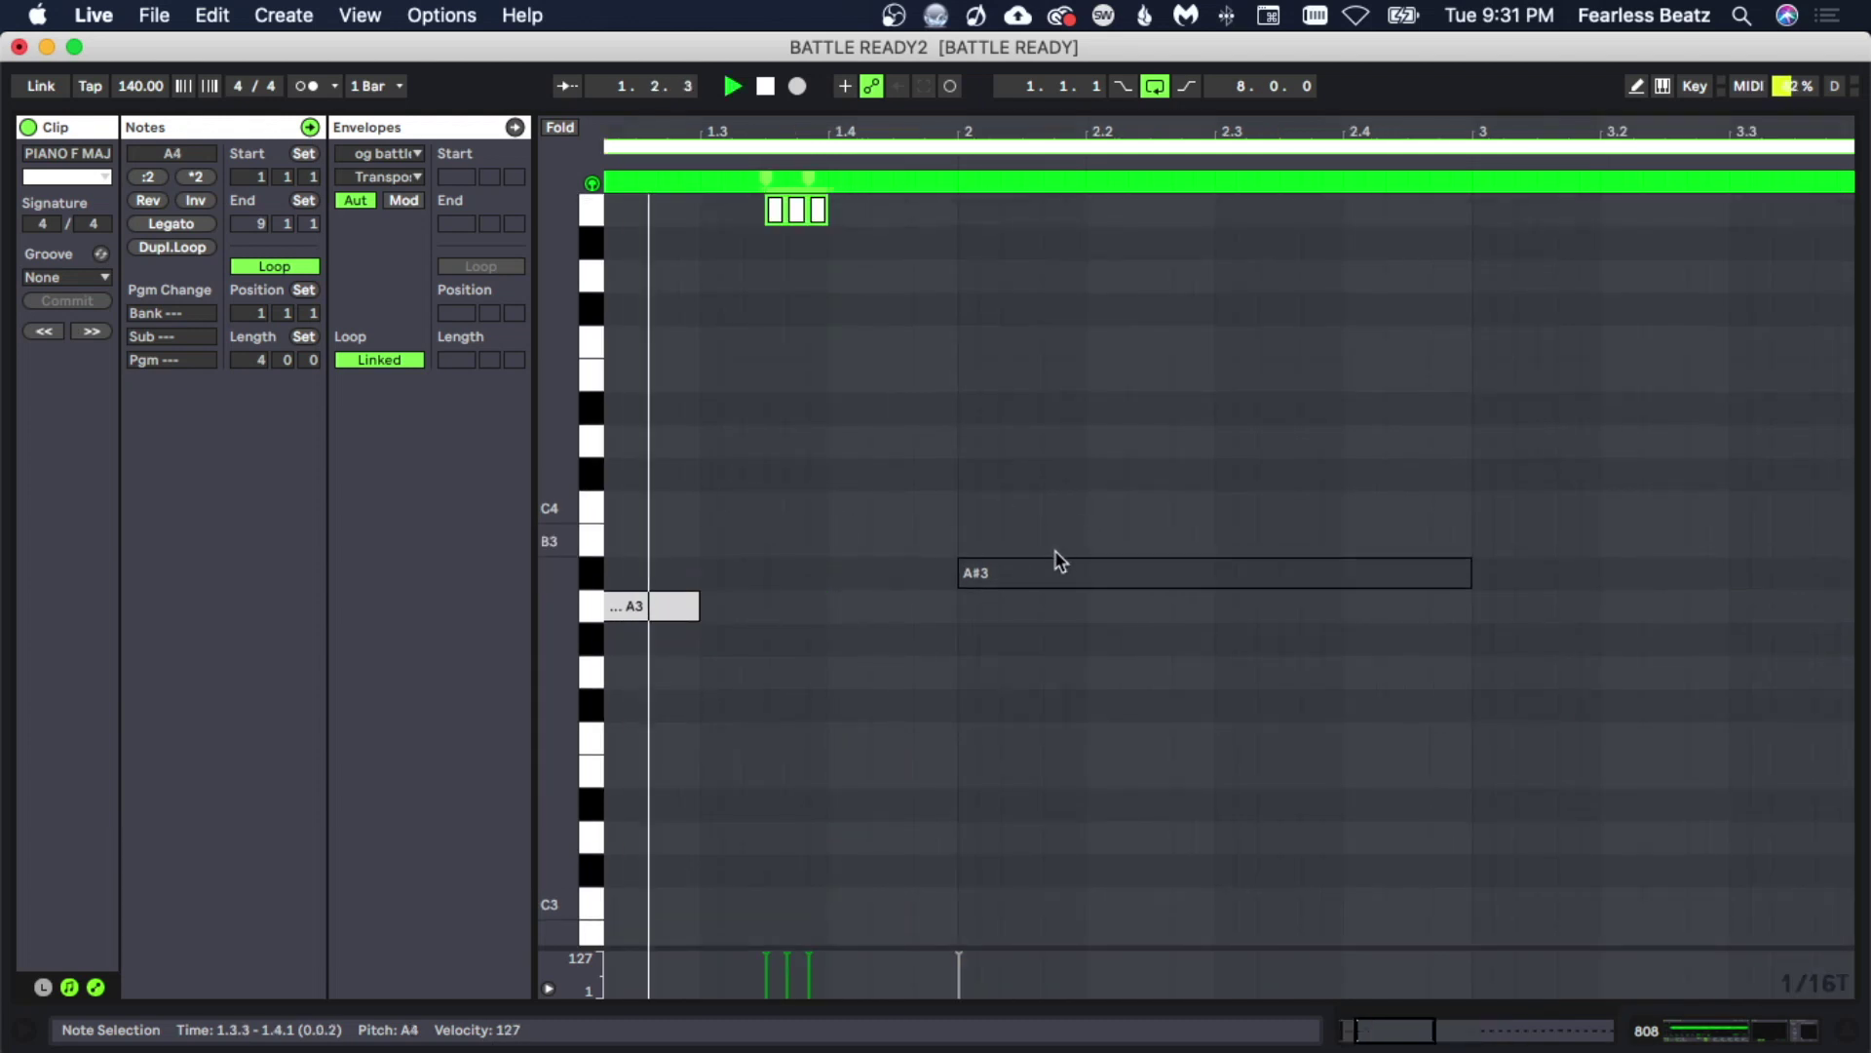
{"action": "key", "text": "space"}
Add an A3 note from 1.4.1 to 2.1.1.
{"action": "left_click", "coordinate": [915, 545]}
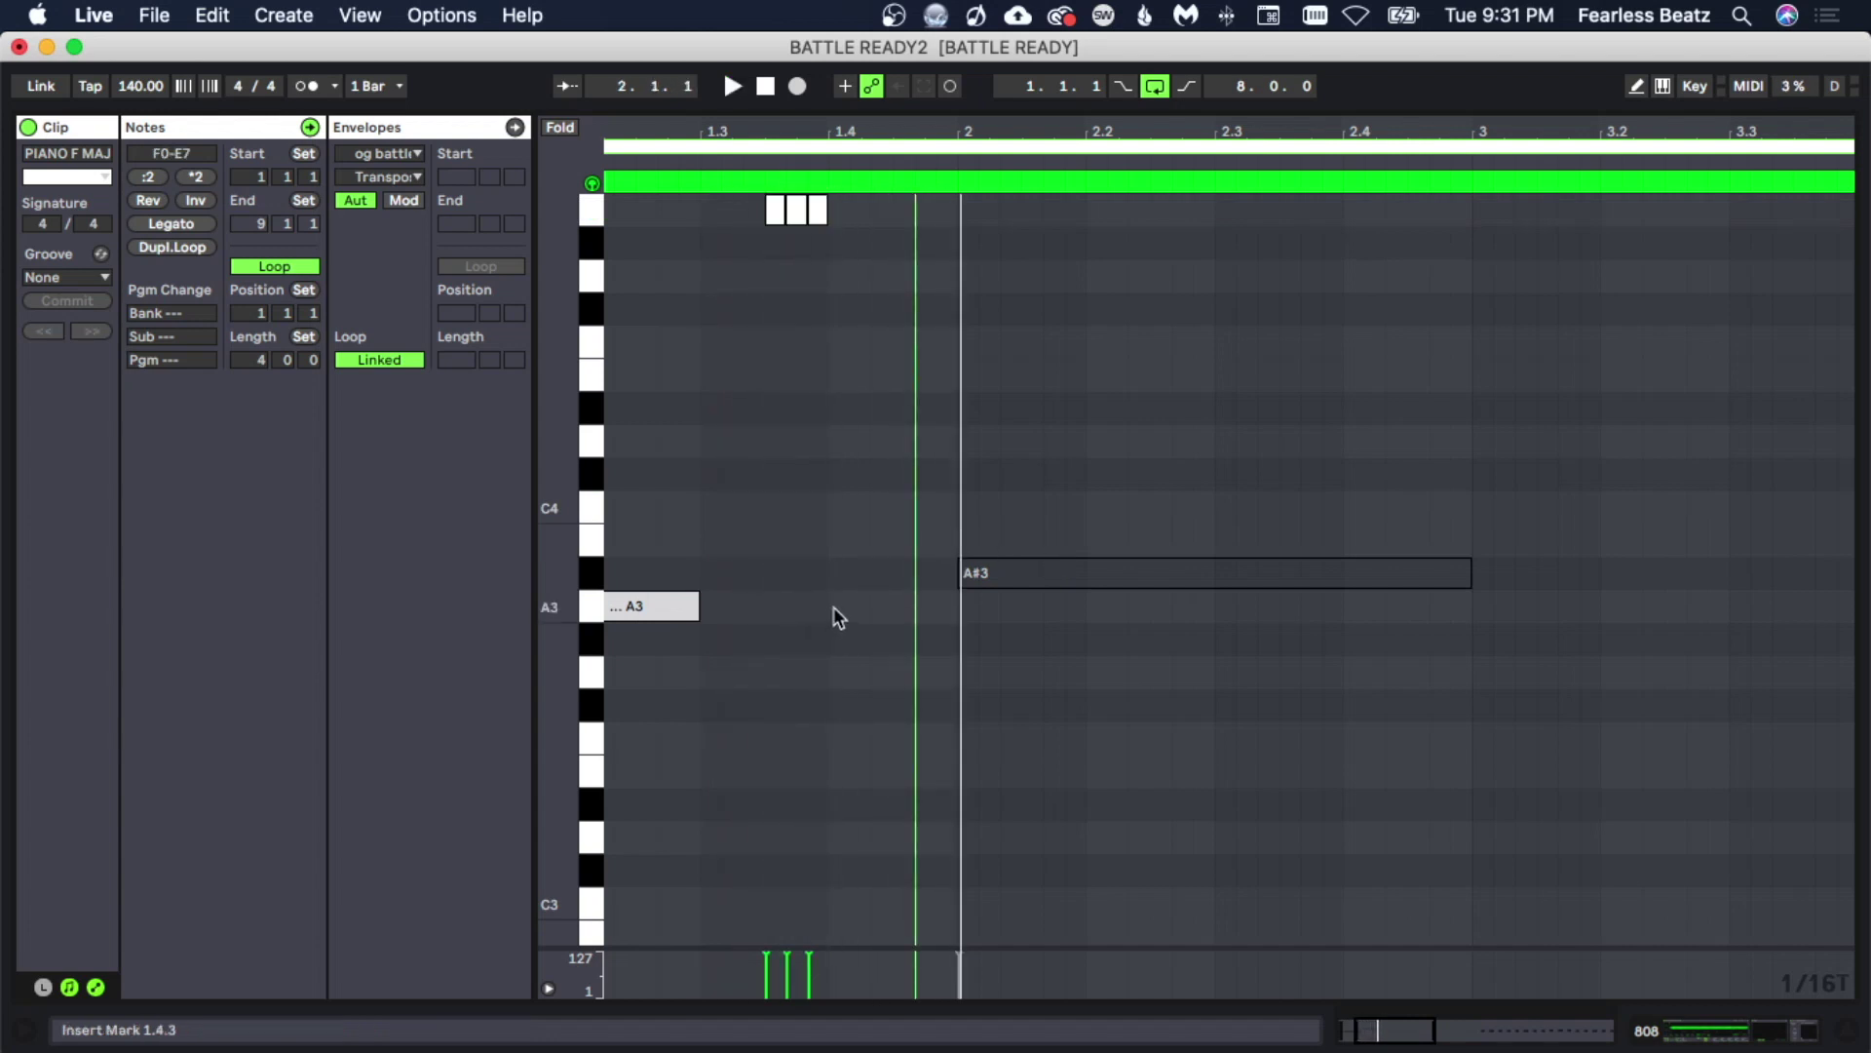
{"action": "double_click", "coordinate": [839, 606]}
{"action": "left_click_drag", "start_coordinate": [842, 606], "coordinate": [957, 616]}
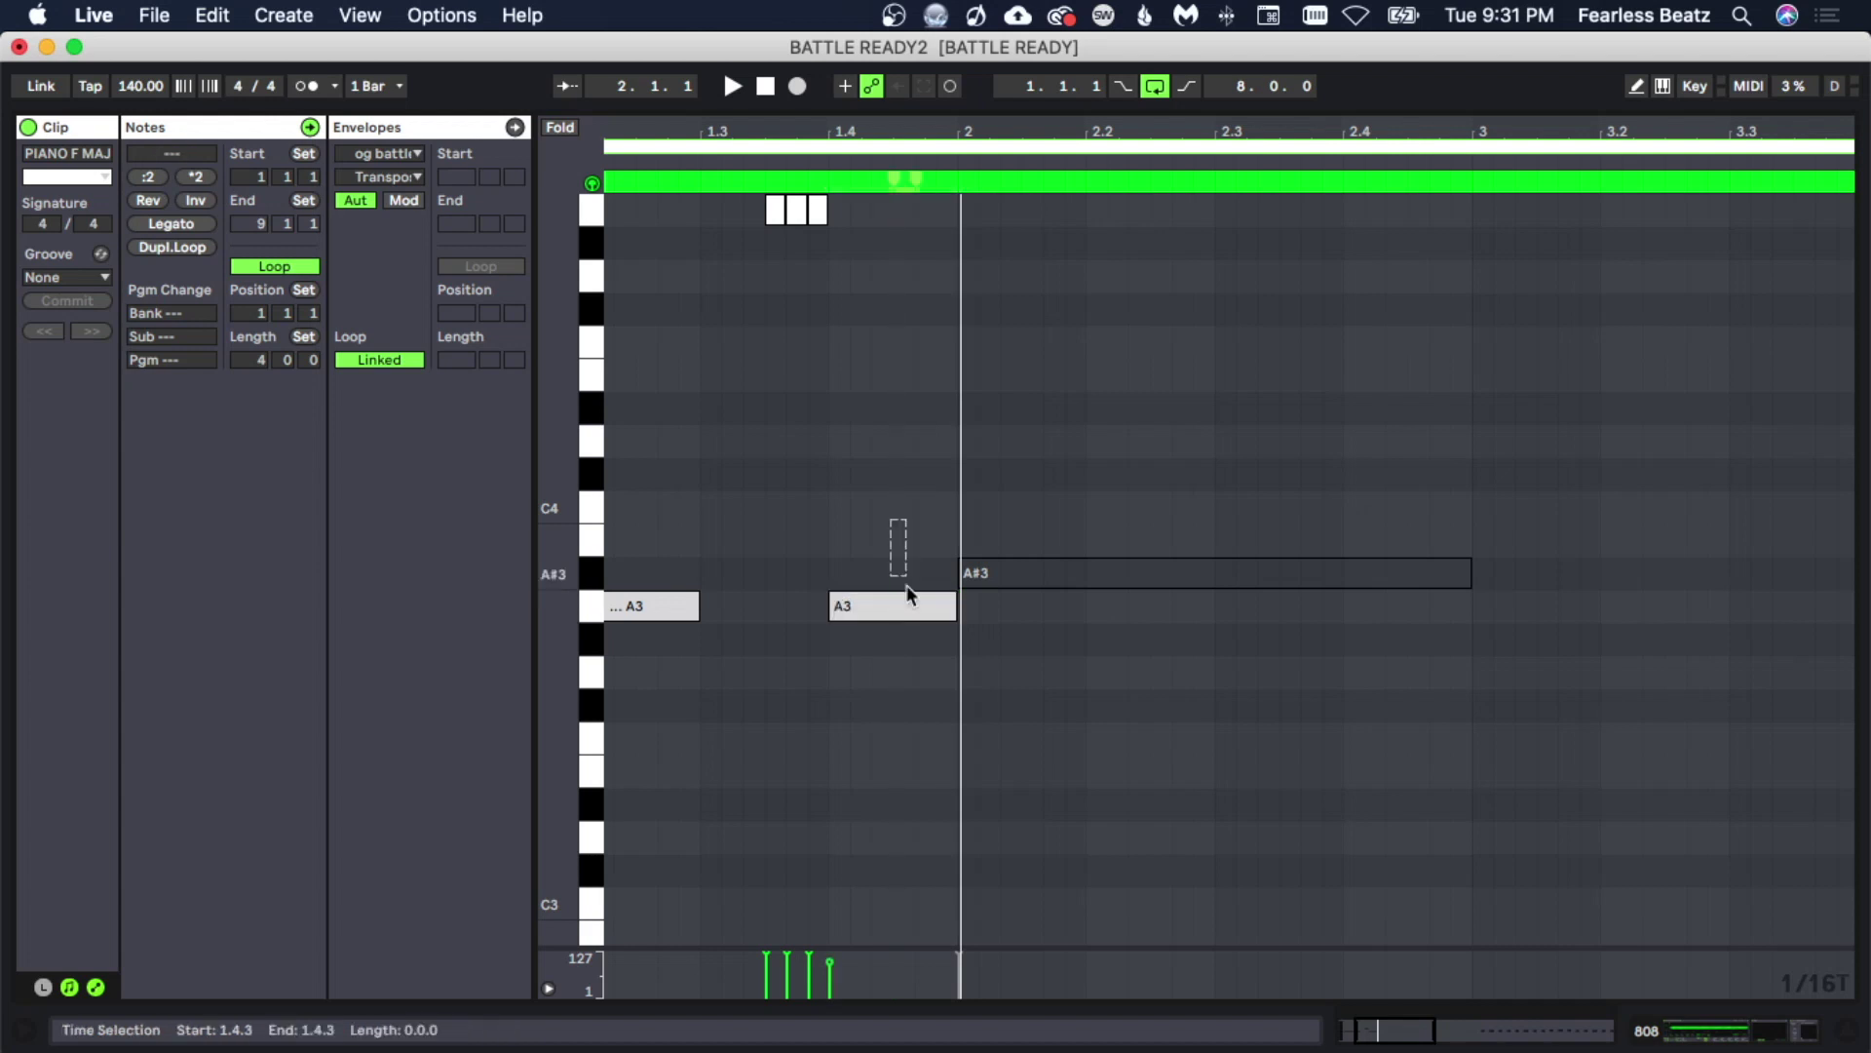
{"action": "left_click", "coordinate": [792, 731]}
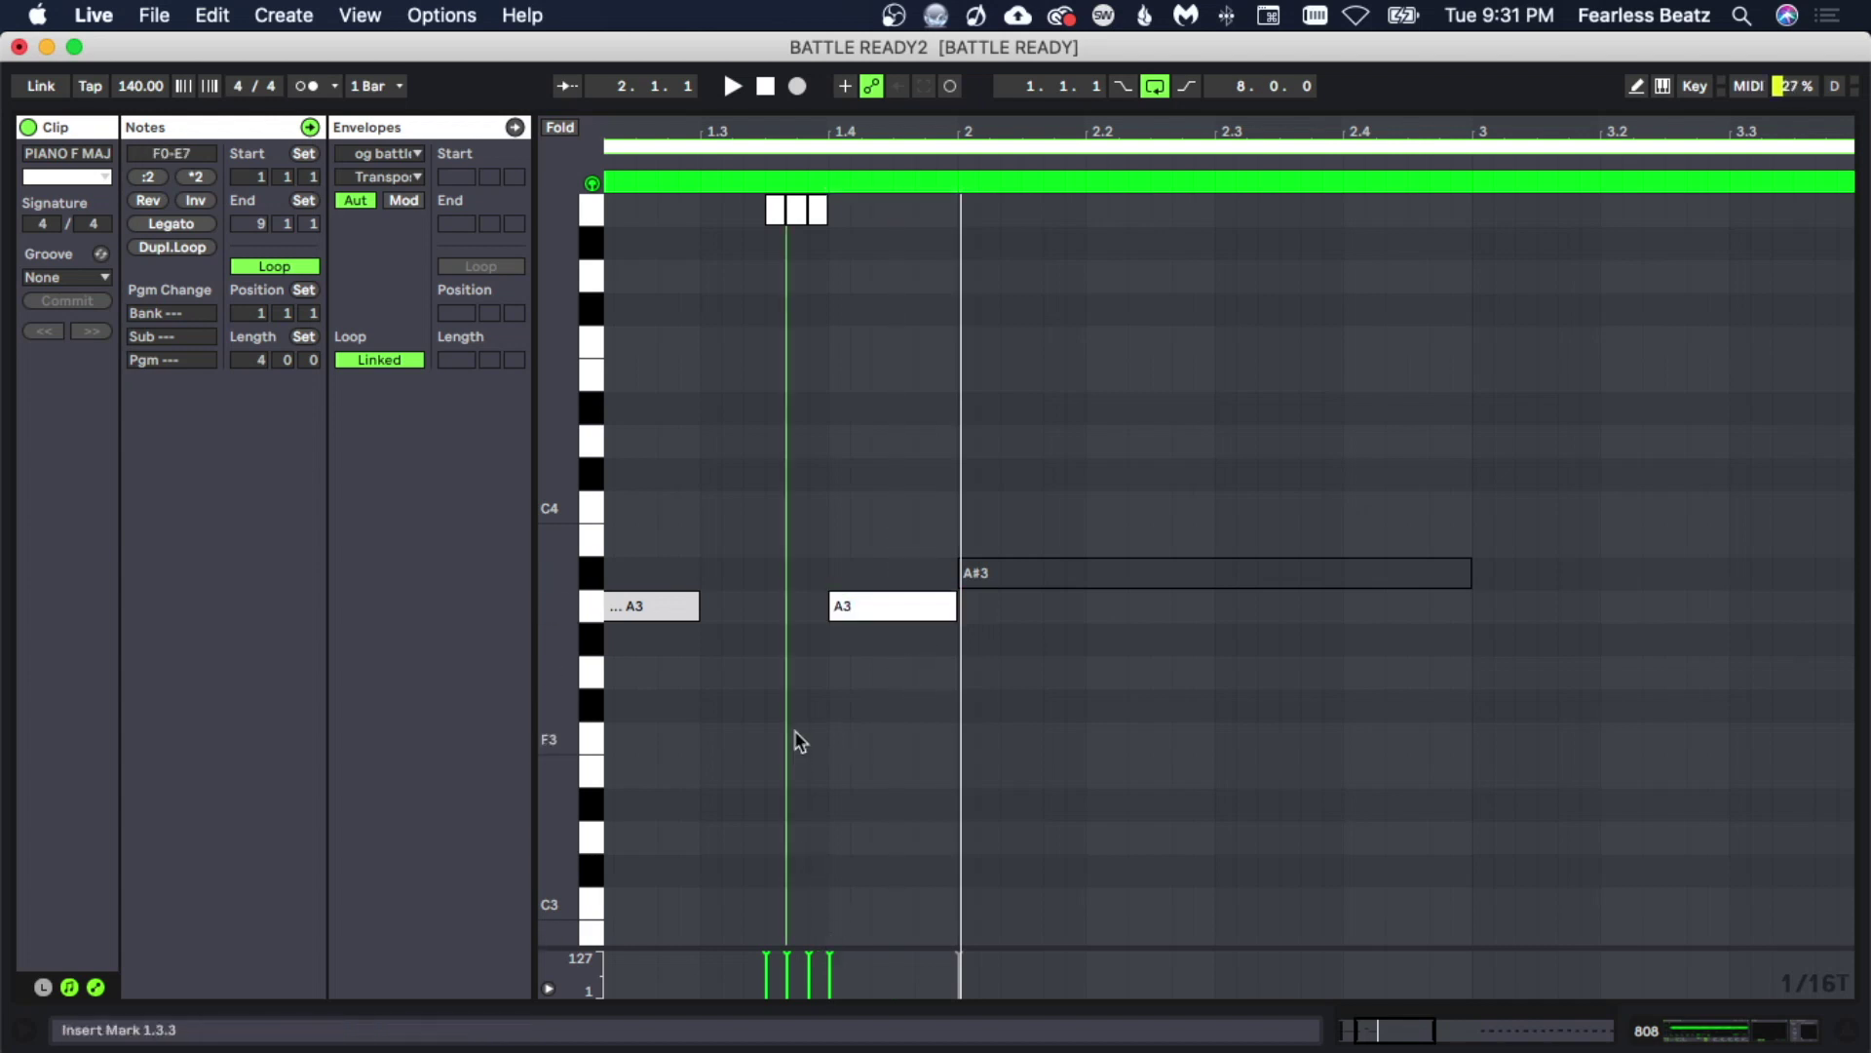
Lengthen the last of the three short A4 notes slightly past 1.4.1 and play the loop.
{"action": "scroll", "coordinate": [851, 400], "scroll_direction": "up", "scroll_amount": 1}
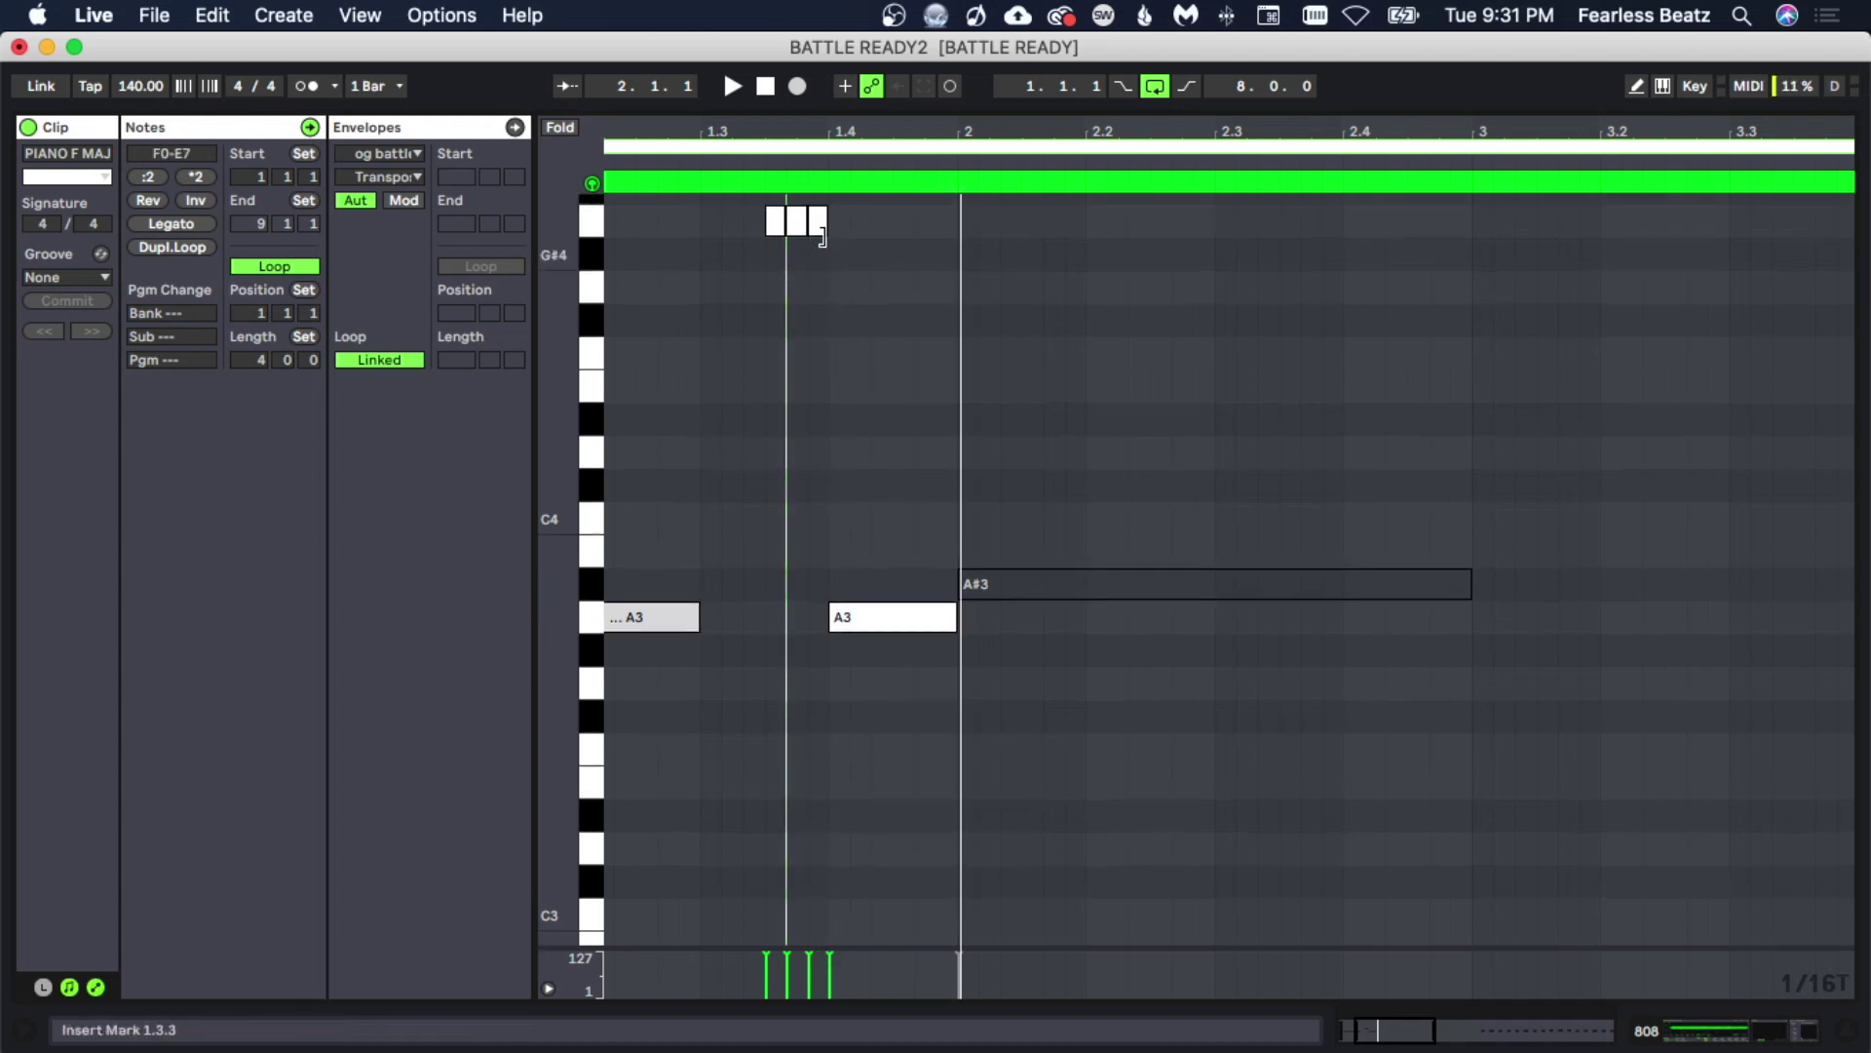
{"action": "mouse_move", "coordinate": [822, 237]}
{"action": "left_mouse_down"}
{"action": "mouse_move", "coordinate": [850, 232]}
{"action": "mouse_move", "coordinate": [740, 228]}
{"action": "mouse_move", "coordinate": [859, 246]}
{"action": "left_mouse_up"}
{"action": "left_click", "coordinate": [837, 293]}
{"action": "left_click_drag", "start_coordinate": [861, 127], "coordinate": [863, 78]}
{"action": "scroll", "coordinate": [908, 435], "scroll_direction": "up", "scroll_amount": 2}
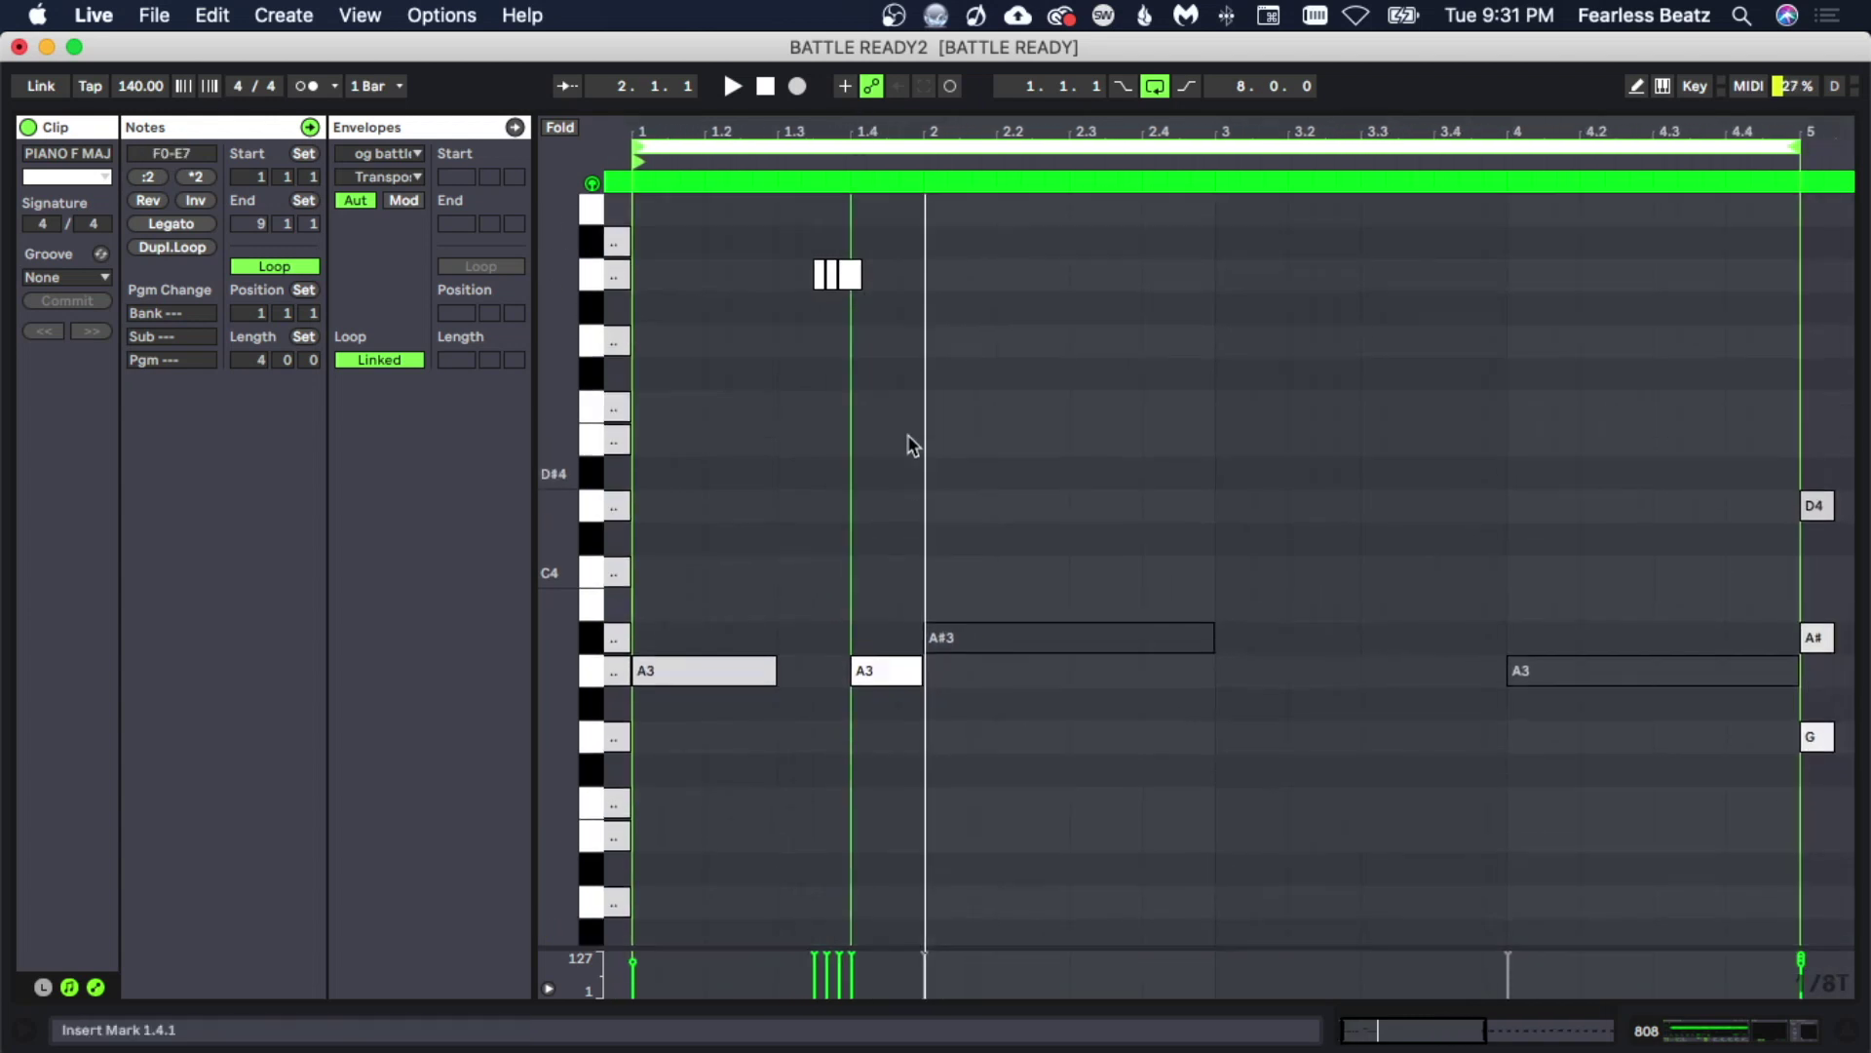
{"action": "key", "text": "space"}
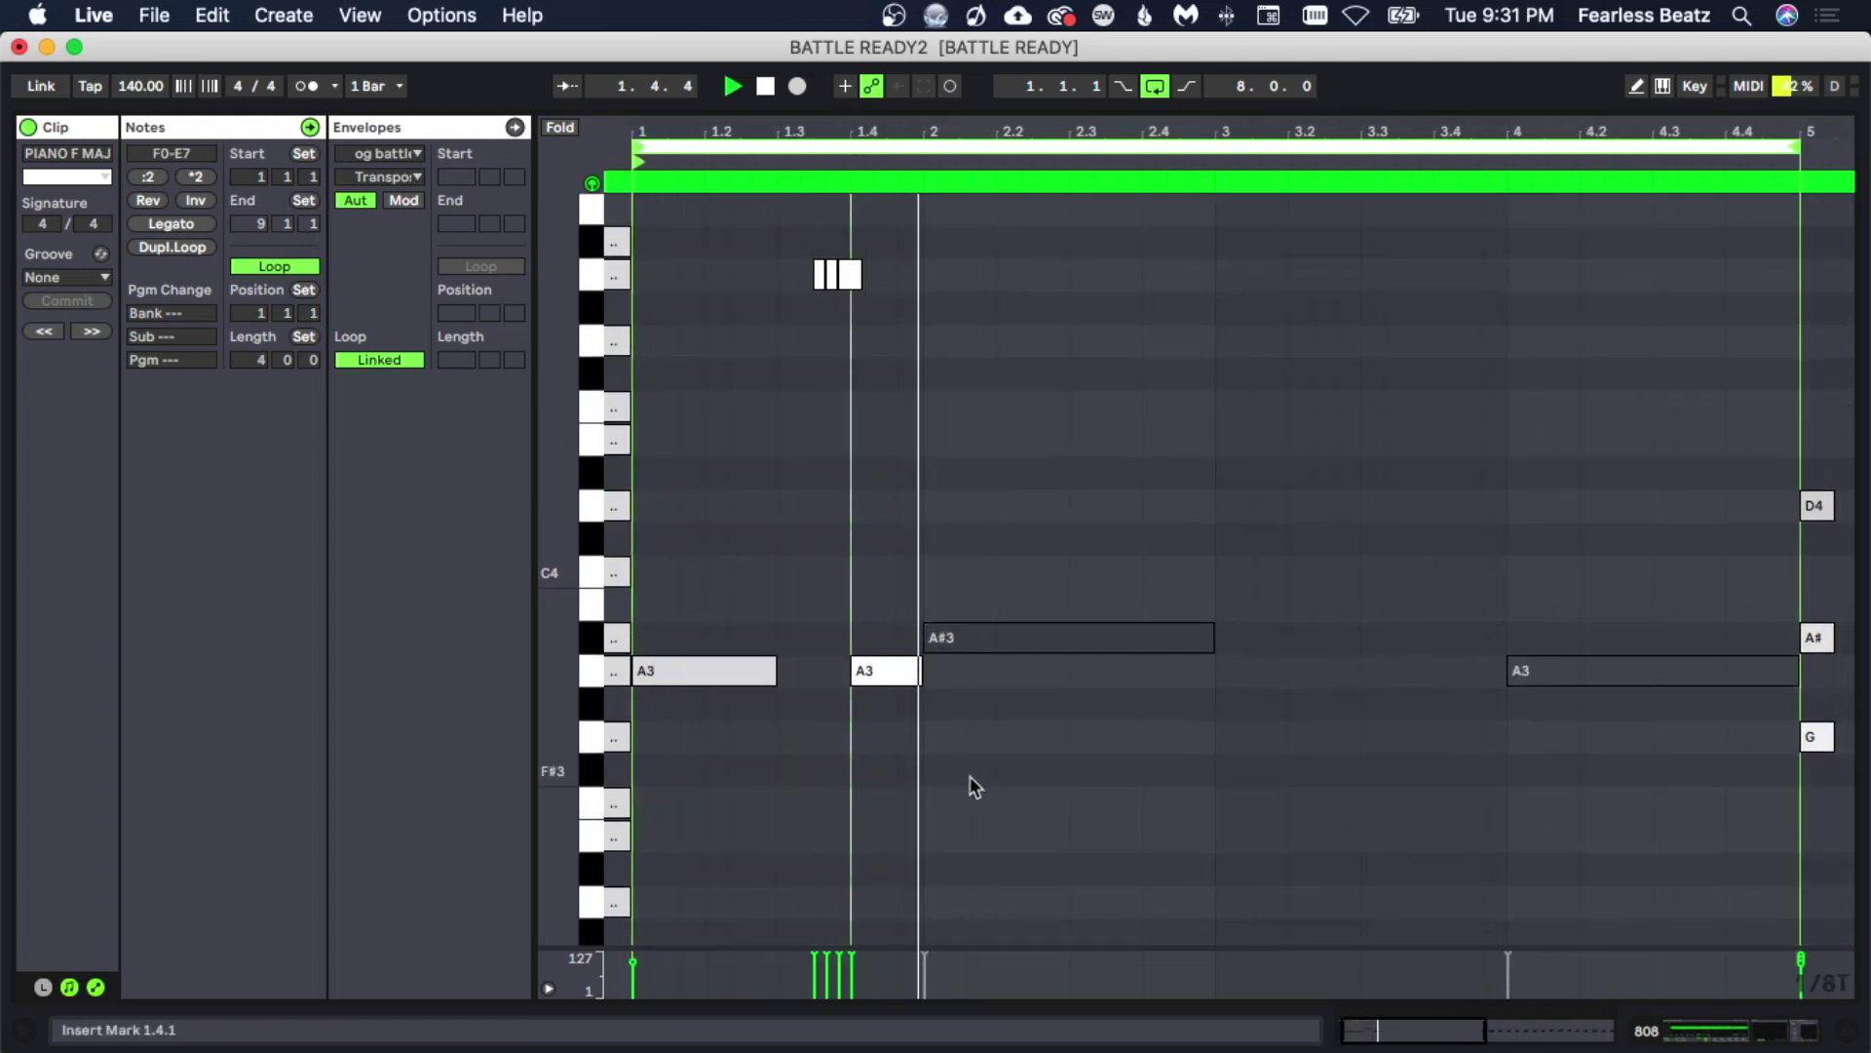
Transpose the two A3 notes between 2.1.3 and 3.1.1 up to A#3 and play the loop.
{"action": "left_click", "coordinate": [704, 670]}
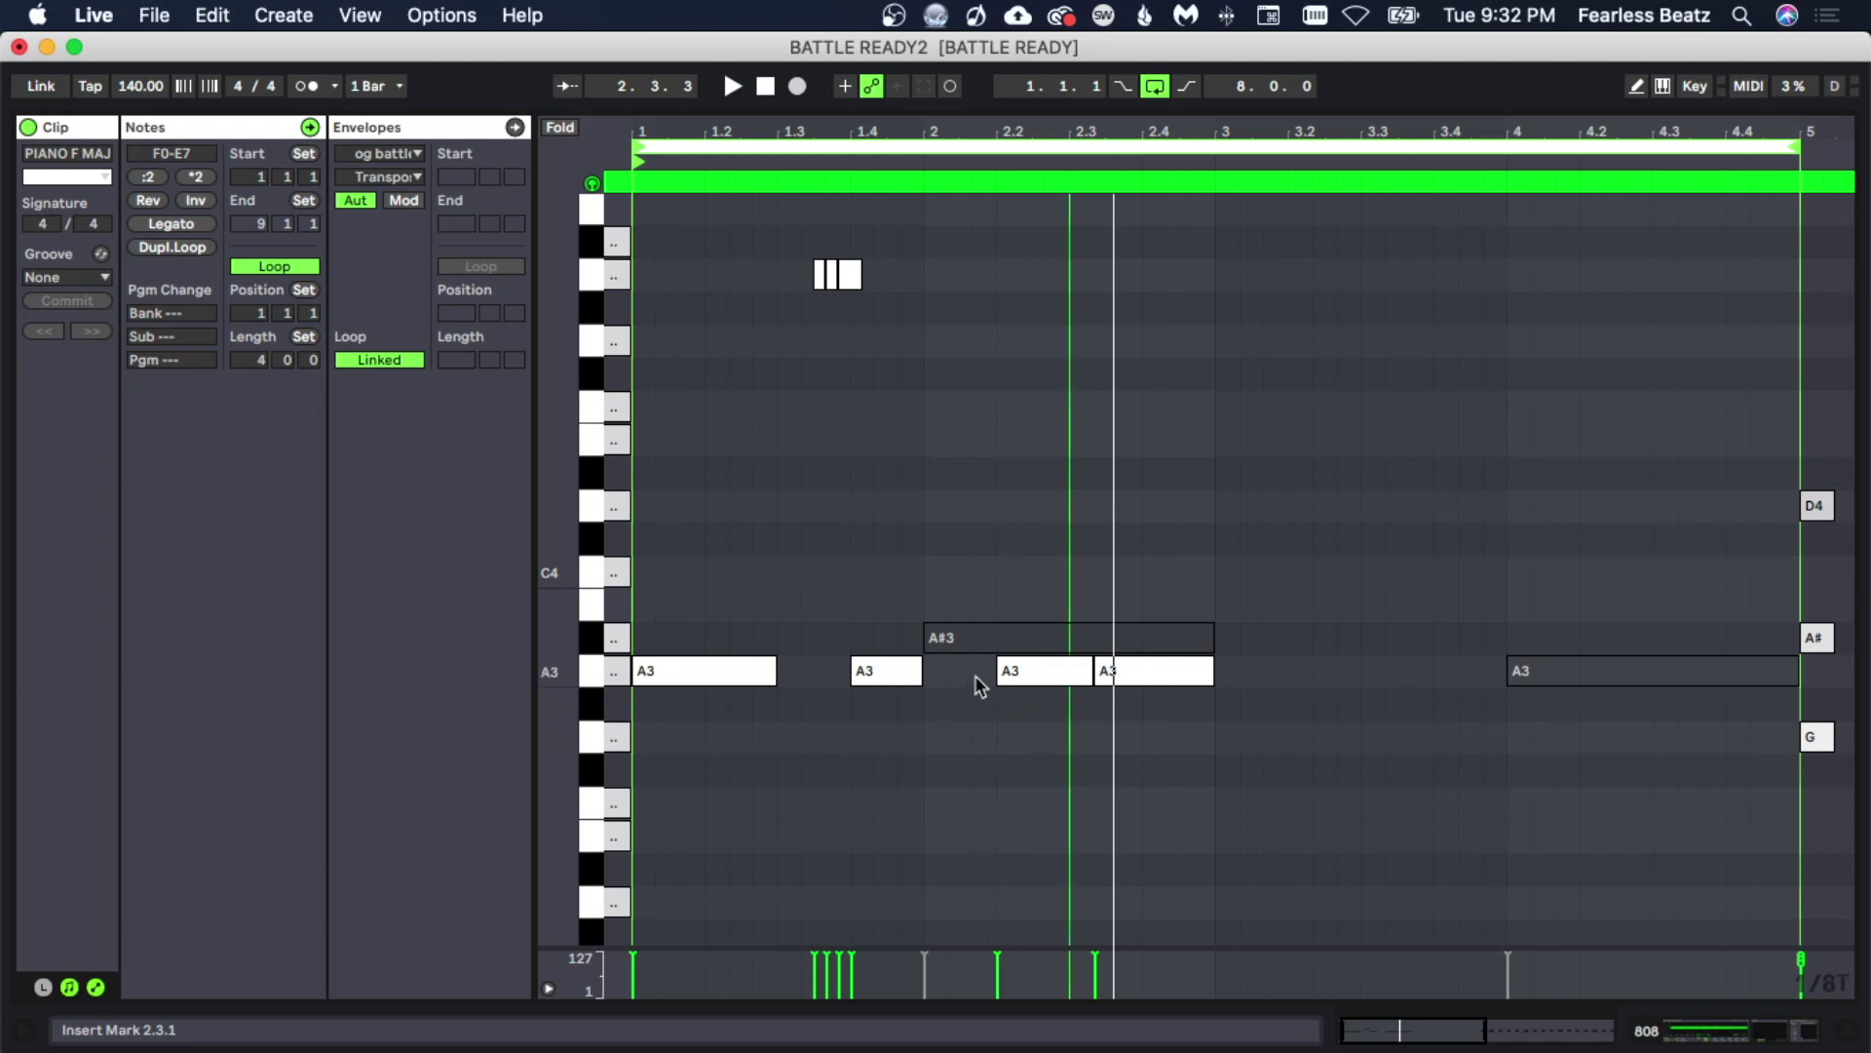
{"action": "left_click_drag", "start_coordinate": [975, 674], "coordinate": [1182, 694]}
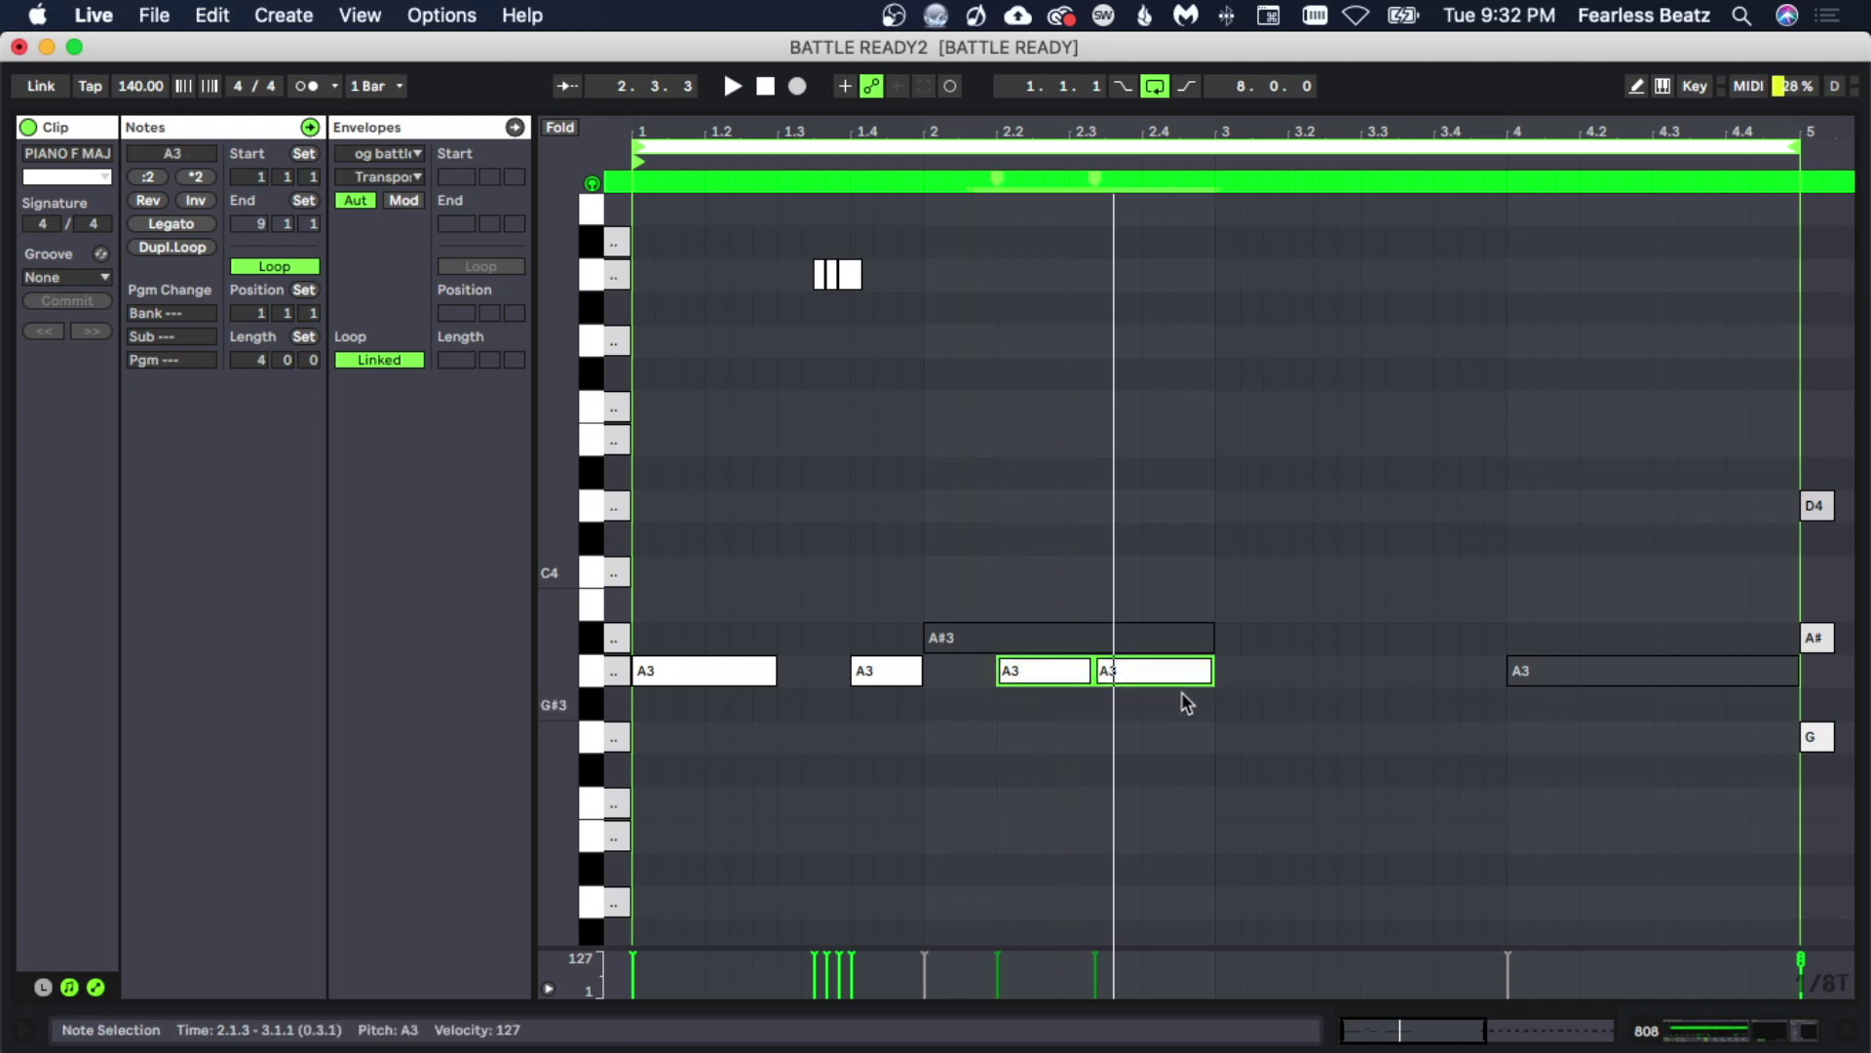
{"action": "key", "text": "Up"}
{"action": "left_click", "coordinate": [1067, 692]}
{"action": "key", "text": "space"}
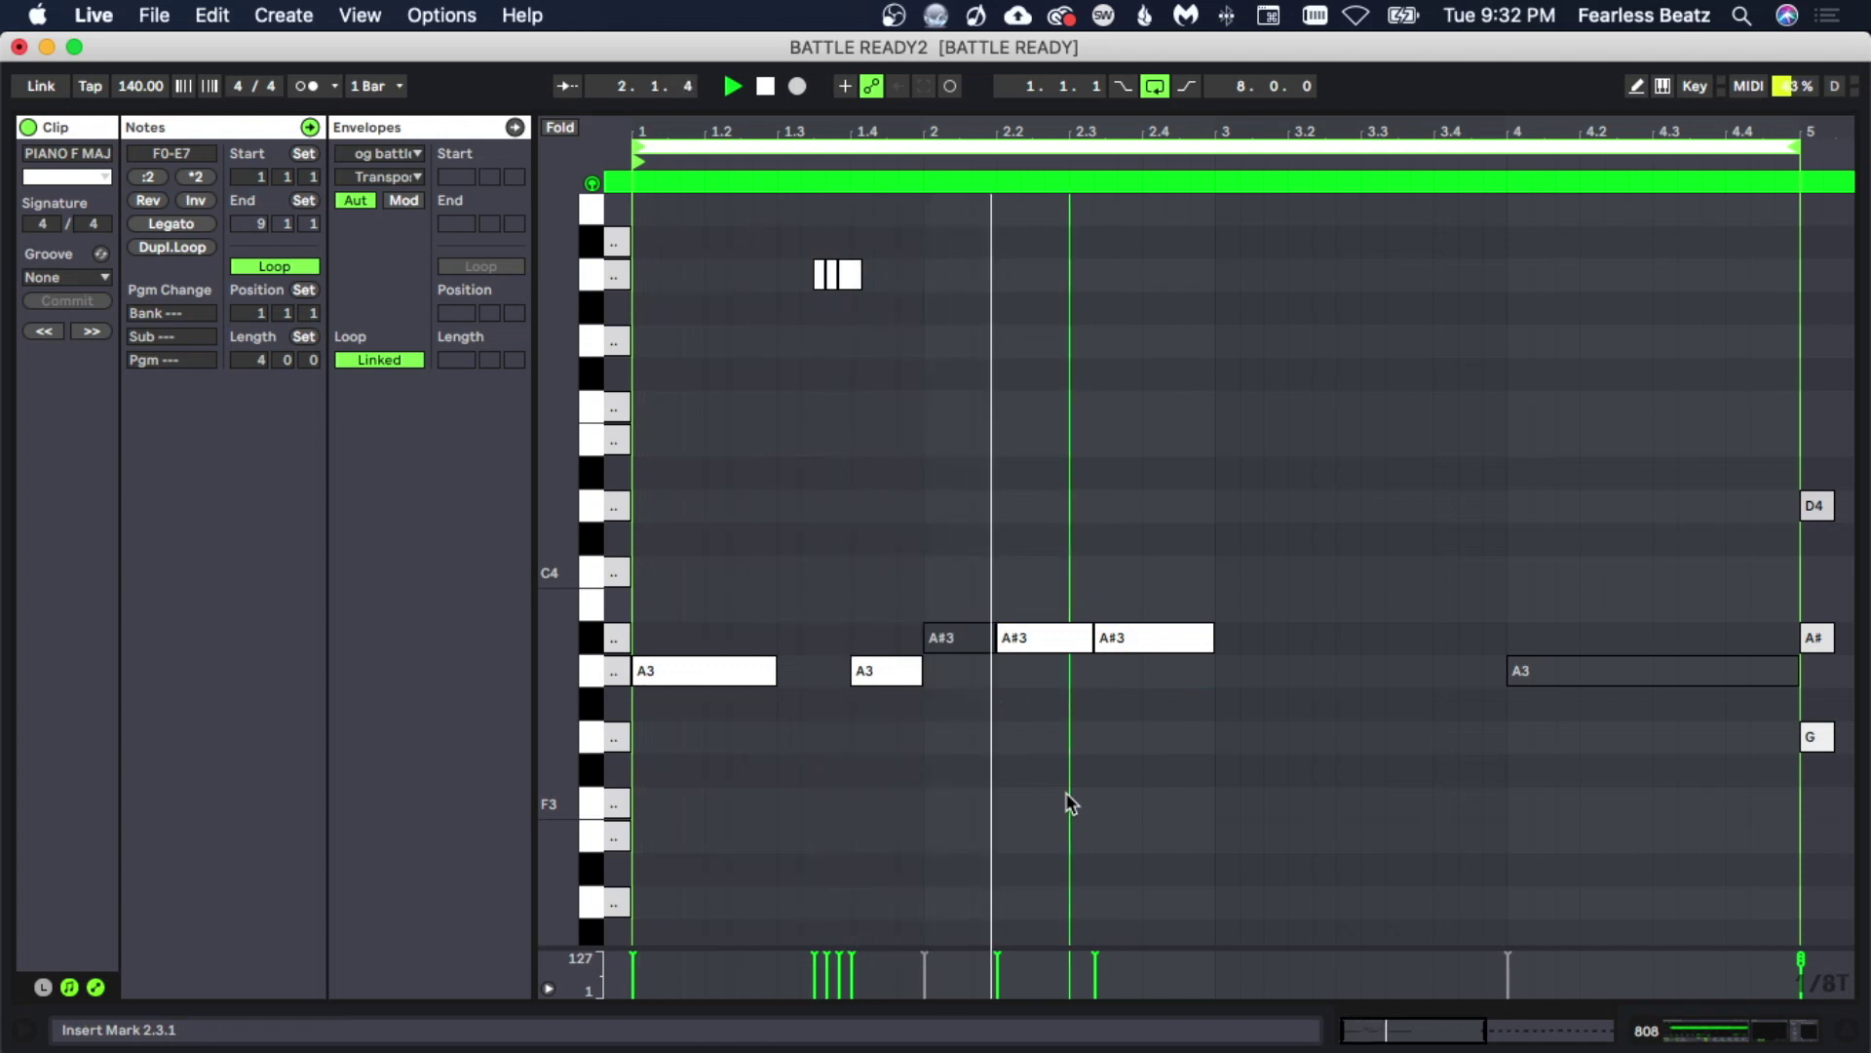
{"action": "key", "text": "space"}
Set the note grid to 1/8, make the last A#3 note in bar 2 start at 2.3.3, and play the loop.
{"action": "mouse_move", "coordinate": [1153, 636]}
{"action": "left_mouse_down"}
{"action": "mouse_move", "coordinate": [1183, 653]}
{"action": "mouse_move", "coordinate": [1131, 647]}
{"action": "left_mouse_up"}
{"action": "right_click", "coordinate": [1153, 760]}
{"action": "left_click", "coordinate": [1203, 720]}
{"action": "key", "text": "space"}
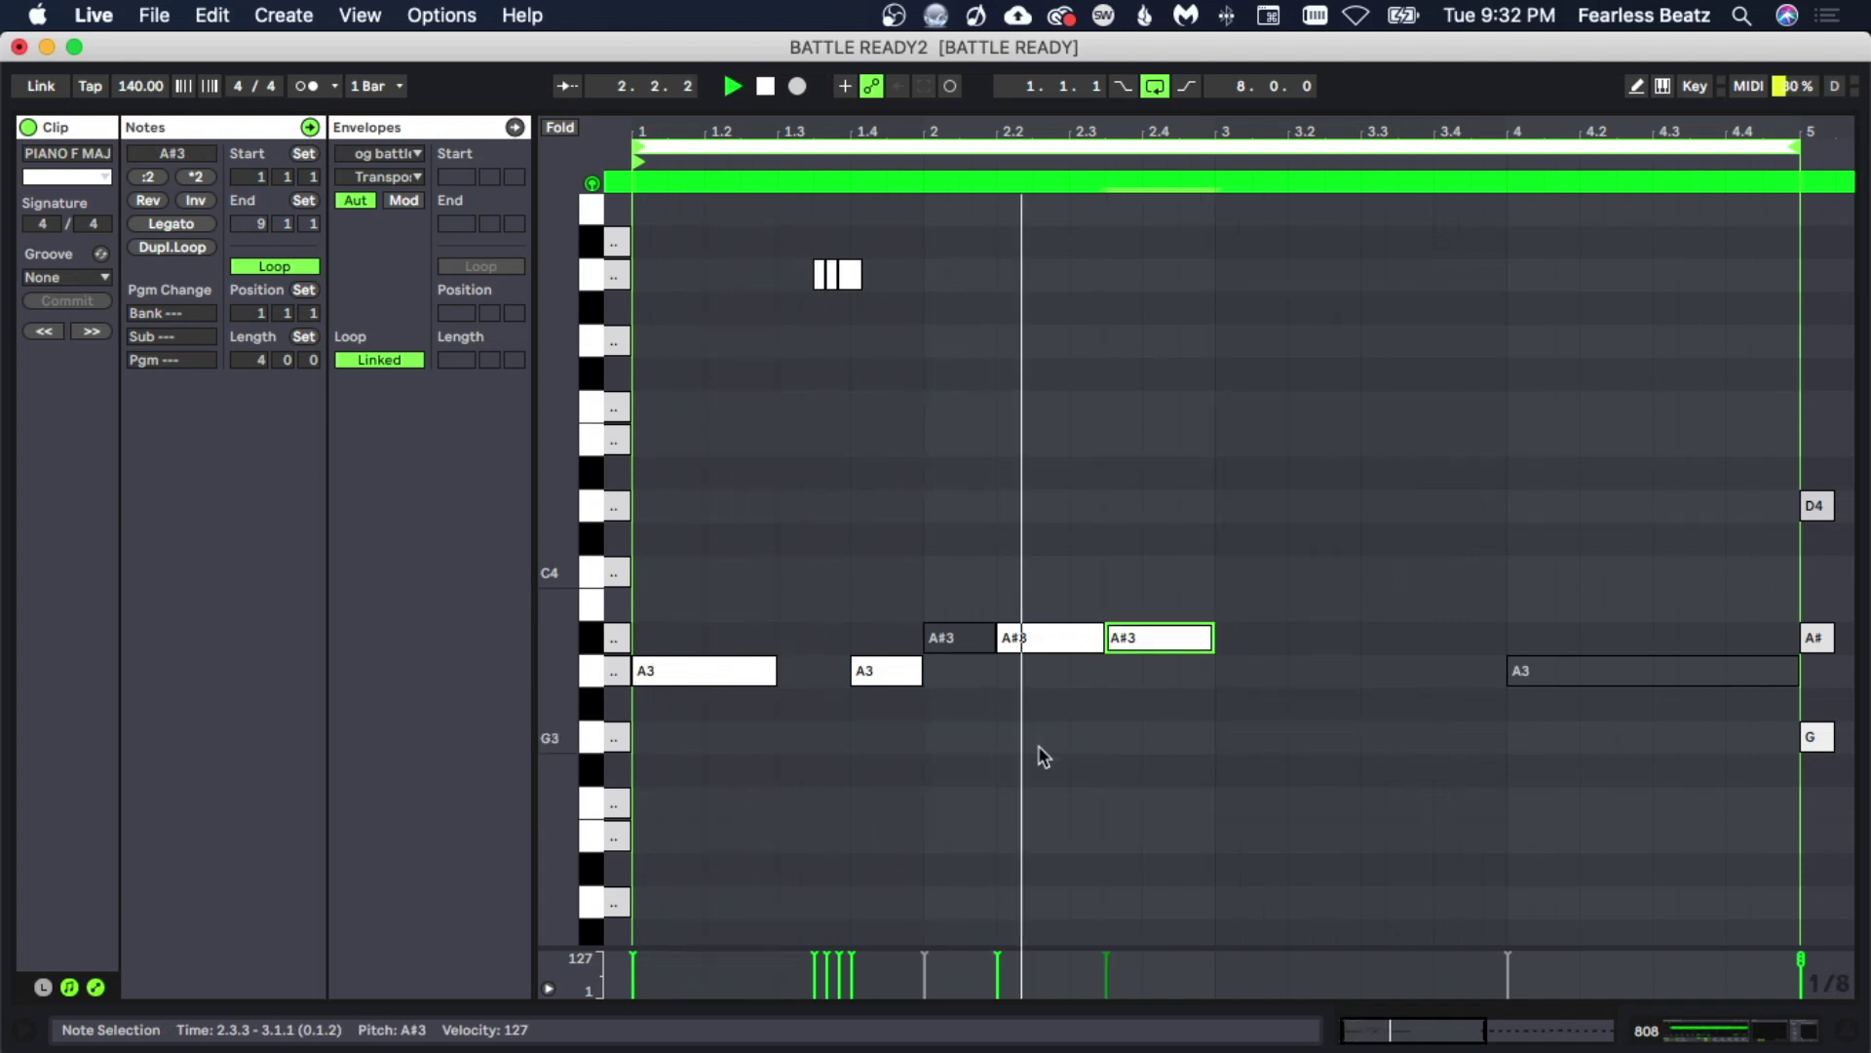
Duplicate the last A#3 note to span 3.1.1 to 3.3.1 and place an A3 copy starting at 3.3.1.
{"action": "key", "text": "minus"}
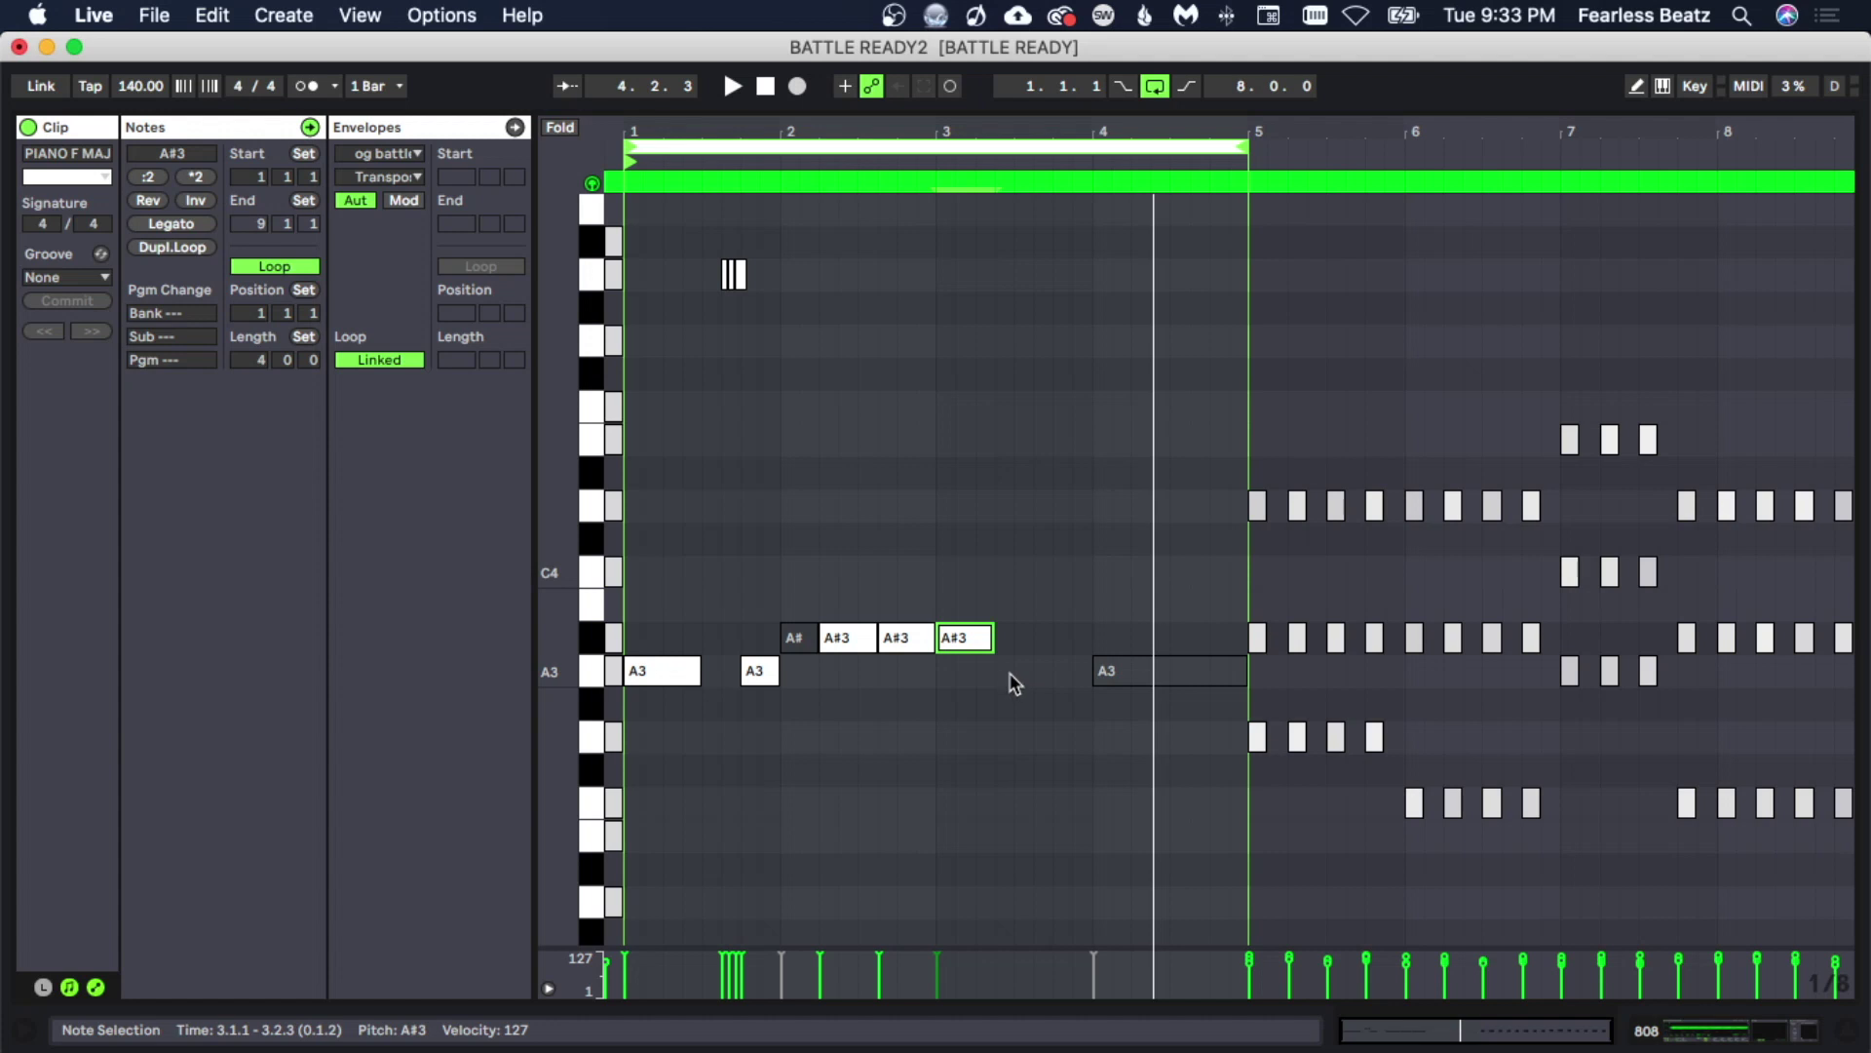
{"action": "key", "text": "super+d"}
{"action": "left_click_drag", "start_coordinate": [1019, 641], "coordinate": [1039, 674]}
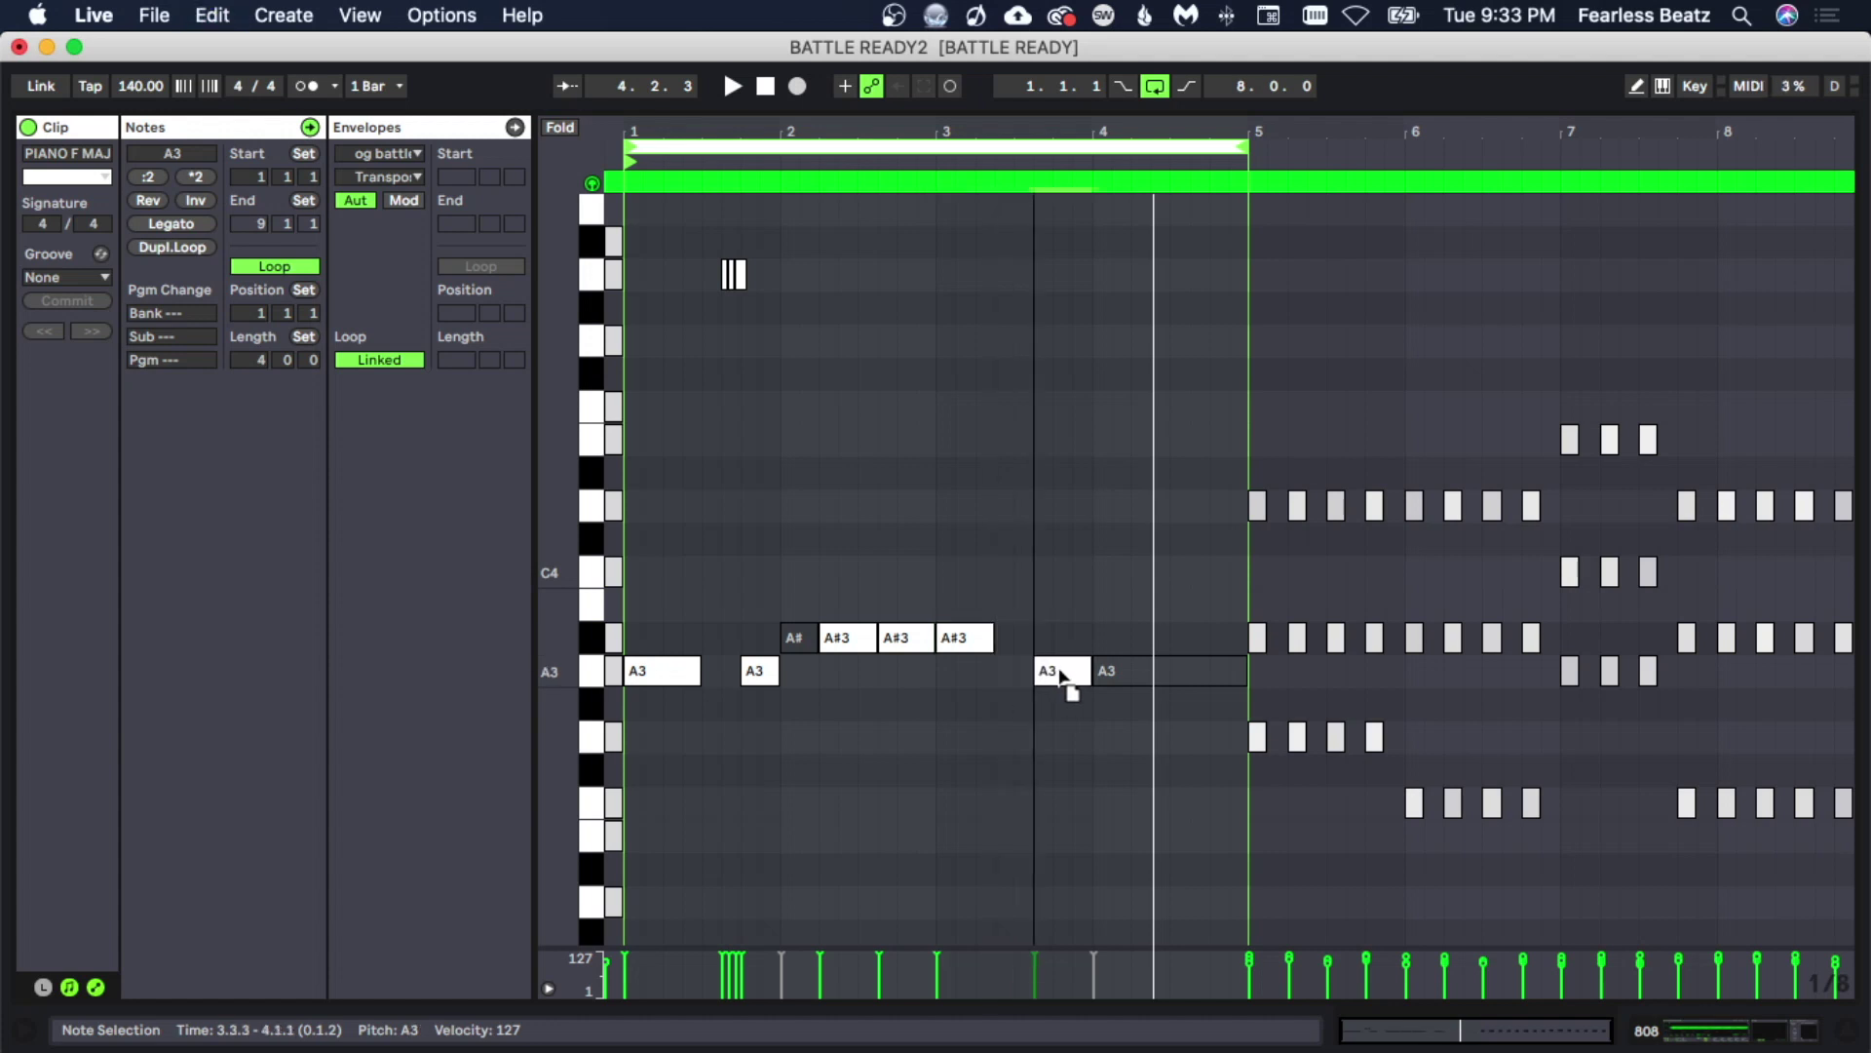
{"action": "key", "text": "space"}
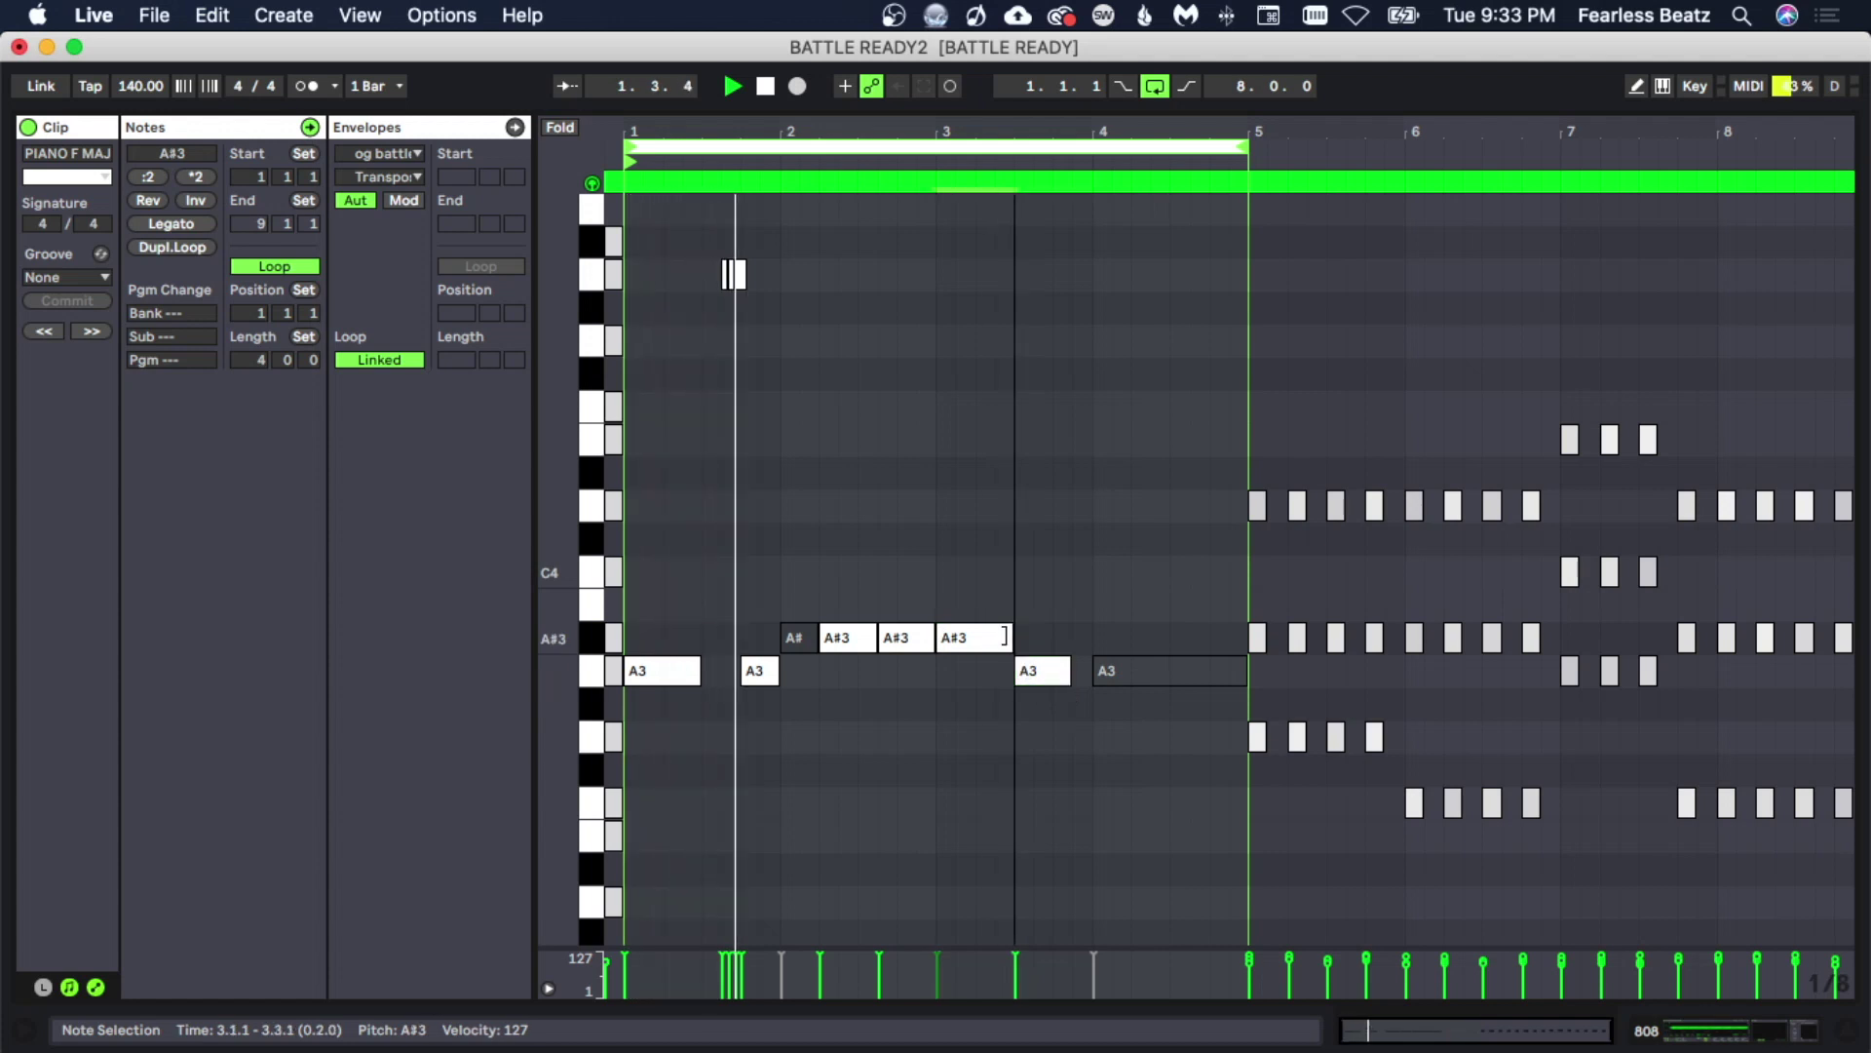
{"action": "left_click_drag", "start_coordinate": [994, 636], "coordinate": [1013, 638]}
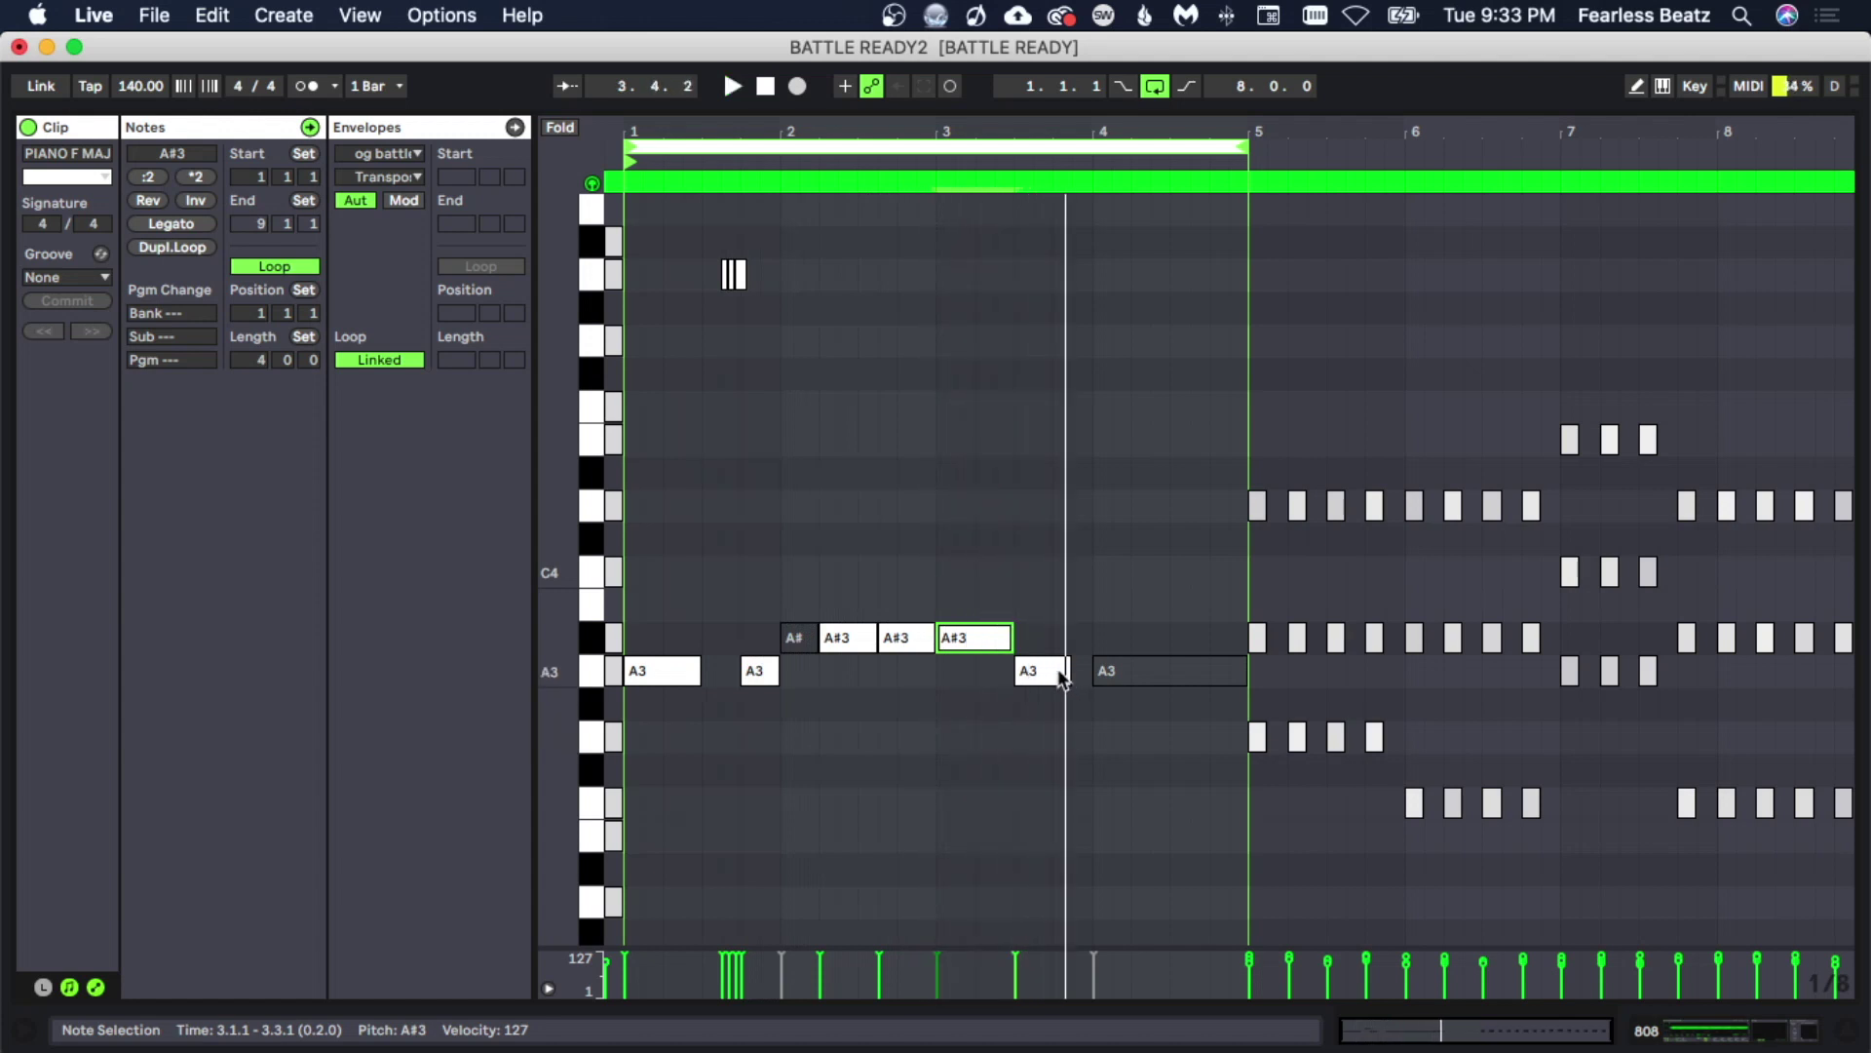
Copy the bar 3 A3 note to 4.1.1 and move the original up to A#3, spanning 3.3.3 to 4.1.1.
{"action": "left_click_drag", "start_coordinate": [1063, 670], "coordinate": [1142, 668]}
{"action": "left_click", "coordinate": [1098, 670]}
{"action": "key", "text": "space"}
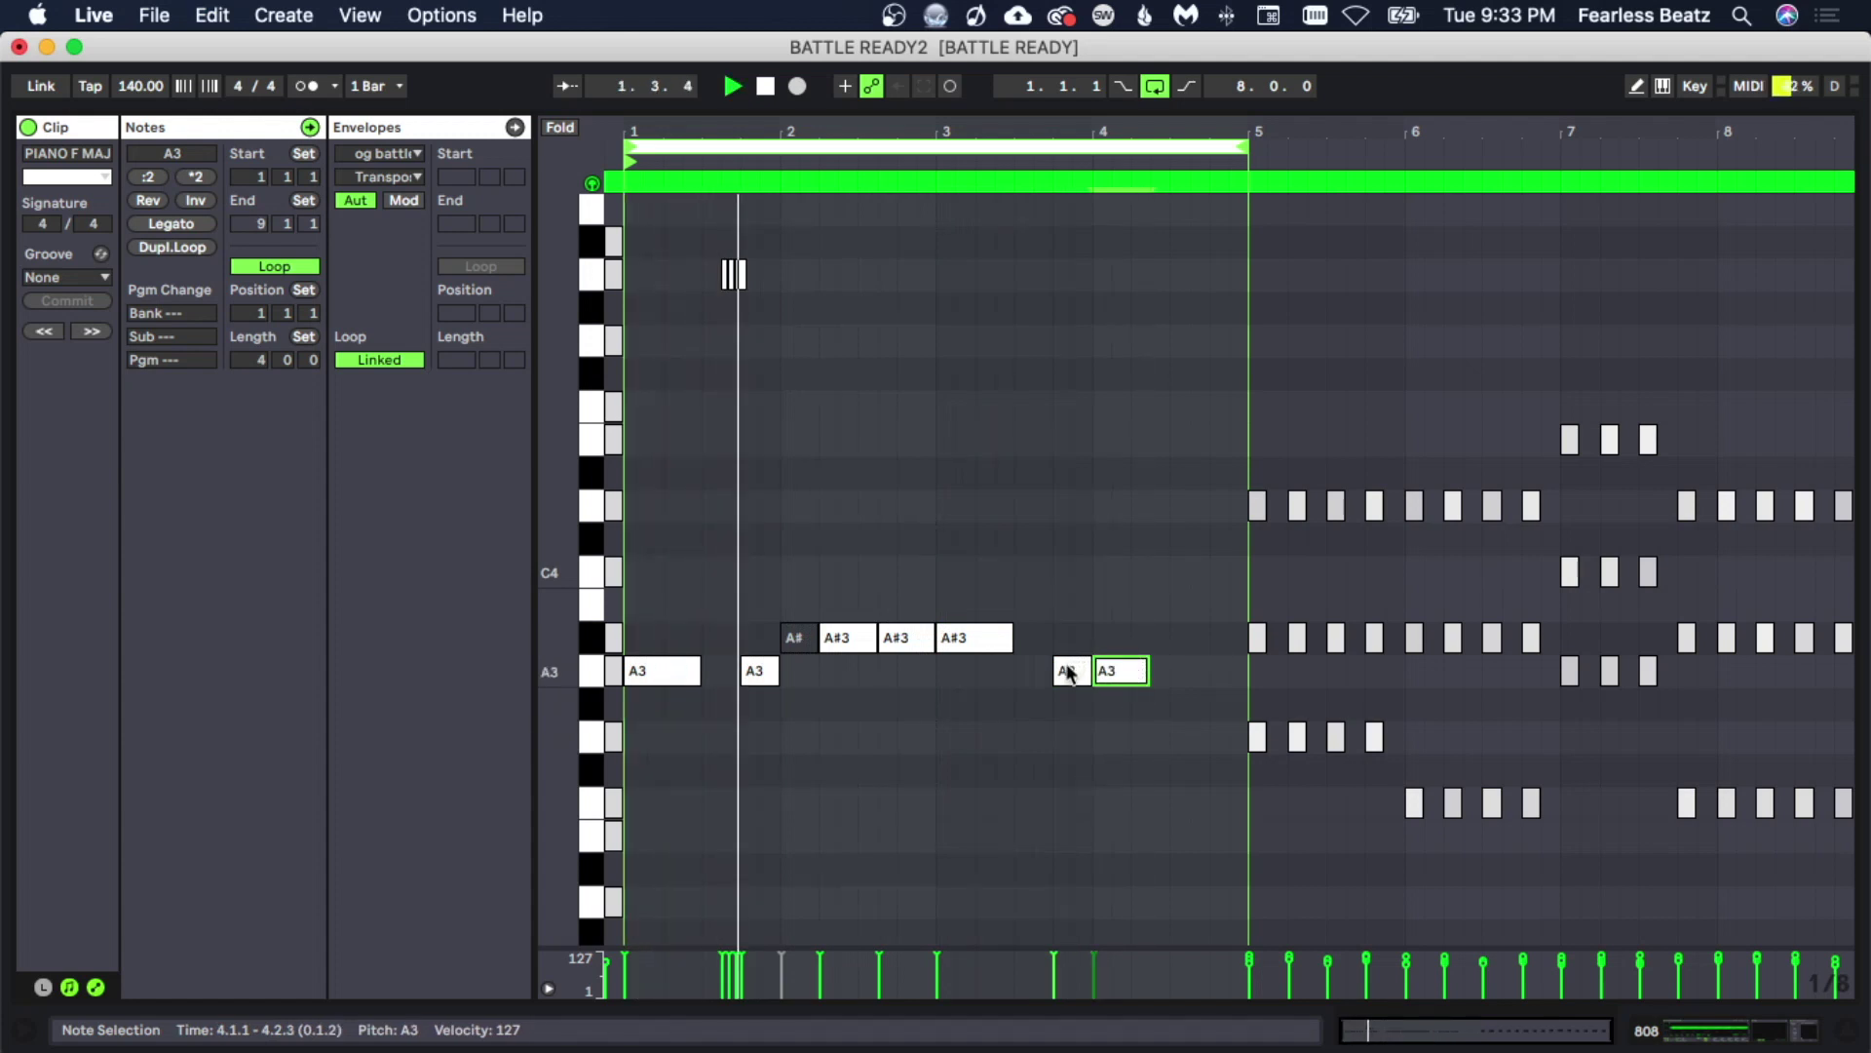
{"action": "left_click_drag", "start_coordinate": [1065, 673], "coordinate": [1046, 672]}
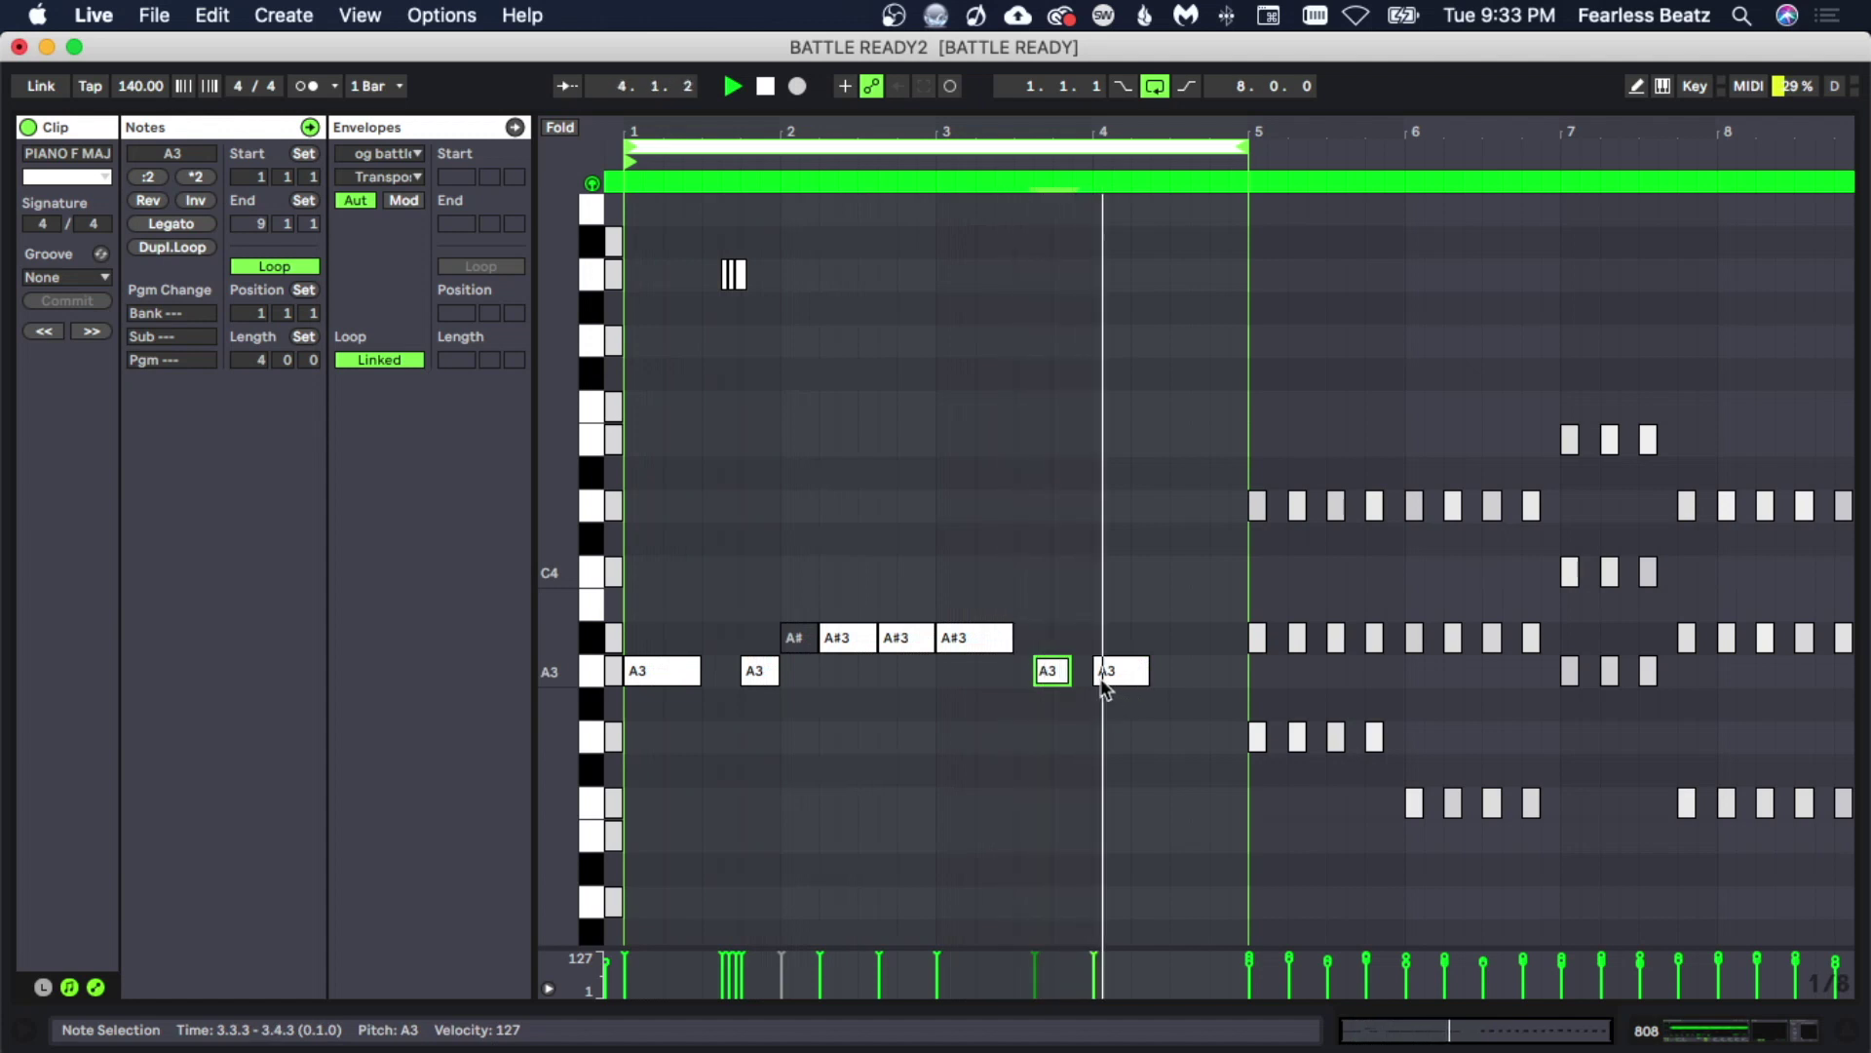
{"action": "left_click_drag", "start_coordinate": [1057, 669], "coordinate": [1090, 639]}
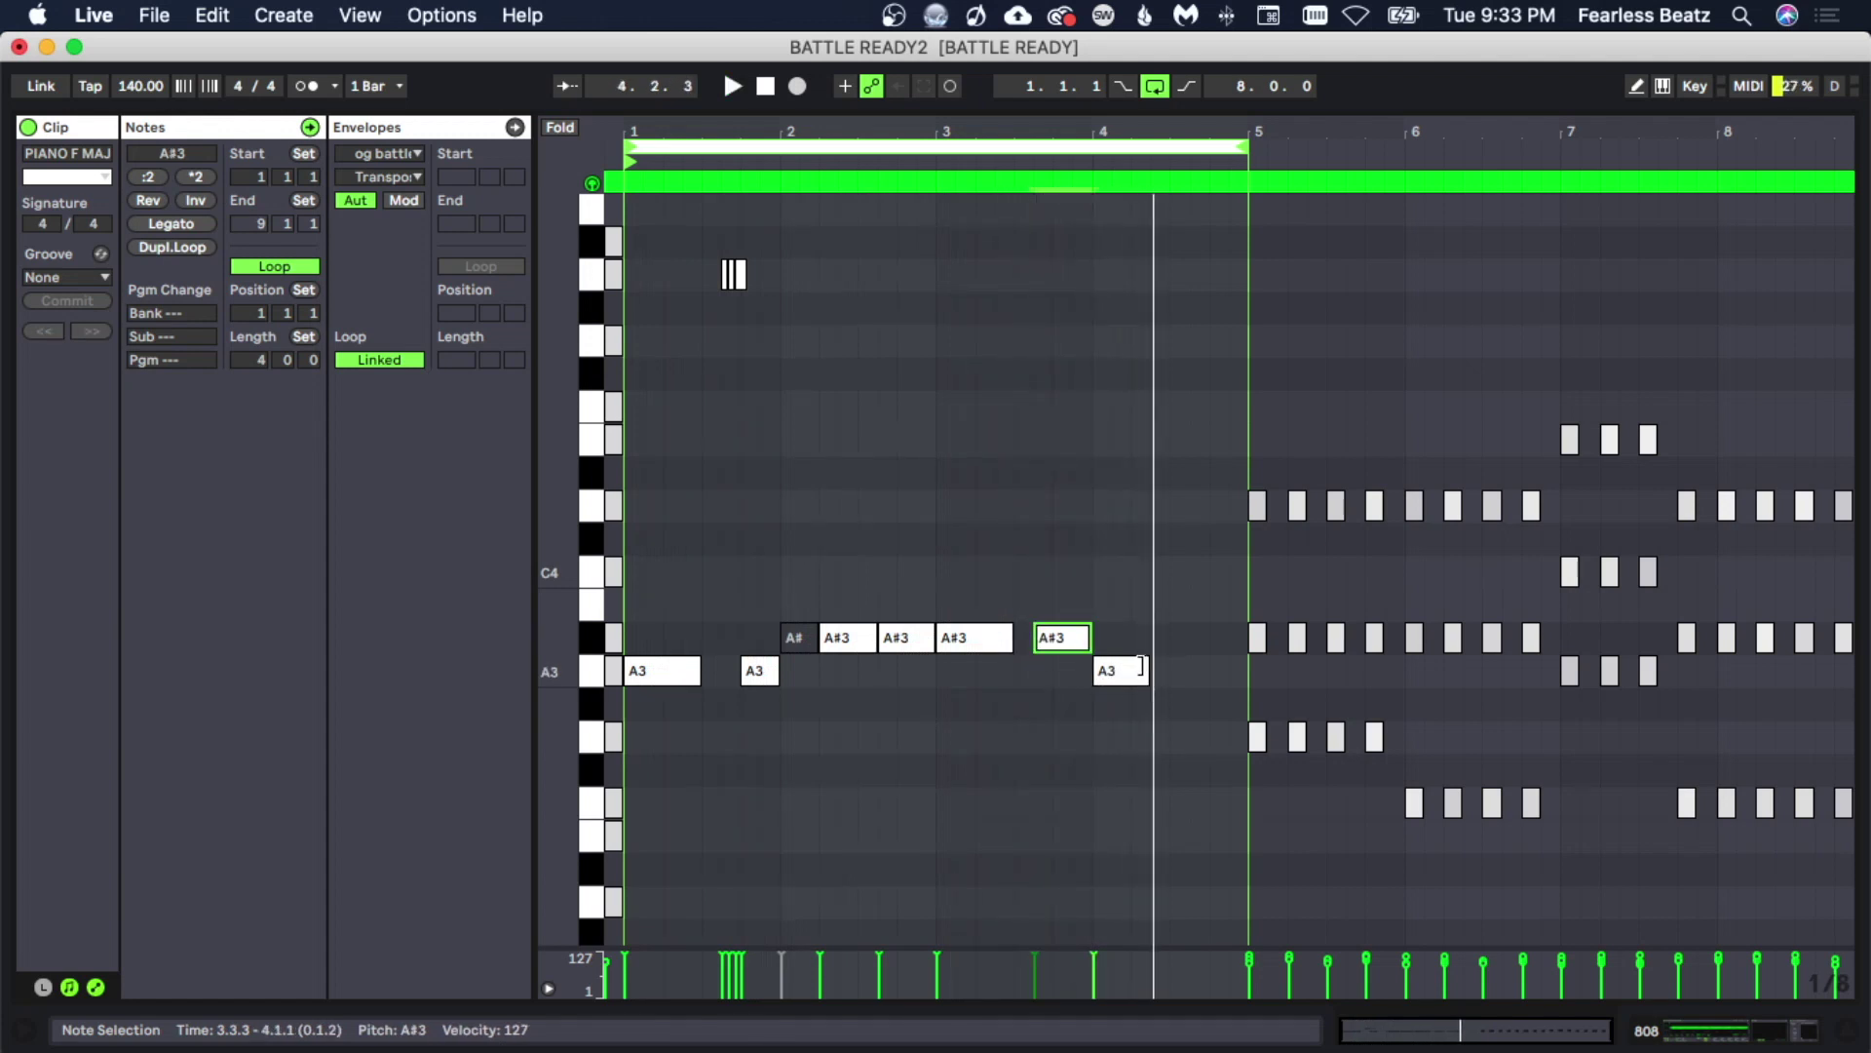
Fill bar 4 with two A3 notes meeting at 4.3.3 and extend the A#3 note at 3.1.1 to 3.3.3.
{"action": "left_click", "coordinate": [1130, 670]}
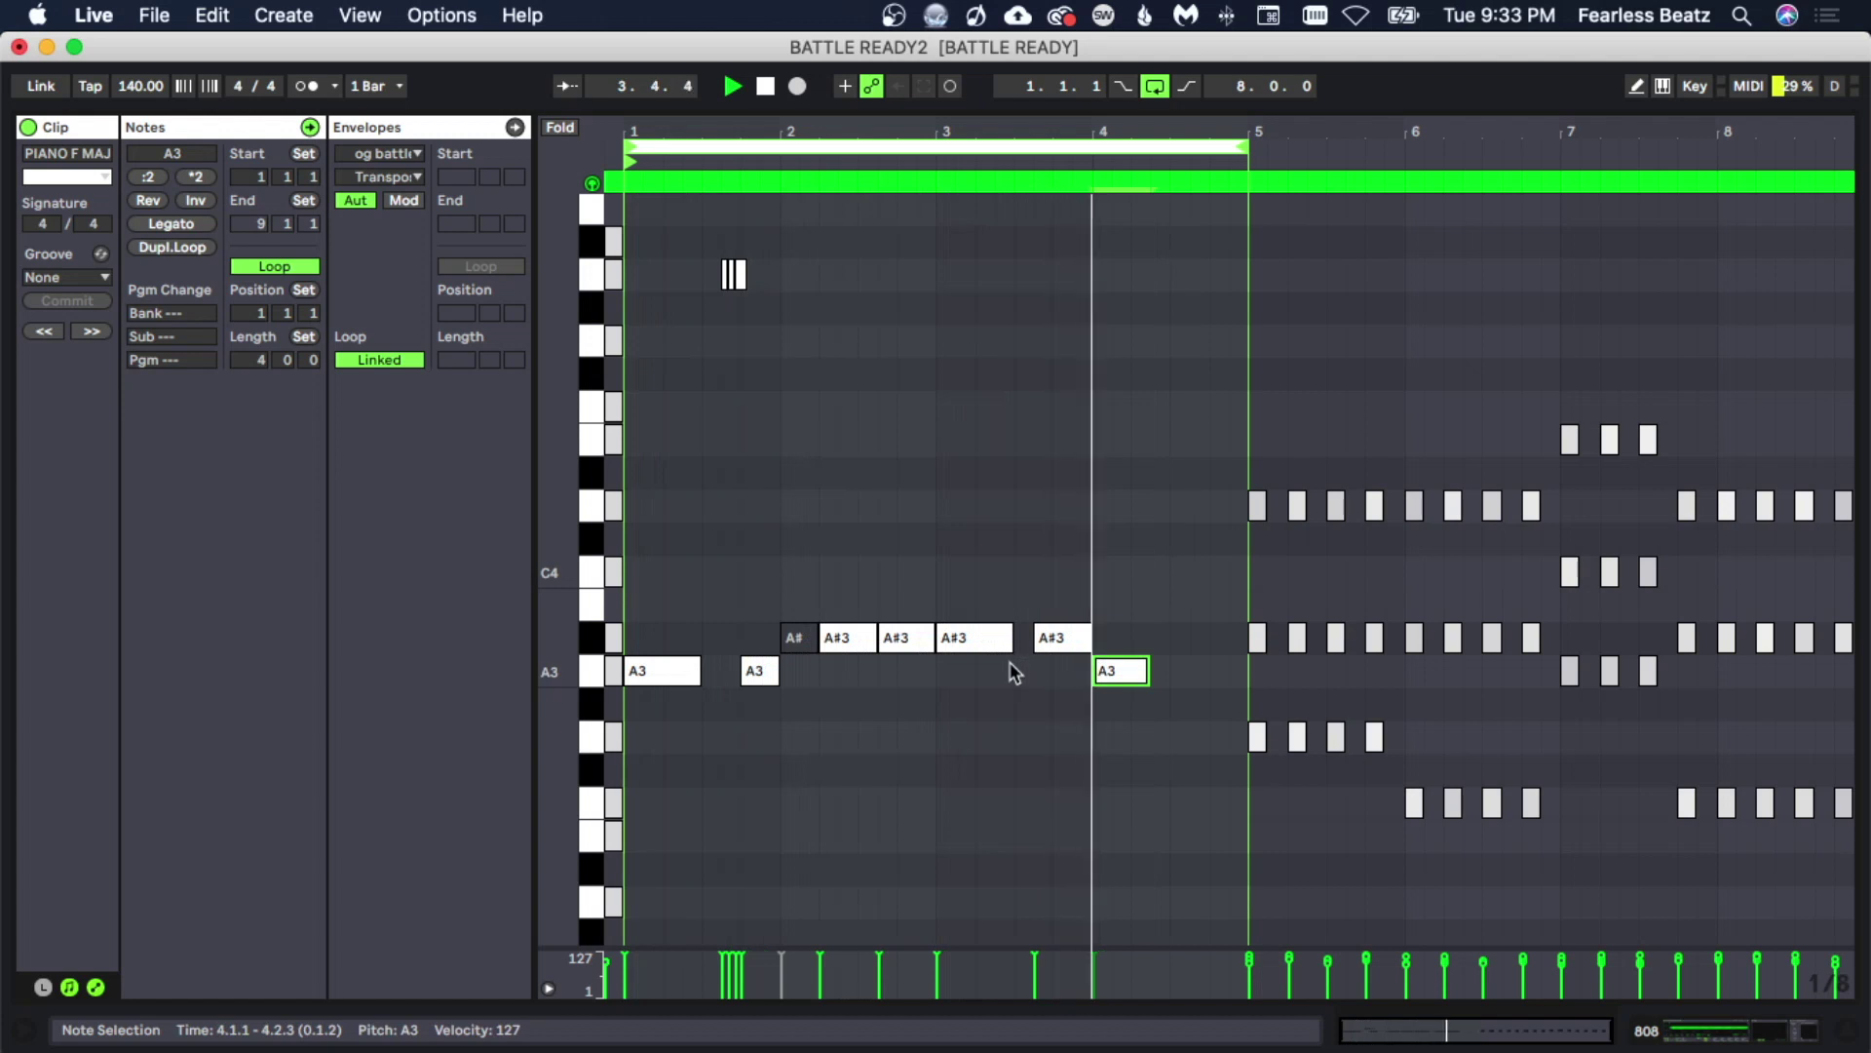
{"action": "double_click", "coordinate": [1208, 678]}
{"action": "left_click_drag", "start_coordinate": [1144, 660], "coordinate": [1181, 661]}
{"action": "left_click_drag", "start_coordinate": [1009, 632], "coordinate": [1025, 629]}
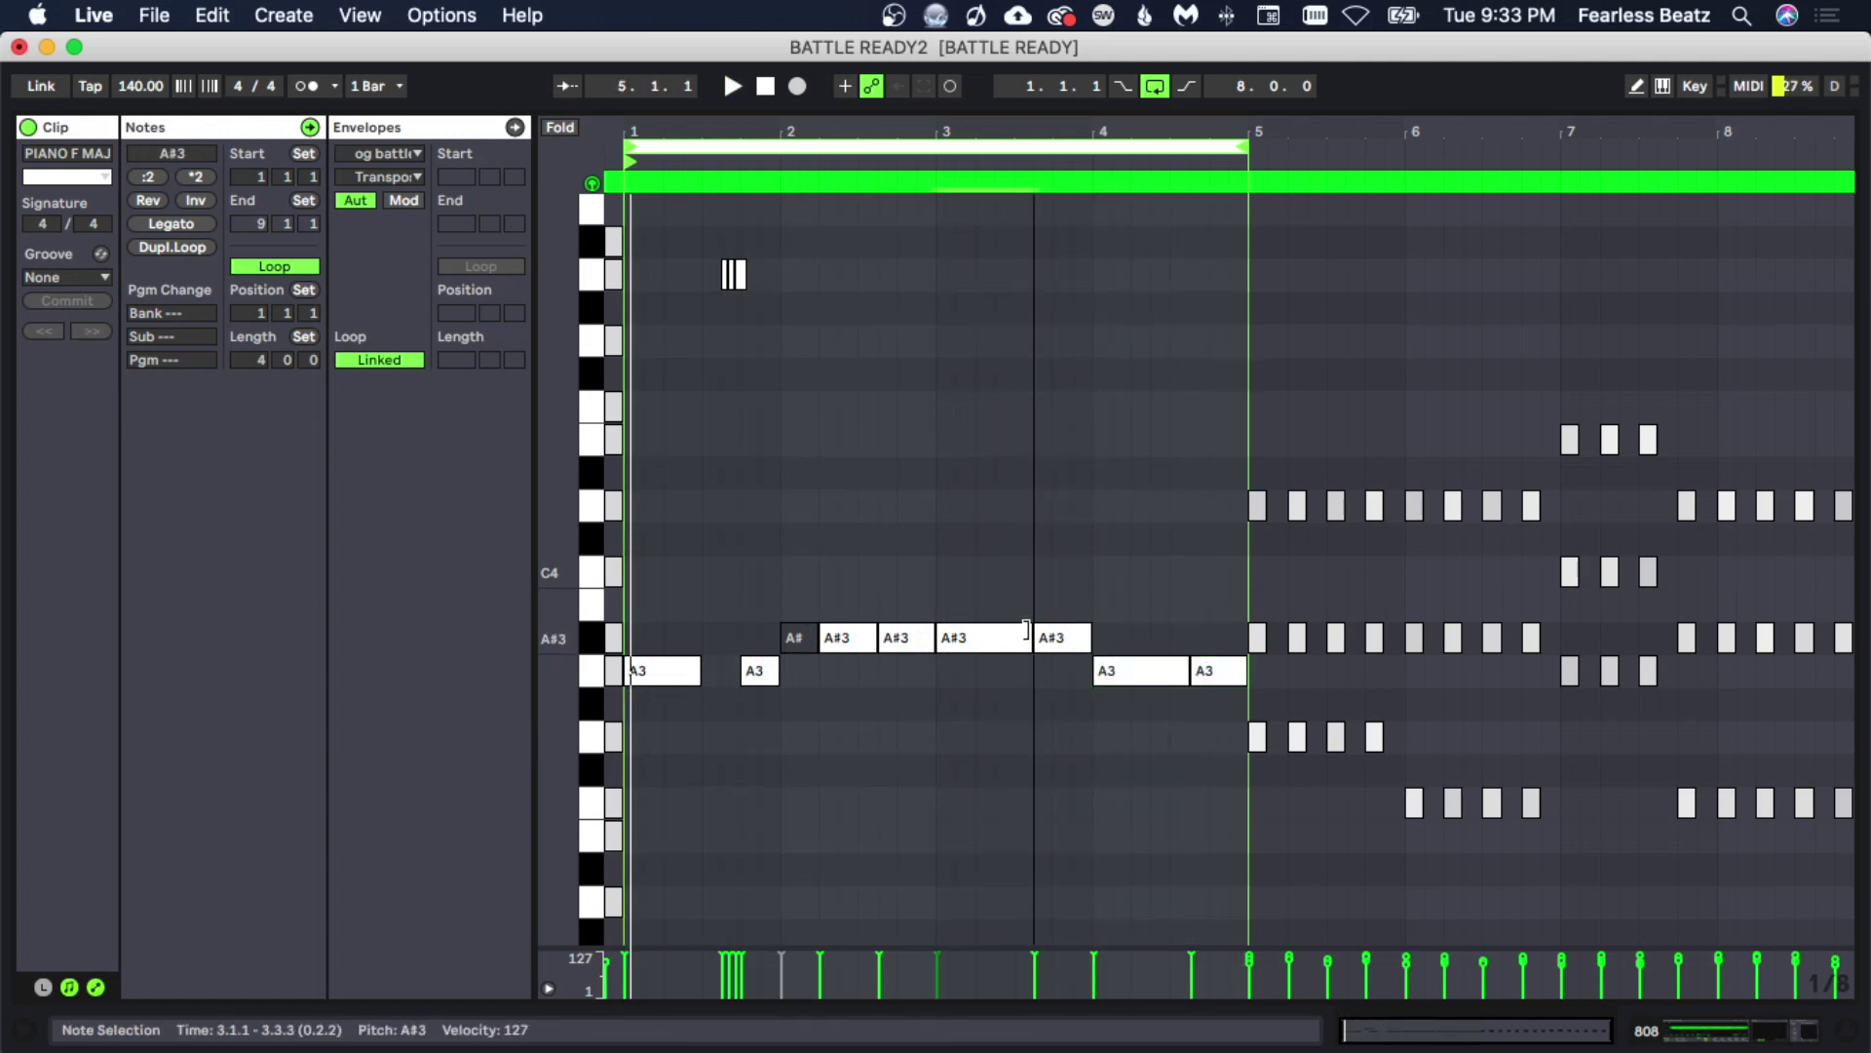
{"action": "left_click", "coordinate": [995, 701]}
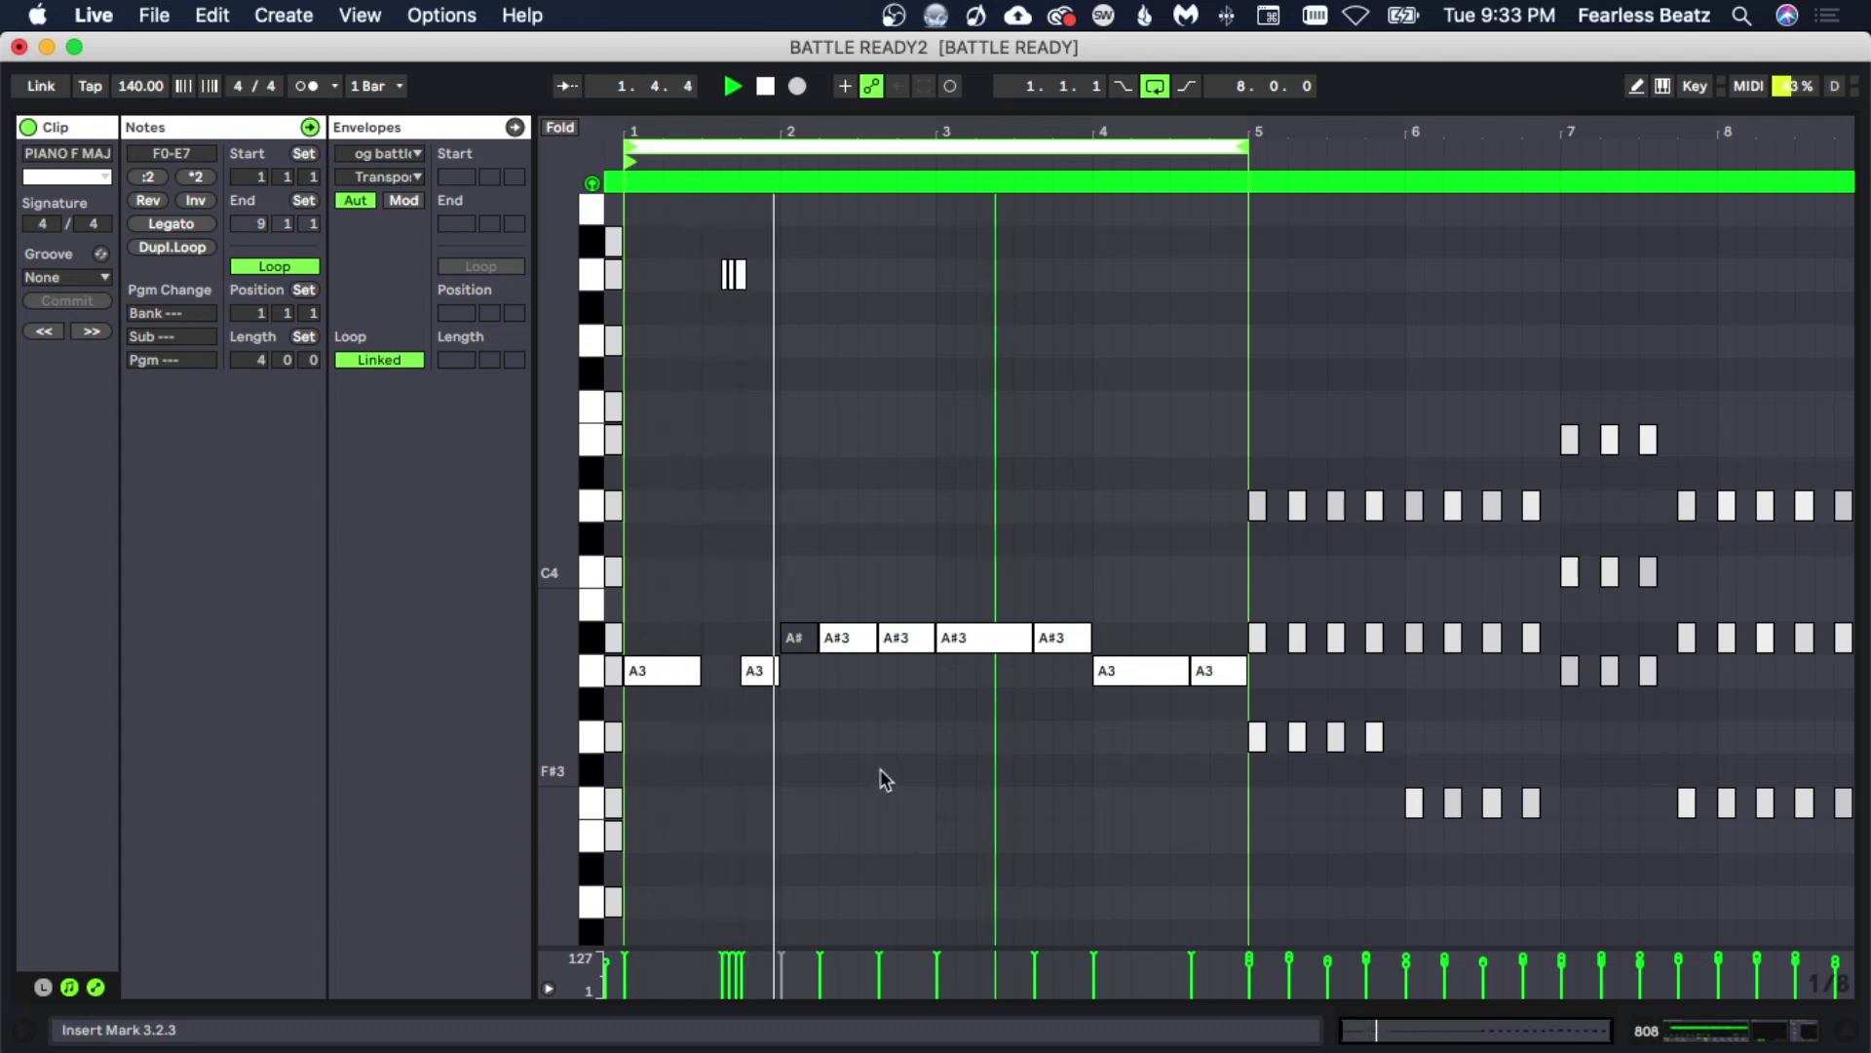
Deactivate the last A#3 note in bar 3, spanning 3.3.3 to 4.1.1.
{"action": "right_click", "coordinate": [1065, 648]}
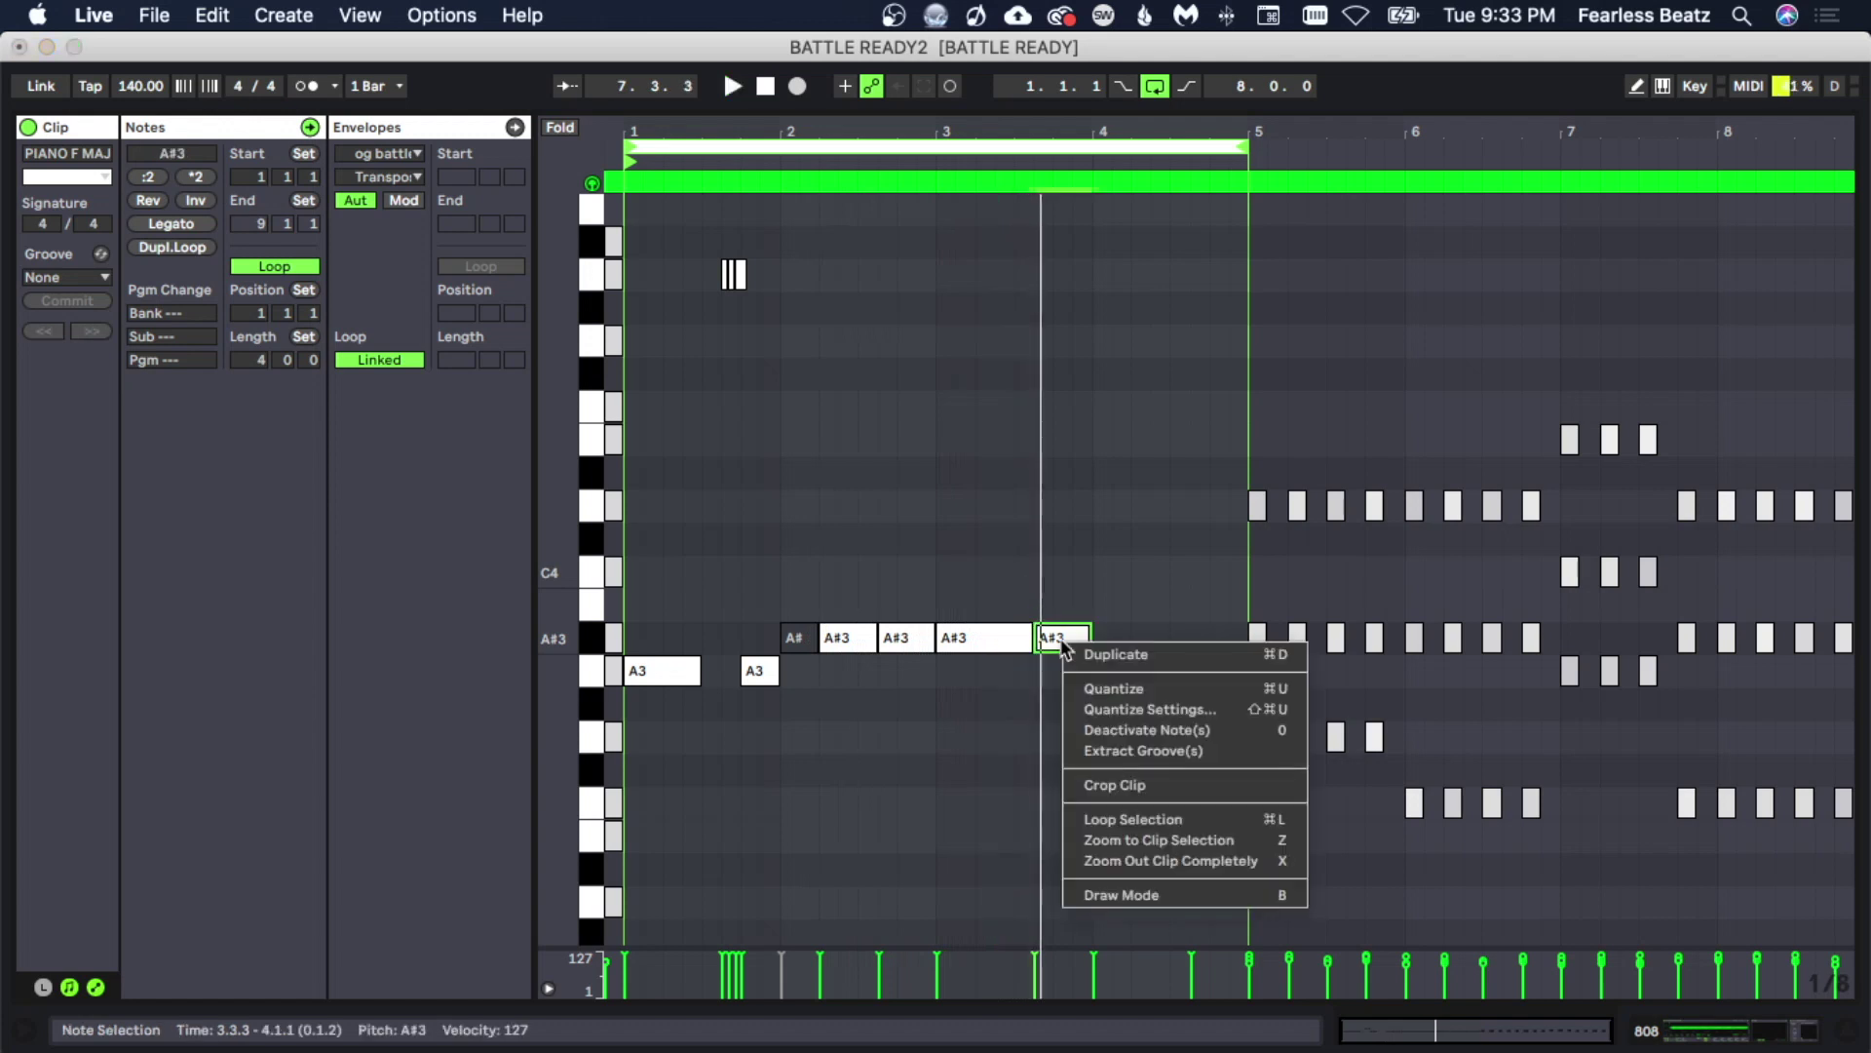
{"action": "left_click", "coordinate": [1057, 583]}
{"action": "right_click", "coordinate": [1057, 635]}
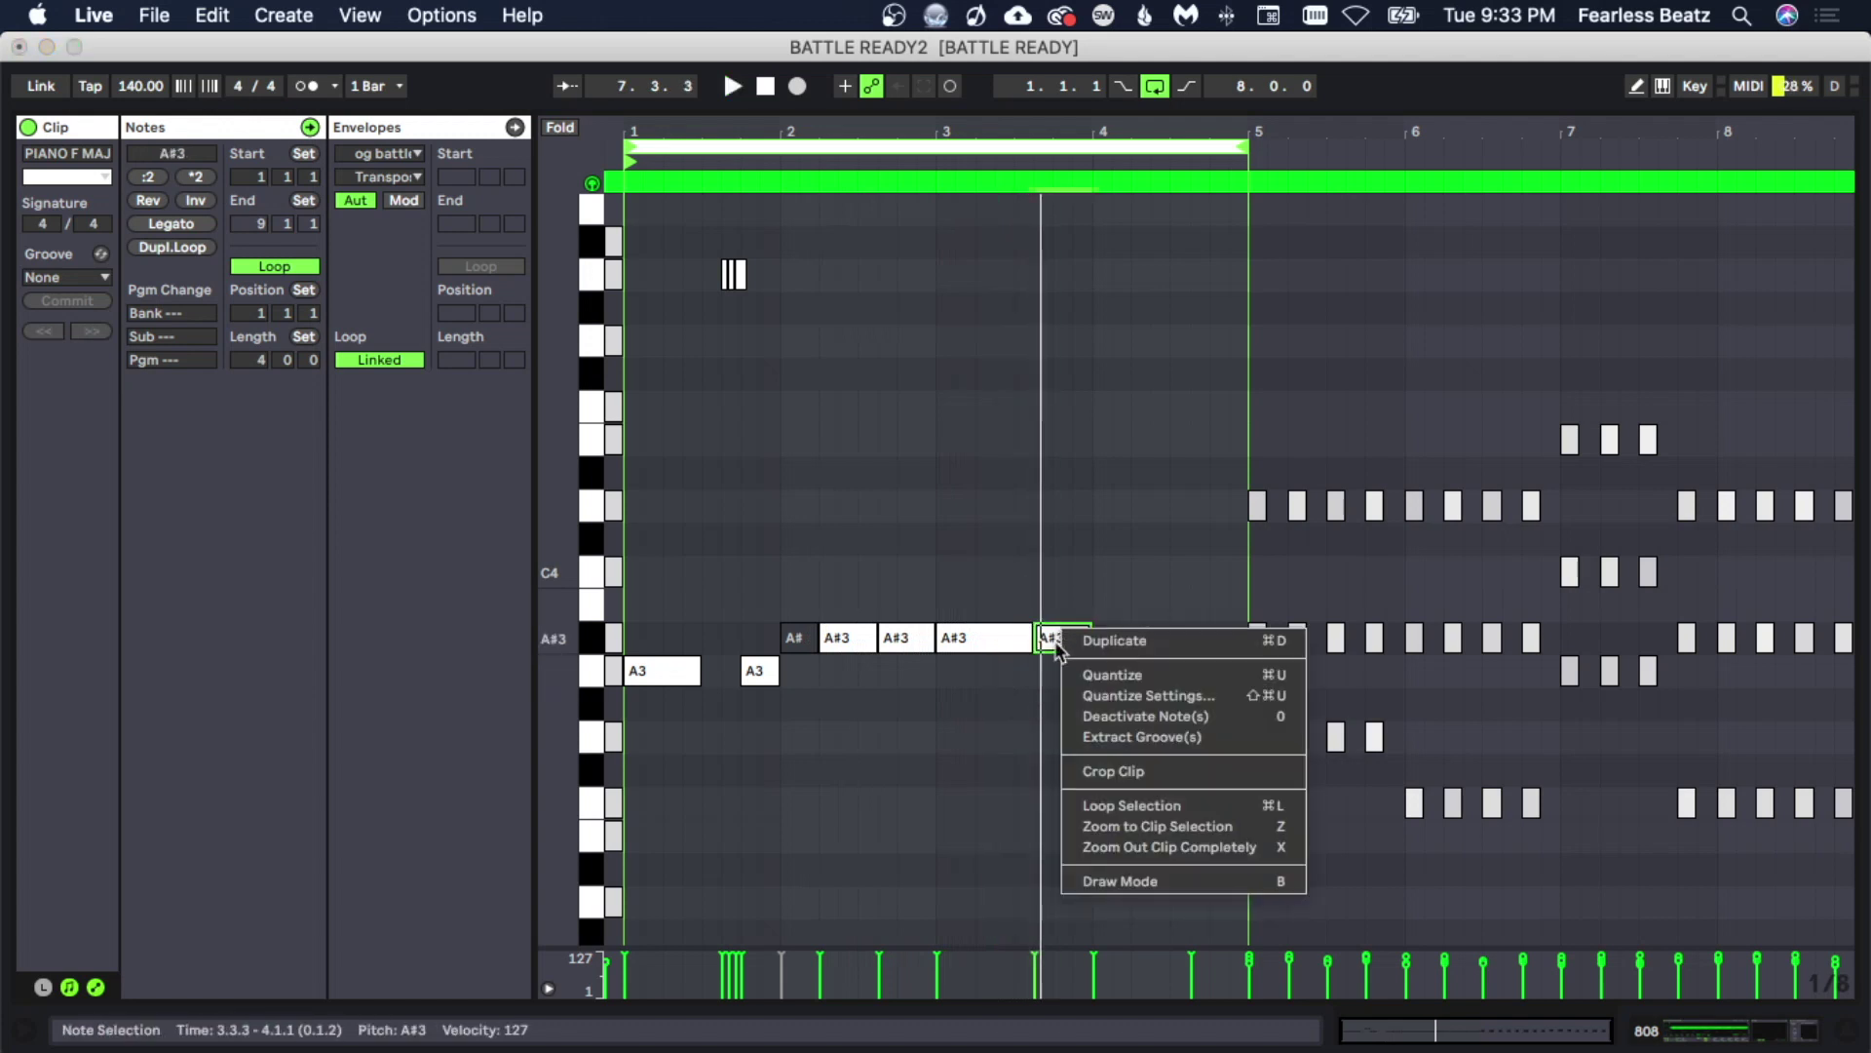
{"action": "key", "text": "0"}
{"action": "left_click", "coordinate": [1055, 682]}
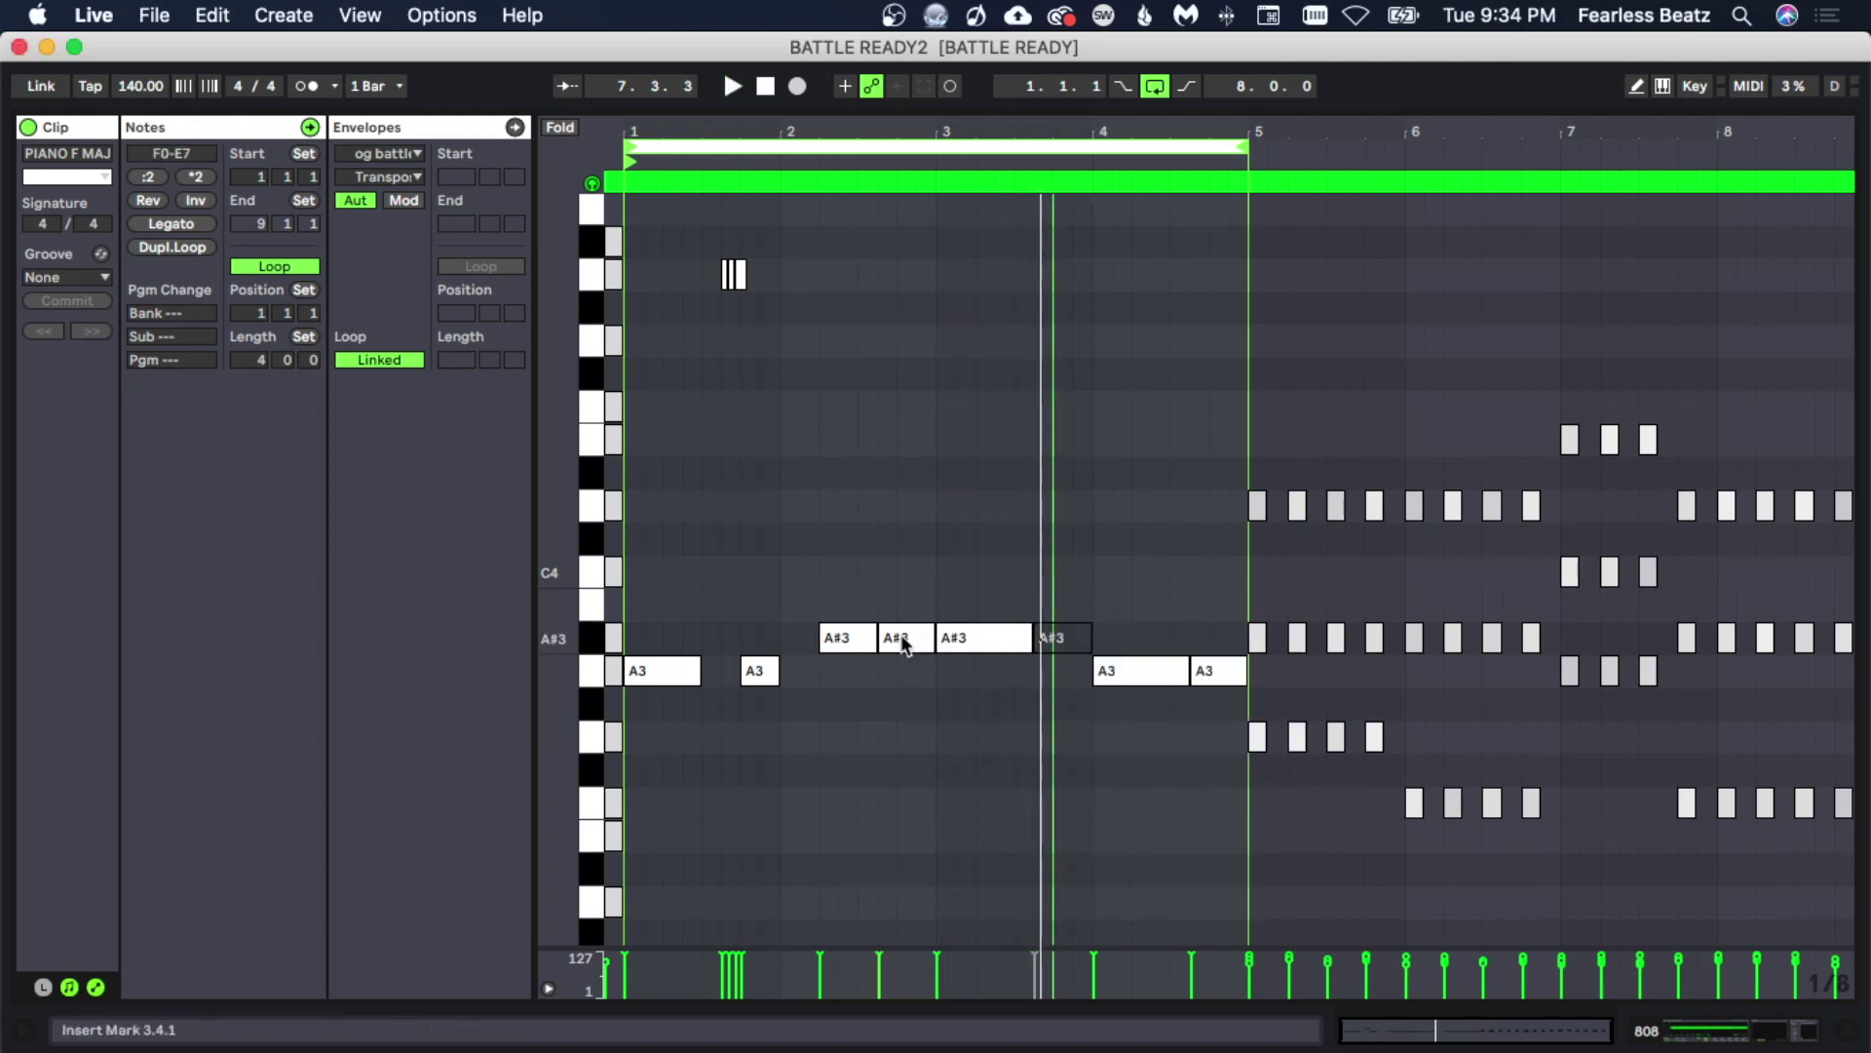
{"action": "left_click_drag", "start_coordinate": [1055, 590], "coordinate": [1069, 692]}
{"action": "left_click", "coordinate": [1072, 575]}
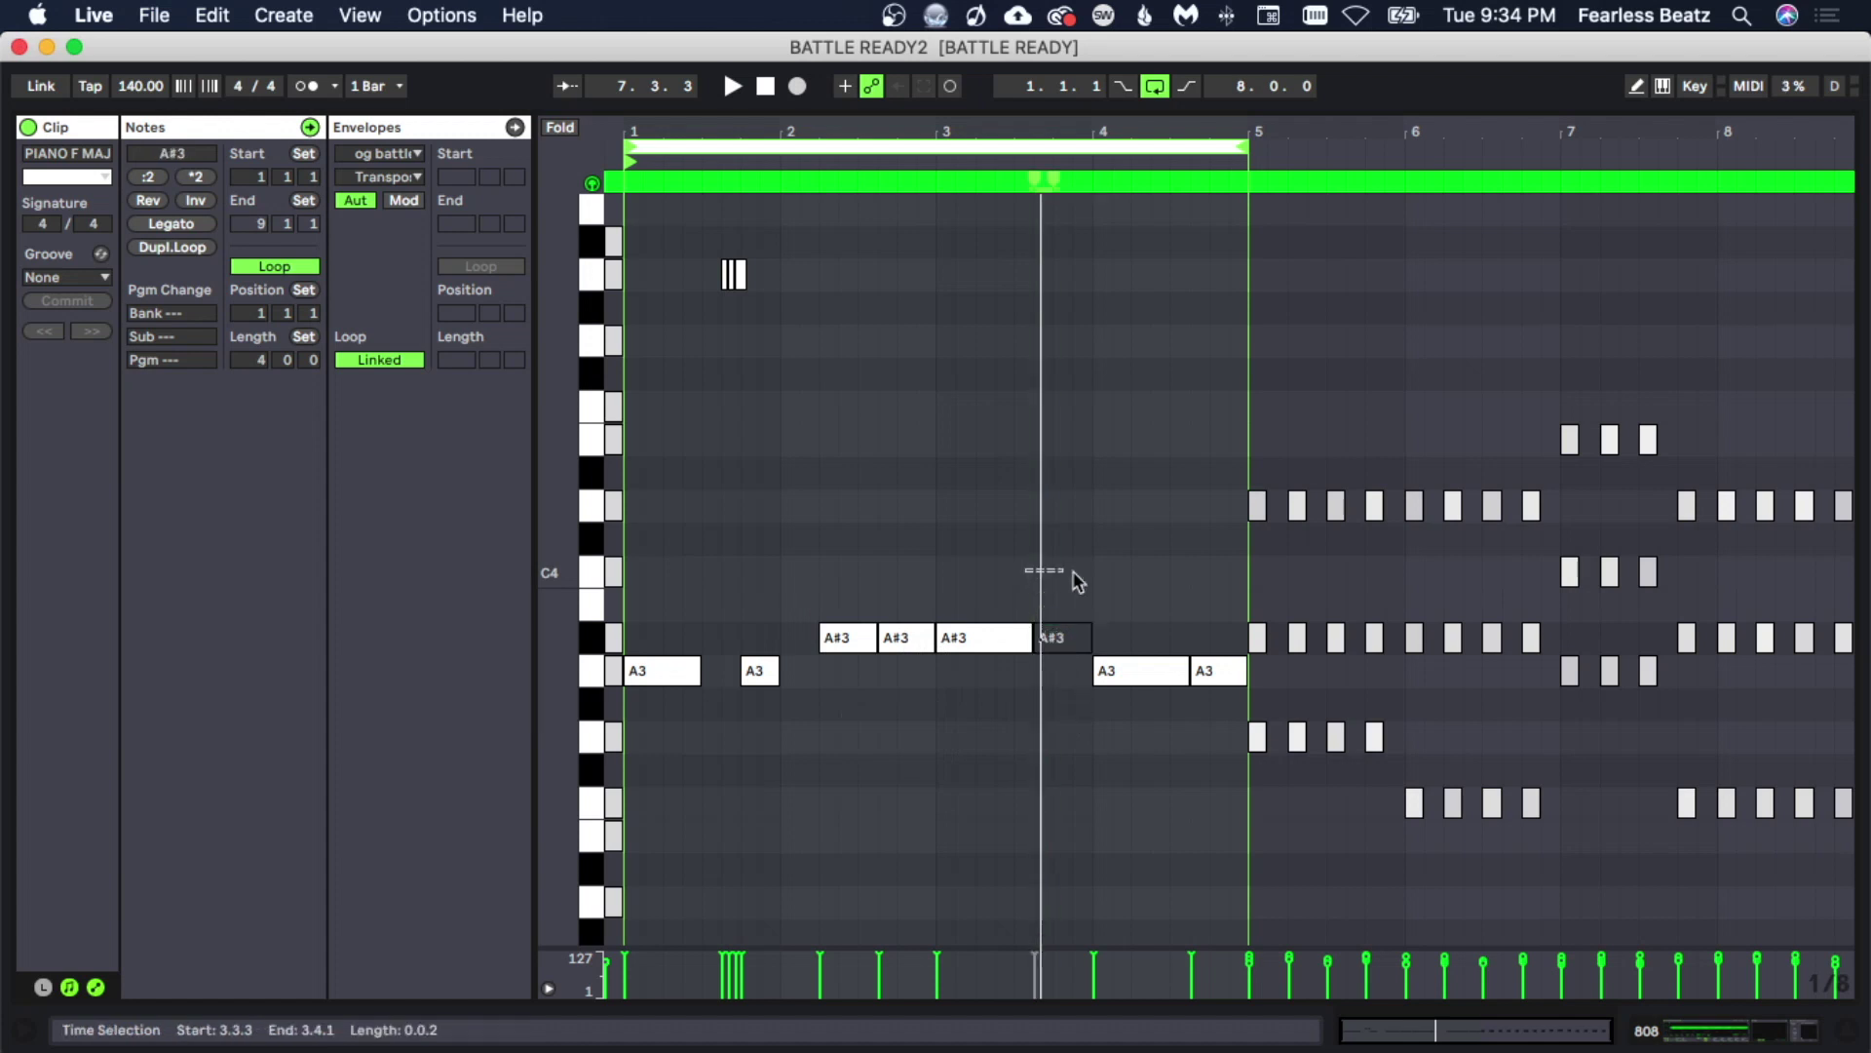
{"action": "left_click", "coordinate": [953, 750]}
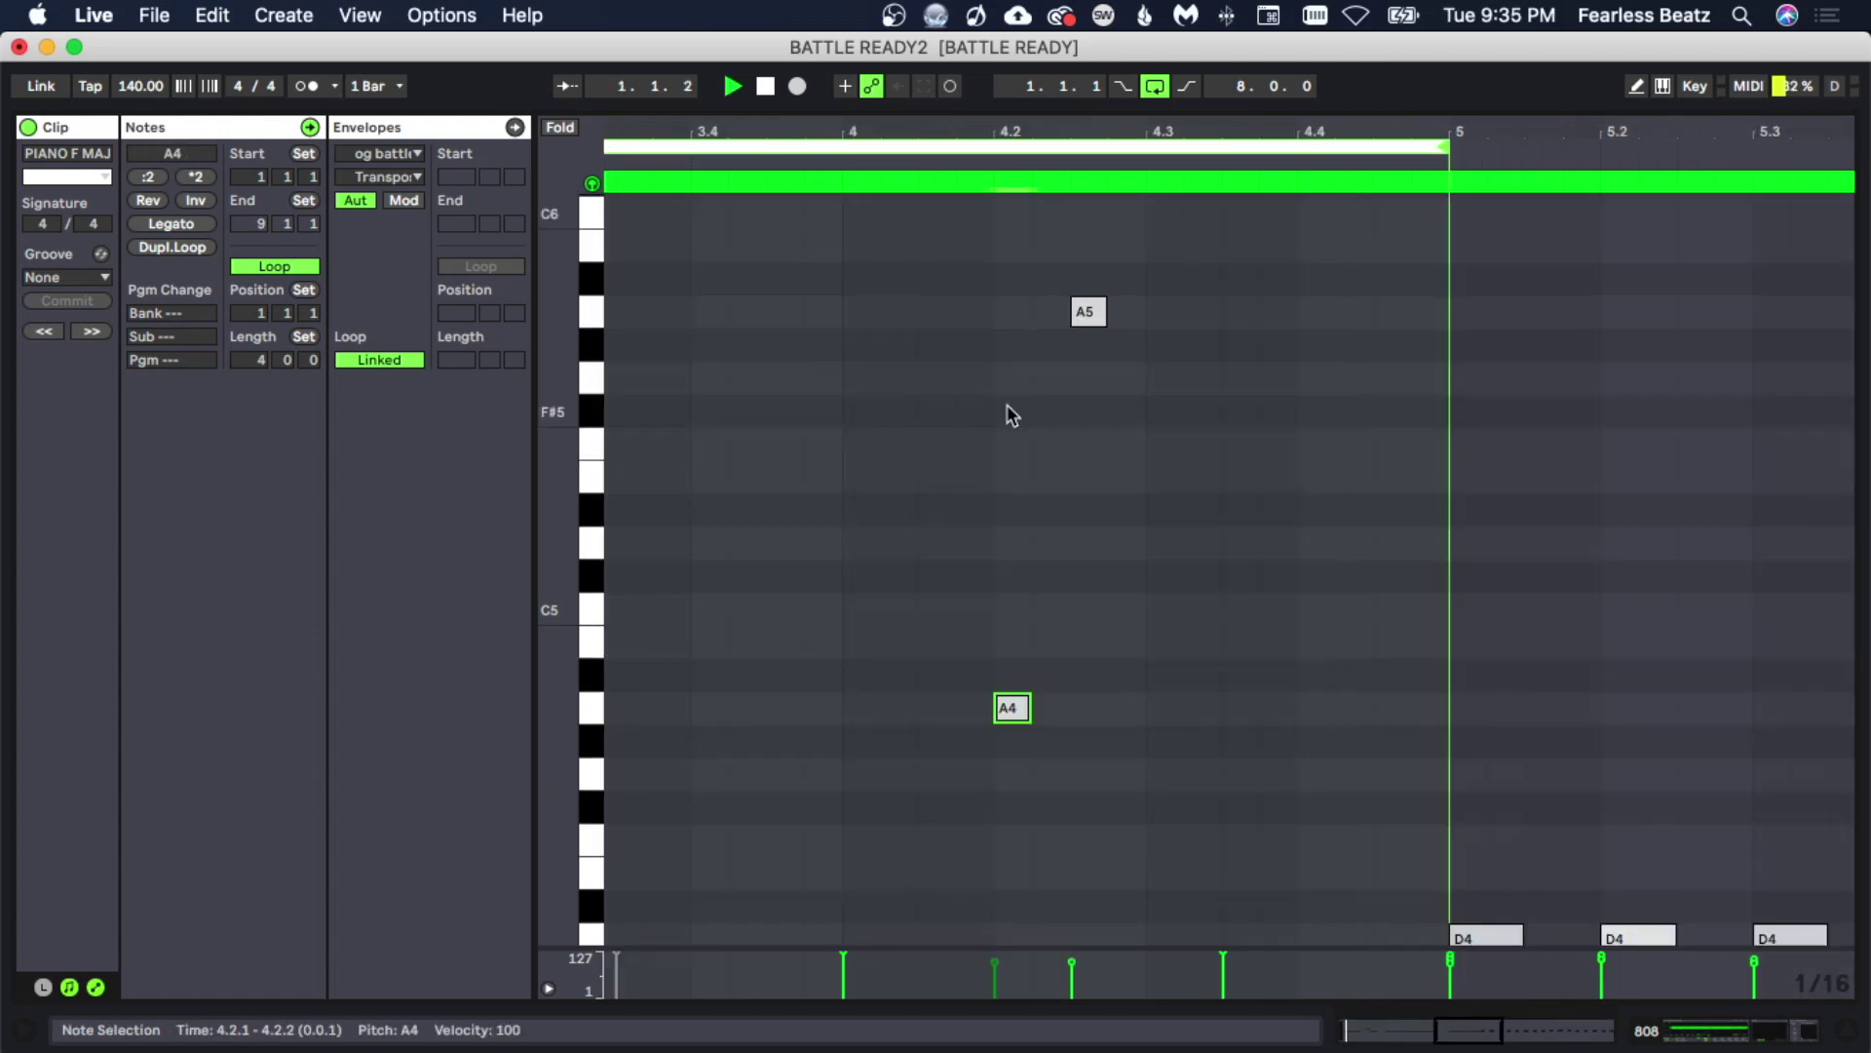
Shorten the first A3 note in bar 4 so it ends at 4.2.2, level with the A4 note's end.
{"action": "scroll", "coordinate": [1072, 411], "scroll_direction": "up", "scroll_amount": 4}
{"action": "scroll", "coordinate": [1092, 413], "scroll_direction": "down", "scroll_amount": 2}
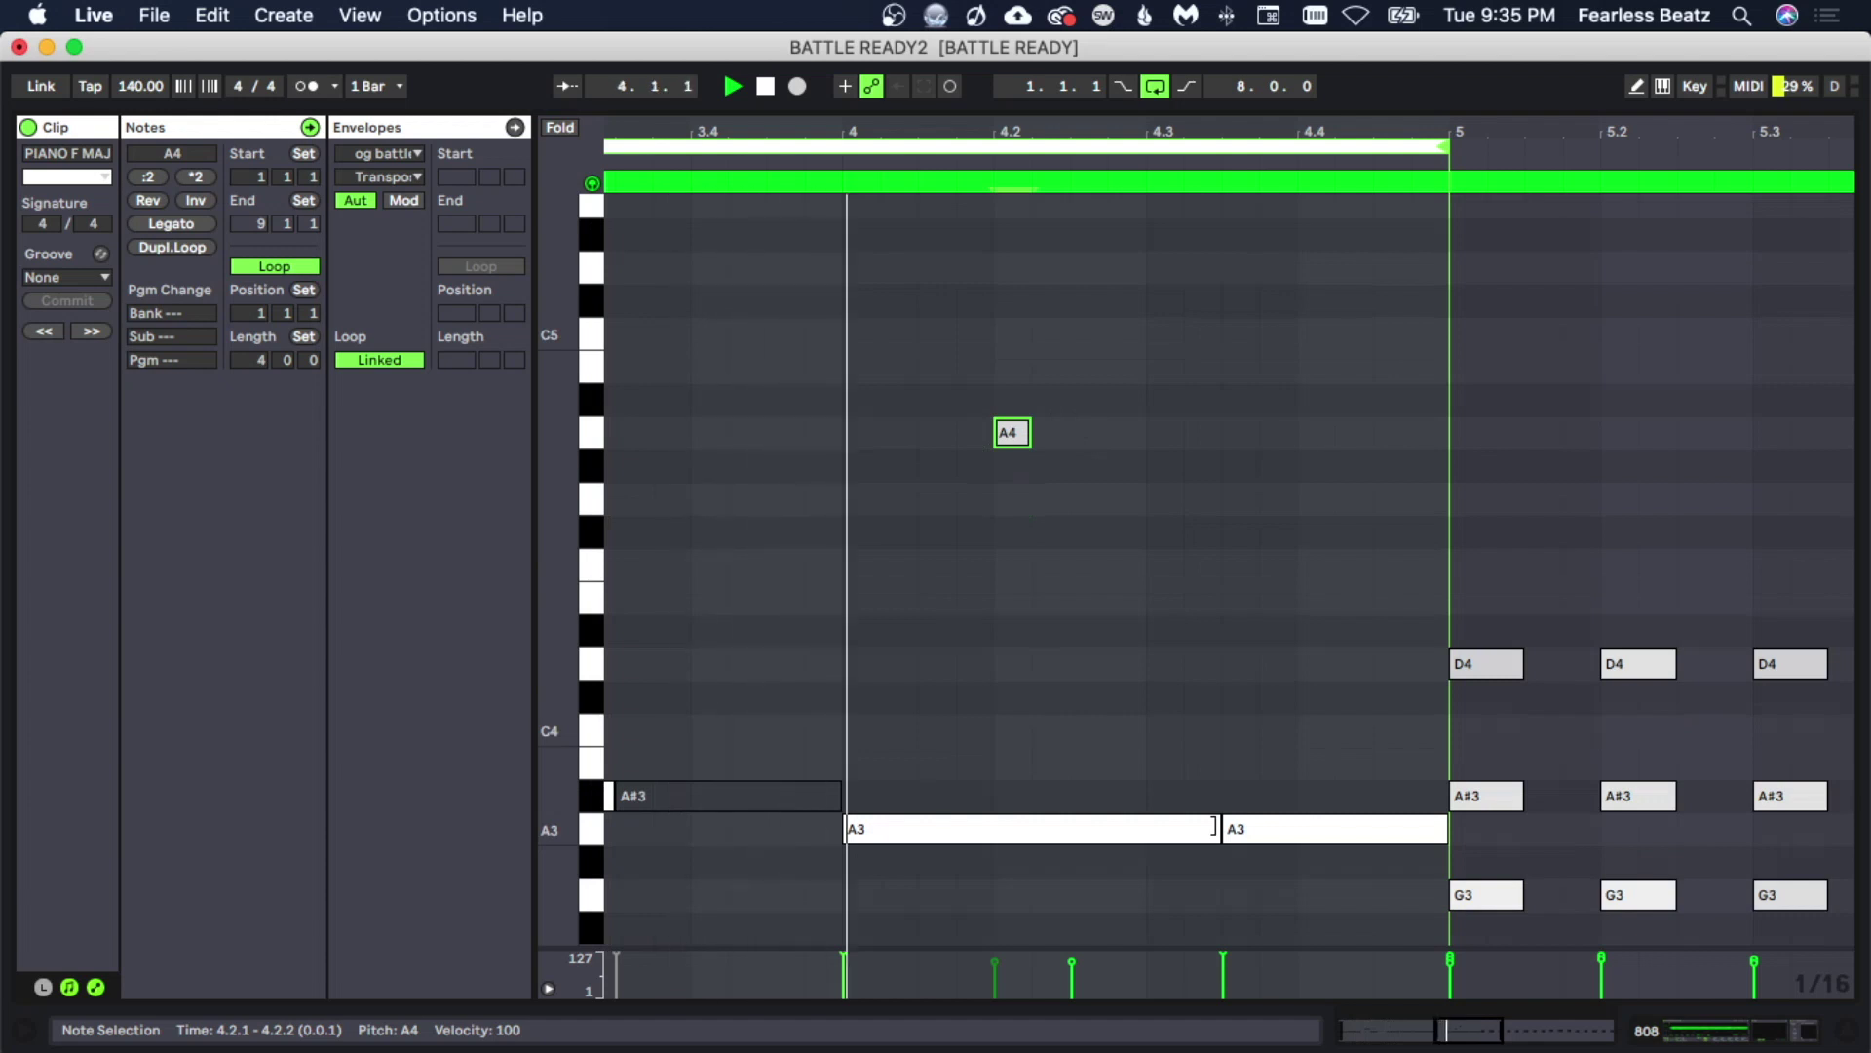
{"action": "left_click_drag", "start_coordinate": [1212, 826], "coordinate": [1026, 802]}
{"action": "scroll", "coordinate": [1031, 707], "scroll_direction": "up", "scroll_amount": 10}
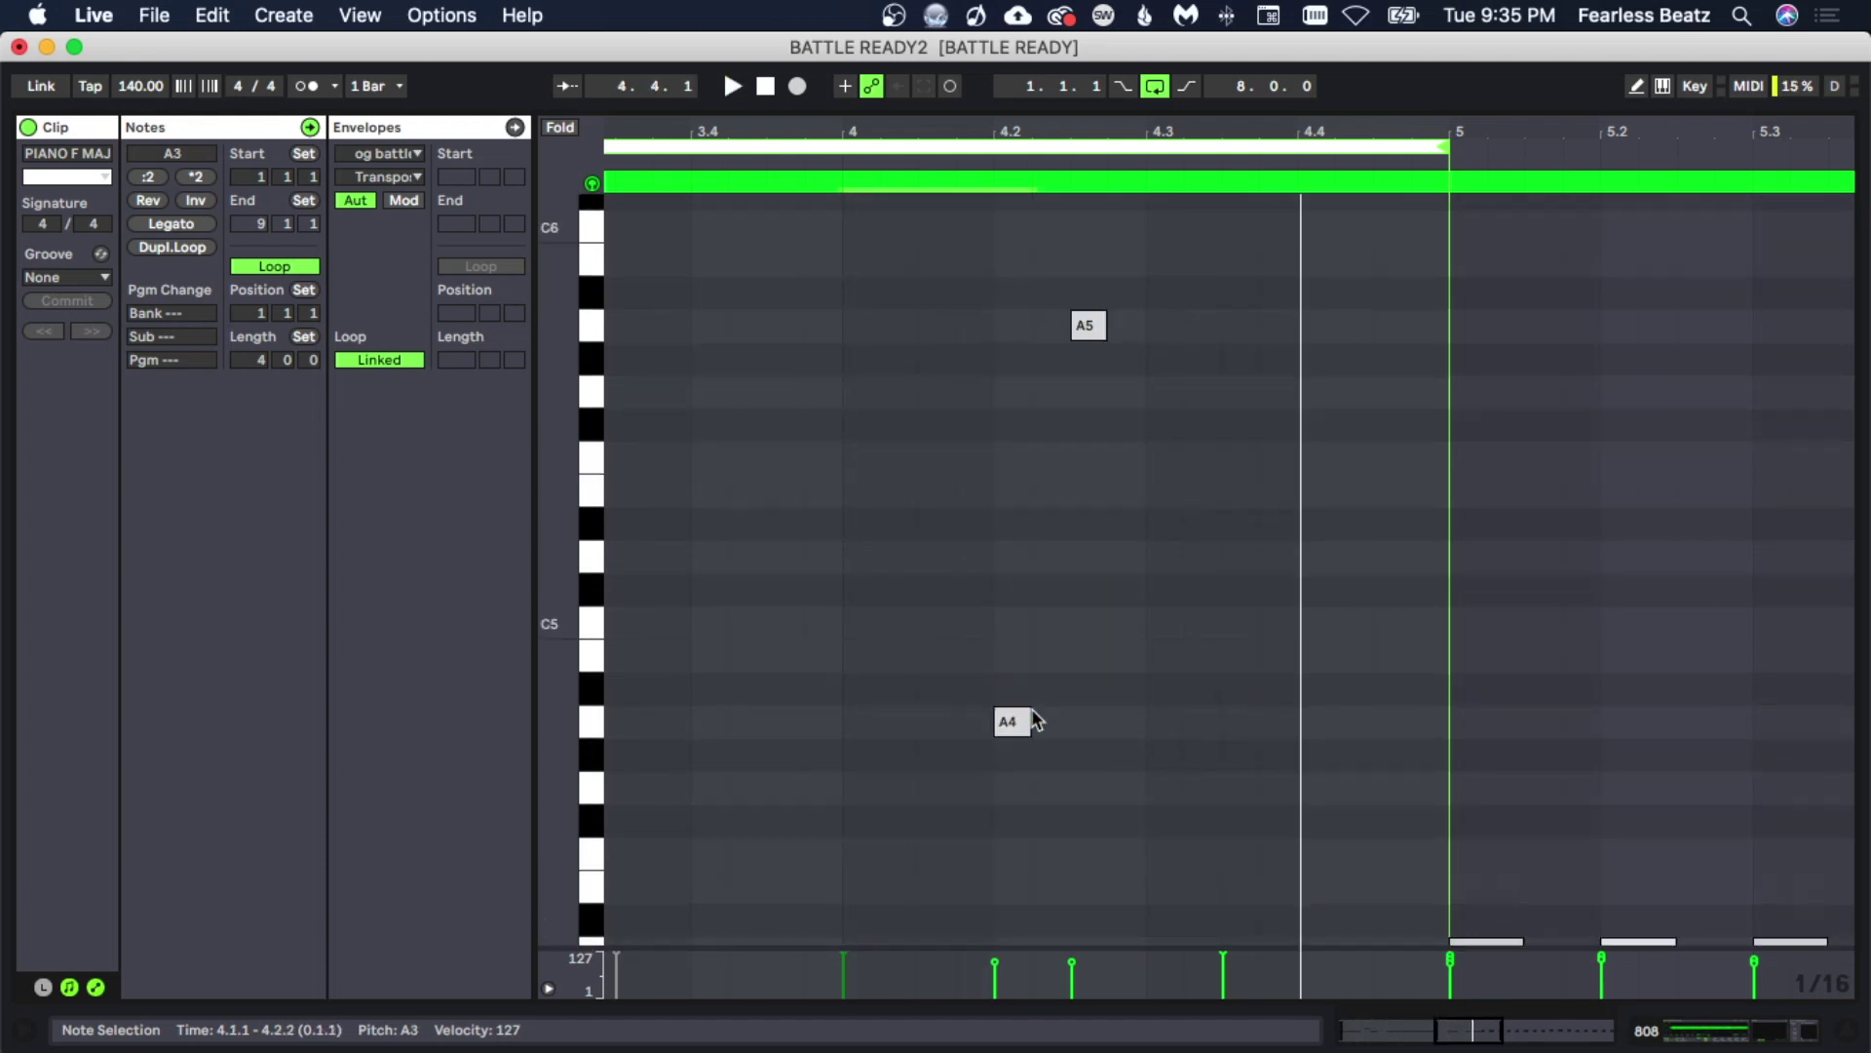
Switch on the triplet grid and turn the A5 note at 4.2.3 into three sixteenth-triplet notes filling up to 4.3.1.
{"action": "right_click", "coordinate": [1047, 373]}
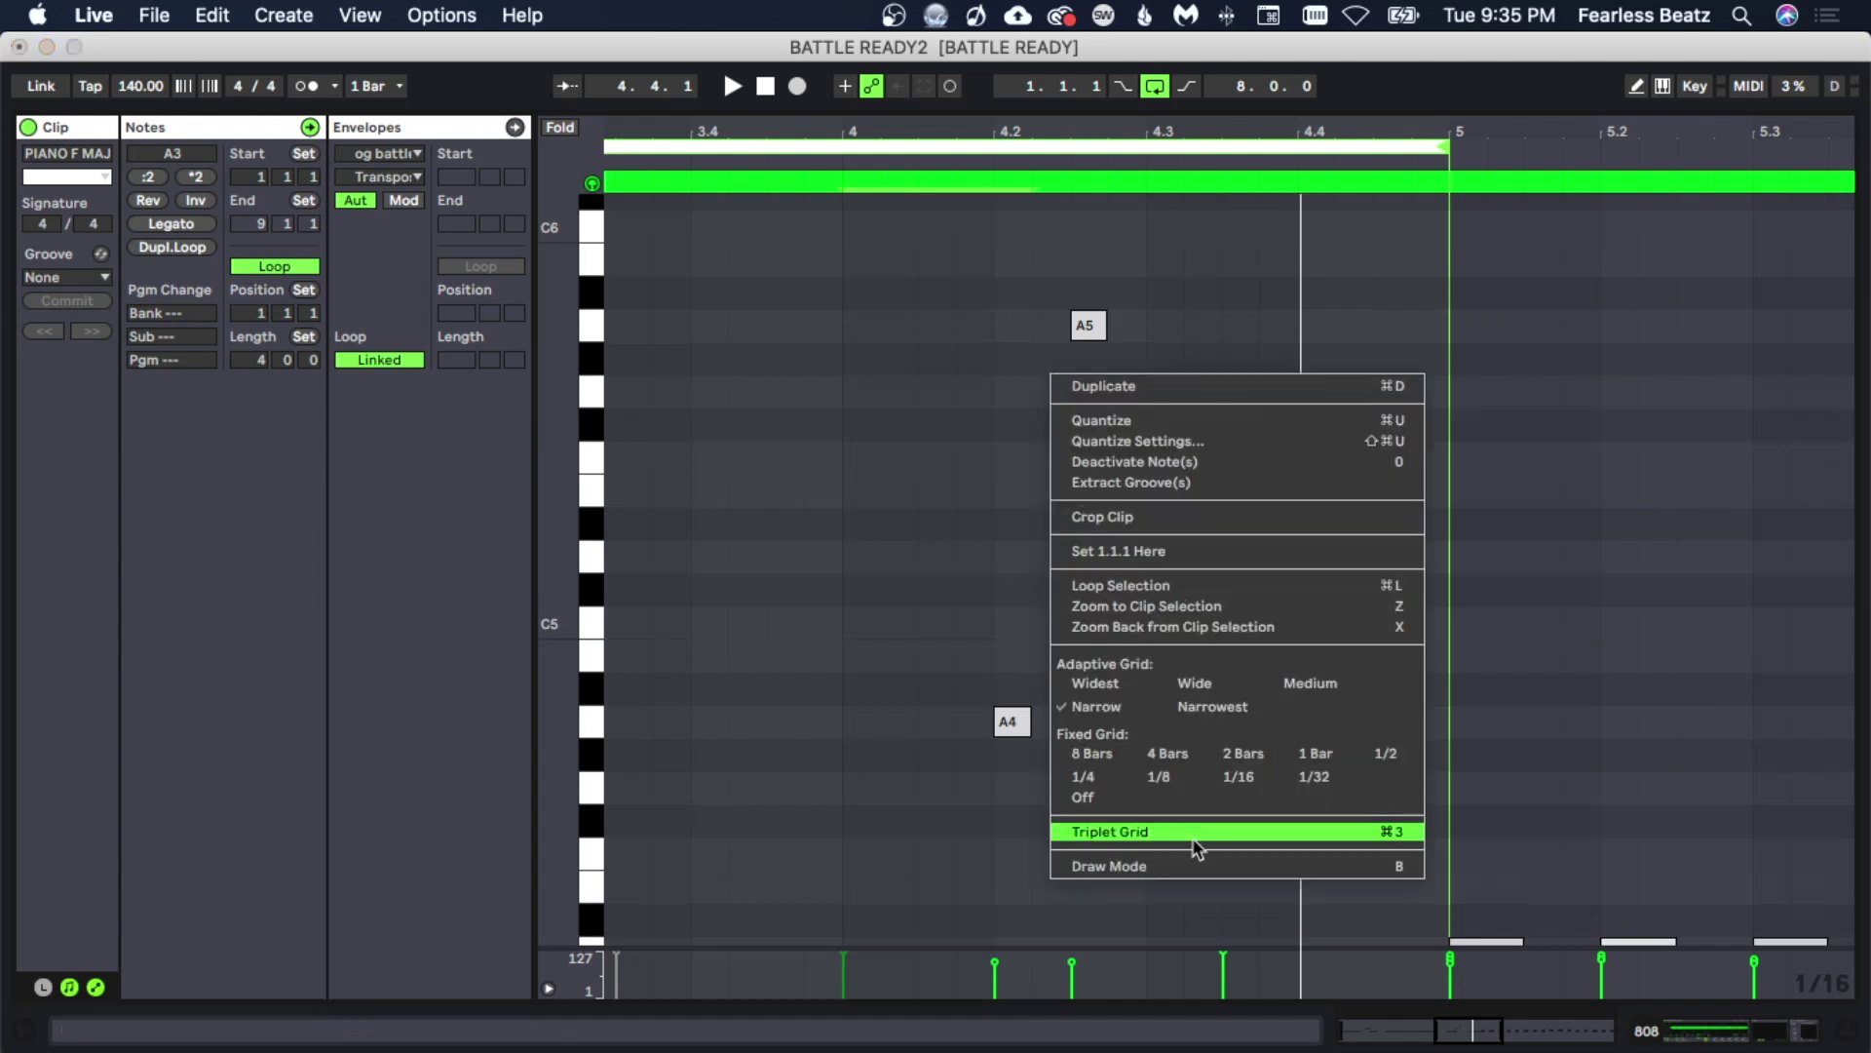
{"action": "left_click", "coordinate": [1226, 831]}
{"action": "left_click", "coordinate": [1089, 328]}
{"action": "left_click_drag", "start_coordinate": [1105, 335], "coordinate": [1369, 407]}
{"action": "key", "text": "super+d"}
{"action": "key", "text": "super+d"}
Duplicate the A5 triplet group to 4.3.1, raise the copy an octave to A6, and play the loop.
{"action": "key", "text": "super+d"}
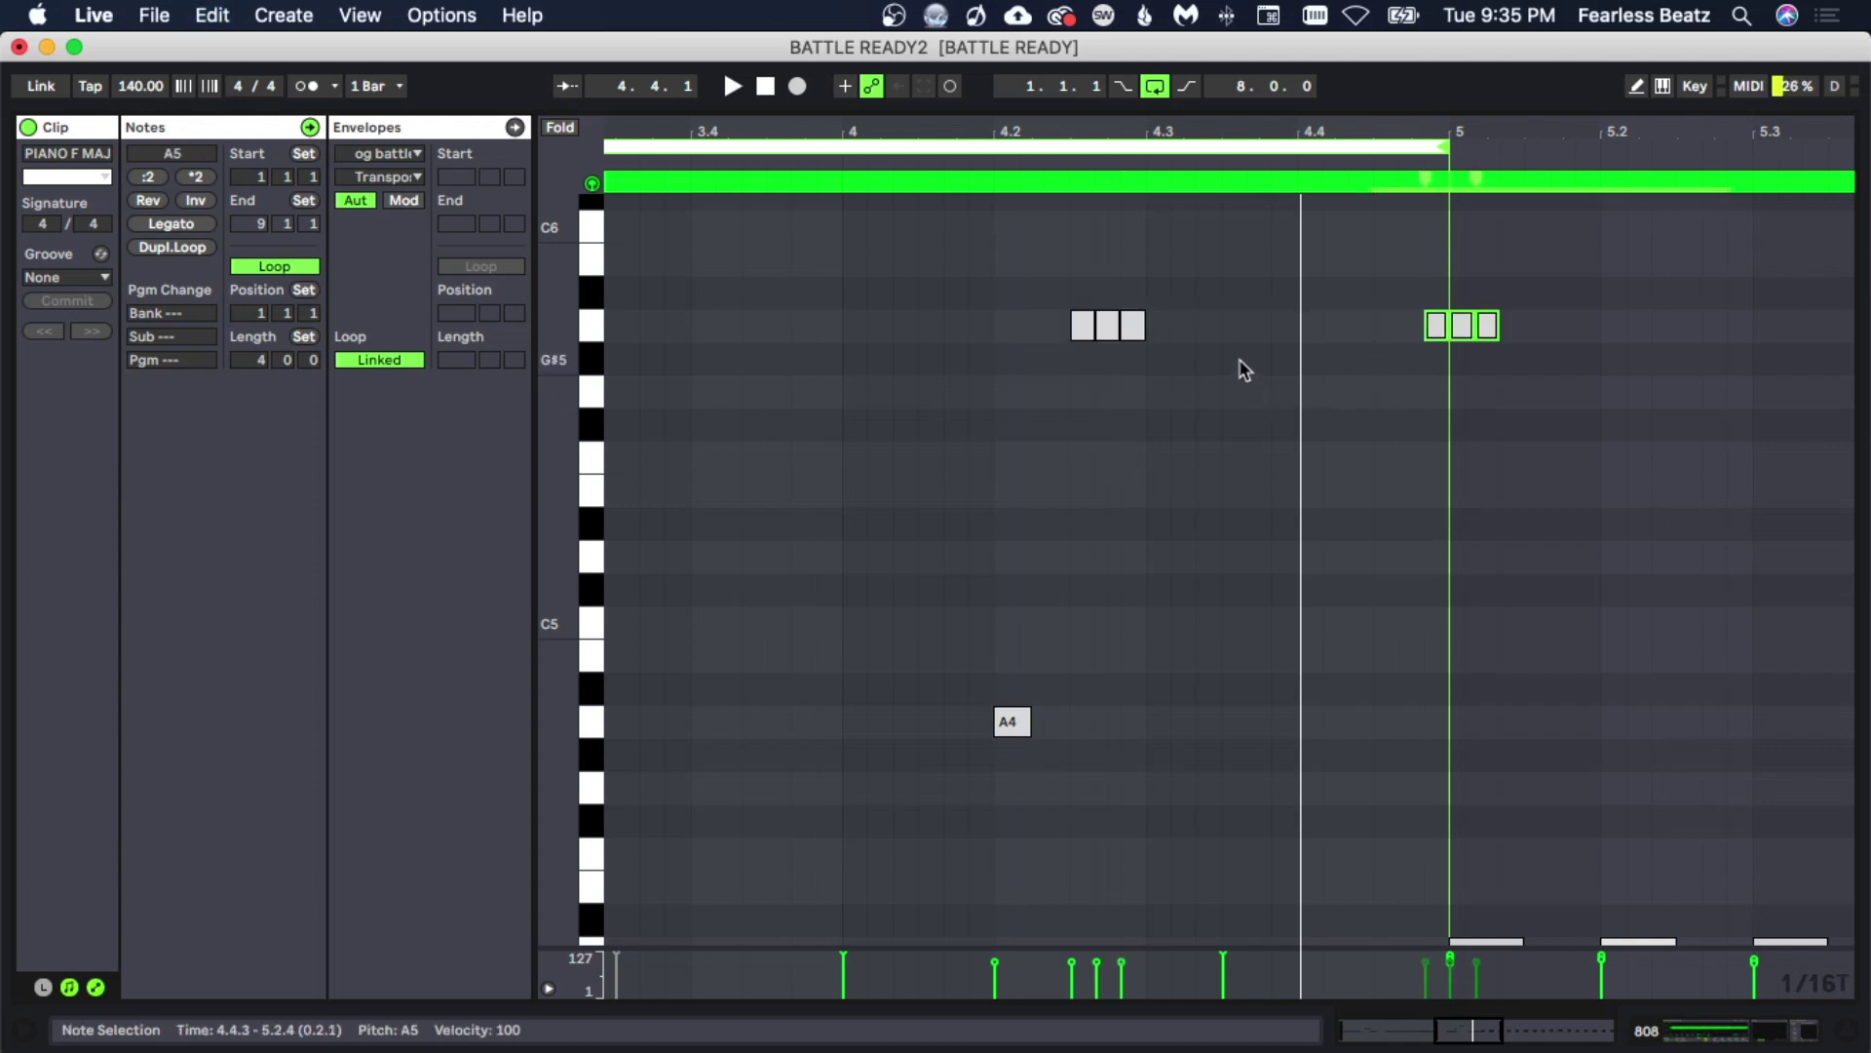
{"action": "left_click_drag", "start_coordinate": [1441, 335], "coordinate": [1160, 331]}
{"action": "key", "text": "shift+Up"}
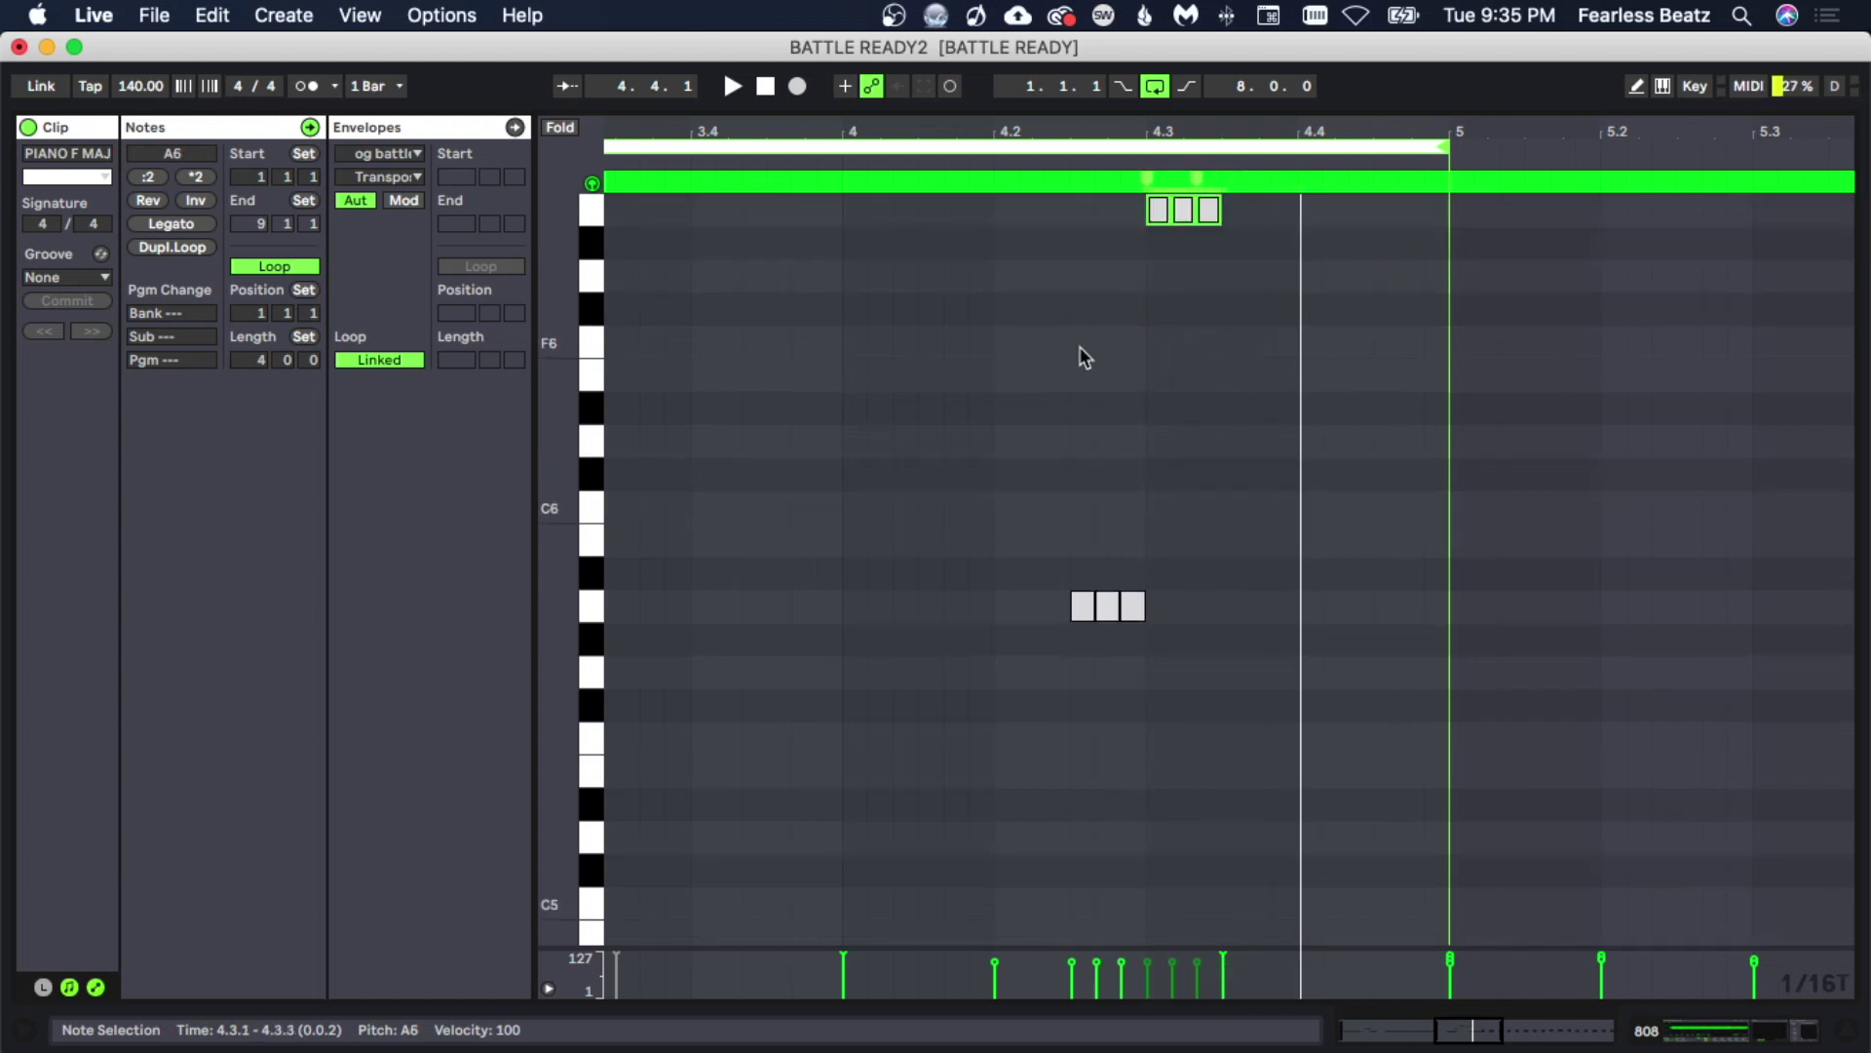
{"action": "scroll", "coordinate": [1050, 546], "scroll_direction": "down", "scroll_amount": 2}
{"action": "left_click_drag", "start_coordinate": [539, 527], "coordinate": [487, 526]}
{"action": "key", "text": "space"}
{"action": "left_click", "coordinate": [986, 682]}
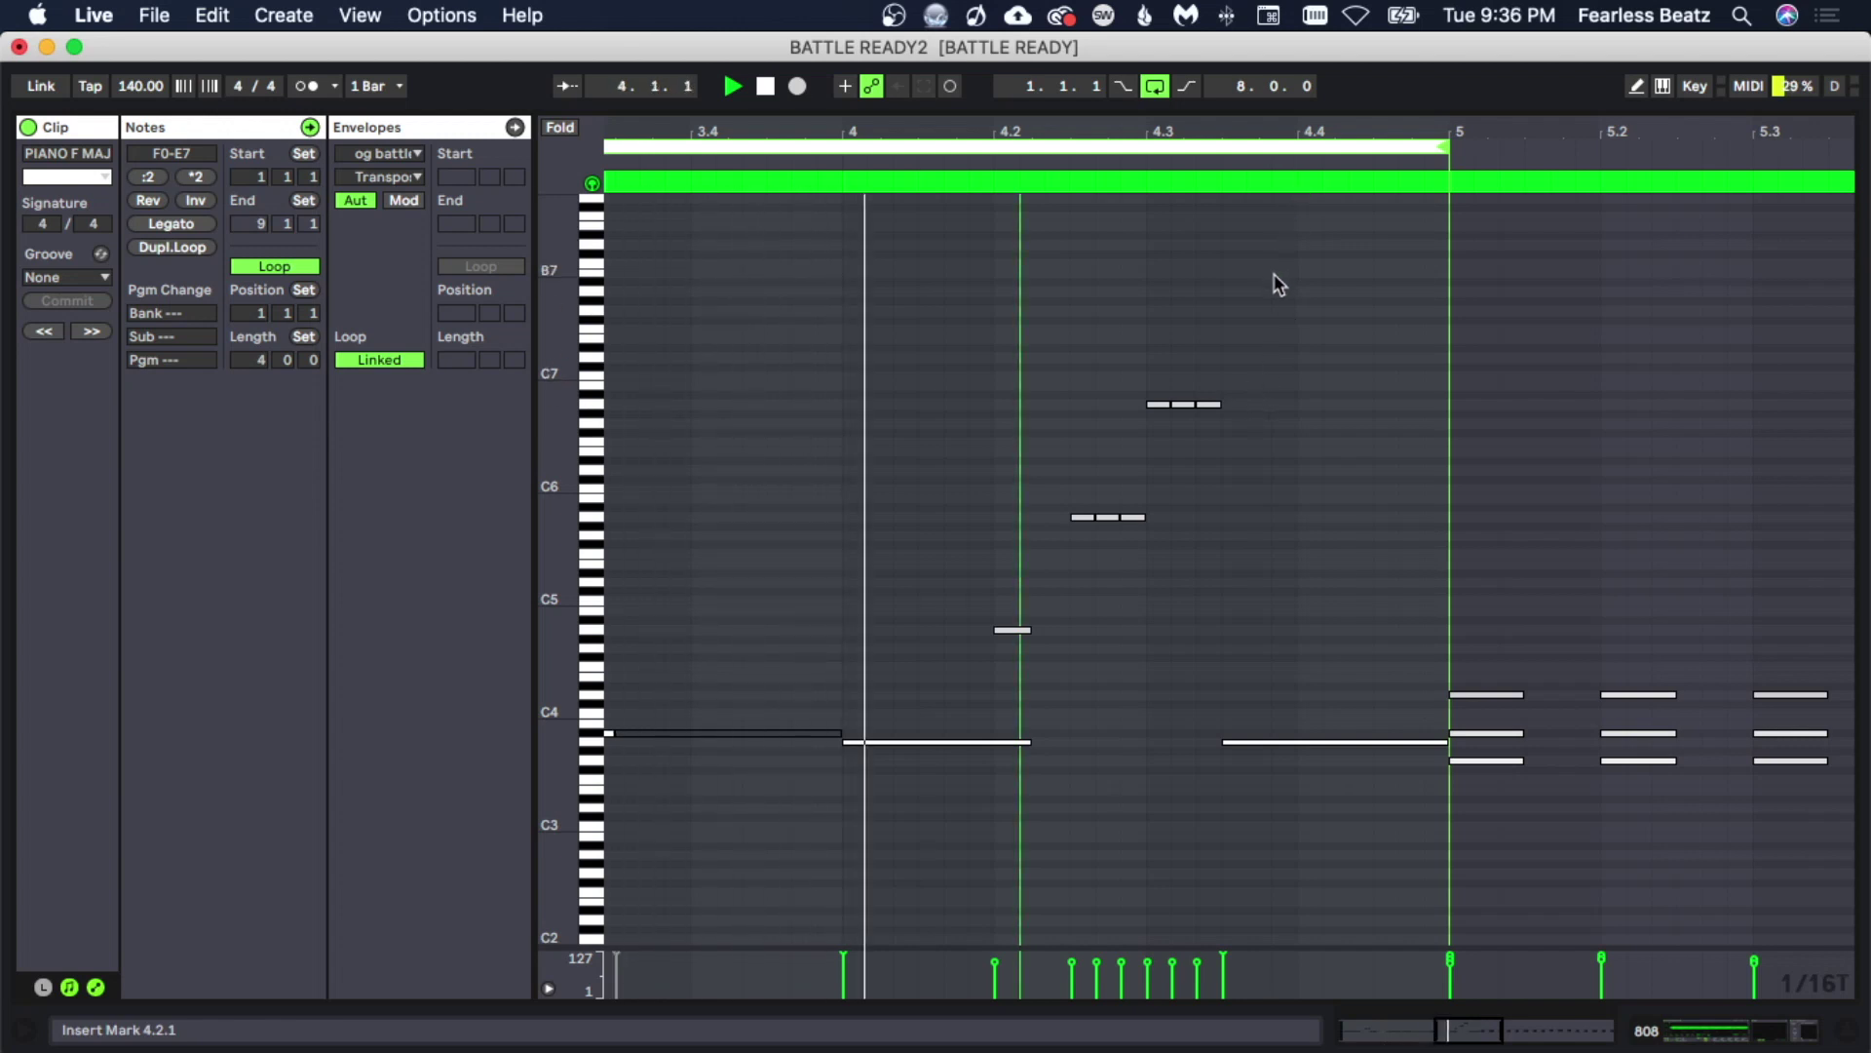
{"action": "key", "text": "space"}
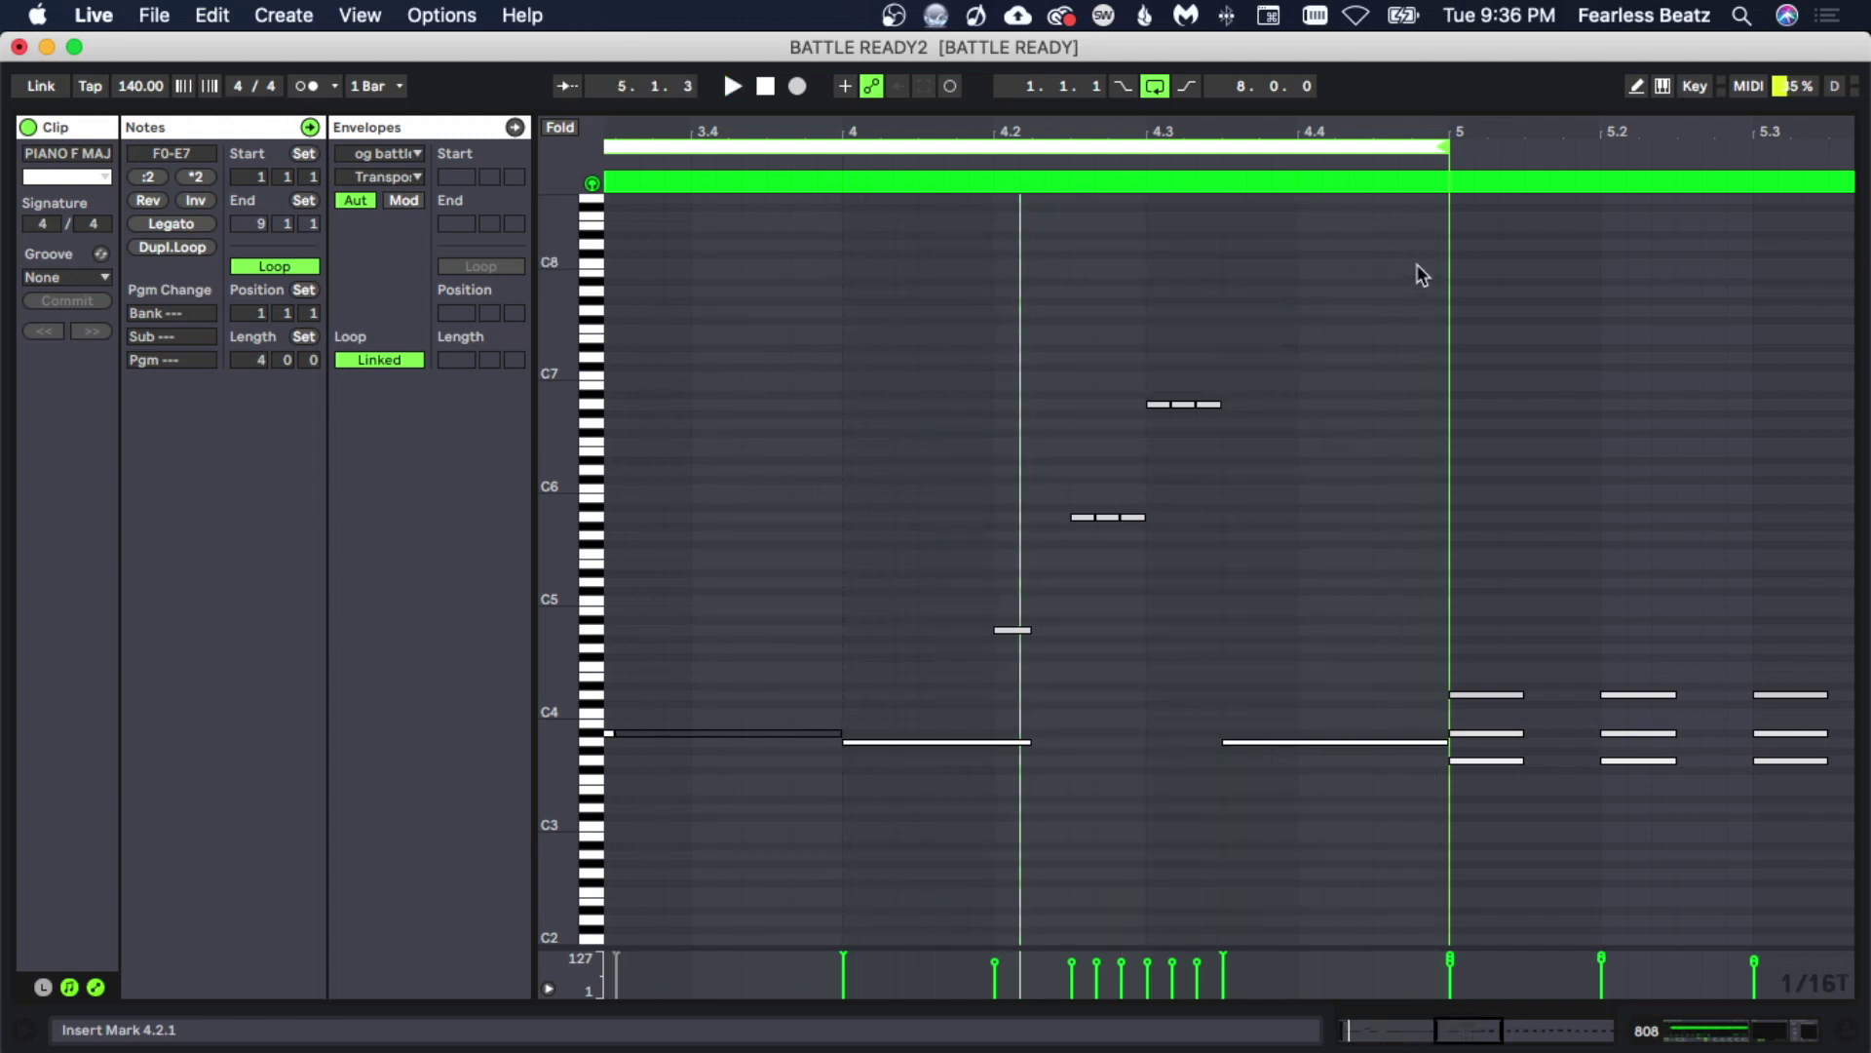
Add two triplet A6 notes from 4.4.1 and shorten the A3 note at 4.3.3 to end with the first of them.
{"action": "left_click_drag", "start_coordinate": [1391, 142], "coordinate": [1388, 224]}
{"action": "left_click", "coordinate": [979, 404]}
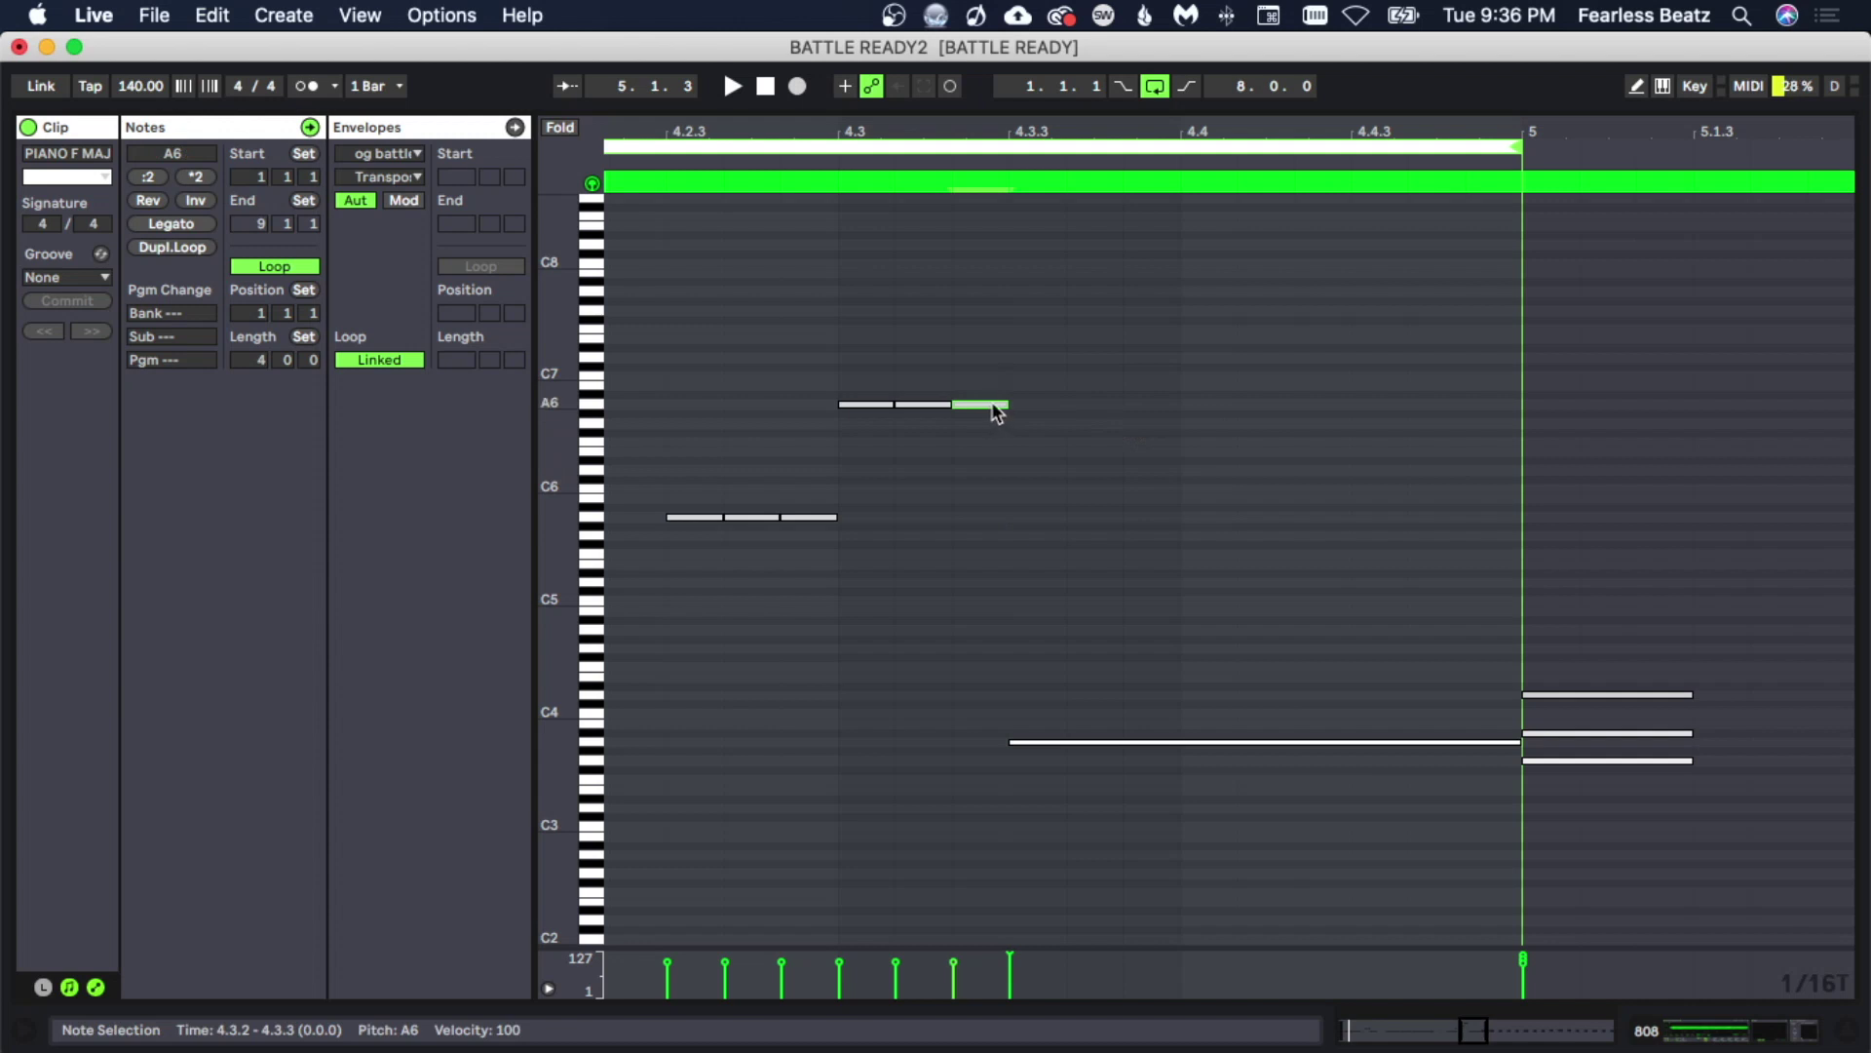
{"action": "left_click_drag", "start_coordinate": [992, 404], "coordinate": [1226, 409]}
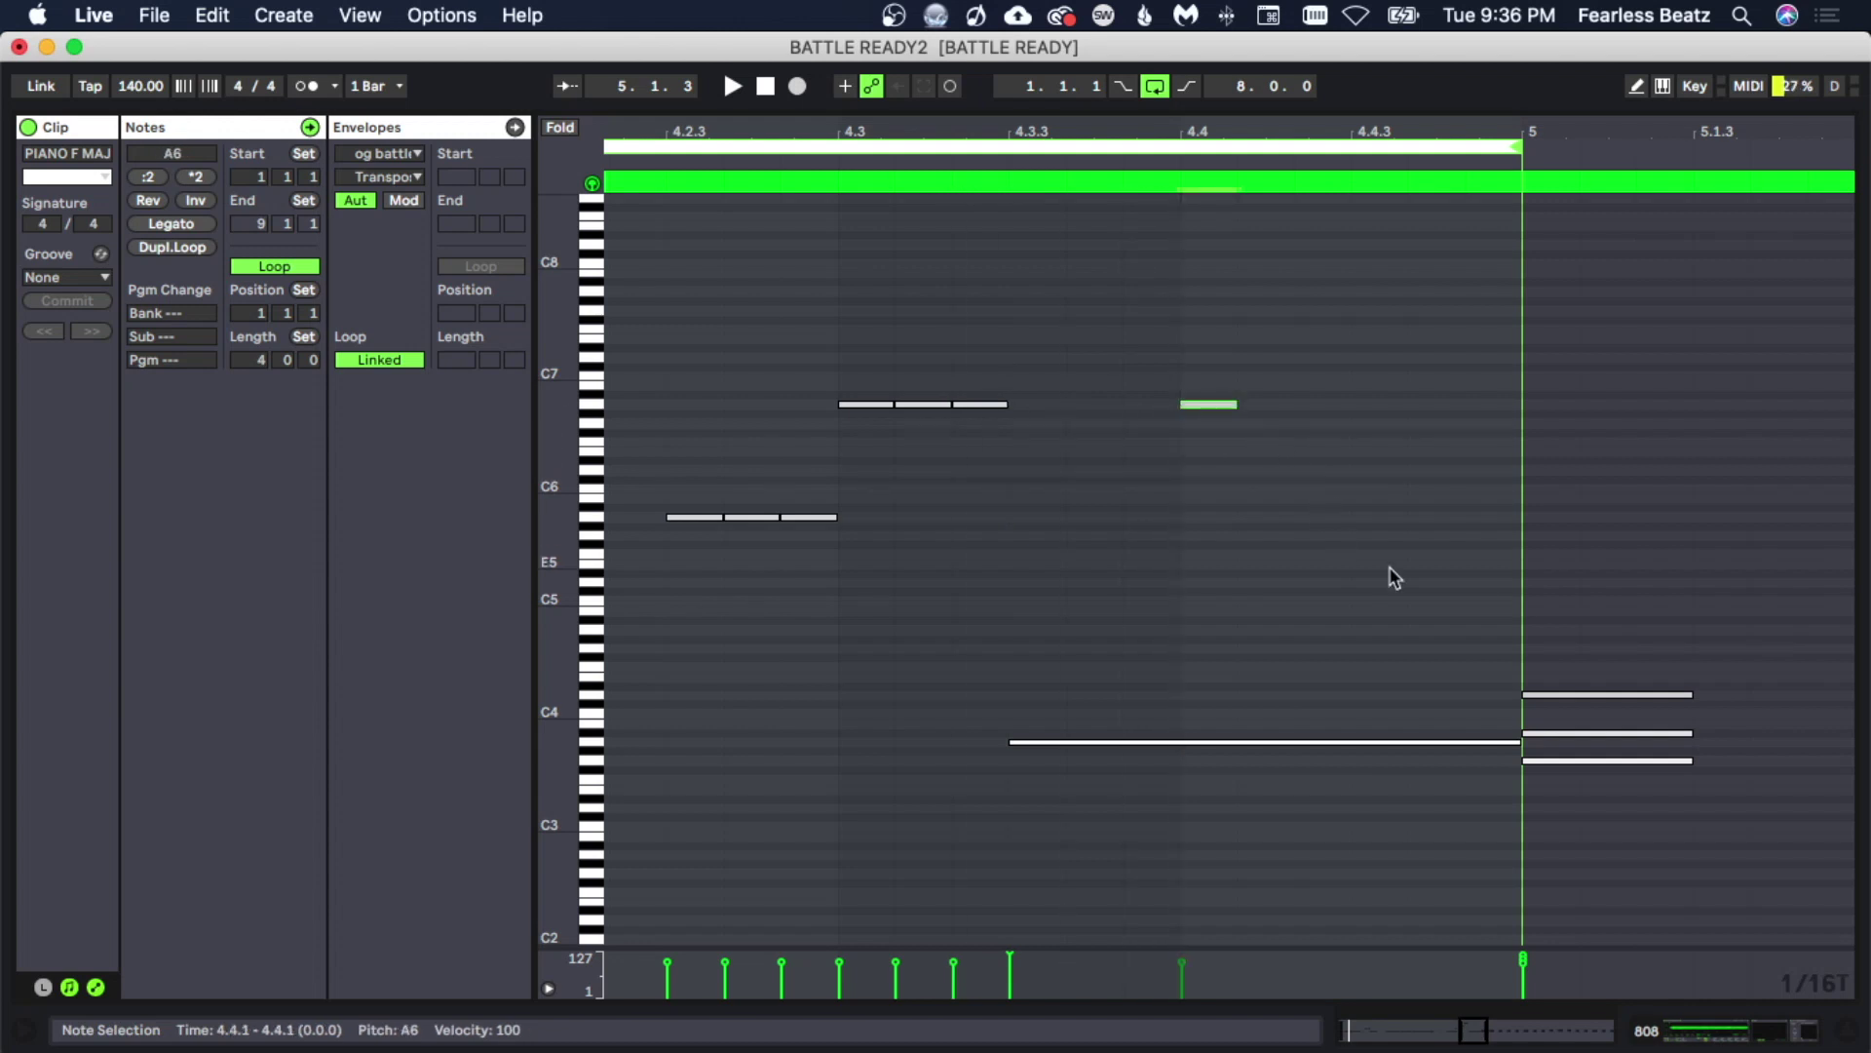
{"action": "key", "text": "super+d"}
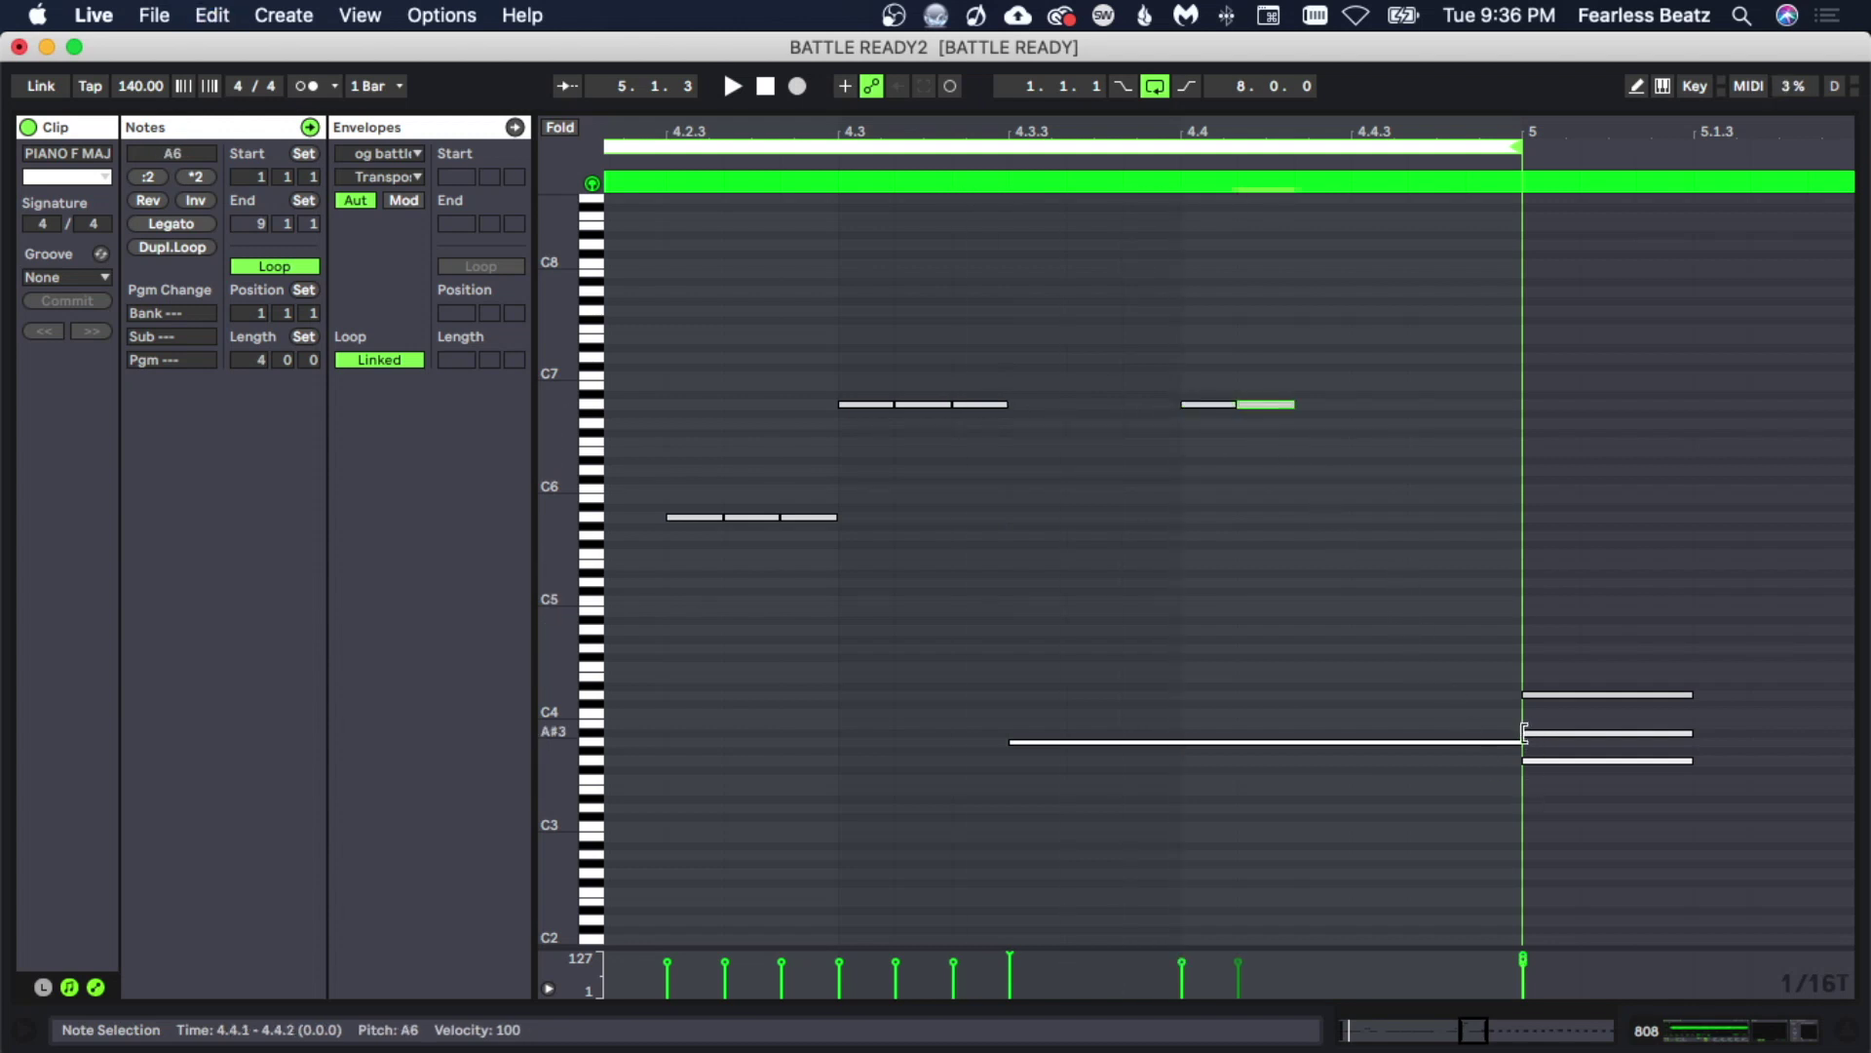
{"action": "left_click_drag", "start_coordinate": [1517, 742], "coordinate": [1236, 721]}
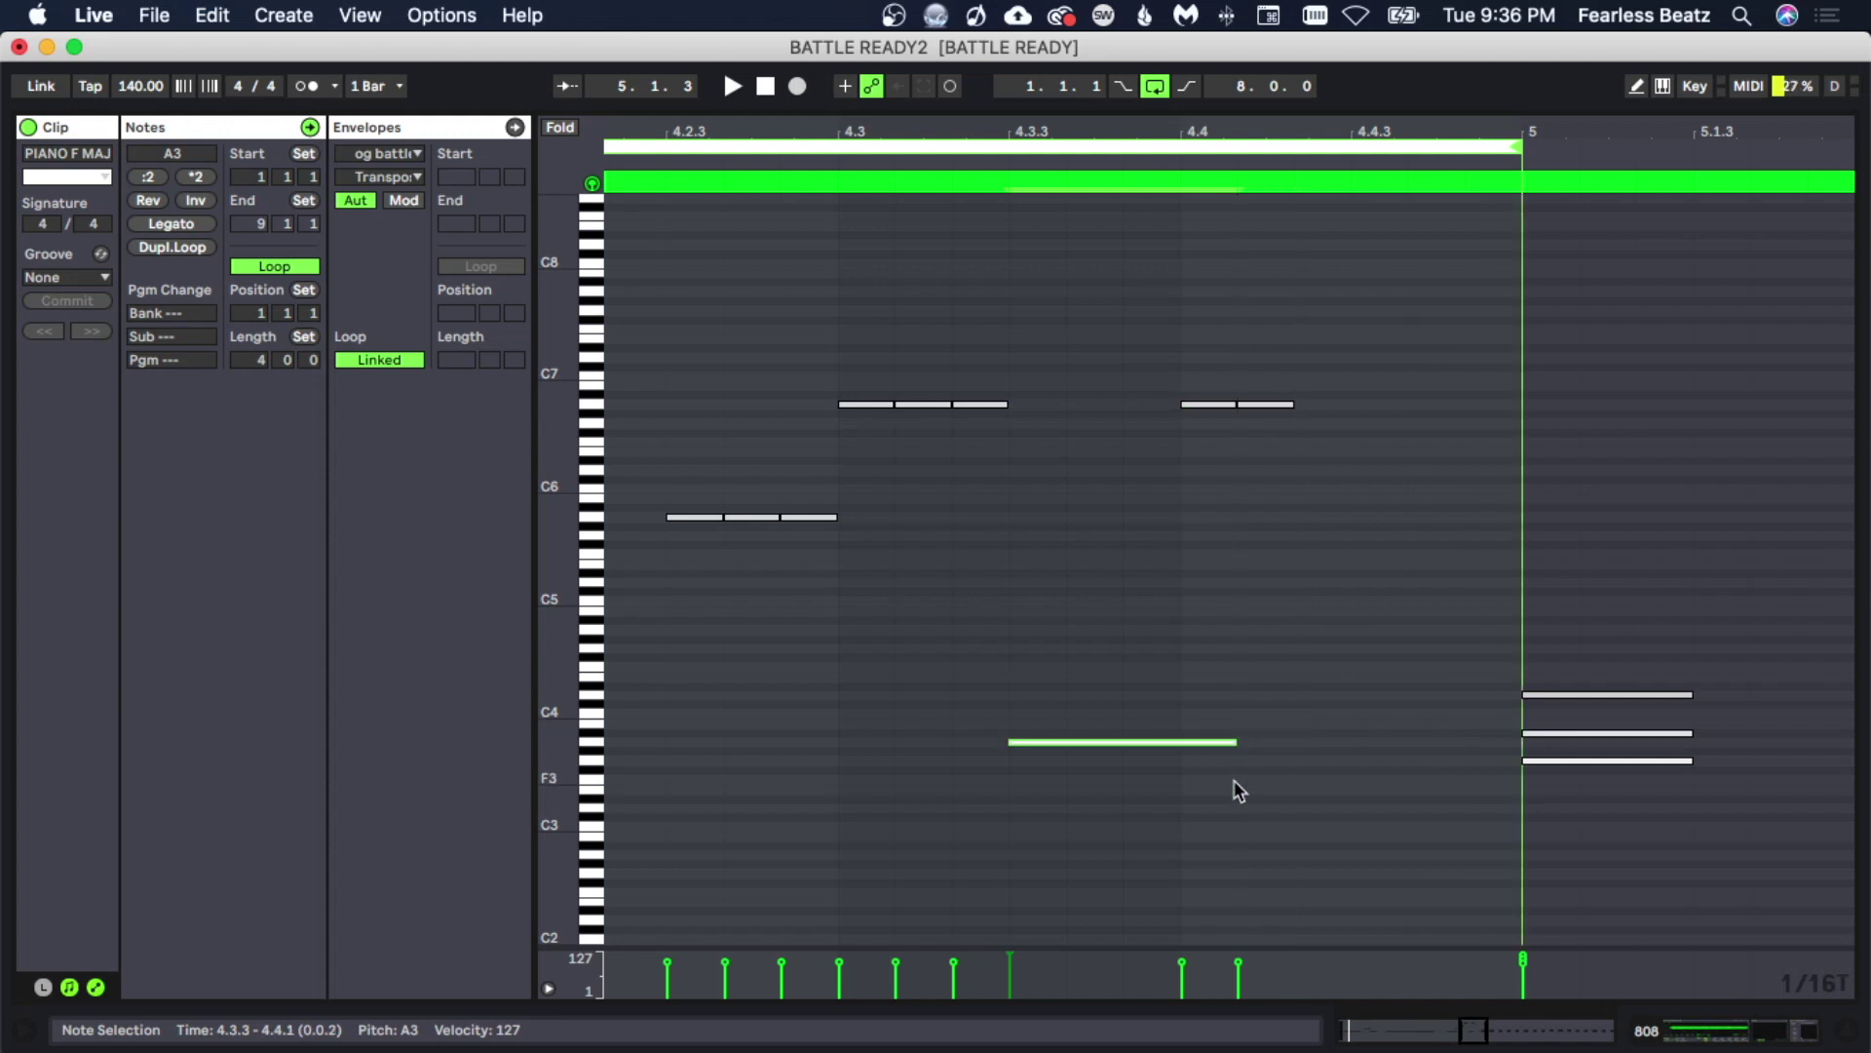
Switch off the triplet grid and place sixteenth-length A6 notes at 4.4.3 and 4.4.4.
{"action": "left_click_drag", "start_coordinate": [863, 406], "coordinate": [1054, 409]}
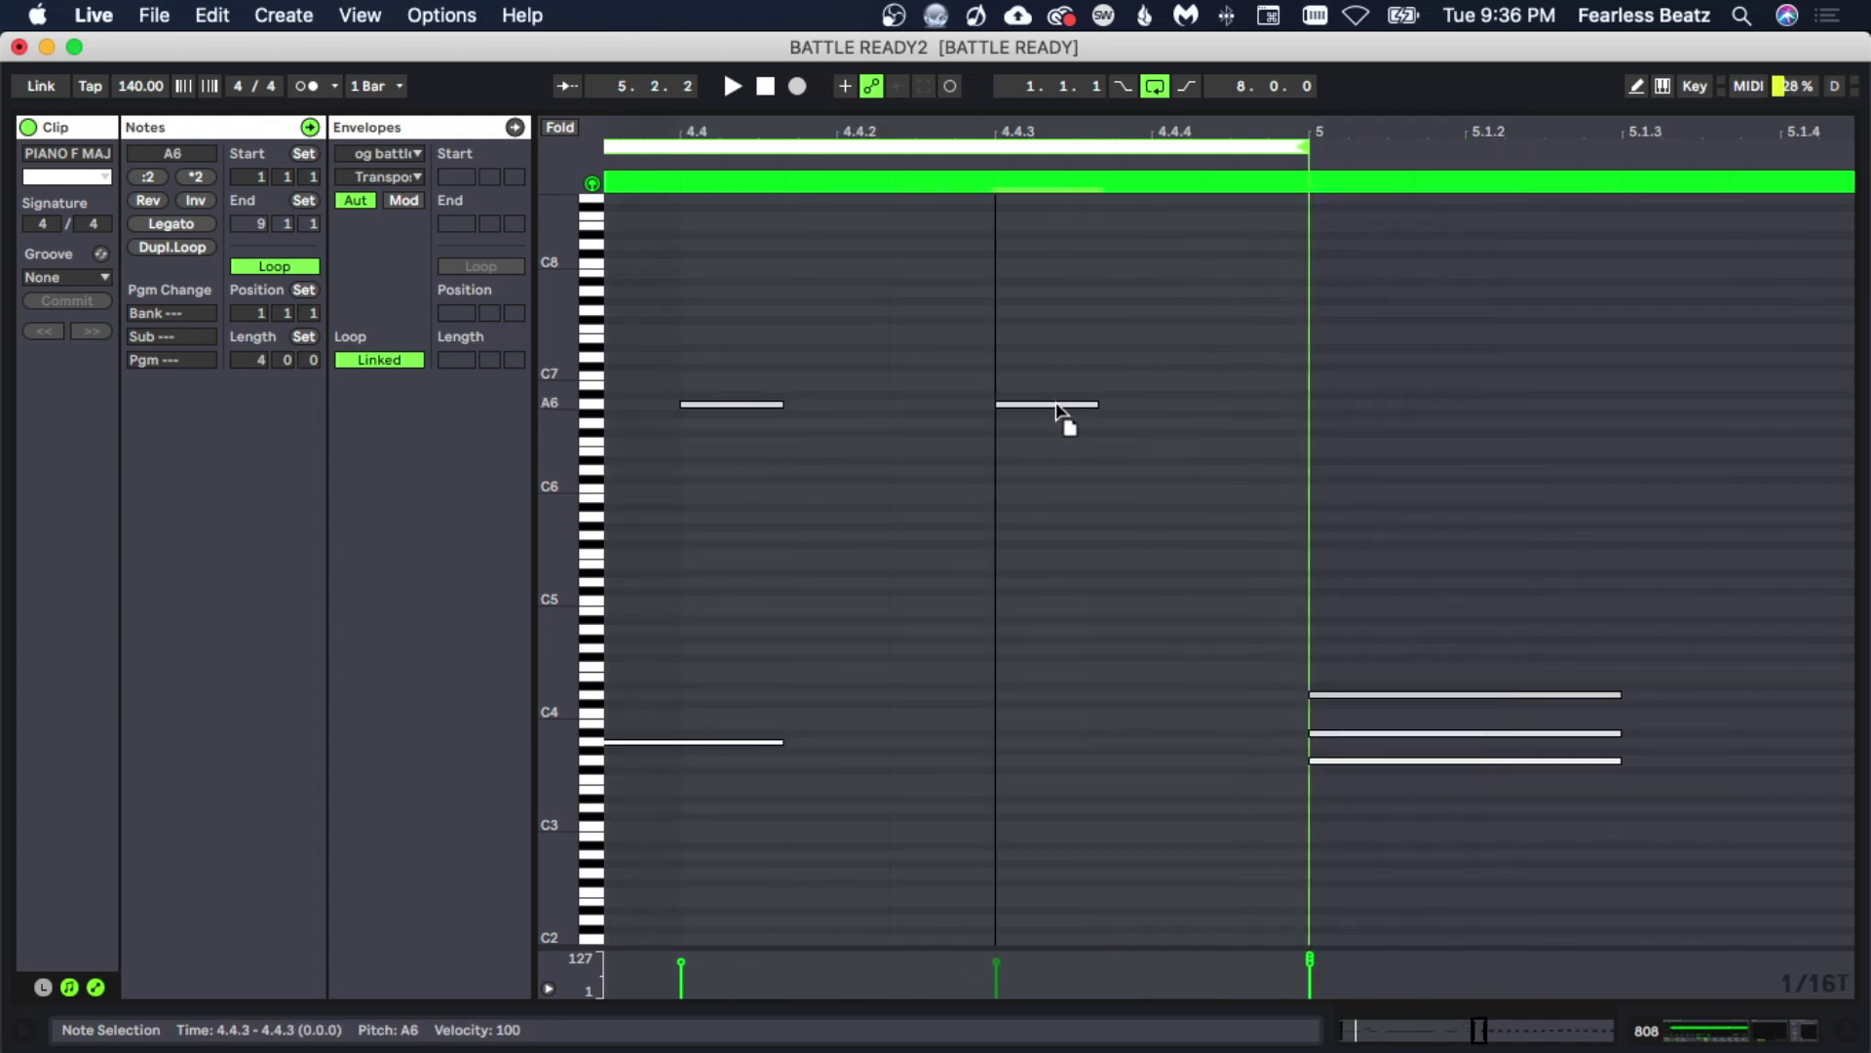
{"action": "left_click", "coordinate": [1010, 477]}
{"action": "key", "text": "space"}
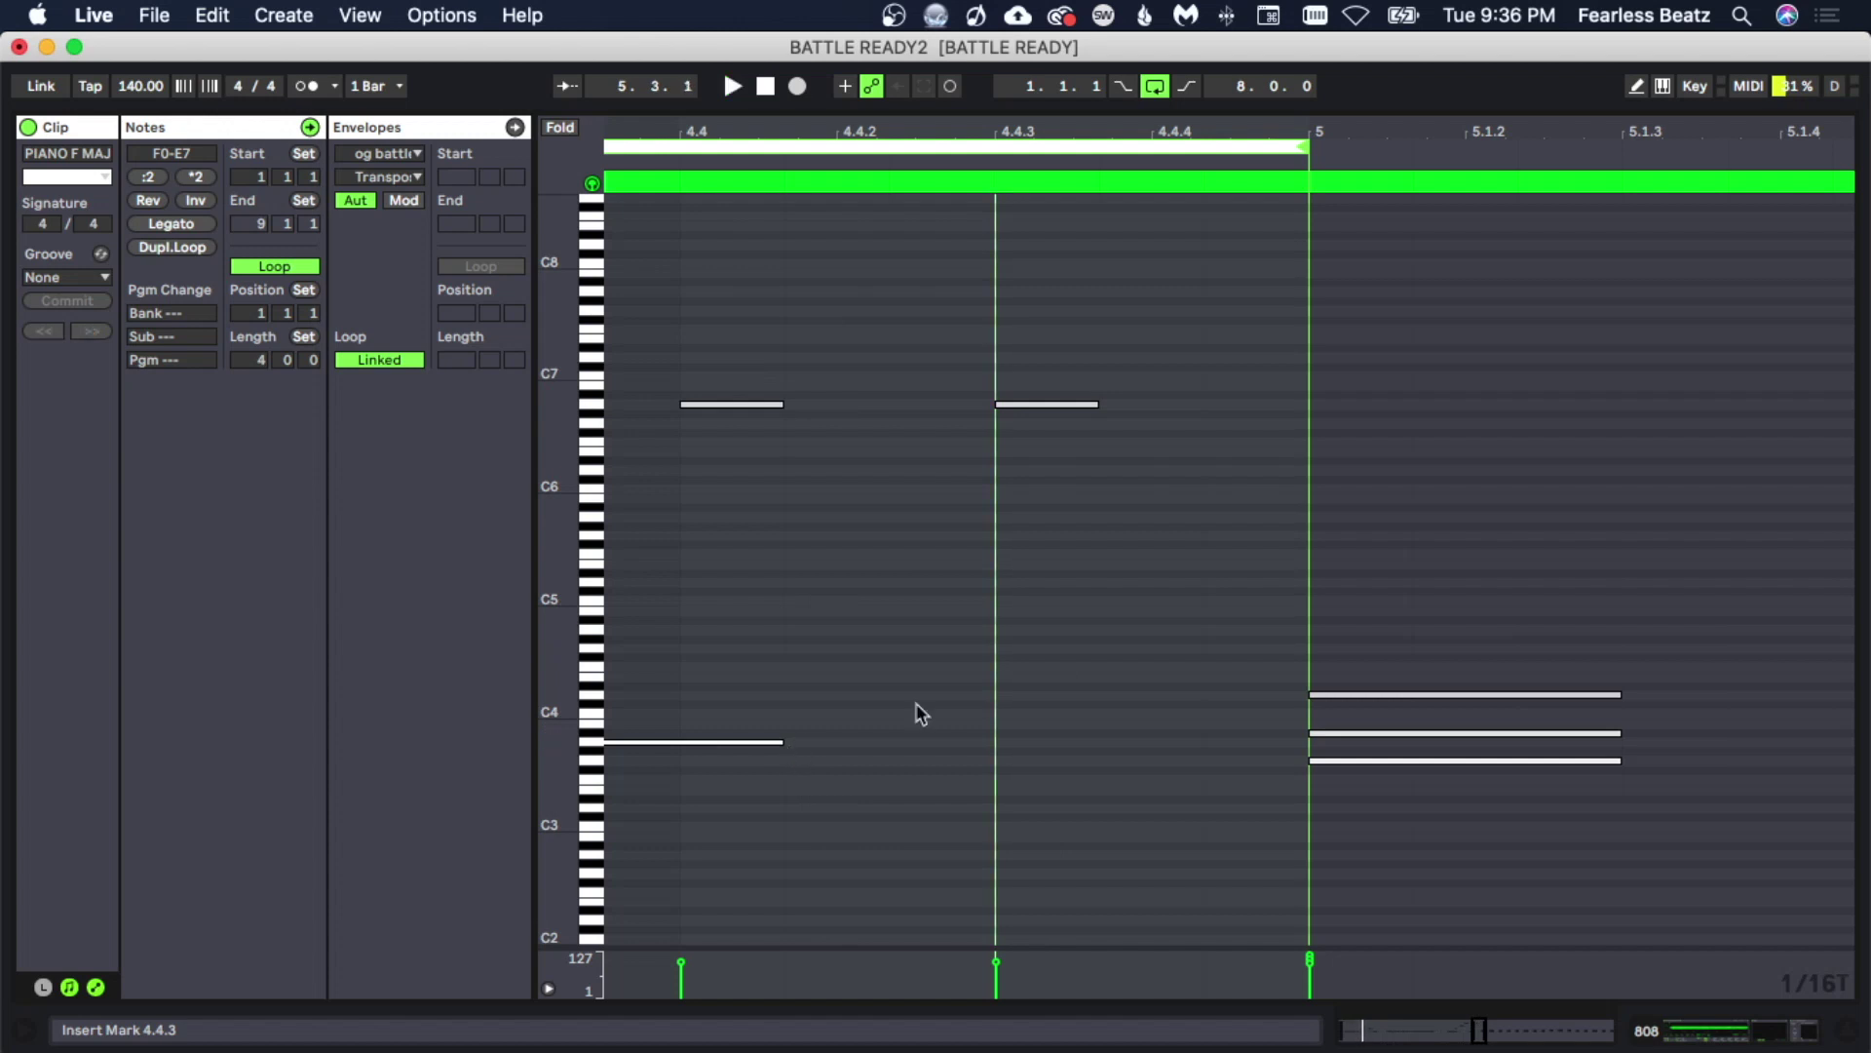
{"action": "double_click", "coordinate": [1165, 405]}
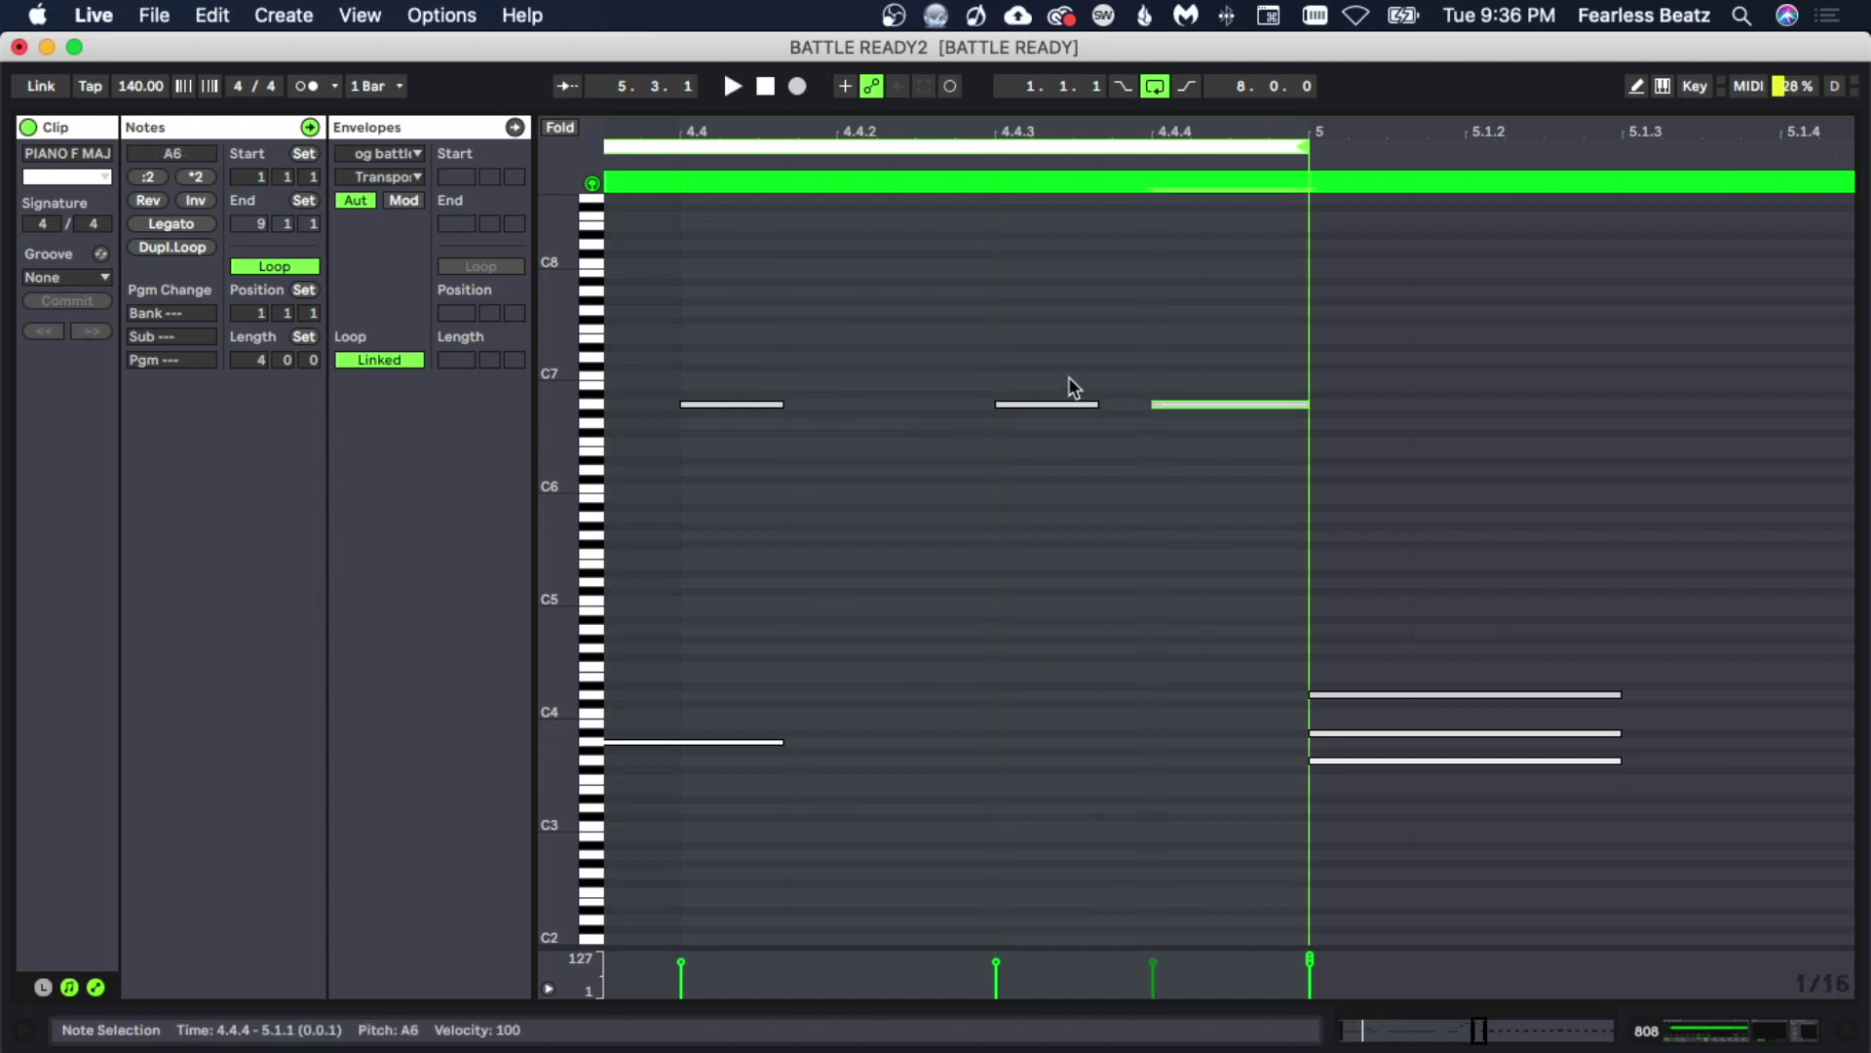
{"action": "double_click", "coordinate": [1073, 404]}
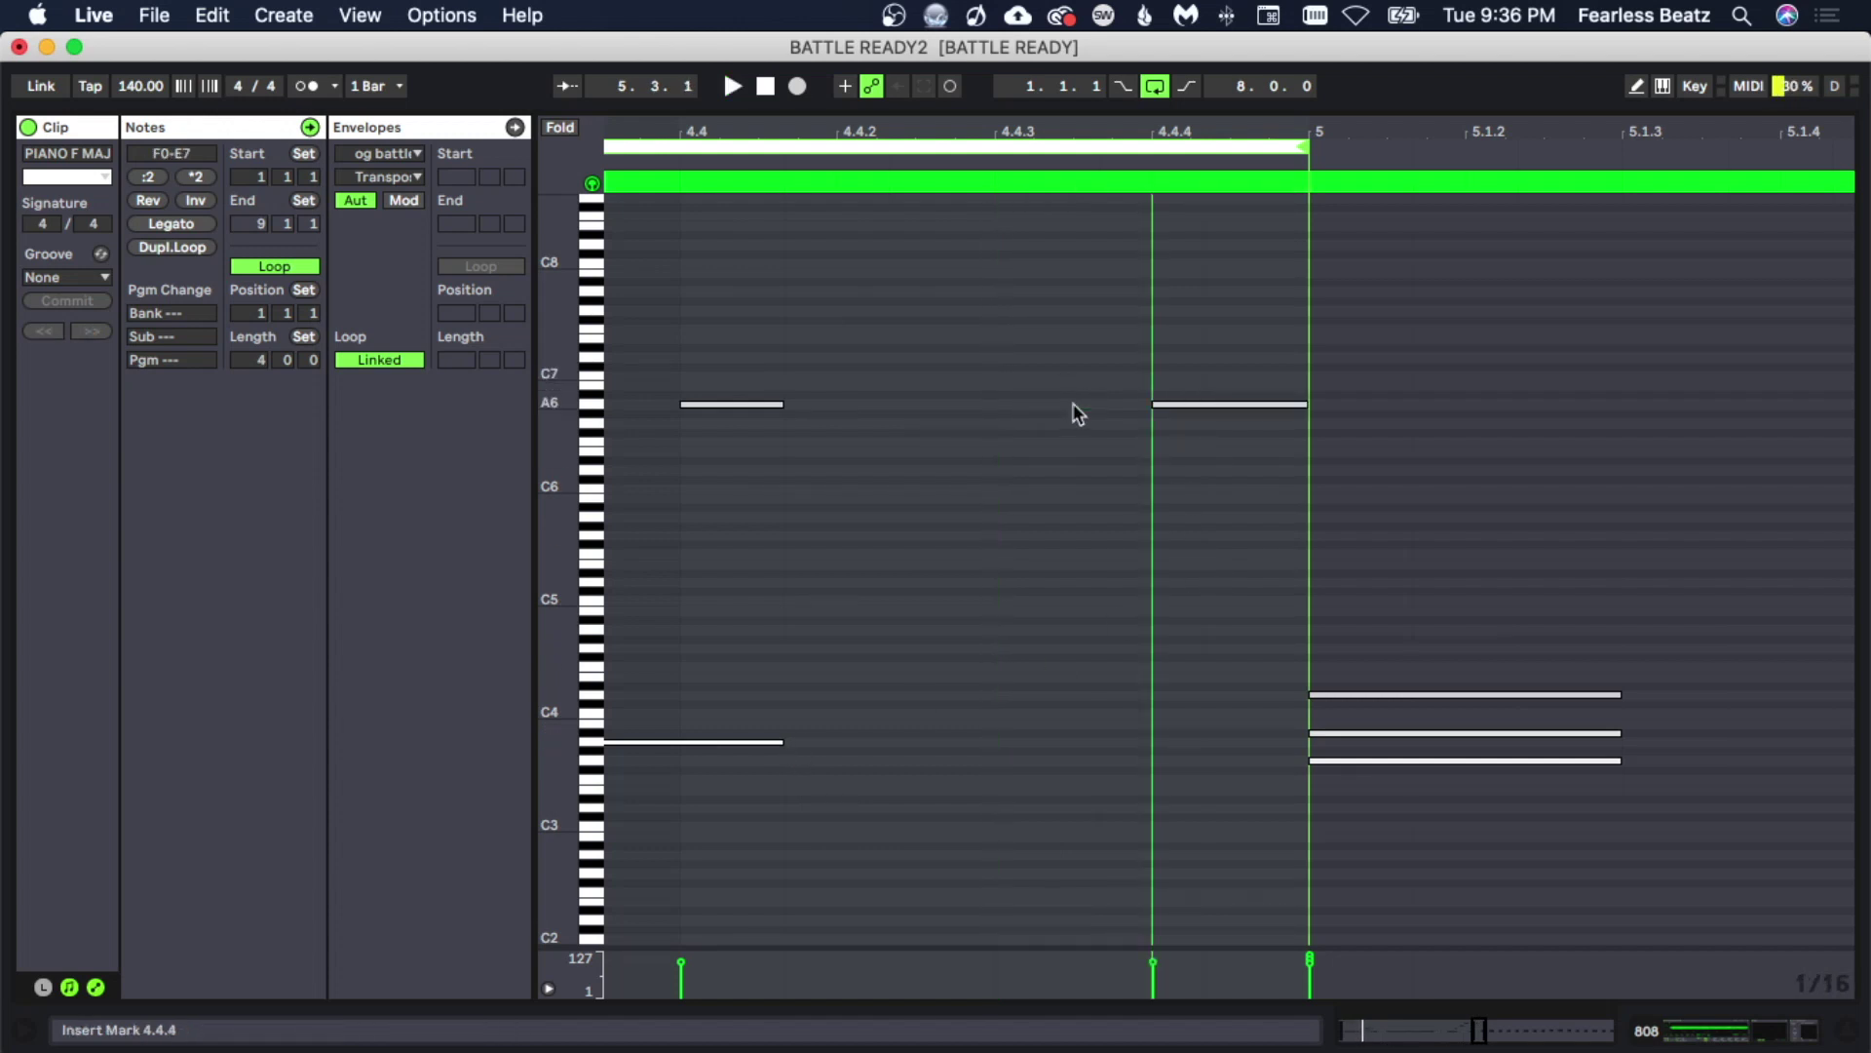
{"action": "double_click", "coordinate": [1073, 404]}
{"action": "left_click", "coordinate": [1059, 464]}
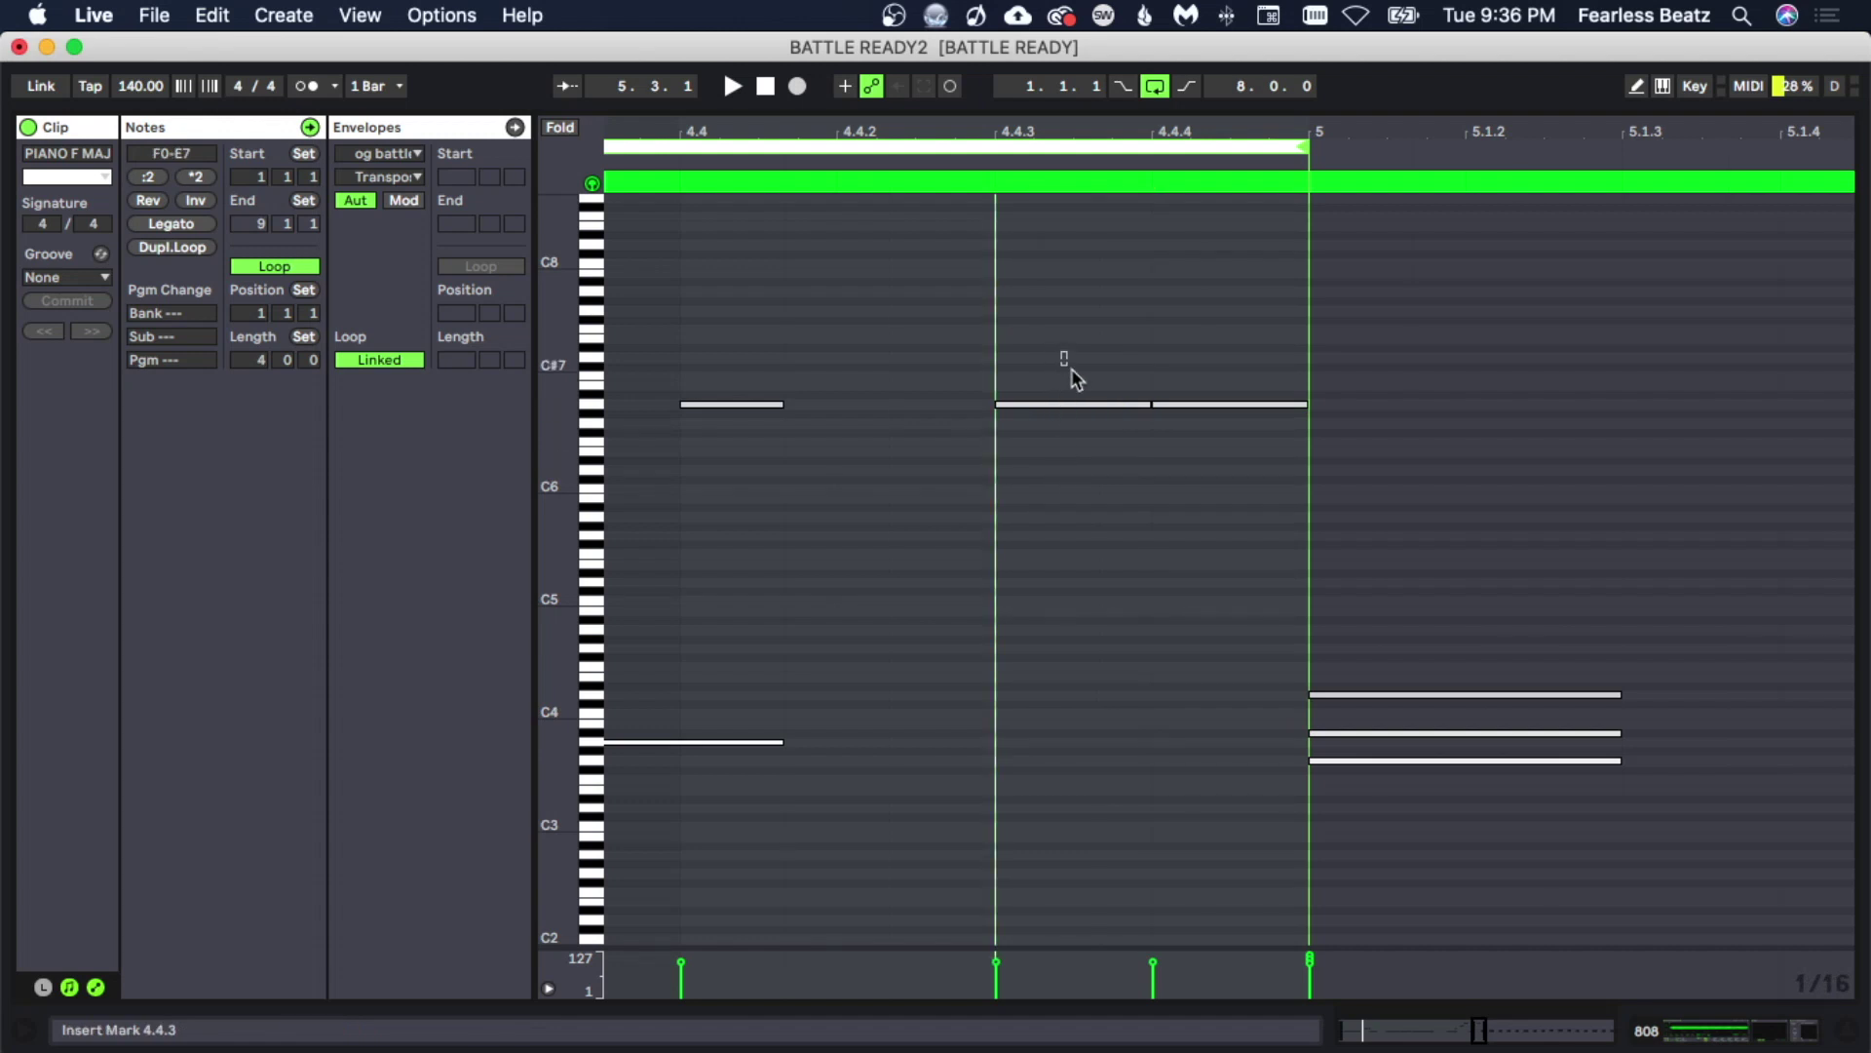
Shorten the A6 notes at 4.4.3 and 4.4.4 together to leave small gaps after them, and play the loop.
{"action": "left_click_drag", "start_coordinate": [1070, 368], "coordinate": [1257, 401]}
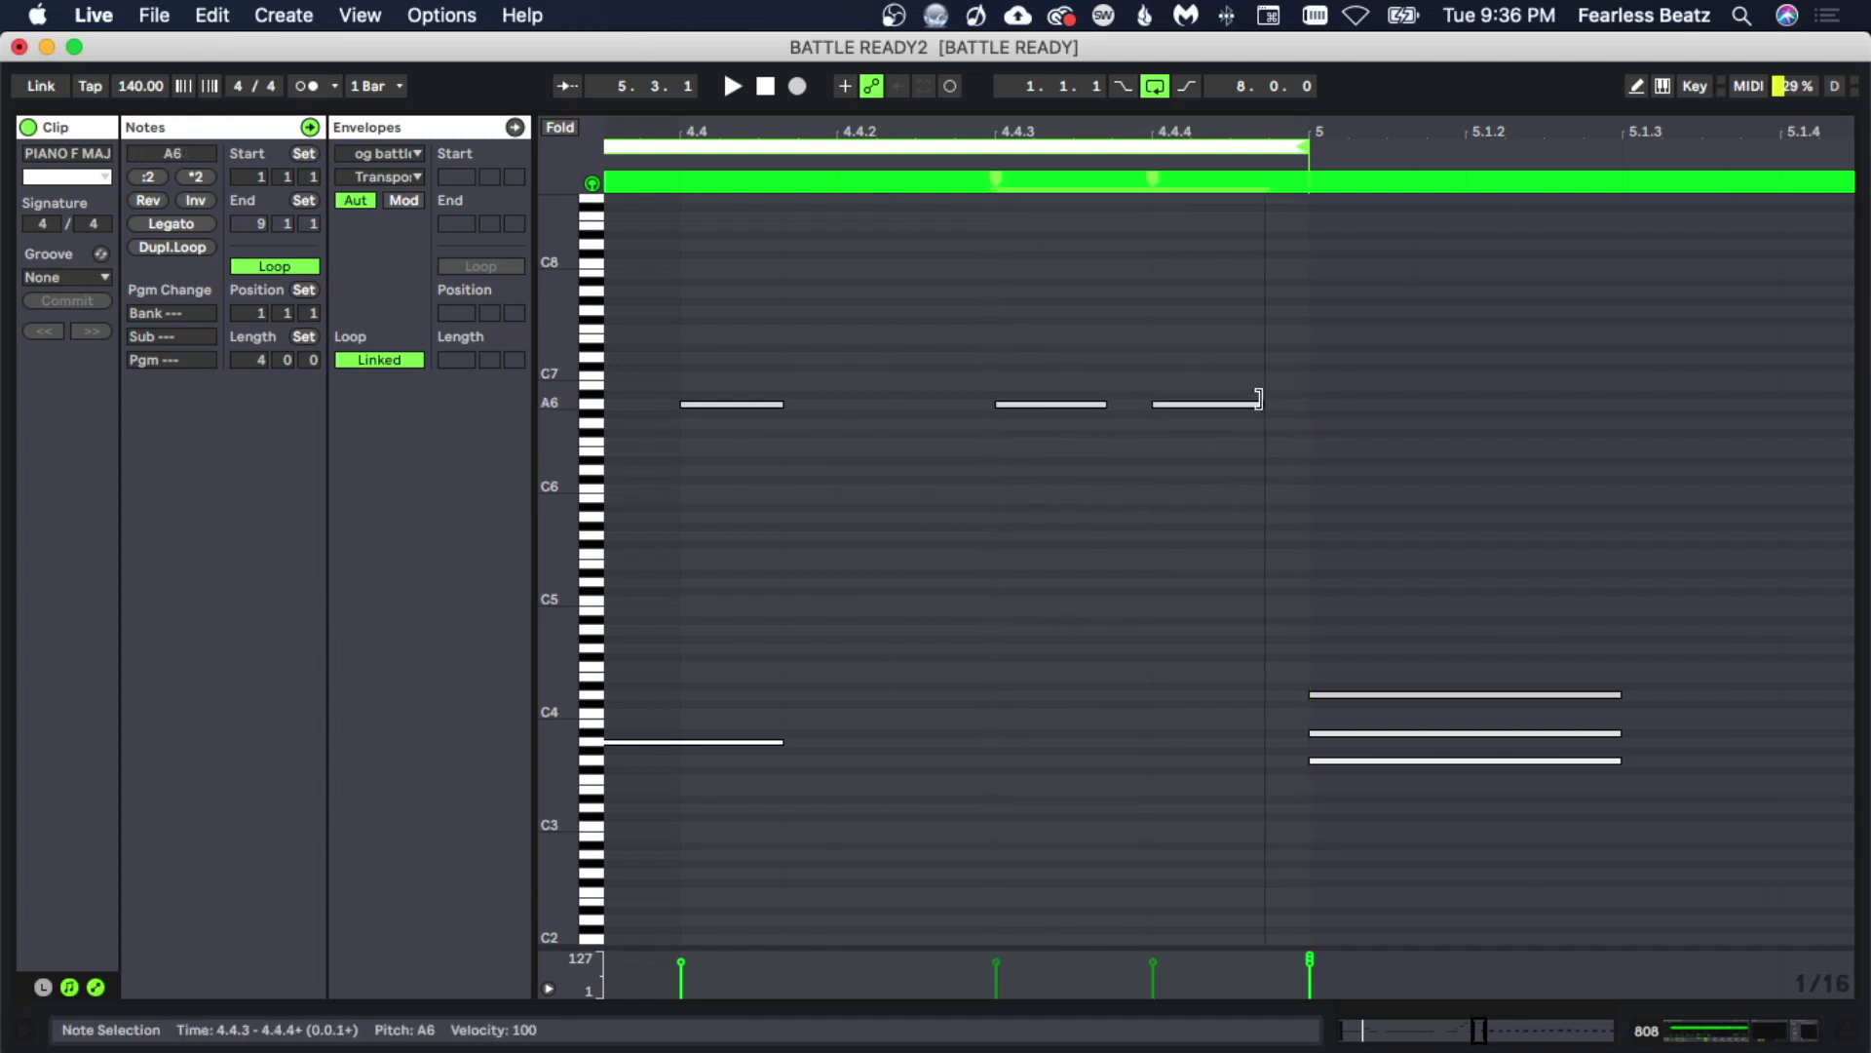
{"action": "left_click", "coordinate": [1181, 492]}
{"action": "key", "text": "space"}
{"action": "left_click_drag", "start_coordinate": [1093, 130], "coordinate": [1298, 30]}
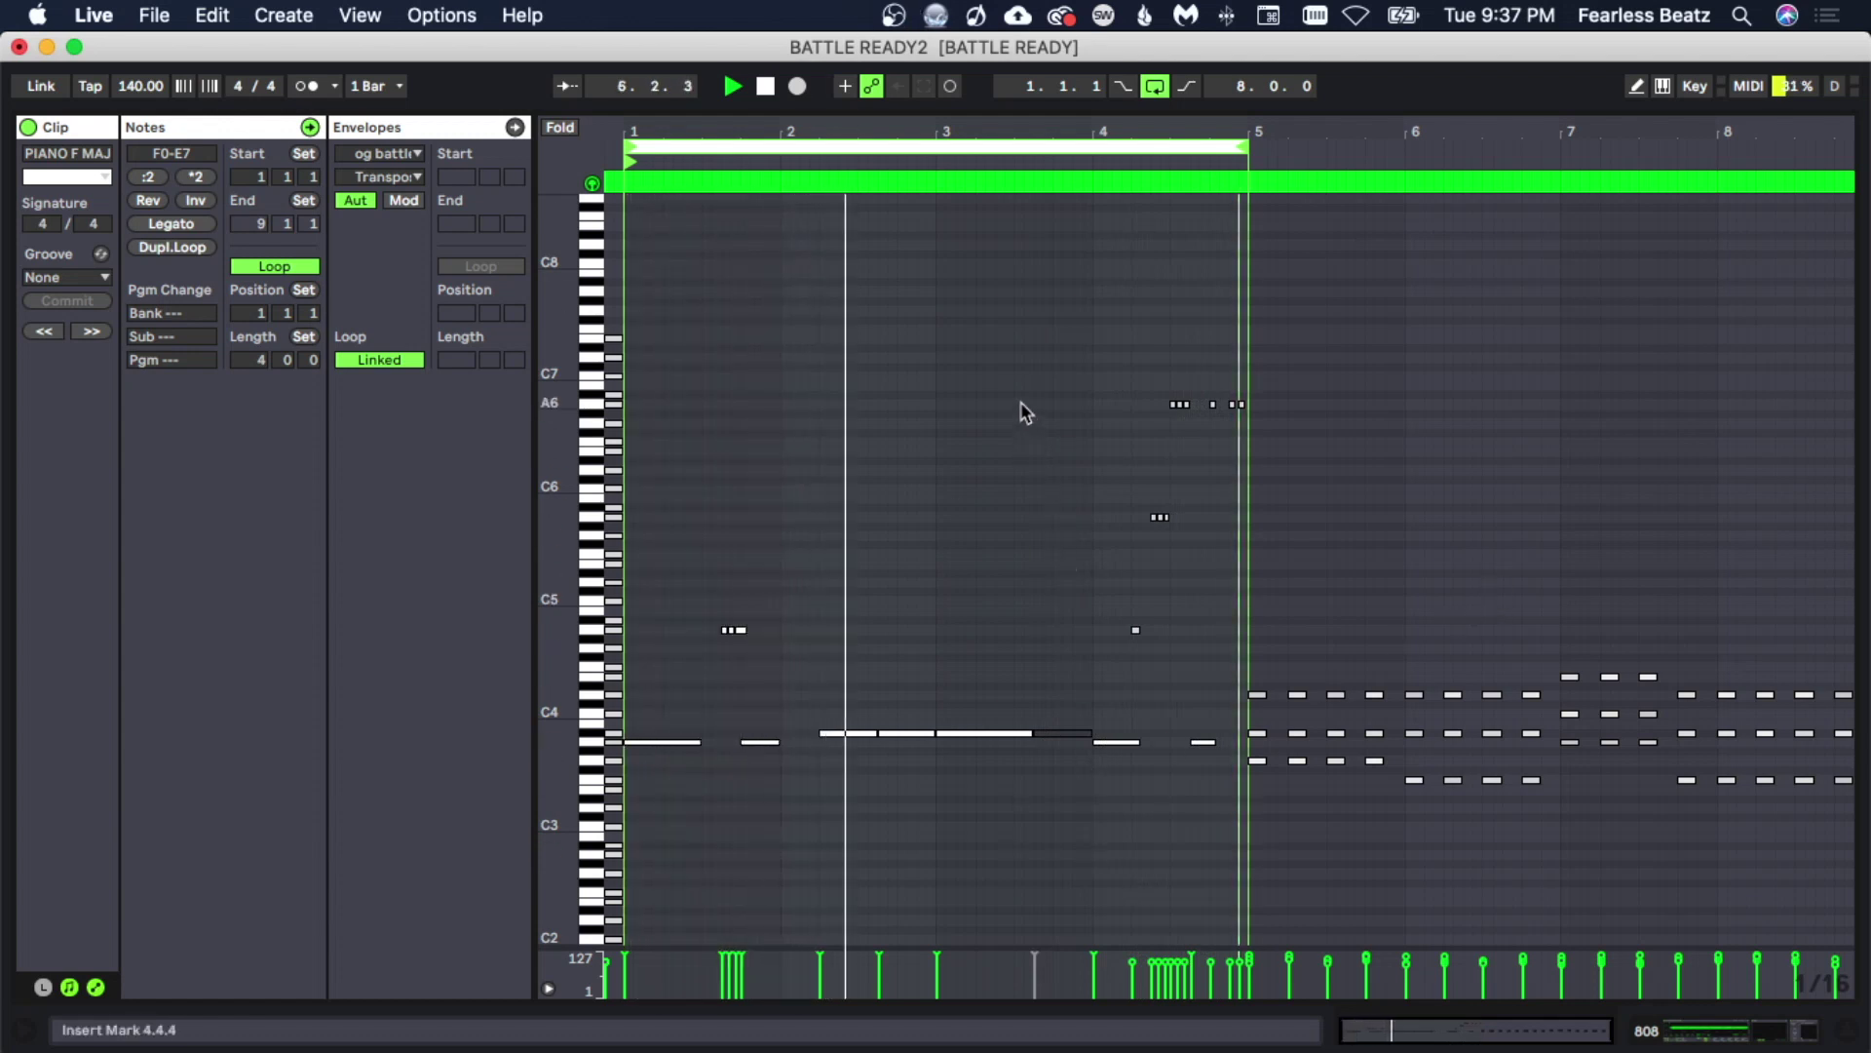
{"action": "left_click_drag", "start_coordinate": [981, 136], "coordinate": [1035, 180]}
{"action": "key", "text": "space"}
{"action": "left_click", "coordinate": [1172, 448]}
{"action": "left_click_drag", "start_coordinate": [1132, 334], "coordinate": [1339, 648]}
{"action": "left_click", "coordinate": [1175, 643]}
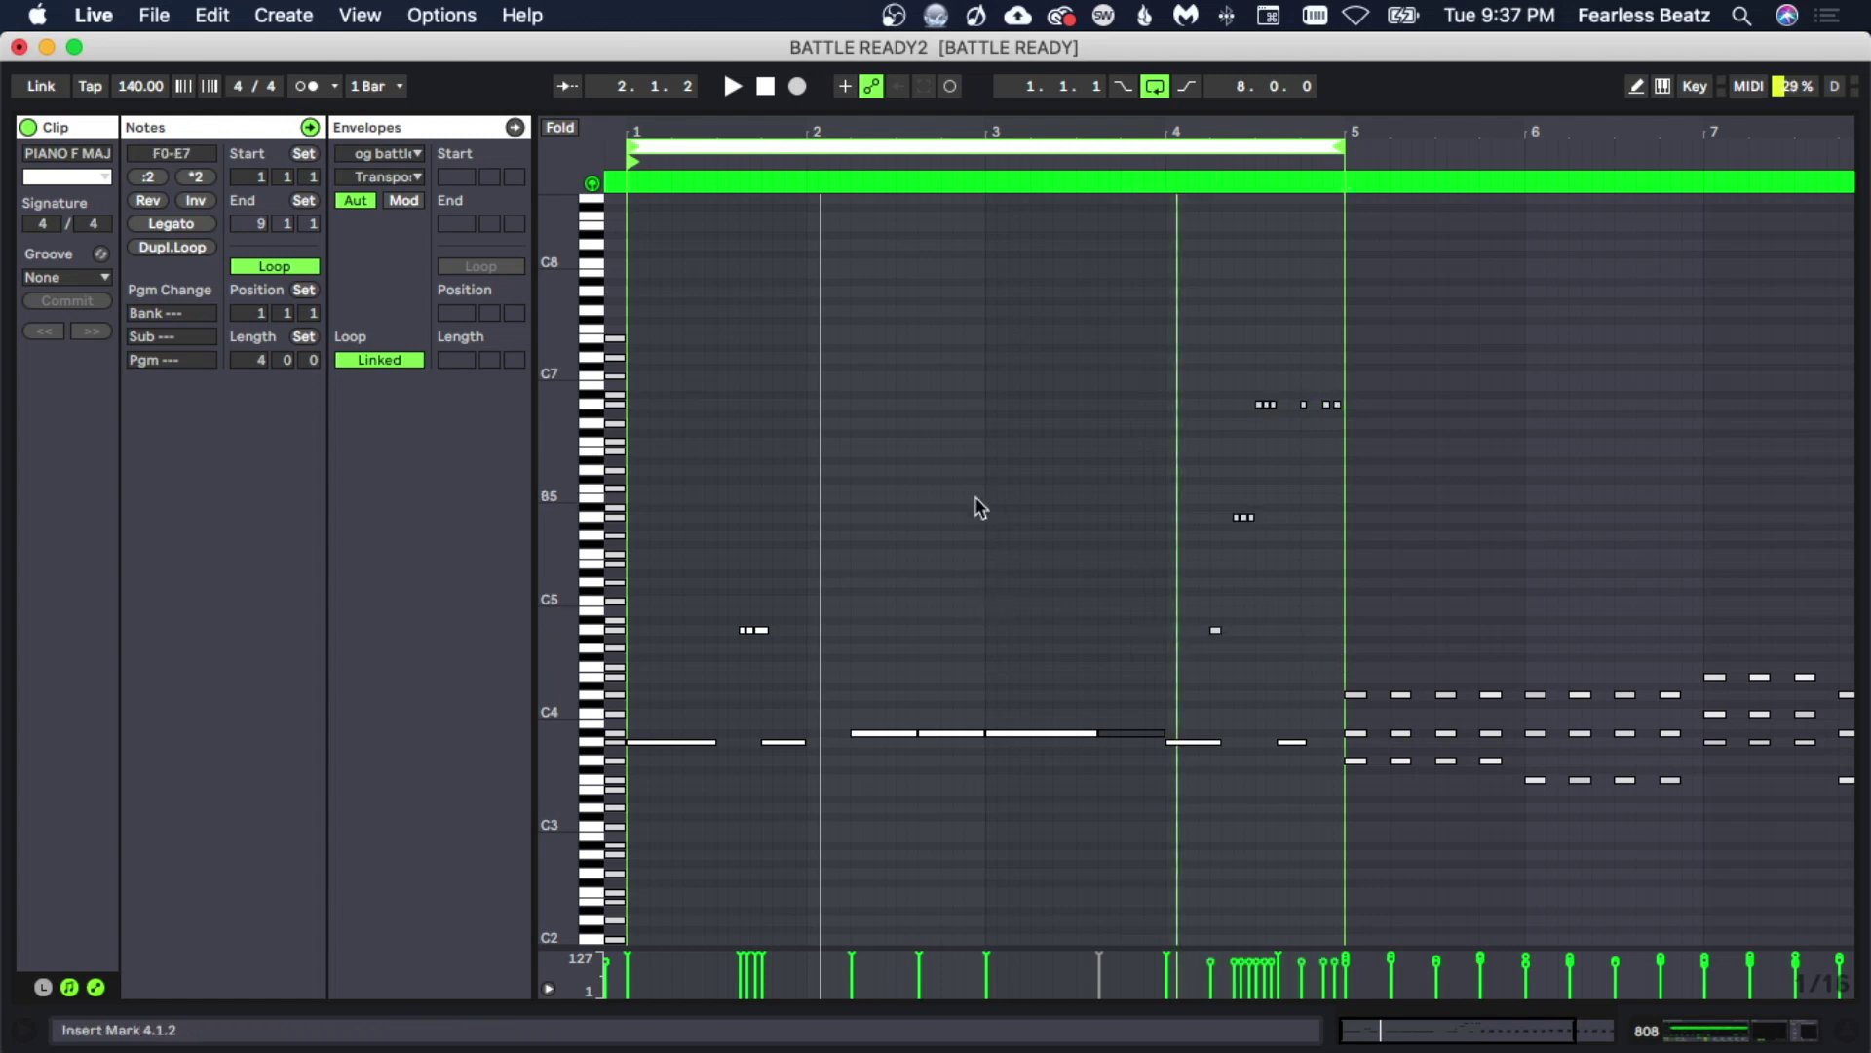
{"action": "left_click_drag", "start_coordinate": [864, 328], "coordinate": [976, 462]}
{"action": "left_click", "coordinate": [943, 442]}
{"action": "left_click", "coordinate": [1001, 477]}
{"action": "left_click", "coordinate": [965, 423]}
{"action": "left_click", "coordinate": [997, 474]}
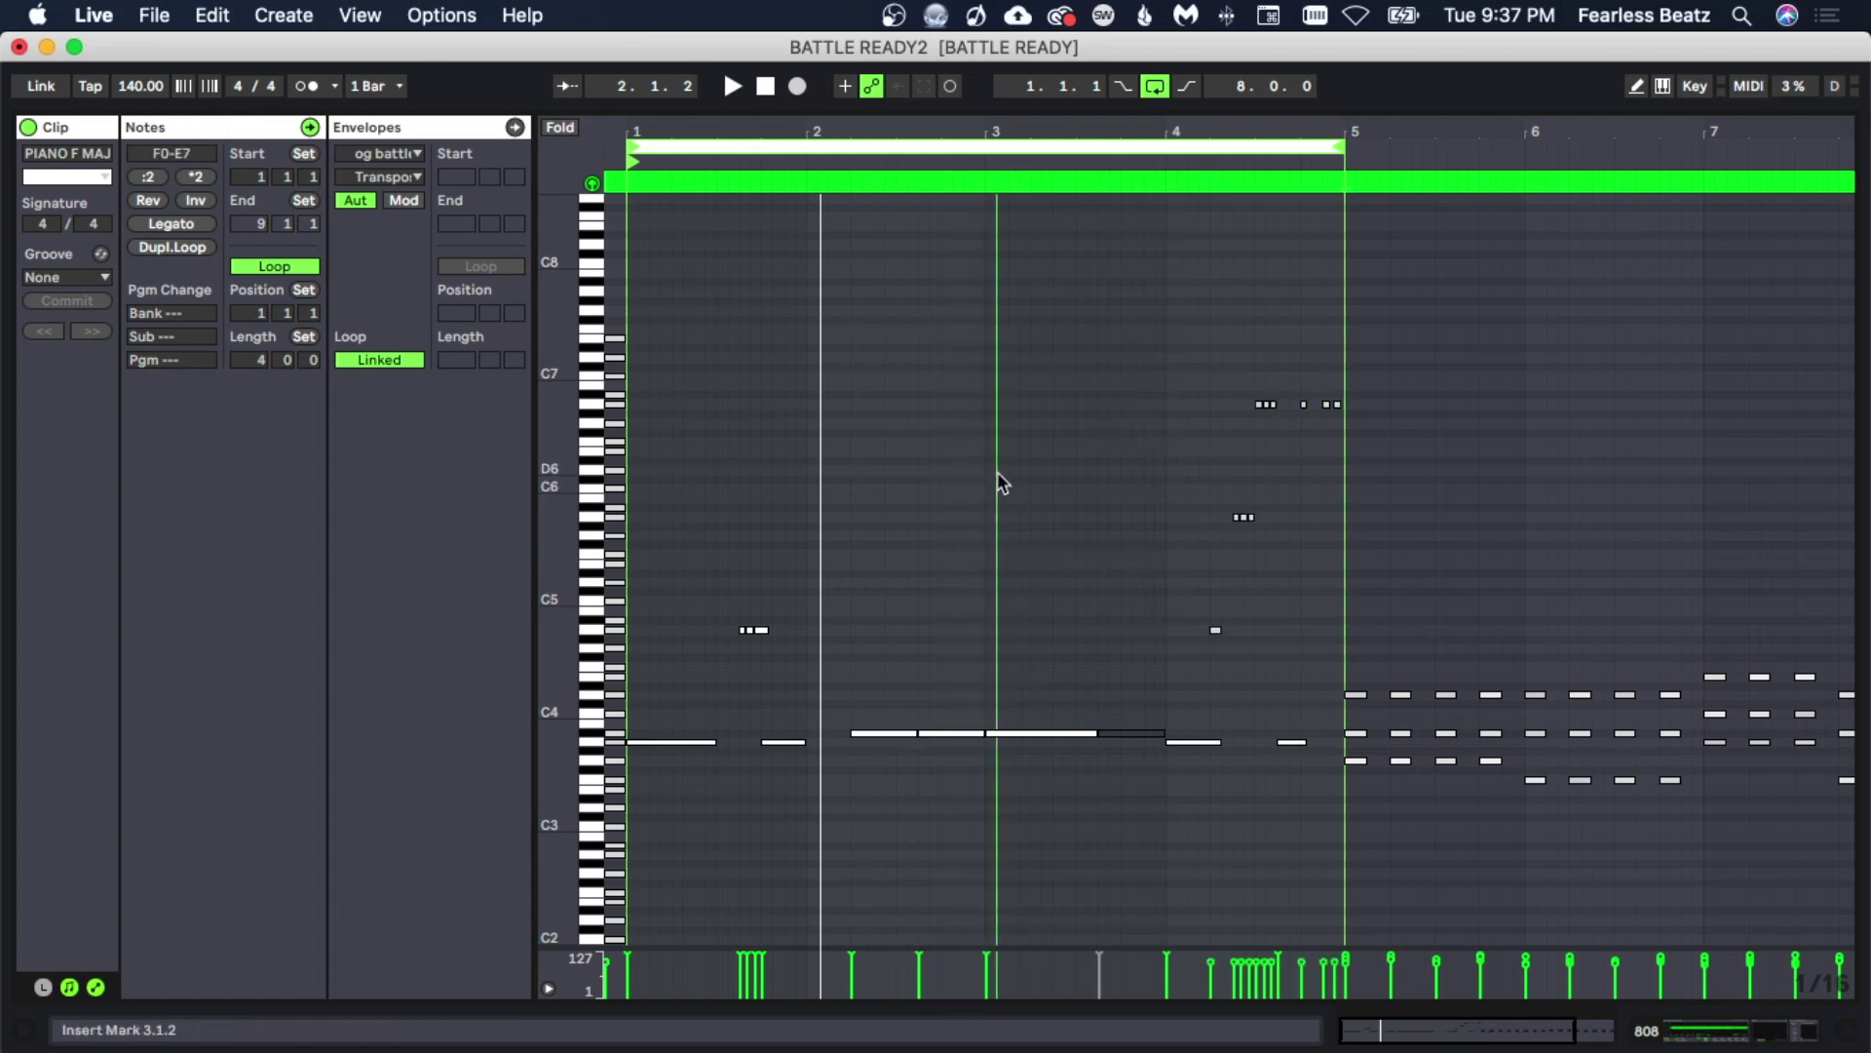
Add a sixteenth-length A5 note at 1.4.4 and play the loop.
{"action": "double_click", "coordinate": [944, 631]}
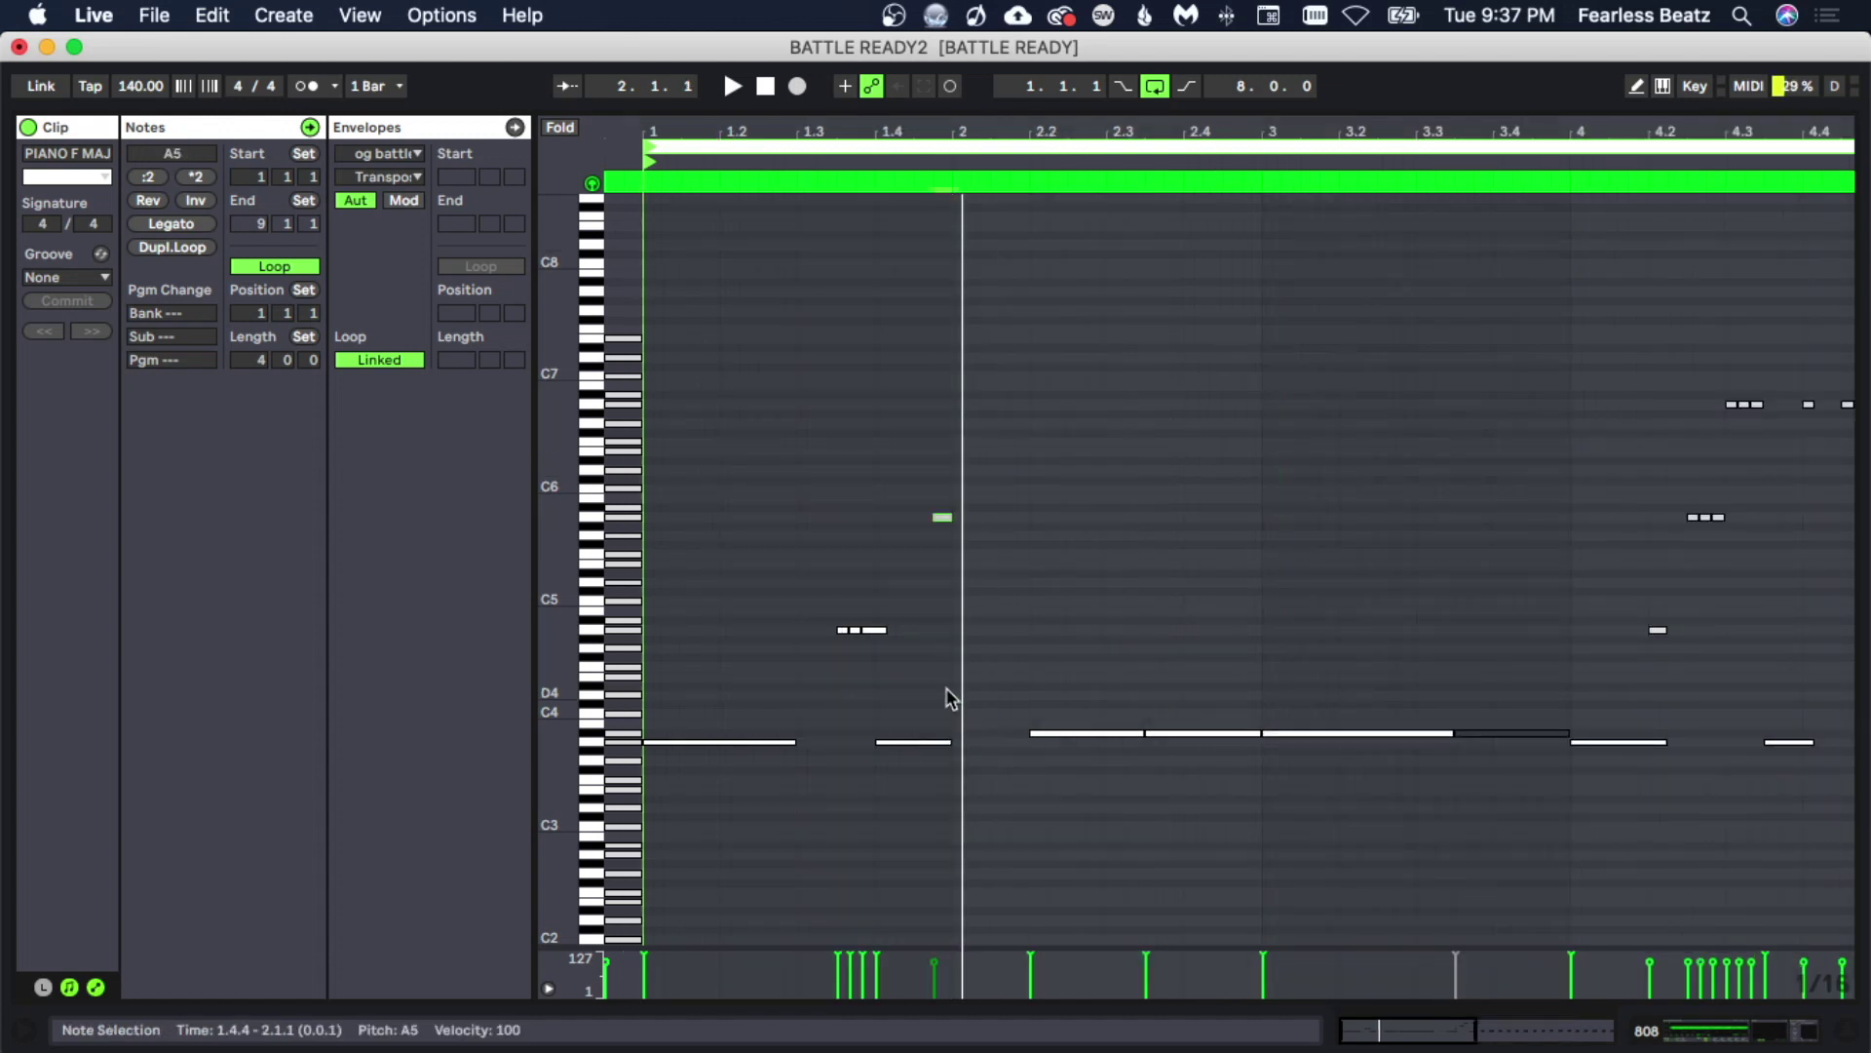
{"action": "key", "text": "space"}
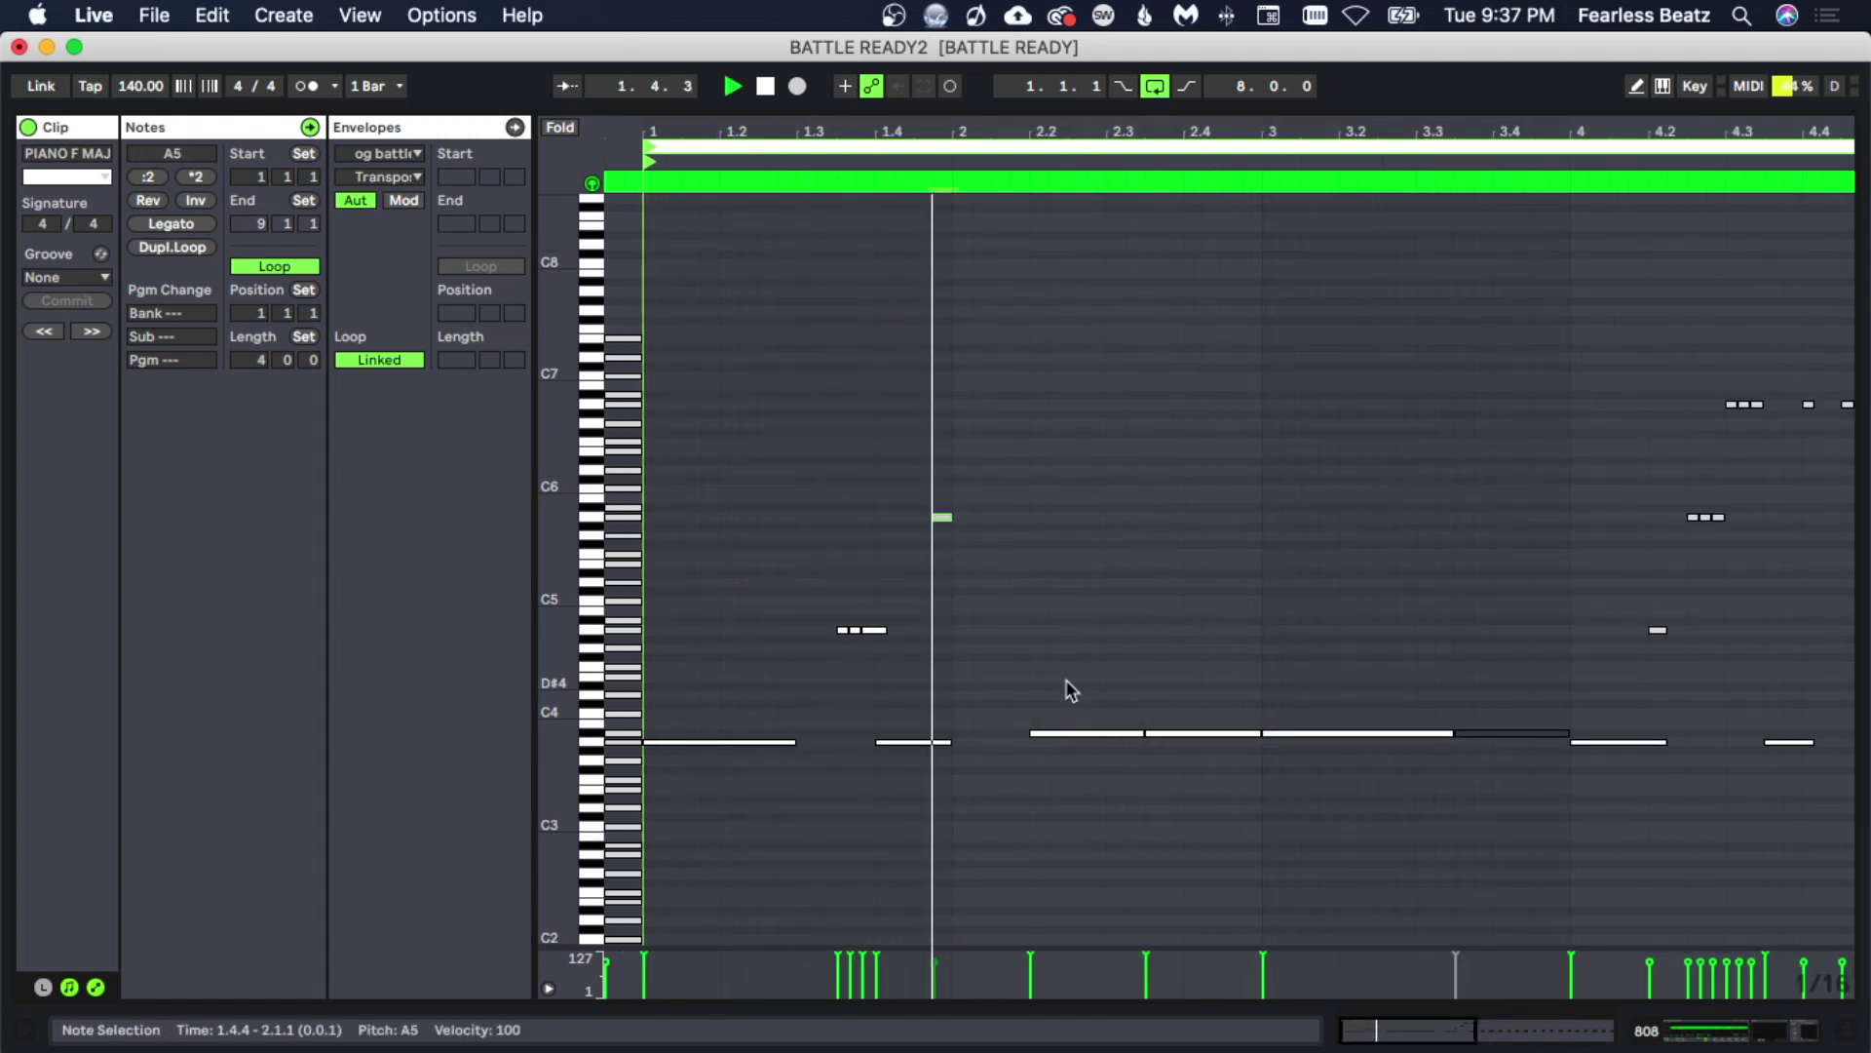
{"action": "mouse_move", "coordinate": [1052, 130]}
{"action": "left_mouse_down"}
{"action": "mouse_move", "coordinate": [1053, 147]}
{"action": "mouse_move", "coordinate": [1053, 128]}
{"action": "left_mouse_up"}
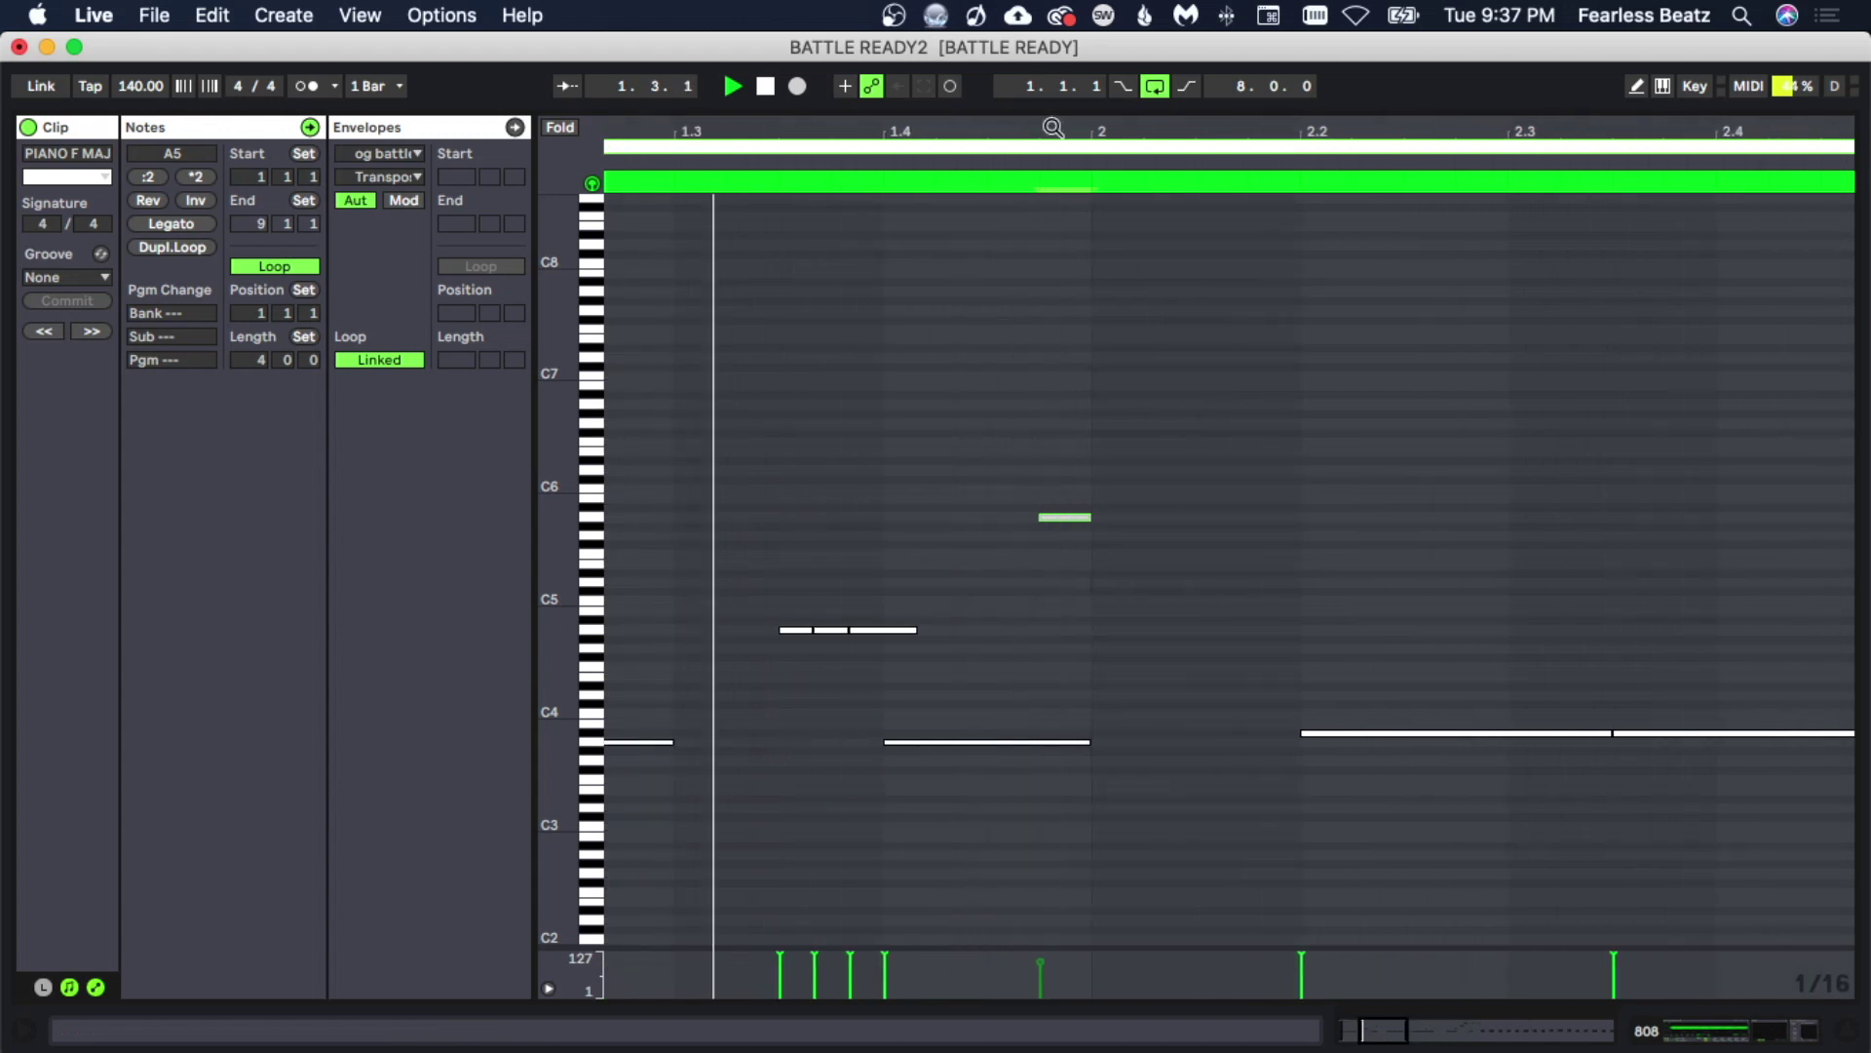
Move the A5 note to 2.1.1 and up an octave to A6, and extend the A3 note at 1.4.1 to 2.1.2.
{"action": "left_click_drag", "start_coordinate": [1069, 517], "coordinate": [1125, 529]}
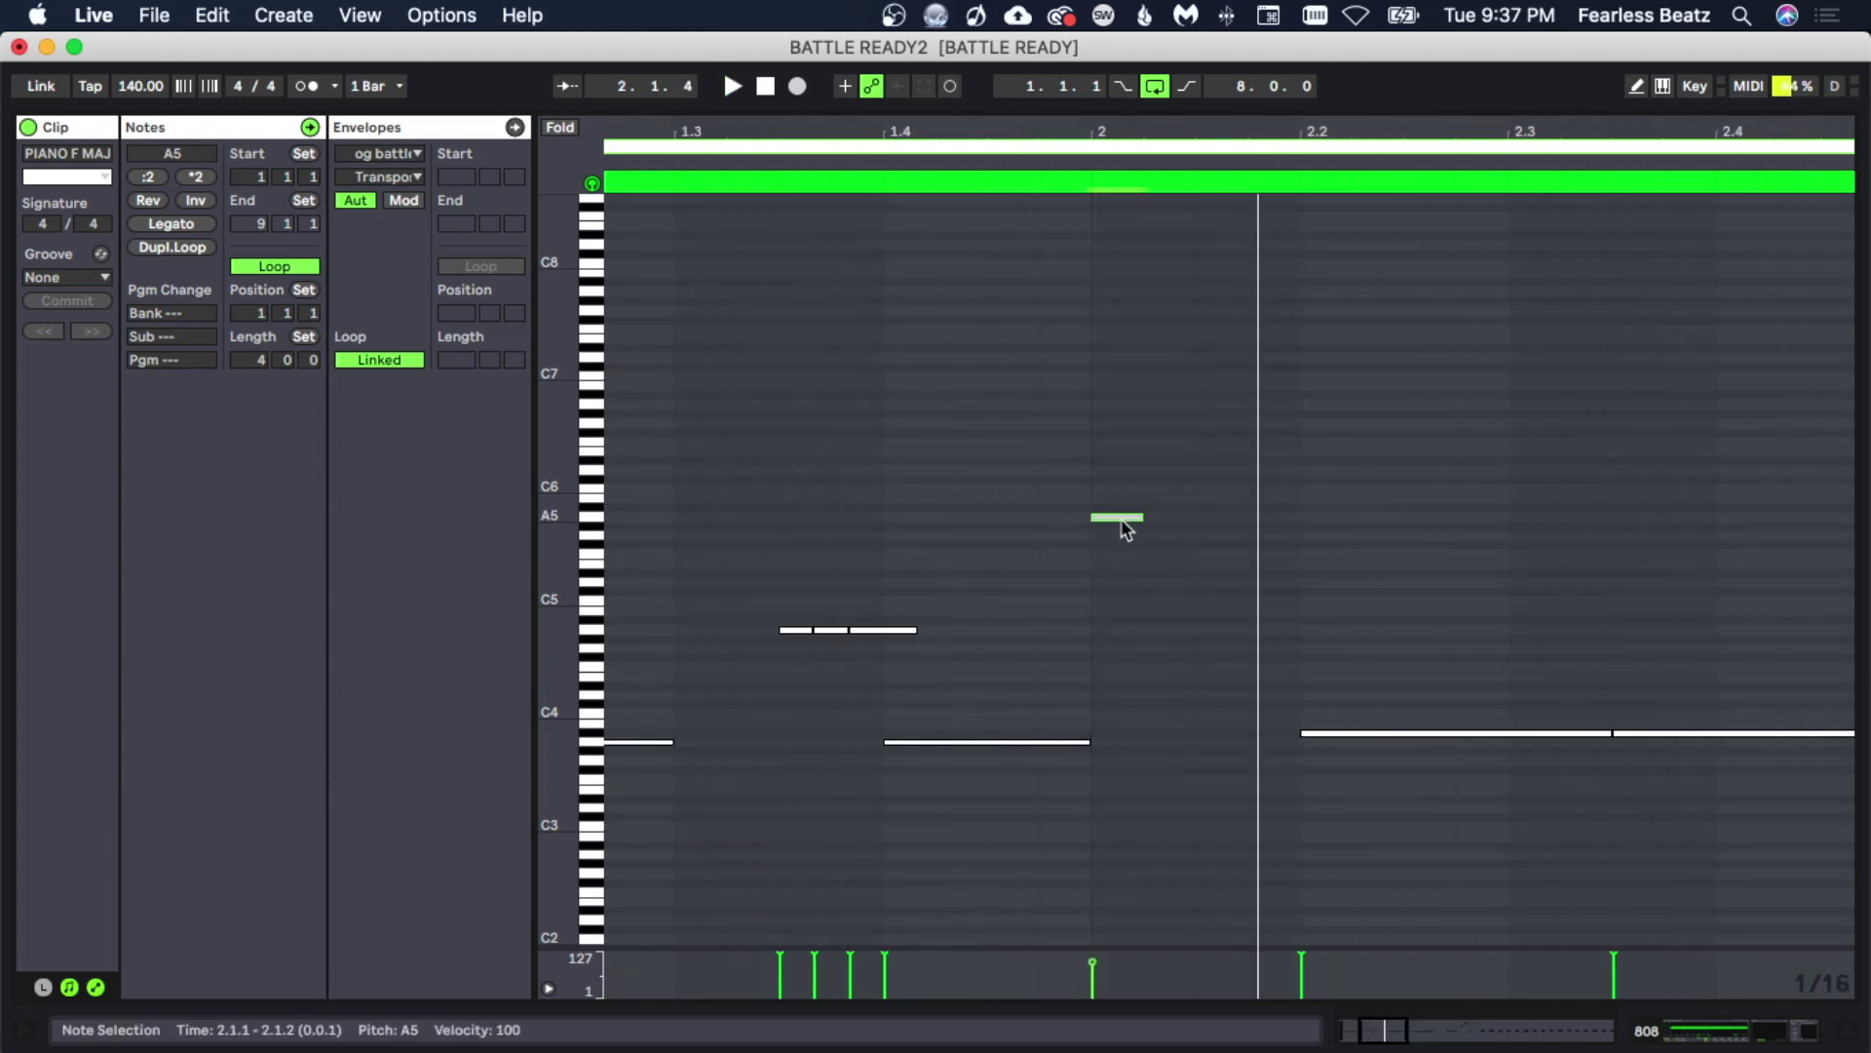
{"action": "key", "text": "shift+Up"}
{"action": "left_click_drag", "start_coordinate": [1084, 739], "coordinate": [1141, 741]}
{"action": "left_click", "coordinate": [1185, 820]}
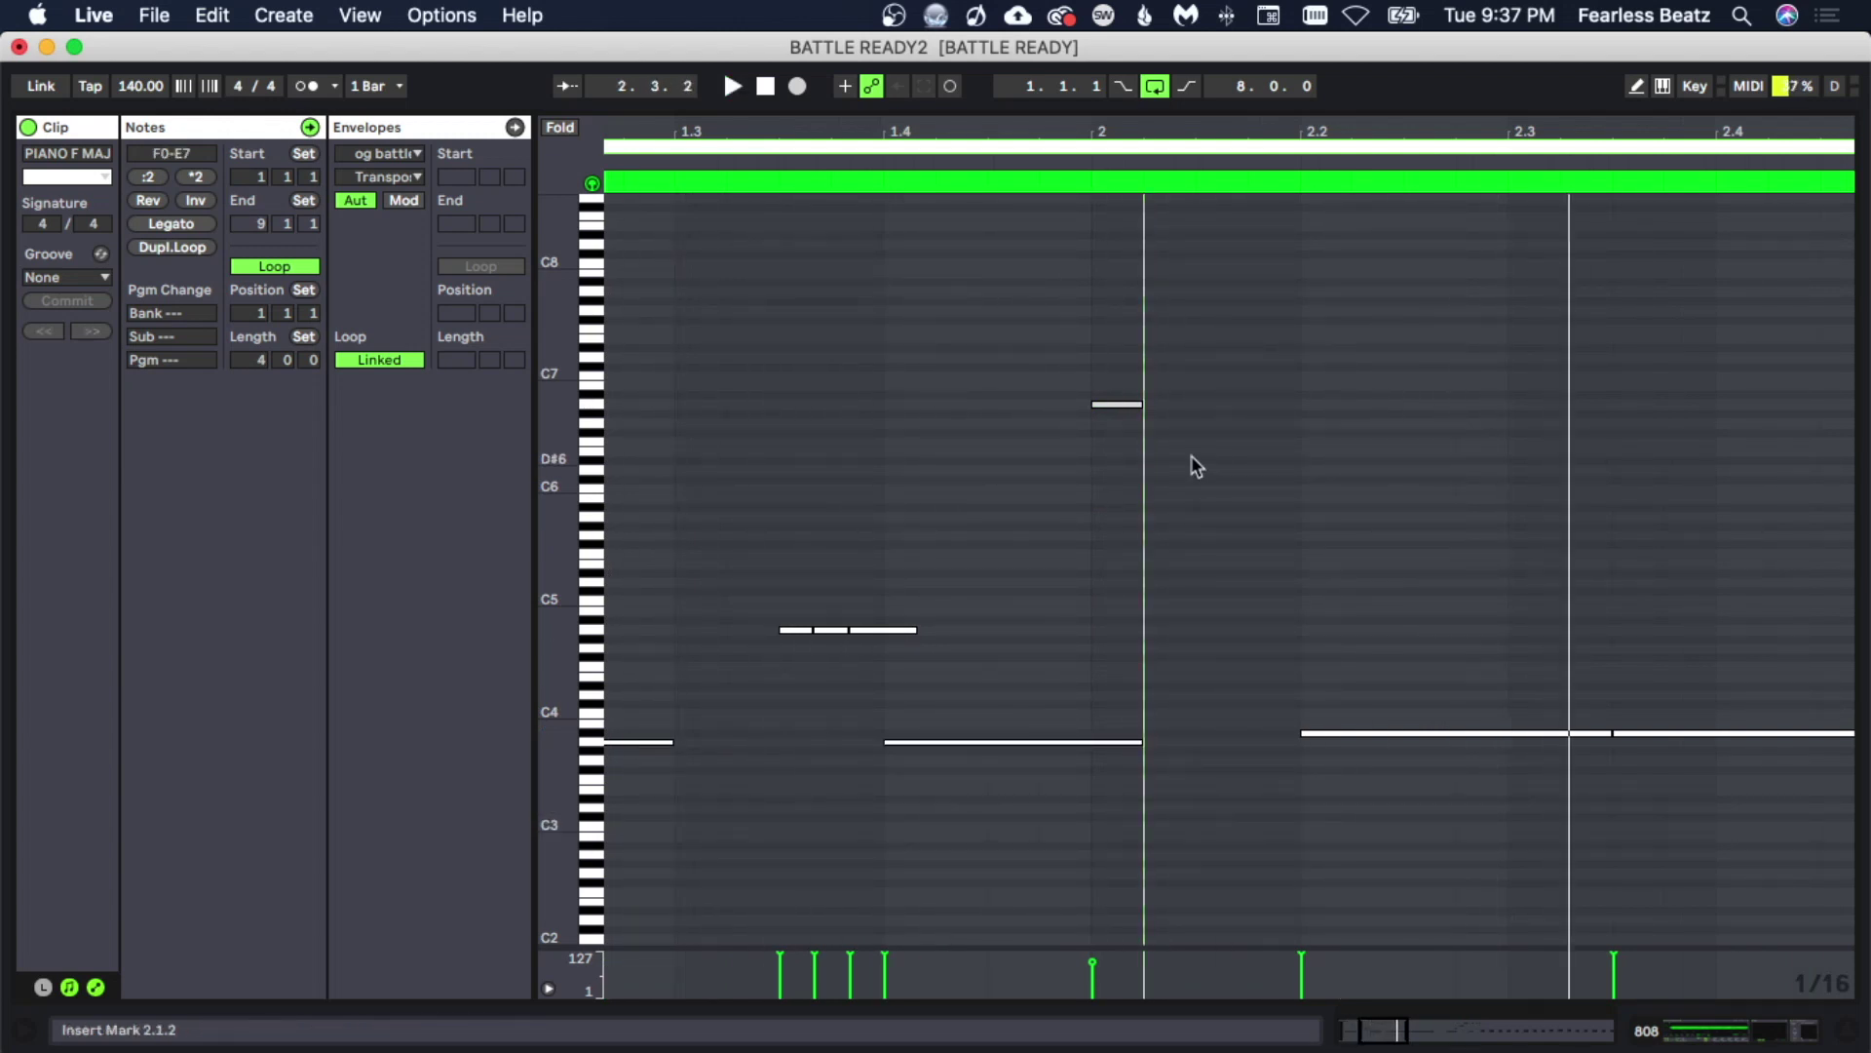
Lower the note at 2.1.1 by two octaves to A4, playing the loop after each octave change.
{"action": "left_click", "coordinate": [1120, 403]}
{"action": "key", "text": "shift+Down"}
{"action": "key", "text": "space"}
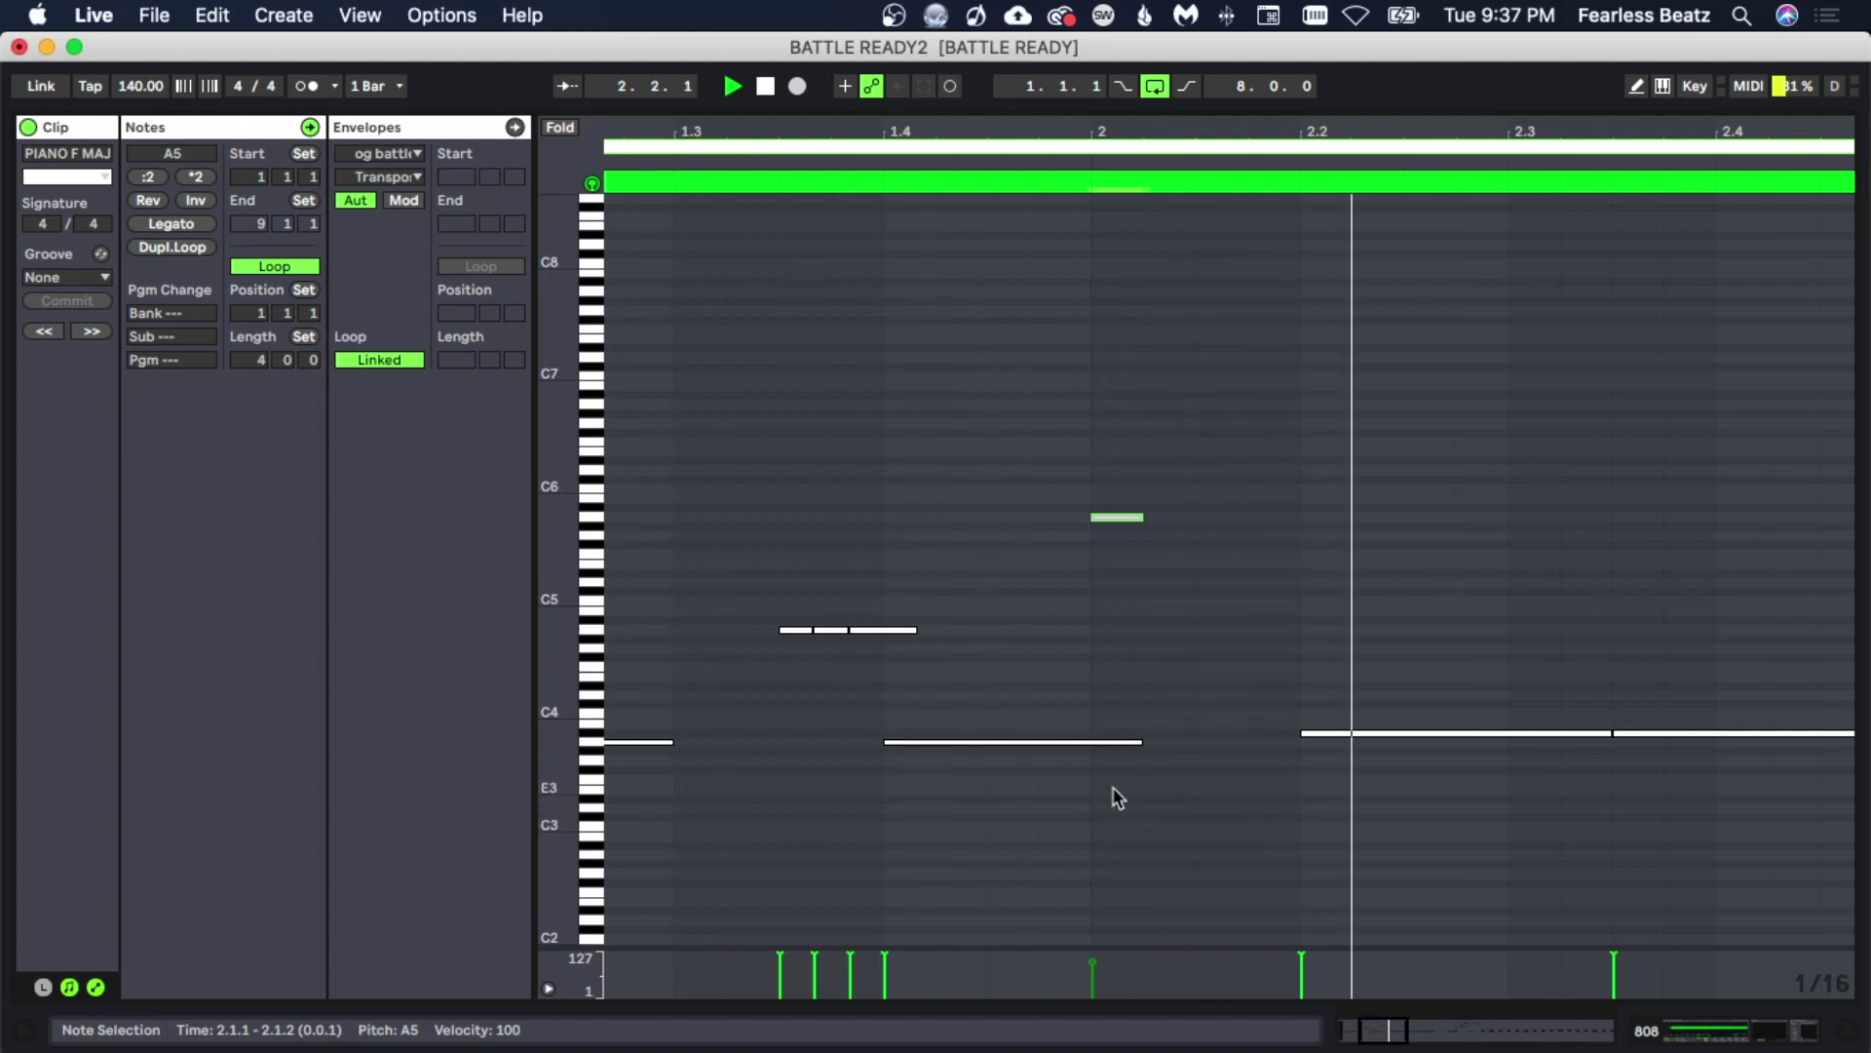
{"action": "key", "text": "shift+Down"}
{"action": "key", "text": "space"}
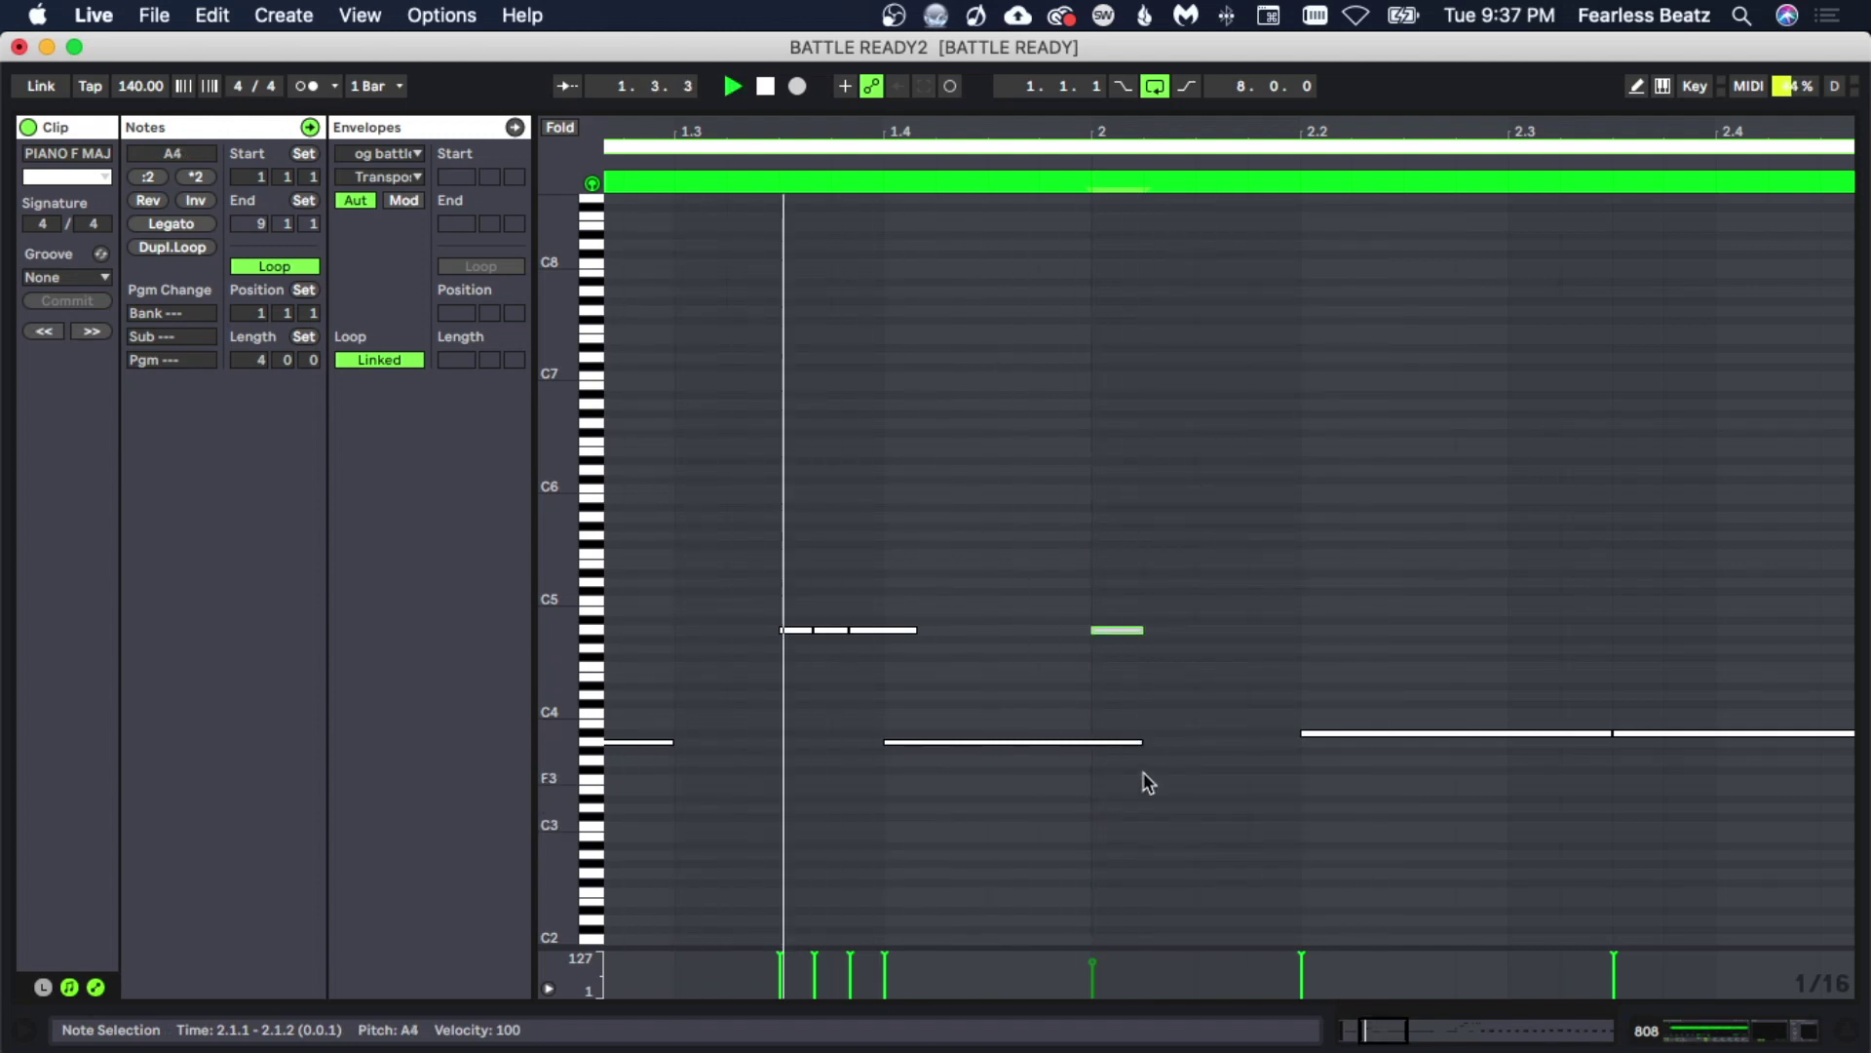
{"action": "key", "text": "space"}
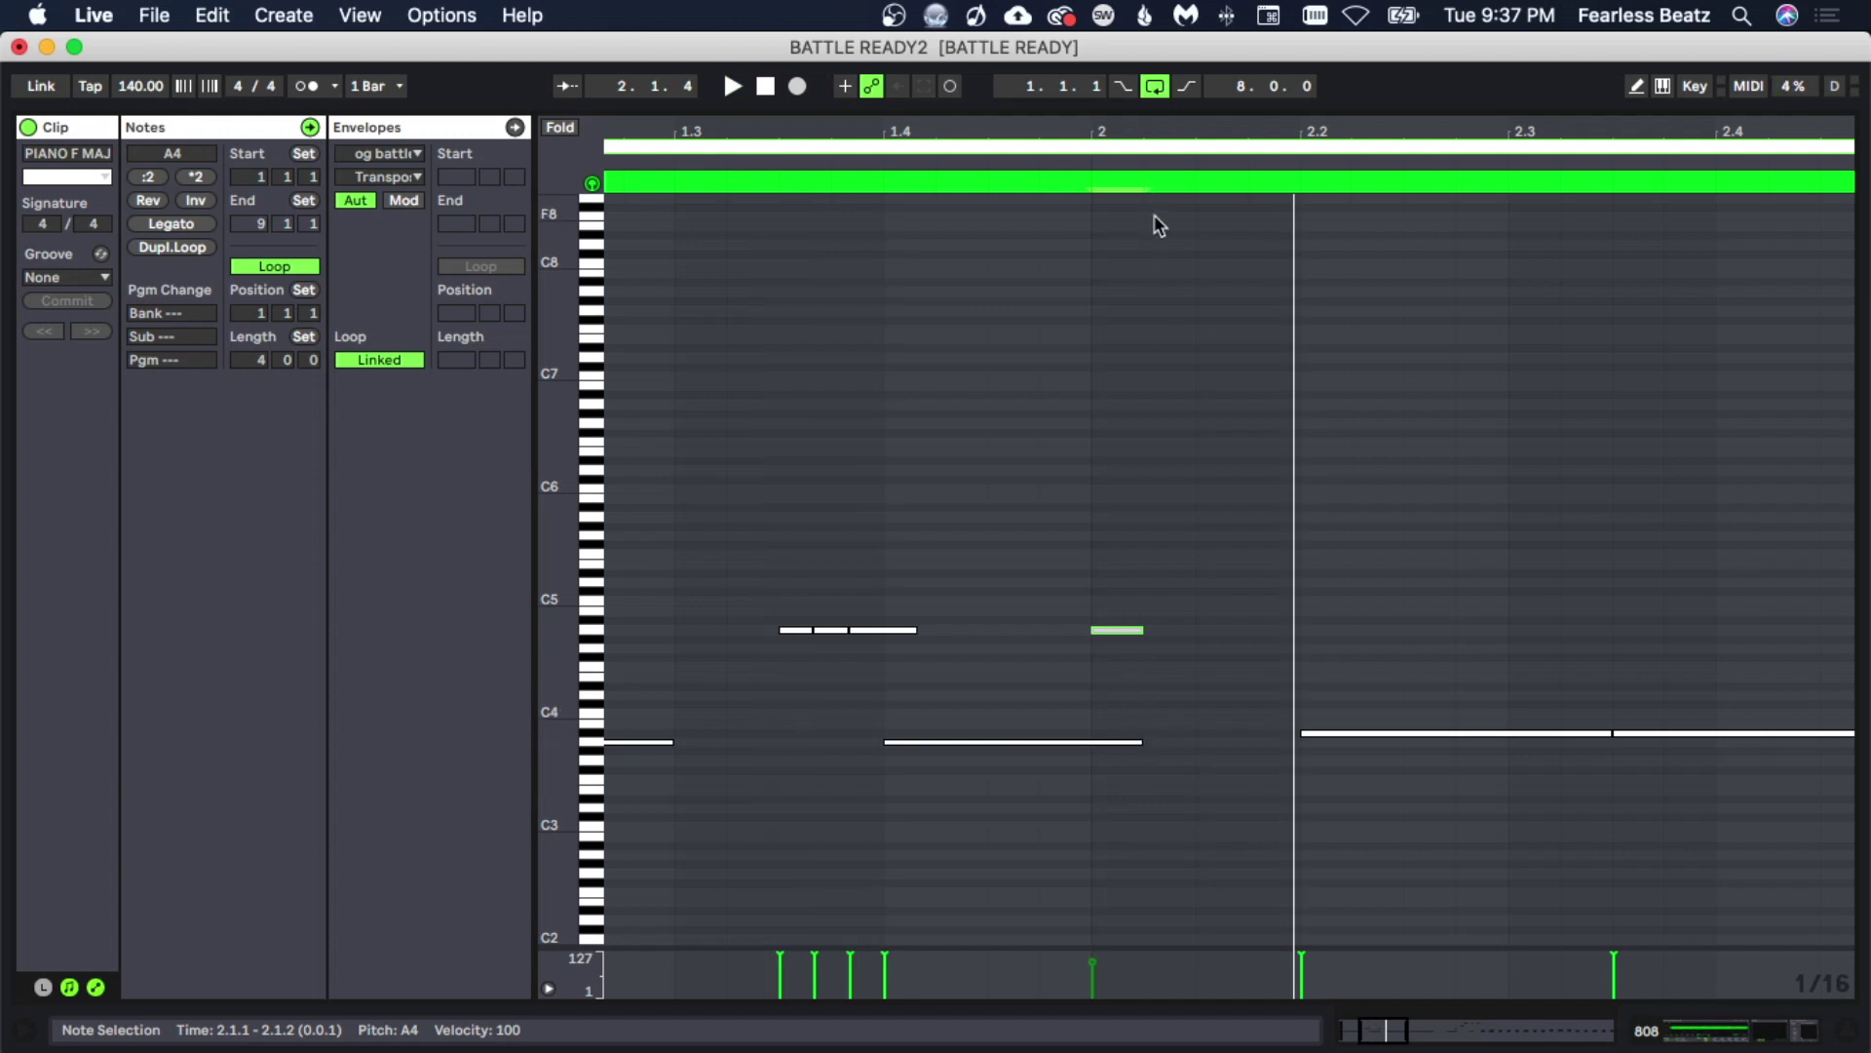
Extend the A4 note at 2.1.1 so it ends at 2.1.3.
{"action": "left_click_drag", "start_coordinate": [1140, 631], "coordinate": [1188, 632]}
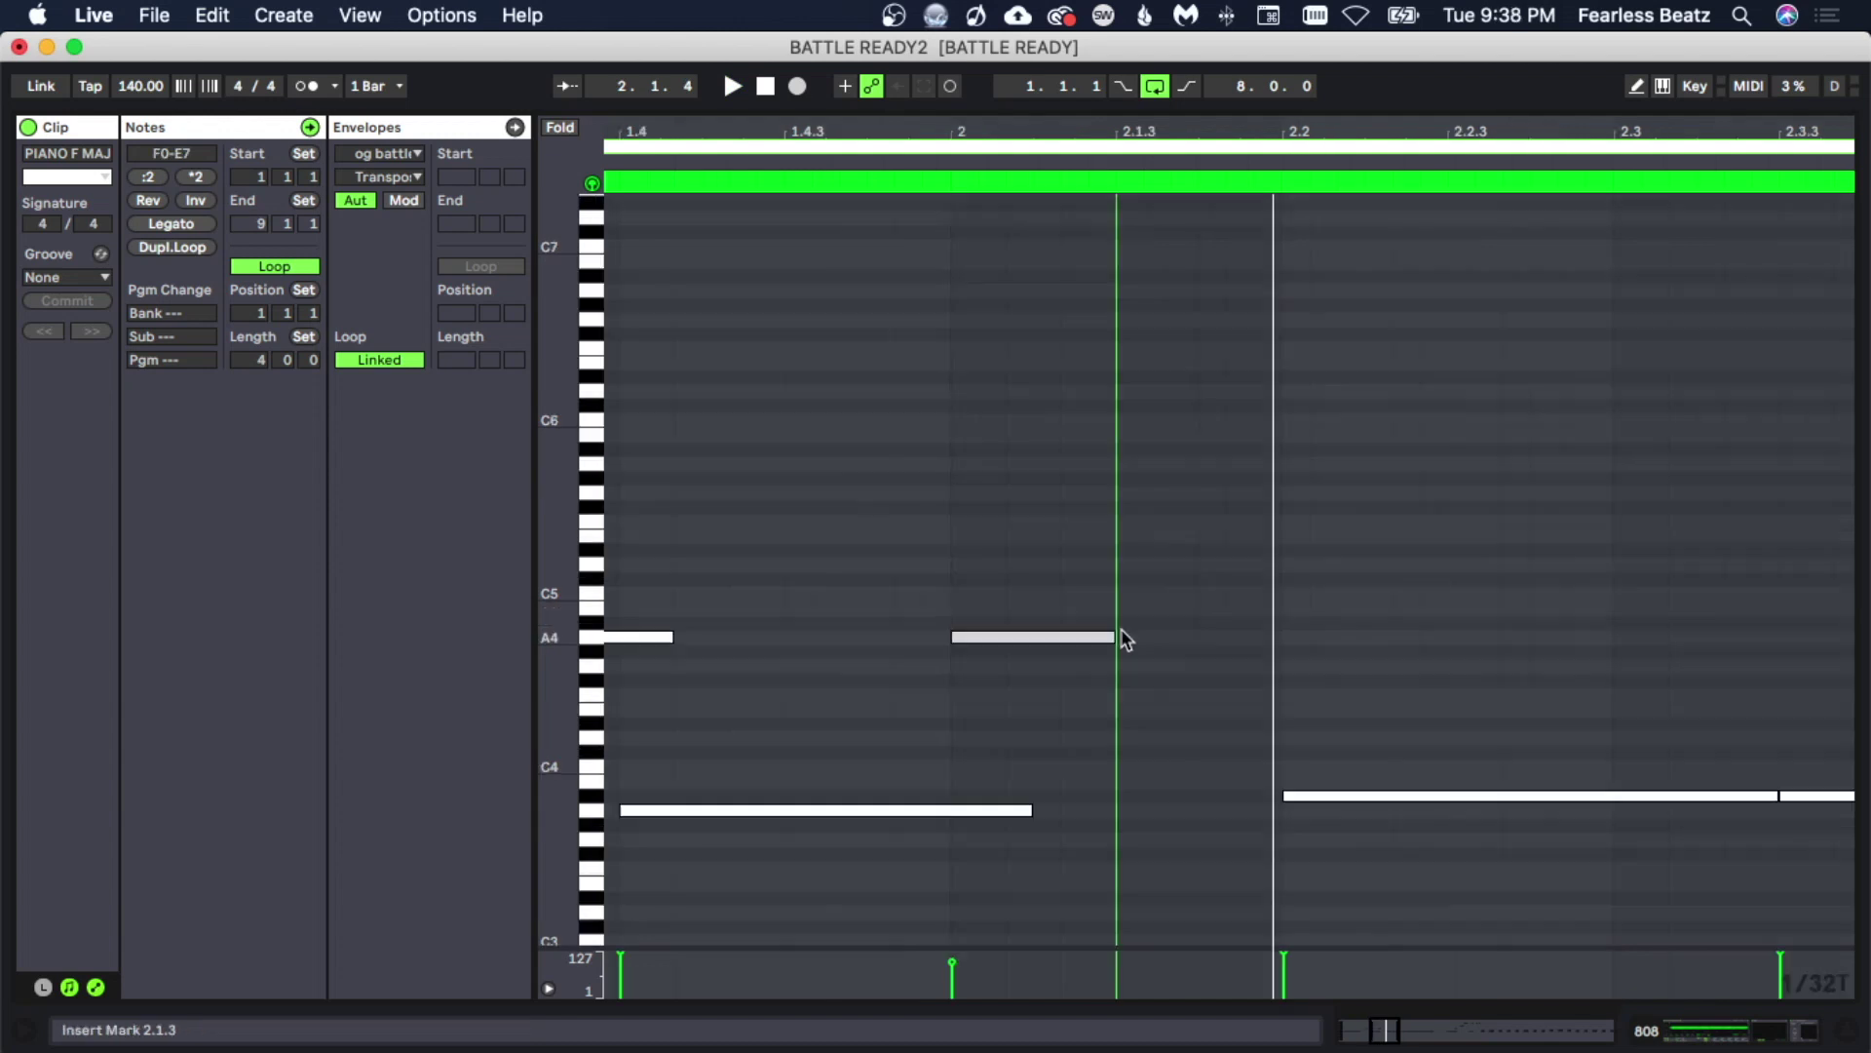
{"action": "double_click", "coordinate": [1131, 636]}
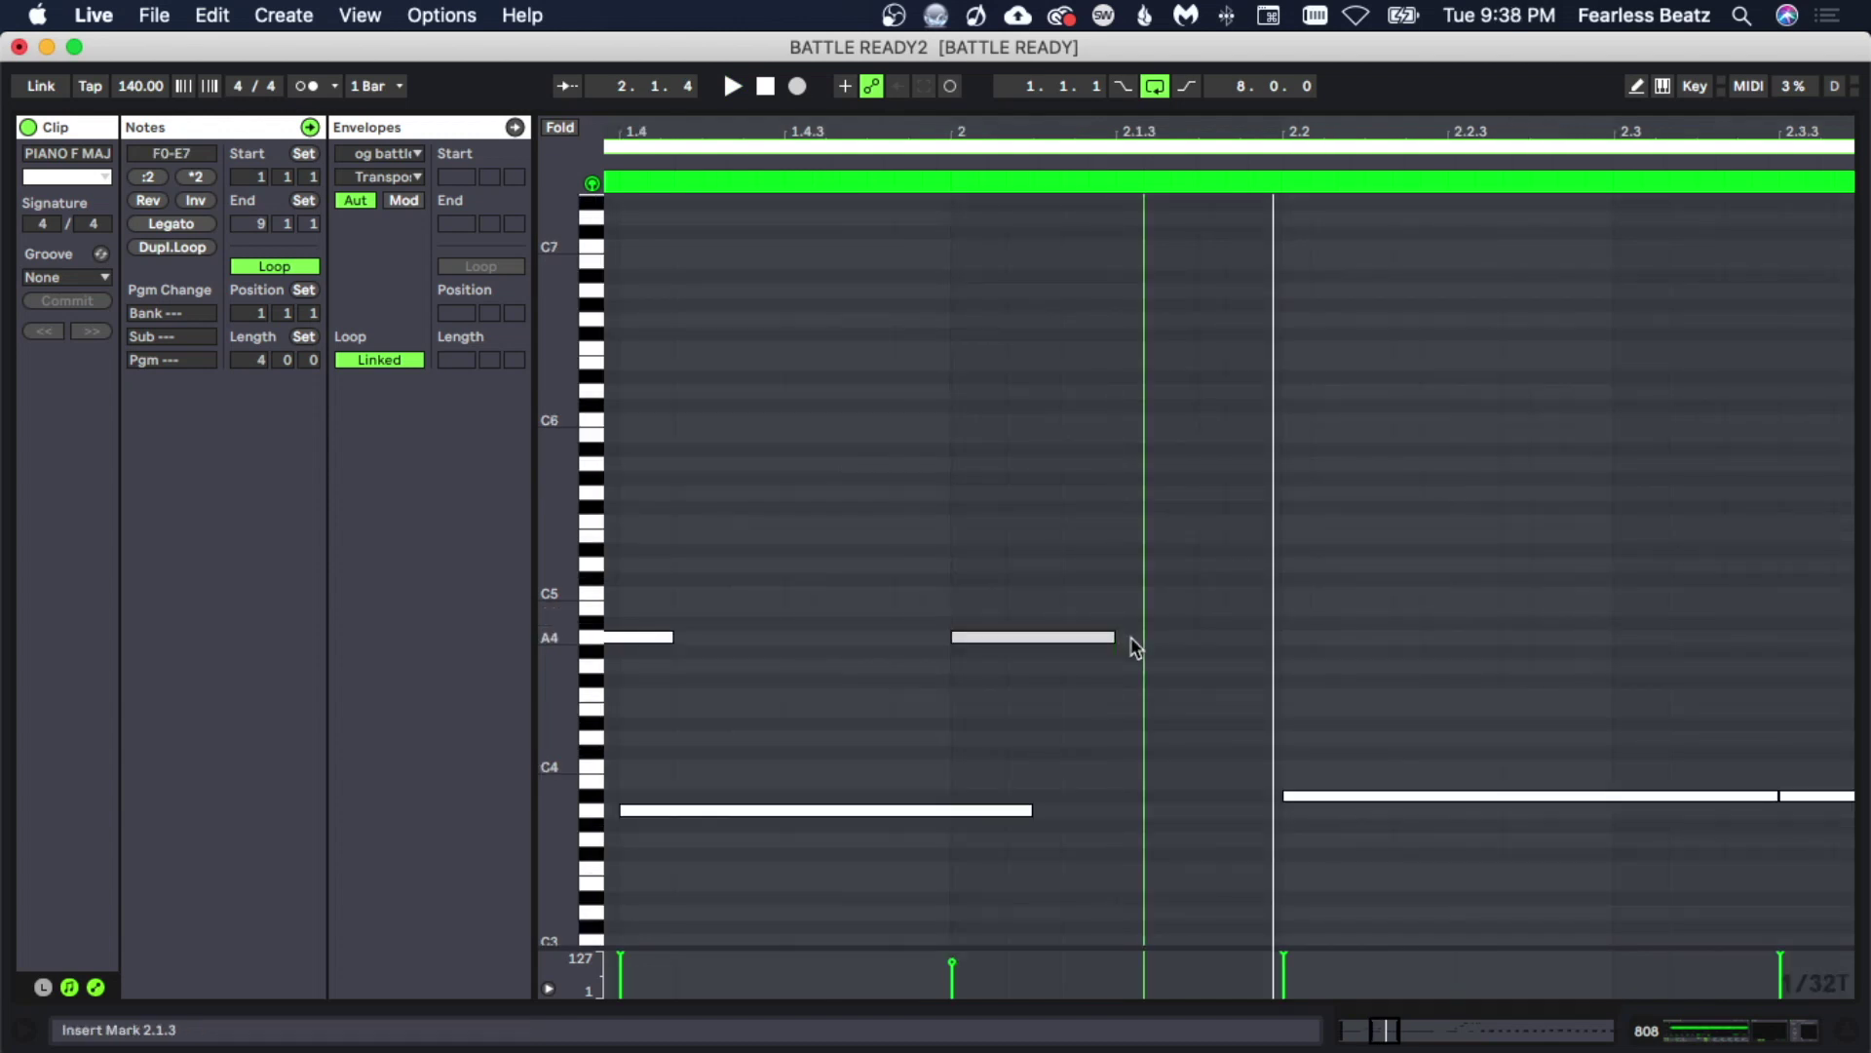
Fill the space from 2.1.3 to 2.2.1 with six consecutive 1/32-triplet notes on A4.
{"action": "double_click", "coordinate": [1158, 639]}
{"action": "double_click", "coordinate": [1189, 637]}
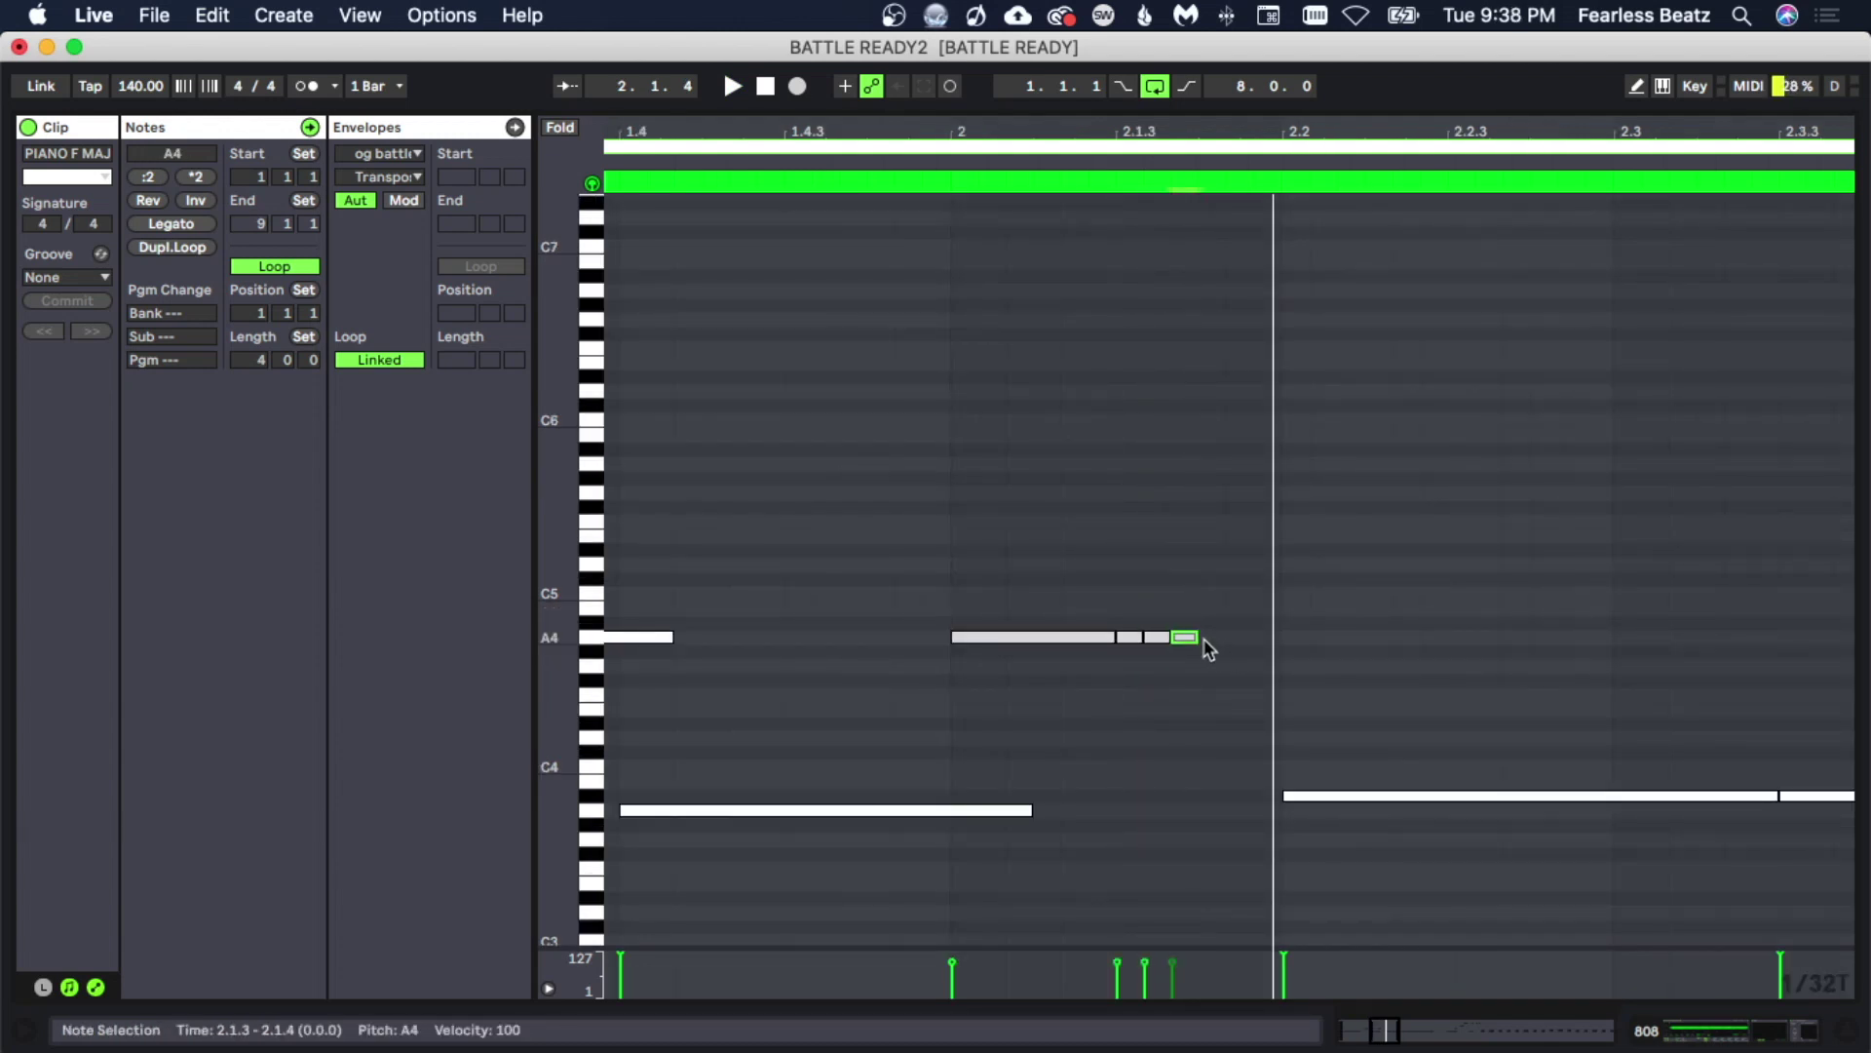
{"action": "double_click", "coordinate": [1216, 639]}
{"action": "left_click", "coordinate": [1259, 640]}
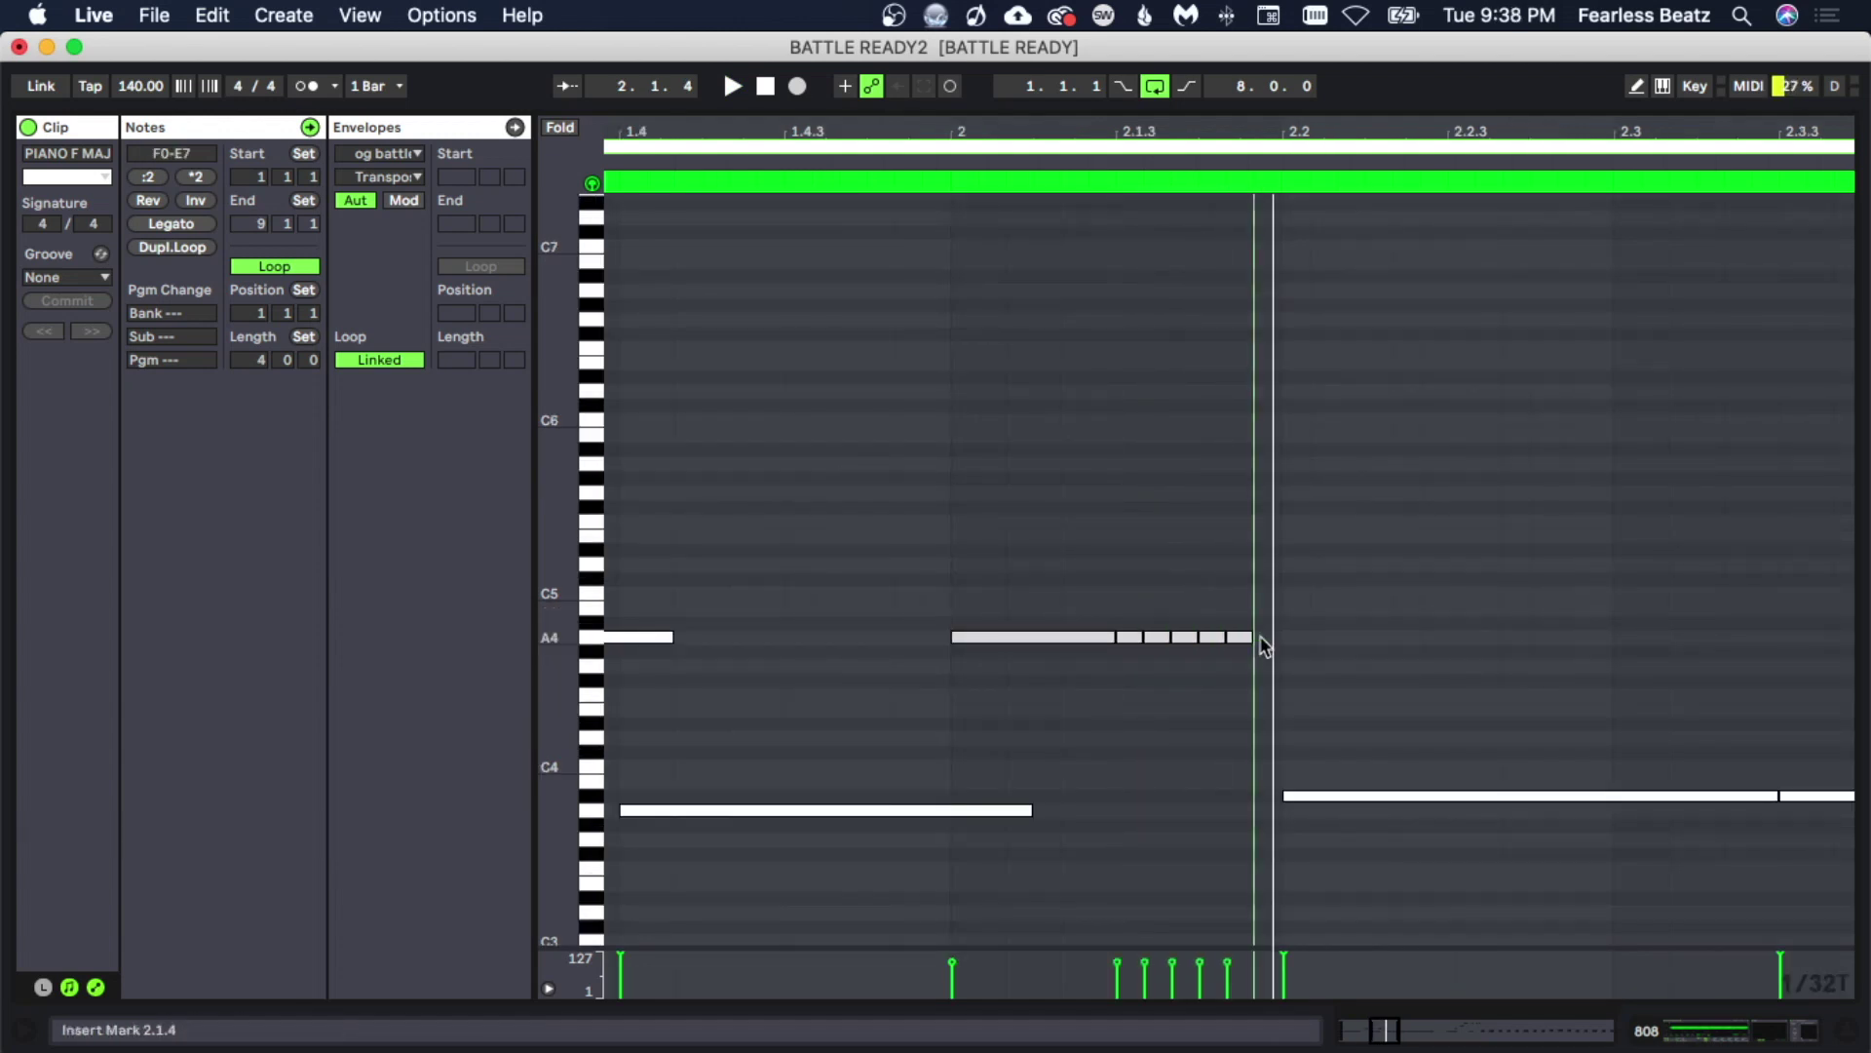
{"action": "double_click", "coordinate": [1265, 638]}
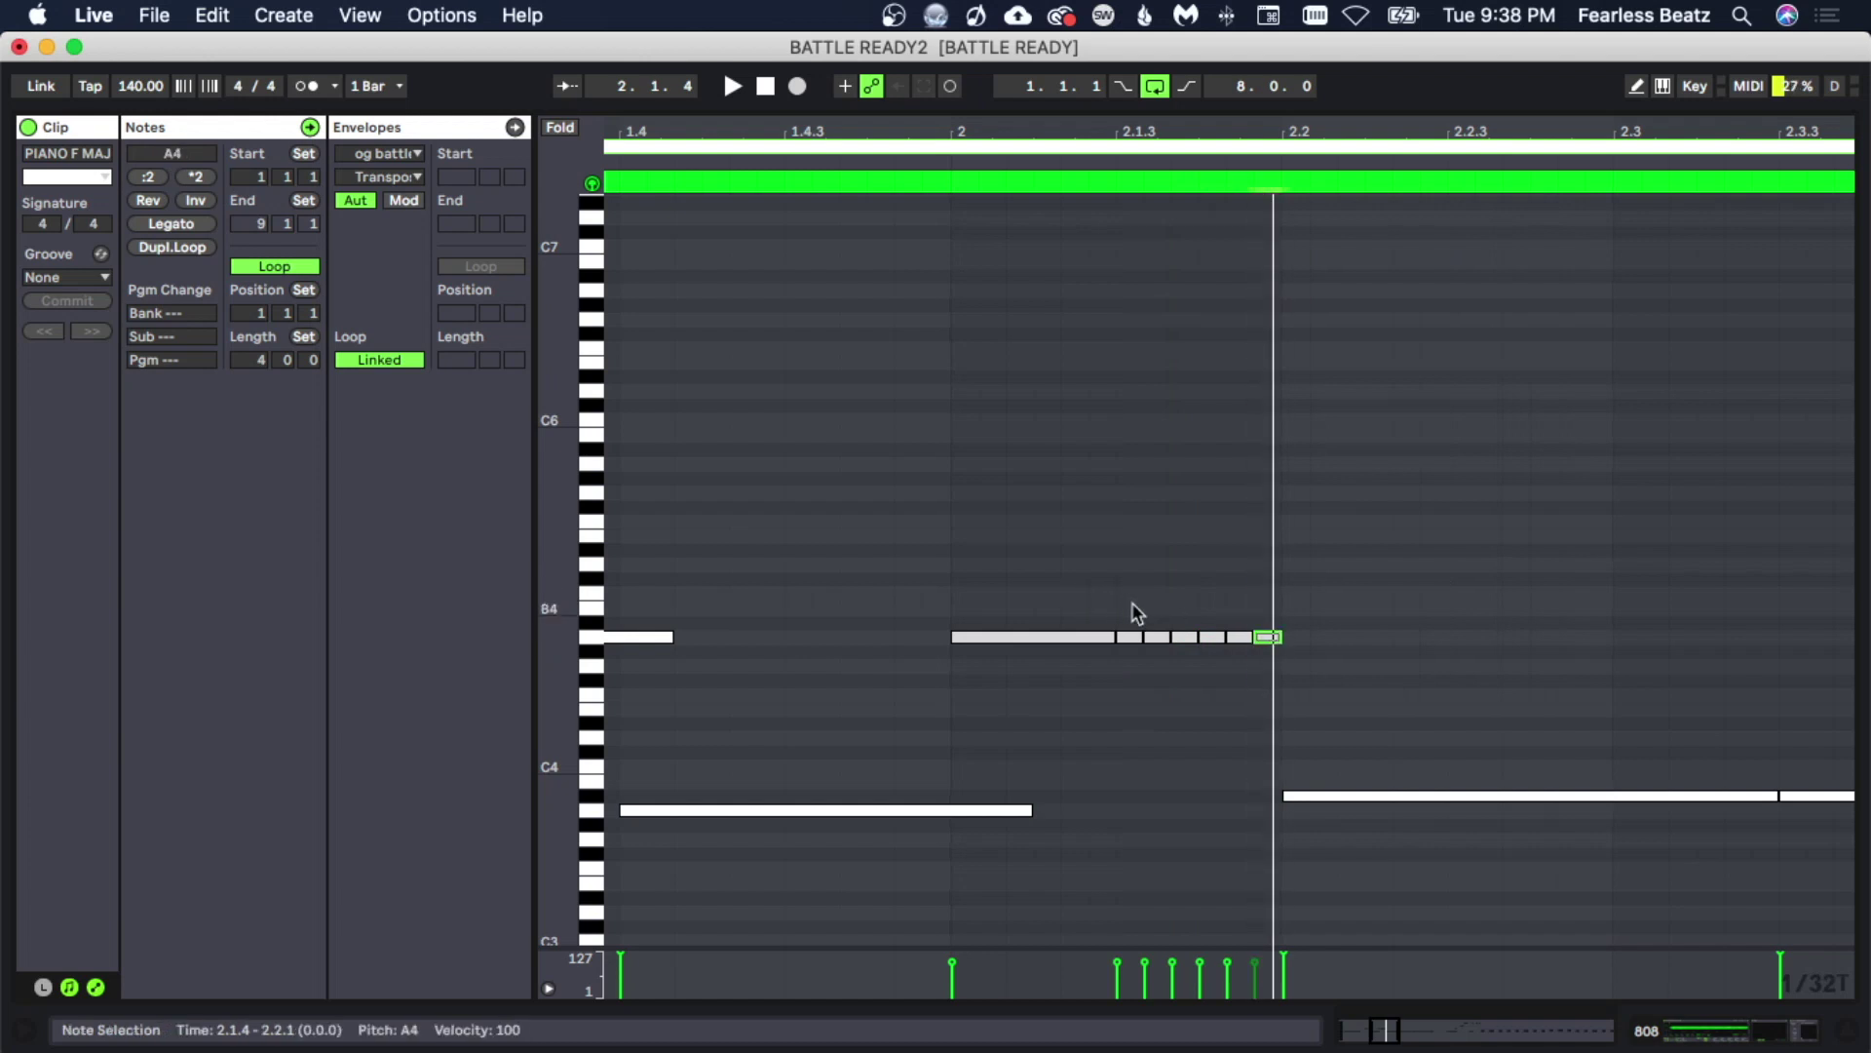
Raise the six short notes from 2.1.3 to 2.2.1 by one octave to A5 and play the loop.
{"action": "left_click_drag", "start_coordinate": [1132, 604], "coordinate": [1279, 682]}
{"action": "key", "text": "shift+Up"}
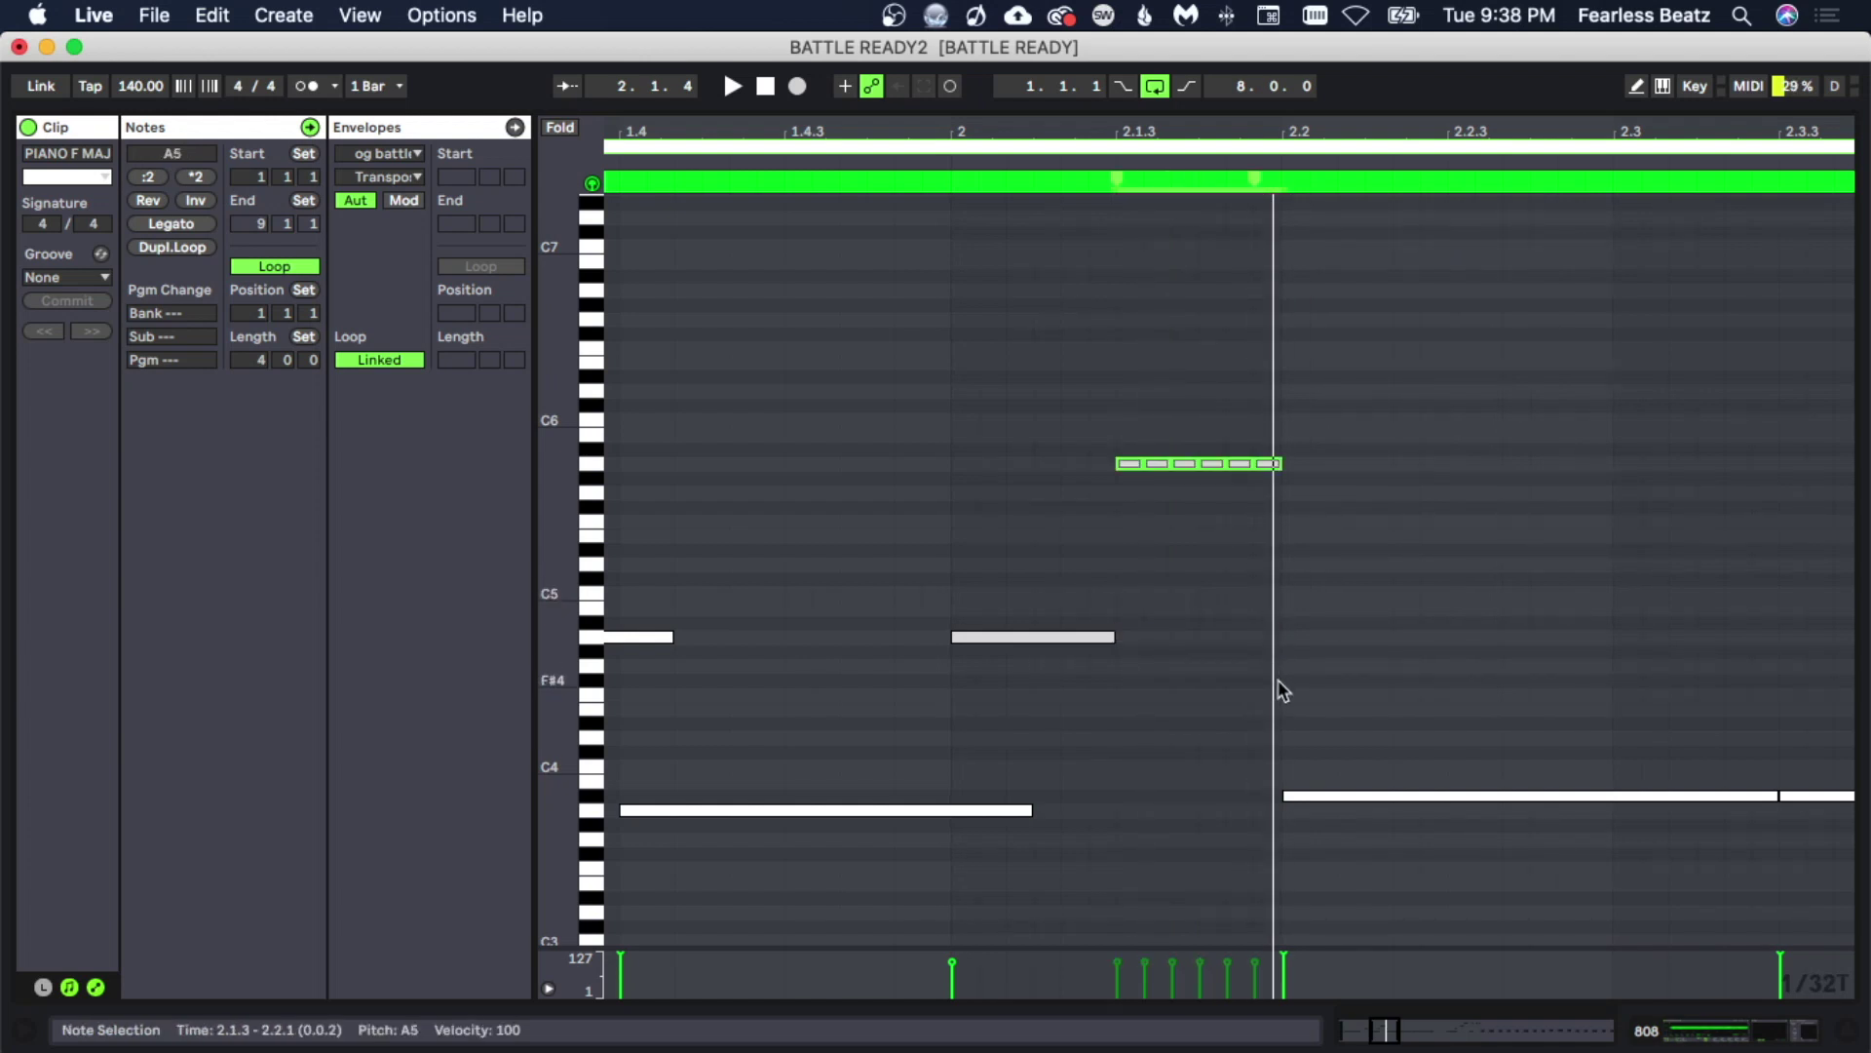
{"action": "left_click", "coordinate": [1199, 638]}
{"action": "key", "text": "space"}
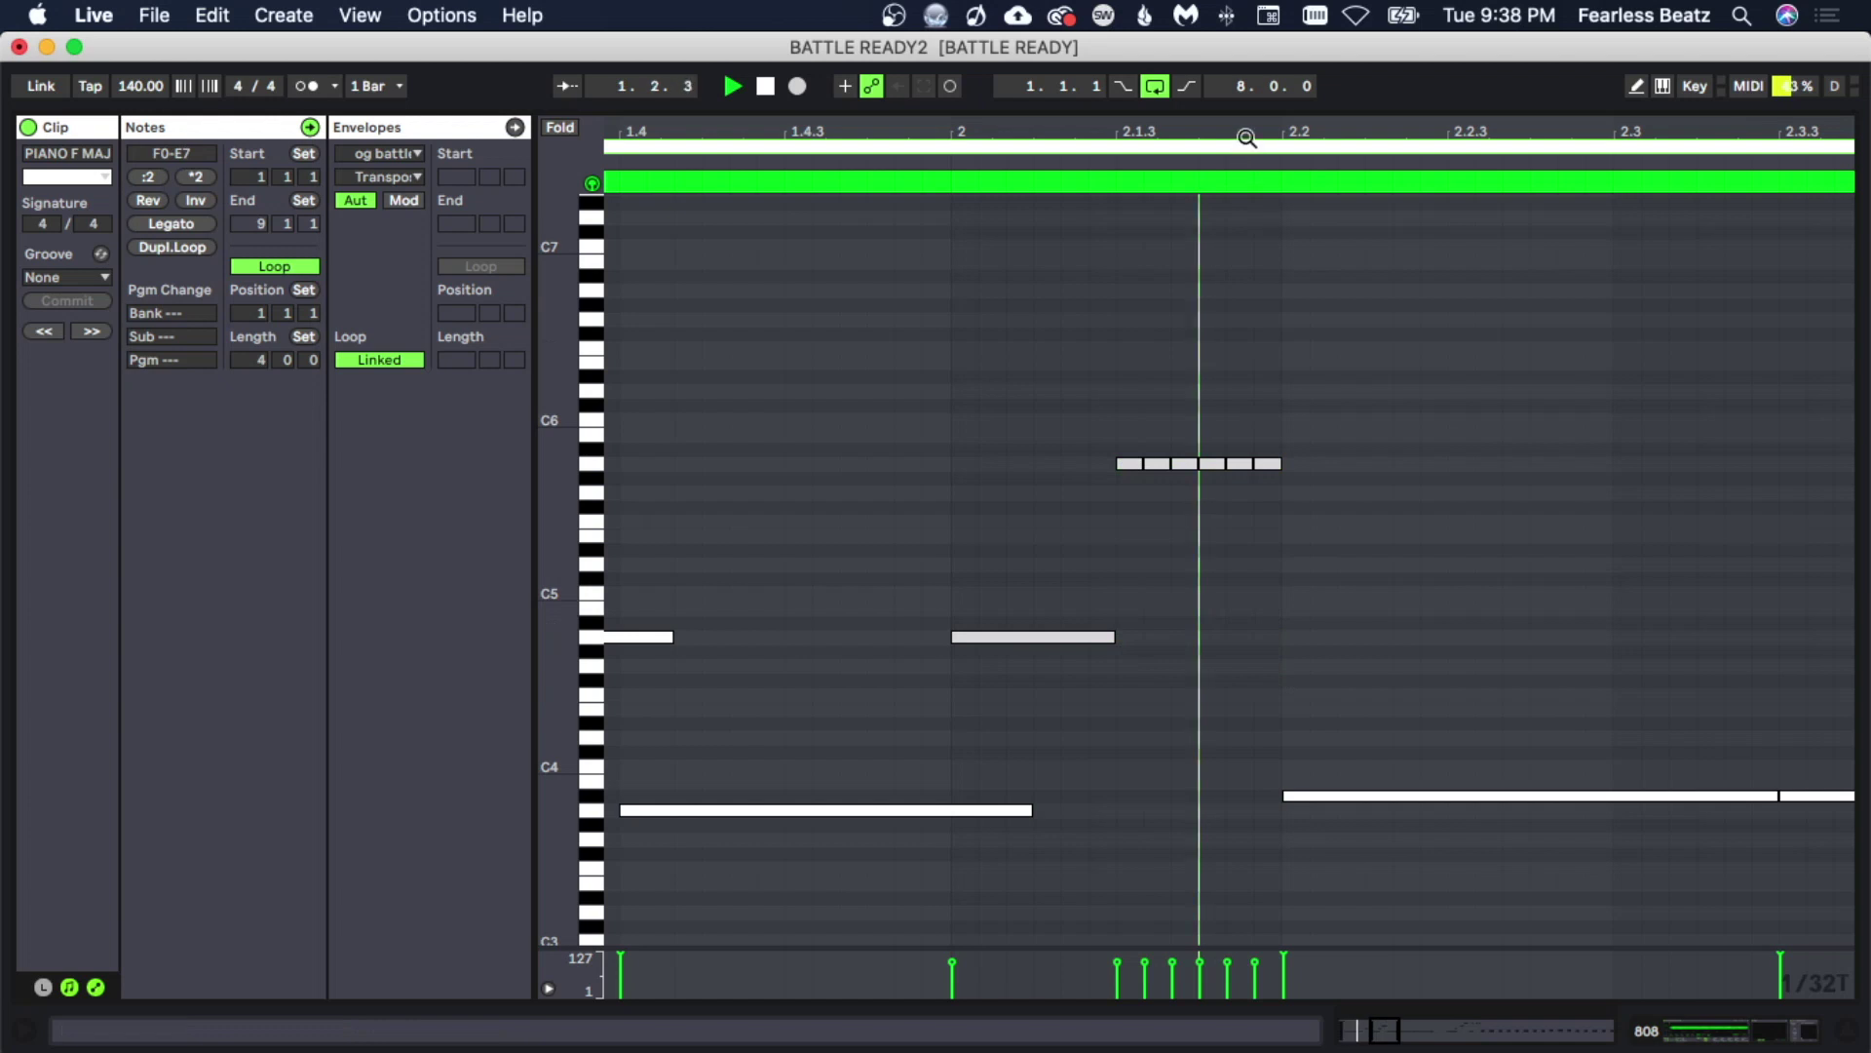
{"action": "left_click_drag", "start_coordinate": [1252, 146], "coordinate": [1252, 122]}
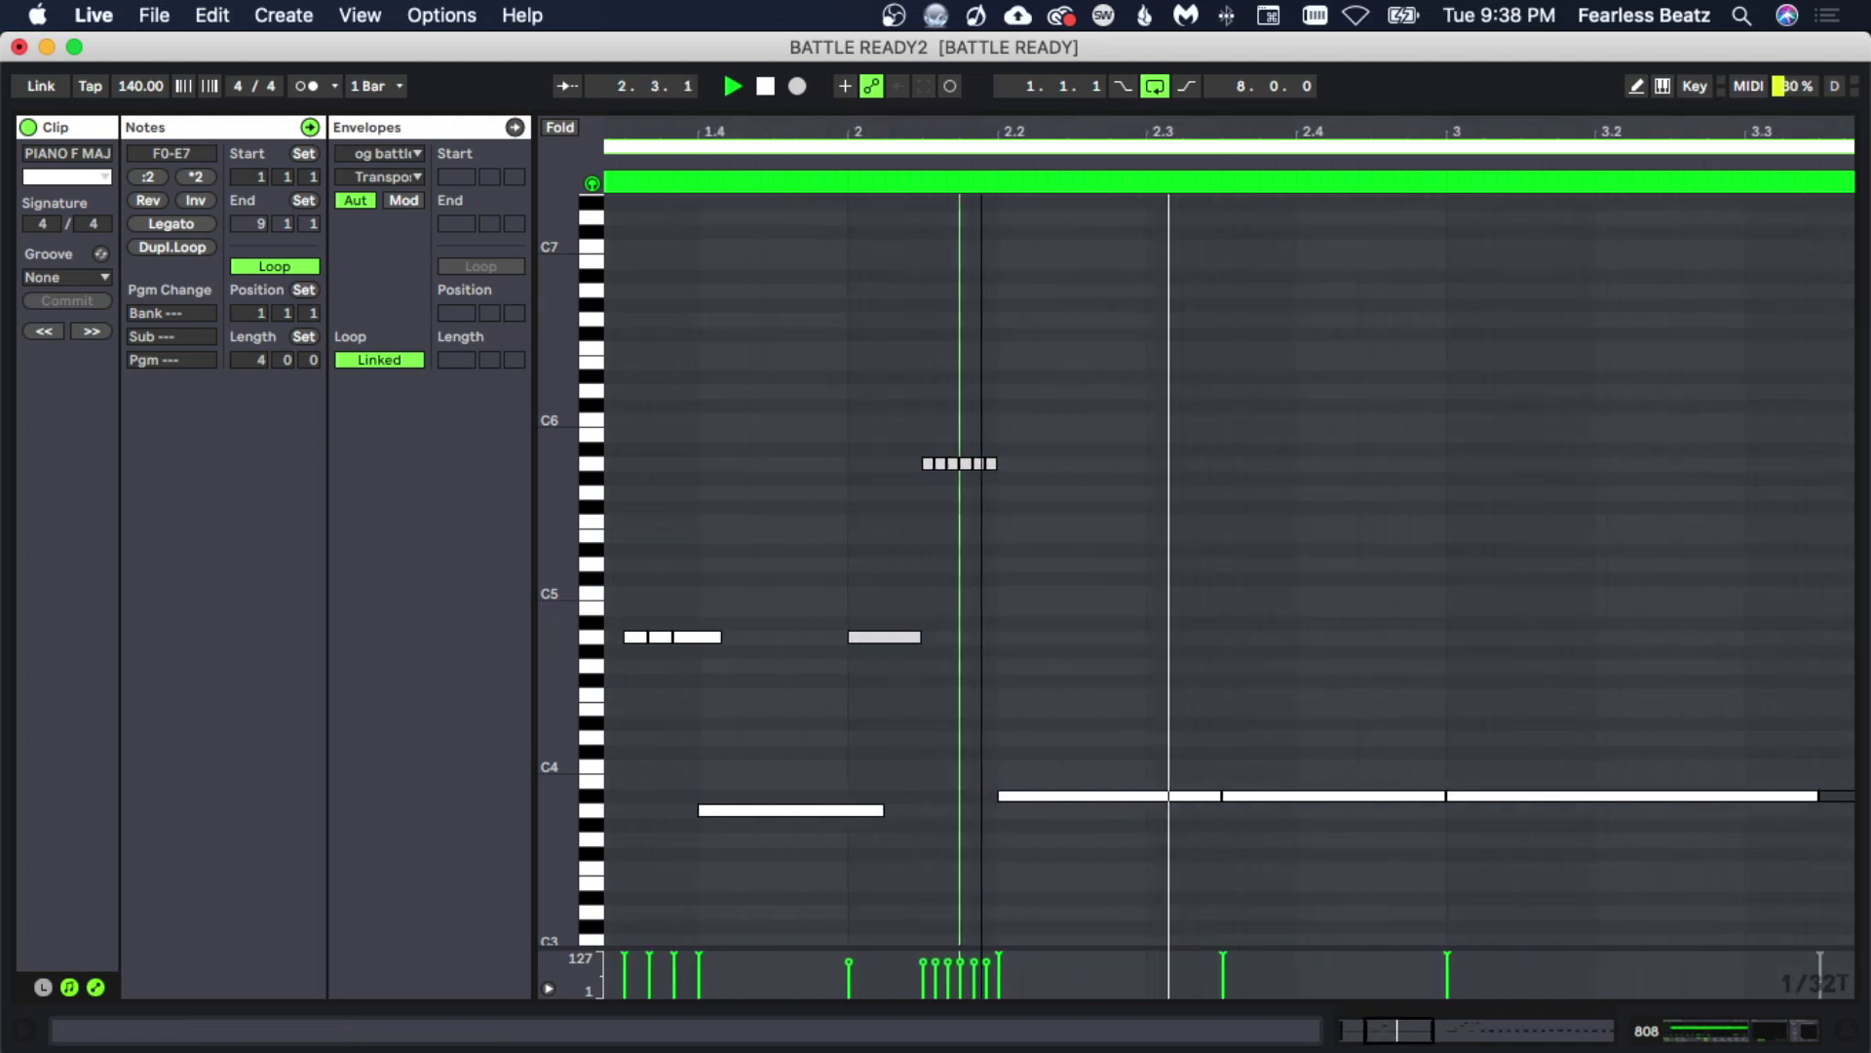
{"action": "key", "text": "space"}
Copy the six-note A5 roll to 2.4.1 and play the loop.
{"action": "left_click_drag", "start_coordinate": [898, 429], "coordinate": [1062, 535]}
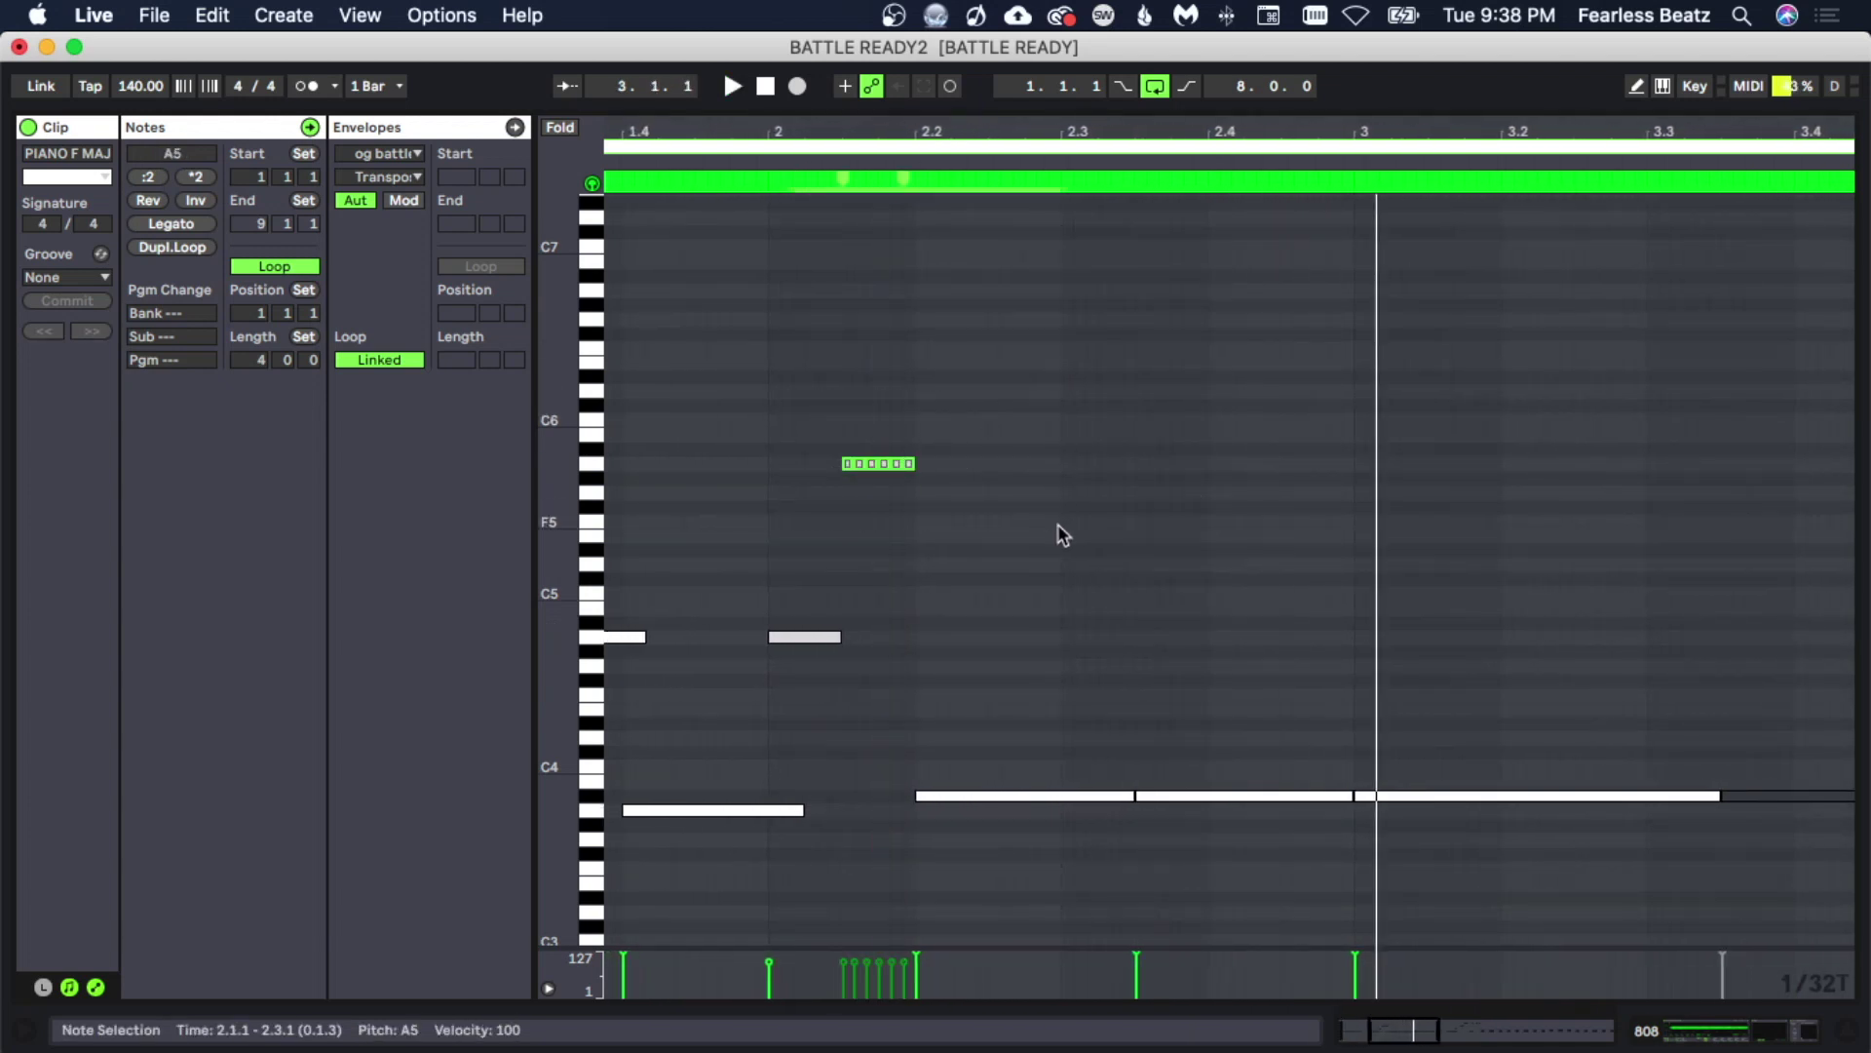
{"action": "key", "text": "space"}
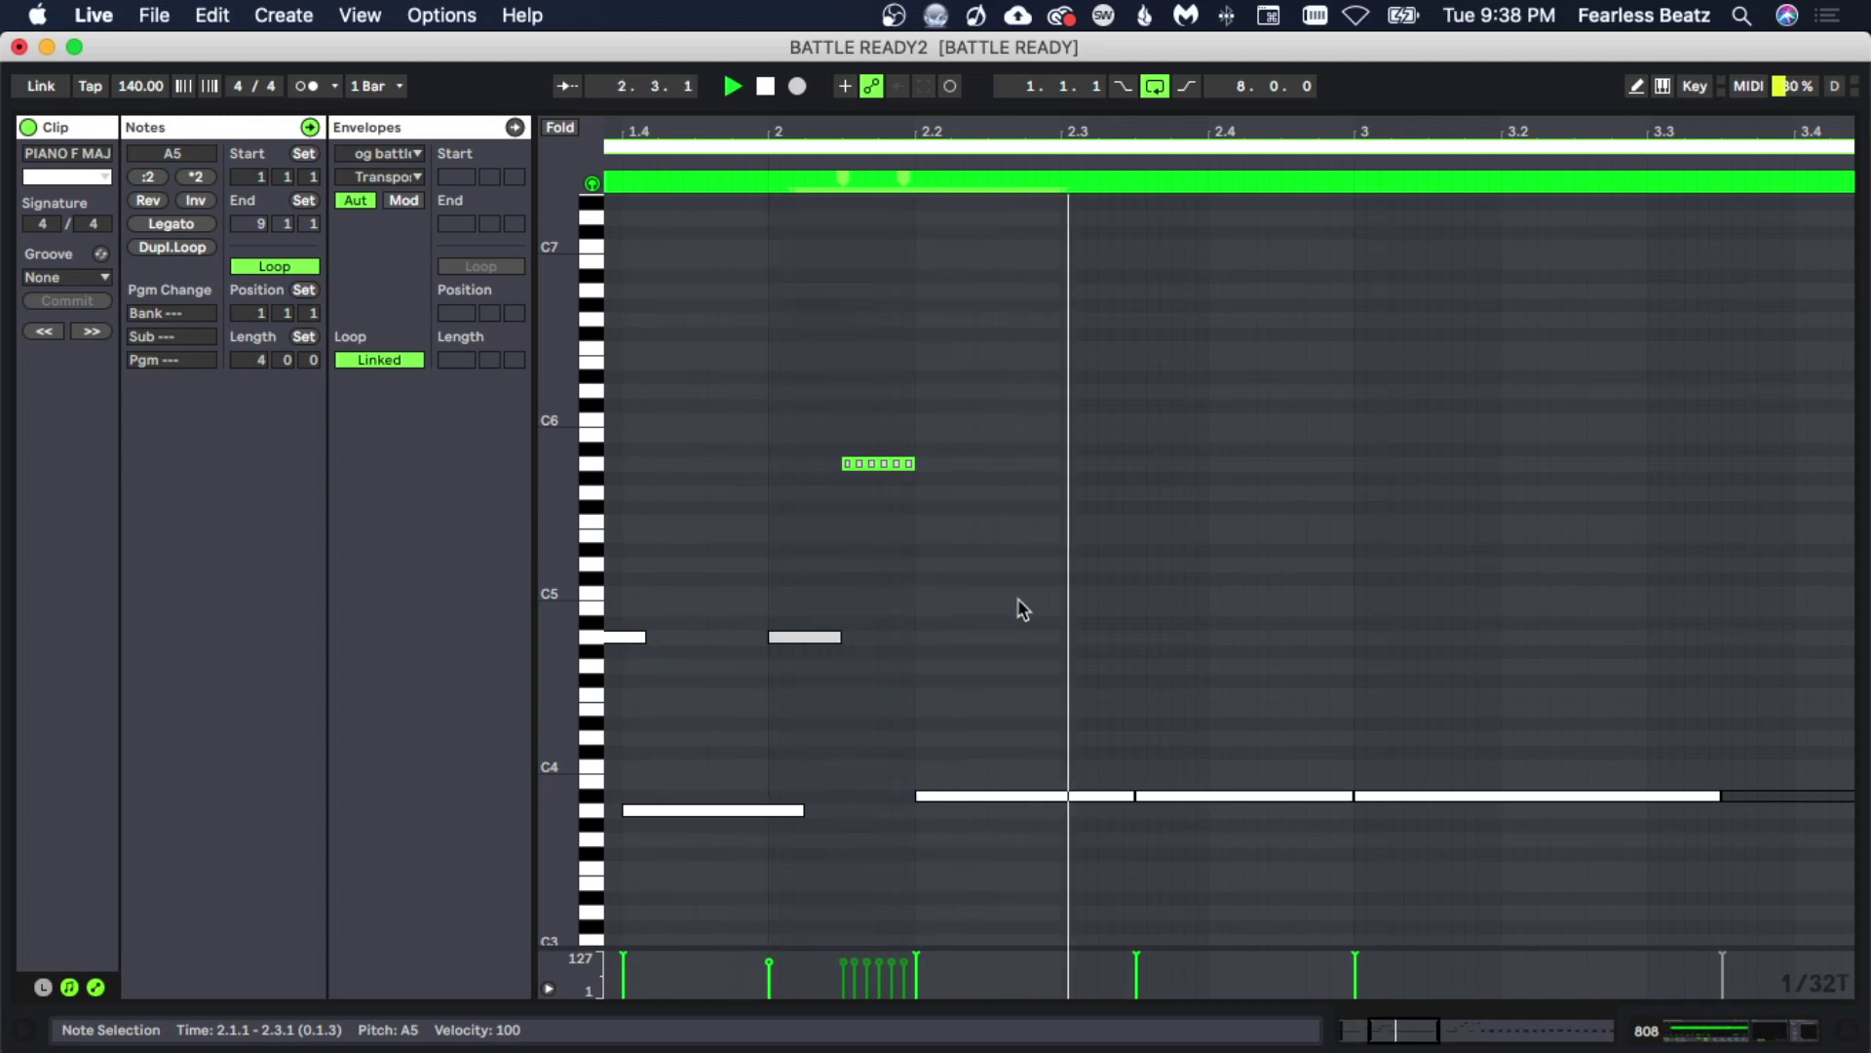
{"action": "left_click_drag", "start_coordinate": [875, 460], "coordinate": [1240, 472]}
{"action": "key", "text": "space"}
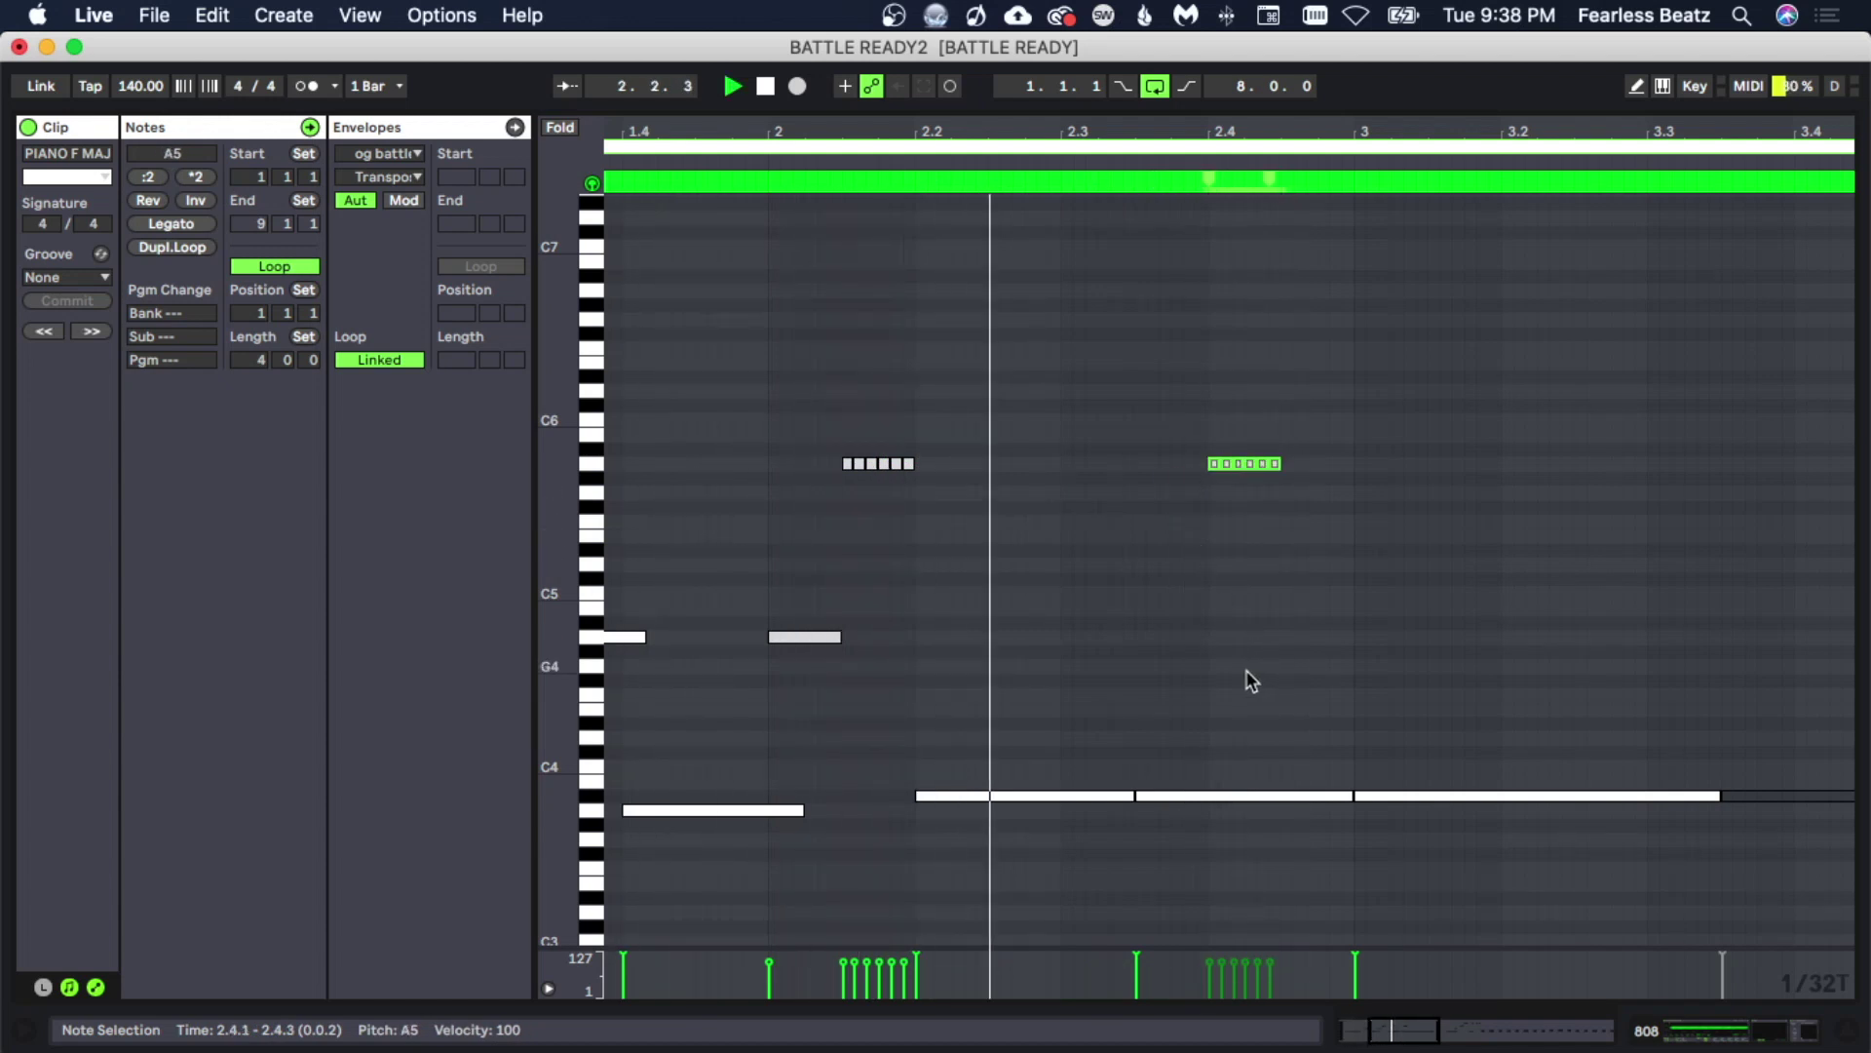
{"action": "key", "text": "space"}
Duplicate the A5 roll to 2.4.3 and turn the one at 2.4.1 into a single note ending at 2.4.3.
{"action": "key", "text": "super+d"}
{"action": "left_click_drag", "start_coordinate": [1214, 463], "coordinate": [1280, 462]}
Shorten the A#3 note that starts at 2.3.3 so it ends just after 2.4.1, and play the loop.
{"action": "left_click_drag", "start_coordinate": [1348, 793], "coordinate": [1230, 753]}
{"action": "key", "text": "space"}
{"action": "left_click", "coordinate": [1282, 775]}
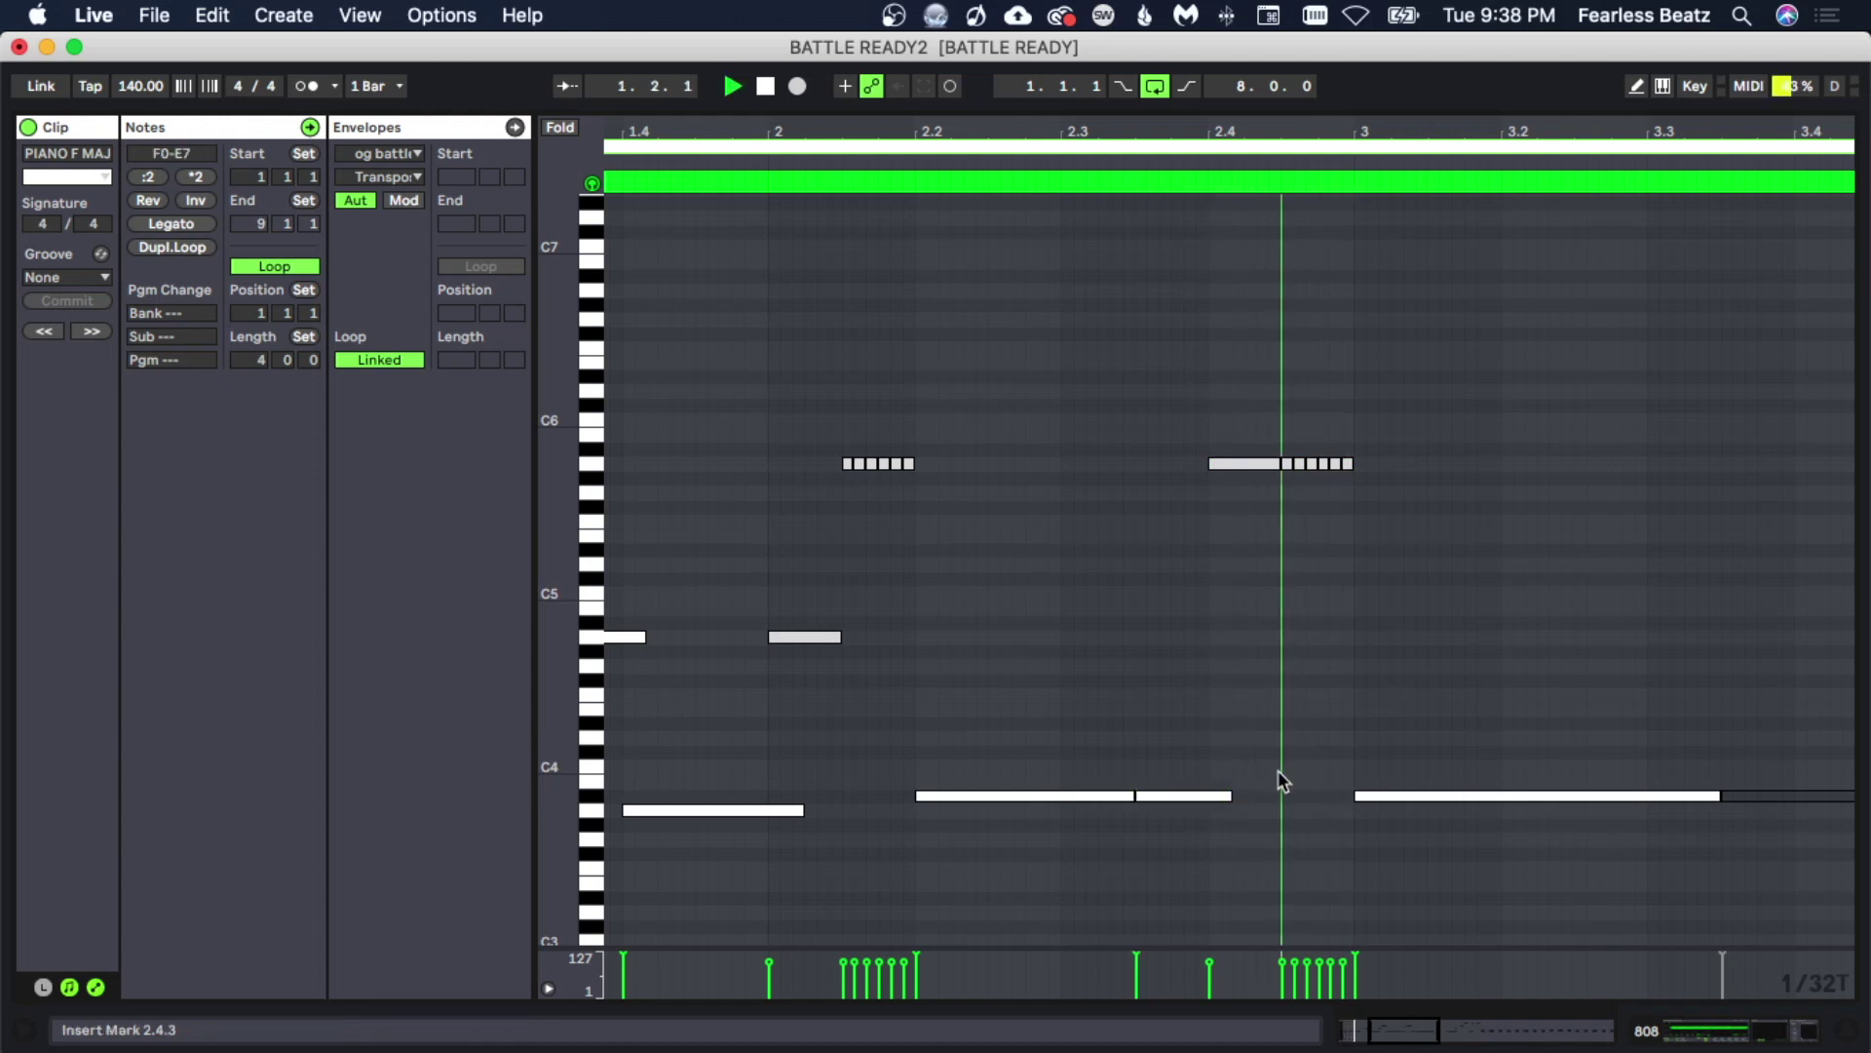
{"action": "scroll", "coordinate": [1457, 243], "scroll_direction": "down", "scroll_amount": 3}
{"action": "scroll", "coordinate": [1228, 546], "scroll_direction": "up", "scroll_amount": 3}
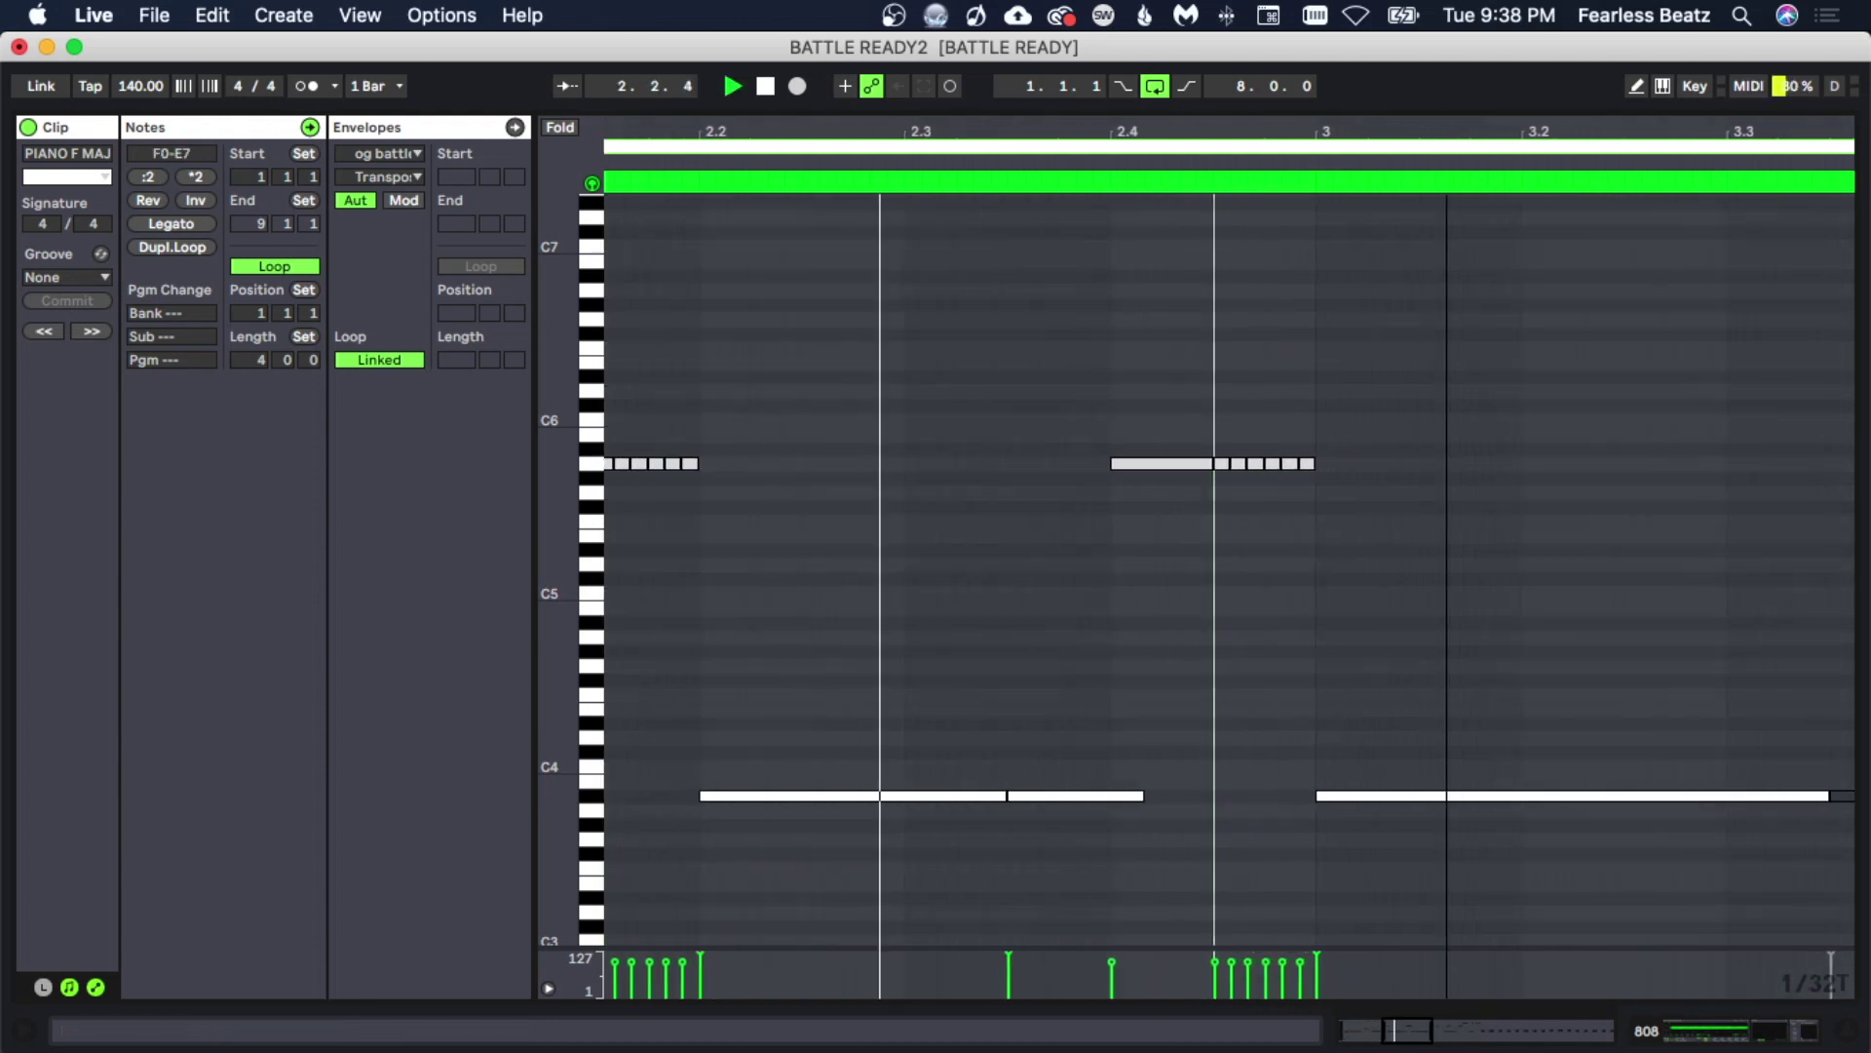
{"action": "scroll", "coordinate": [1225, 468], "scroll_direction": "up", "scroll_amount": 2}
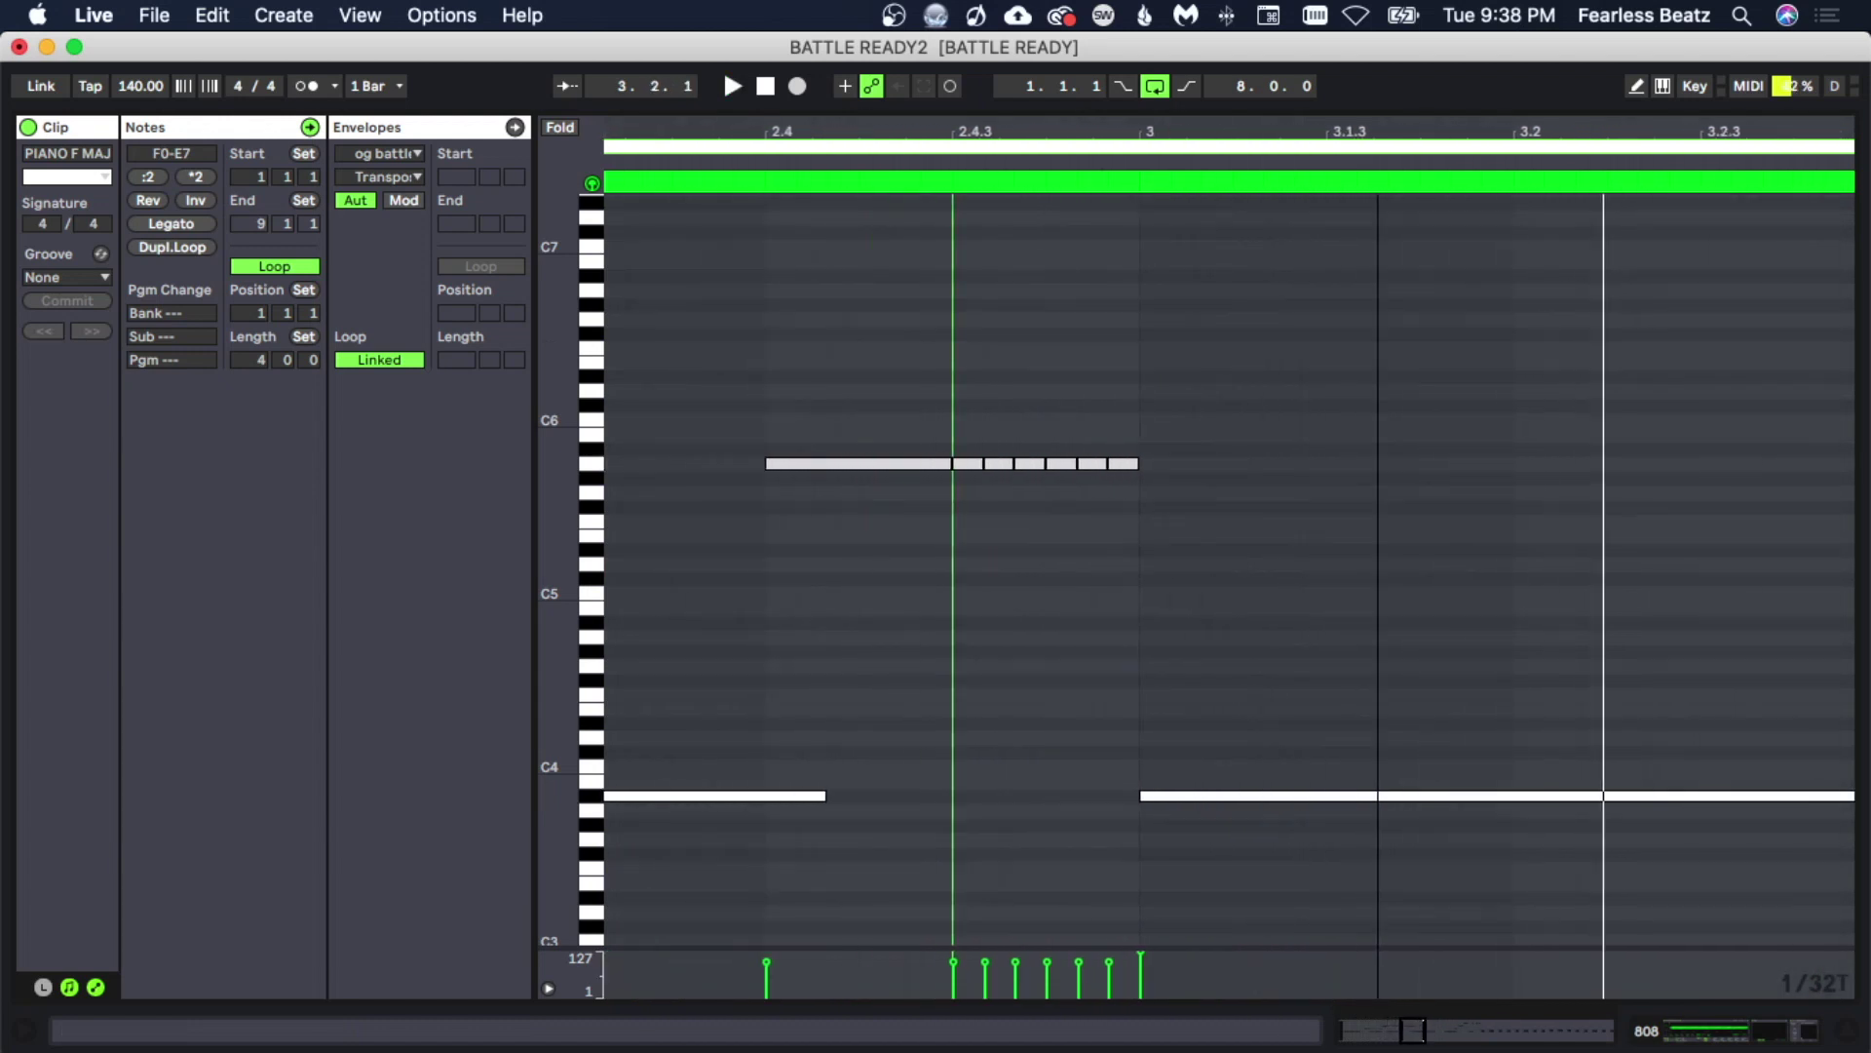
Raise the roll from 2.4.3 to 3.1.1 by one octave to A6 and listen to the loop.
{"action": "left_click_drag", "start_coordinate": [1010, 419], "coordinate": [1201, 526]}
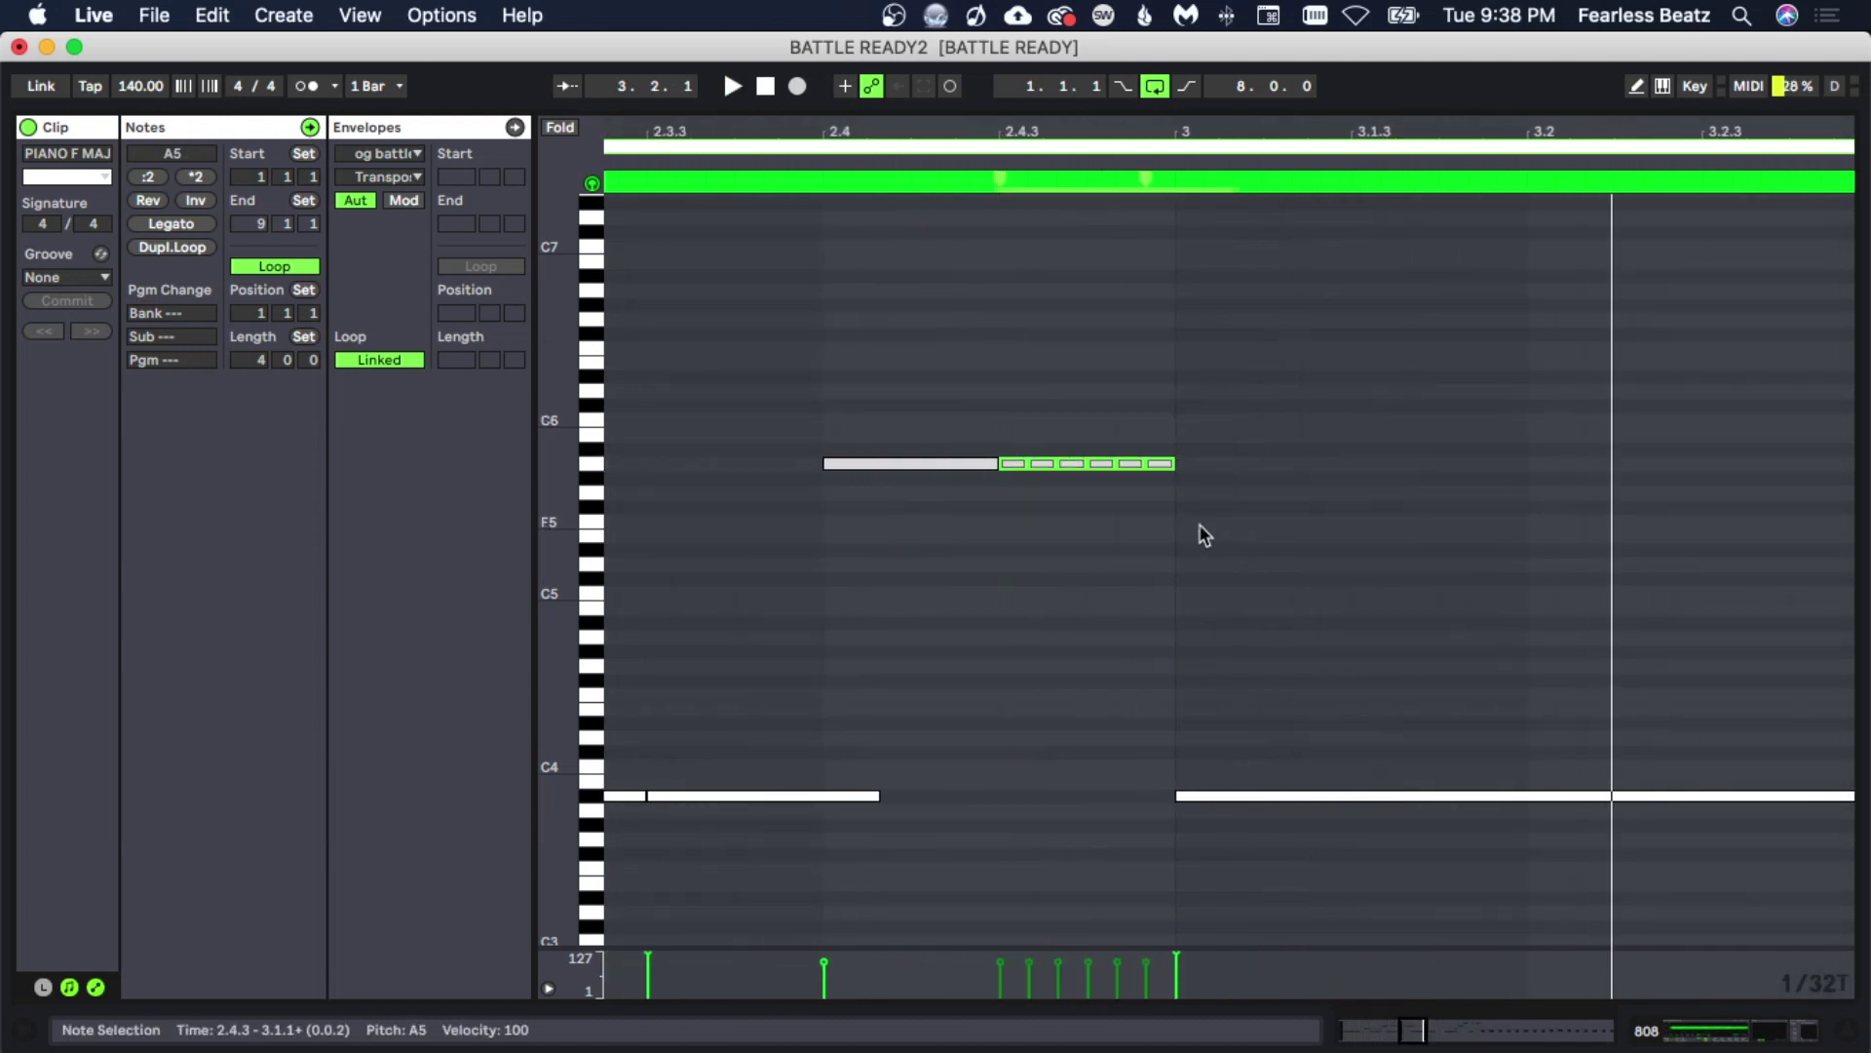
{"action": "key", "text": "shift+Up"}
{"action": "left_click", "coordinate": [1027, 563]}
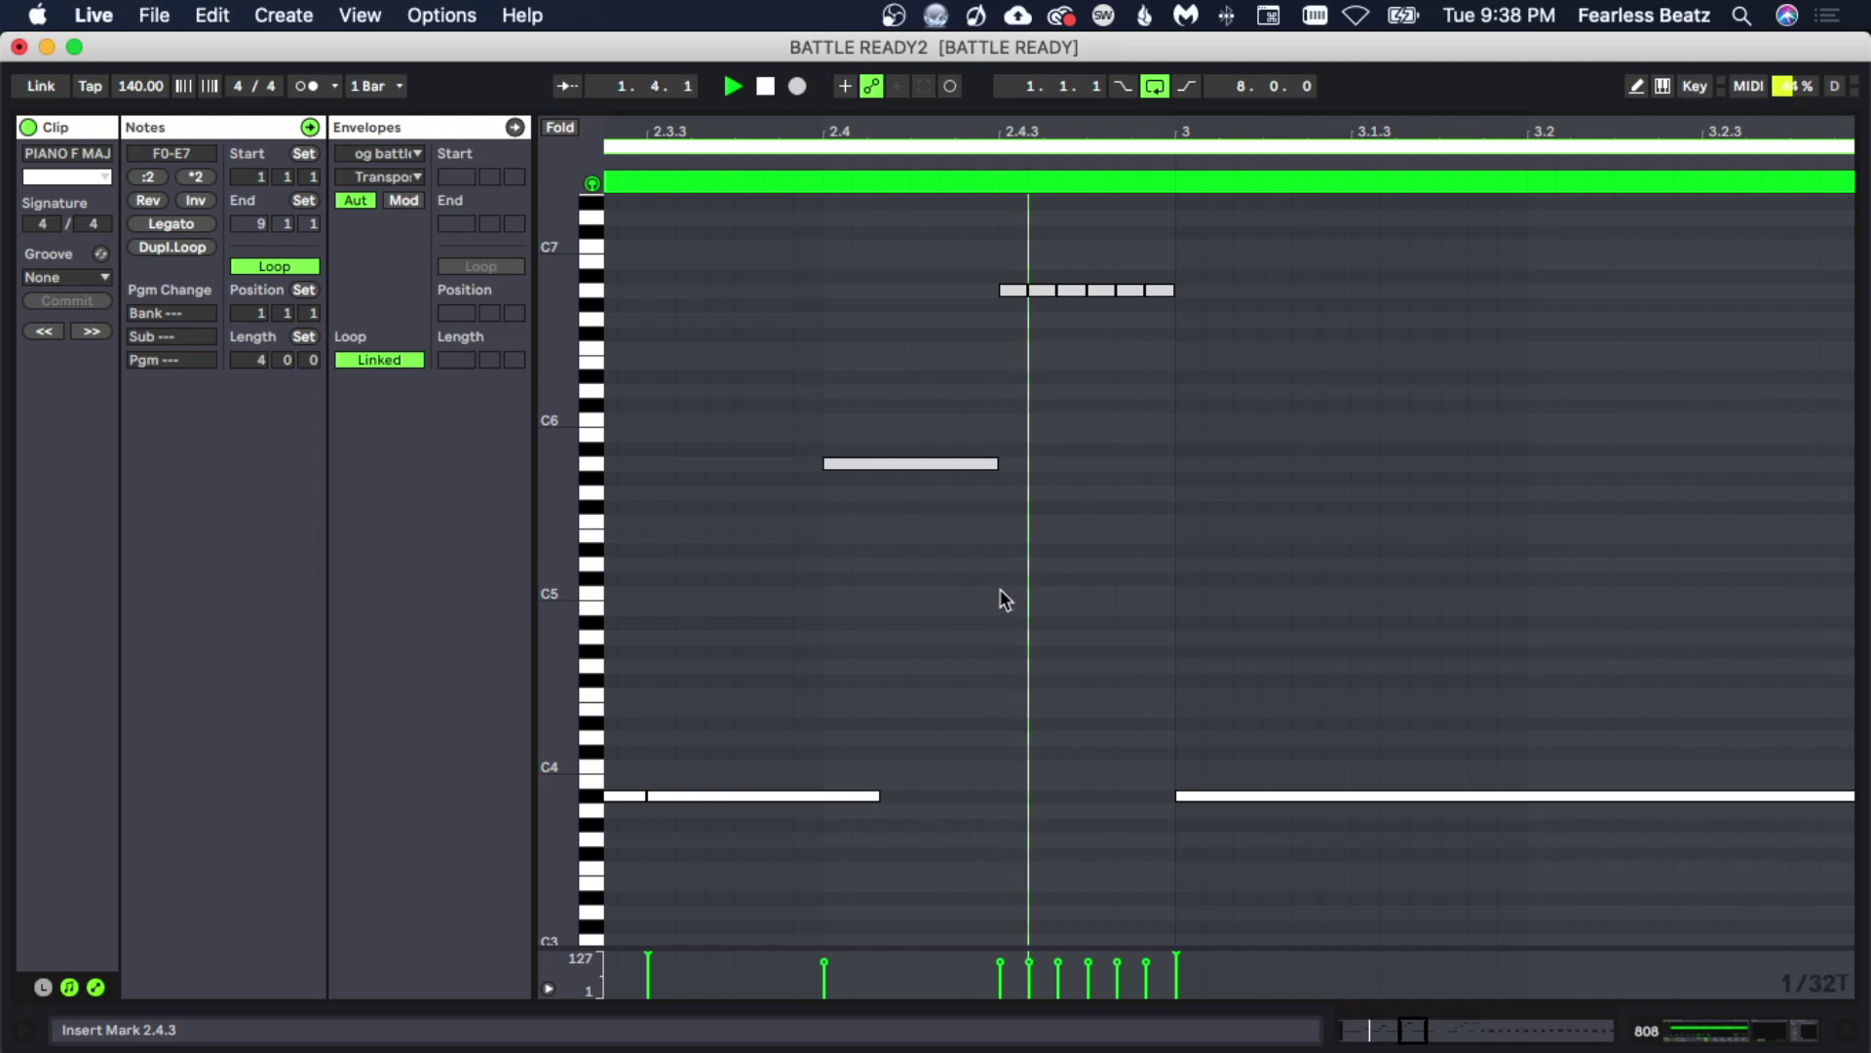
{"action": "left_click", "coordinate": [999, 593]}
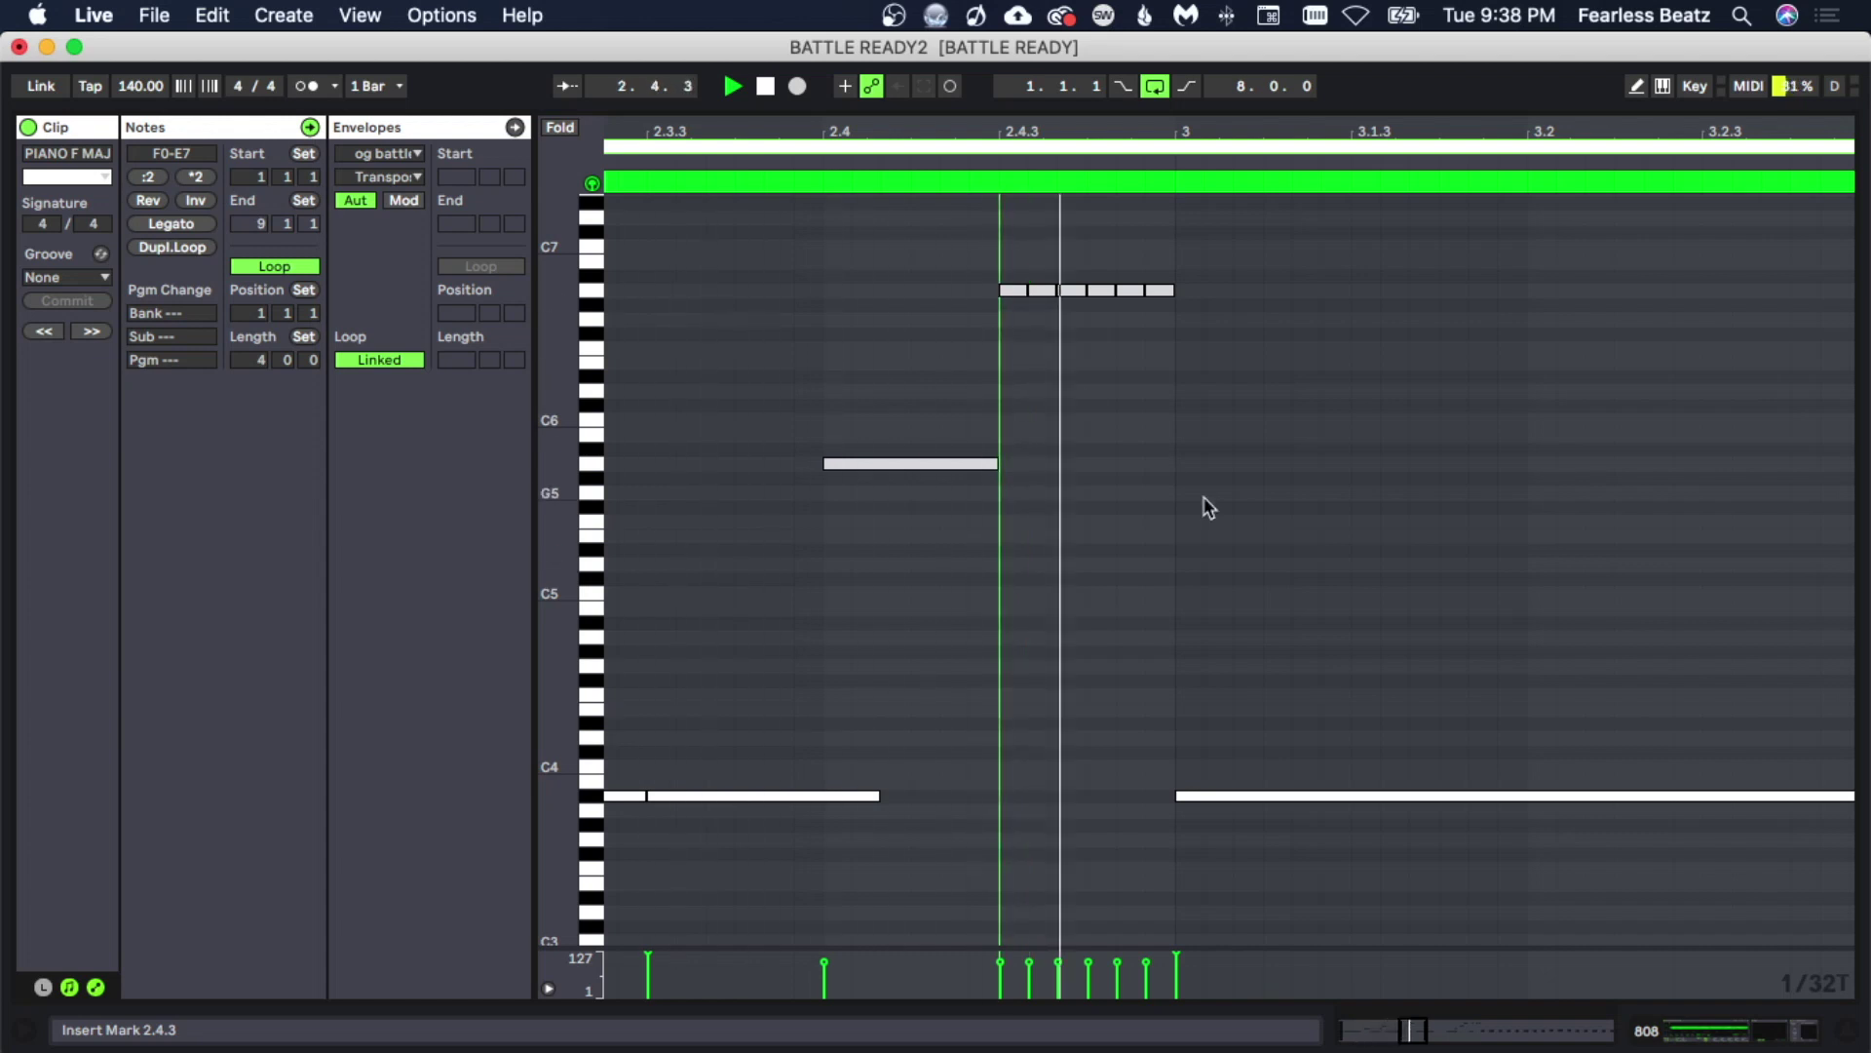
Shape the velocities of the A6 roll at 2.4.3 into a rising ramp and play the loop.
{"action": "key", "text": "space"}
{"action": "key", "text": "space"}
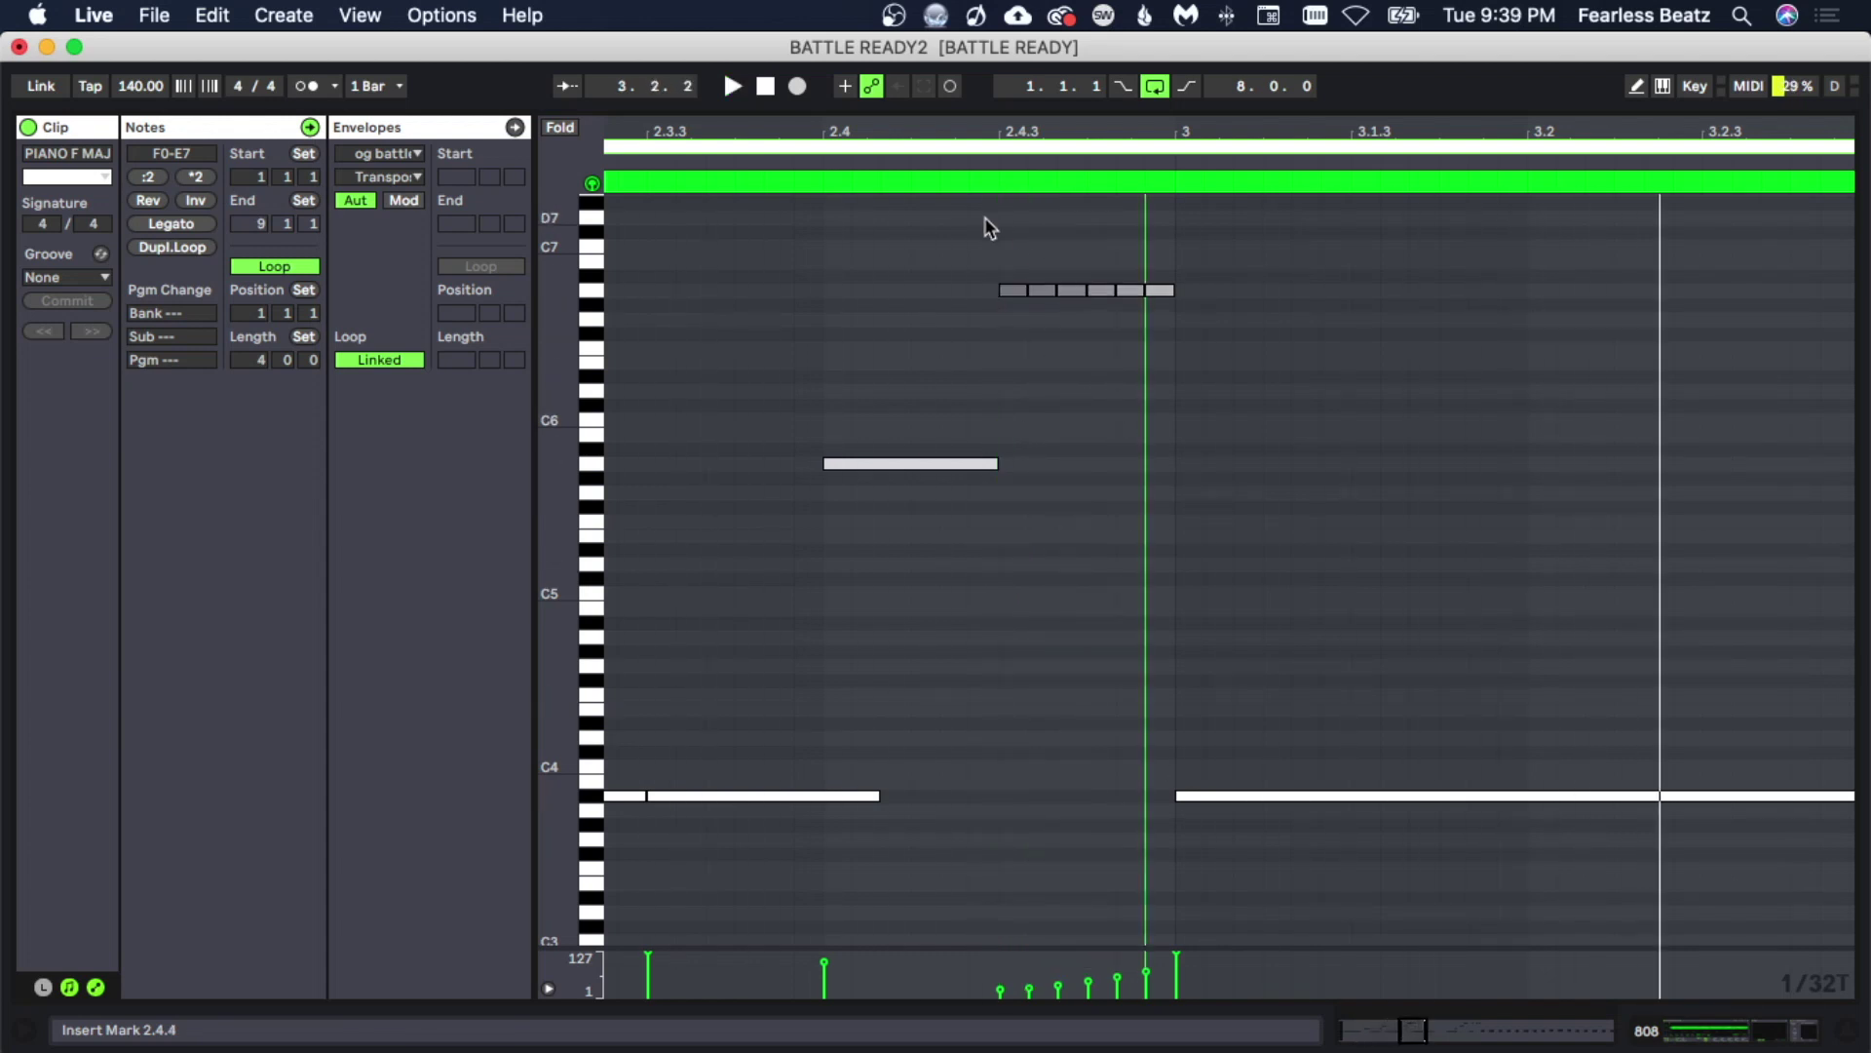
{"action": "left_click_drag", "start_coordinate": [985, 232], "coordinate": [1146, 332]}
{"action": "left_click", "coordinate": [1128, 400]}
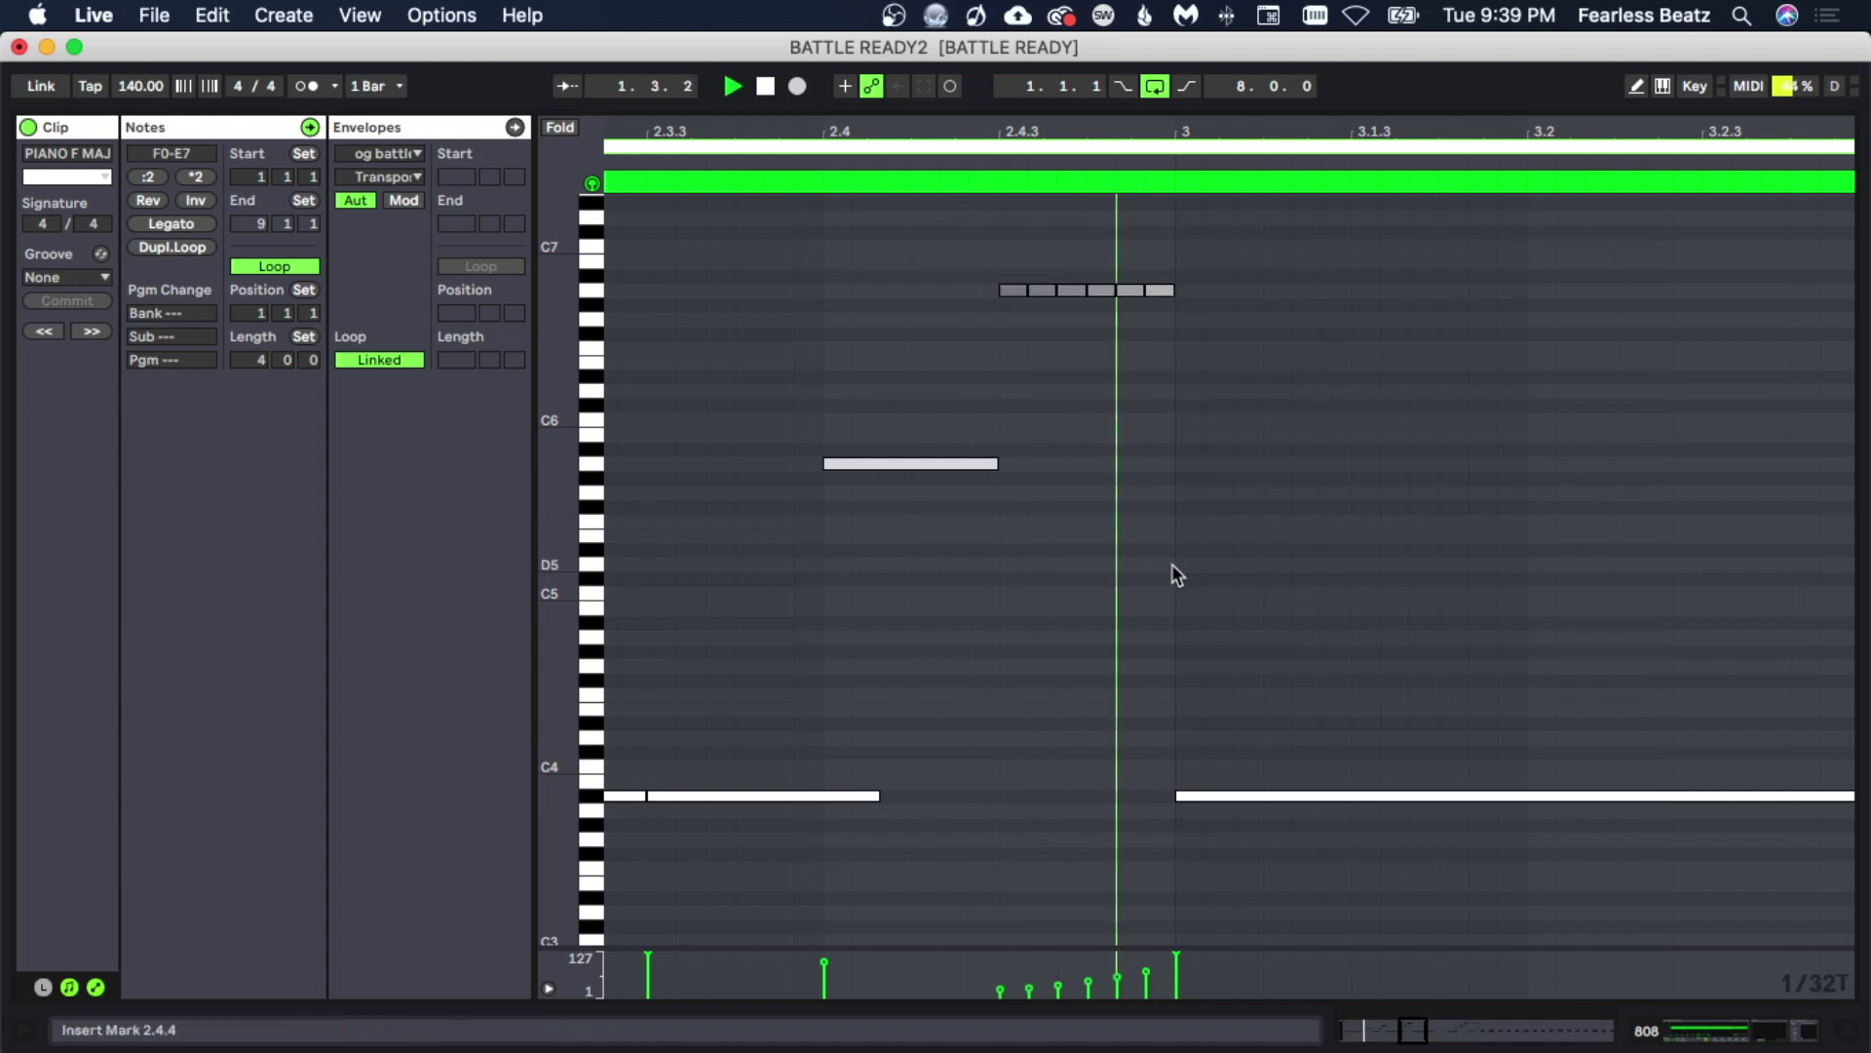
{"action": "left_click_drag", "start_coordinate": [1211, 133], "coordinate": [1212, 34]}
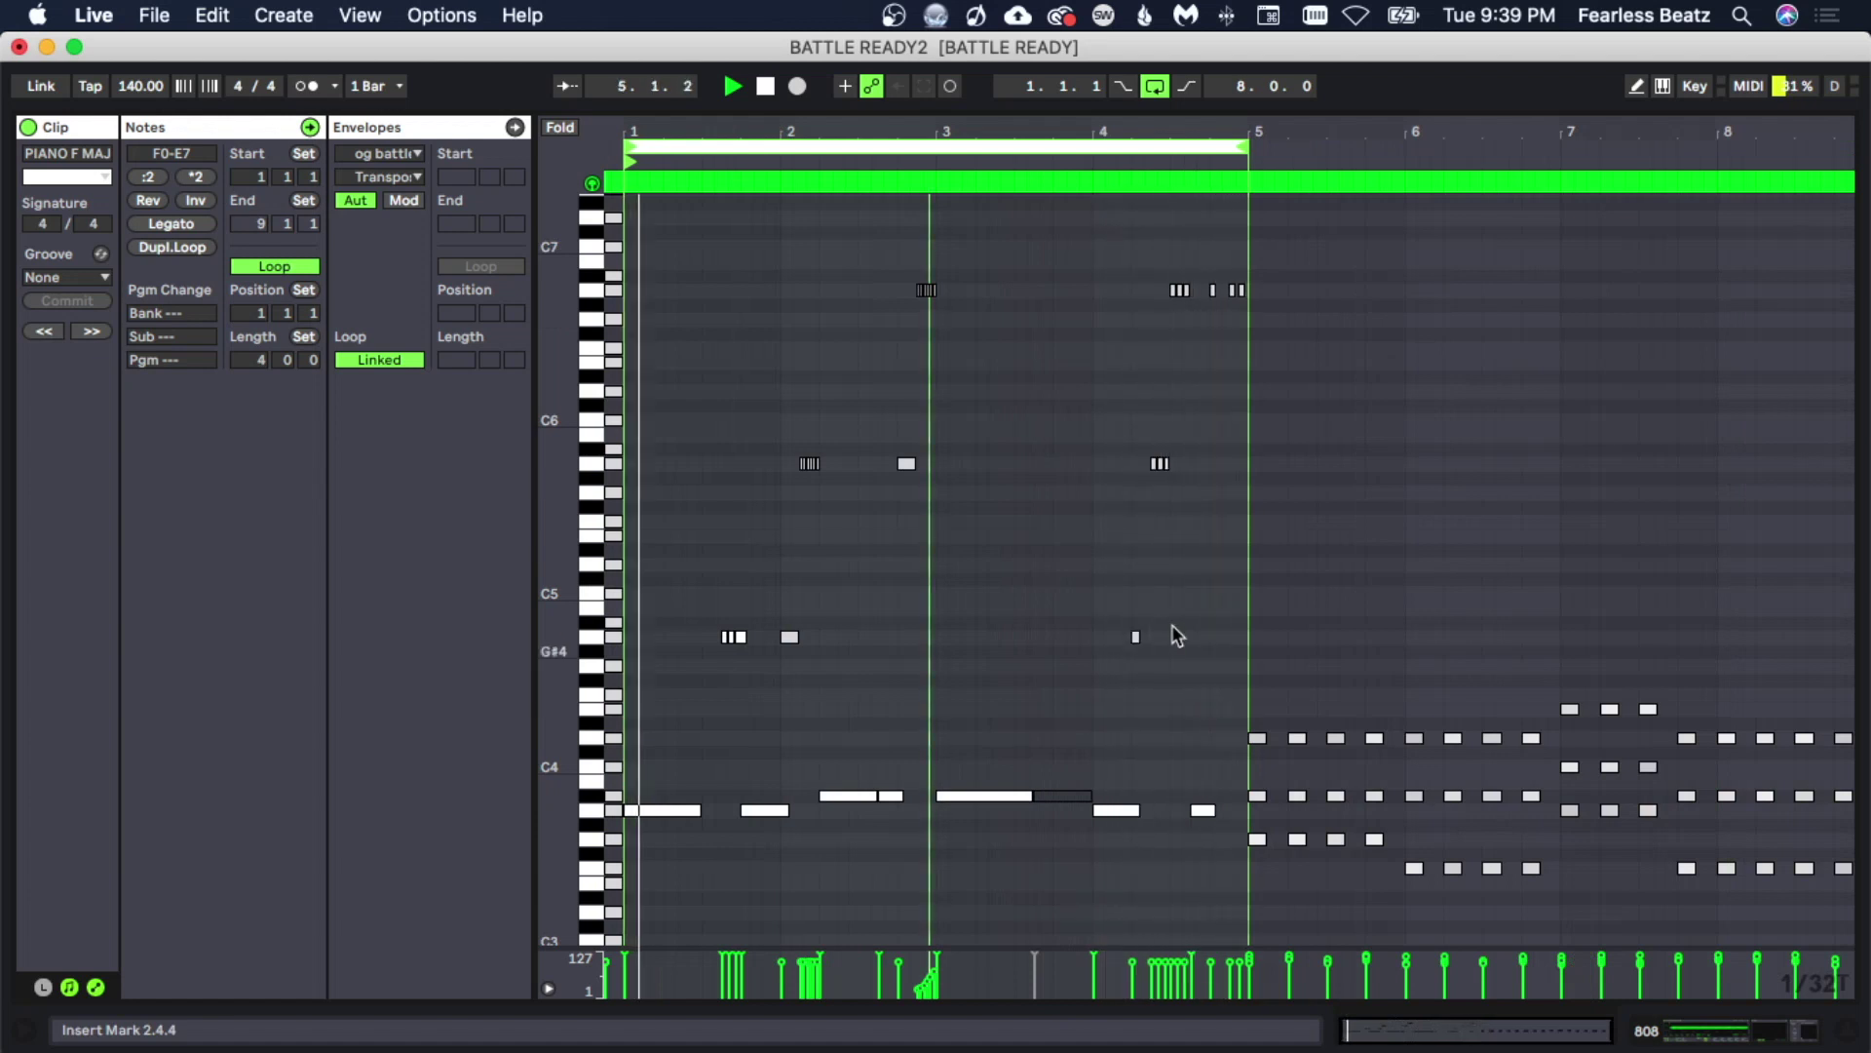
{"action": "left_click", "coordinate": [1096, 454]}
{"action": "left_click_drag", "start_coordinate": [1171, 247], "coordinate": [1259, 348]}
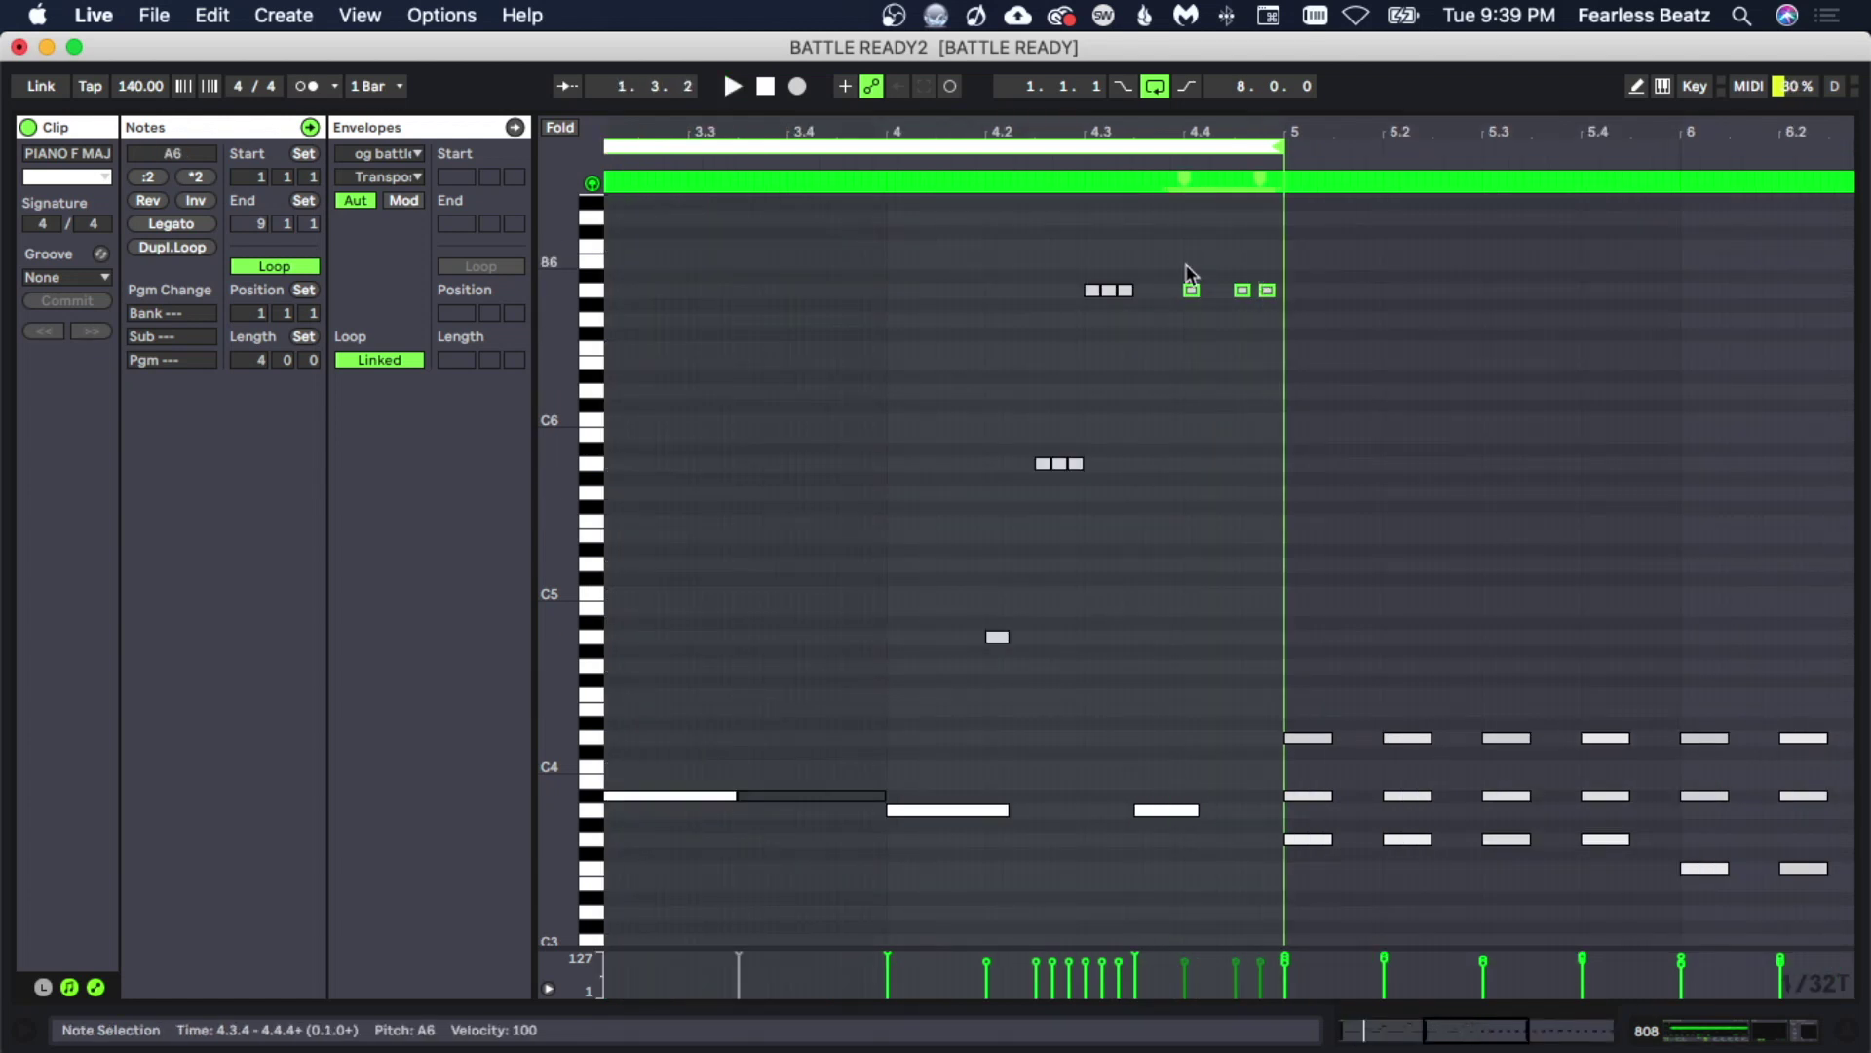
{"action": "left_click_drag", "start_coordinate": [1206, 131], "coordinate": [1206, 58]}
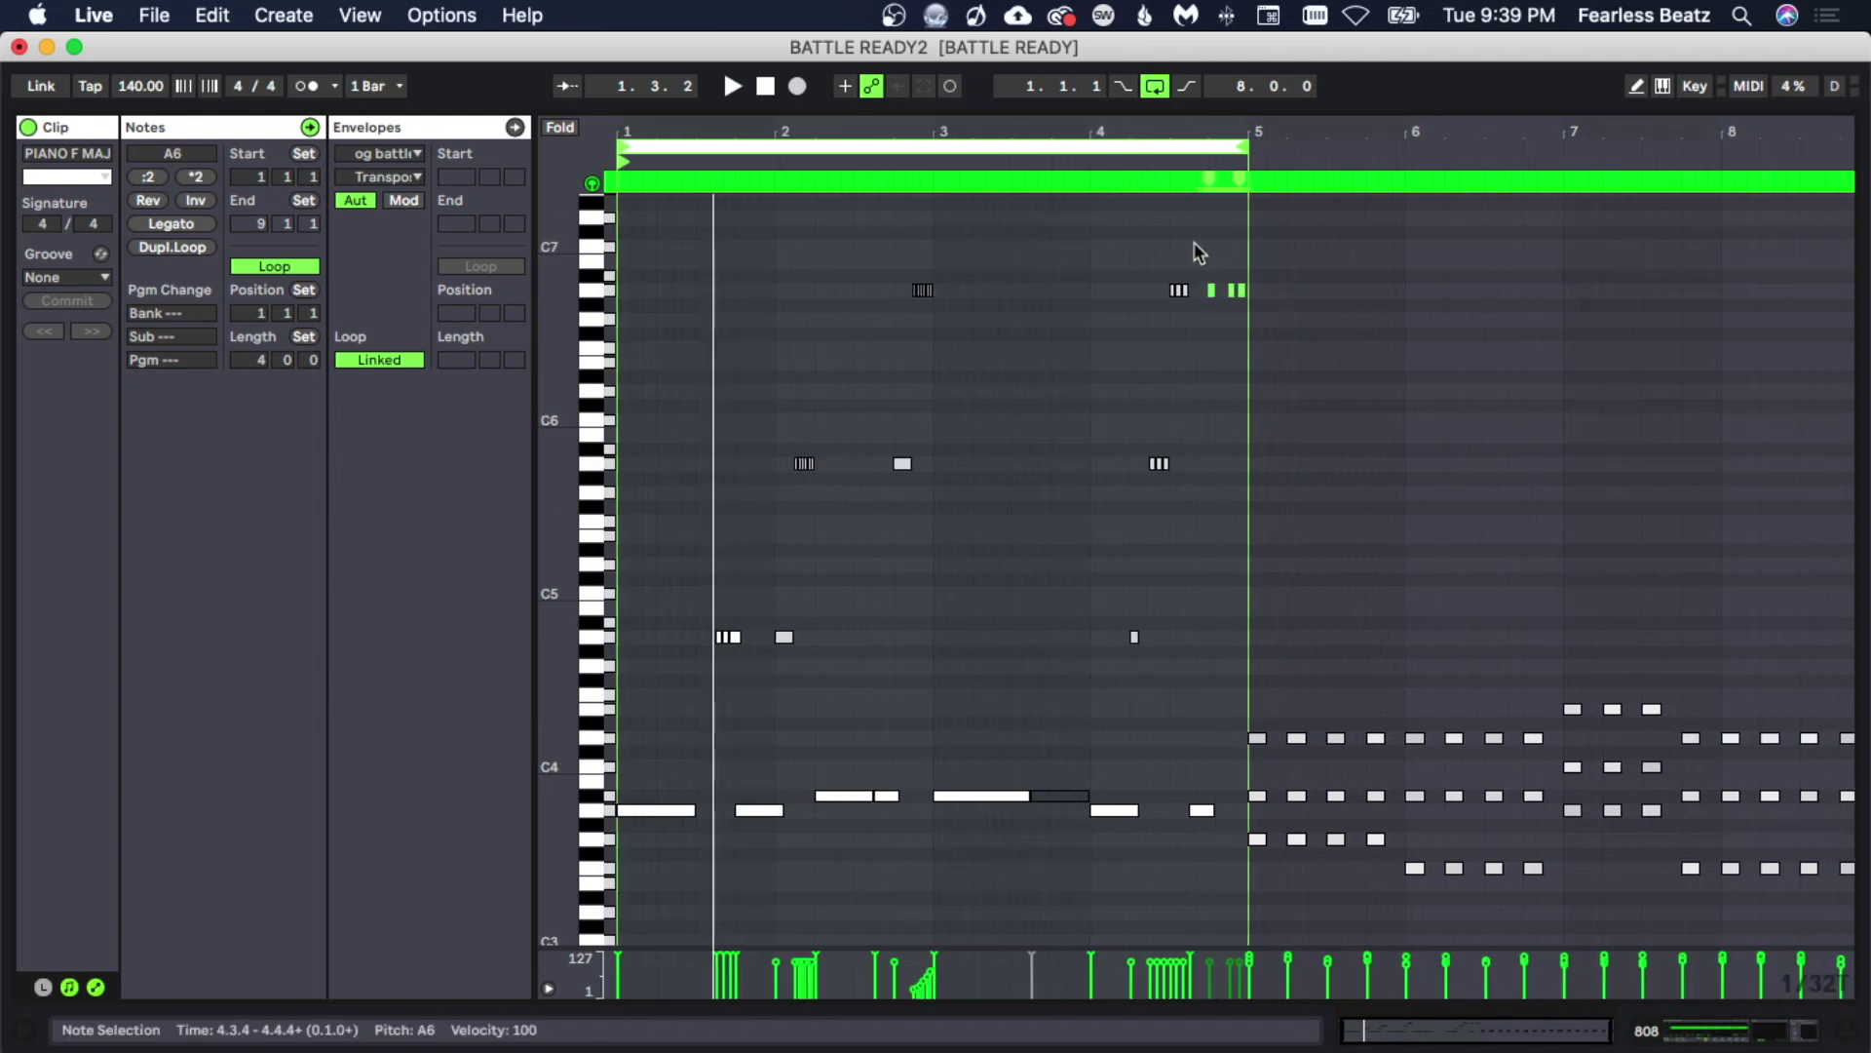
{"action": "left_click_drag", "start_coordinate": [1195, 244], "coordinate": [1299, 370]}
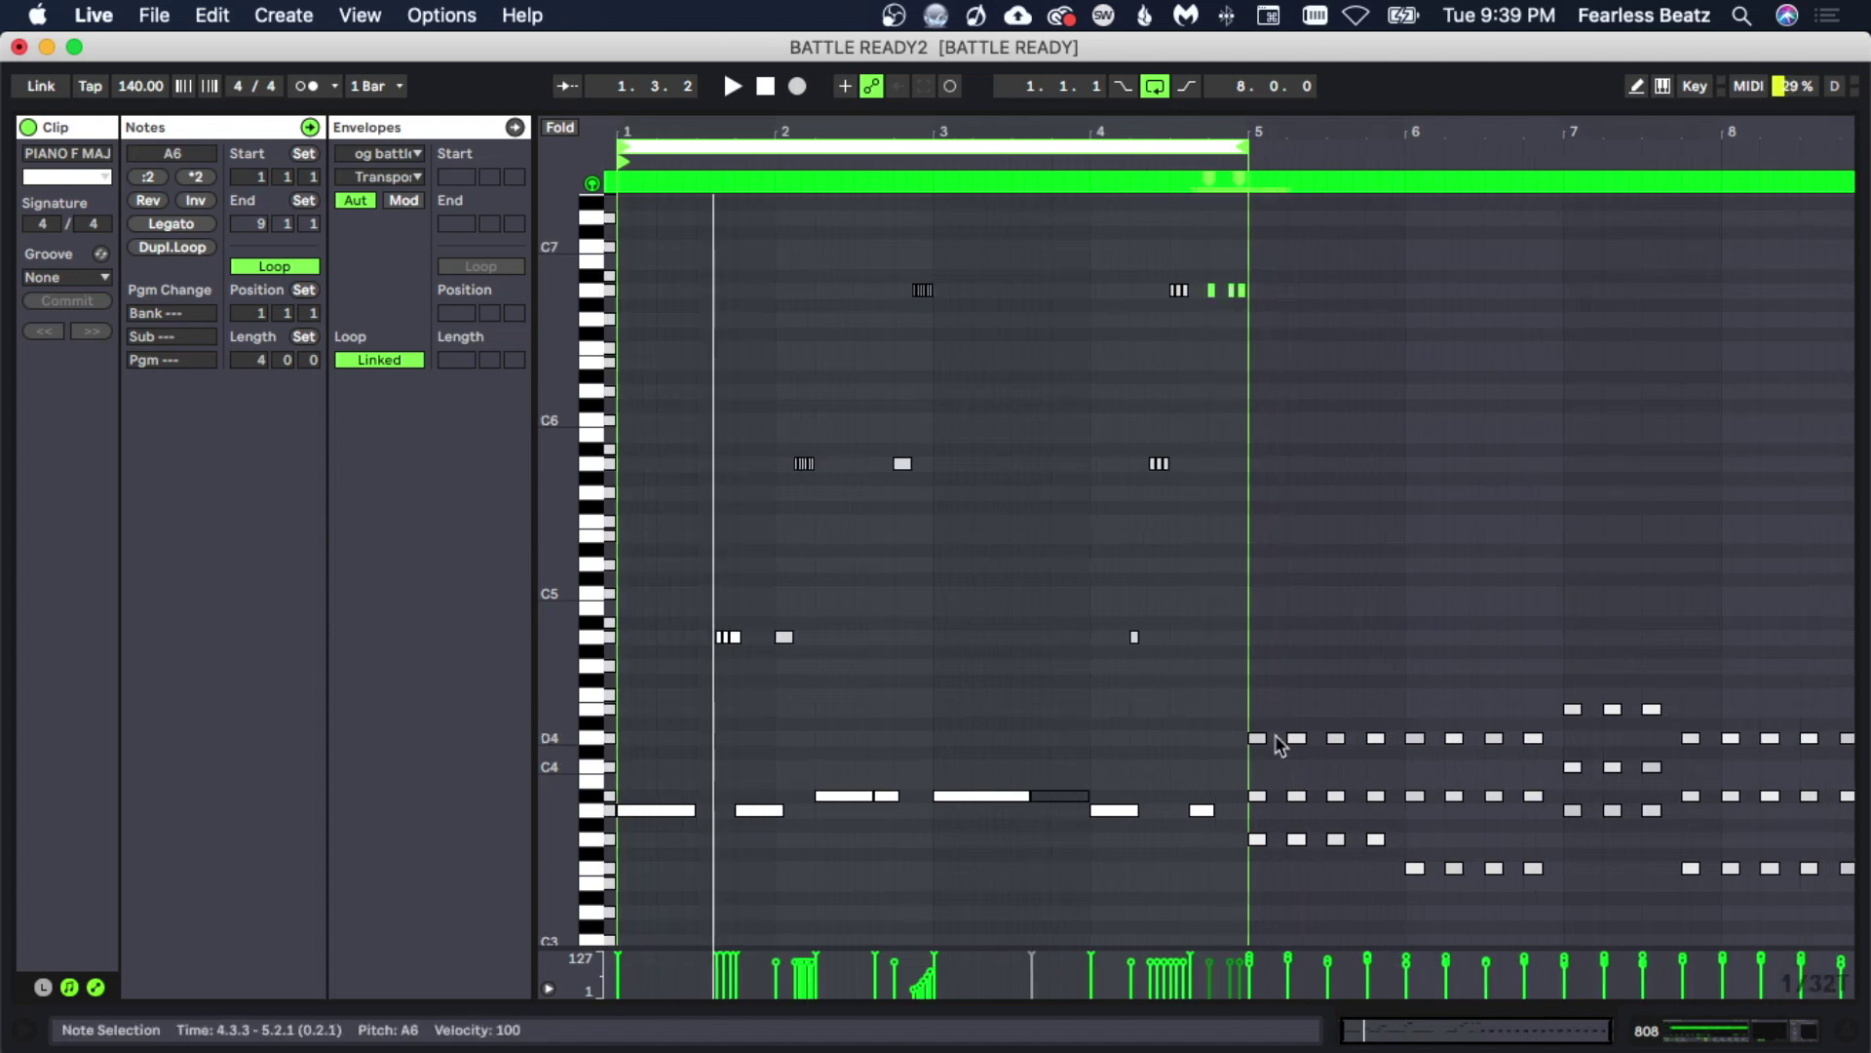
{"action": "left_click_drag", "start_coordinate": [1348, 126], "coordinate": [1349, 119]}
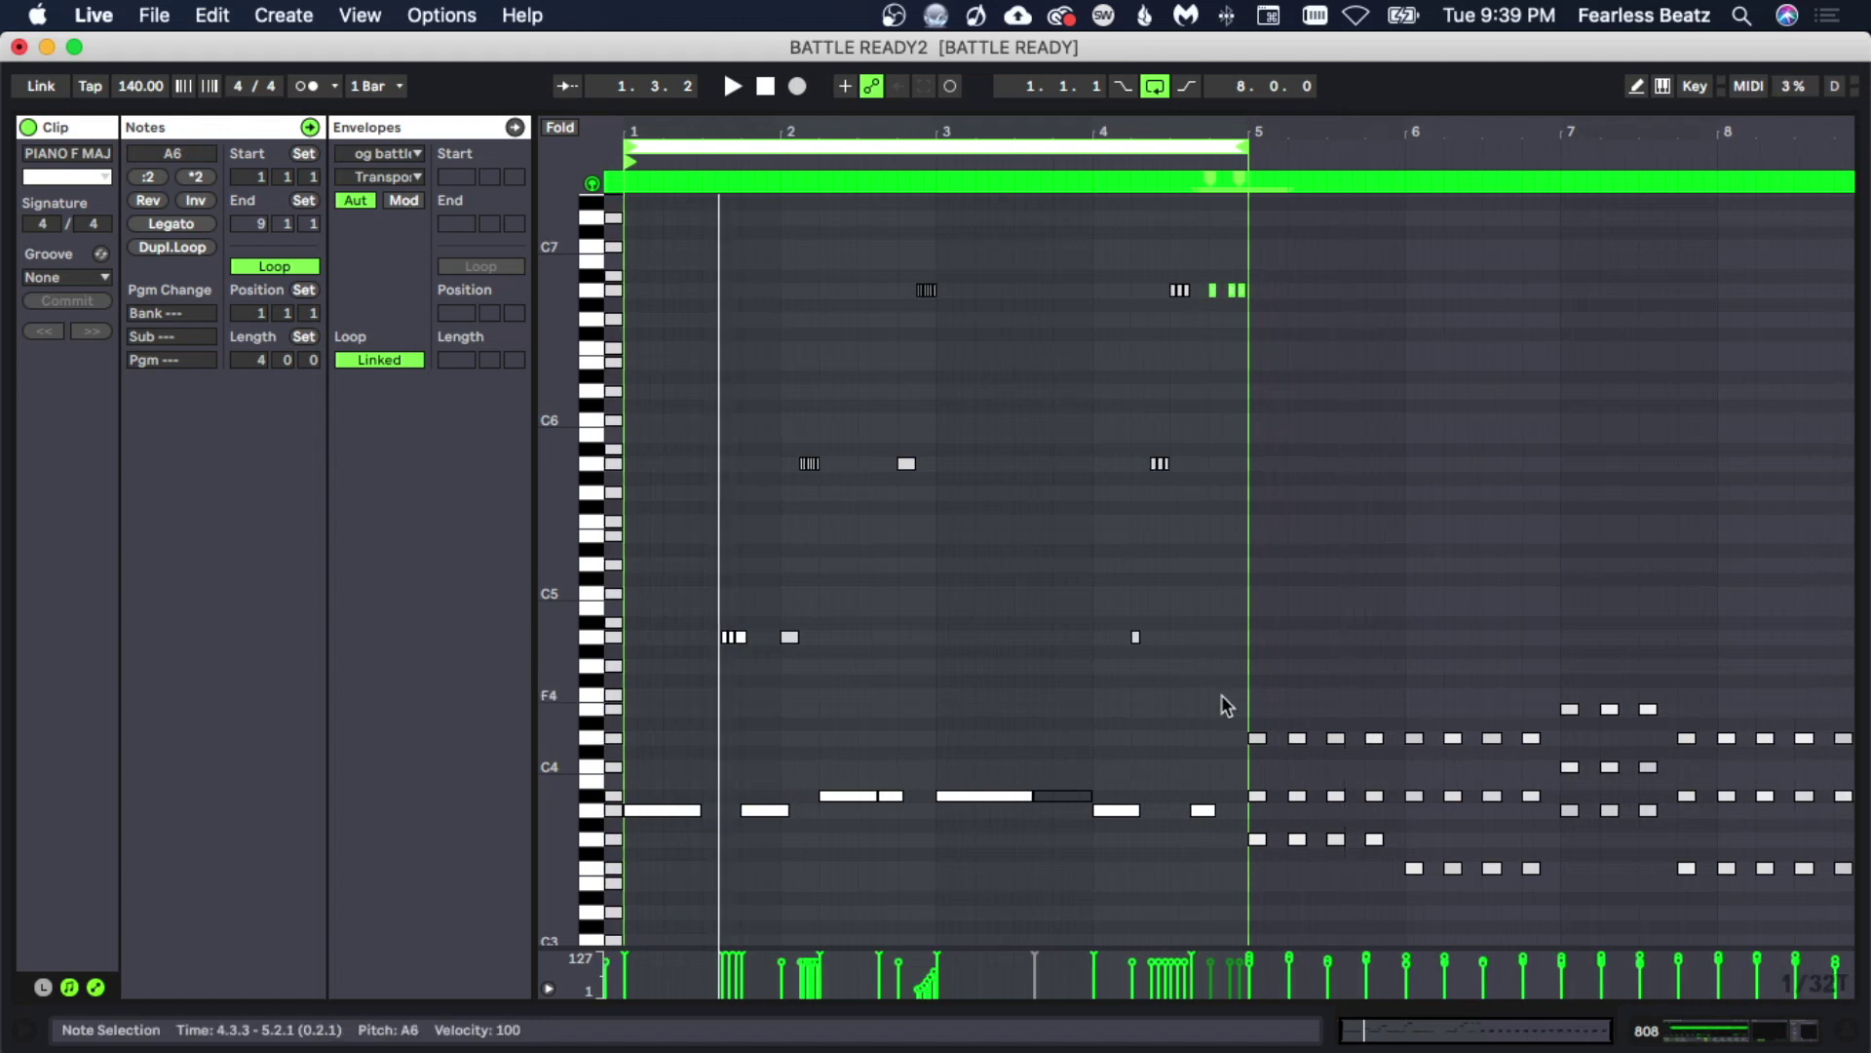
Delete all the piano chord notes from bar 5 onward.
{"action": "left_click_drag", "start_coordinate": [1254, 651], "coordinate": [1854, 911]}
{"action": "key", "text": "Delete"}
{"action": "scroll", "coordinate": [898, 488], "scroll_direction": "down", "scroll_amount": 1}
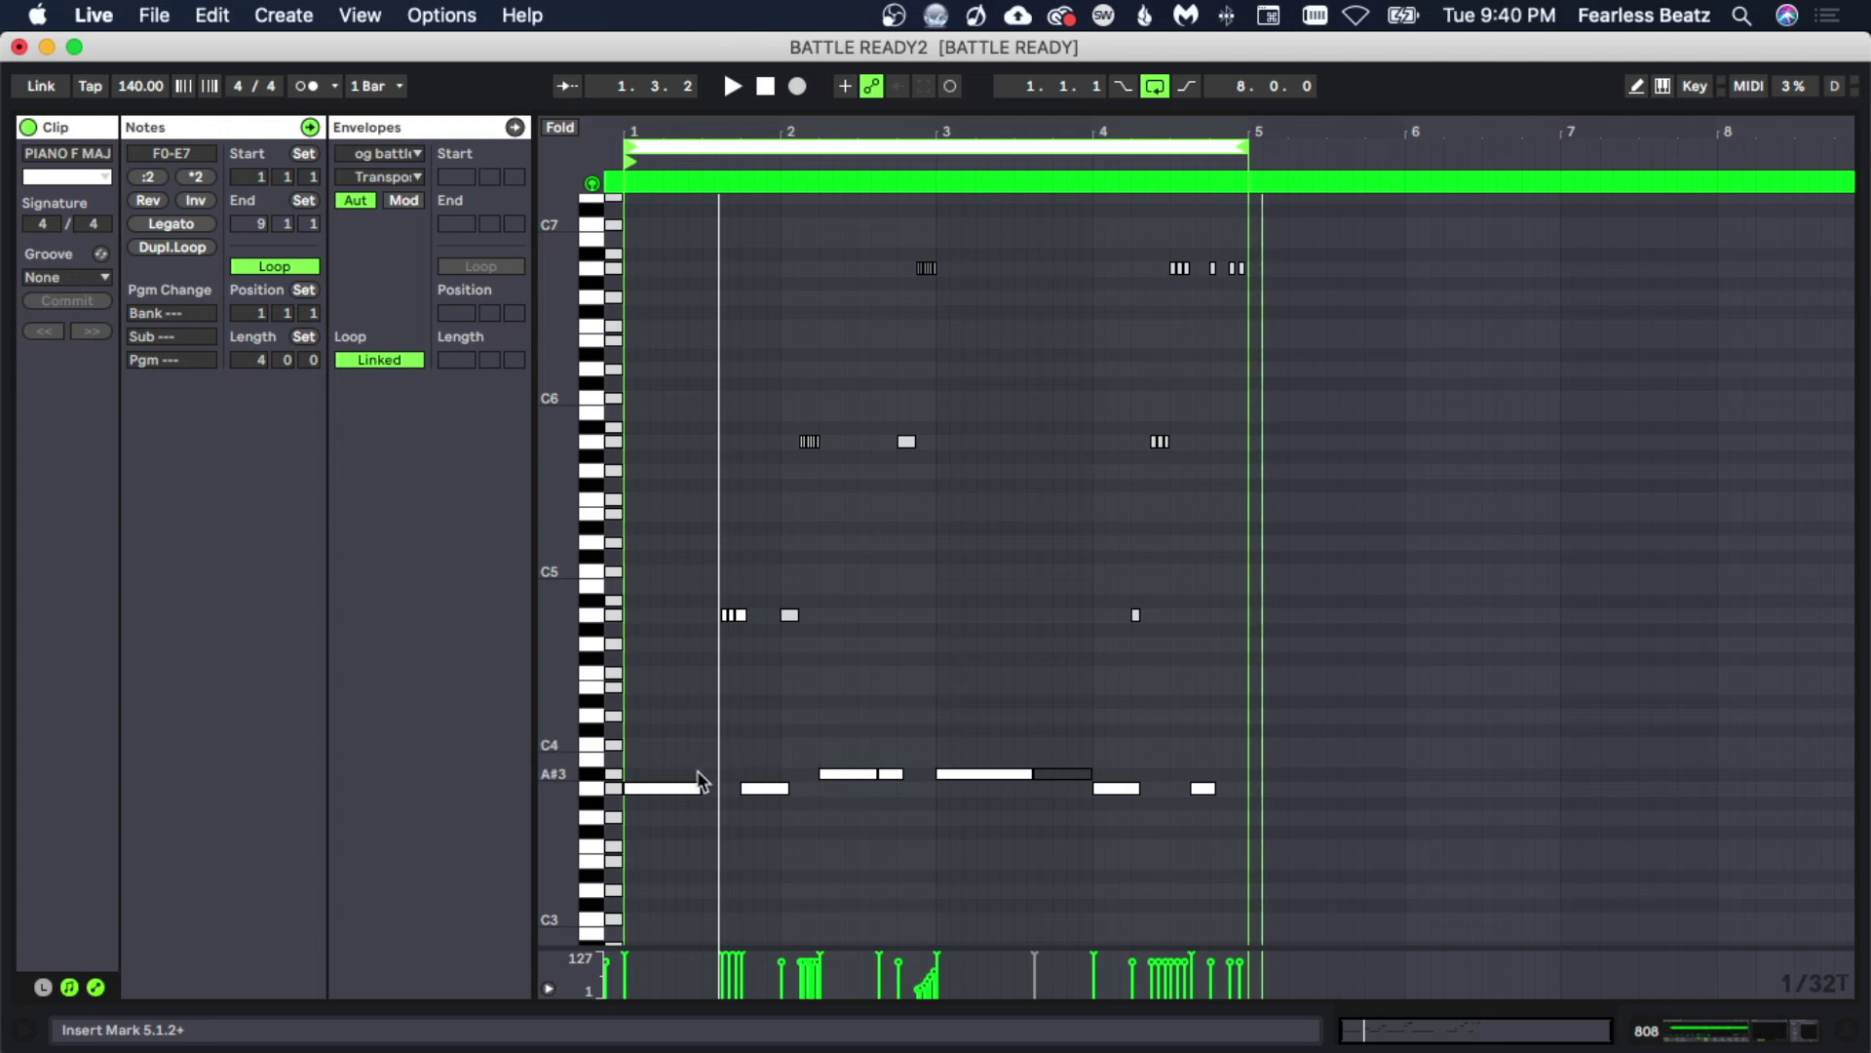
Move the A5 note at 2.4.1 up to A#5 and the roll at 2.4.3 up to A#6.
{"action": "left_click", "coordinate": [834, 776]}
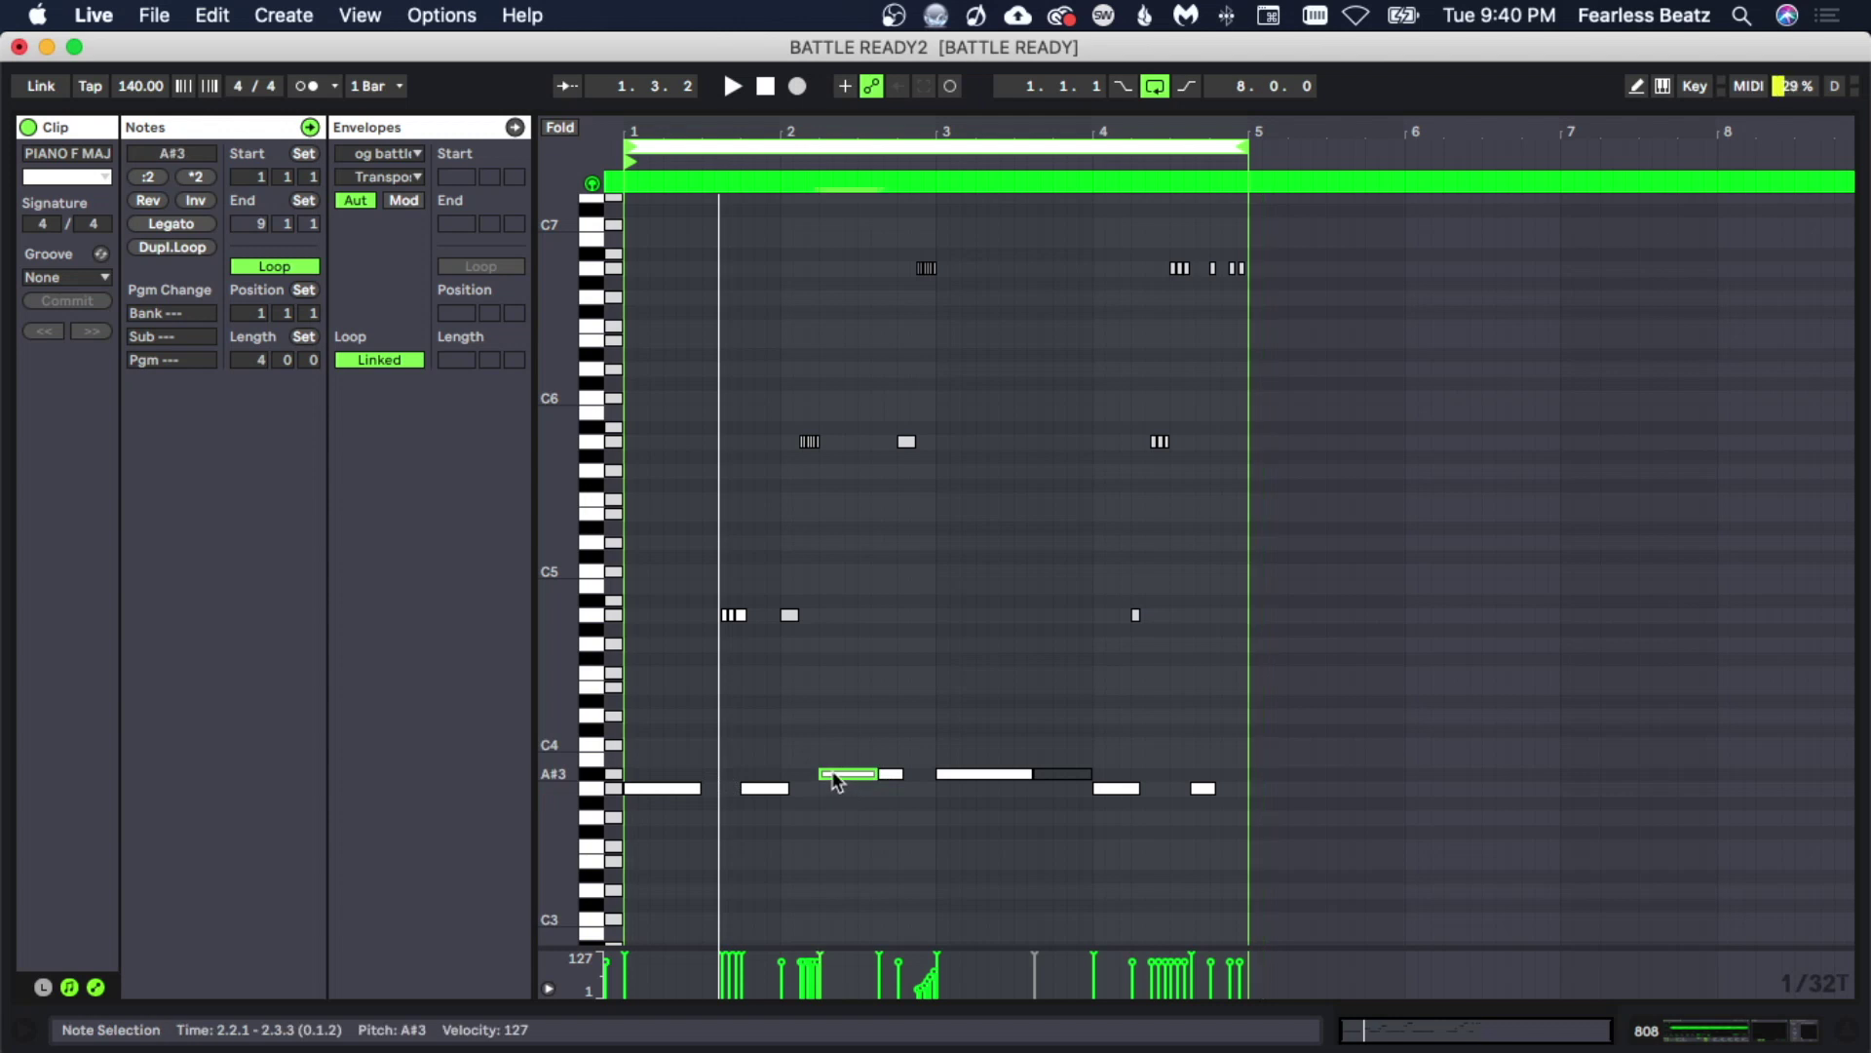
{"action": "left_click", "coordinate": [906, 442]}
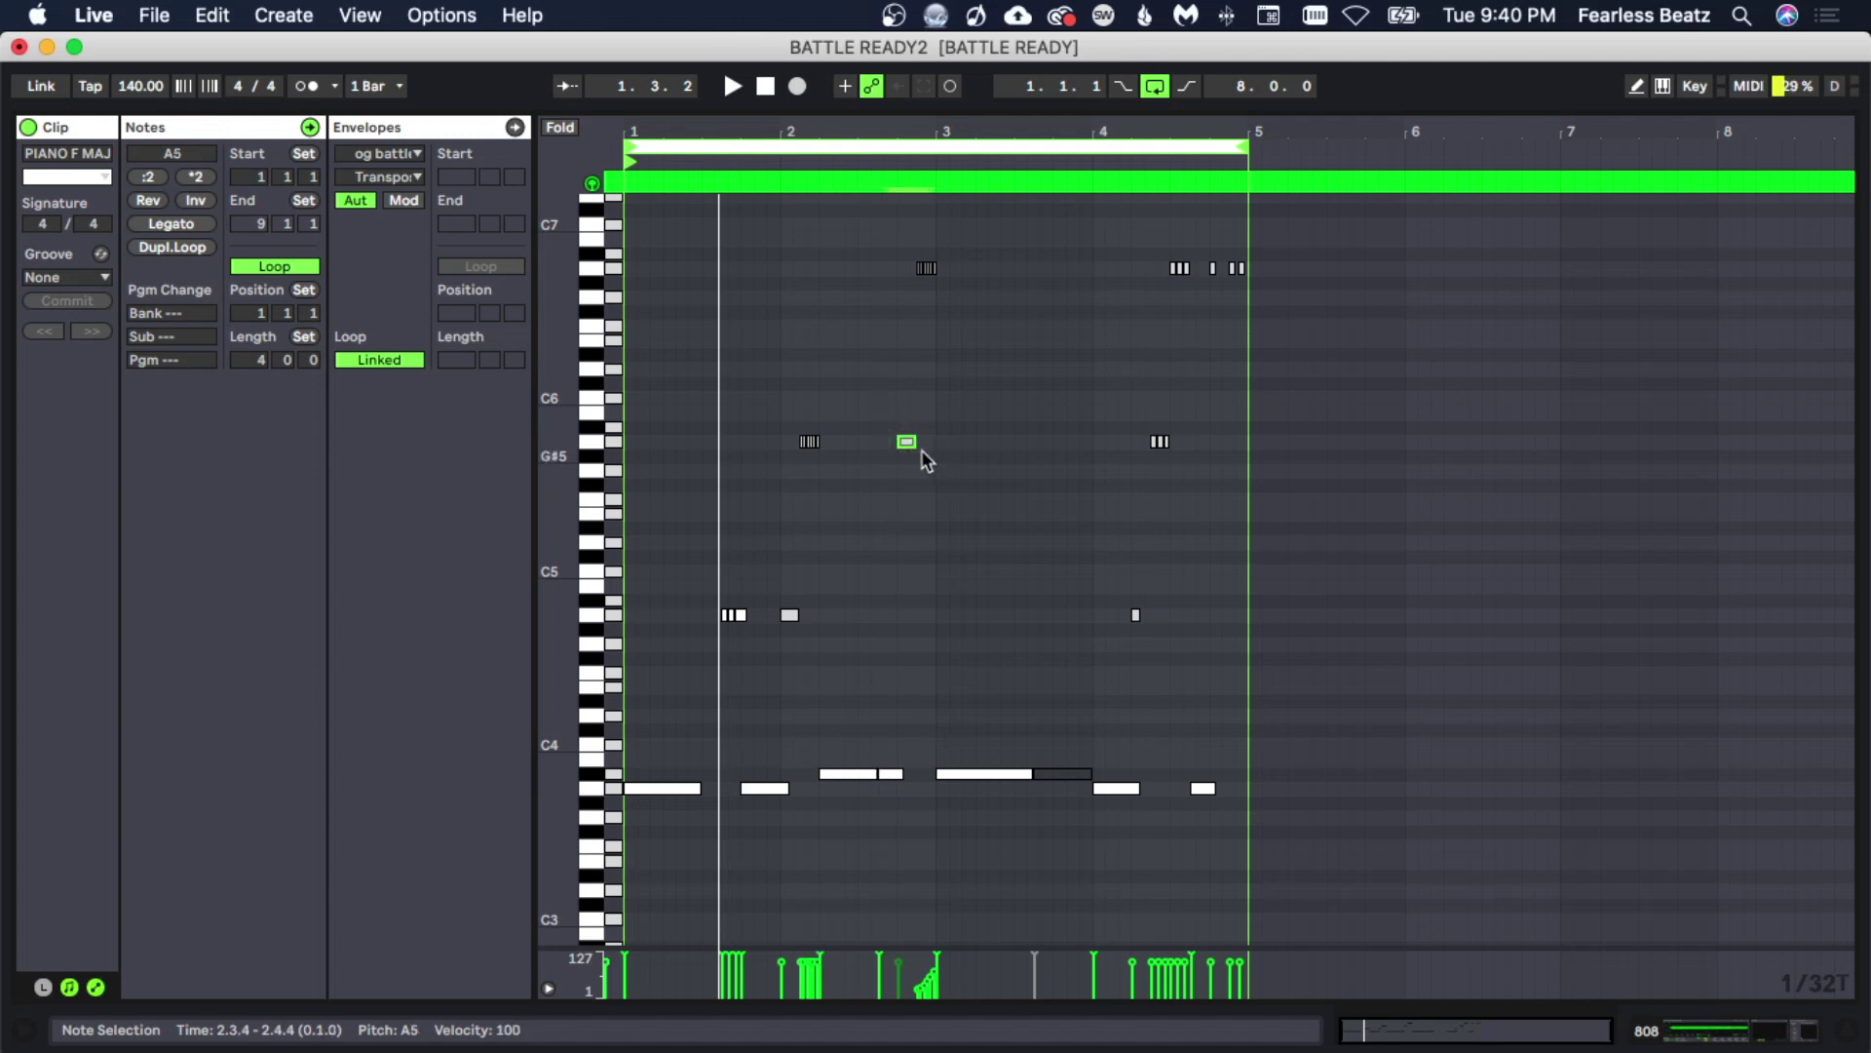
{"action": "left_click_drag", "start_coordinate": [918, 450], "coordinate": [913, 436]}
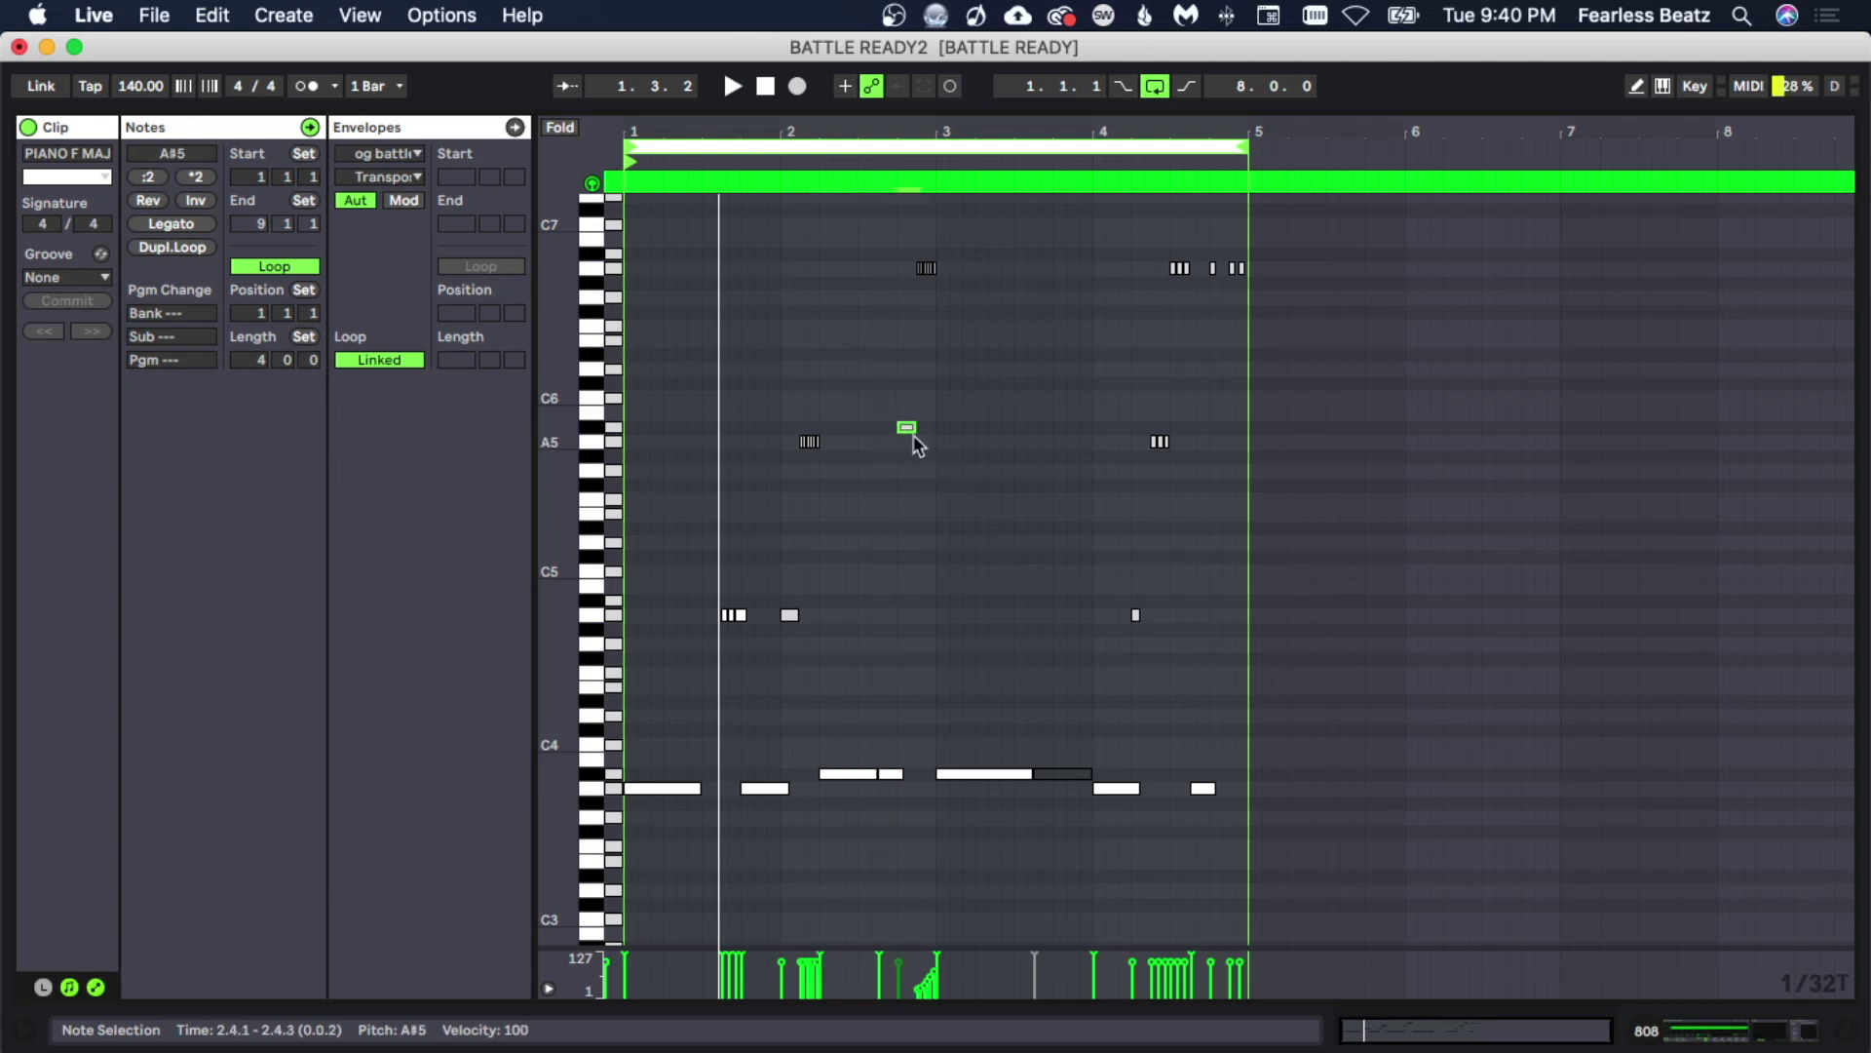
{"action": "left_click_drag", "start_coordinate": [917, 271], "coordinate": [935, 265]}
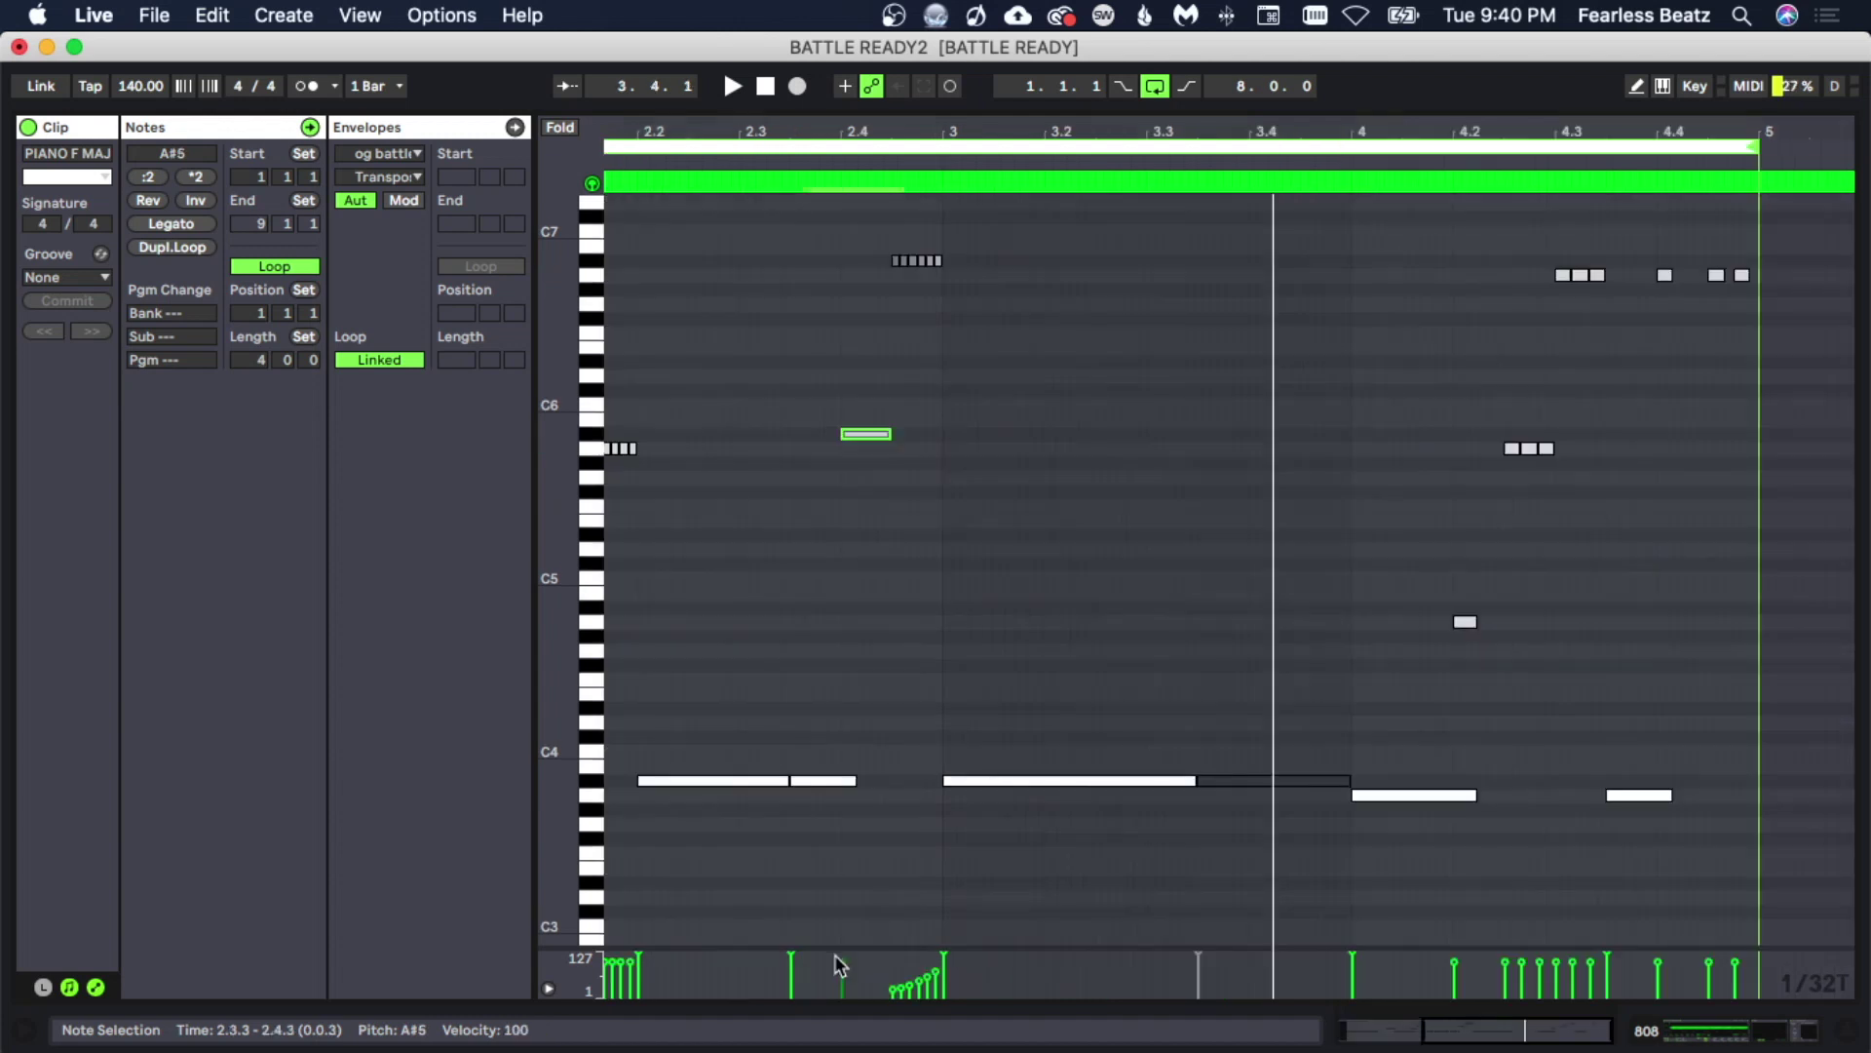
Lower the velocities of the A#5 note at 2.4.1 and the A#6 roll at 2.4.3.
{"action": "left_click_drag", "start_coordinate": [841, 962], "coordinate": [841, 968]}
{"action": "left_click_drag", "start_coordinate": [831, 202], "coordinate": [1003, 333]}
{"action": "left_click_drag", "start_coordinate": [949, 986], "coordinate": [949, 985]}
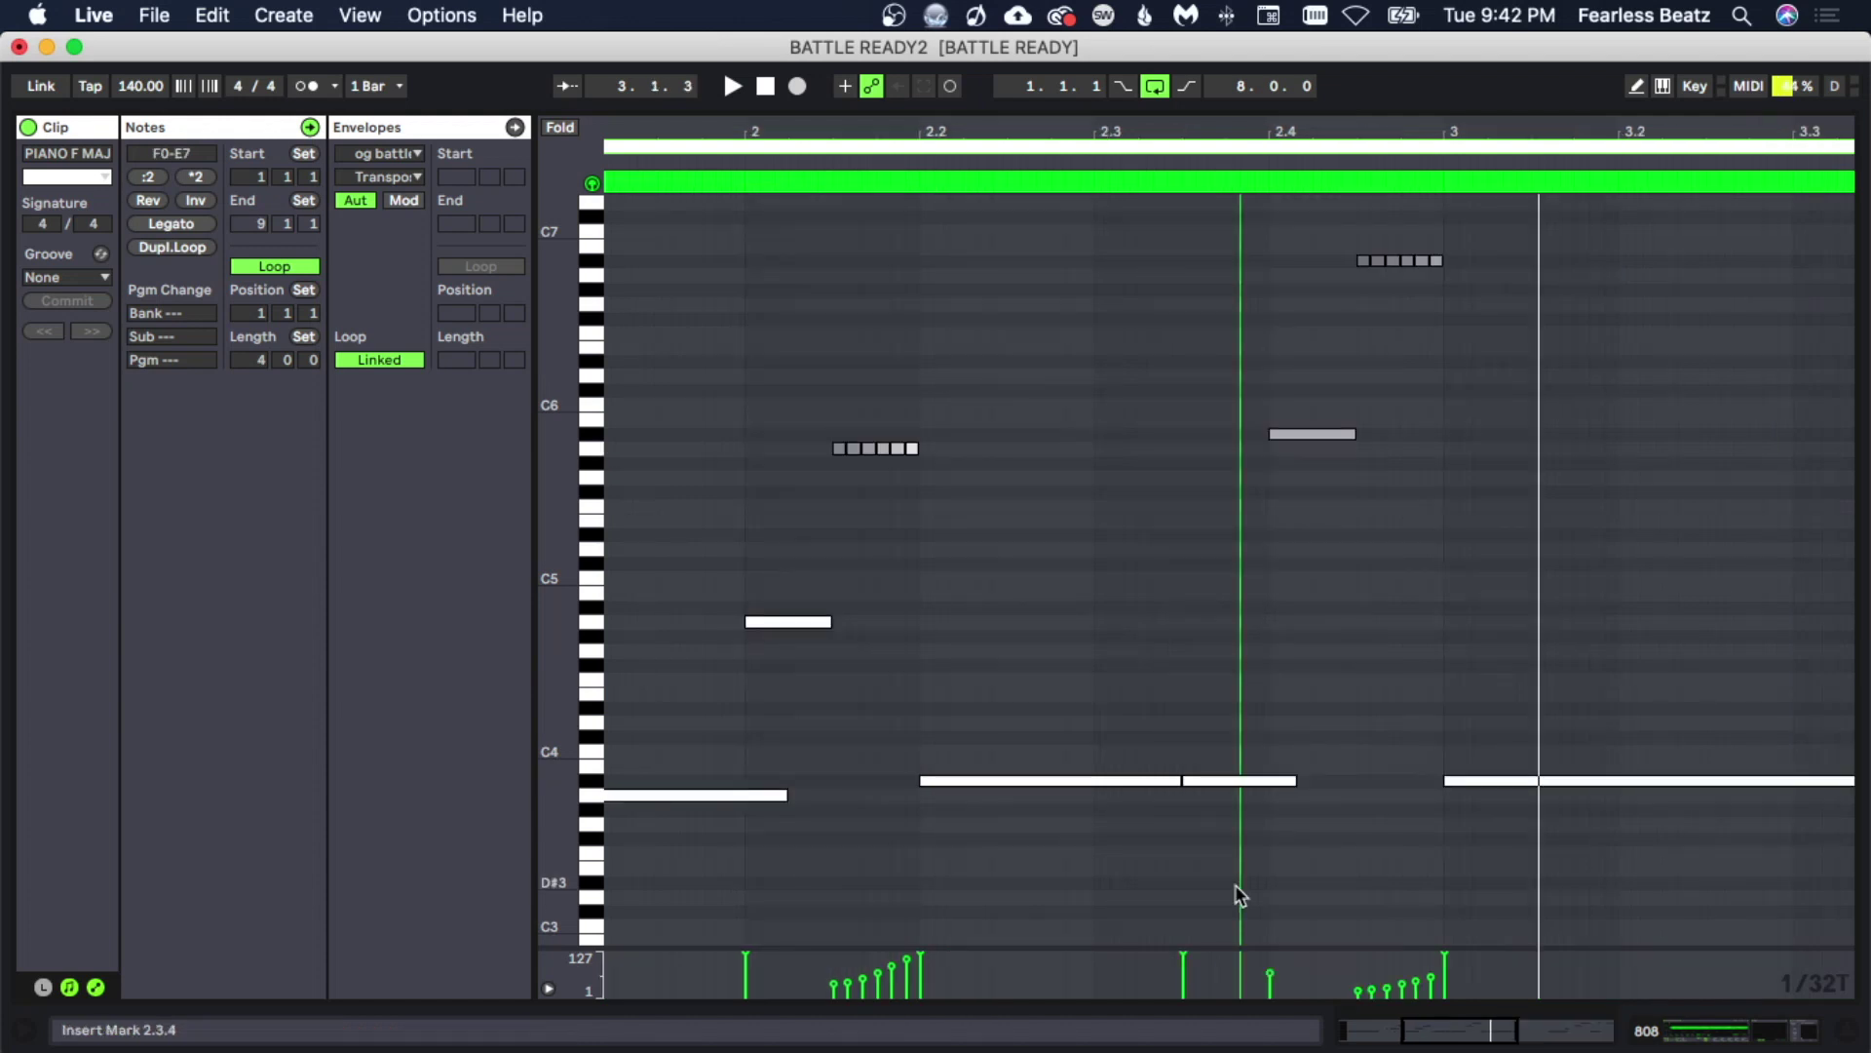
{"action": "left_click", "coordinate": [1270, 975]}
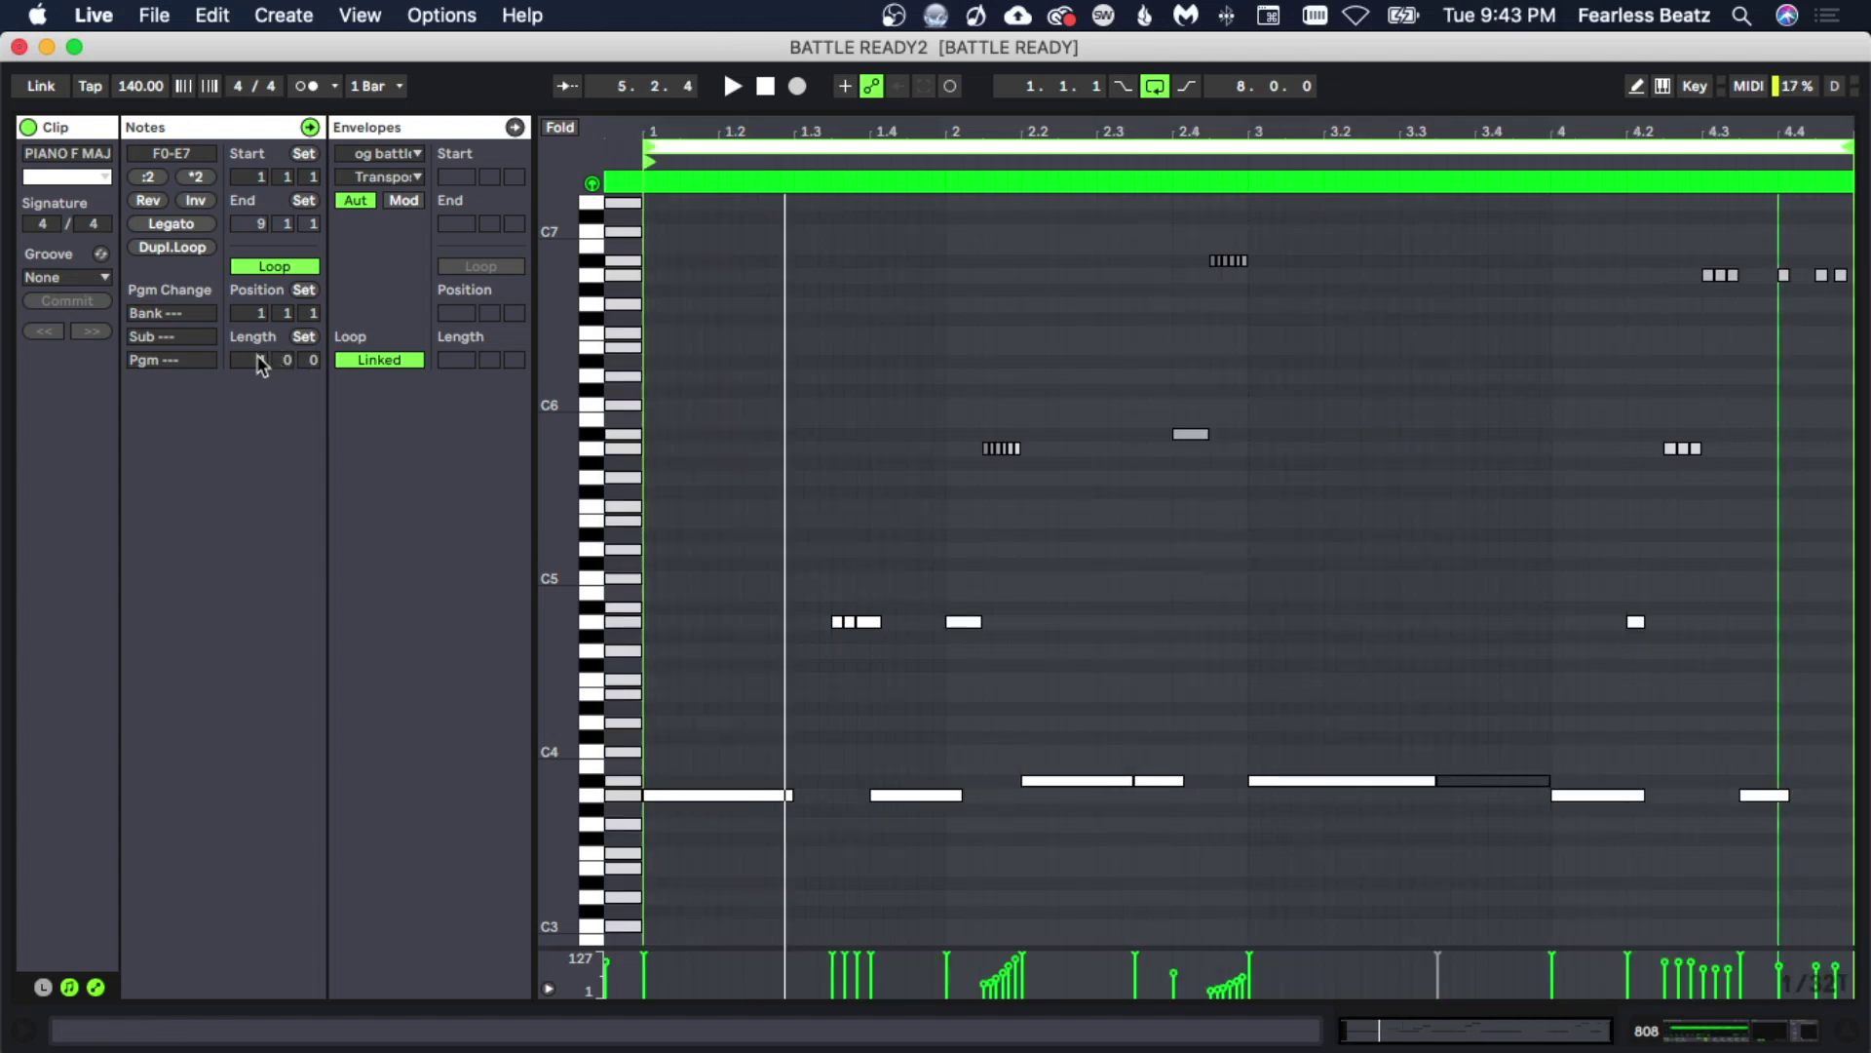
Set the clip's loop length to 8 bars.
{"action": "left_click", "coordinate": [257, 360]}
{"action": "type", "text": "8"}
{"action": "key", "text": "Return"}
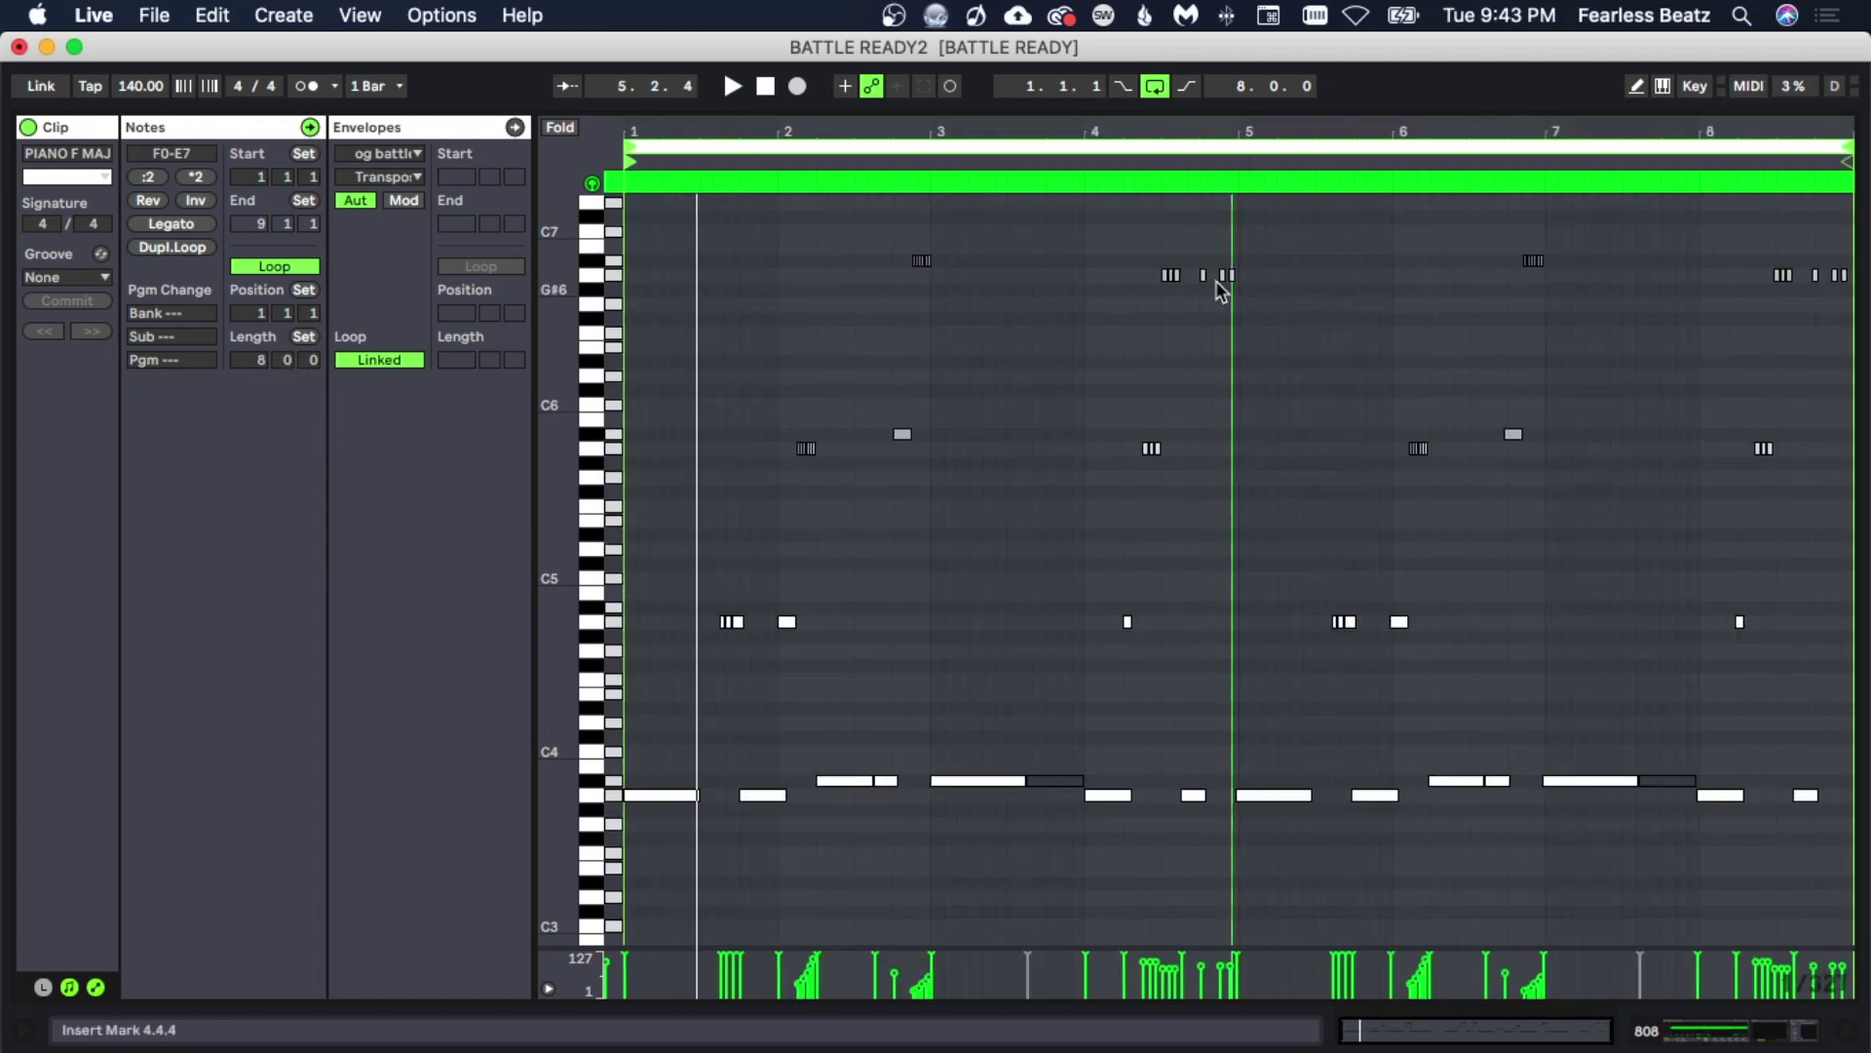
Delete the last three separate A6 notes at the end of bar 4 and play the loop.
{"action": "left_click", "coordinate": [1258, 314]}
{"action": "left_click_drag", "start_coordinate": [1196, 251], "coordinate": [1225, 308]}
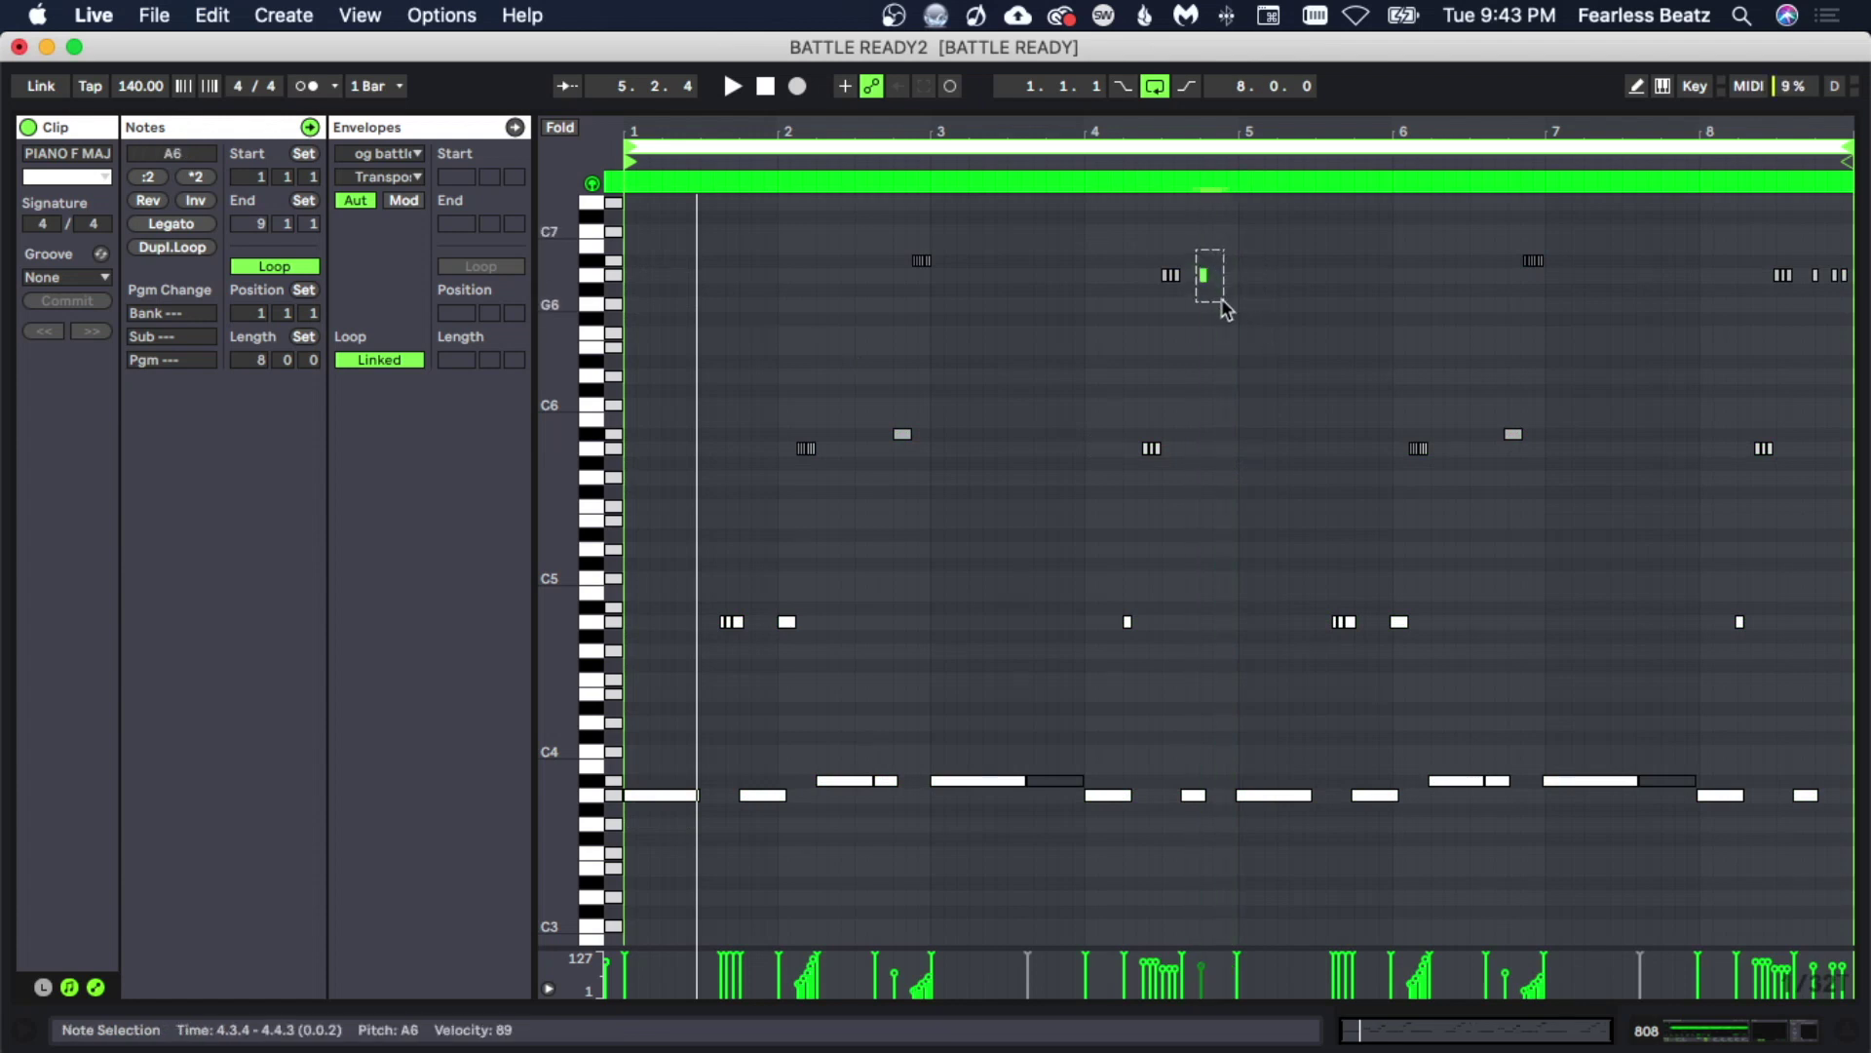
{"action": "key", "text": "Delete"}
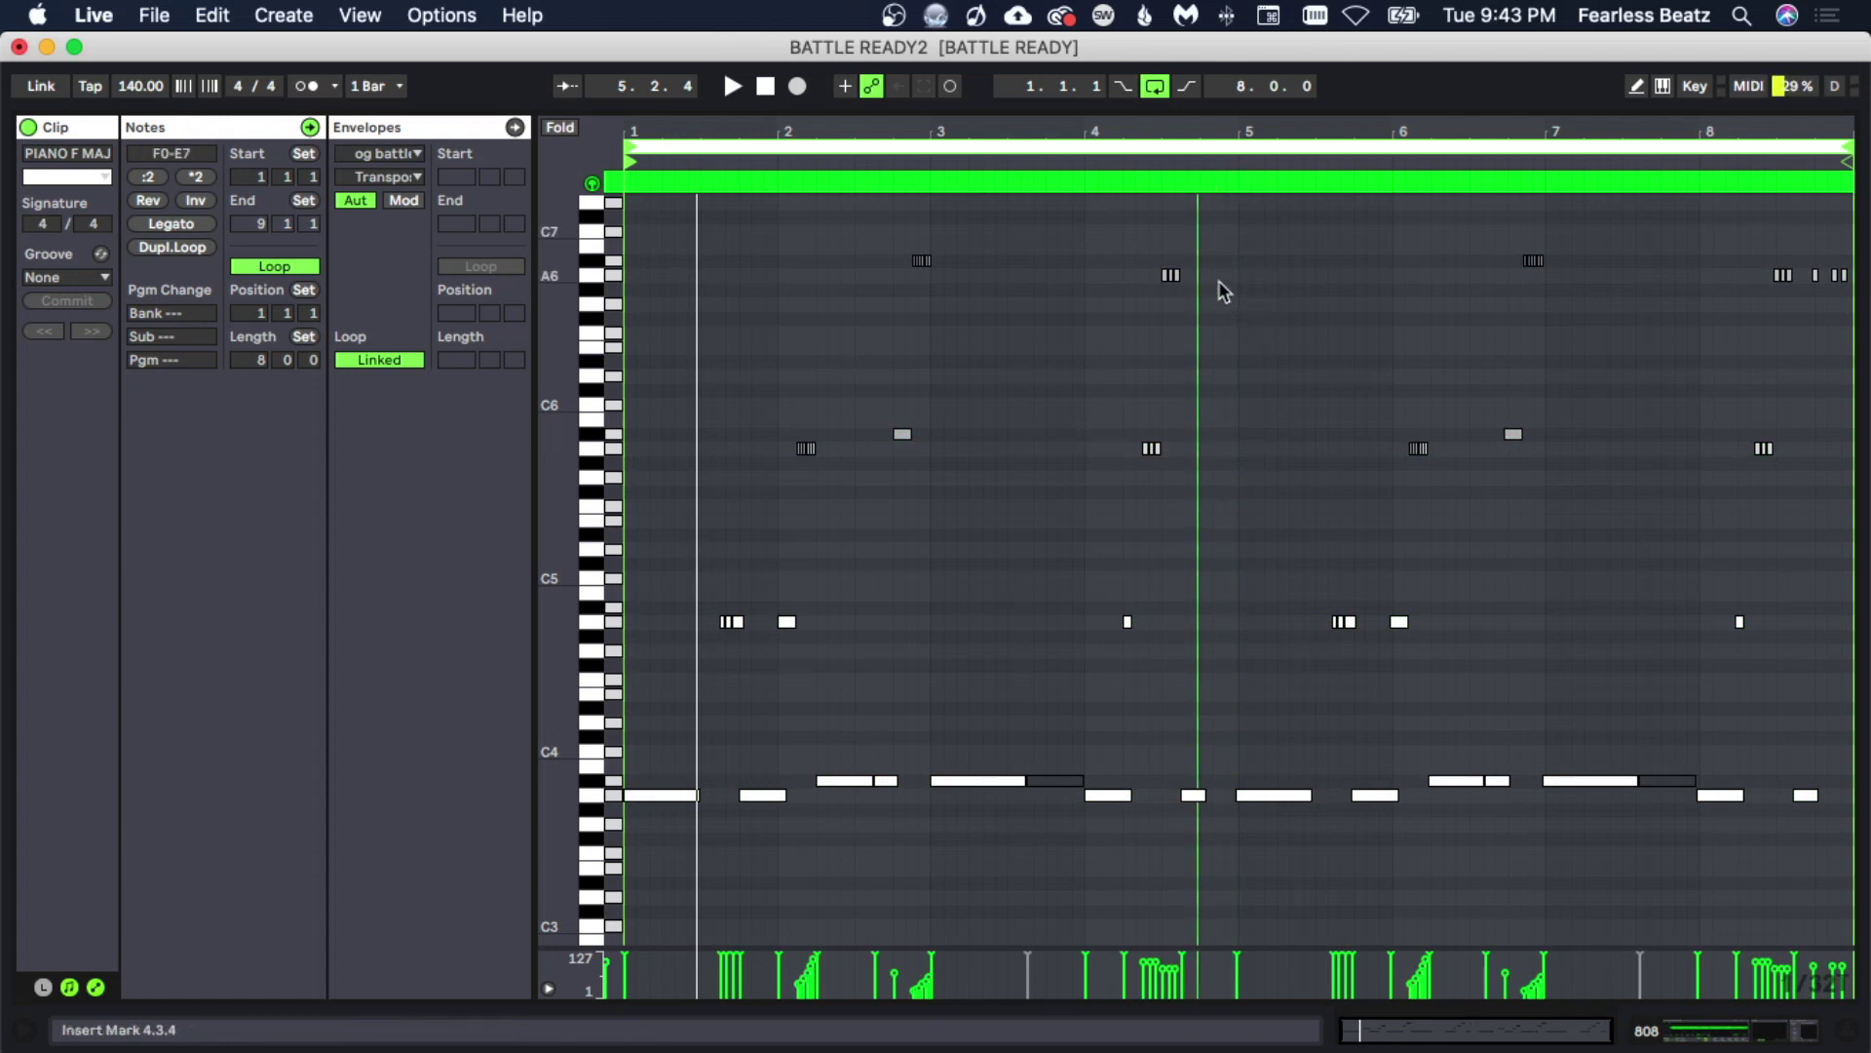
{"action": "key", "text": "space"}
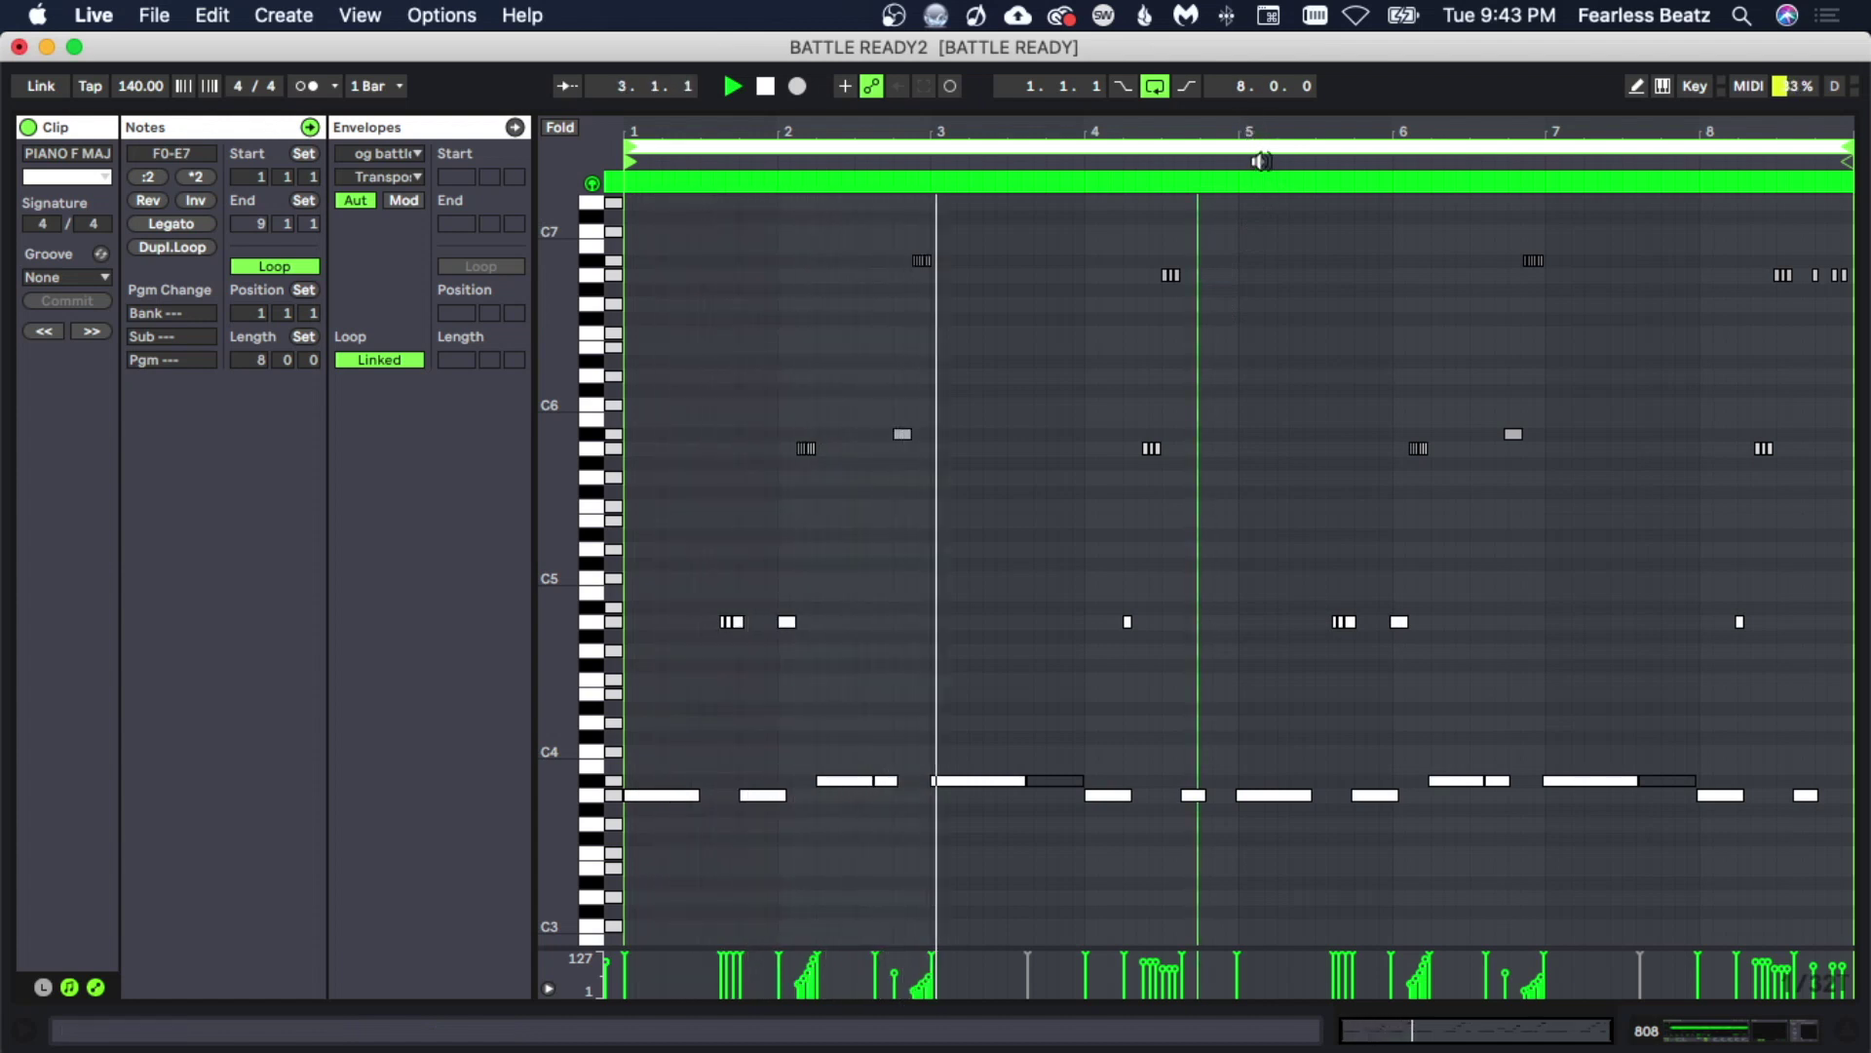
Shift the second four-bar pattern slightly later so its first A3 note starts exactly at 5.1.1.
{"action": "left_click_drag", "start_coordinate": [1252, 129], "coordinate": [1253, 239]}
{"action": "left_click", "coordinate": [1105, 799]}
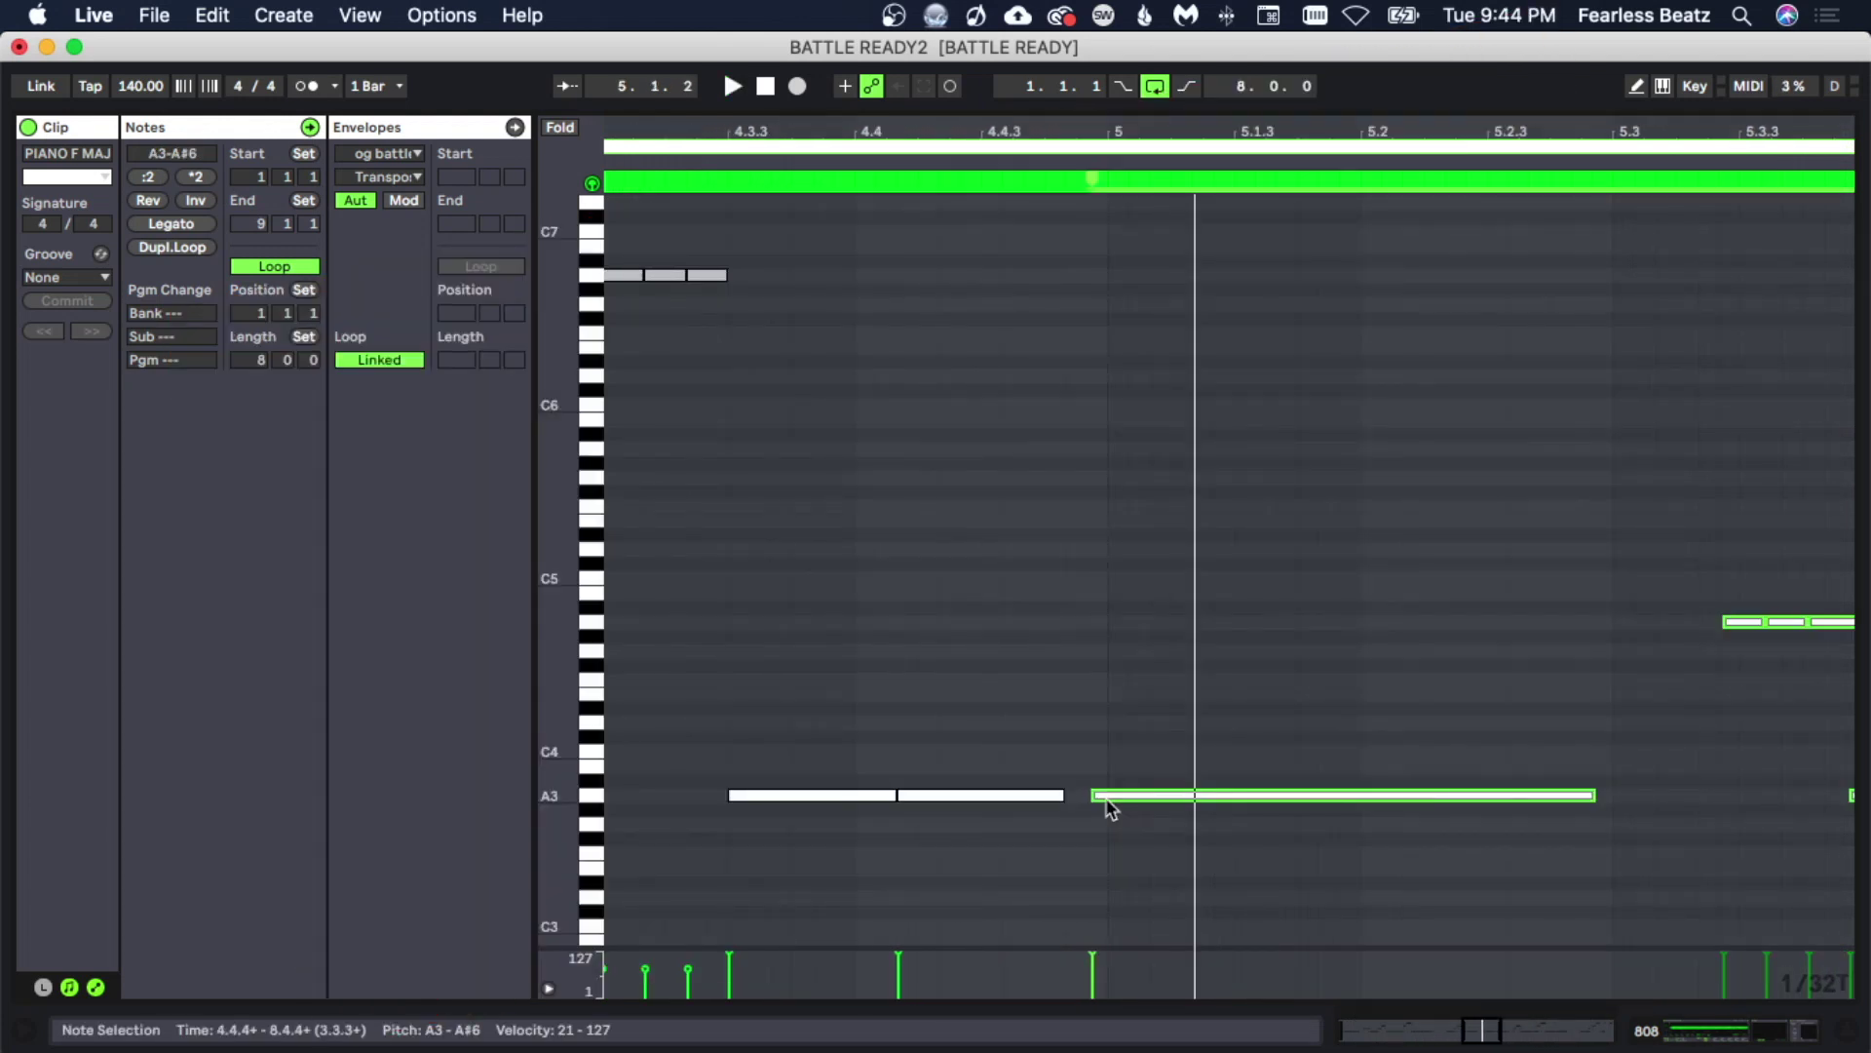
{"action": "left_click_drag", "start_coordinate": [1111, 807], "coordinate": [1132, 808]}
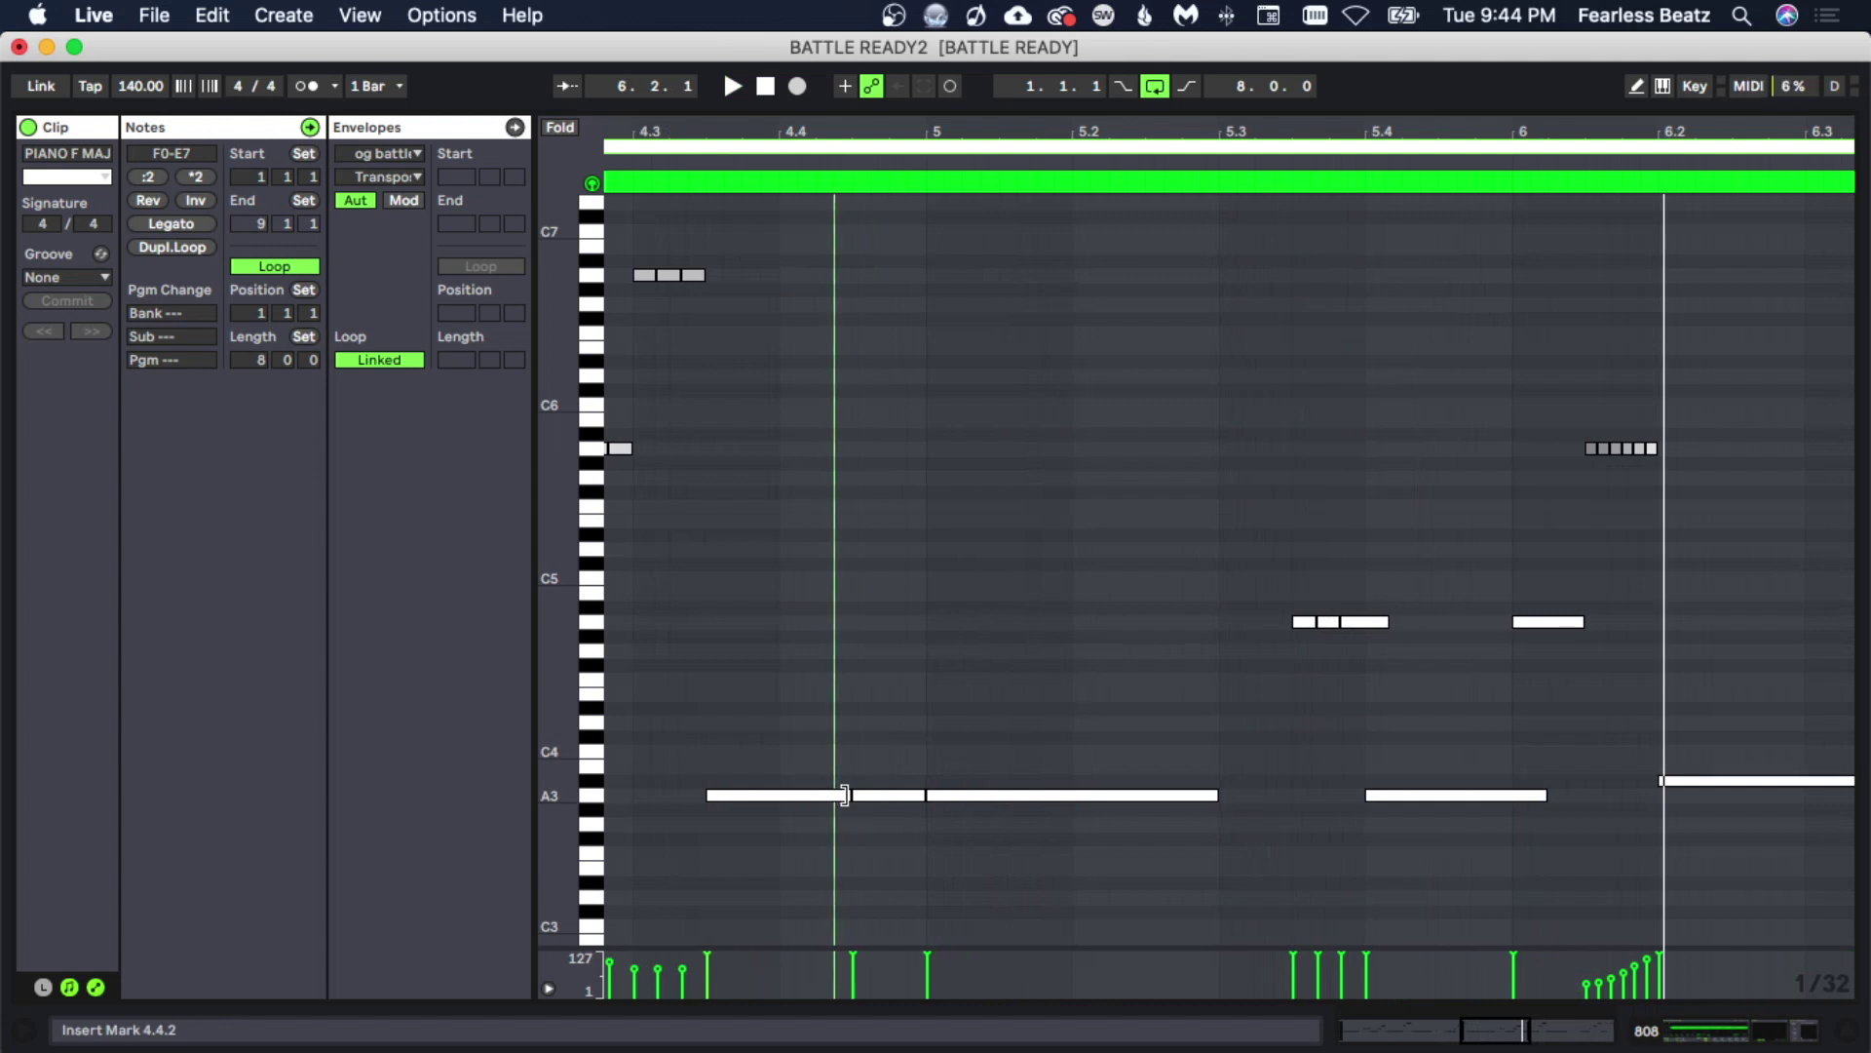
Extend the A3 note at 4.3.3 over the short A3 after it, ending just before 5.1.1, and play the clip.
{"action": "left_click_drag", "start_coordinate": [845, 795], "coordinate": [904, 794]}
{"action": "left_click", "coordinate": [925, 829]}
{"action": "left_click", "coordinate": [1183, 536]}
{"action": "key", "text": "space"}
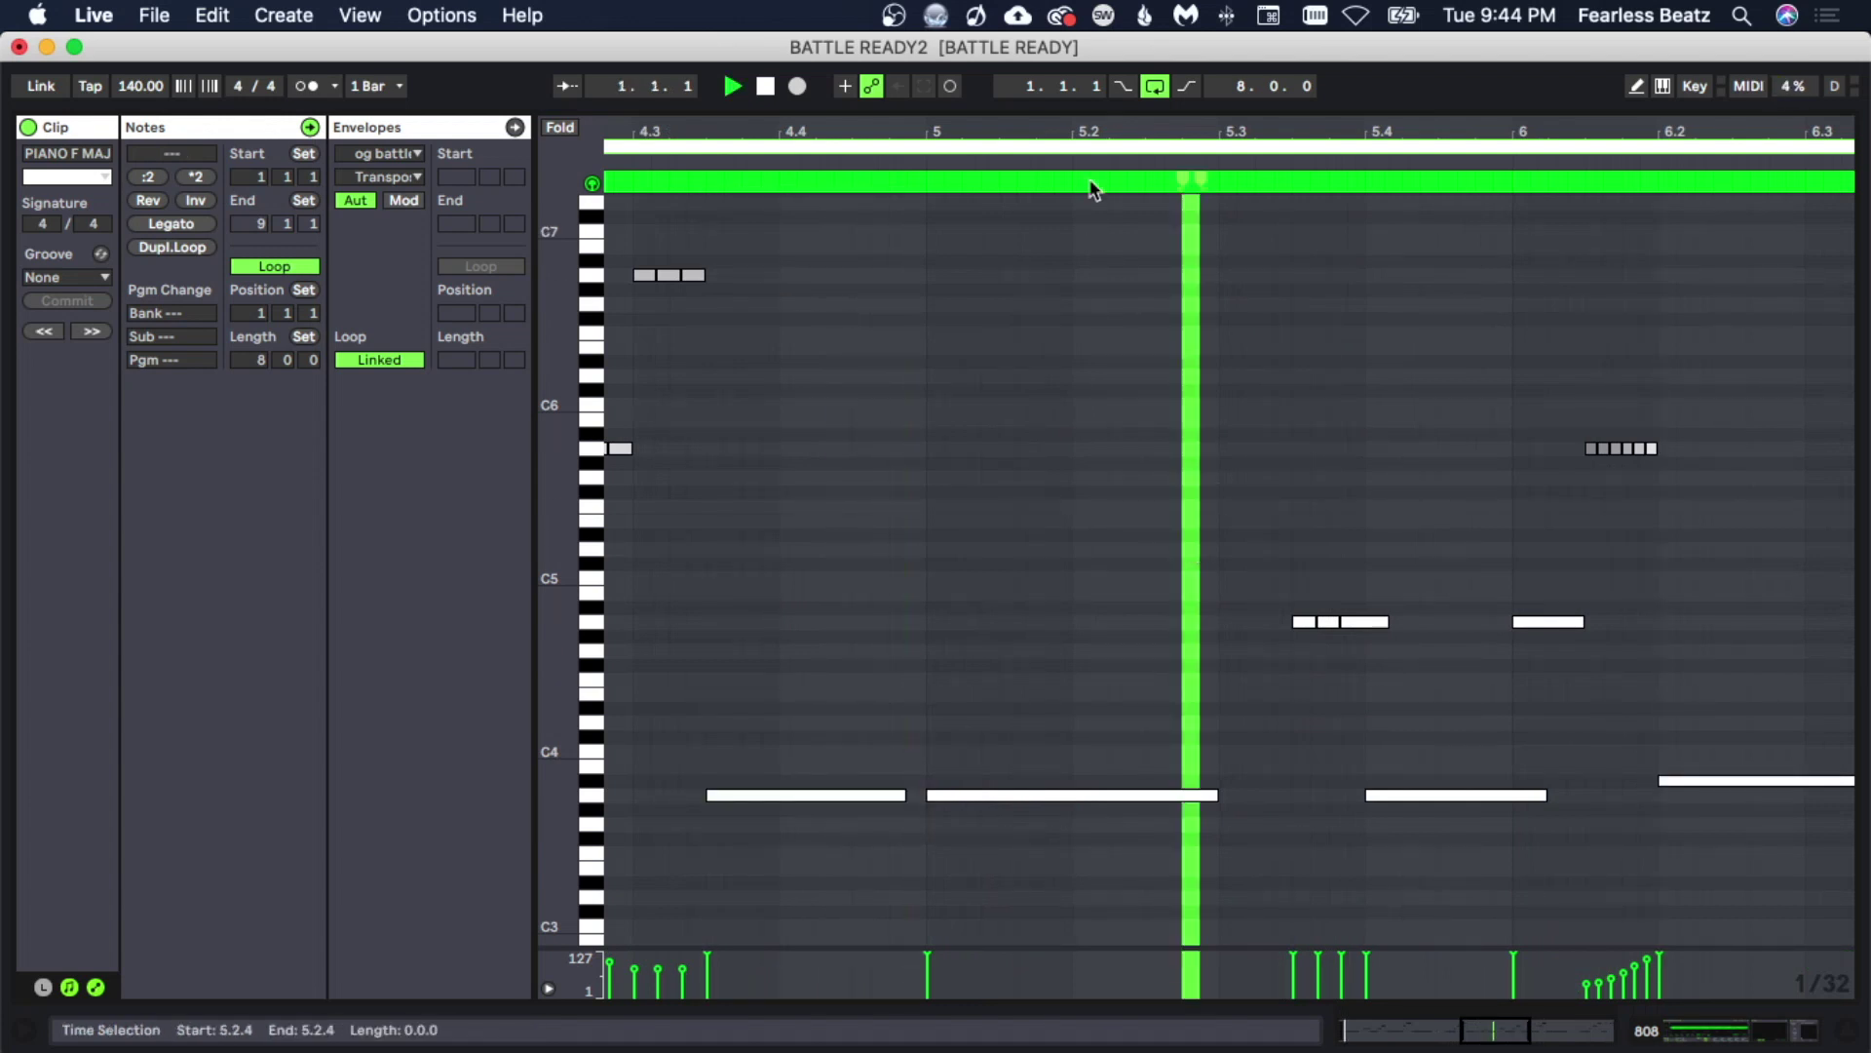
Replace the long A3 note at 5.1.1 with three back-to-back A3 notes starting at 5.1.1, 5.1.4 and 5.2.3.
{"action": "left_click_drag", "start_coordinate": [1116, 135], "coordinate": [1116, 107]}
{"action": "left_click", "coordinate": [1098, 635]}
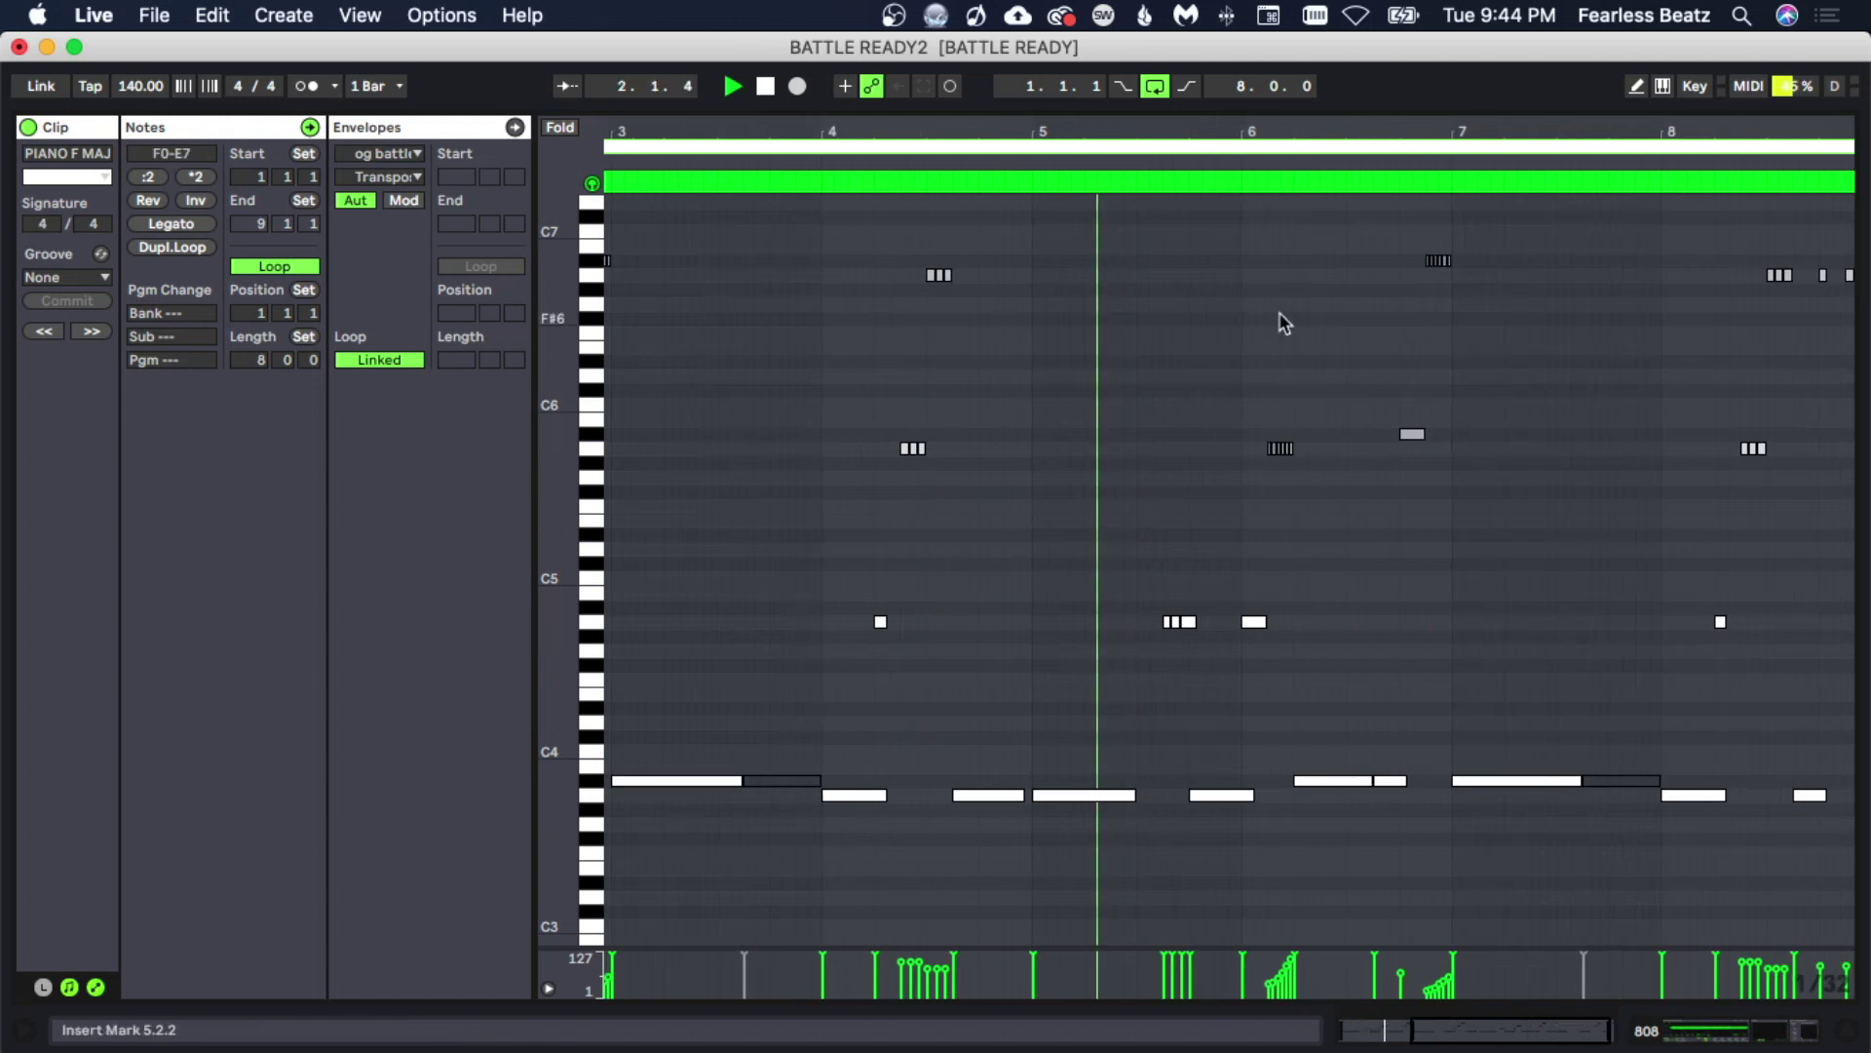
{"action": "mouse_move", "coordinate": [1334, 123]}
{"action": "left_mouse_down"}
{"action": "mouse_move", "coordinate": [1324, 154]}
{"action": "mouse_move", "coordinate": [1329, 129]}
{"action": "left_mouse_up"}
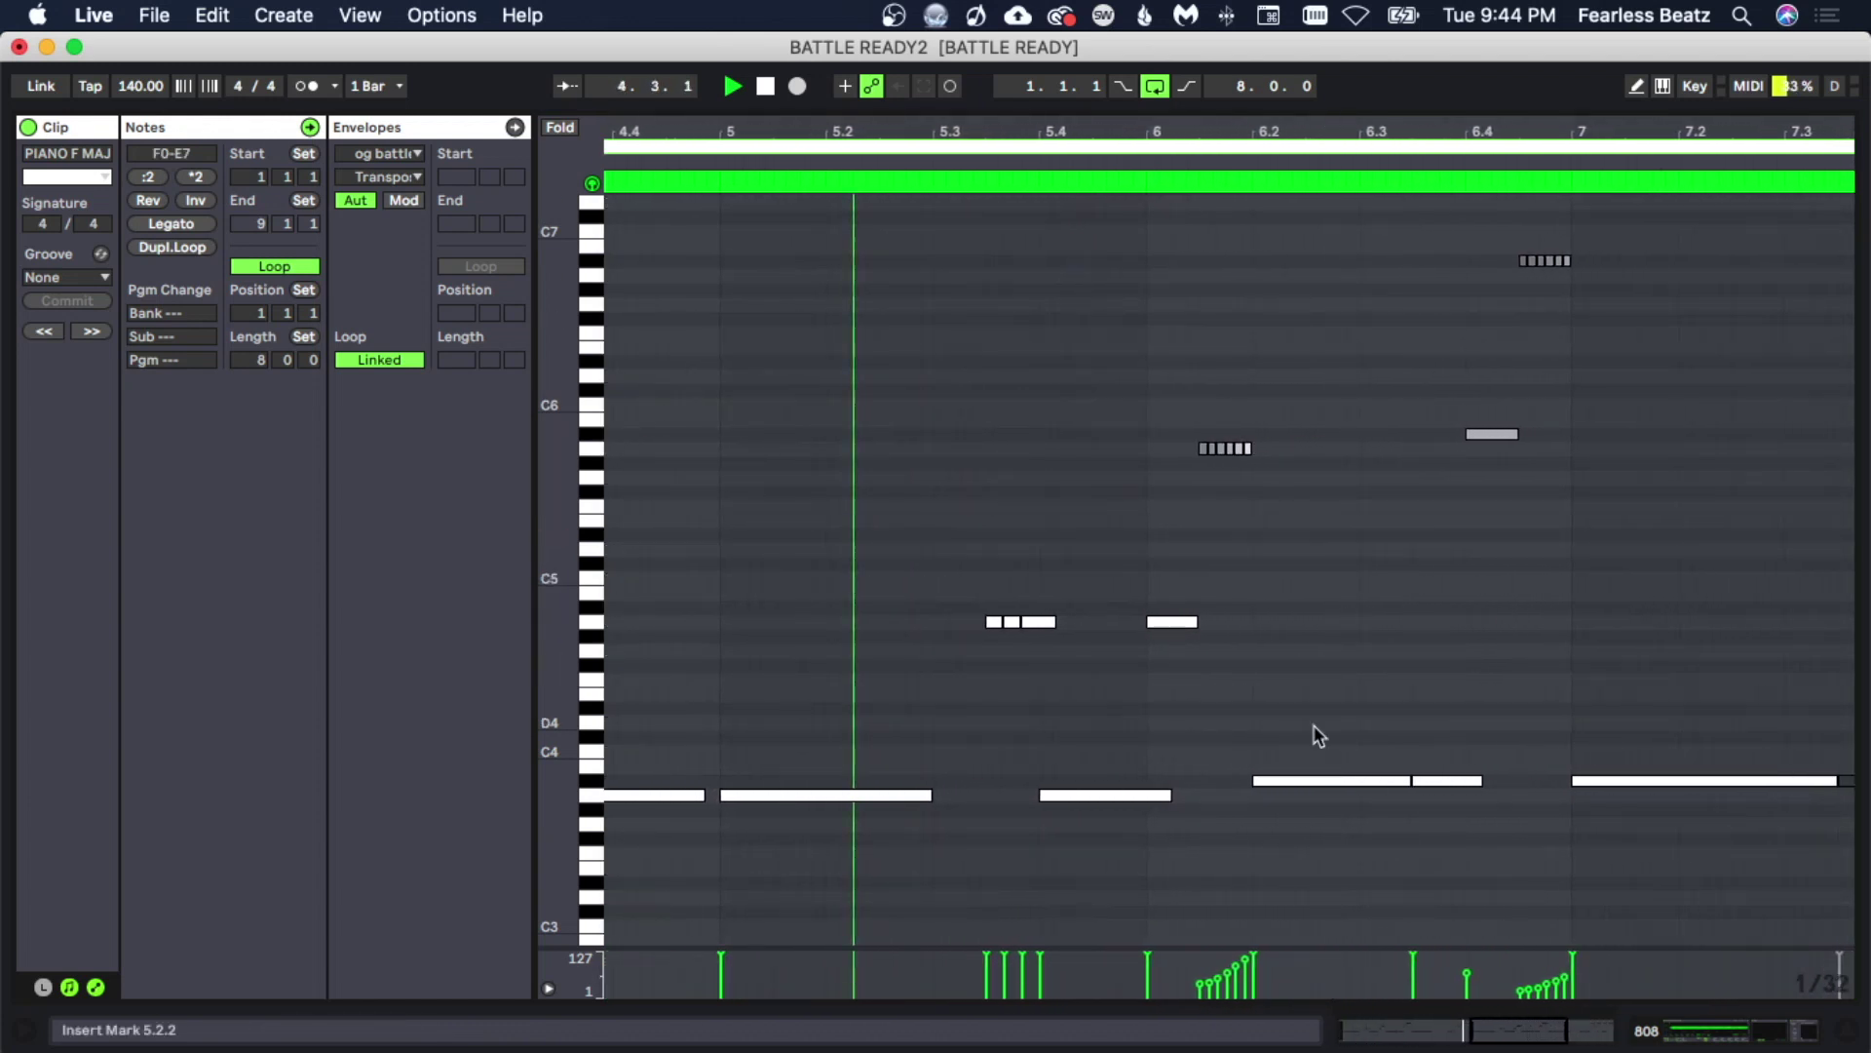
{"action": "double_click", "coordinate": [1096, 139]}
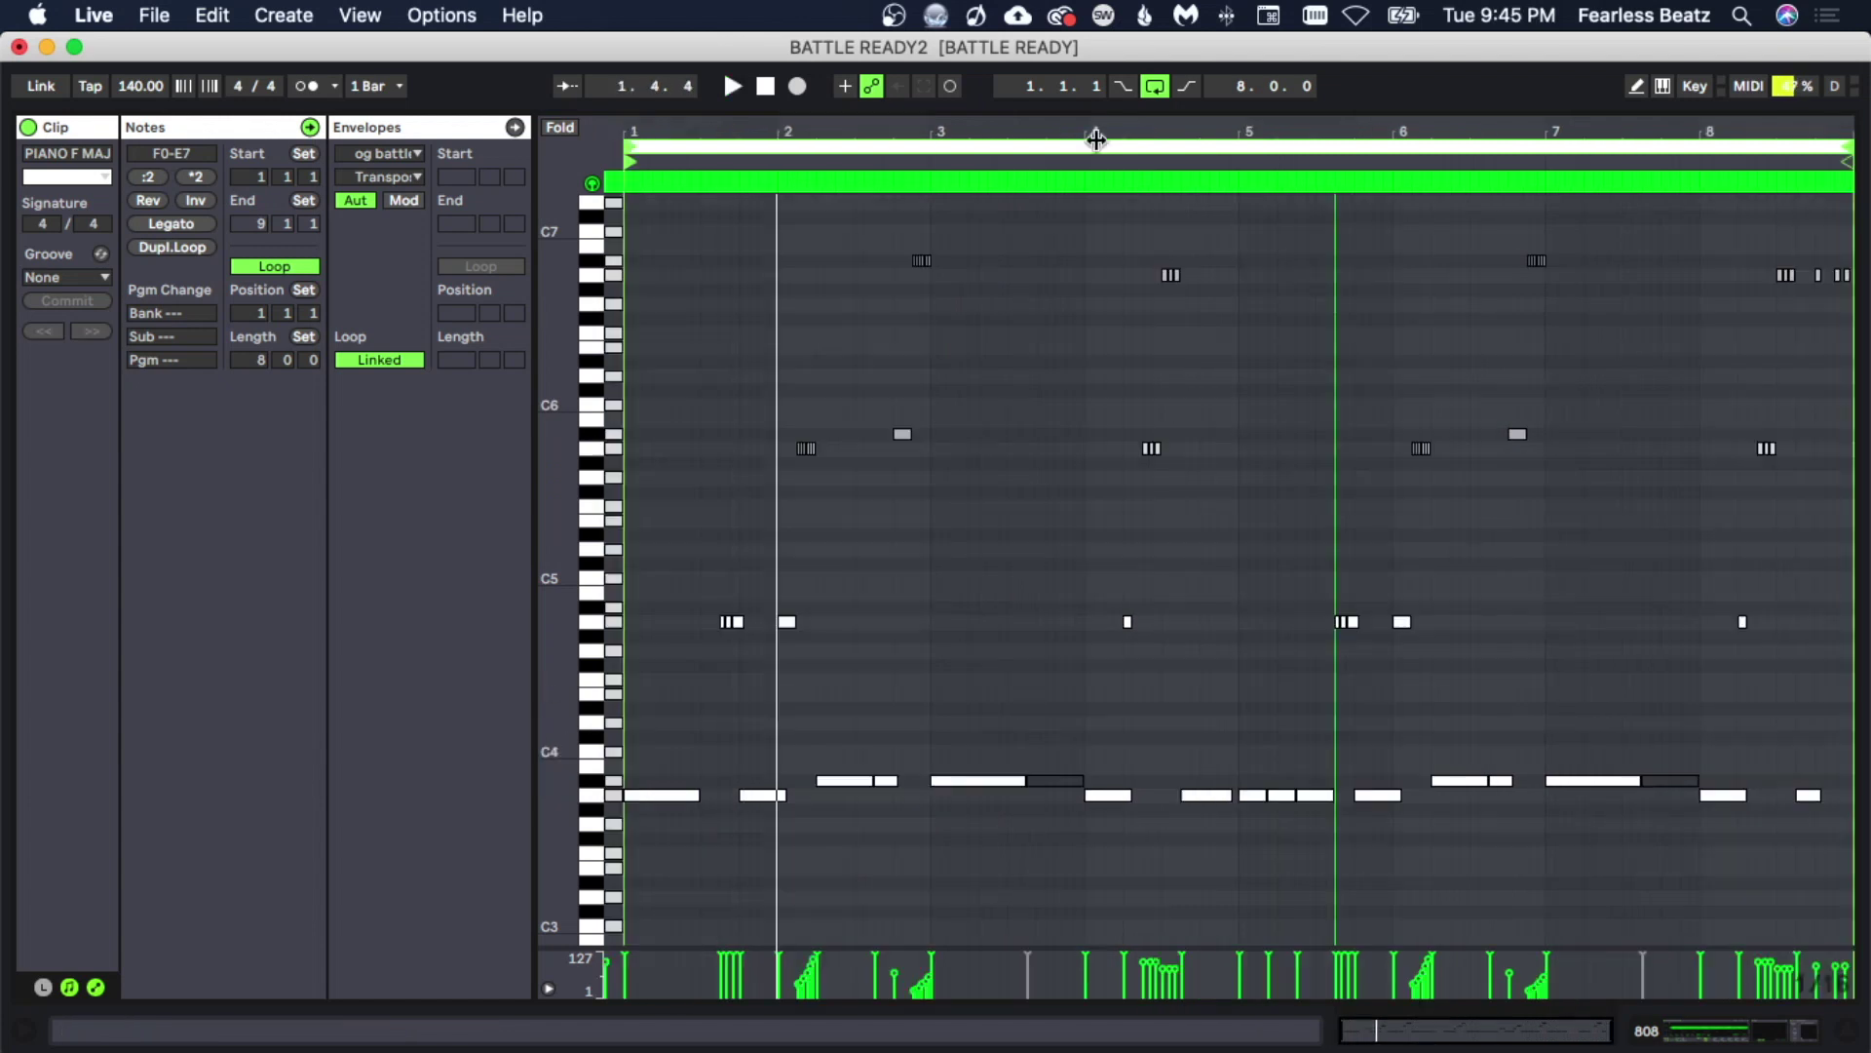
Set the clip loop to start at 5.1.1 with a four-bar length and play it.
{"action": "left_click_drag", "start_coordinate": [624, 145], "coordinate": [1236, 214]}
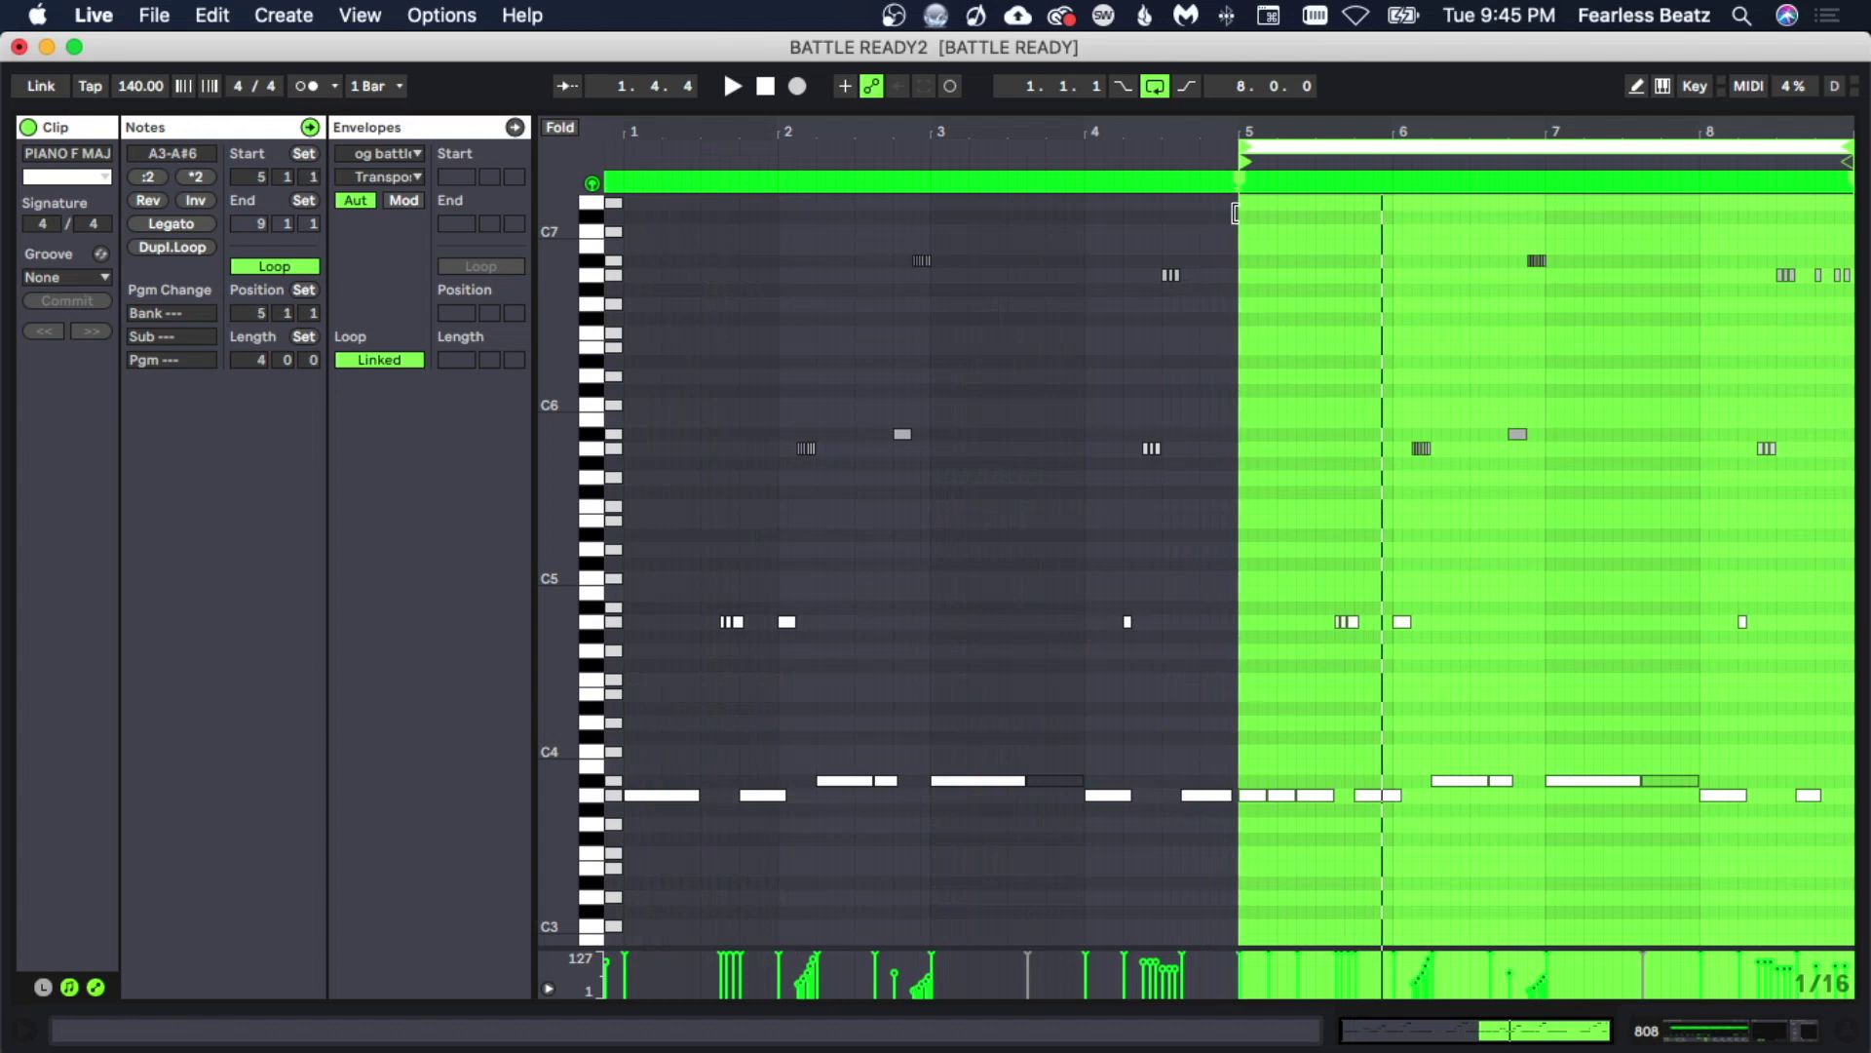
{"action": "left_click_drag", "start_coordinate": [1333, 127], "coordinate": [888, 242]}
{"action": "key", "text": "space"}
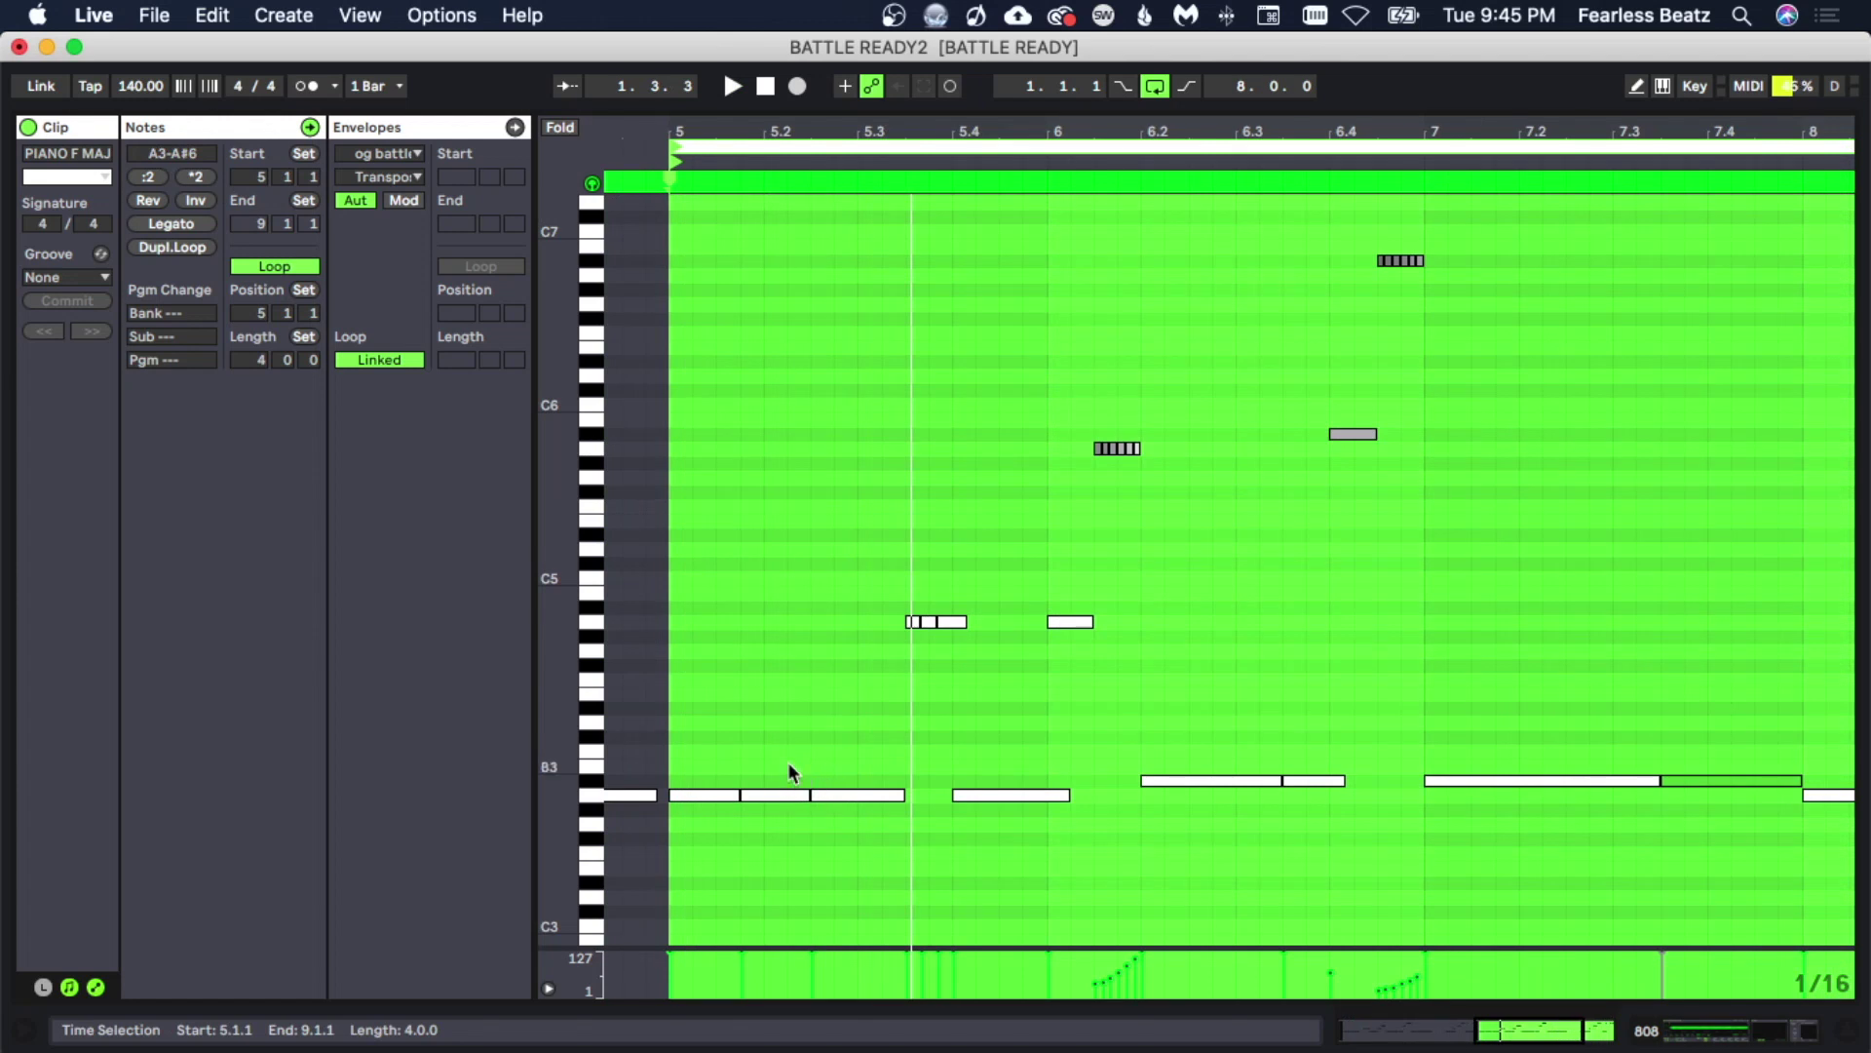
Rework the three opening A3 notes of bar 5 into two, from 5.1.1 to 5.2.3 and from 5.2.3 to 5.3.3.
{"action": "left_click_drag", "start_coordinate": [787, 762], "coordinate": [897, 800]}
{"action": "key", "text": "space"}
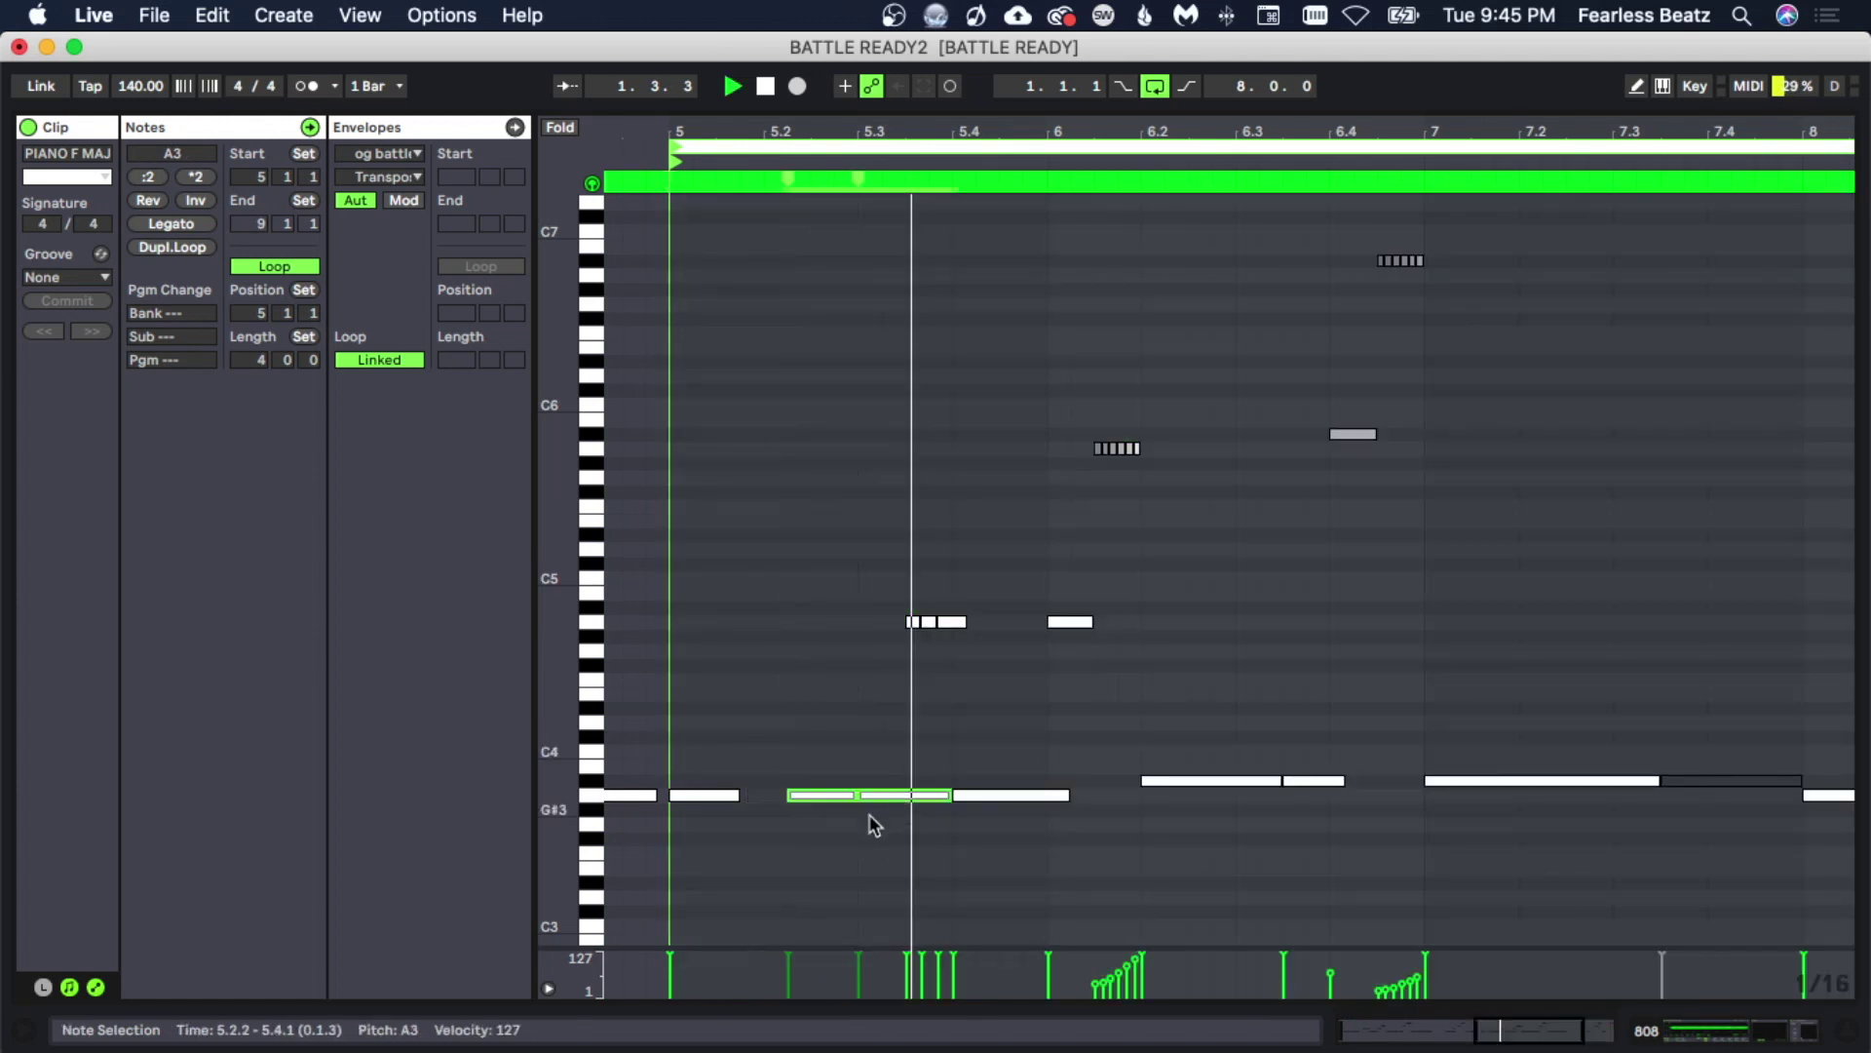
{"action": "left_click", "coordinate": [835, 822]}
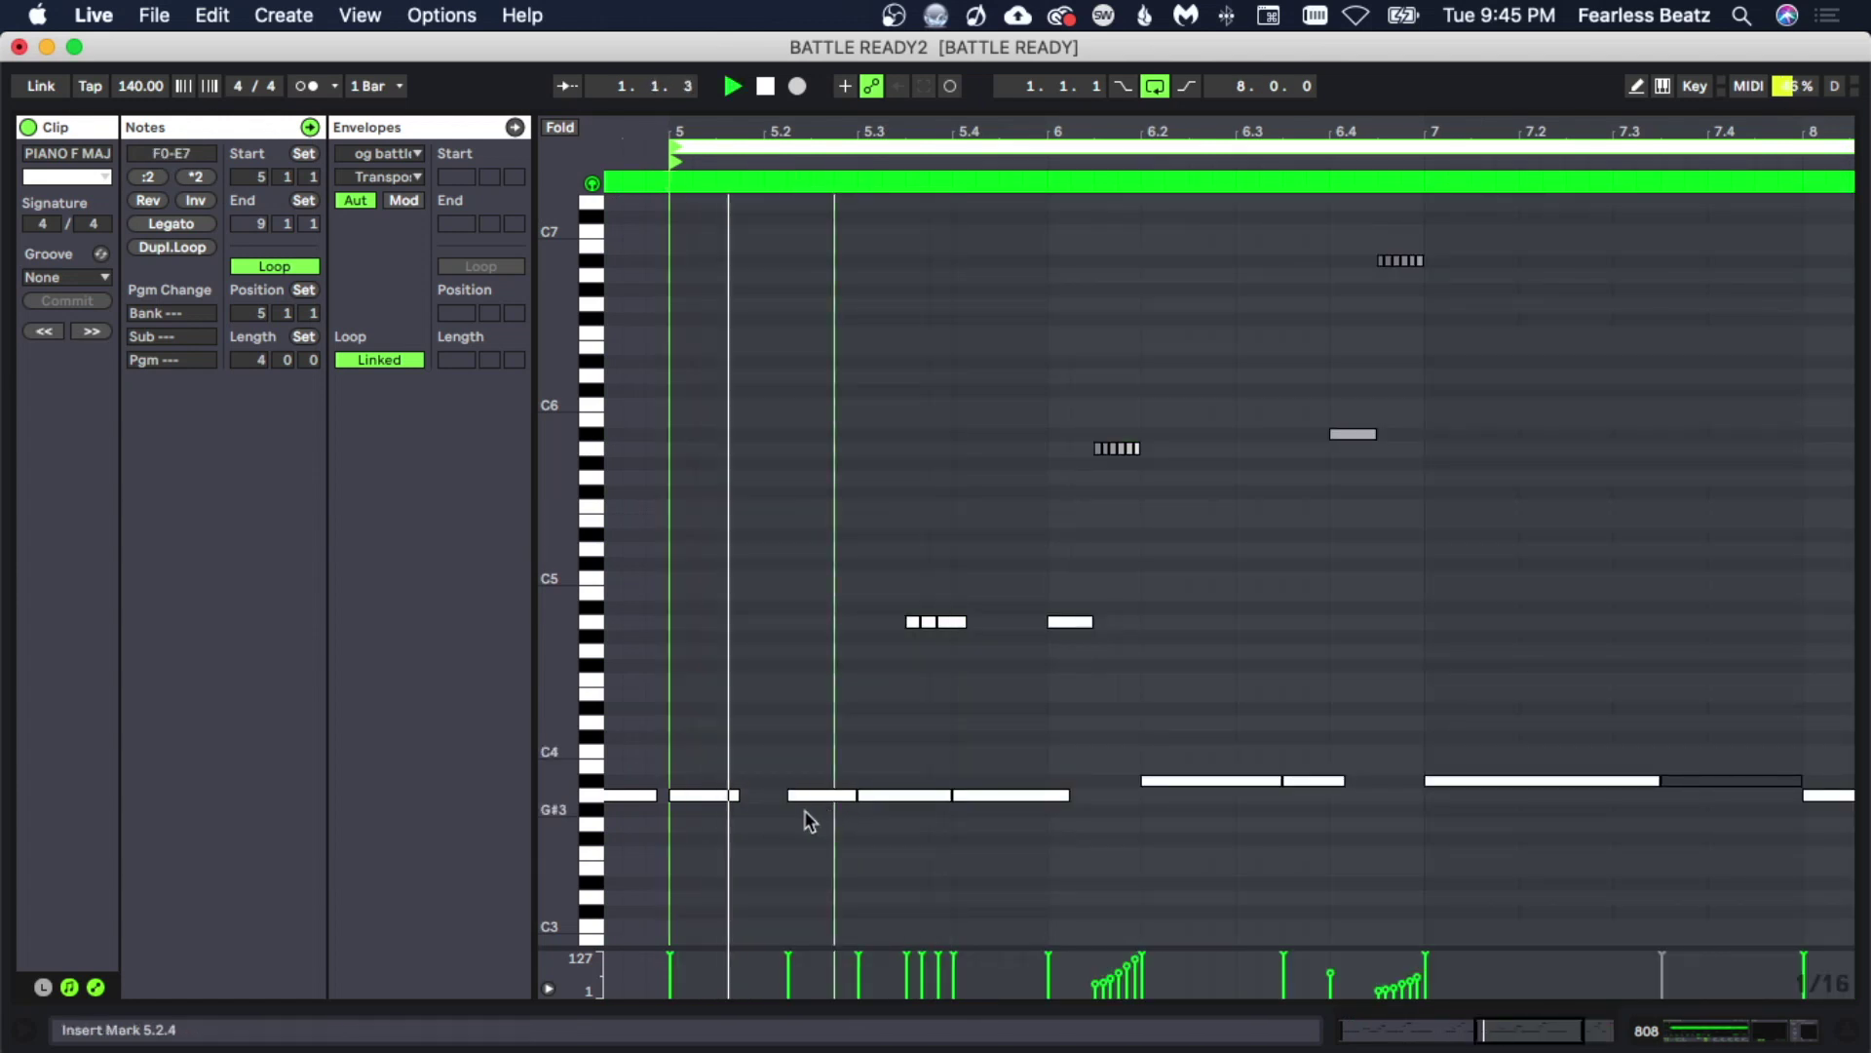
{"action": "left_click_drag", "start_coordinate": [789, 794], "coordinate": [907, 794]}
{"action": "key", "text": "space"}
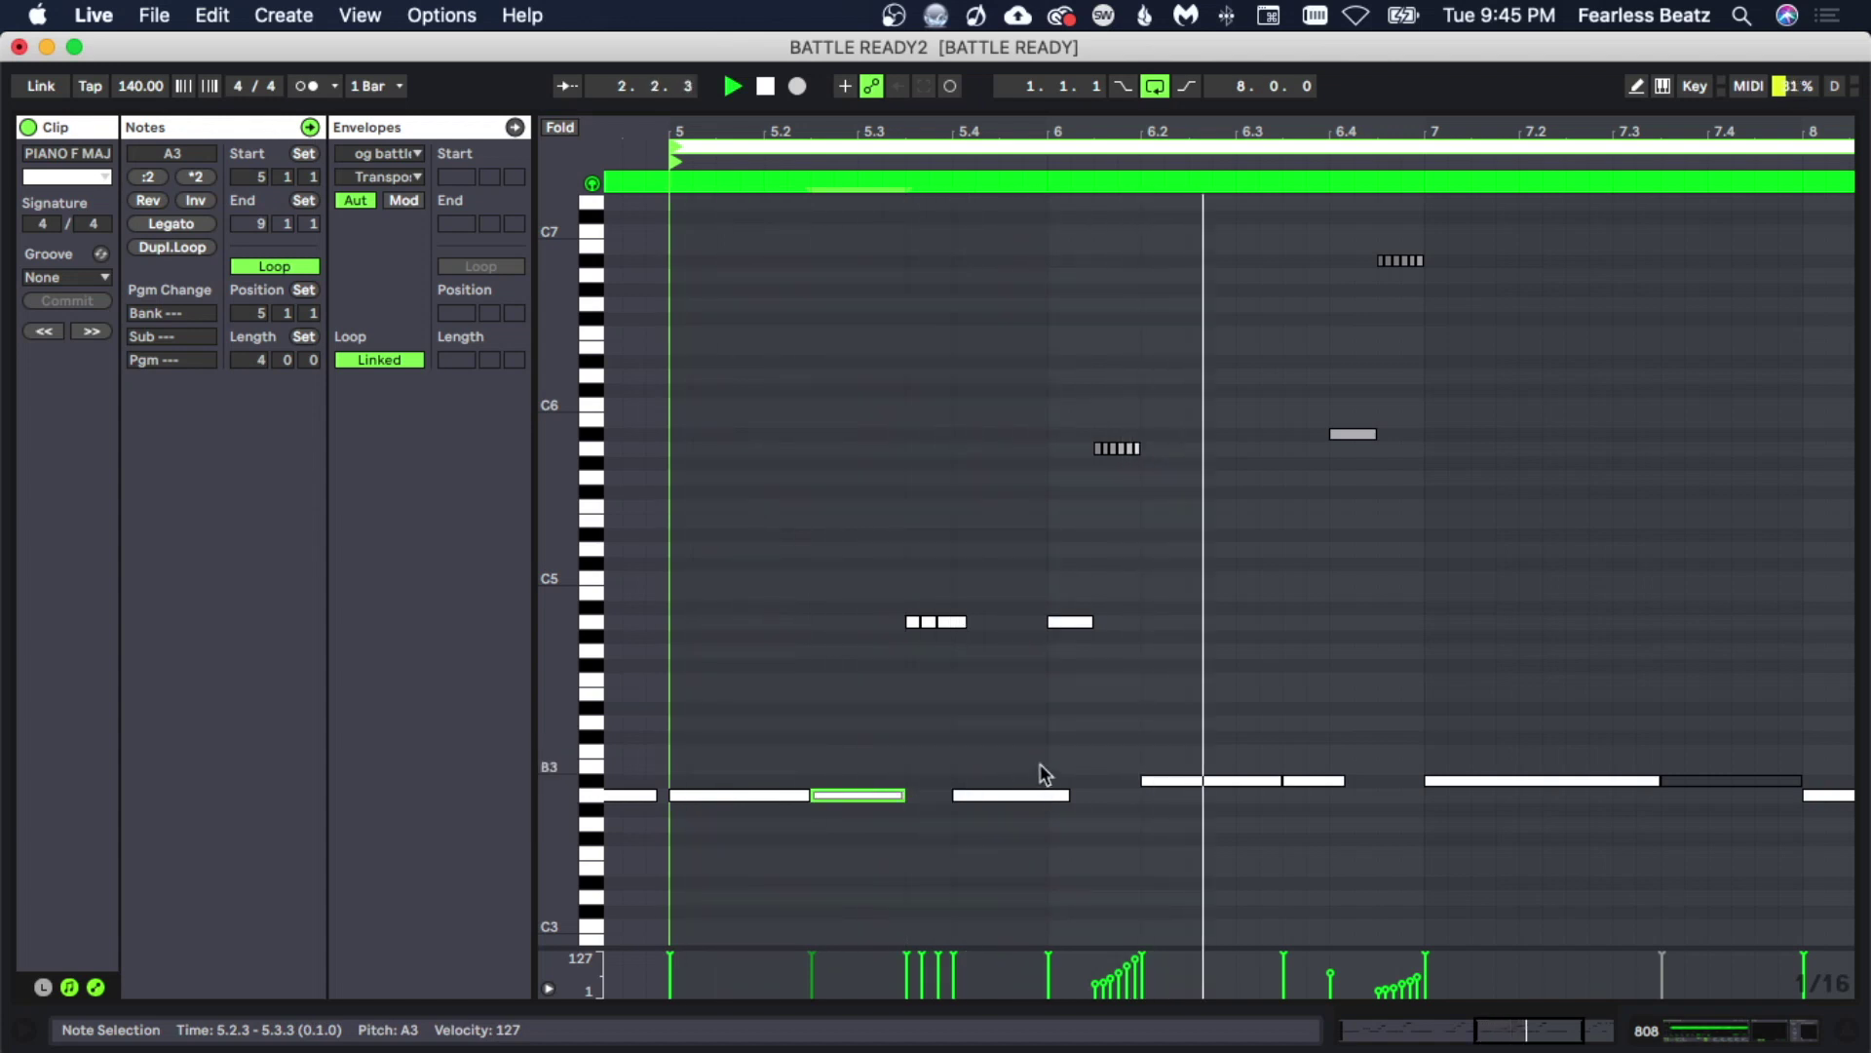
{"action": "key", "text": "space"}
Replace the A#3 note at 6.2.1 with two short A5 notes at 6.2.1 and 6.2.3, lowering their velocity to 85.
{"action": "left_click_drag", "start_coordinate": [1233, 131], "coordinate": [1233, 199]}
{"action": "double_click", "coordinate": [1133, 777]}
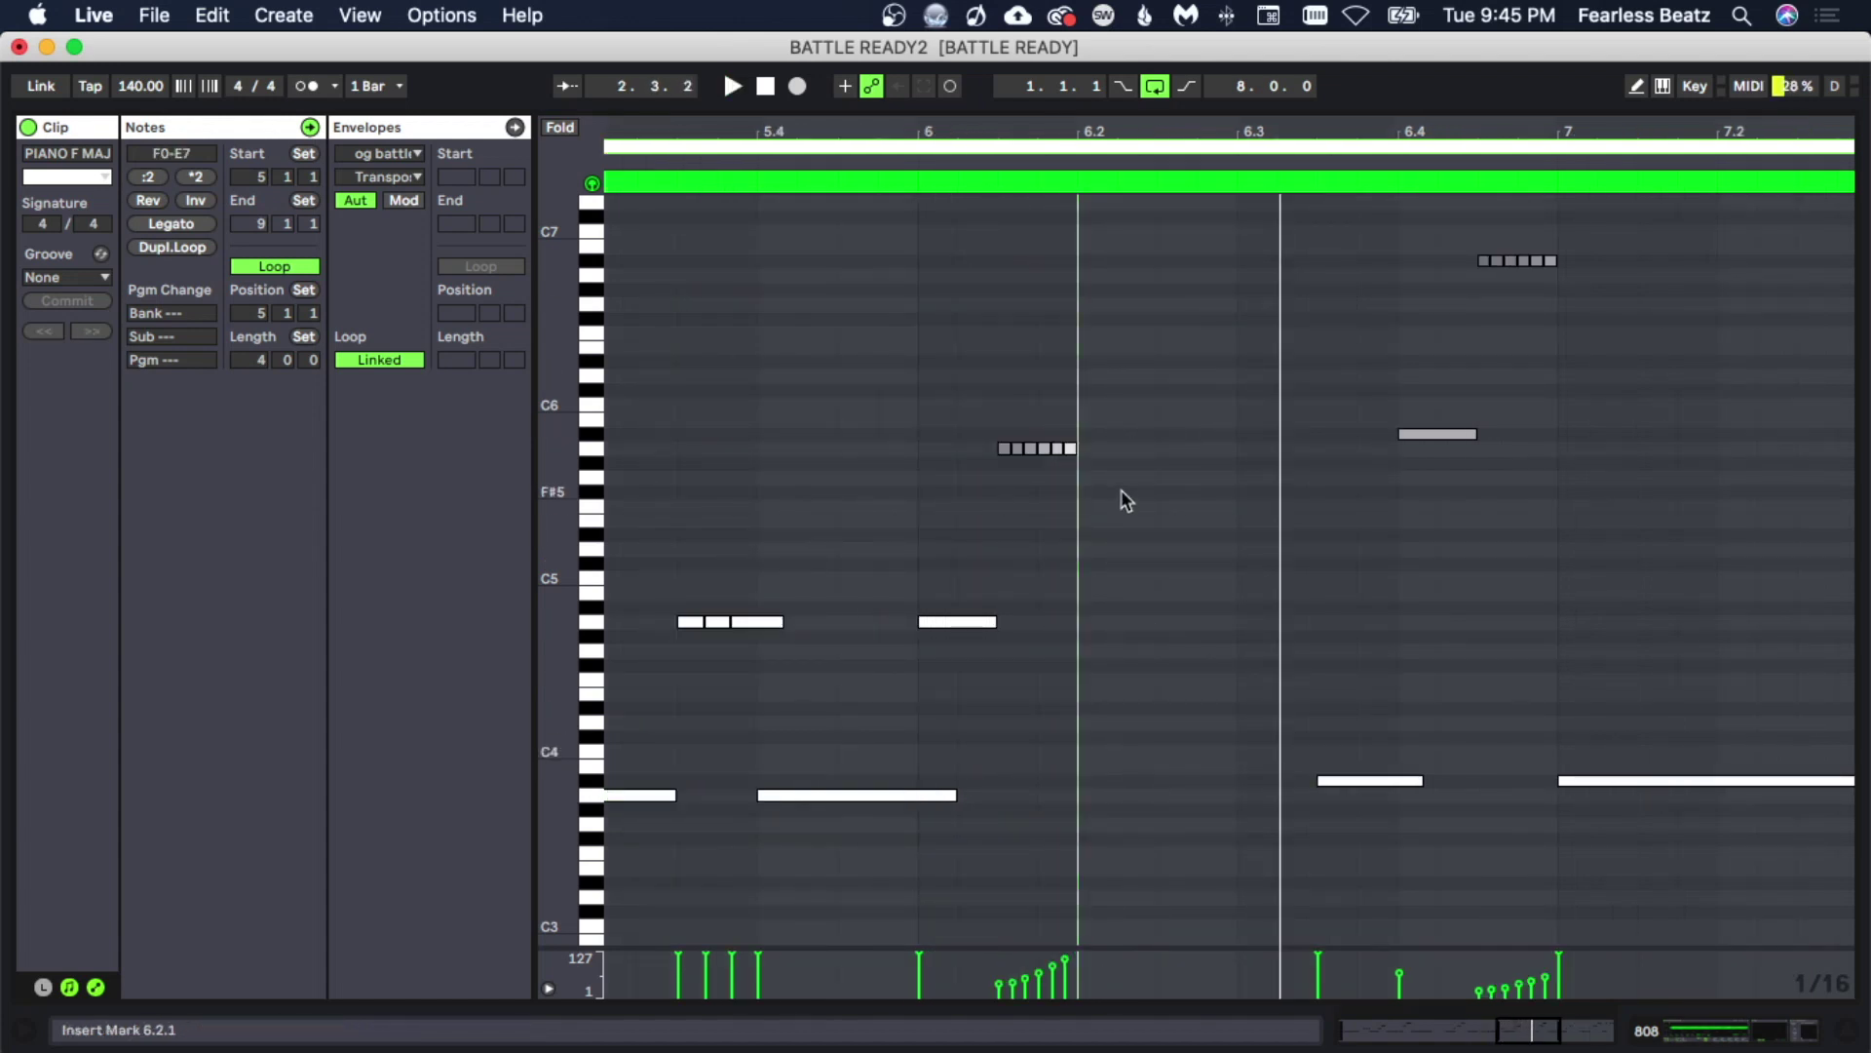
{"action": "double_click", "coordinate": [1096, 450]}
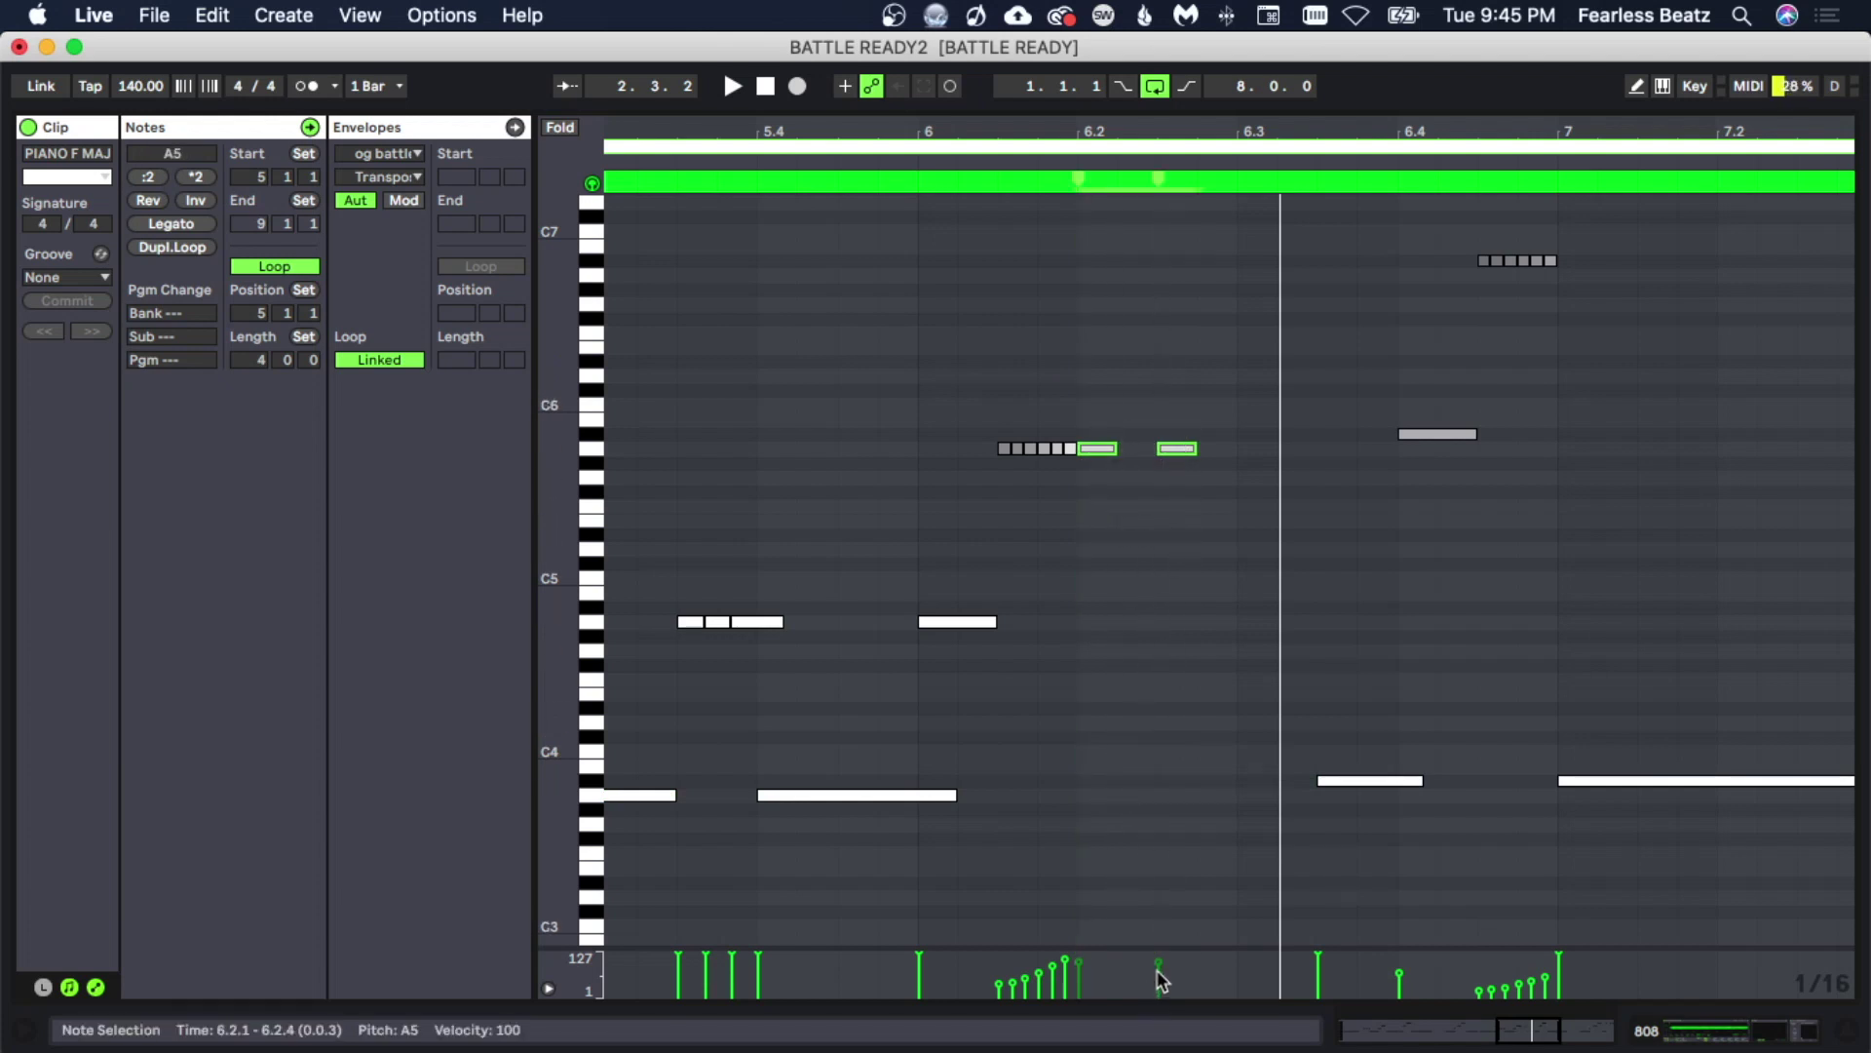
{"action": "left_click", "coordinate": [1135, 815]}
{"action": "key", "text": "space"}
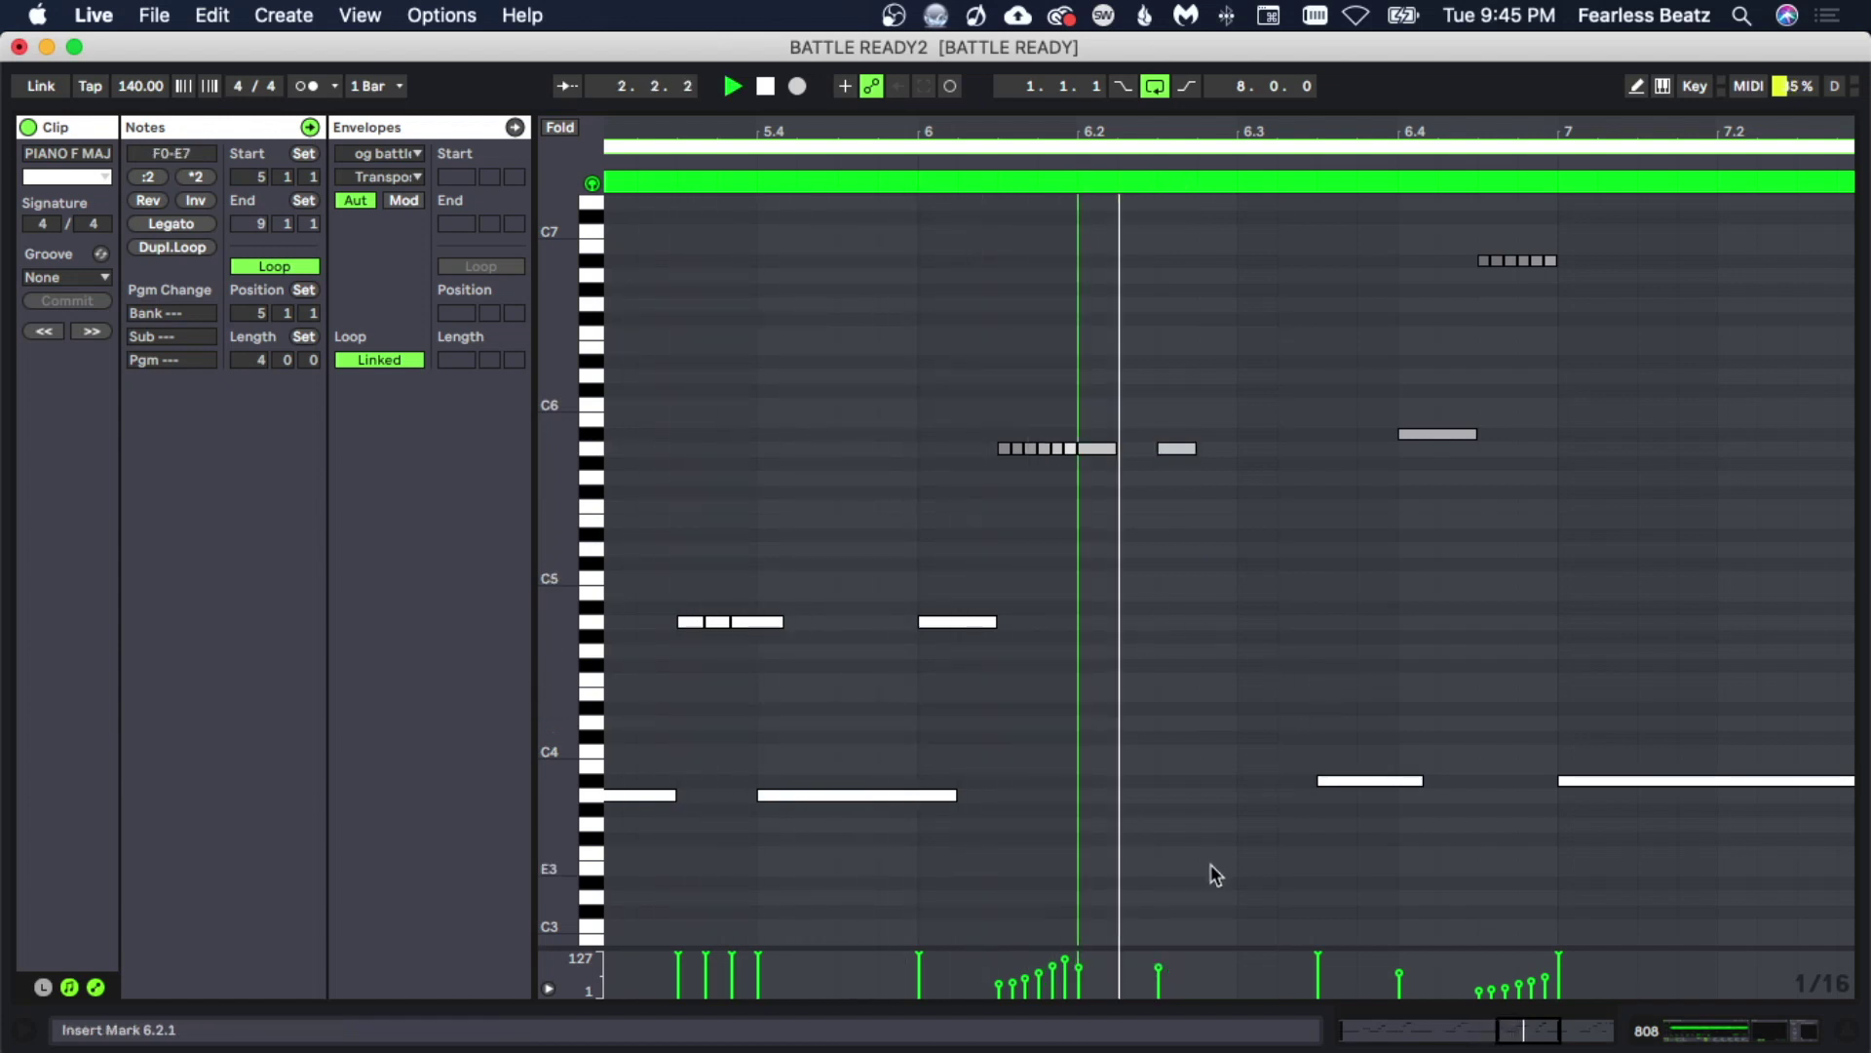
Duplicate the A5 note at 6.2.3 to 6.3.1, drop the copy to A4, extend it to 6.3.4 and set its velocity to 127.
{"action": "scroll", "coordinate": [1014, 429], "scroll_direction": "right", "scroll_amount": 3}
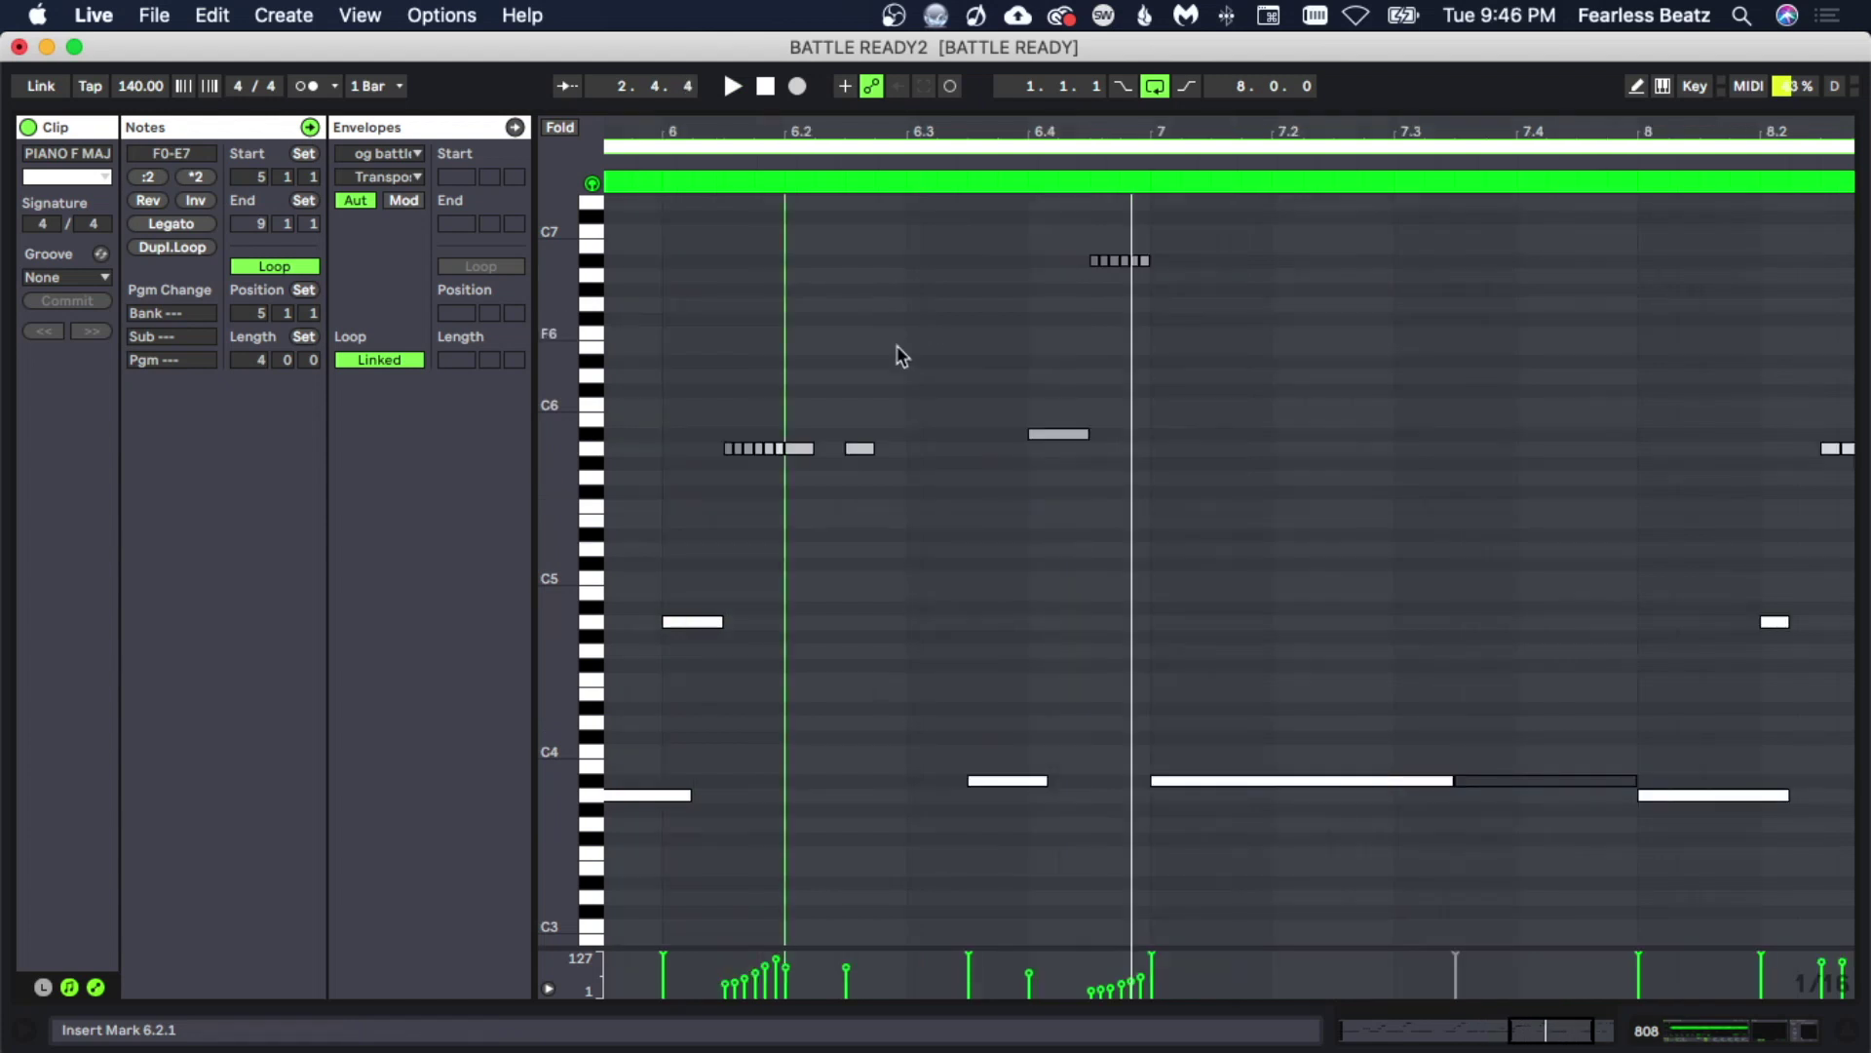
{"action": "left_click", "coordinate": [863, 448]}
{"action": "key", "text": "super+d"}
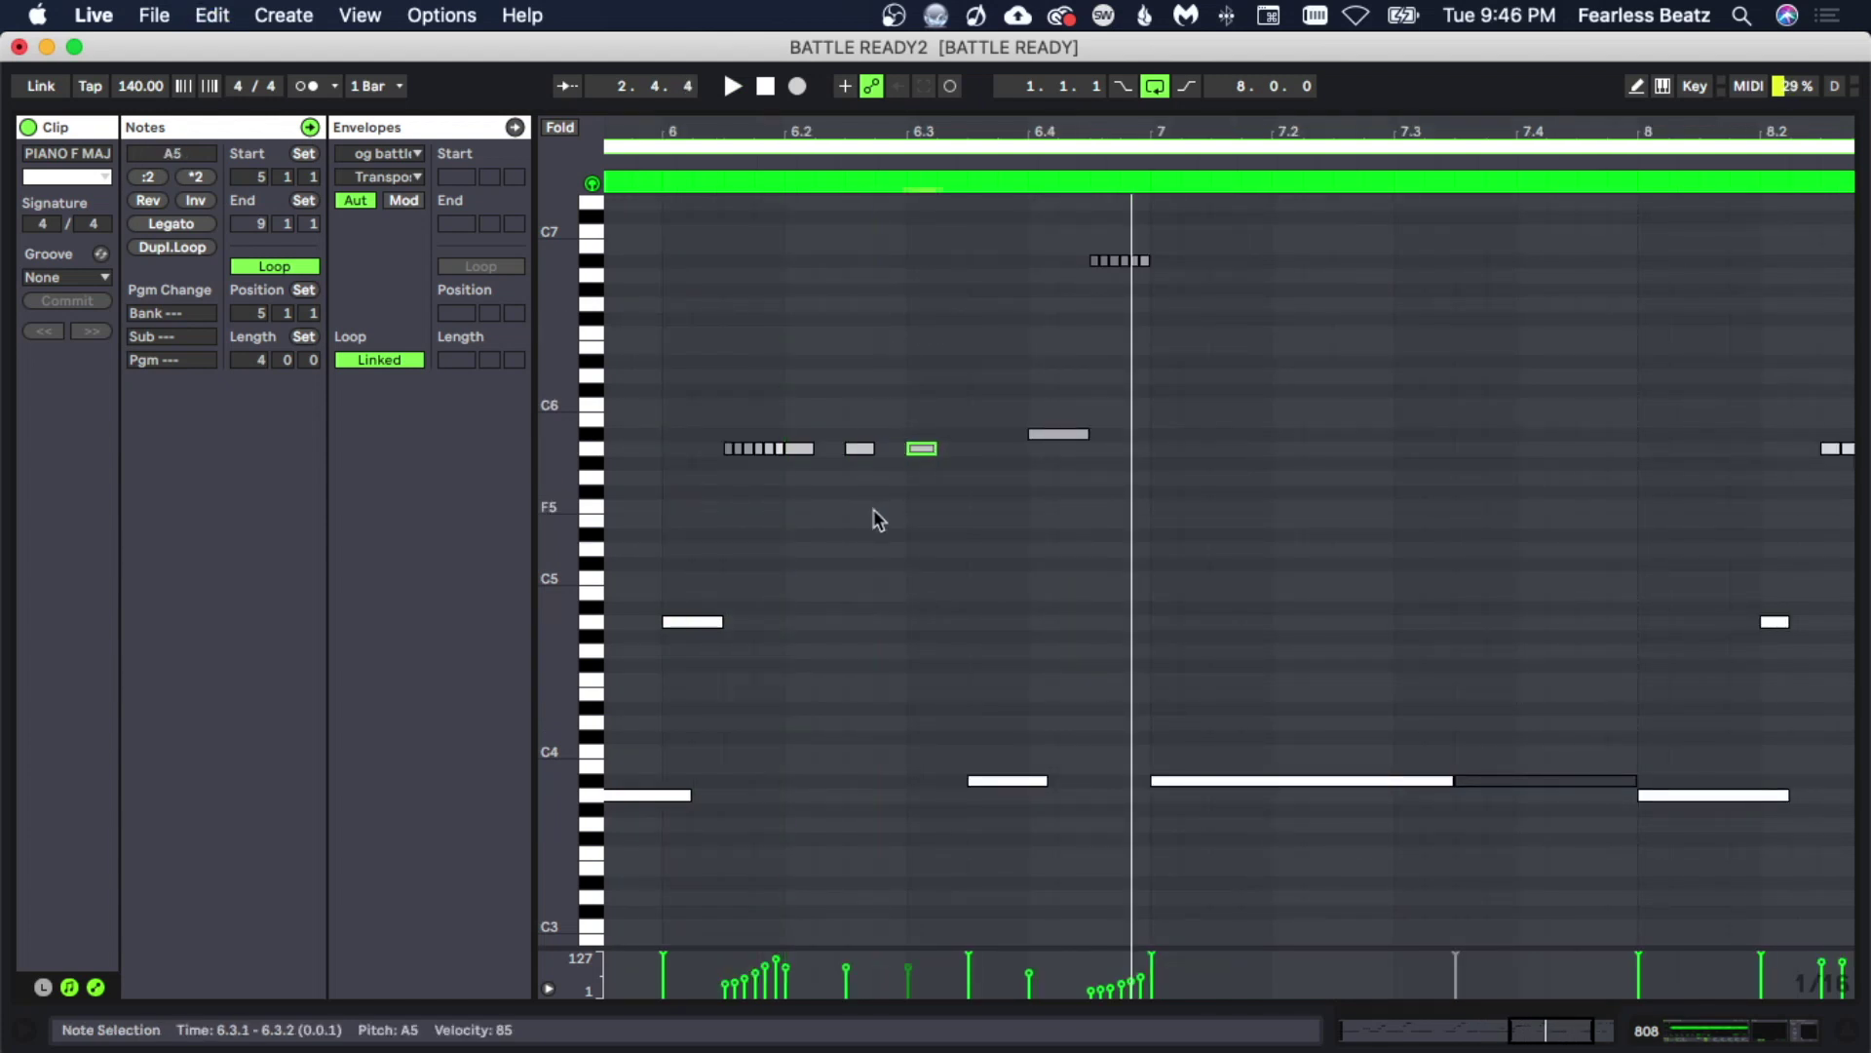
{"action": "key", "text": "shift+Down"}
{"action": "key", "text": "space"}
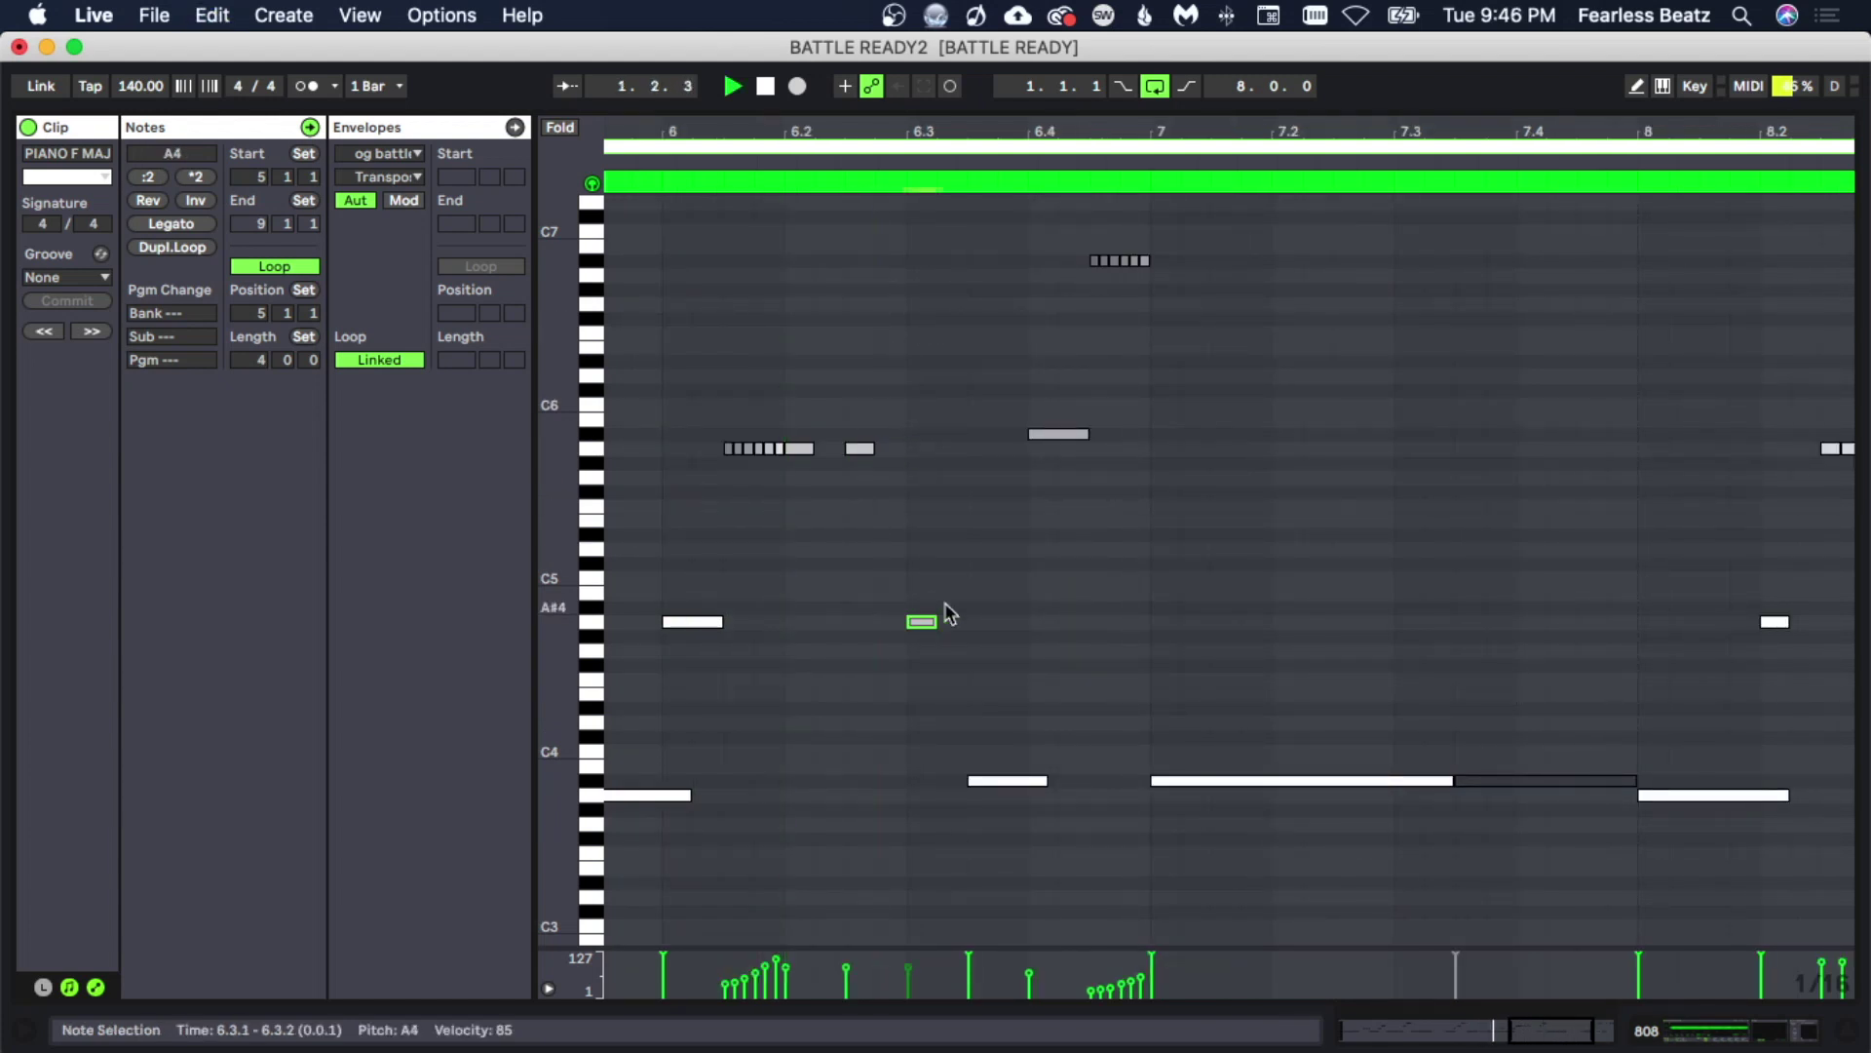
{"action": "left_click_drag", "start_coordinate": [934, 622], "coordinate": [996, 622]}
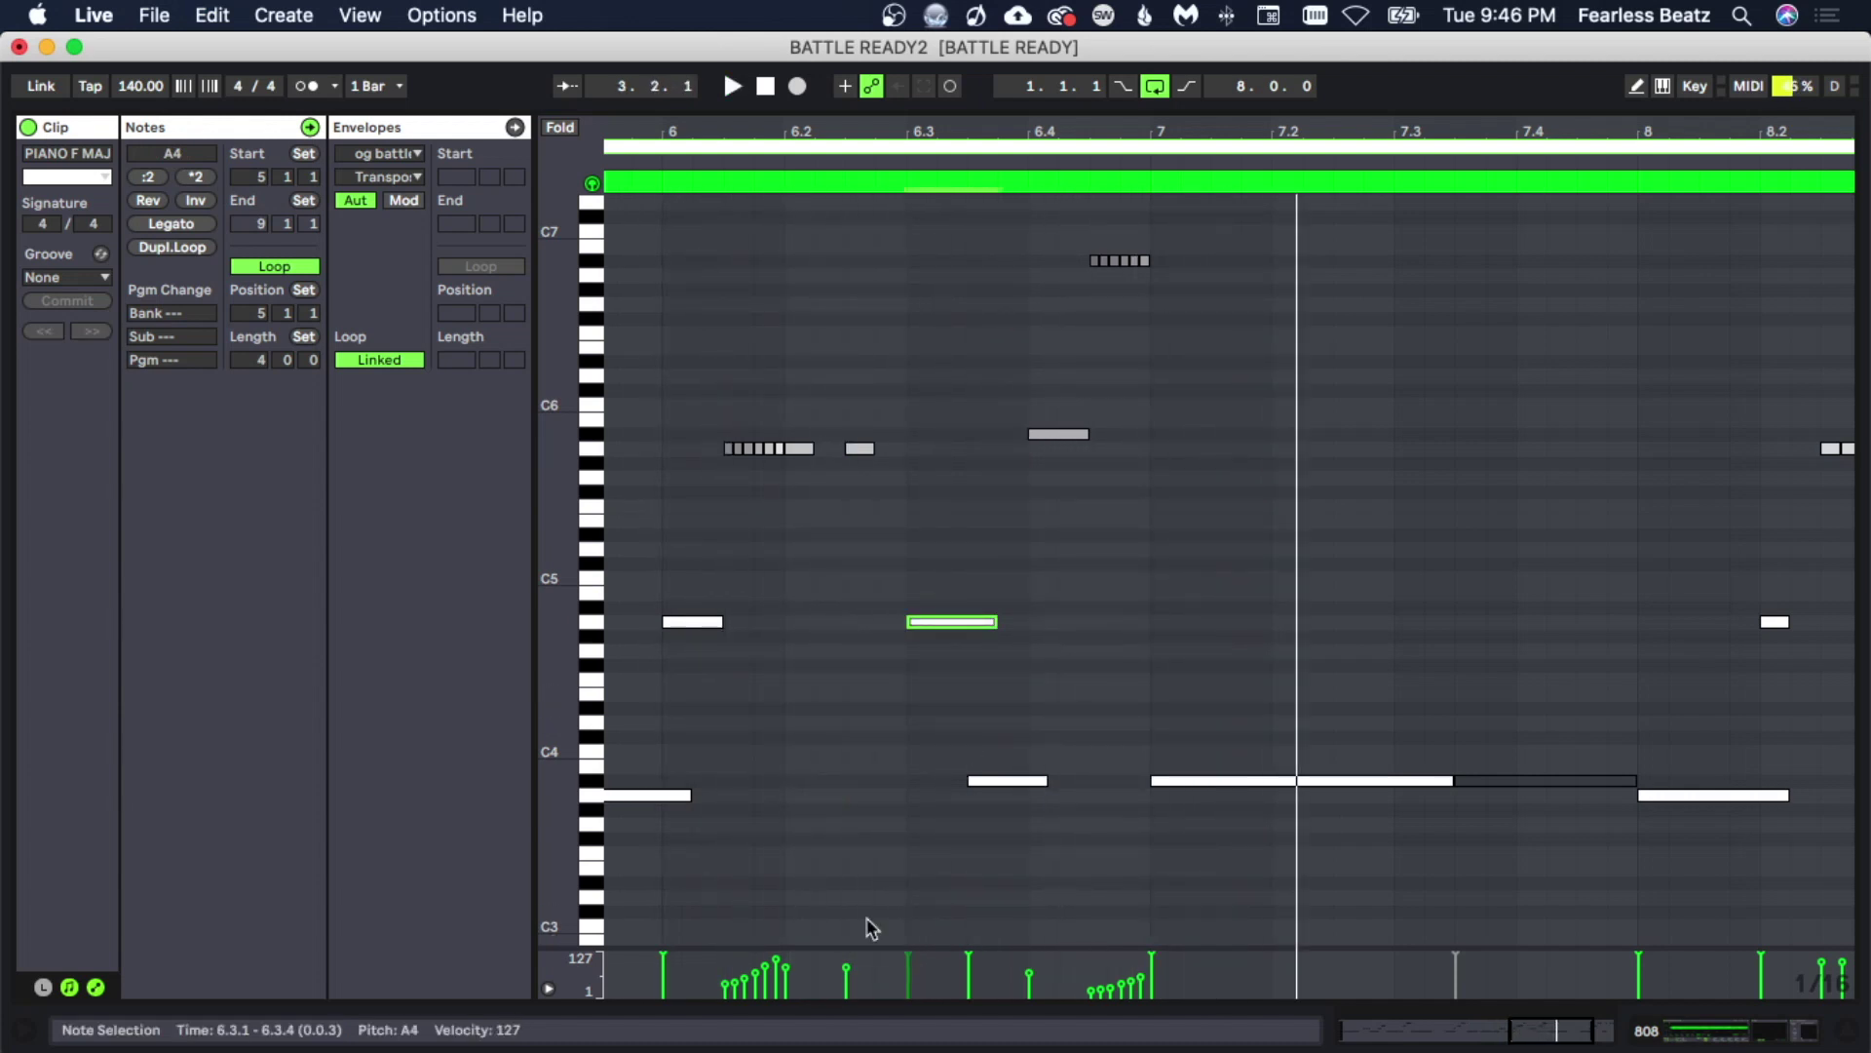
{"action": "left_click", "coordinate": [908, 745]}
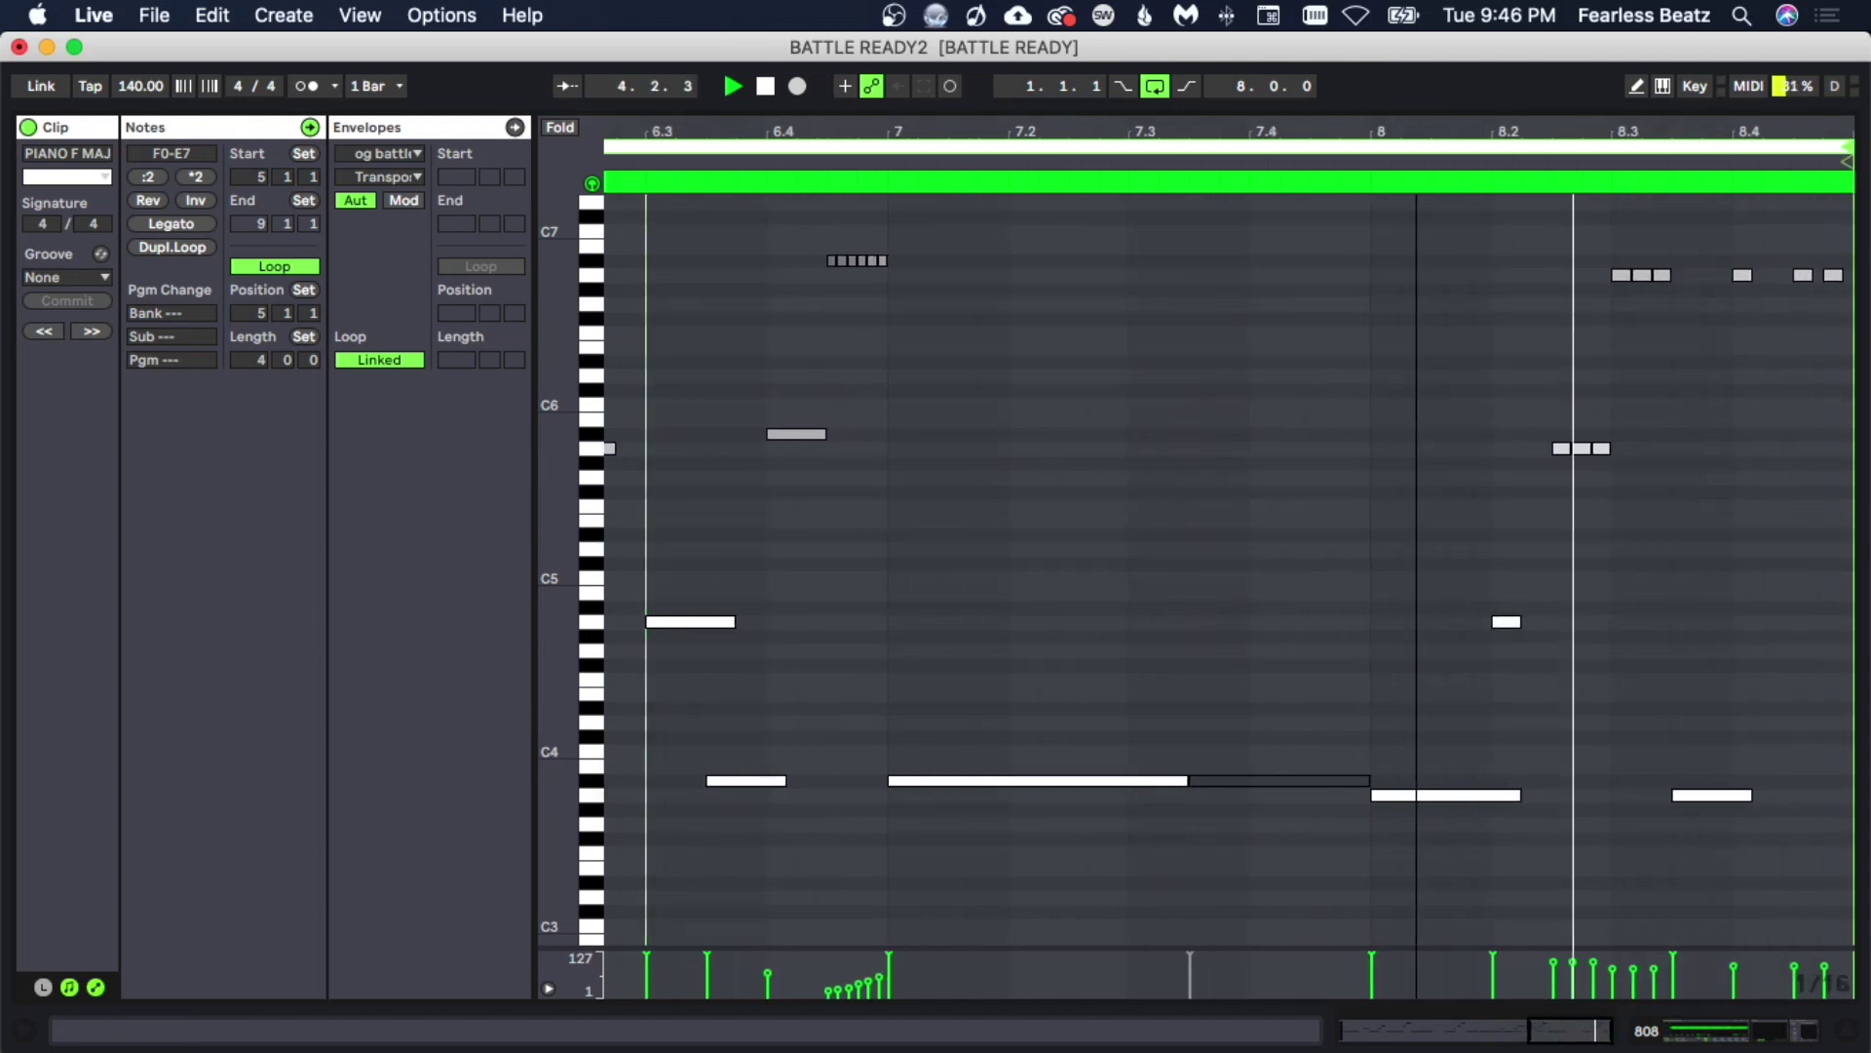
Delete the A#6 roll at the end of bar 6 and play the loop.
{"action": "key", "text": "space"}
{"action": "left_click_drag", "start_coordinate": [1021, 229], "coordinate": [1230, 314]}
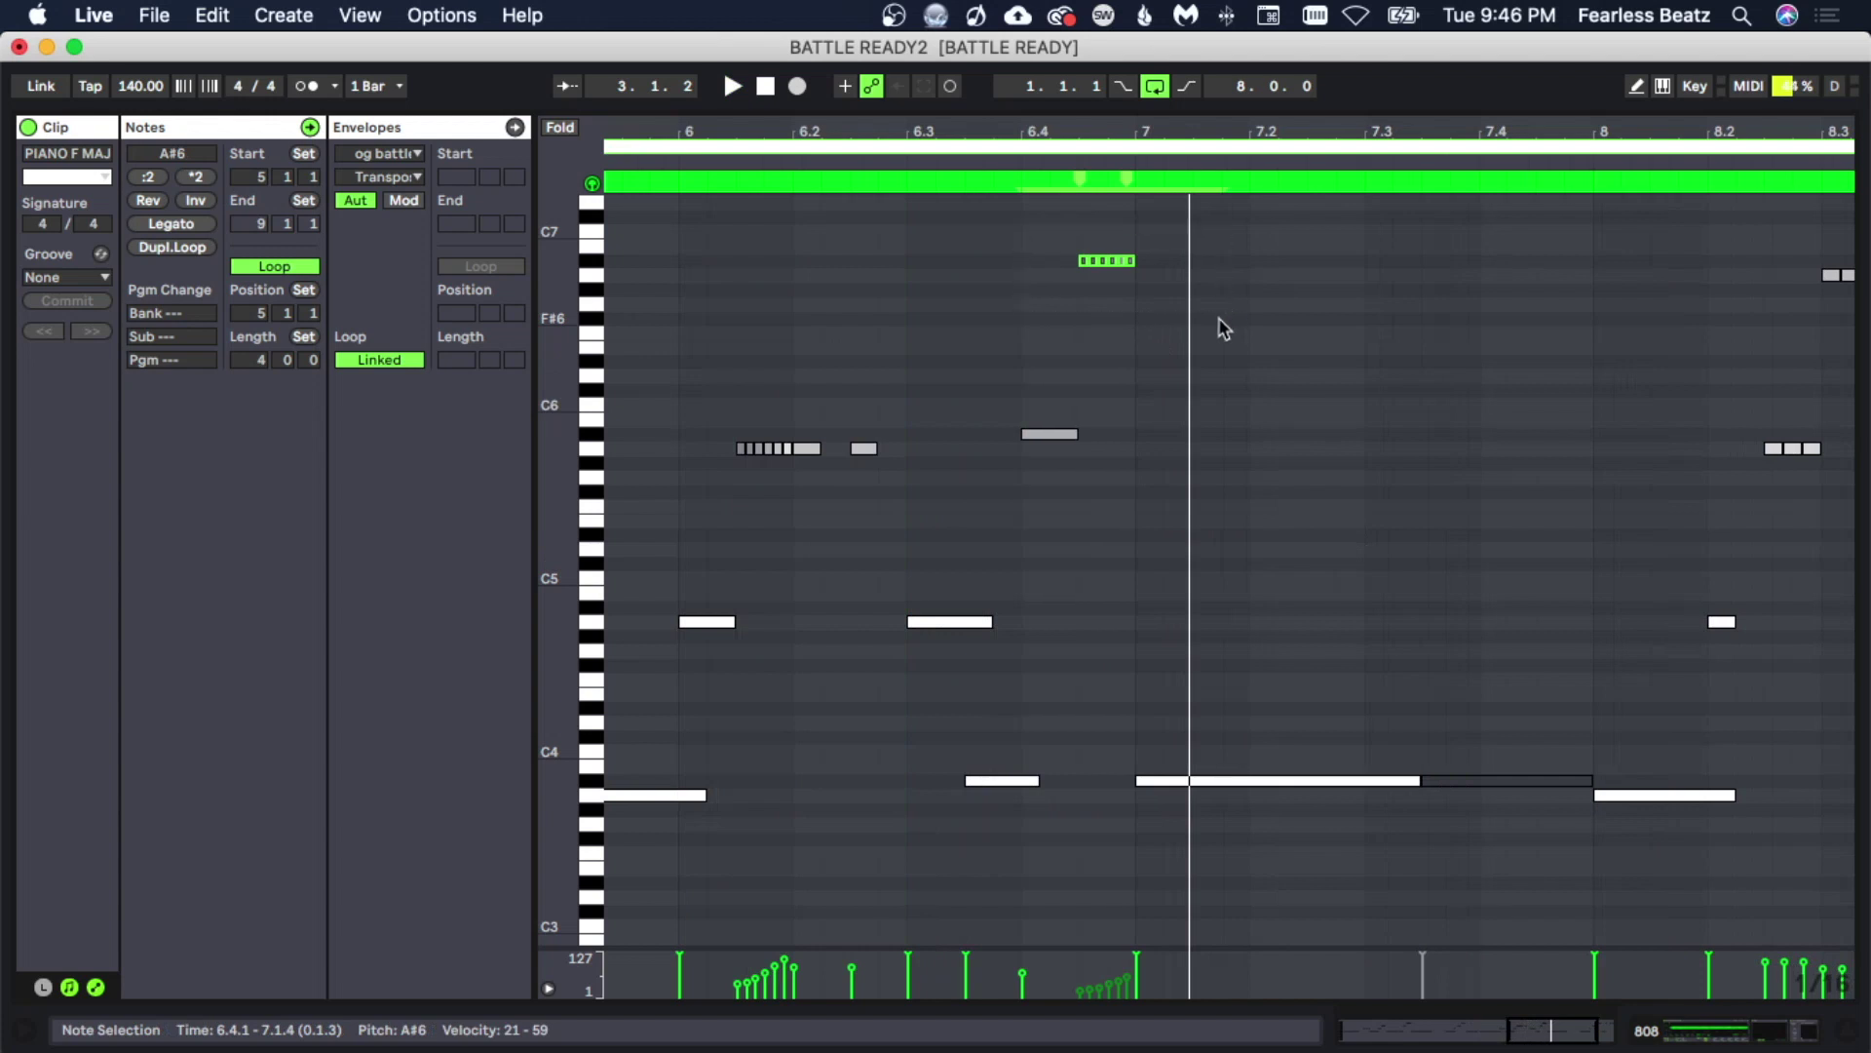
{"action": "key", "text": "BackSpace"}
{"action": "left_click", "coordinate": [1076, 435]}
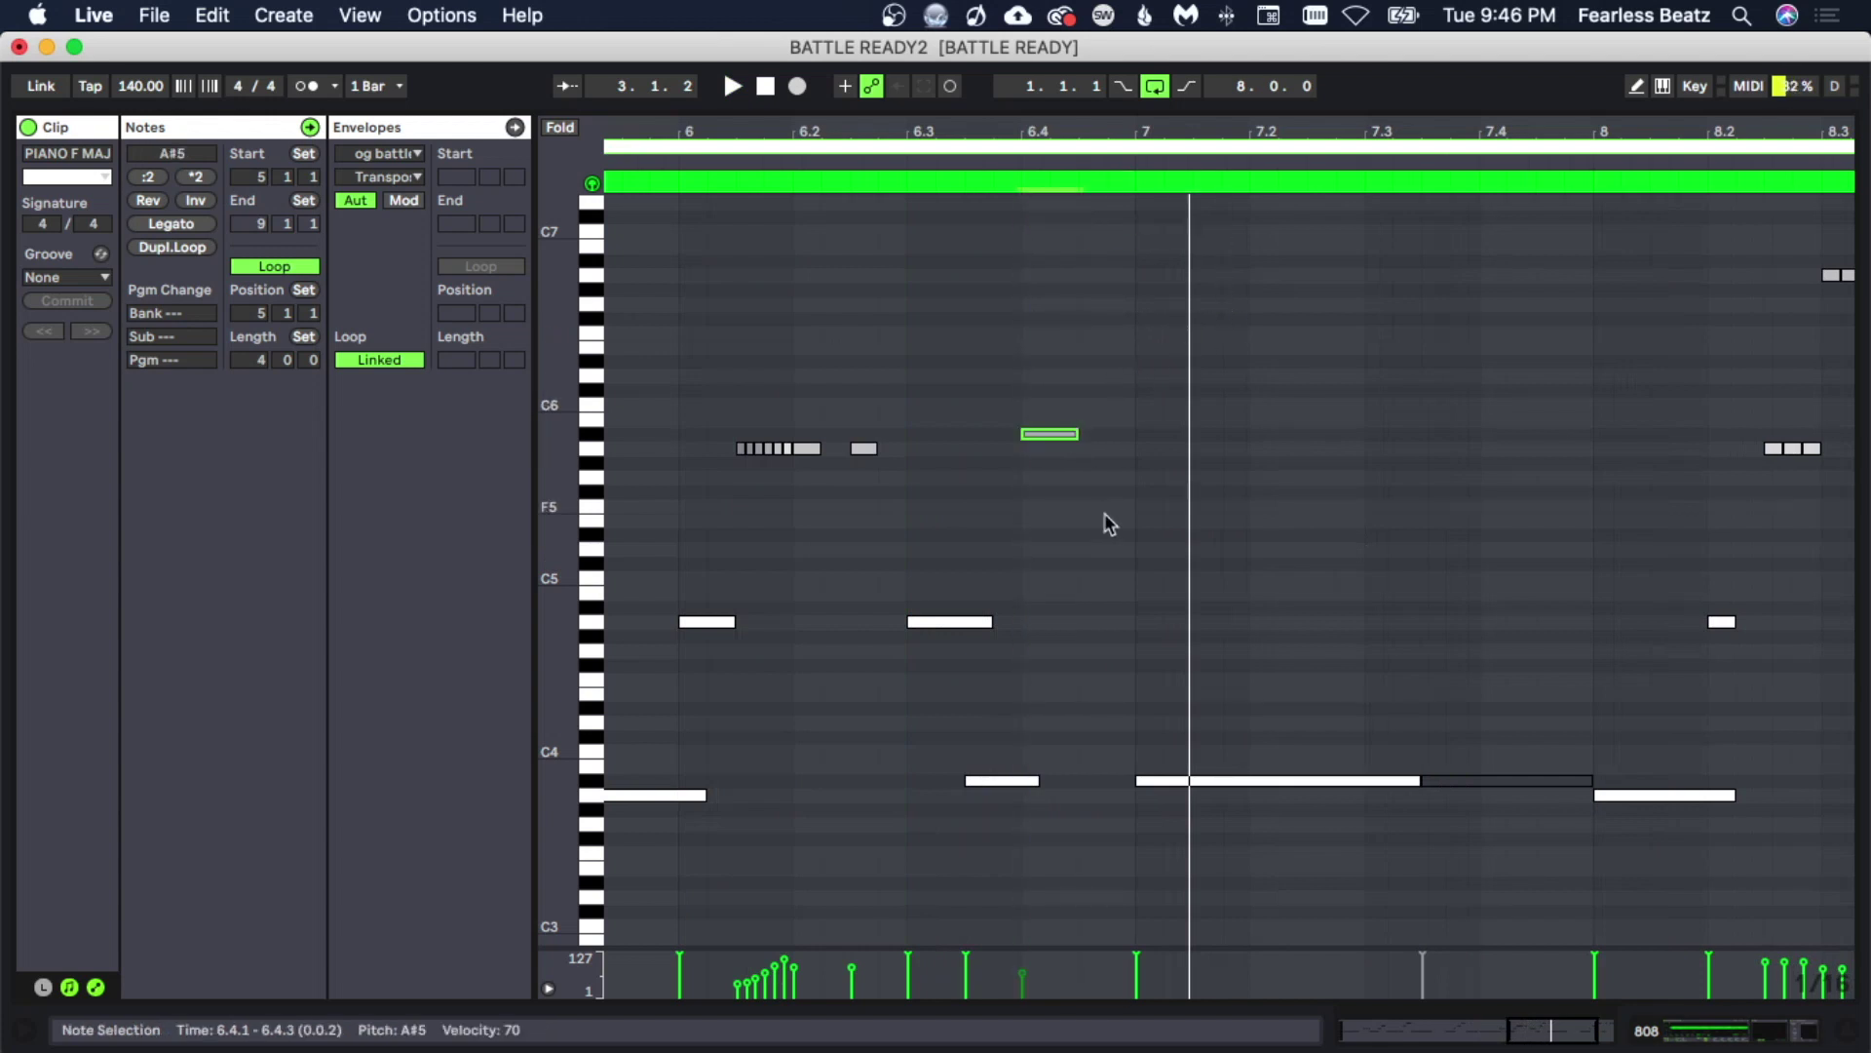
{"action": "left_click", "coordinate": [1080, 531]}
{"action": "key", "text": "space"}
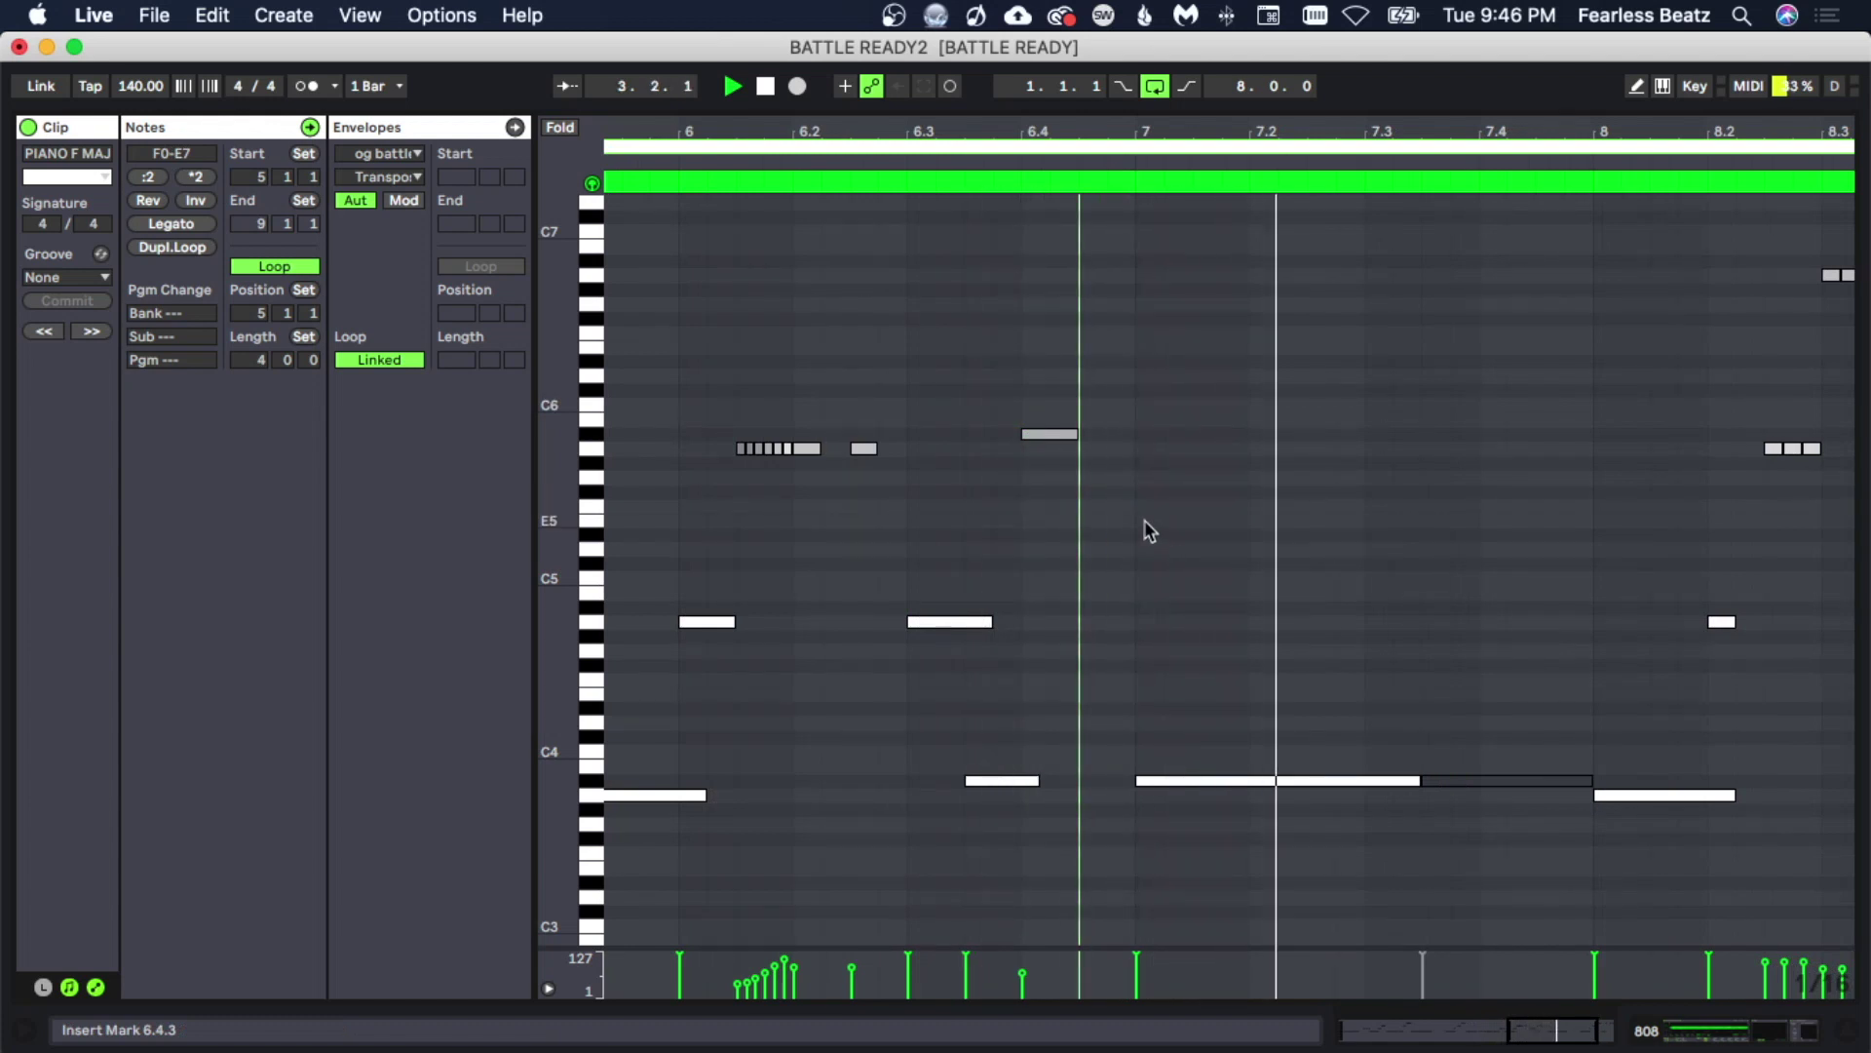
Set the velocity of the A#5 note at 6.4.1 to 56 and duplicate the note to 6.4.3.
{"action": "key", "text": "space"}
{"action": "left_click", "coordinate": [1074, 436]}
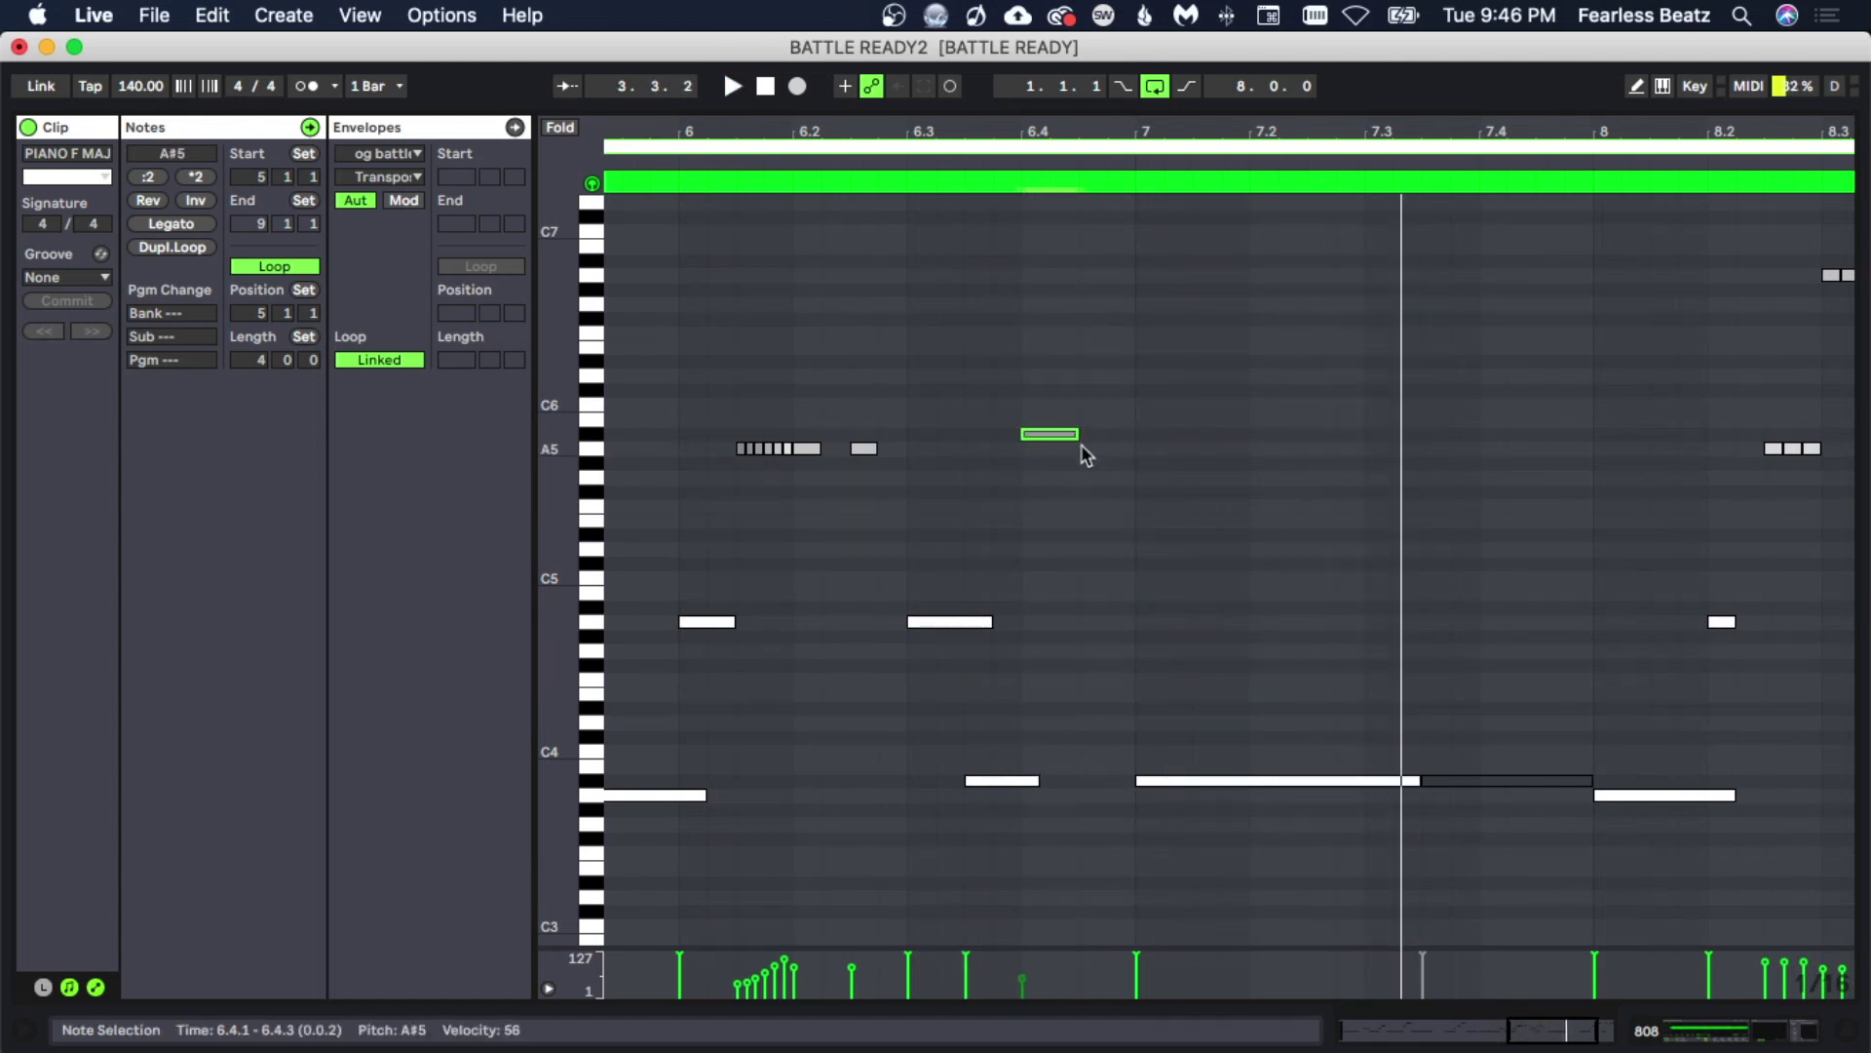
{"action": "key", "text": "super+d"}
{"action": "key", "text": "space"}
{"action": "left_click", "coordinate": [1085, 572]}
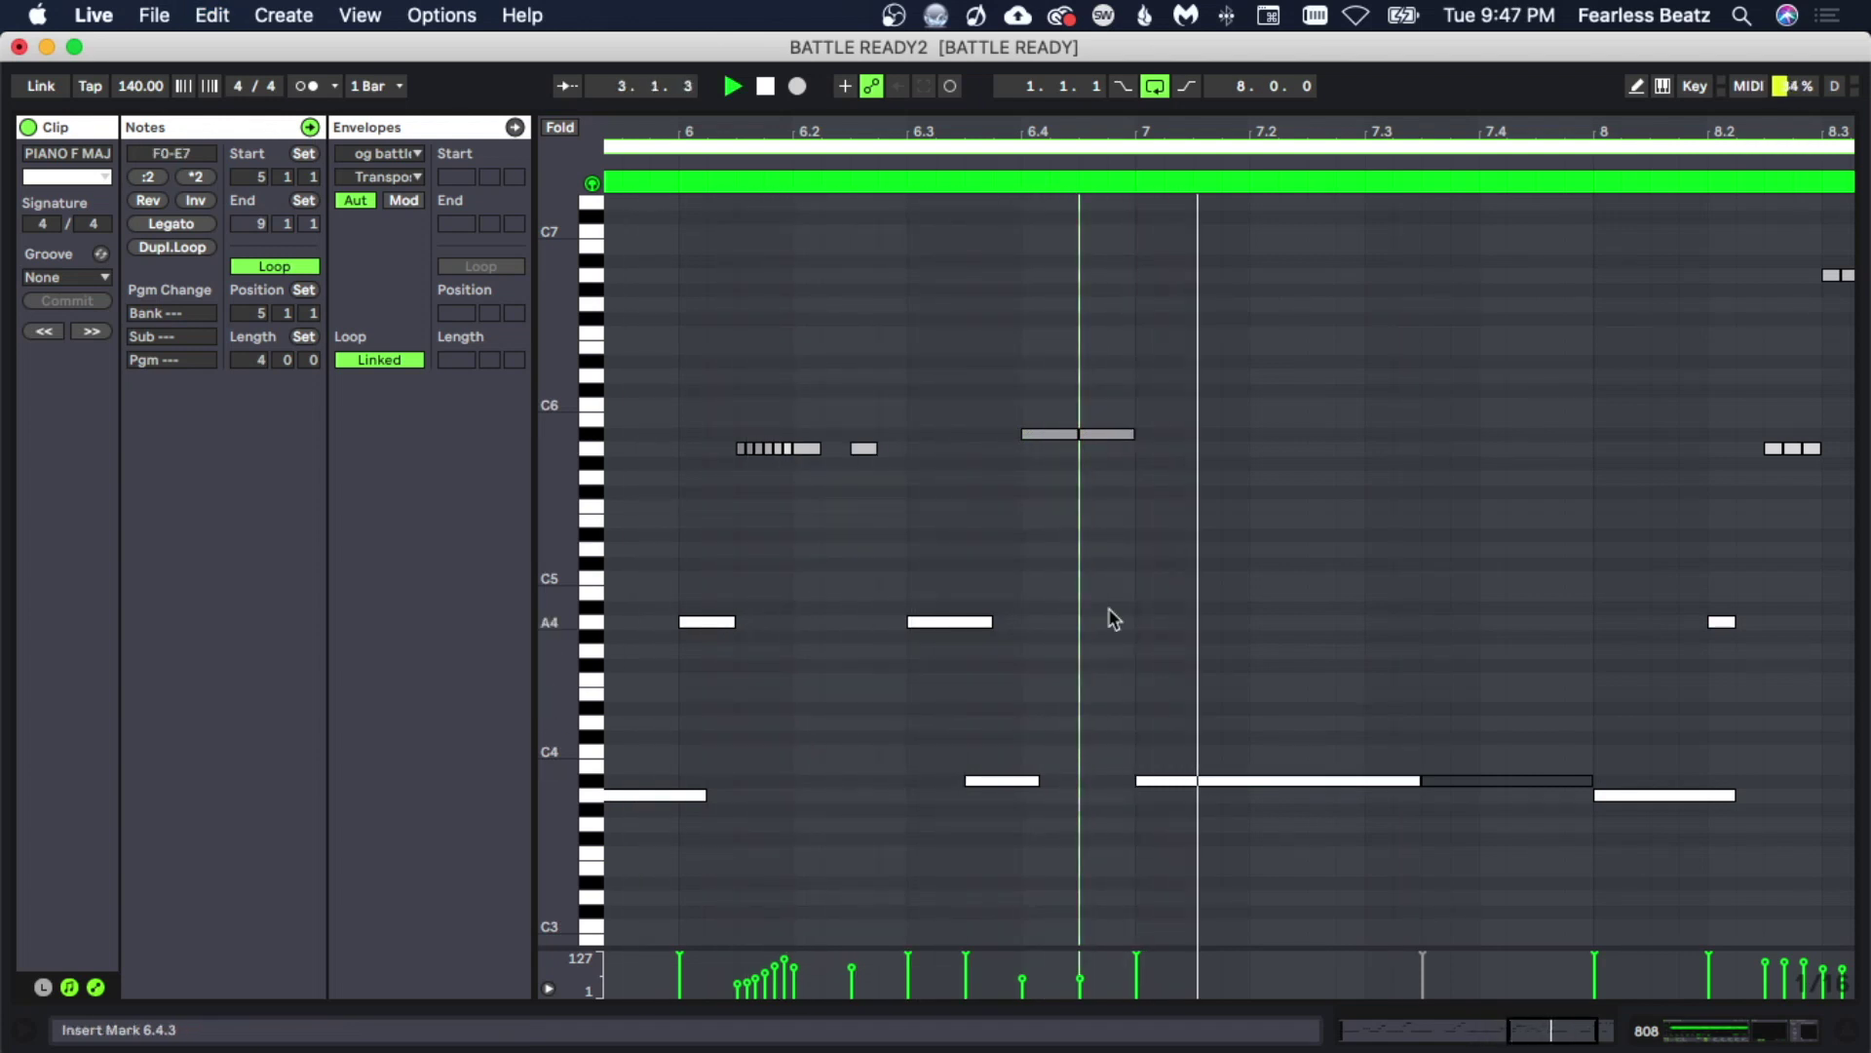
Shorten the A#3 note at 7.1.1 to end at 7.2.3, duplicate it twice and trim the last copy to end at 8.1.1.
{"action": "key", "text": "space"}
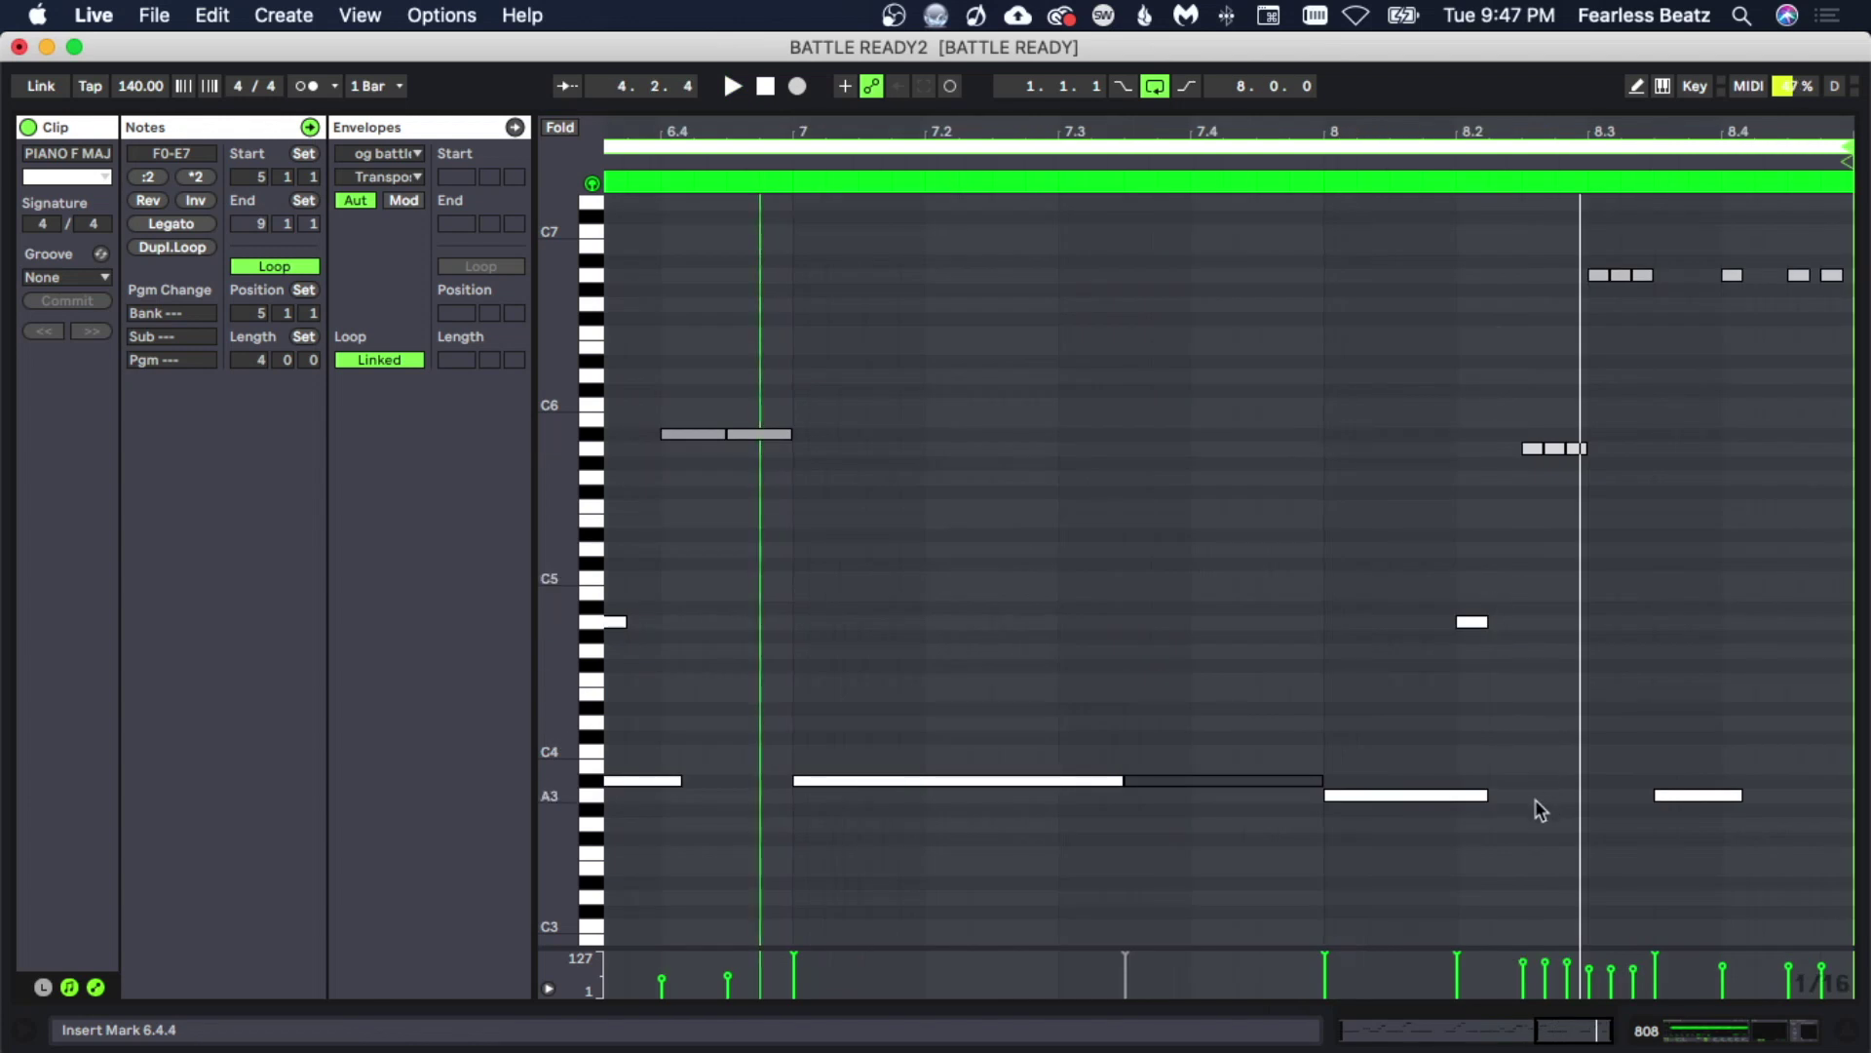
{"action": "left_click_drag", "start_coordinate": [1117, 780], "coordinate": [992, 807]}
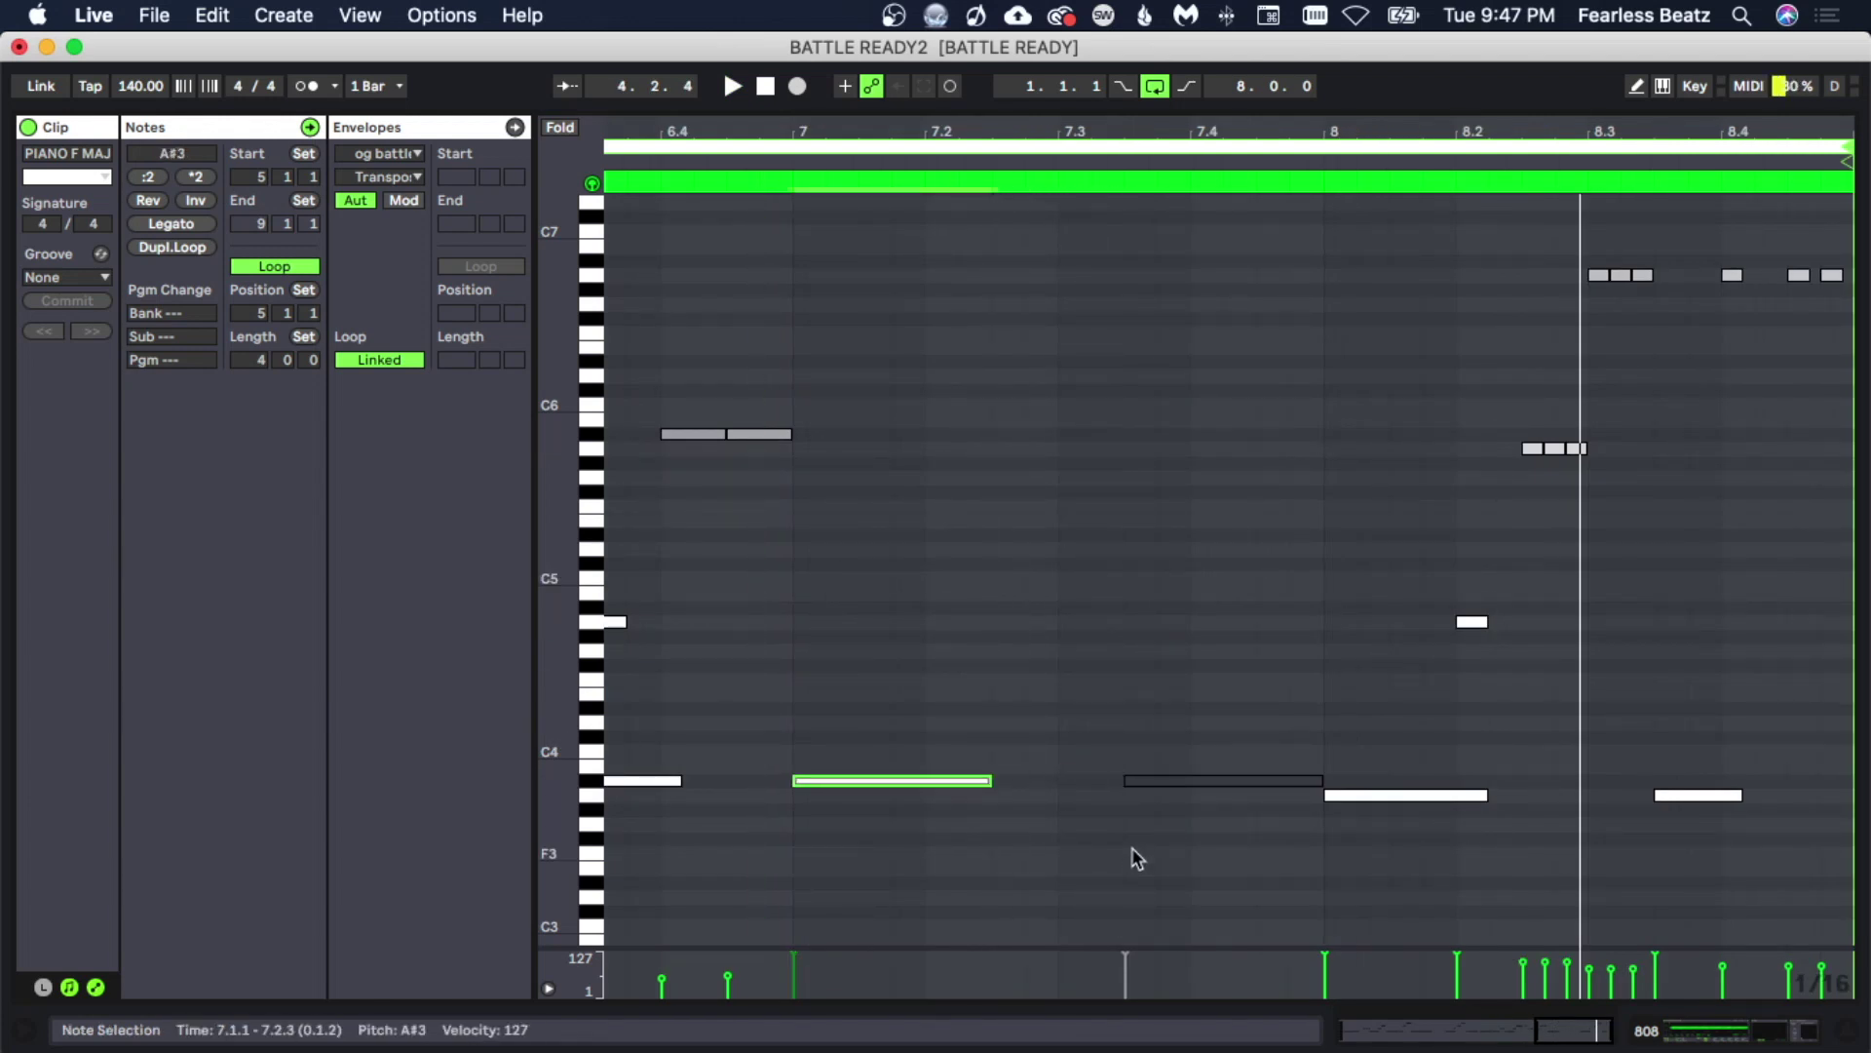
{"action": "key", "text": "super+d"}
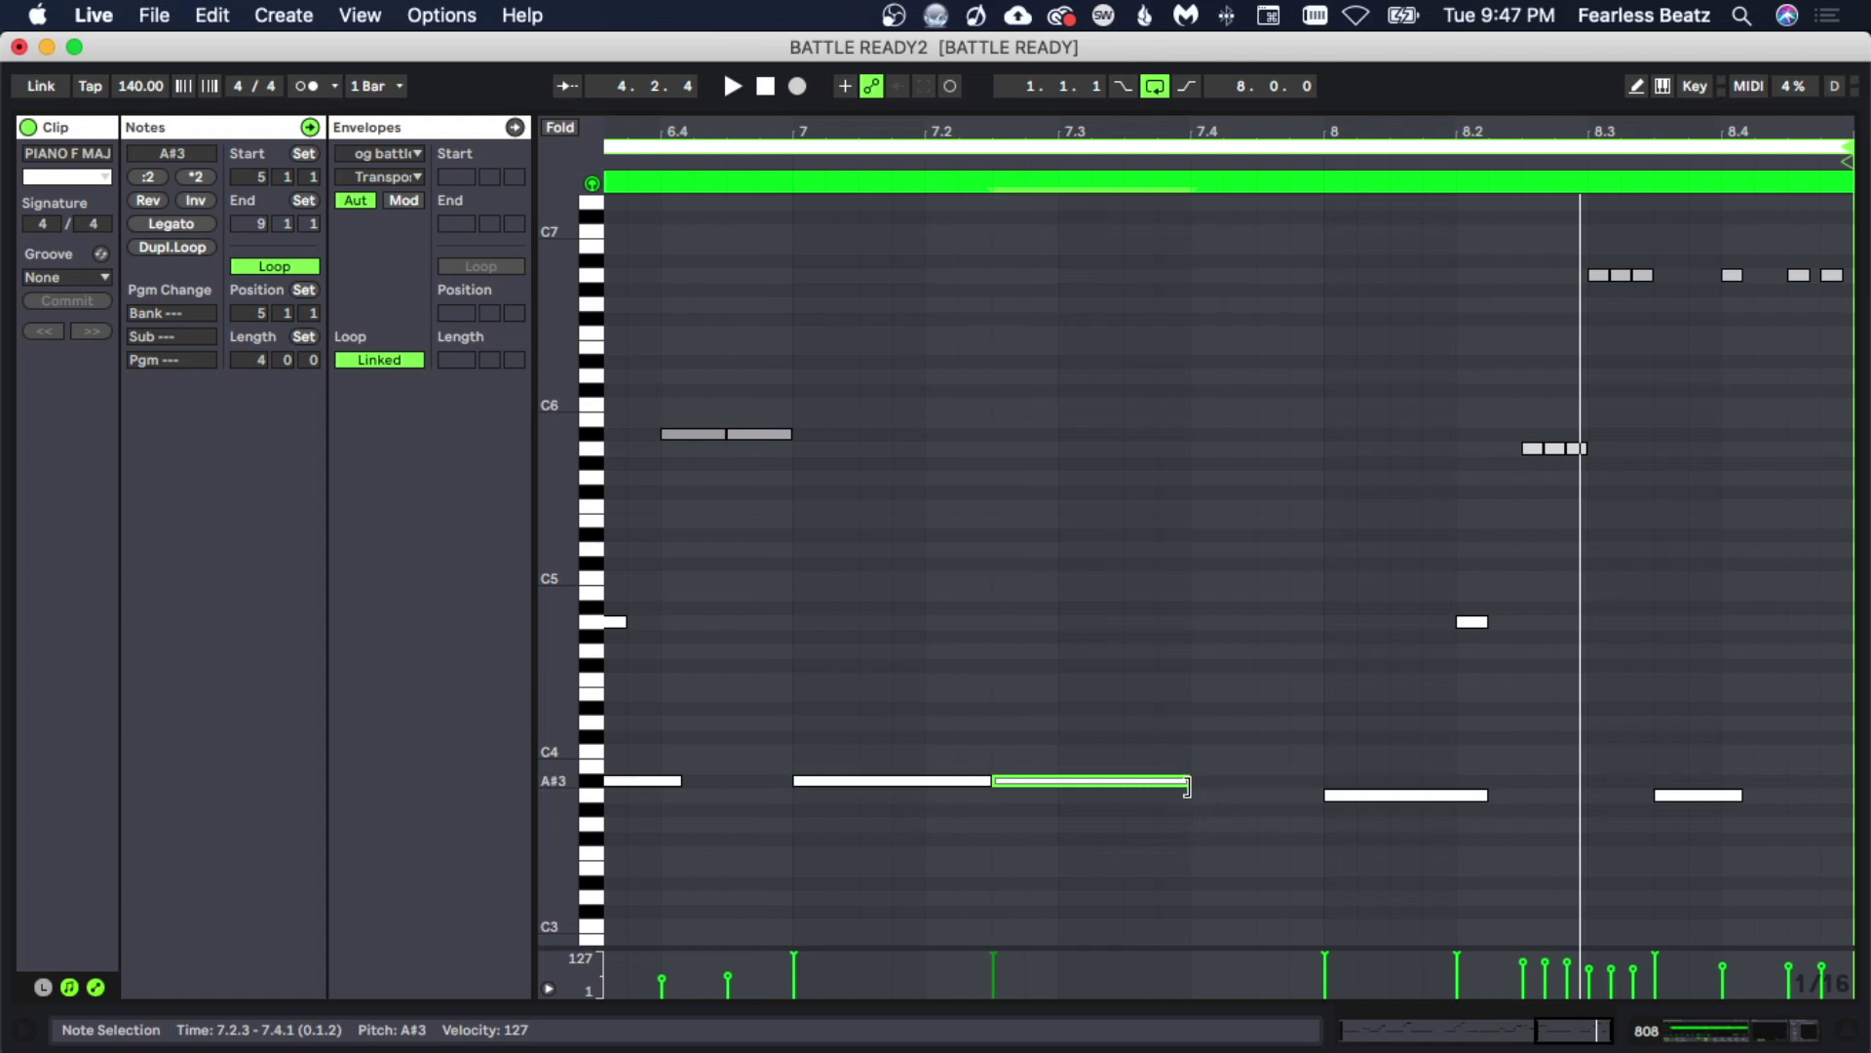
{"action": "key", "text": "super+d"}
{"action": "left_click_drag", "start_coordinate": [1386, 776], "coordinate": [1324, 776]}
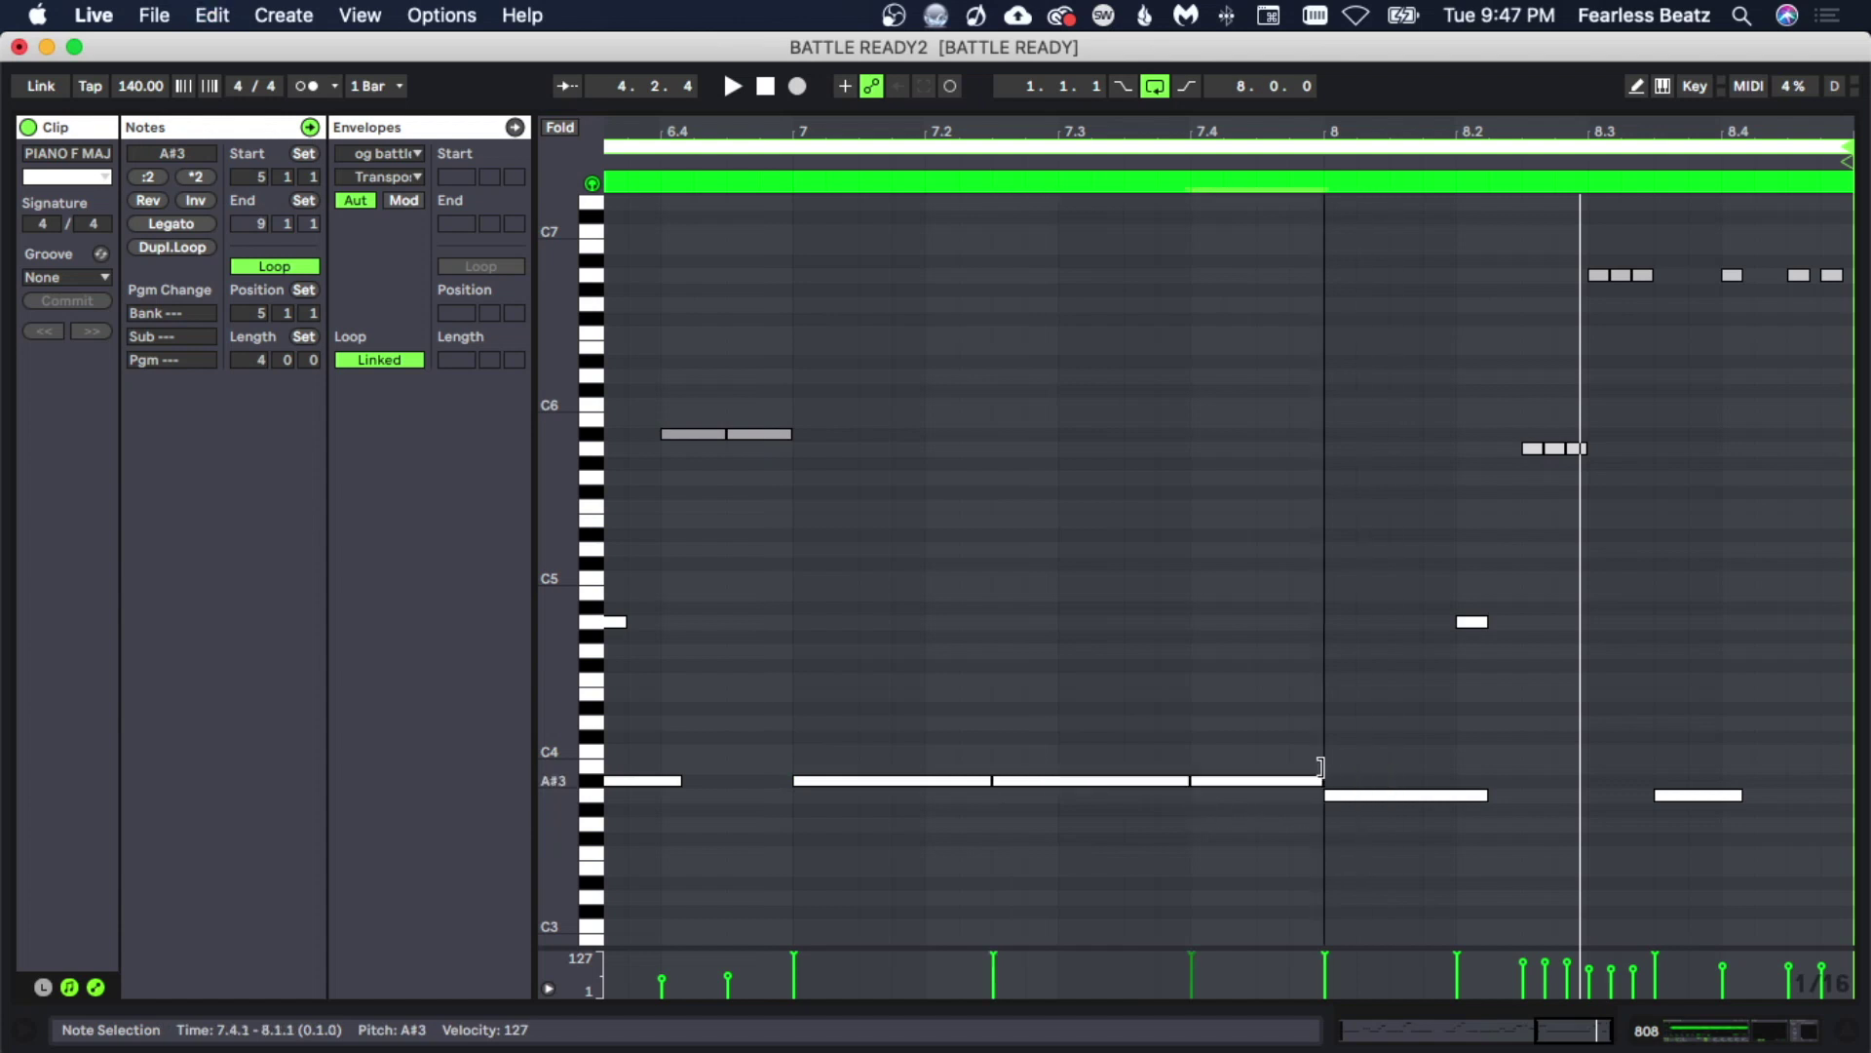
Delete the short A4 note at 8.2.1.
{"action": "left_click", "coordinate": [1409, 795]}
{"action": "left_click", "coordinate": [1472, 622]}
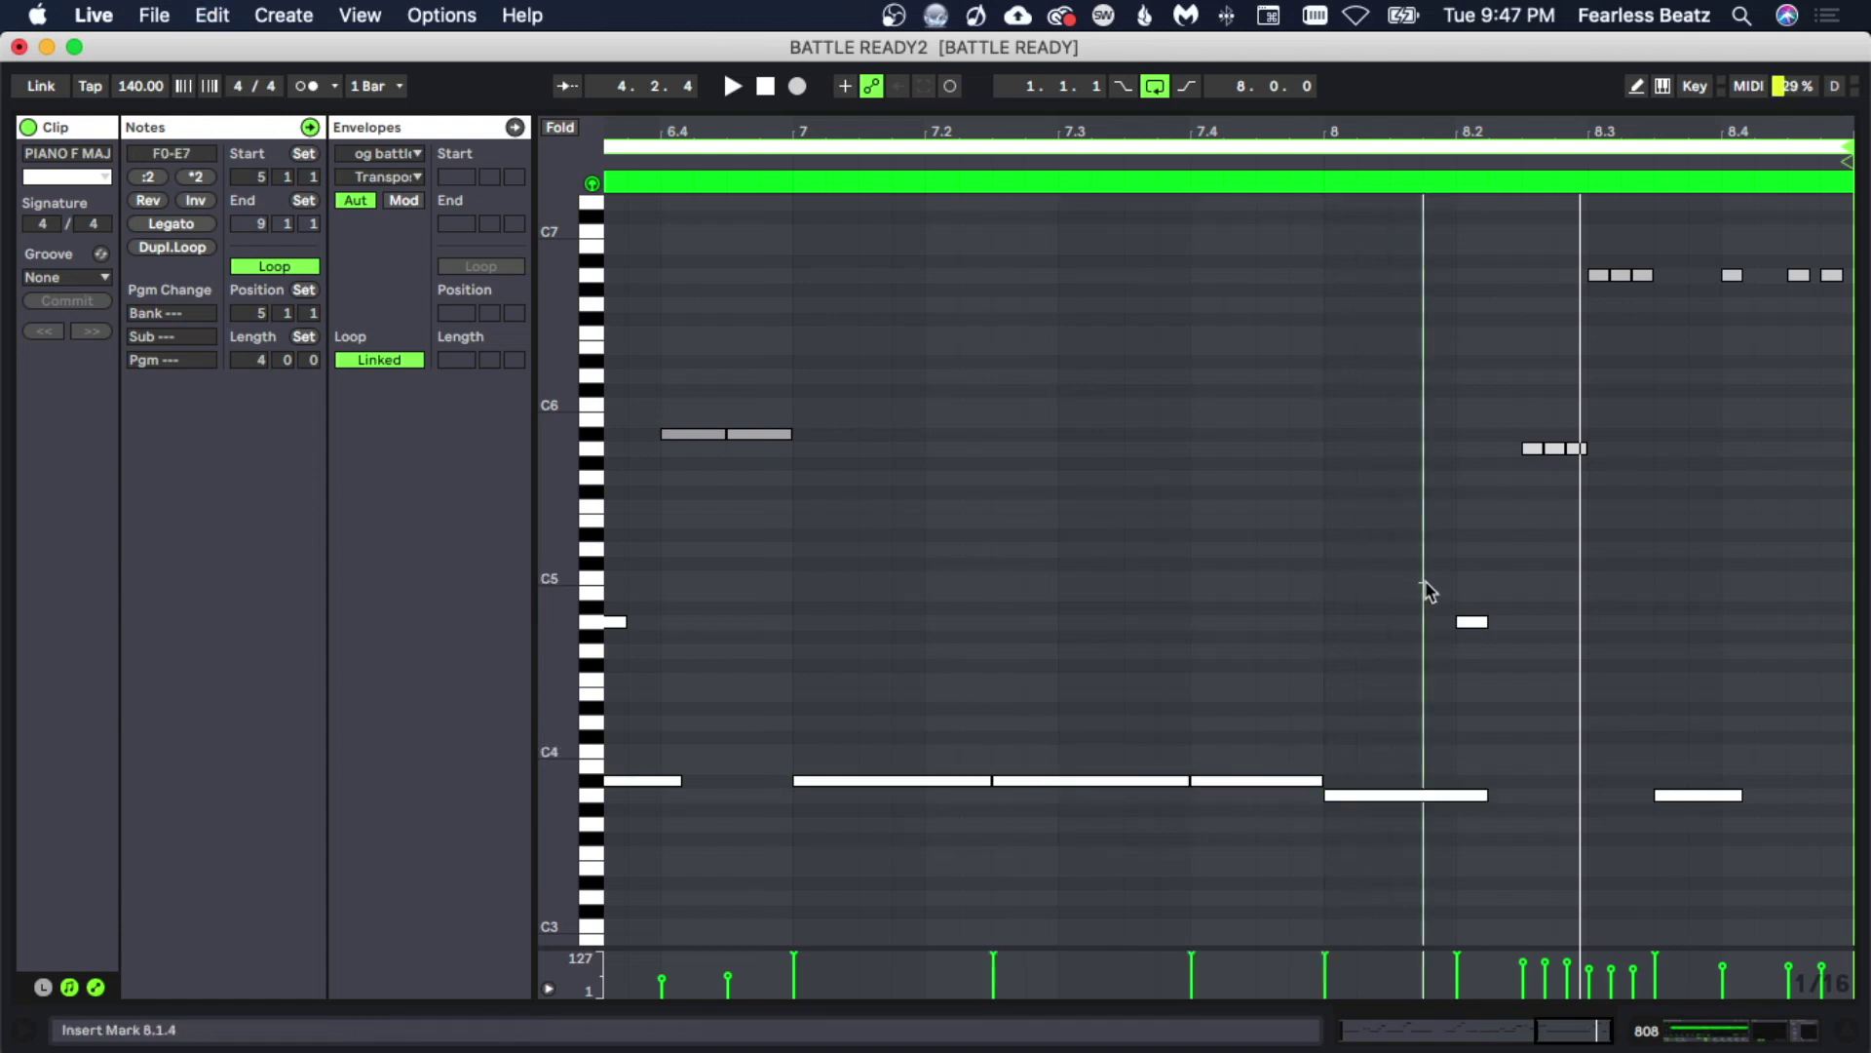
{"action": "left_click_drag", "start_coordinate": [1416, 600], "coordinate": [1537, 677]}
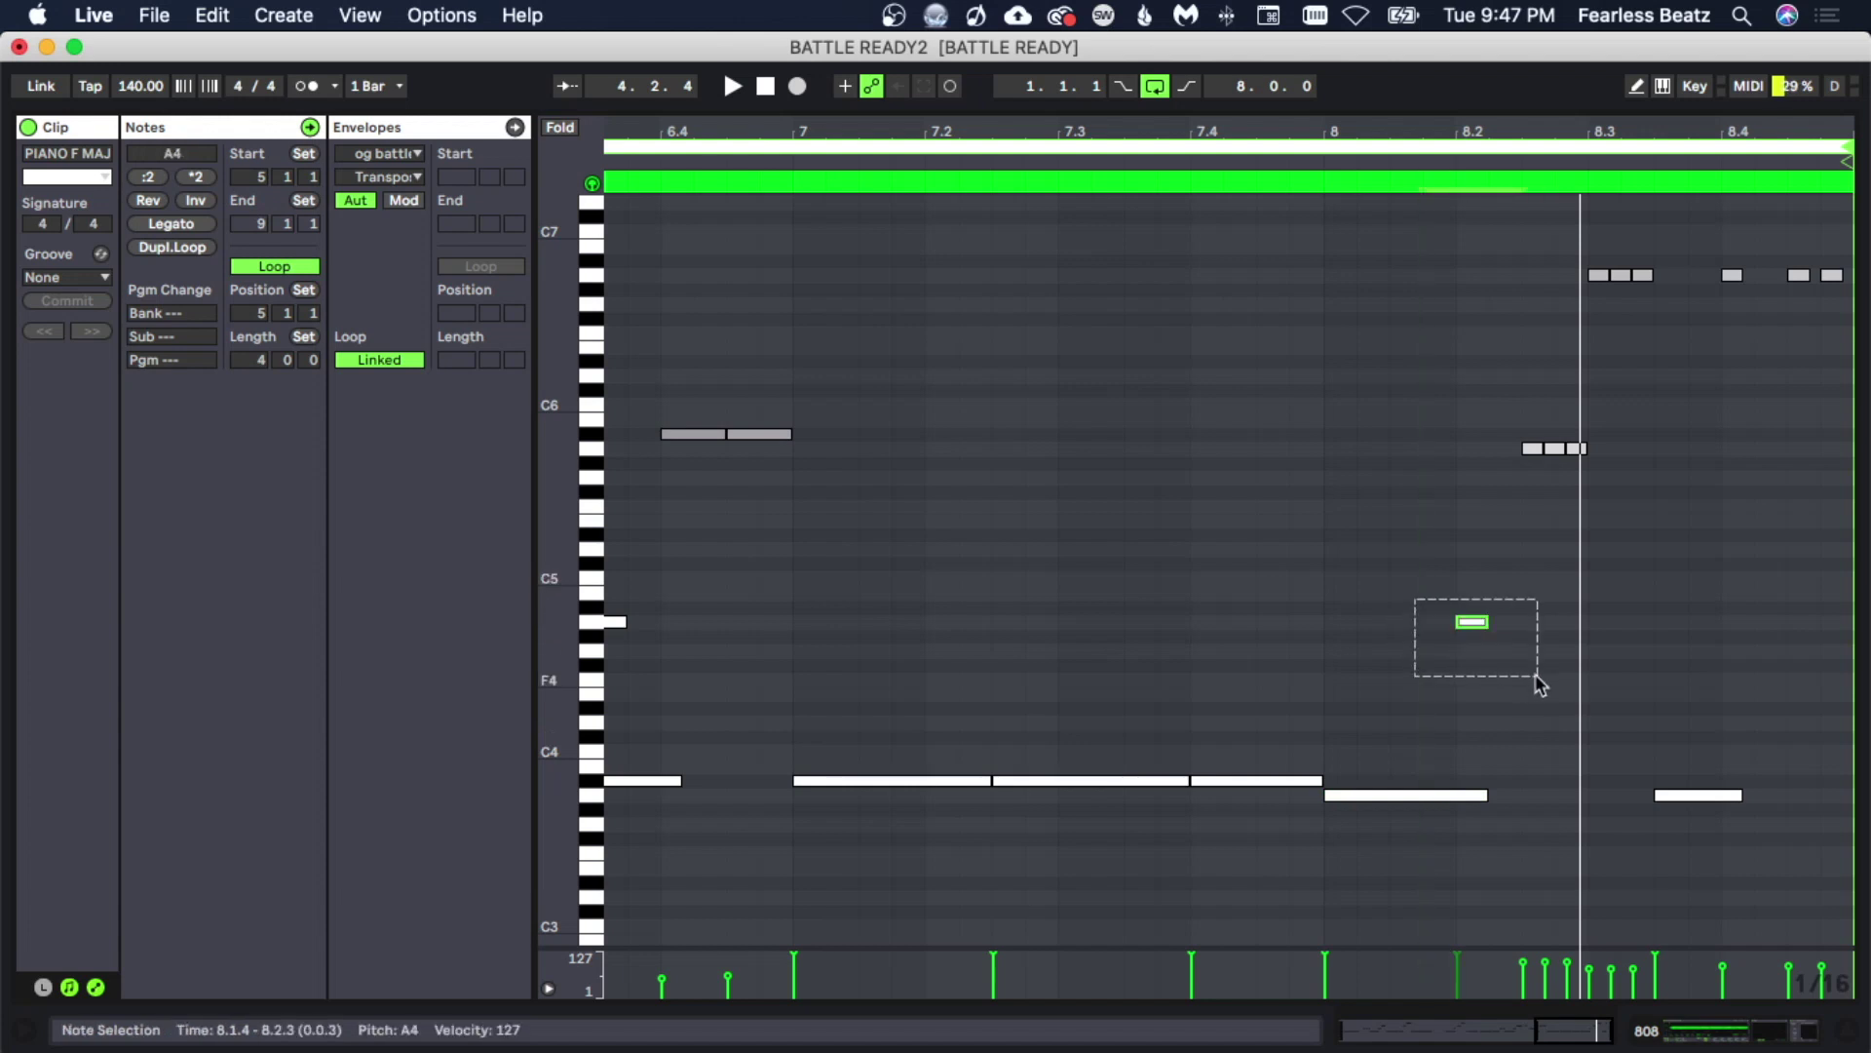
{"action": "key", "text": "Delete"}
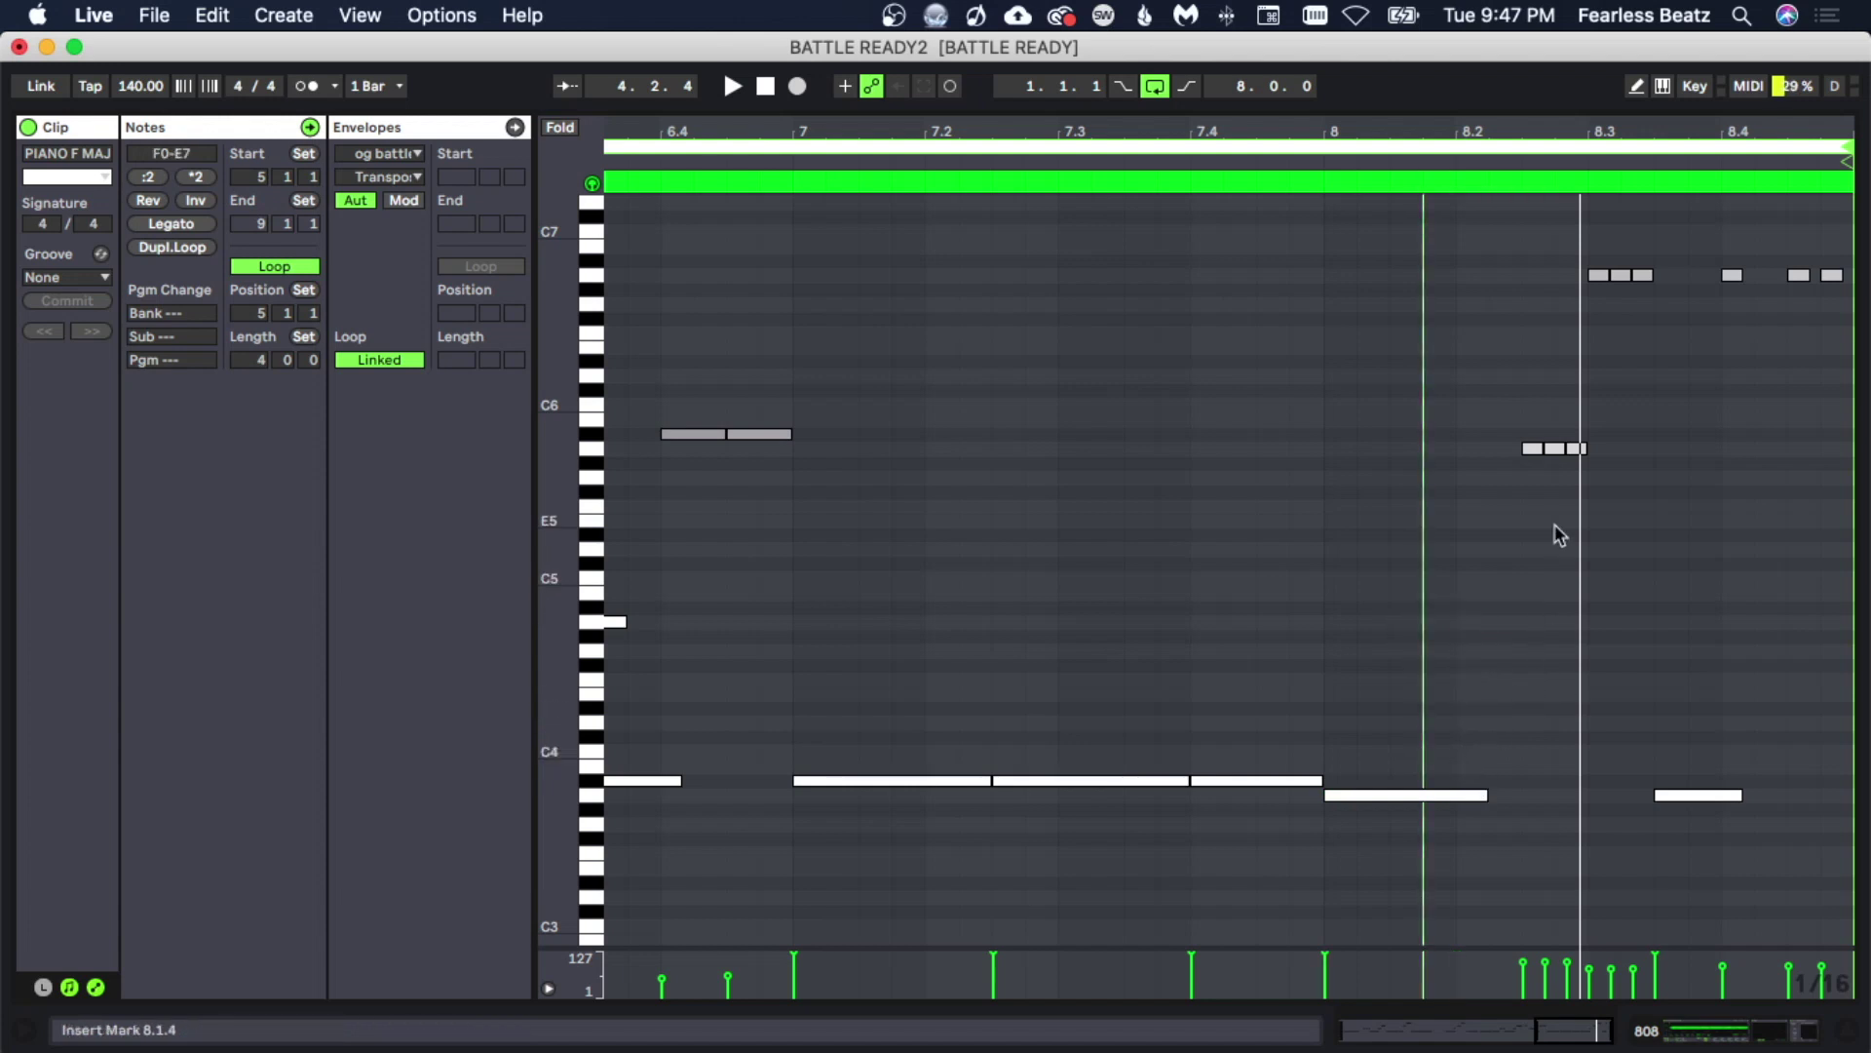
Try bar 8 without the three A5 notes starting at 8.2.3, and undo their deletion.
{"action": "left_click_drag", "start_coordinate": [1469, 436], "coordinate": [1569, 450]}
{"action": "key", "text": "Delete"}
{"action": "key", "text": "space"}
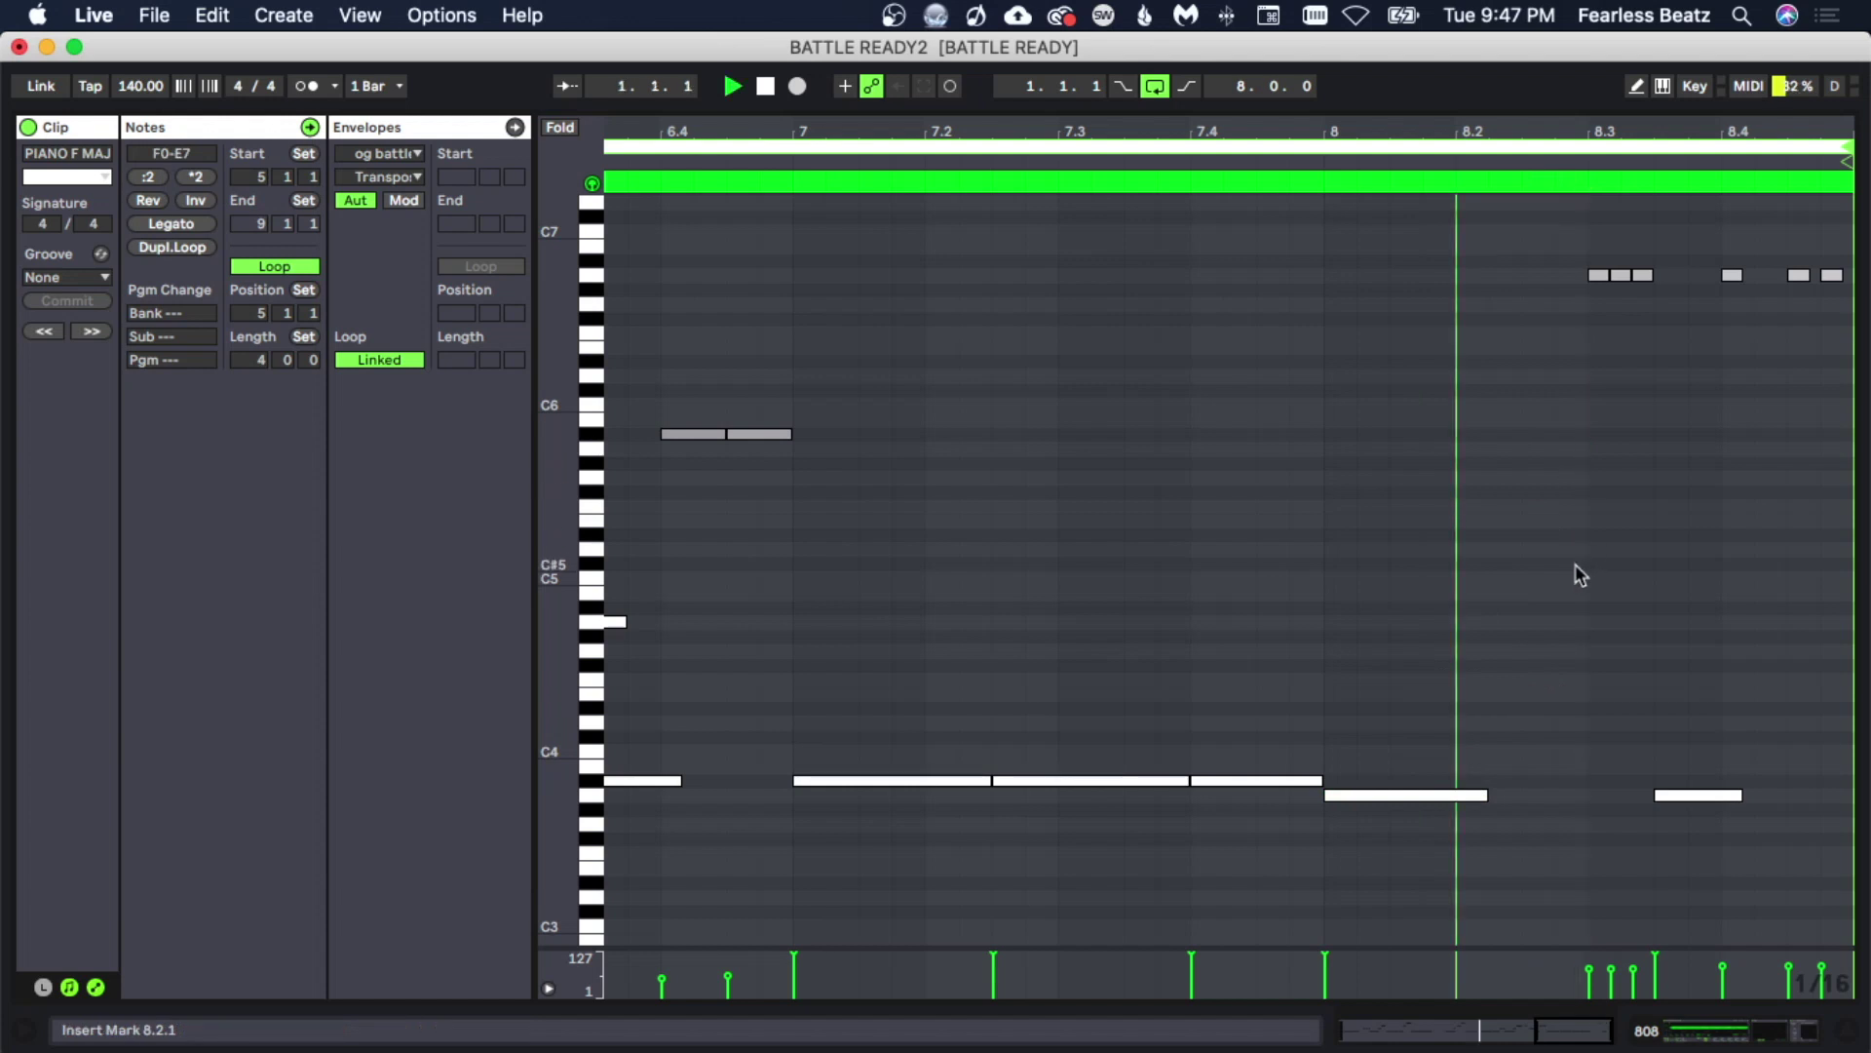
{"action": "left_click", "coordinate": [1483, 304]}
{"action": "left_click_drag", "start_coordinate": [1481, 131], "coordinate": [1356, 158]}
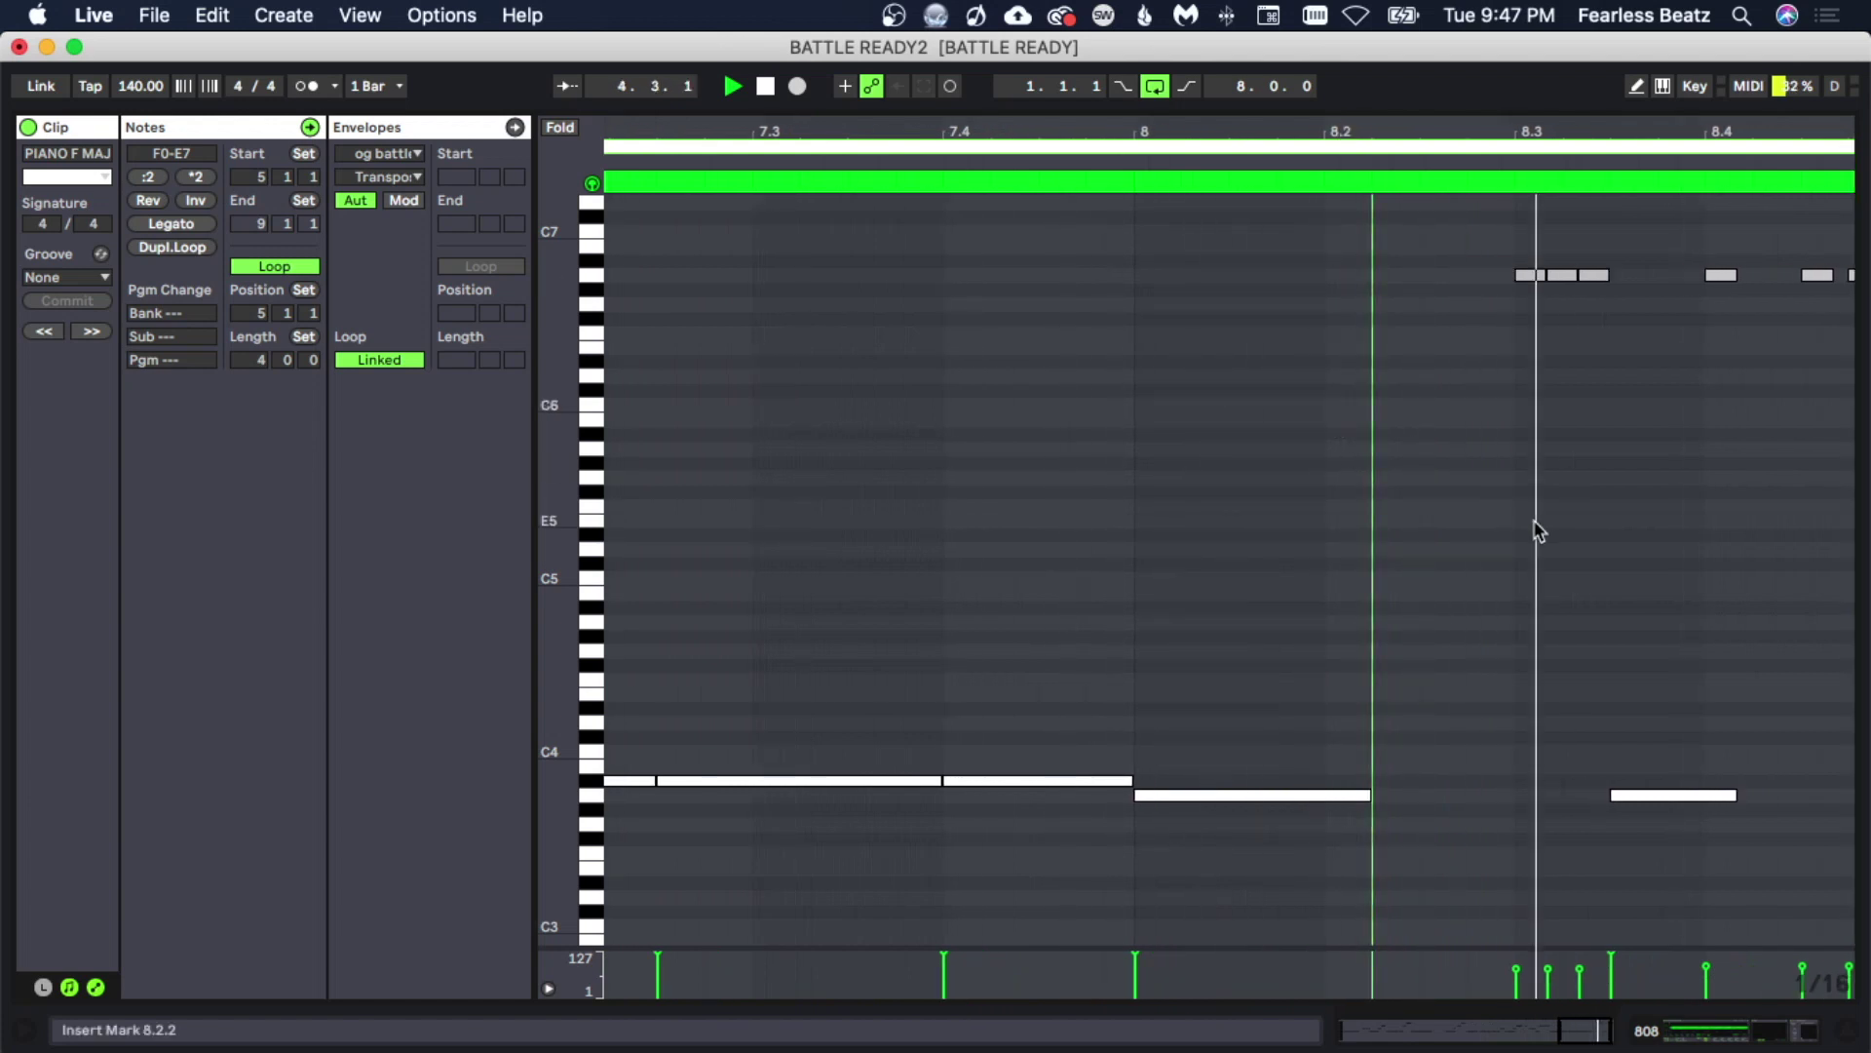
{"action": "key", "text": "super+z"}
Play the four-bar loop from bar 5 and review the edited notes through bar 8.
{"action": "left_click", "coordinate": [1463, 557]}
{"action": "key", "text": "space"}
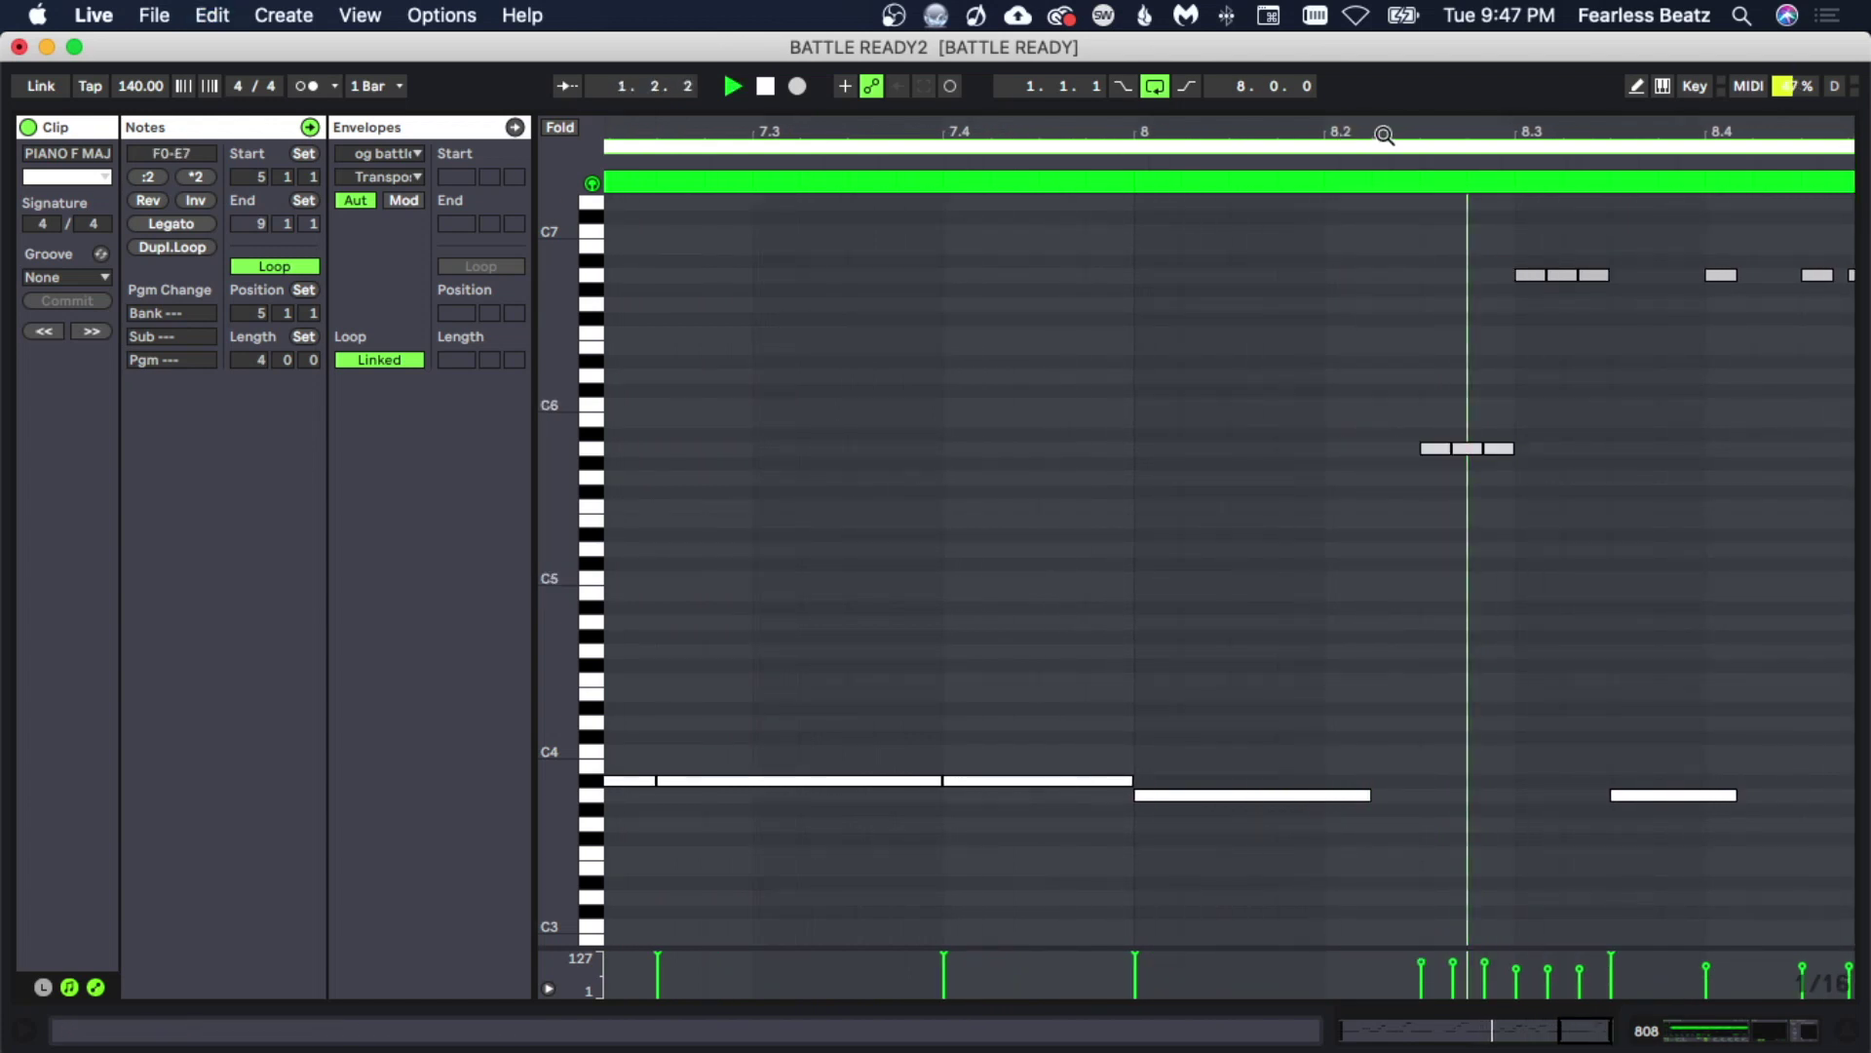
{"action": "left_click_drag", "start_coordinate": [1384, 135], "coordinate": [1388, 61]}
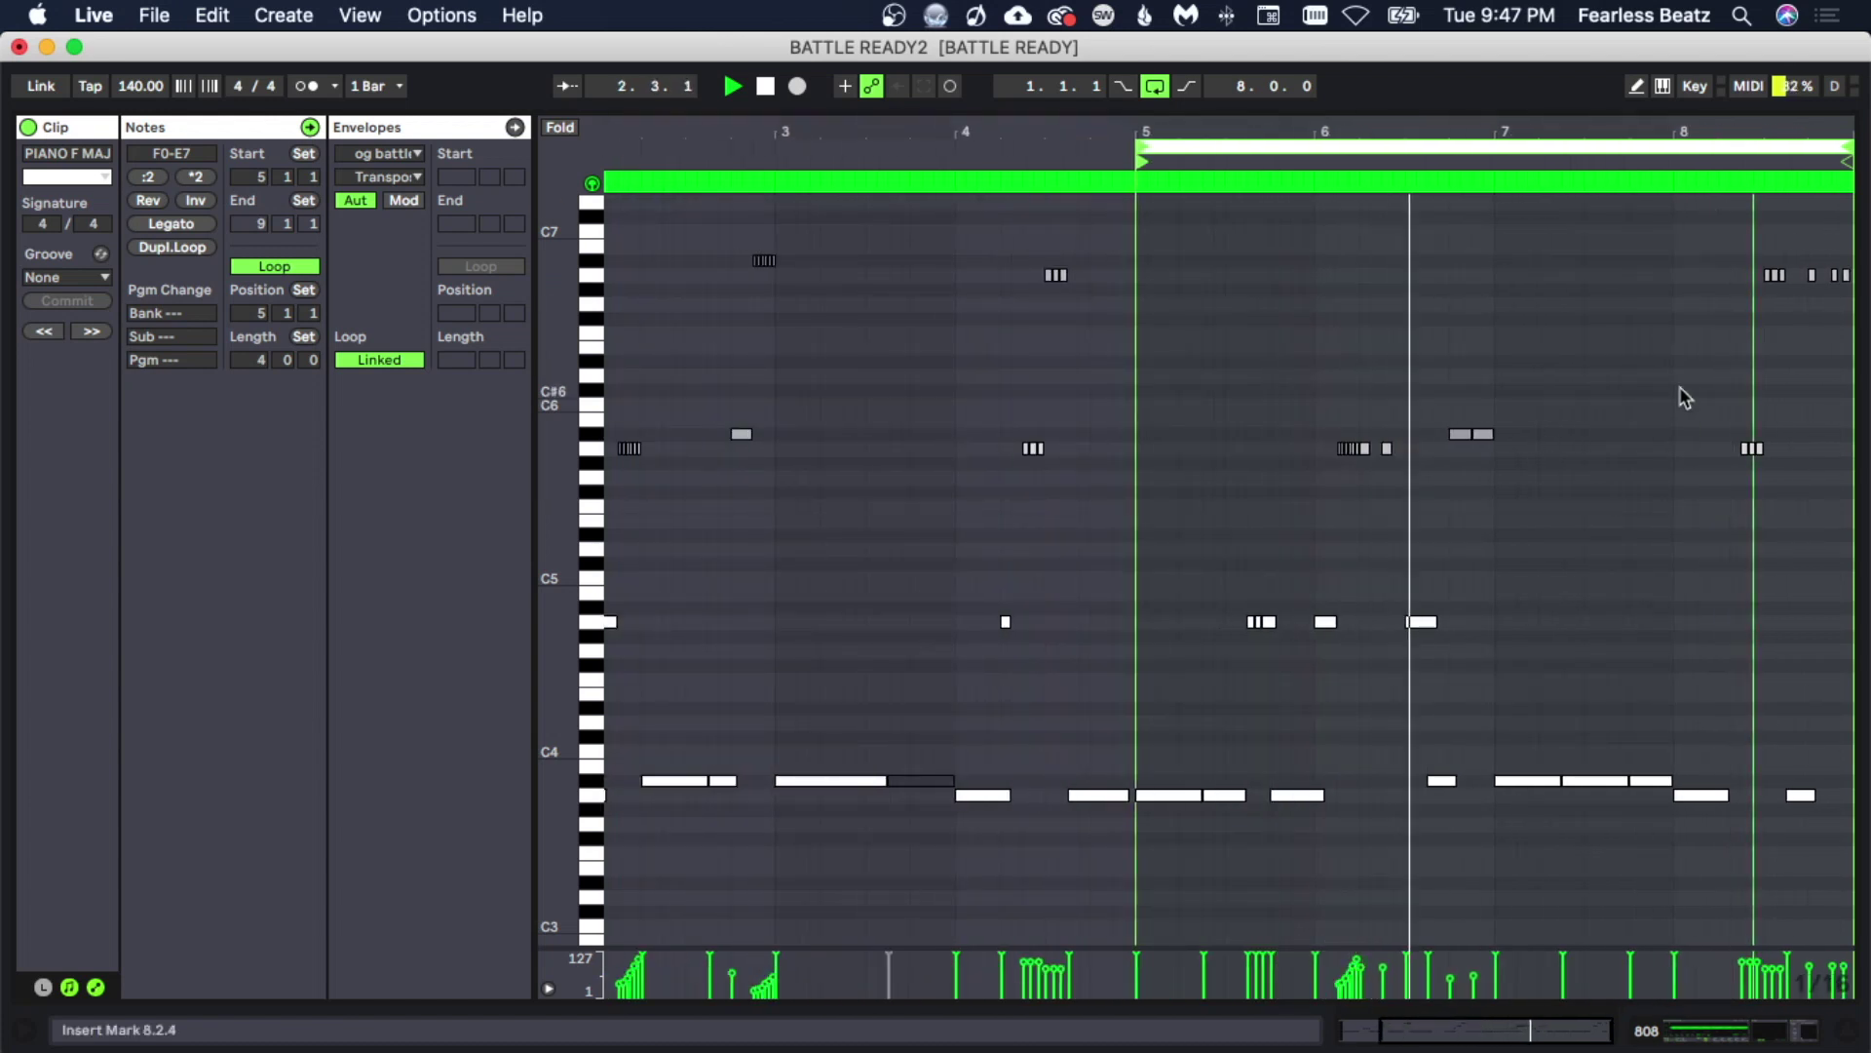
{"action": "left_click_drag", "start_coordinate": [1660, 136], "coordinate": [1404, 195]}
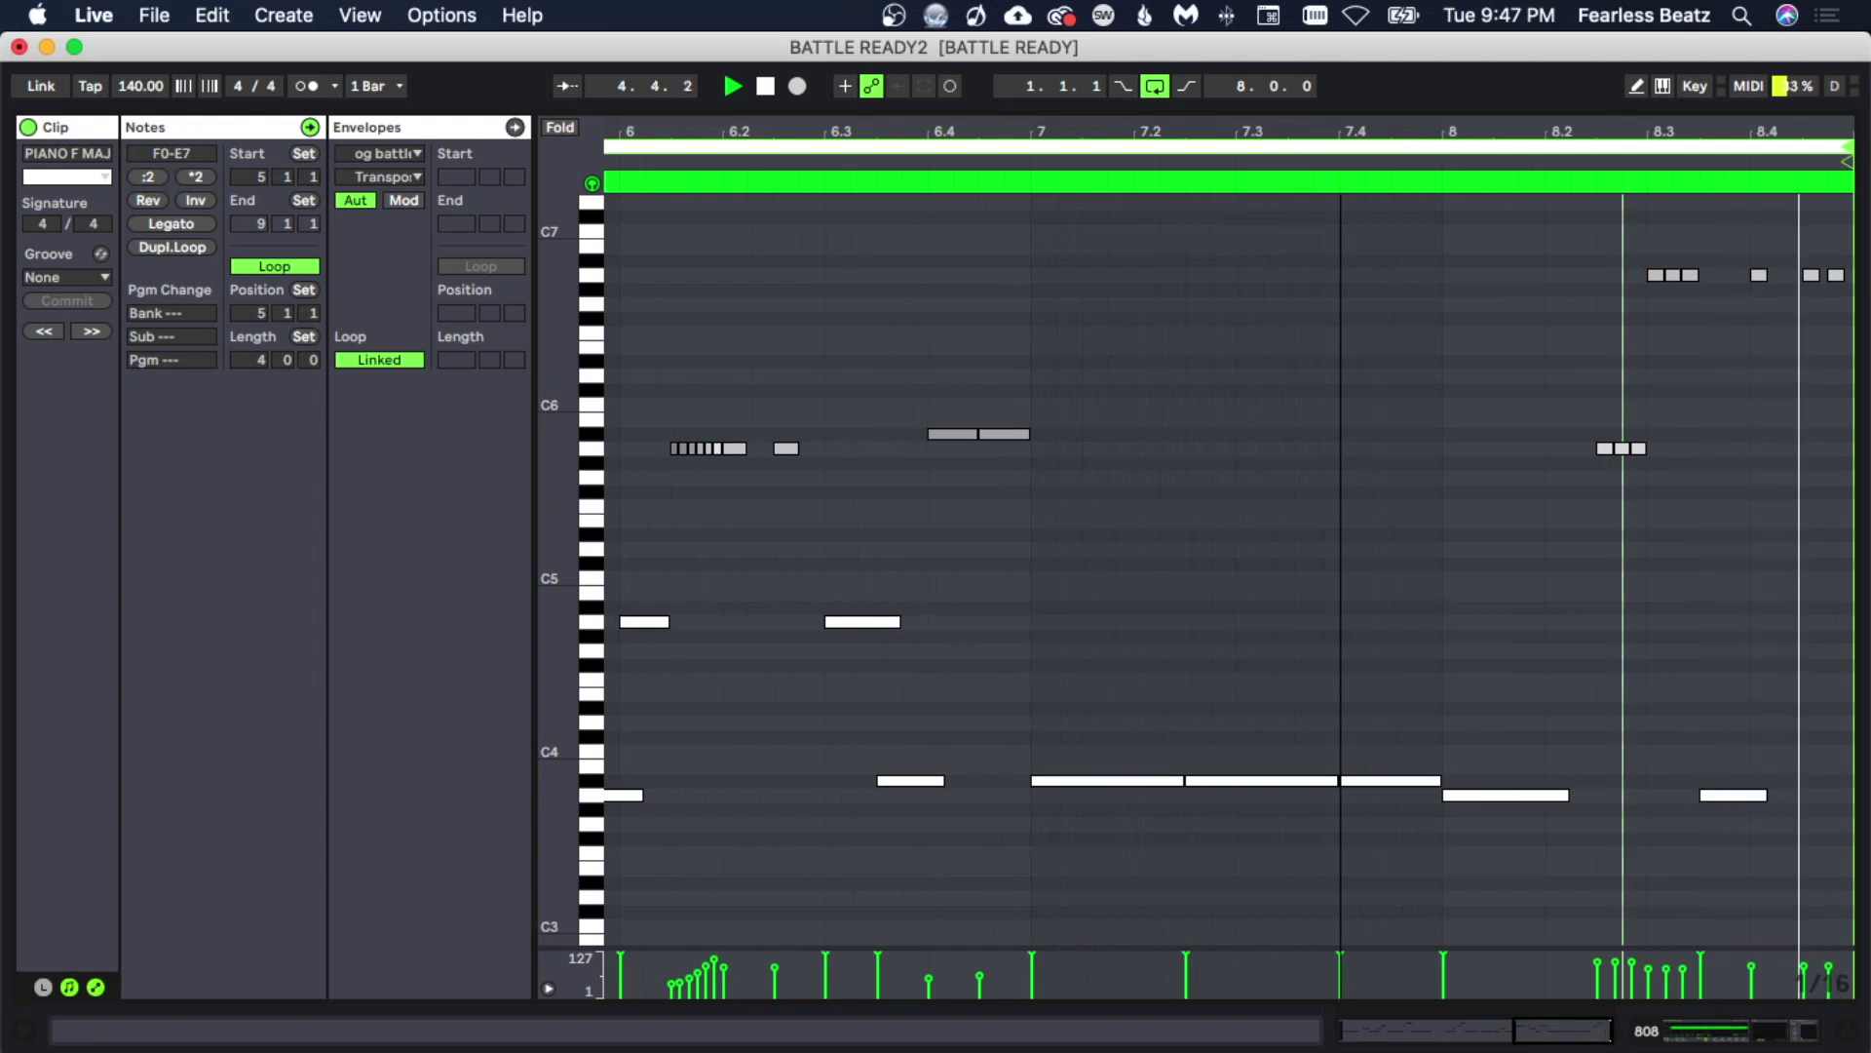
{"action": "left_click_drag", "start_coordinate": [1565, 170], "coordinate": [1565, 124]}
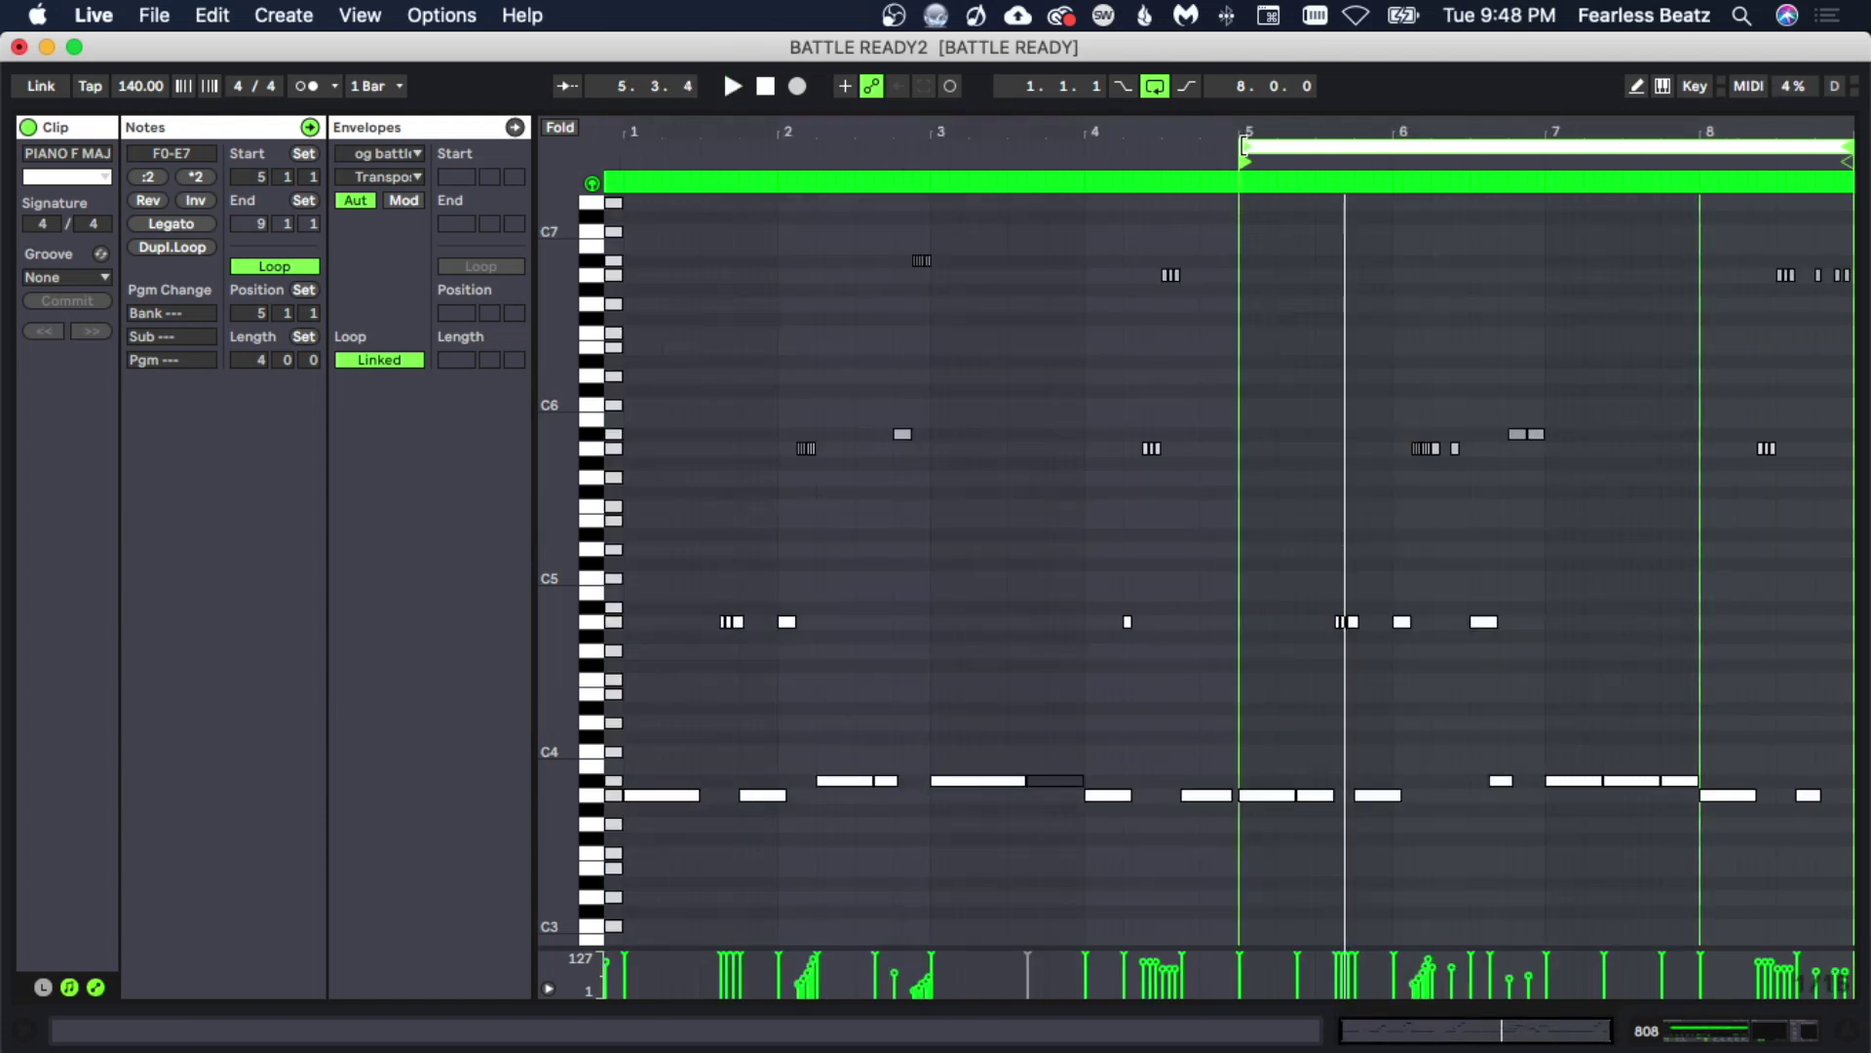
Extend the clip loop back to 1.1.1 for a length of eight bars and play the whole bass line.
{"action": "left_click_drag", "start_coordinate": [1242, 146], "coordinate": [626, 252]}
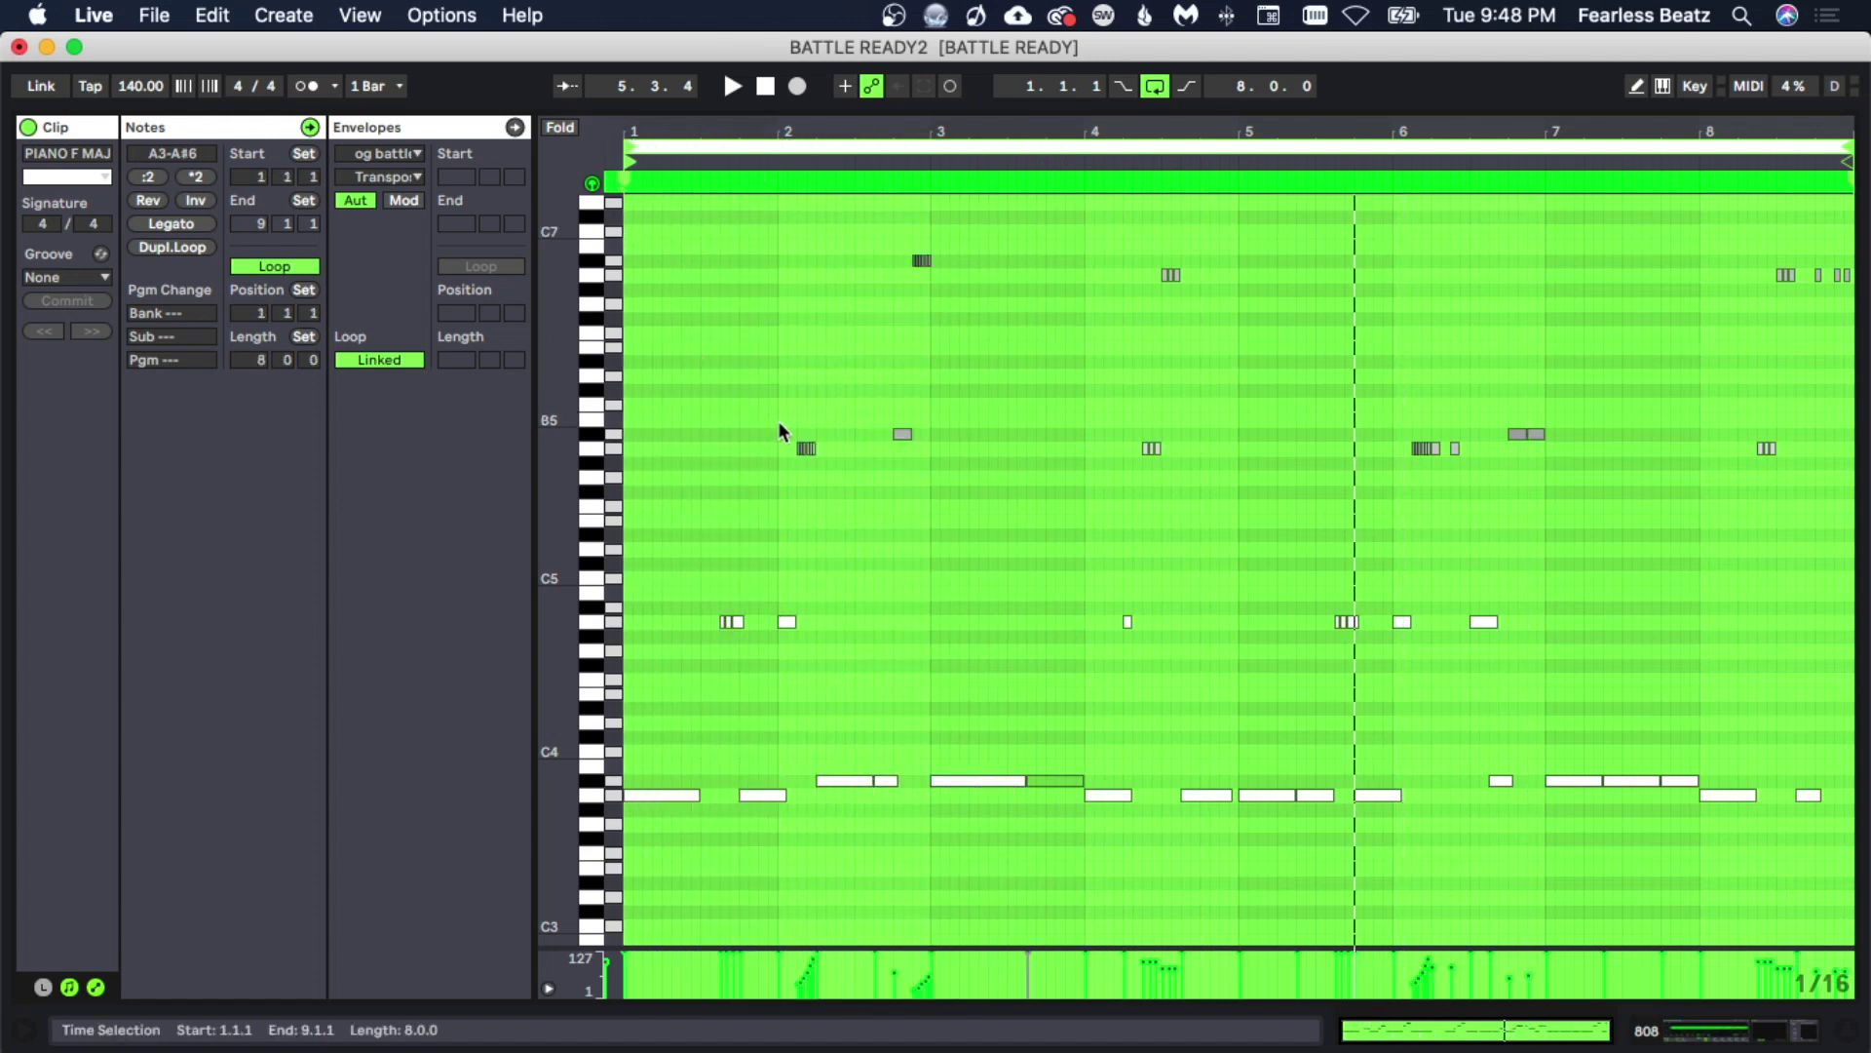
{"action": "left_click", "coordinate": [743, 534]}
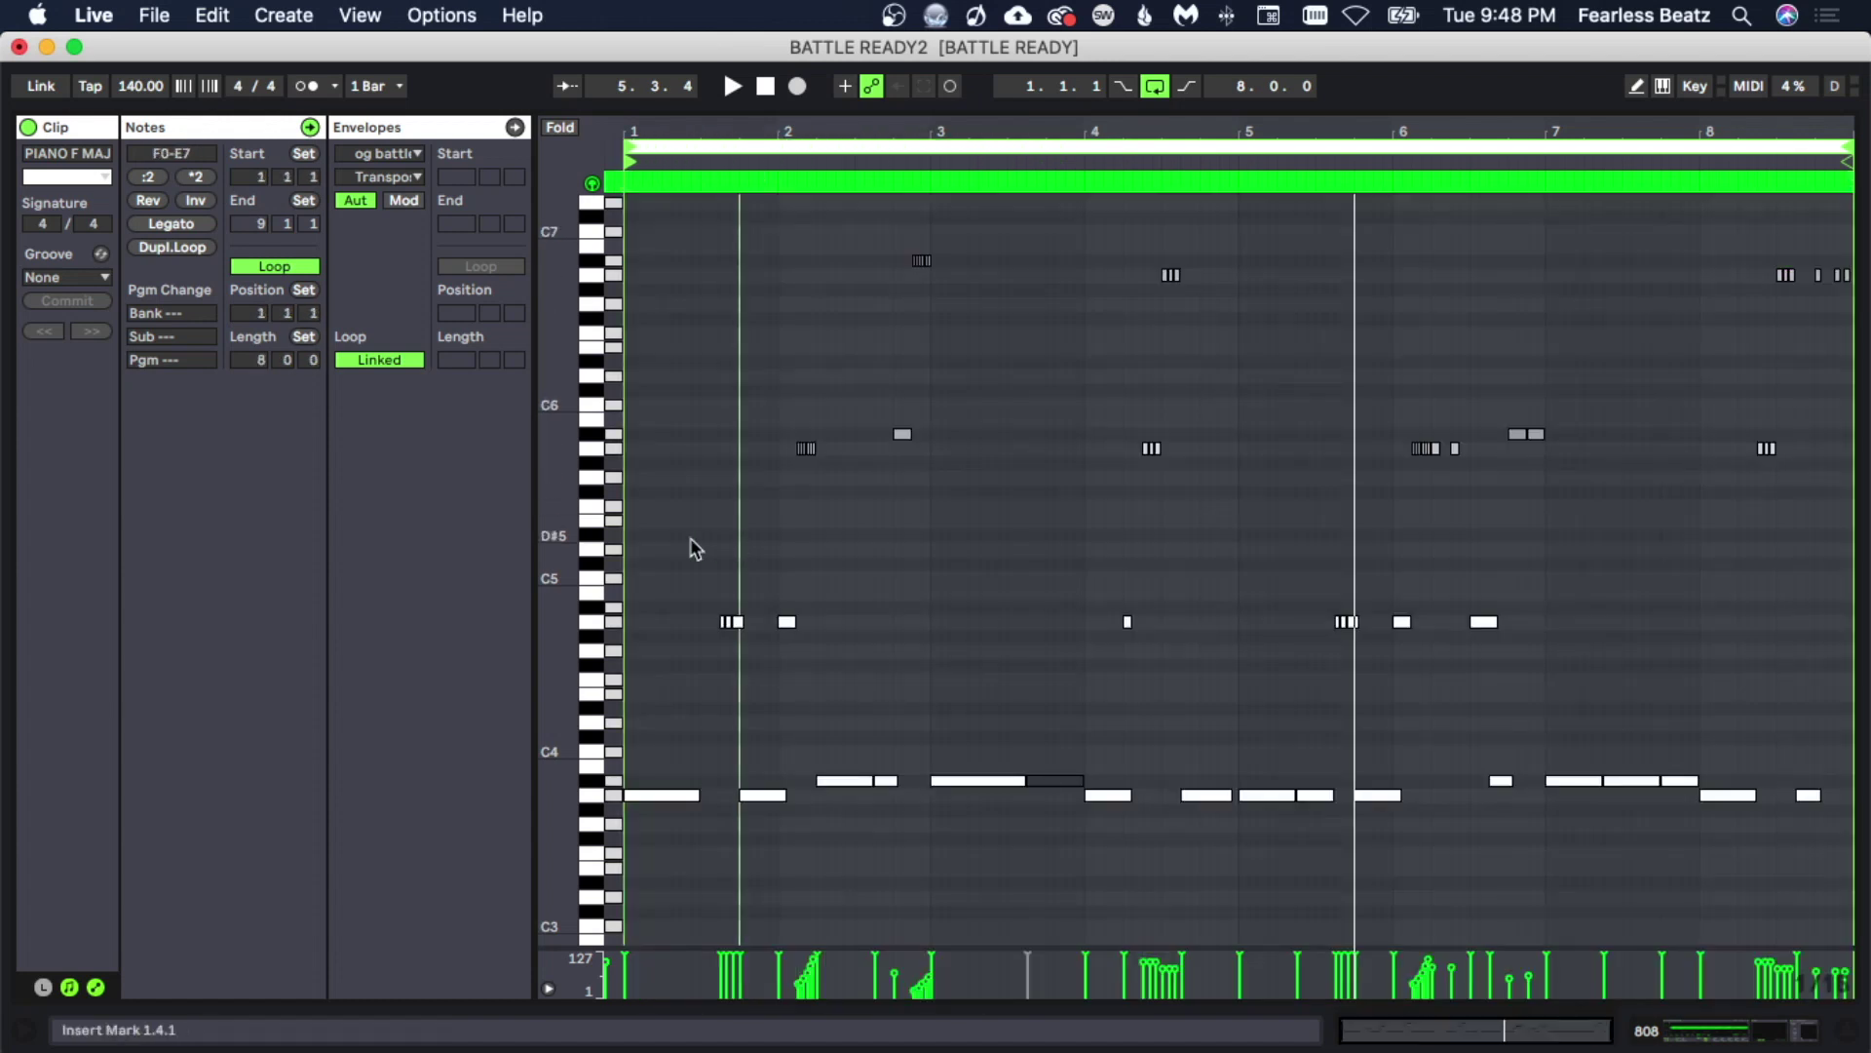
{"action": "left_click", "coordinate": [634, 485]}
{"action": "left_click", "coordinate": [649, 147]}
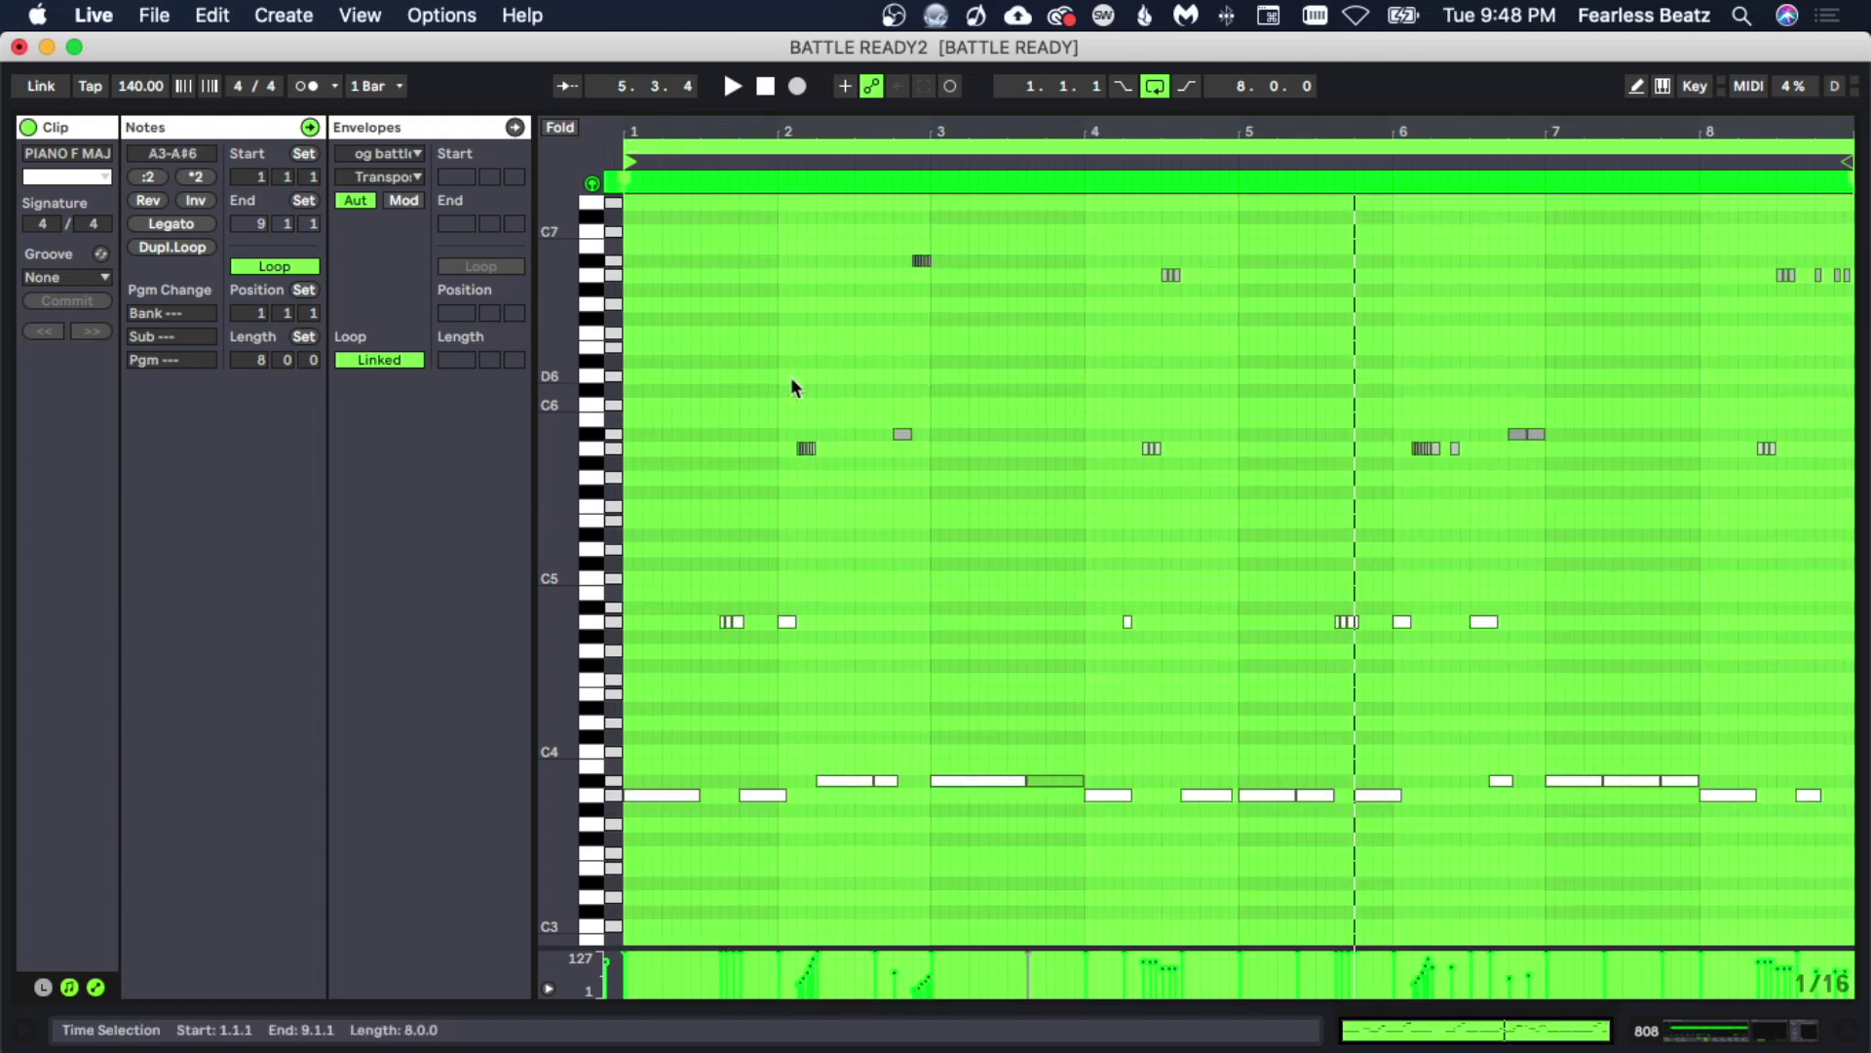
{"action": "key", "text": "space"}
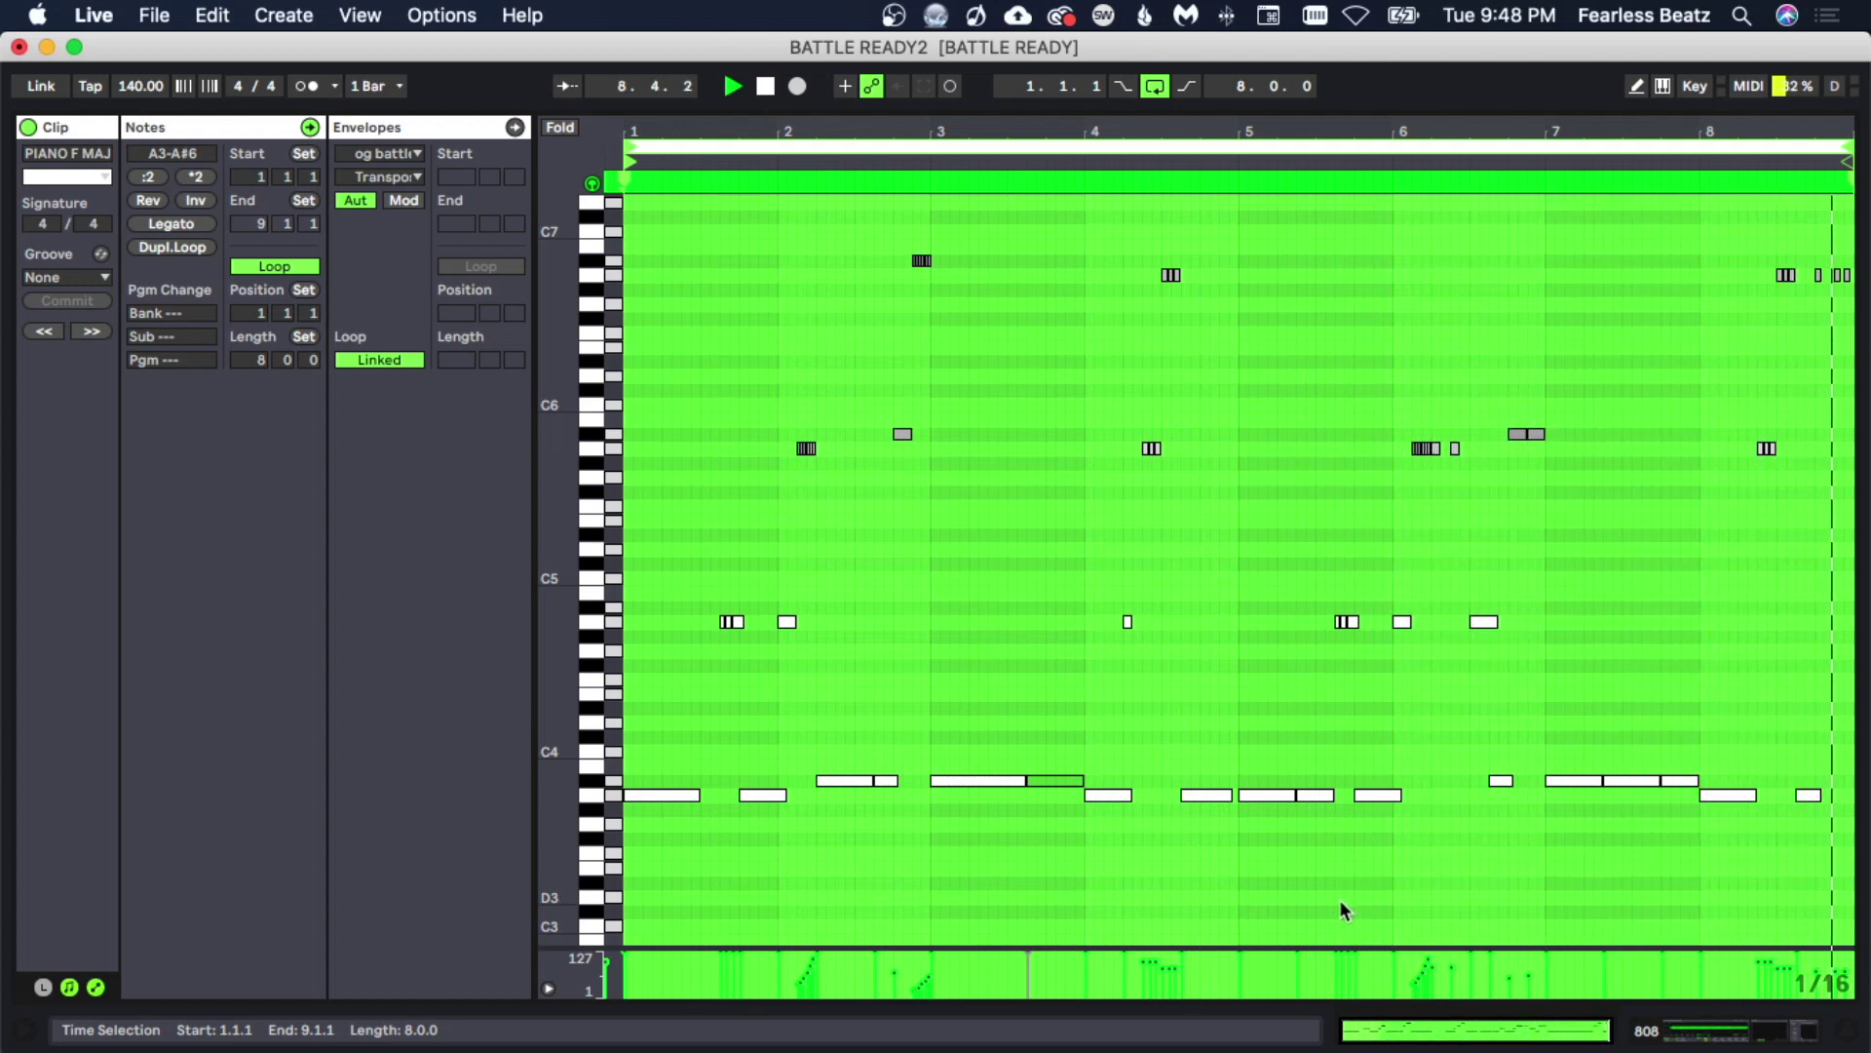
{"action": "left_click", "coordinate": [910, 850]}
{"action": "key", "text": "space"}
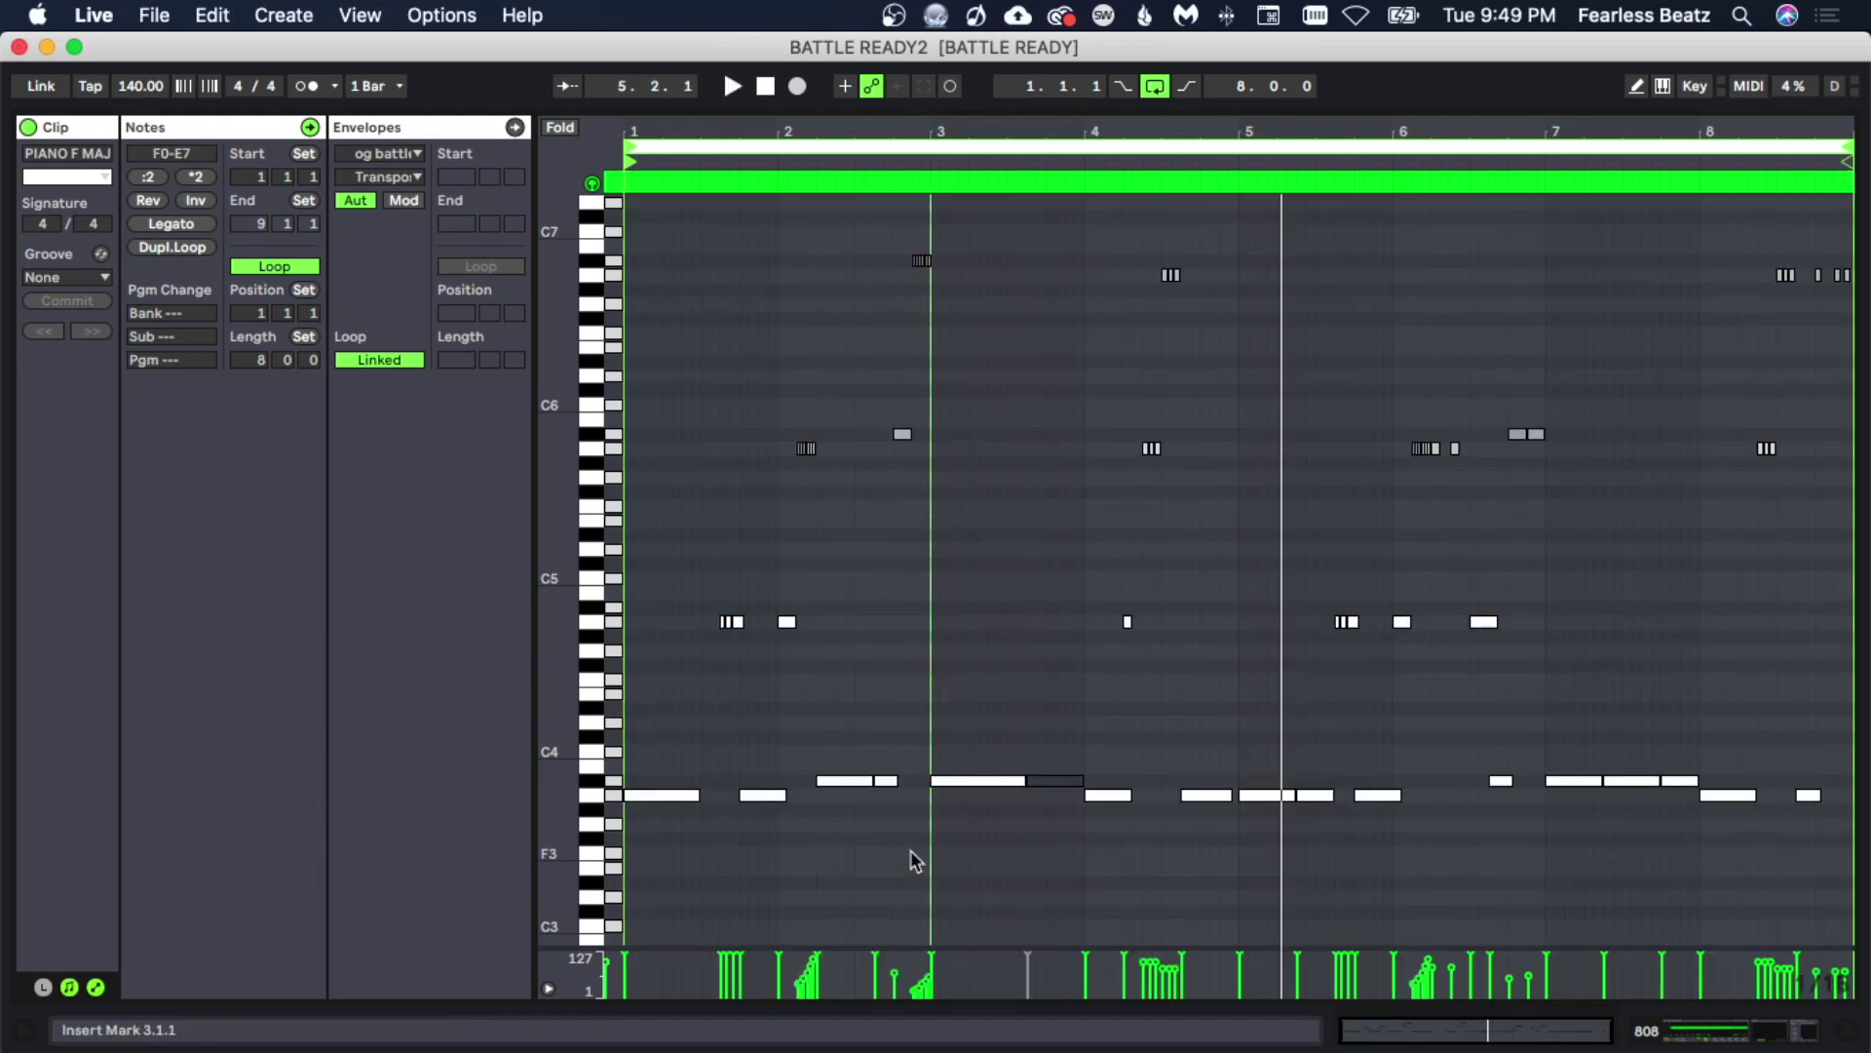
Show the 808 clip's envelopes and choose the Mixer's Track Panning envelope for editing.
{"action": "left_click", "coordinate": [95, 986]}
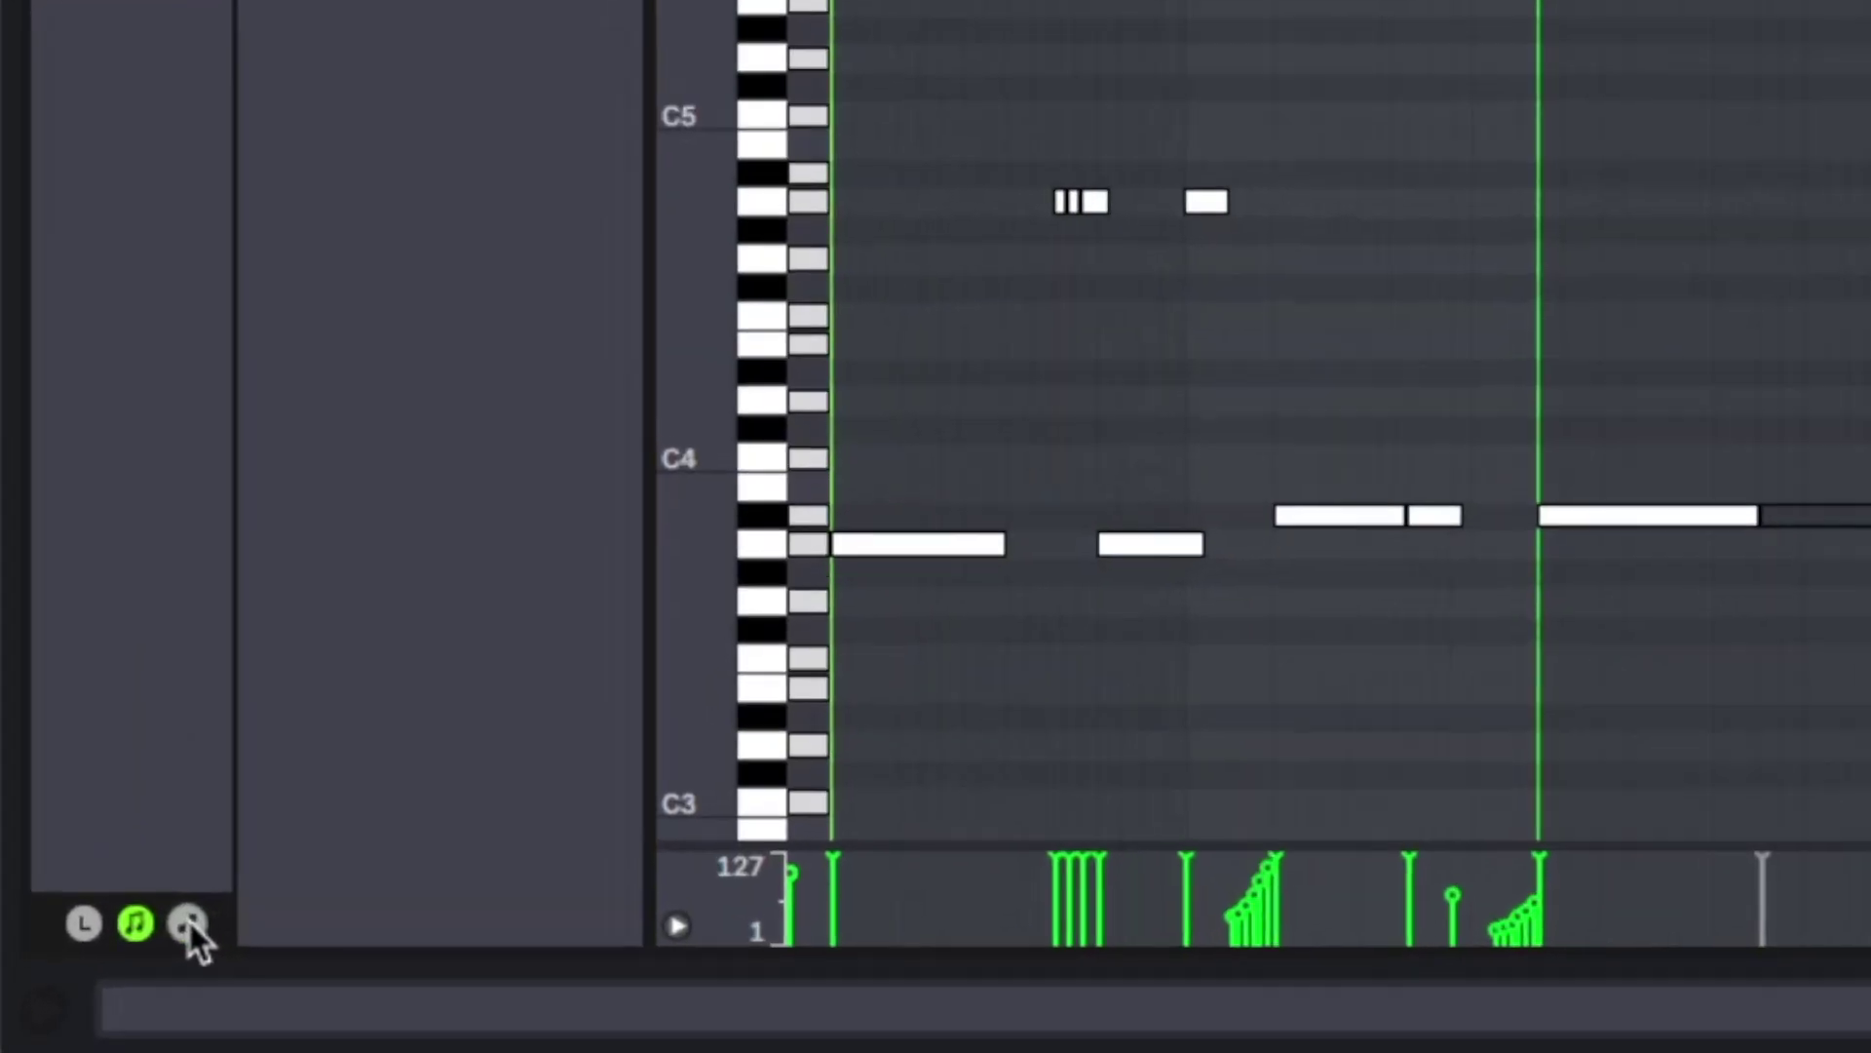
{"action": "left_click", "coordinate": [188, 923]}
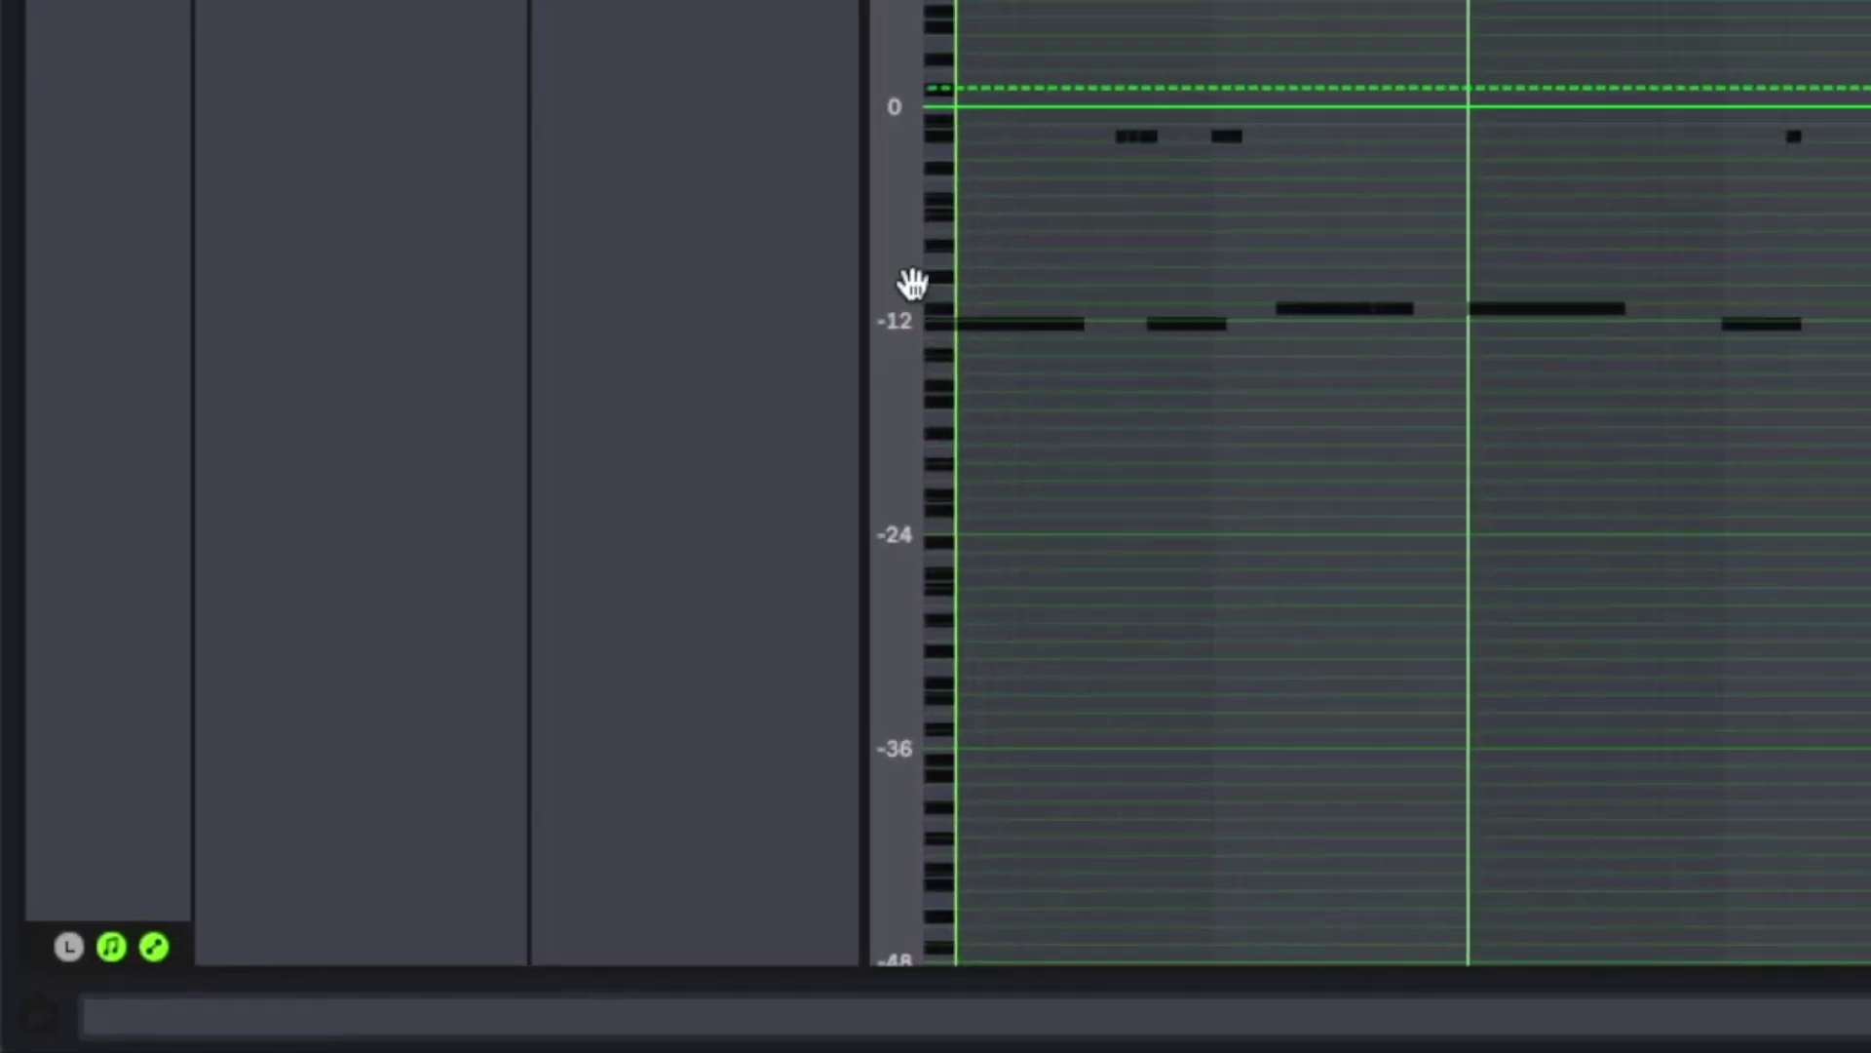
{"action": "left_click", "coordinate": [380, 153]}
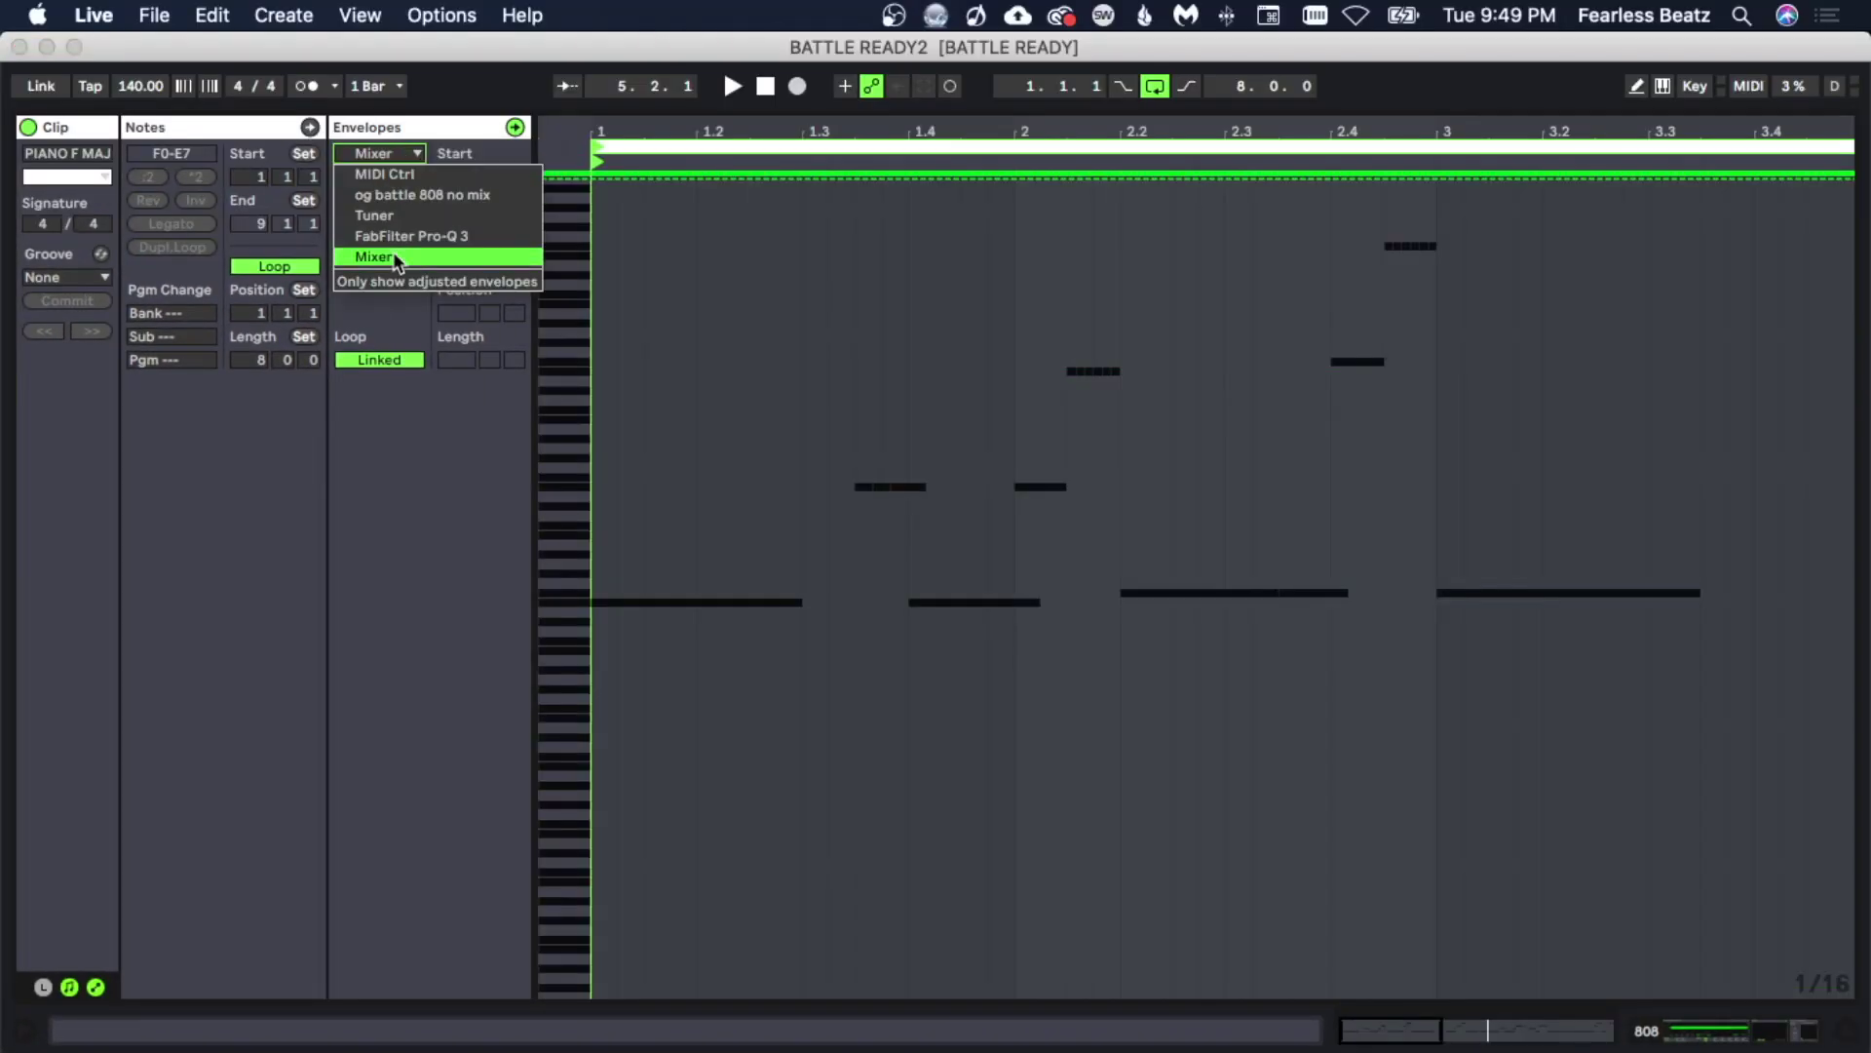
{"action": "left_click", "coordinate": [394, 256]}
{"action": "left_click", "coordinate": [400, 176]}
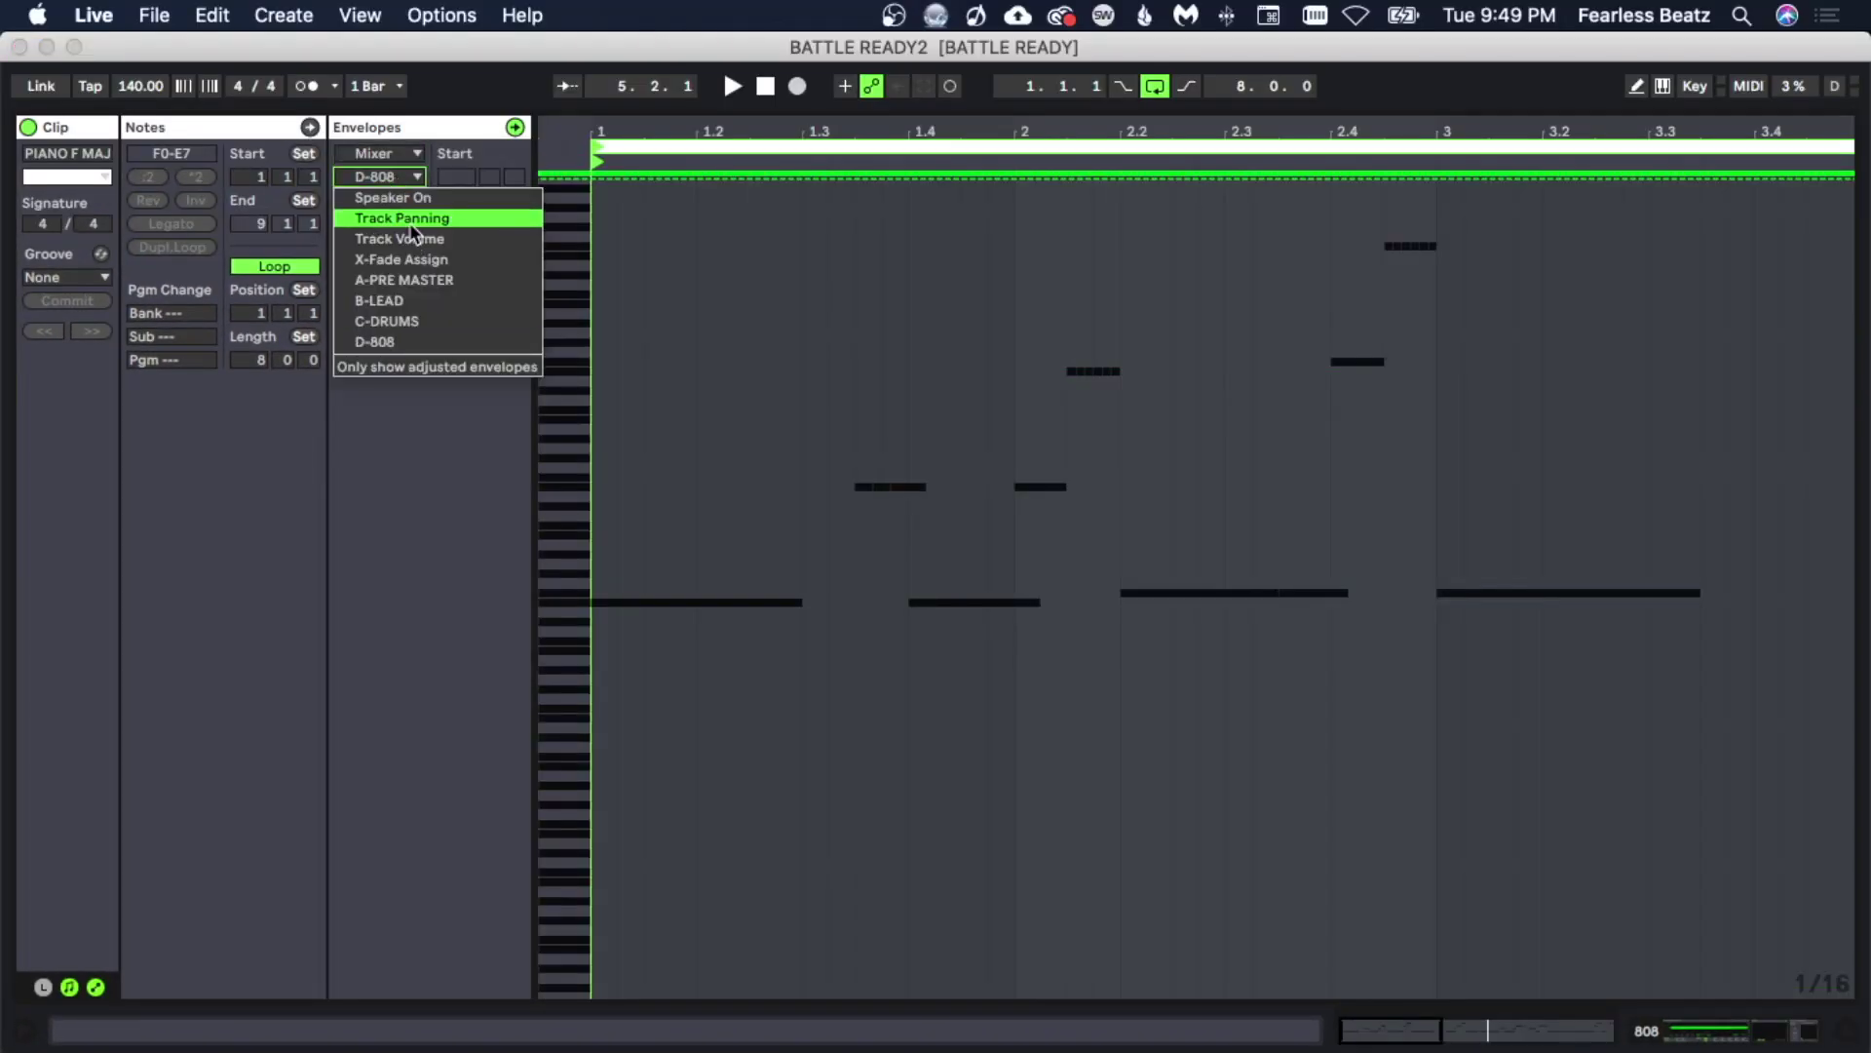
{"action": "left_click", "coordinate": [410, 223]}
{"action": "key", "text": "minus"}
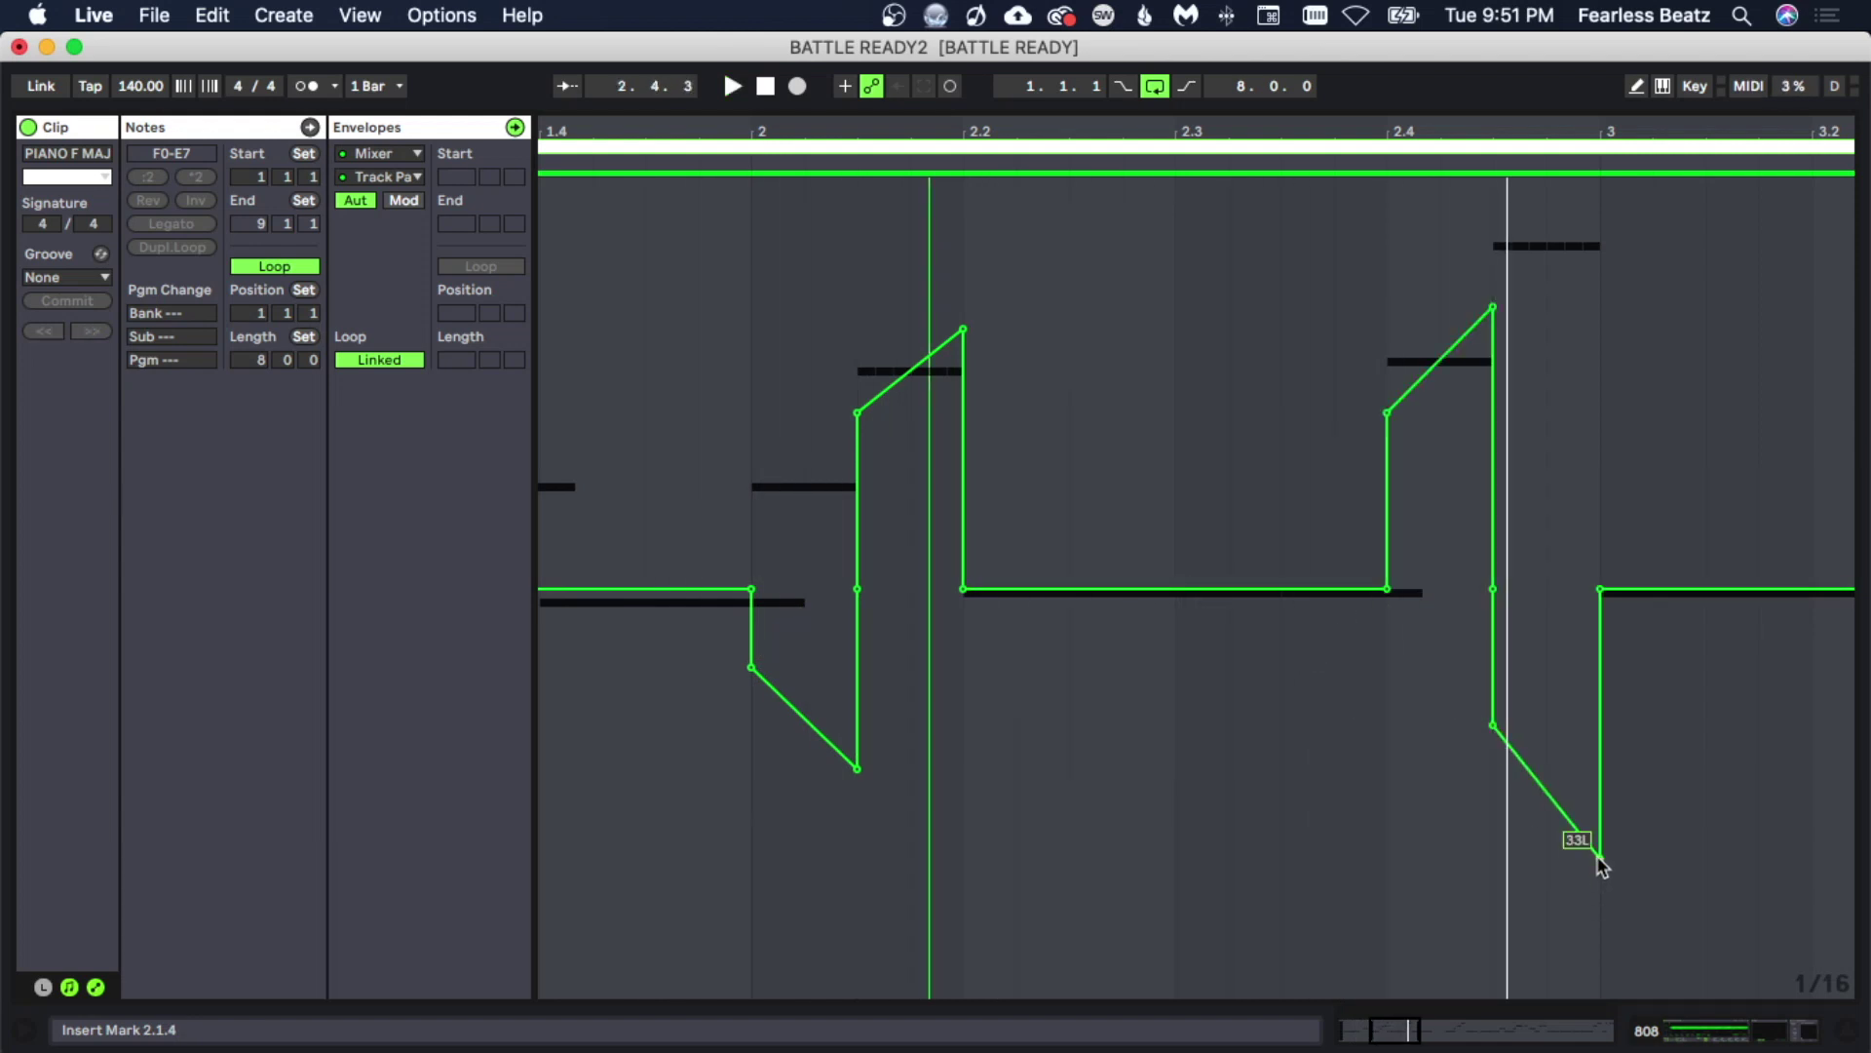
Widen the panning swings between 2.1.1 and 2.2.1 and reduce the left pan at the 2.4.3 and 3.1.1 breakpoints.
{"action": "left_click_drag", "start_coordinate": [1597, 858], "coordinate": [1598, 866]}
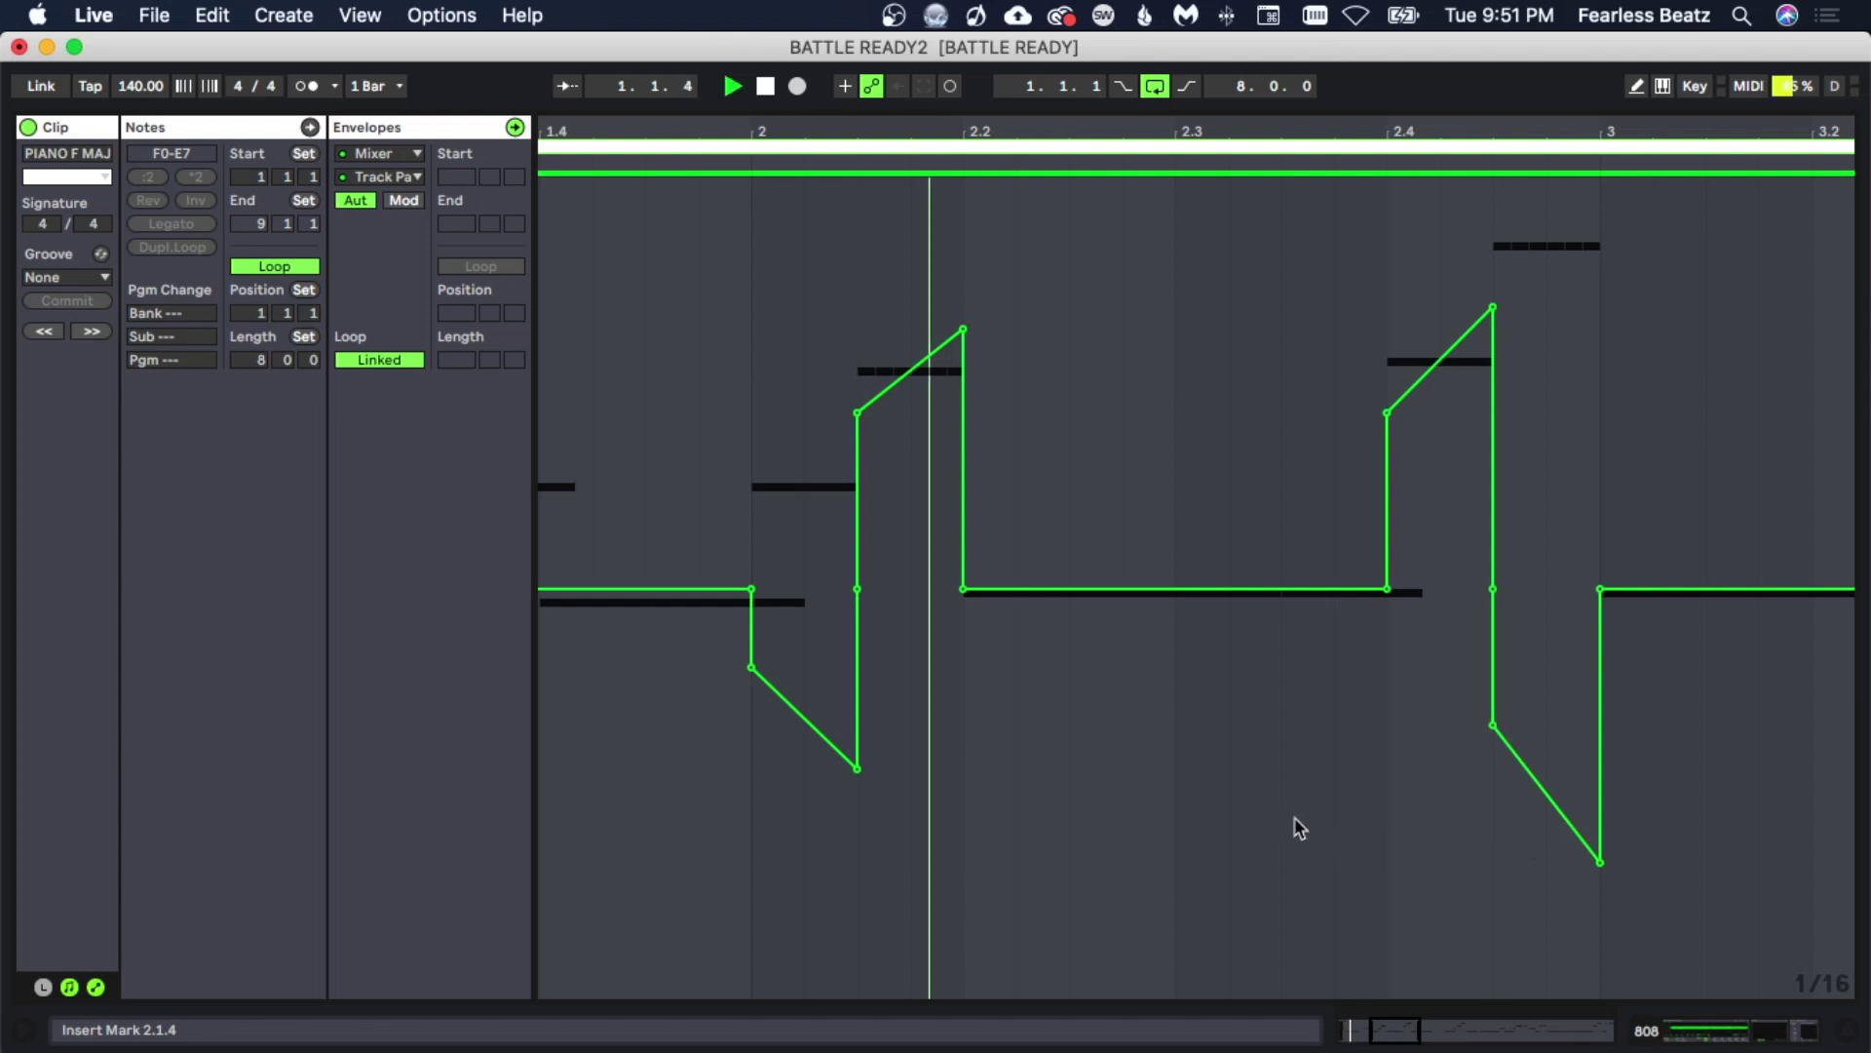
{"action": "left_click", "coordinate": [975, 753]}
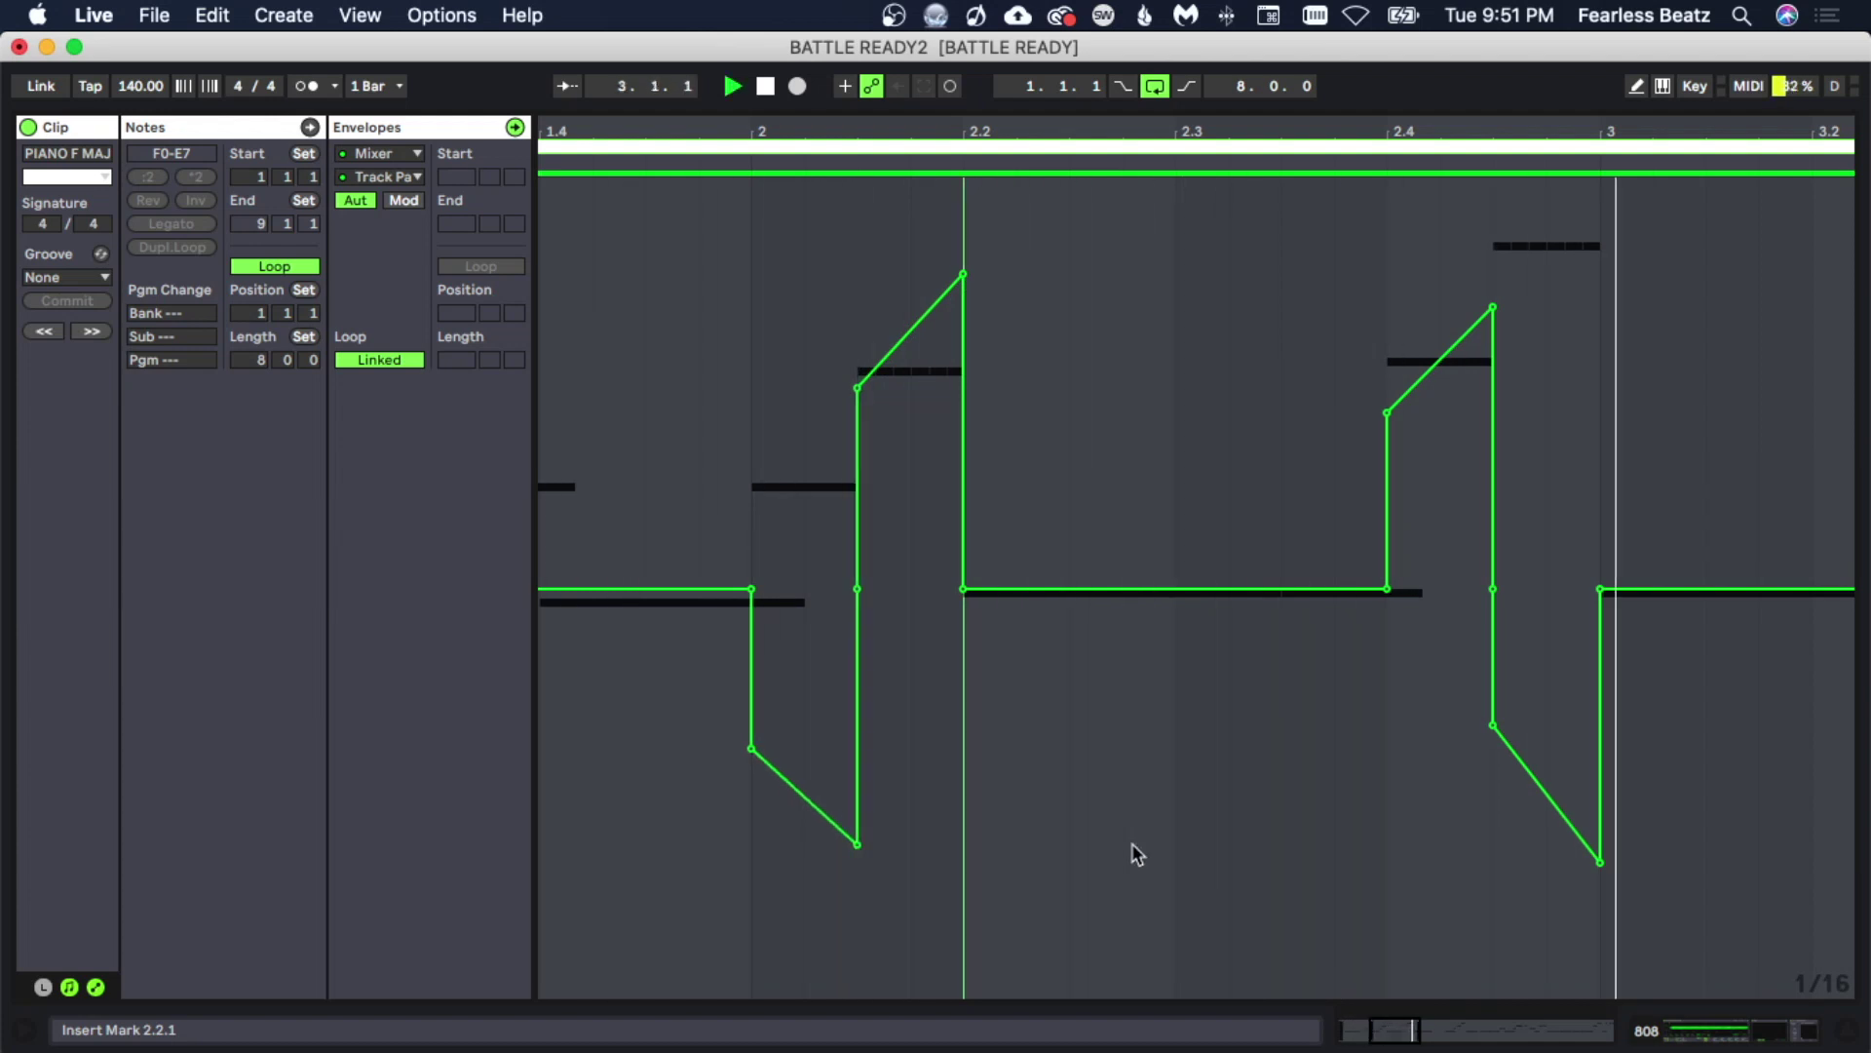
{"action": "key", "text": "space"}
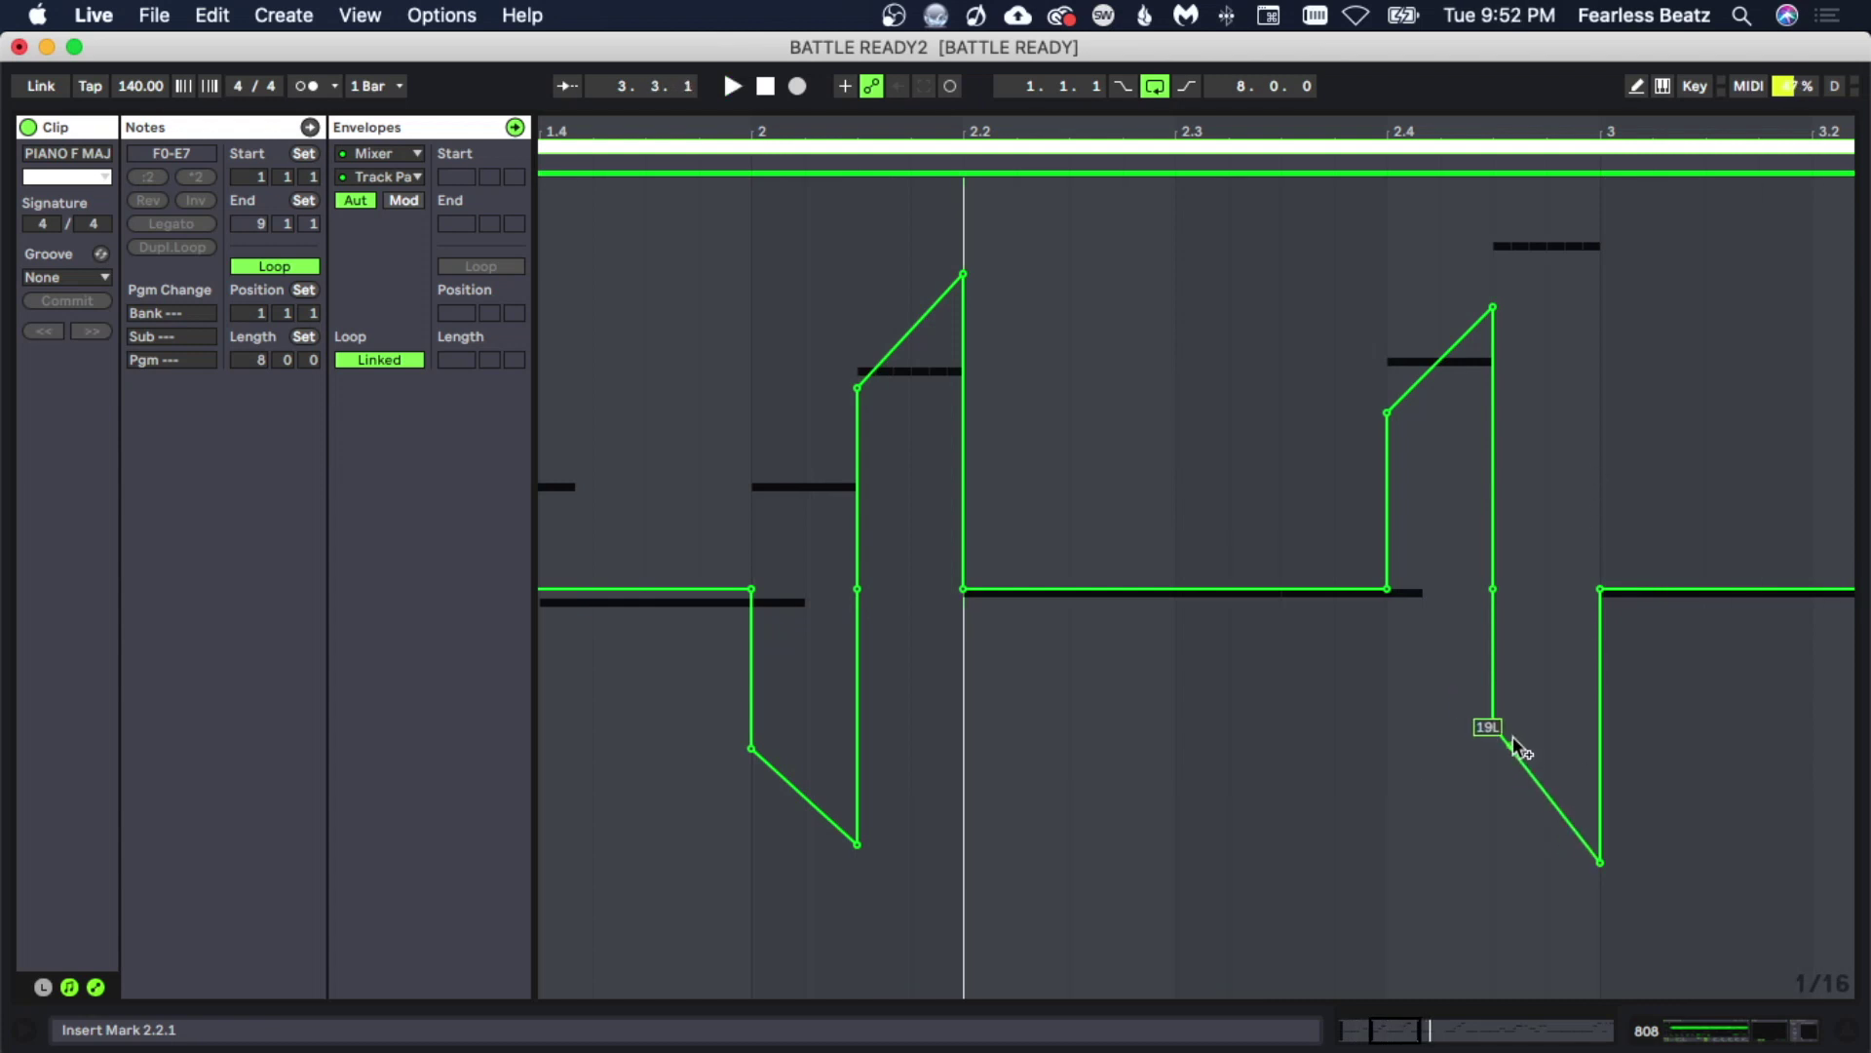
{"action": "left_click_drag", "start_coordinate": [1493, 724], "coordinate": [1493, 697]}
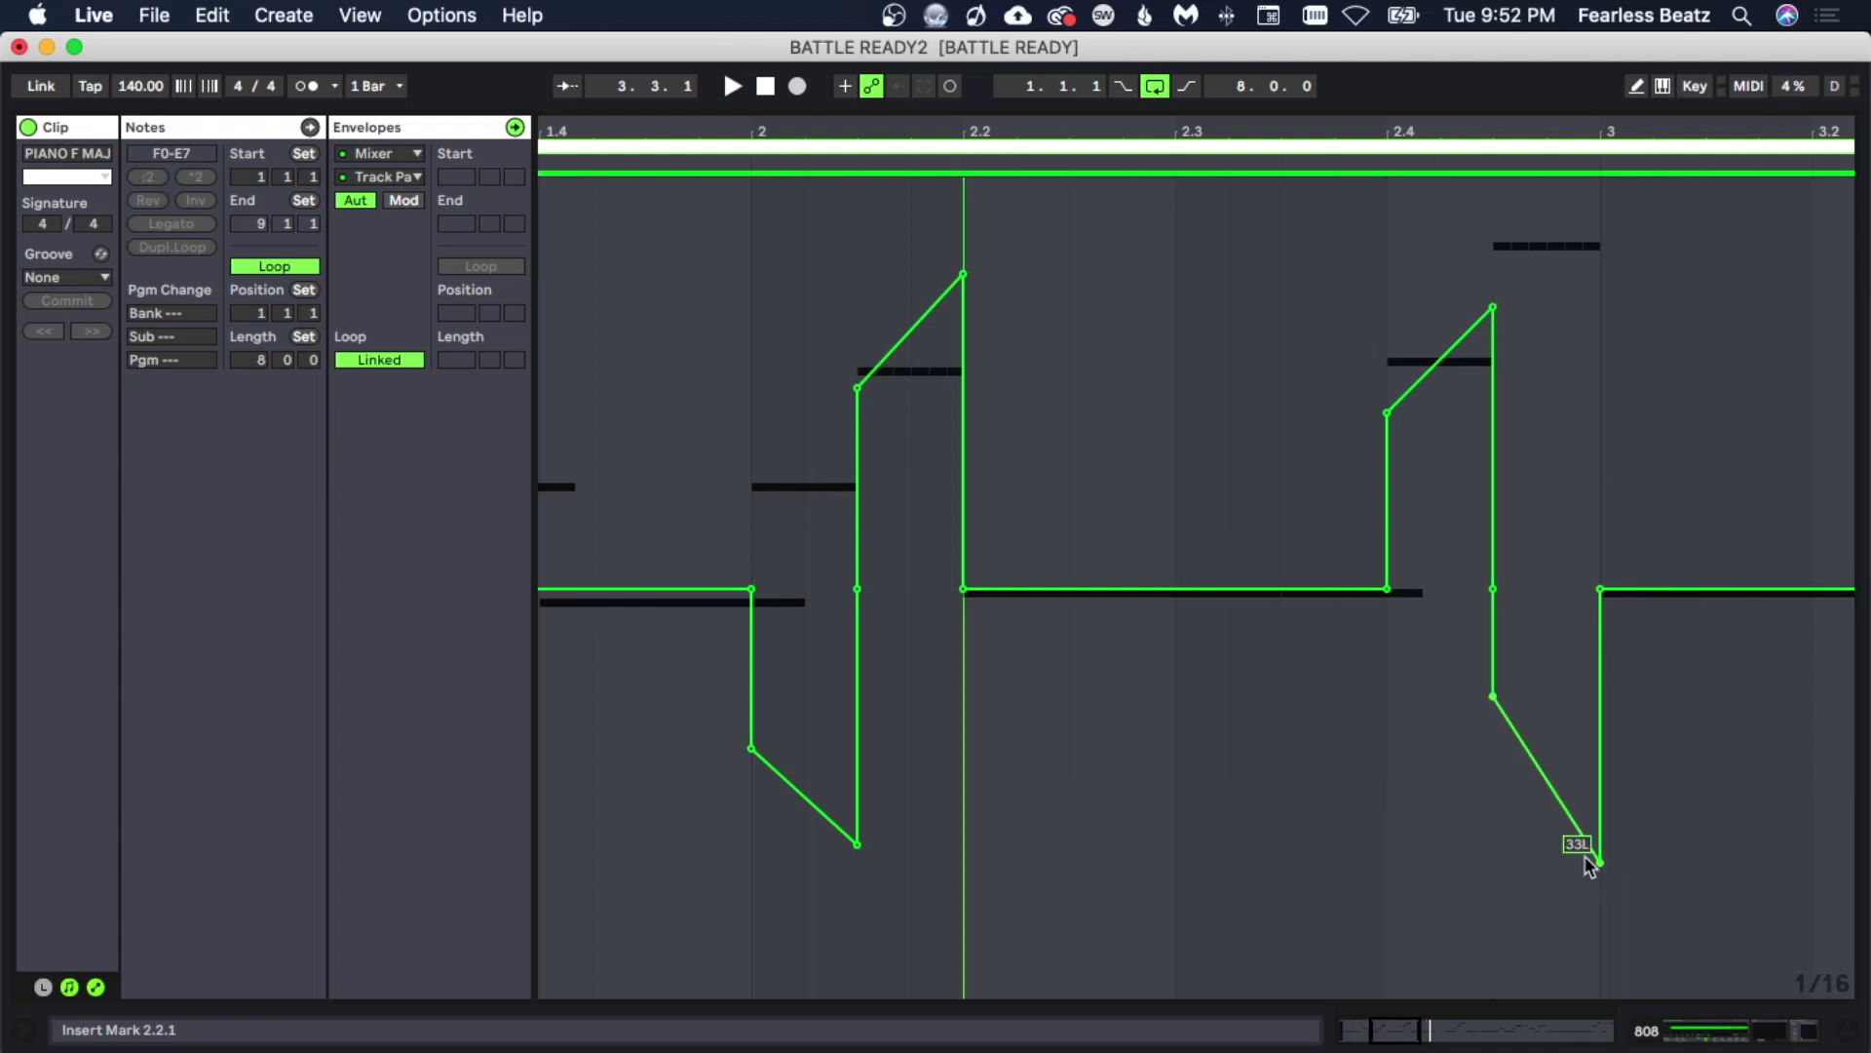
{"action": "left_click_drag", "start_coordinate": [1589, 859], "coordinate": [1589, 813]}
Play the full eight-bar clip and review the panning automation across all the high notes and rolls.
{"action": "key", "text": "space"}
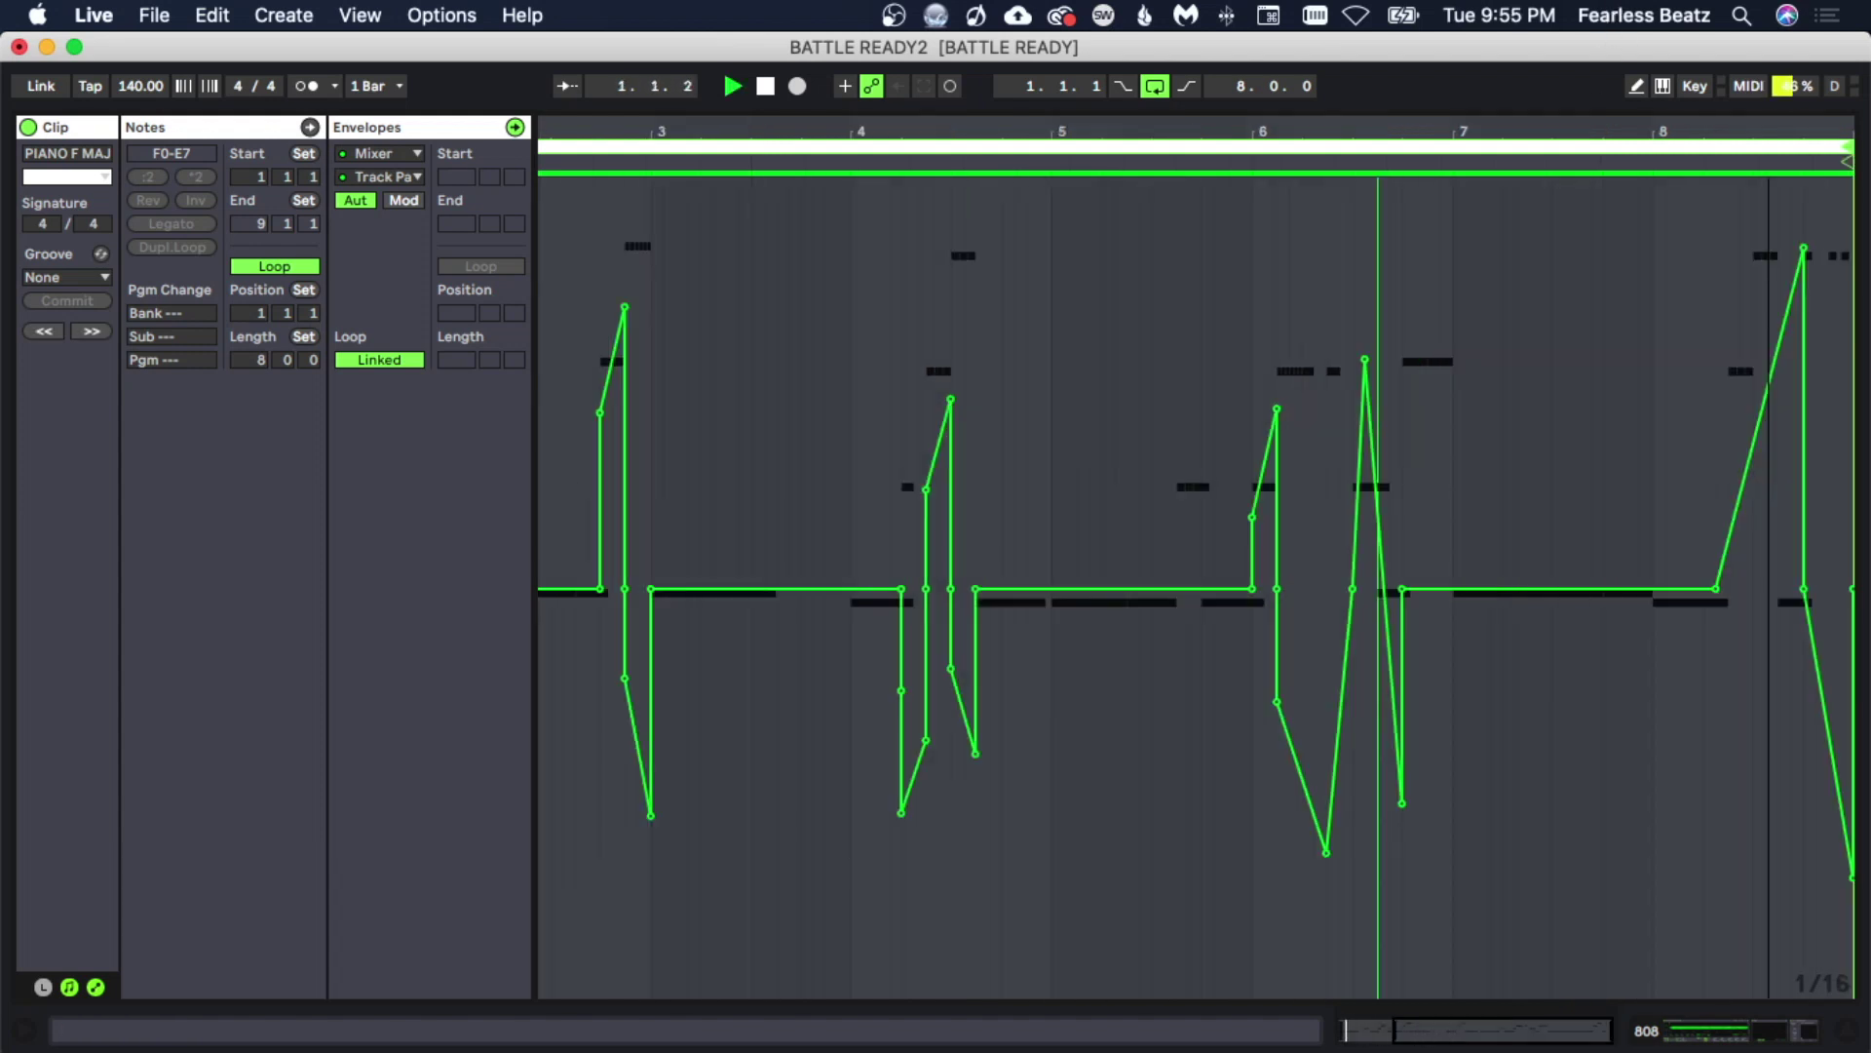
{"action": "left_click", "coordinate": [1611, 789]}
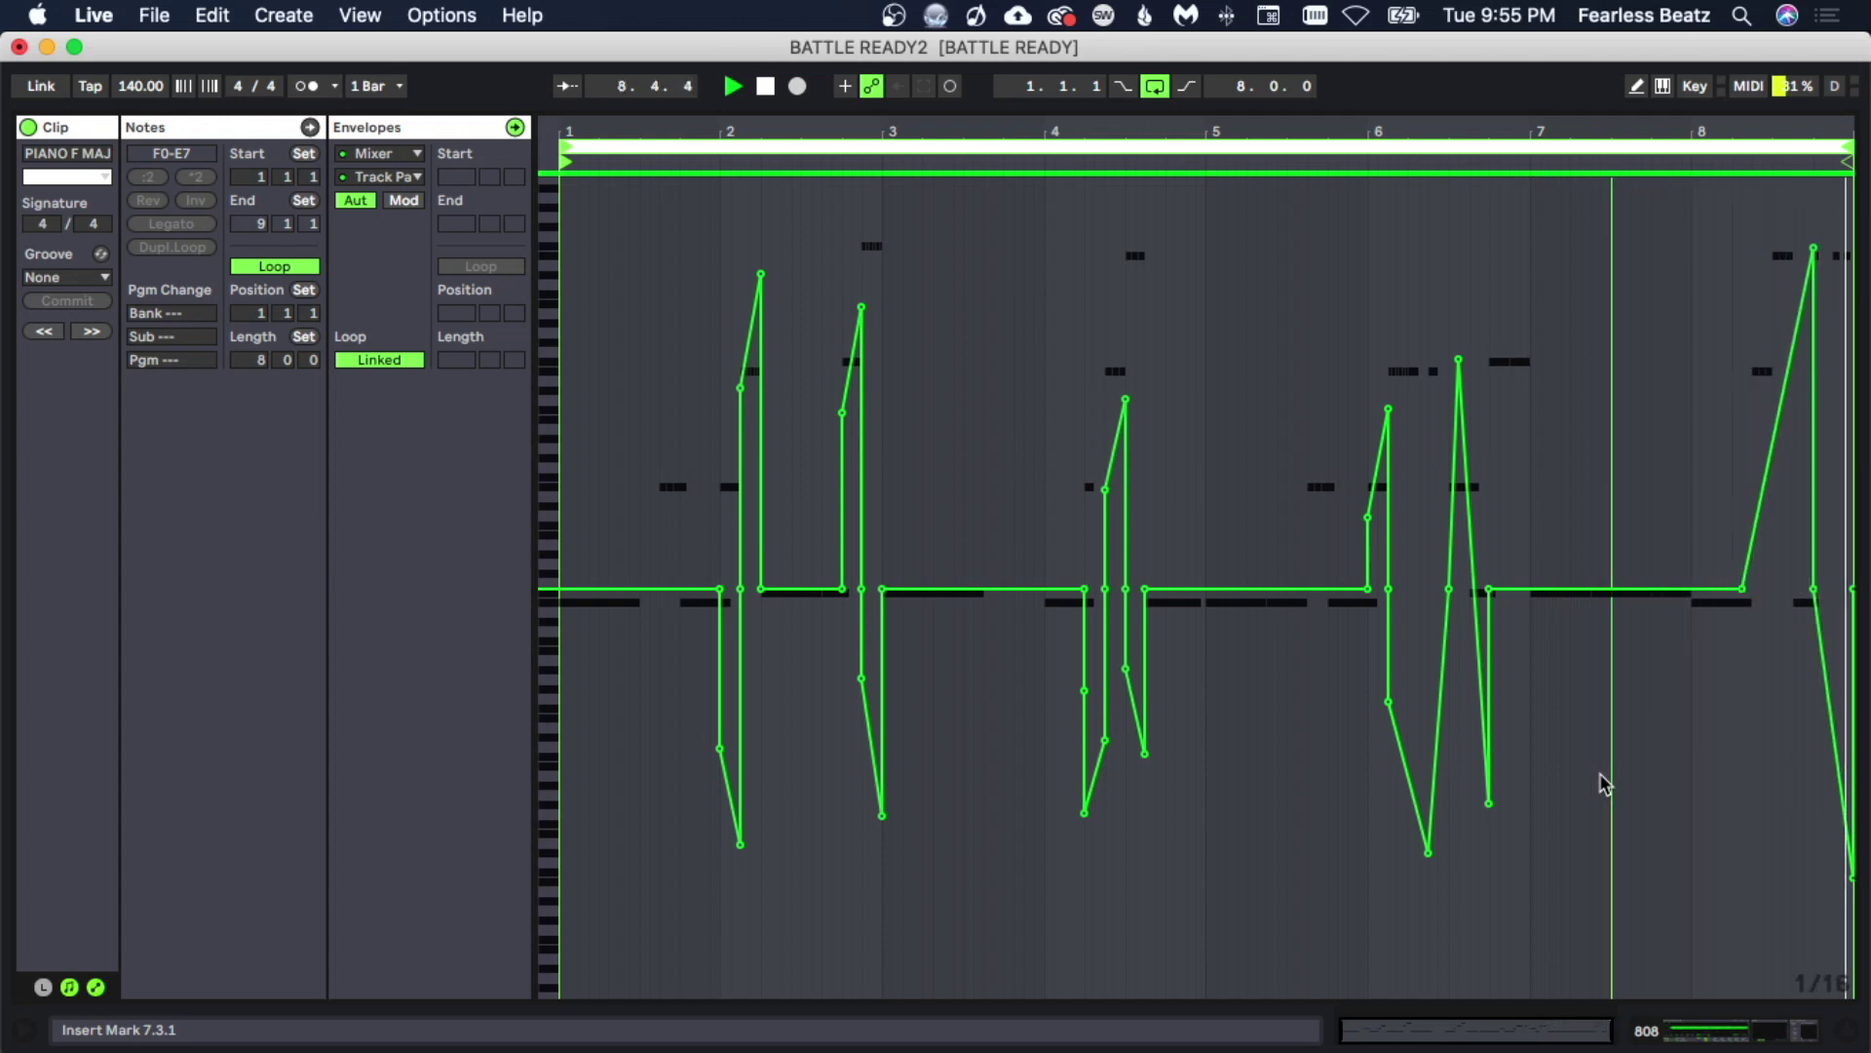
{"action": "left_click", "coordinate": [1072, 618]}
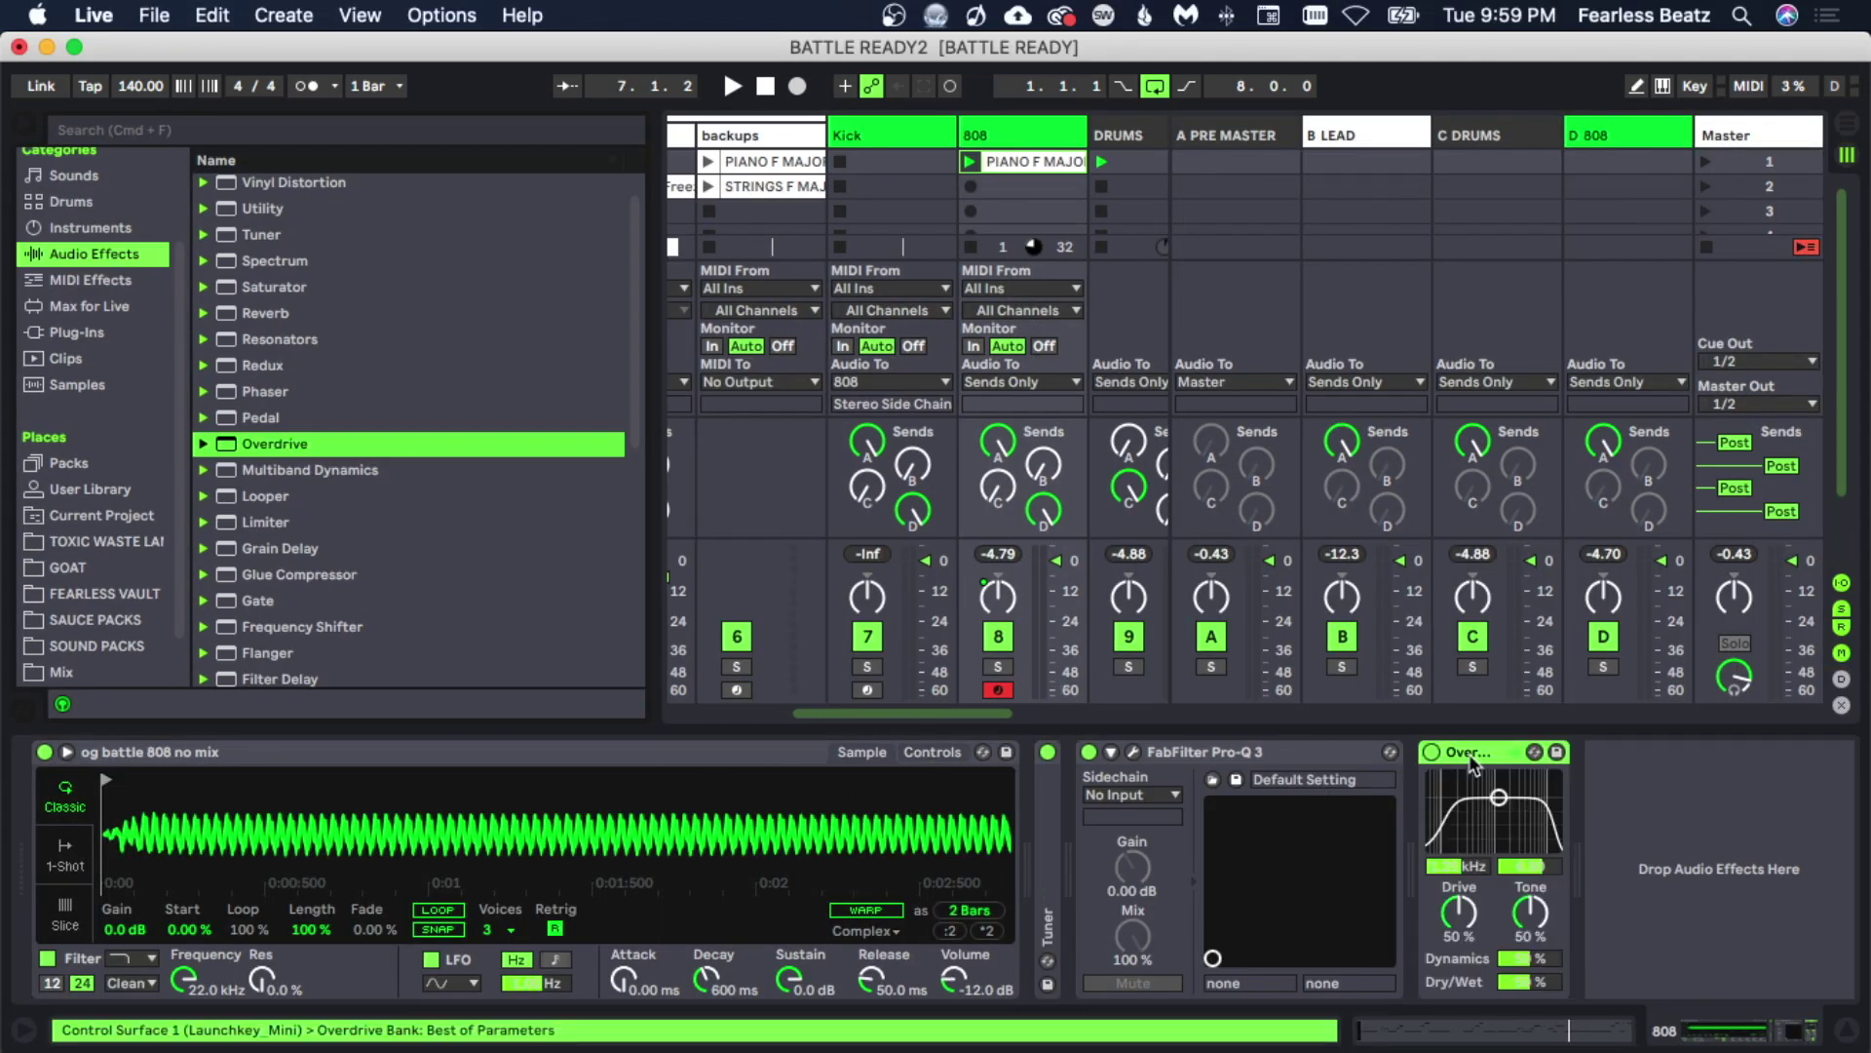
Move Overdrive ahead of FabFilter Pro-Q 3 on the 808 track and set its Drive to 50%.
{"action": "left_click_drag", "start_coordinate": [1472, 765], "coordinate": [1169, 756]}
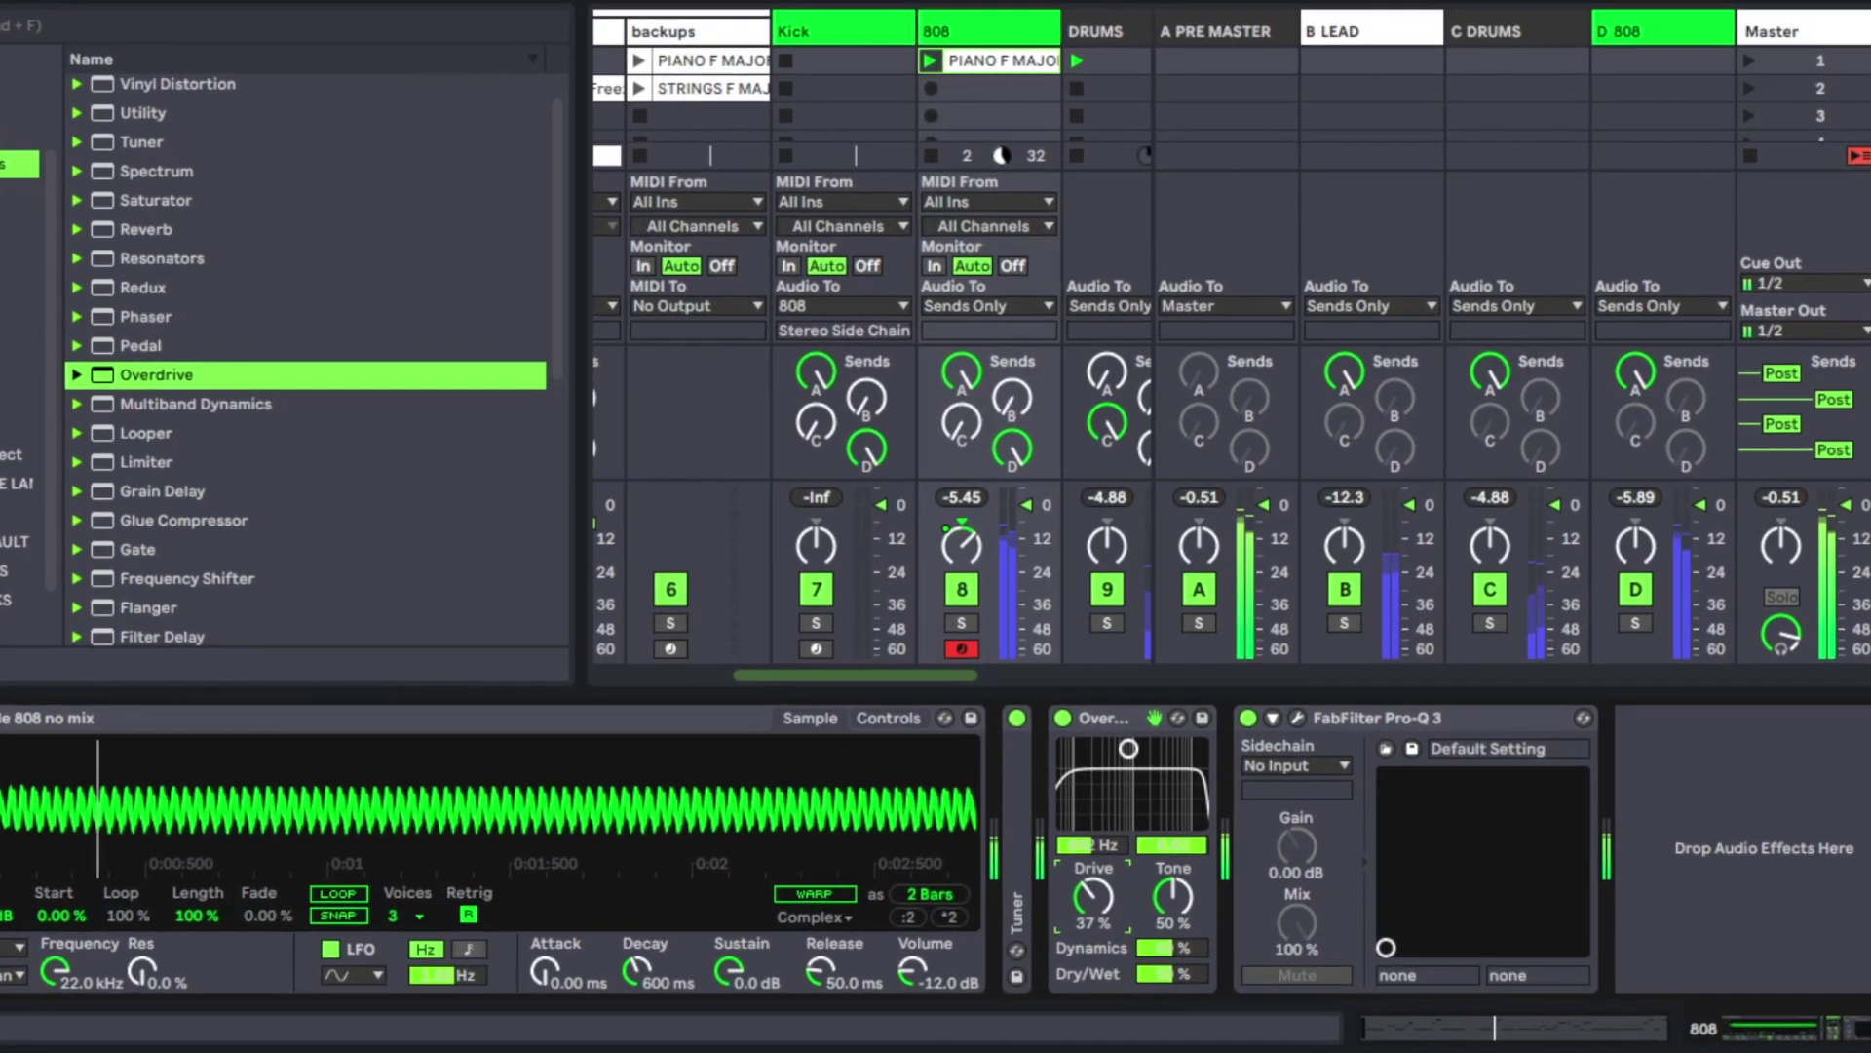
{"action": "left_click_drag", "start_coordinate": [1093, 895], "coordinate": [1093, 879]}
{"action": "left_click_drag", "start_coordinate": [998, 836], "coordinate": [999, 832]}
{"action": "left_click_drag", "start_coordinate": [1112, 837], "coordinate": [1112, 809]}
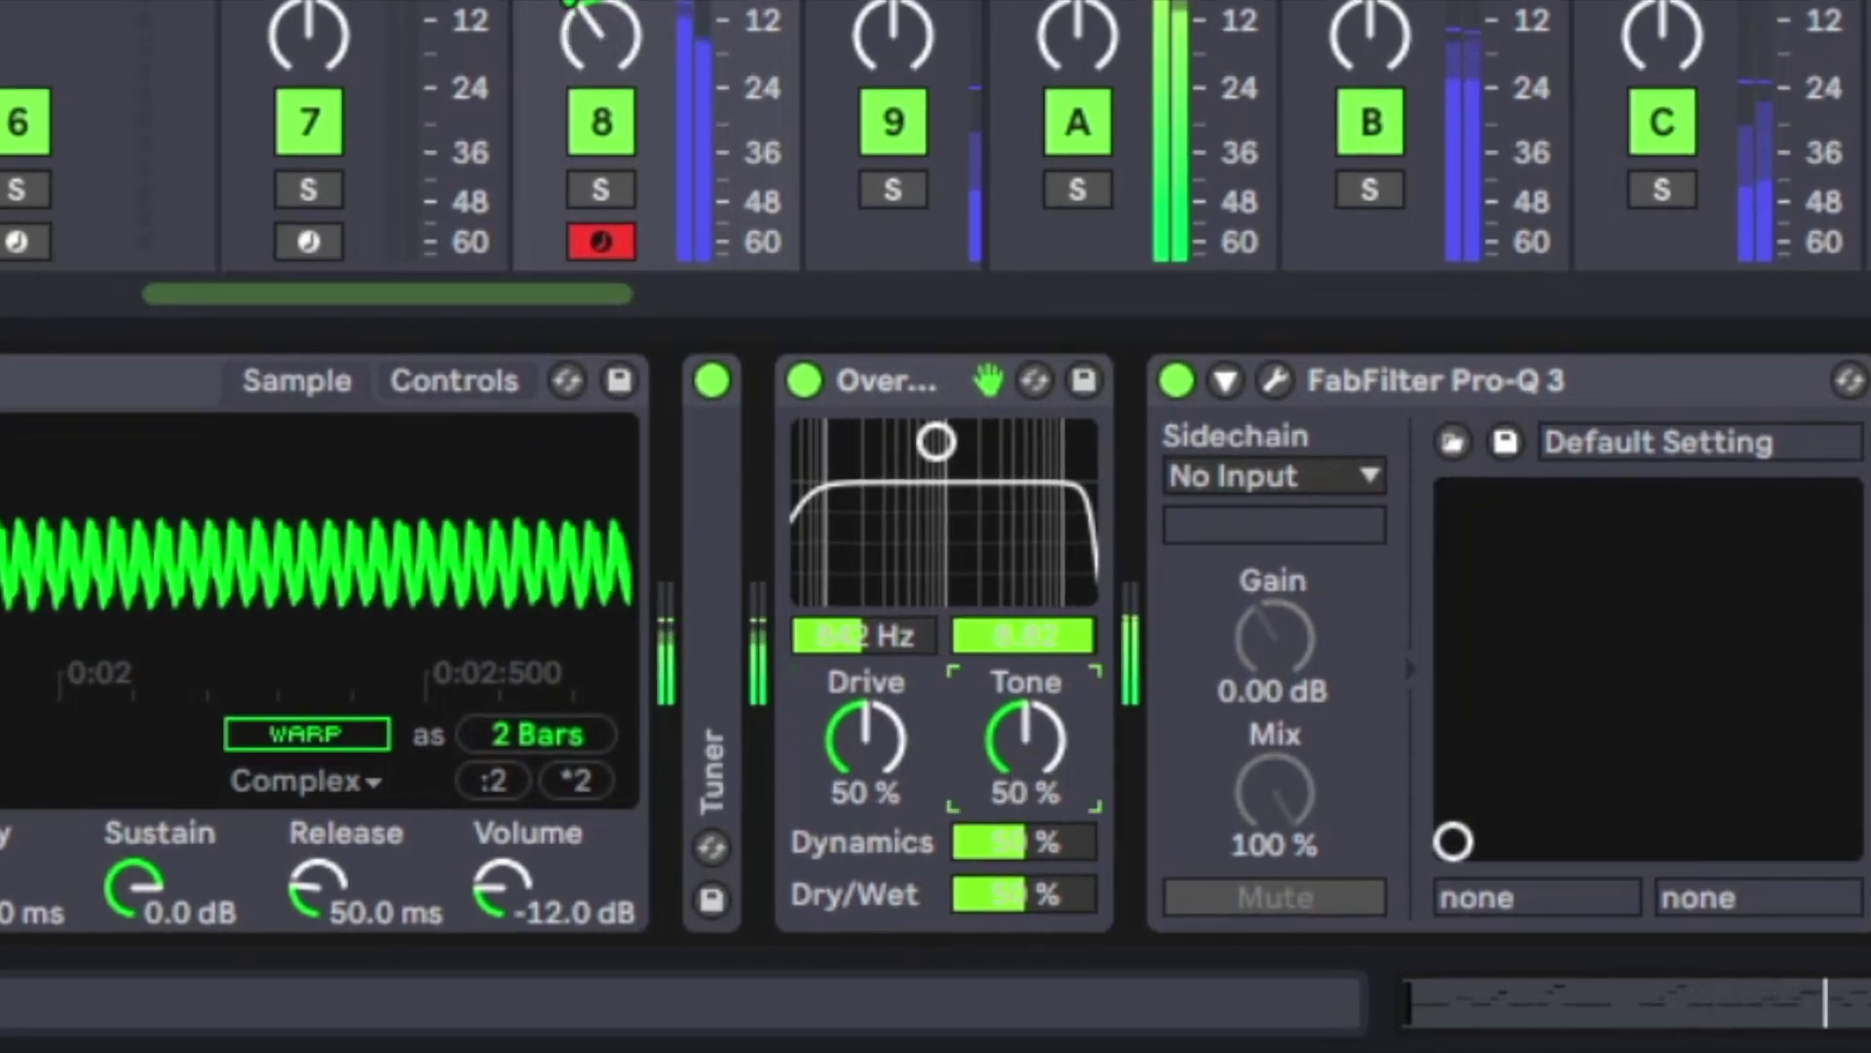
Set Overdrive's Tone to 25%, Dynamics to 33% and Dry/Wet to 35%, comparing the sound with the effect bypassed.
{"action": "left_click_drag", "start_coordinate": [1025, 741], "coordinate": [1025, 755]}
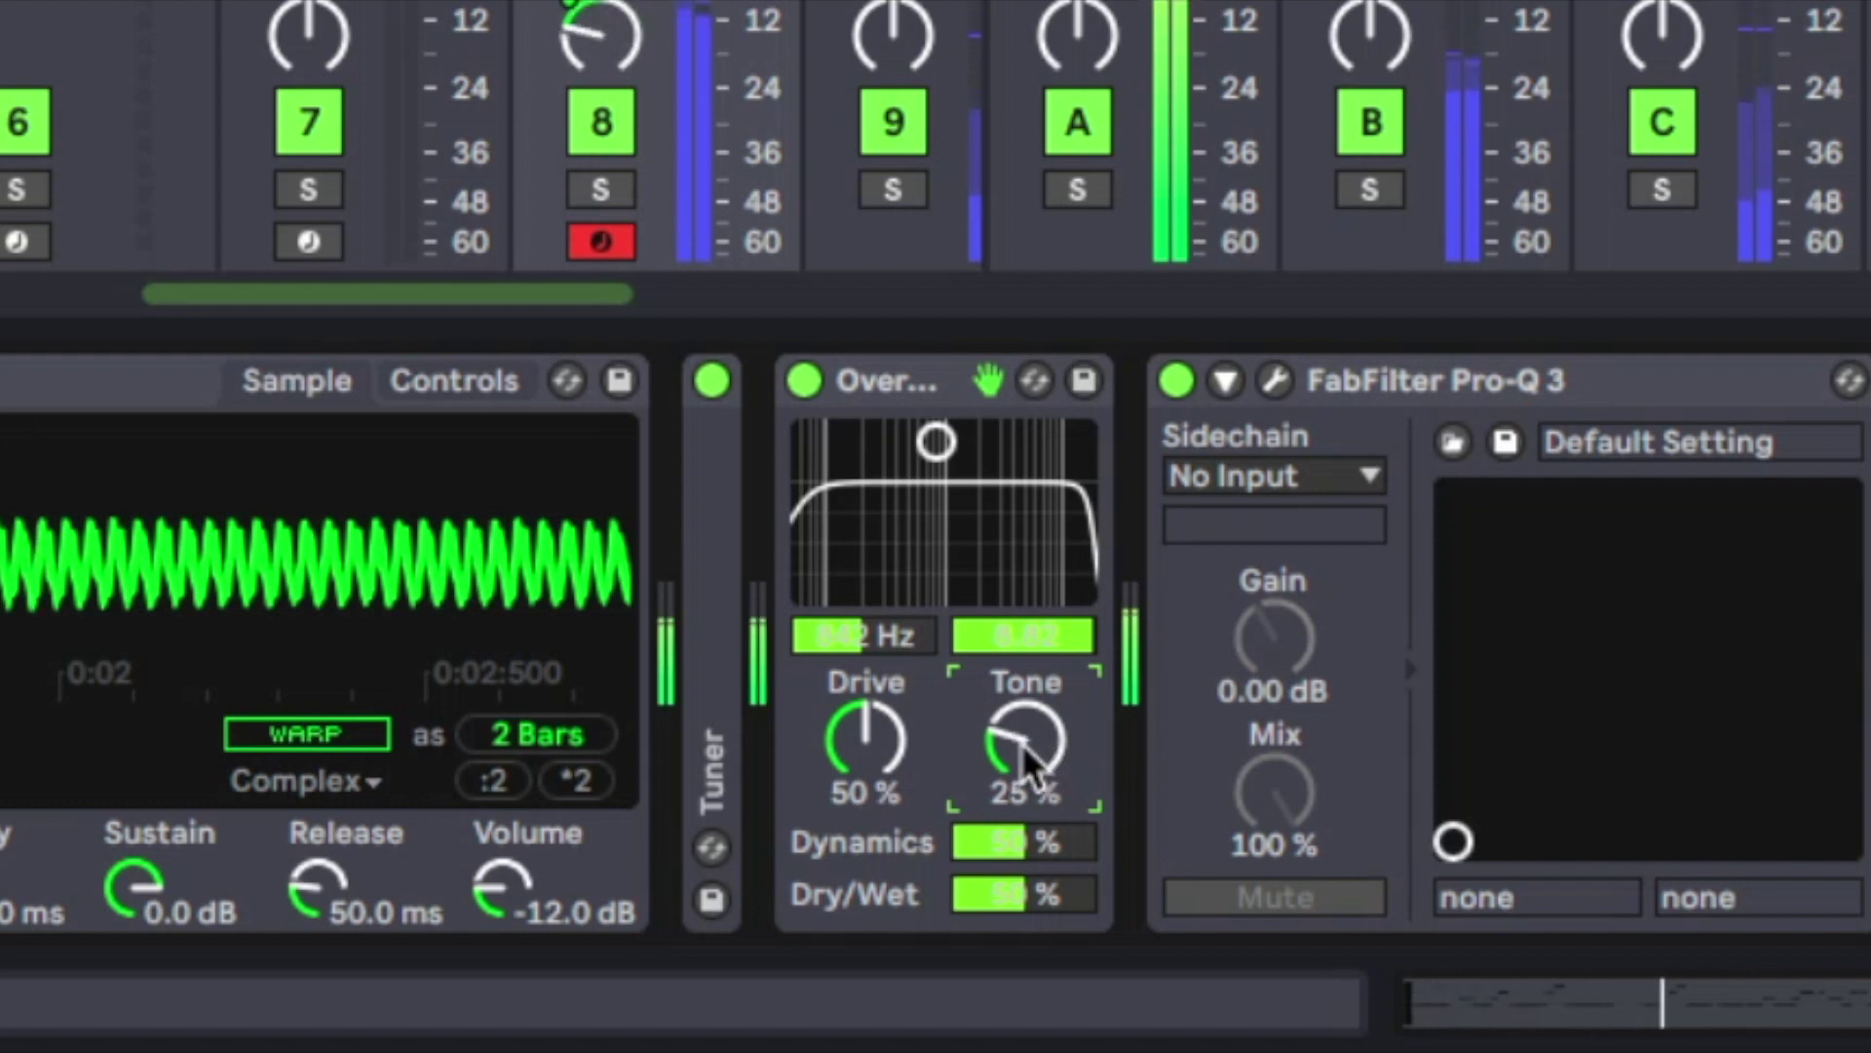
{"action": "left_click", "coordinate": [795, 380]}
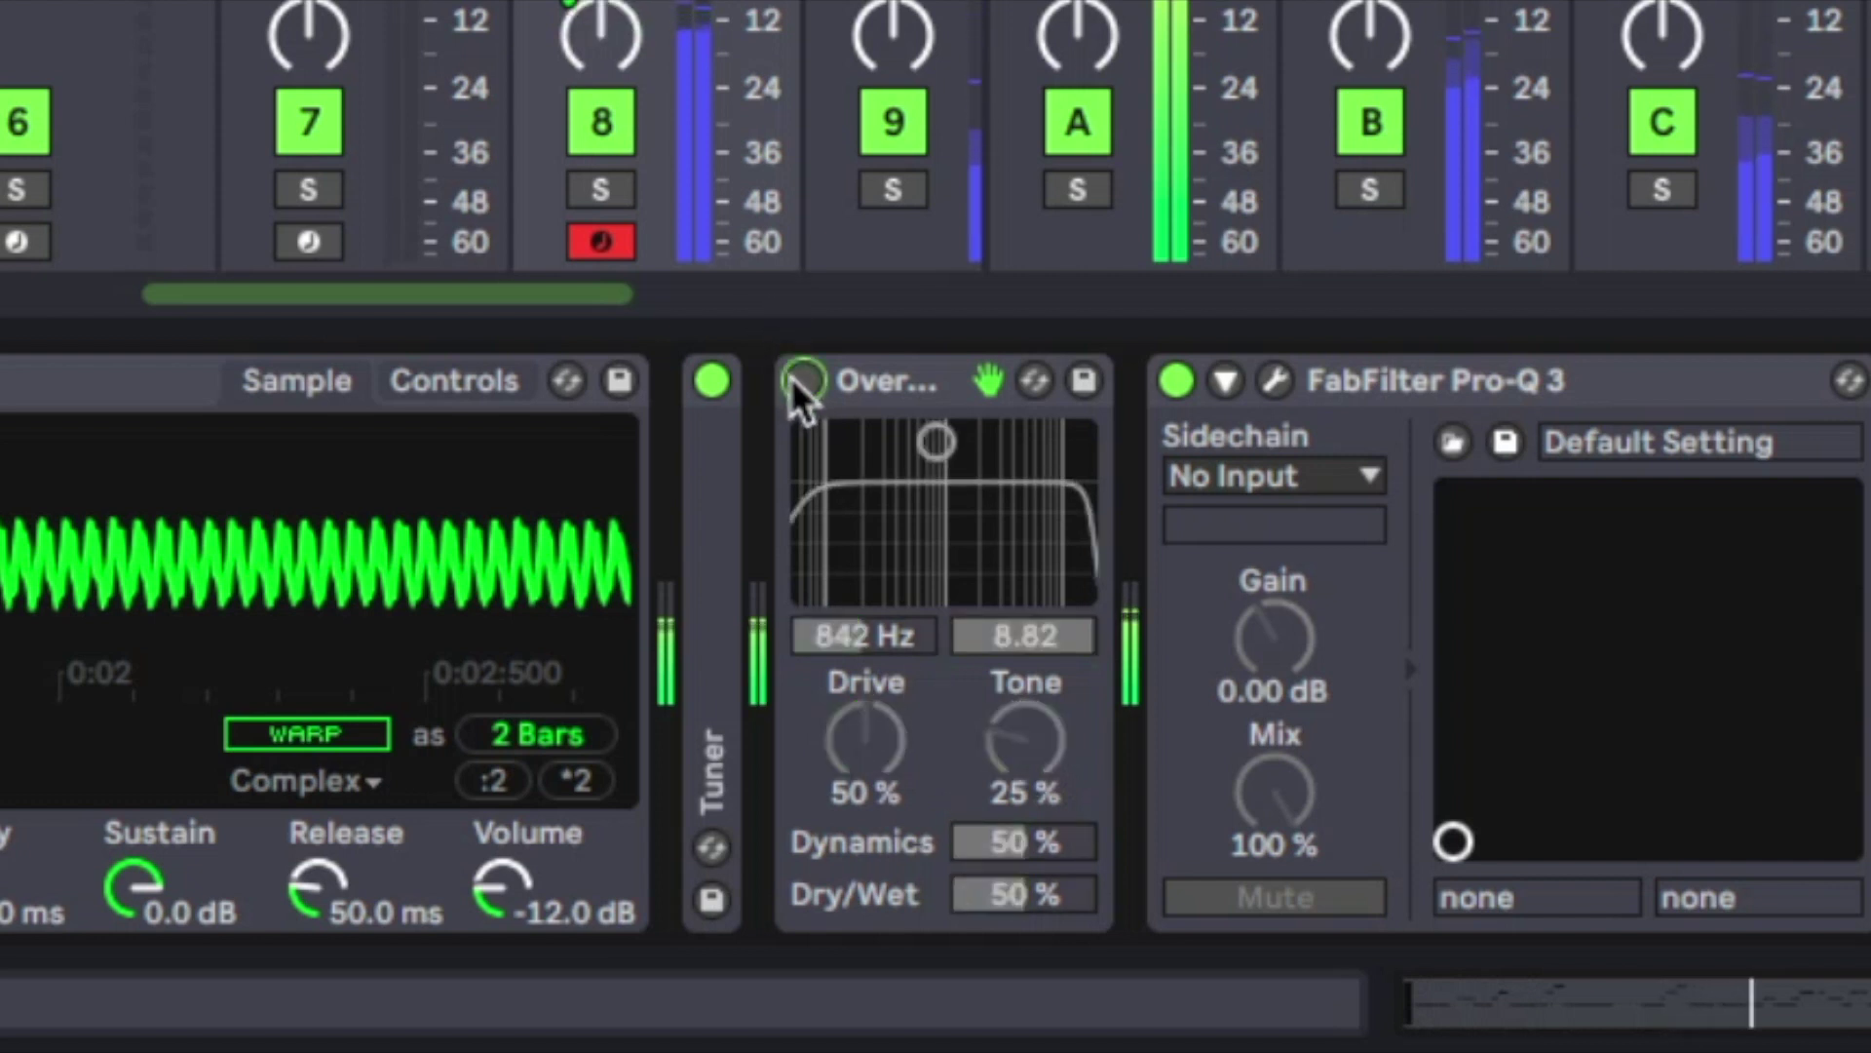
{"action": "left_click", "coordinate": [795, 380]}
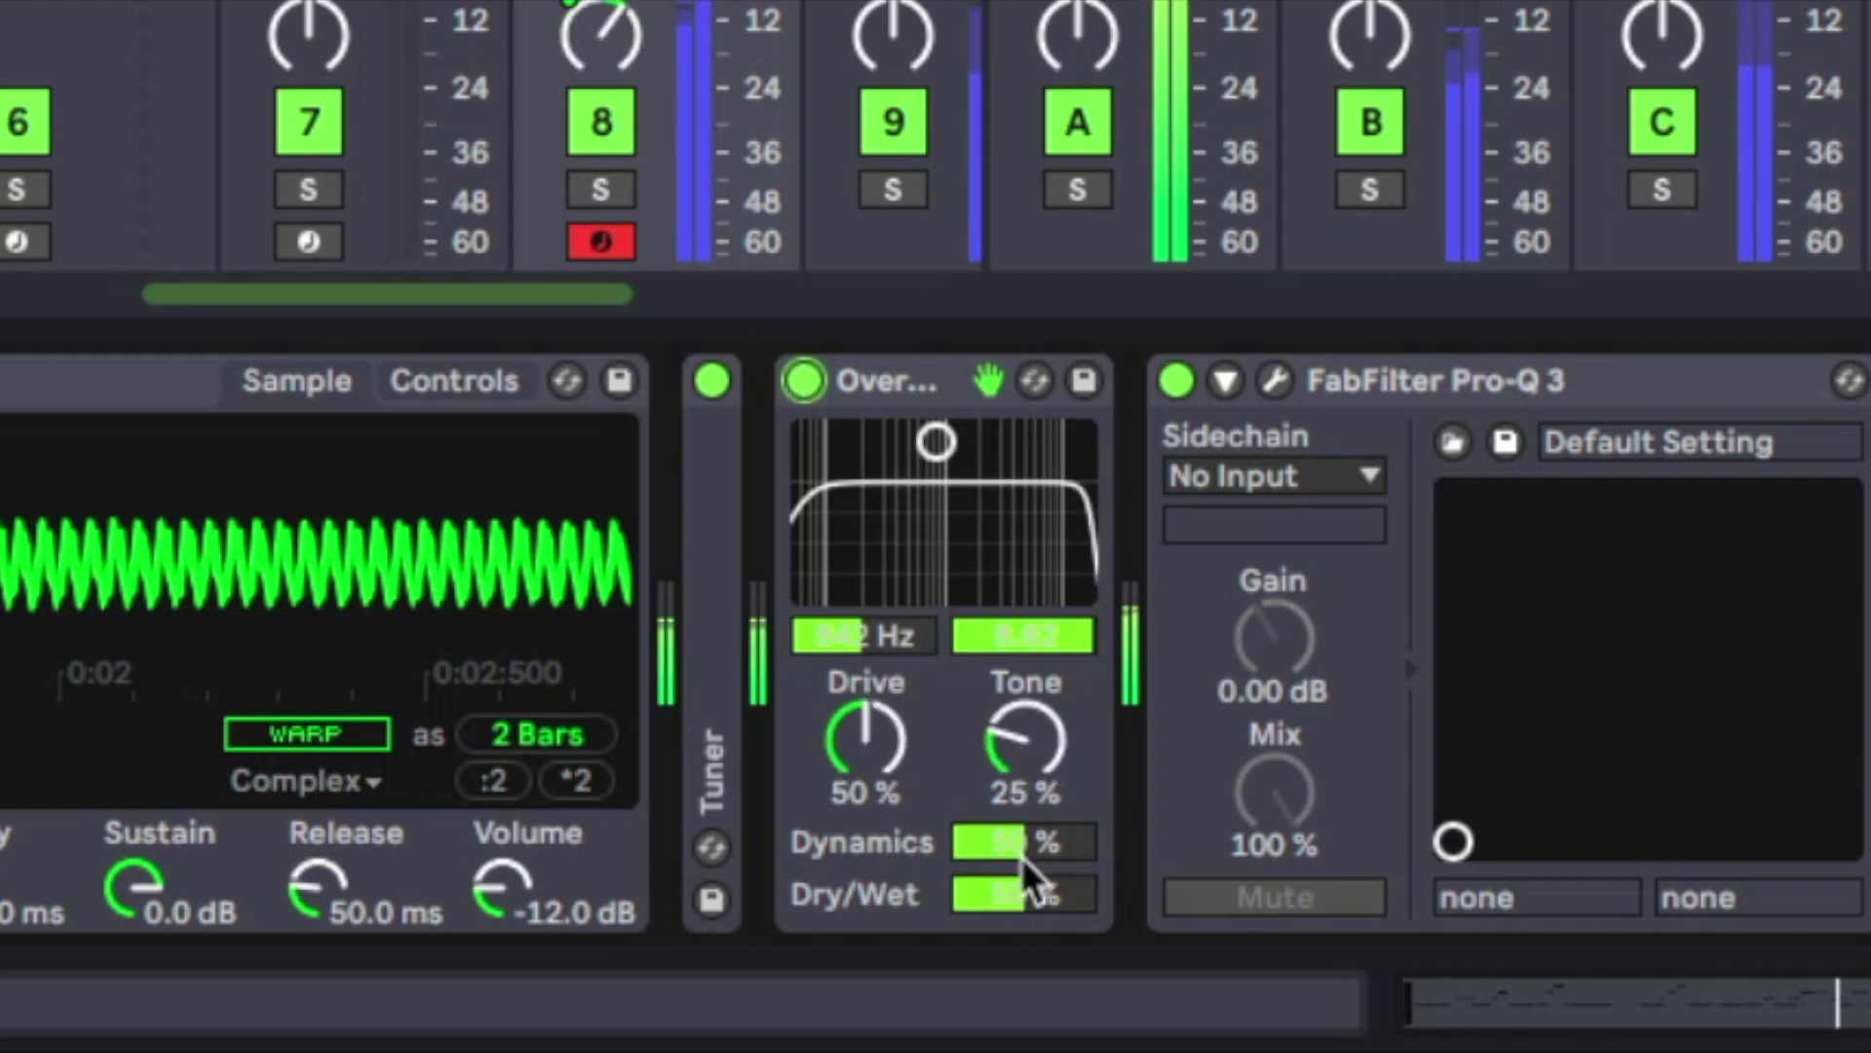
{"action": "mouse_move", "coordinate": [1021, 857]}
{"action": "left_mouse_down"}
{"action": "mouse_move", "coordinate": [1021, 825]}
{"action": "mouse_move", "coordinate": [1022, 873]}
{"action": "left_mouse_up"}
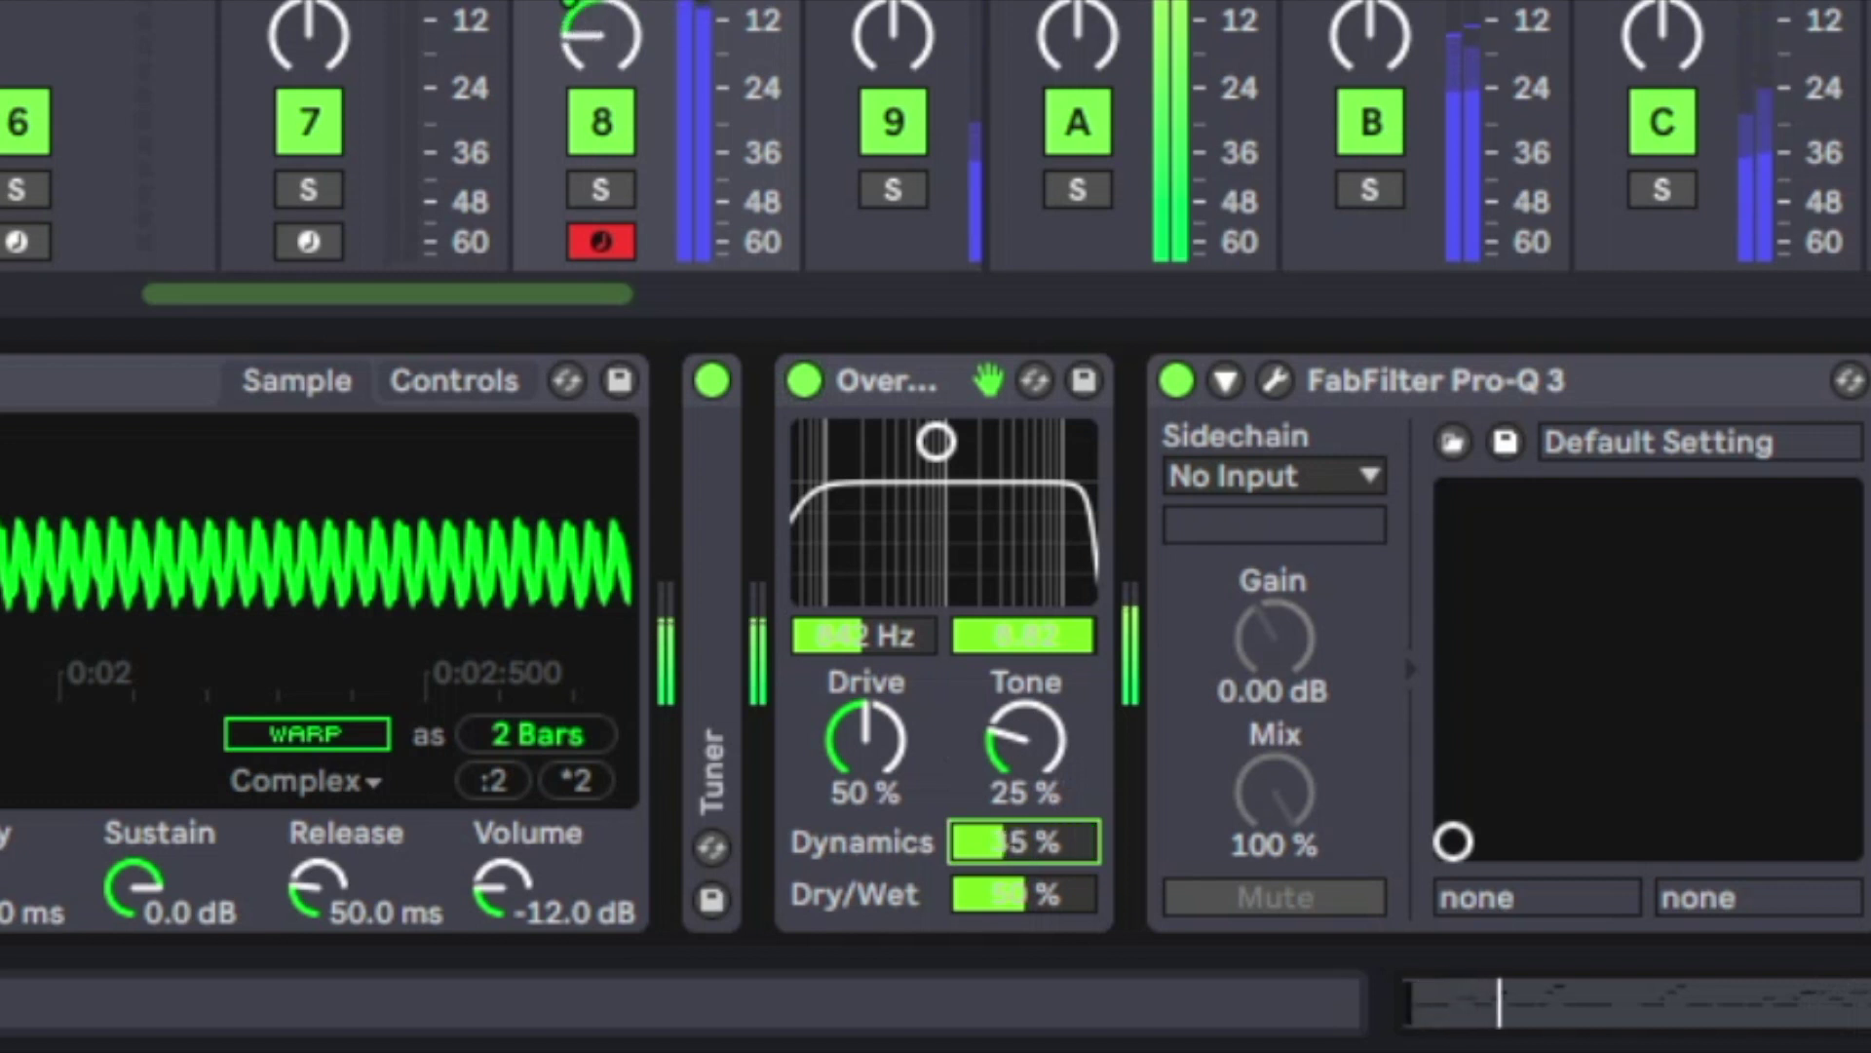
{"action": "left_click_drag", "start_coordinate": [1022, 854], "coordinate": [1033, 897]}
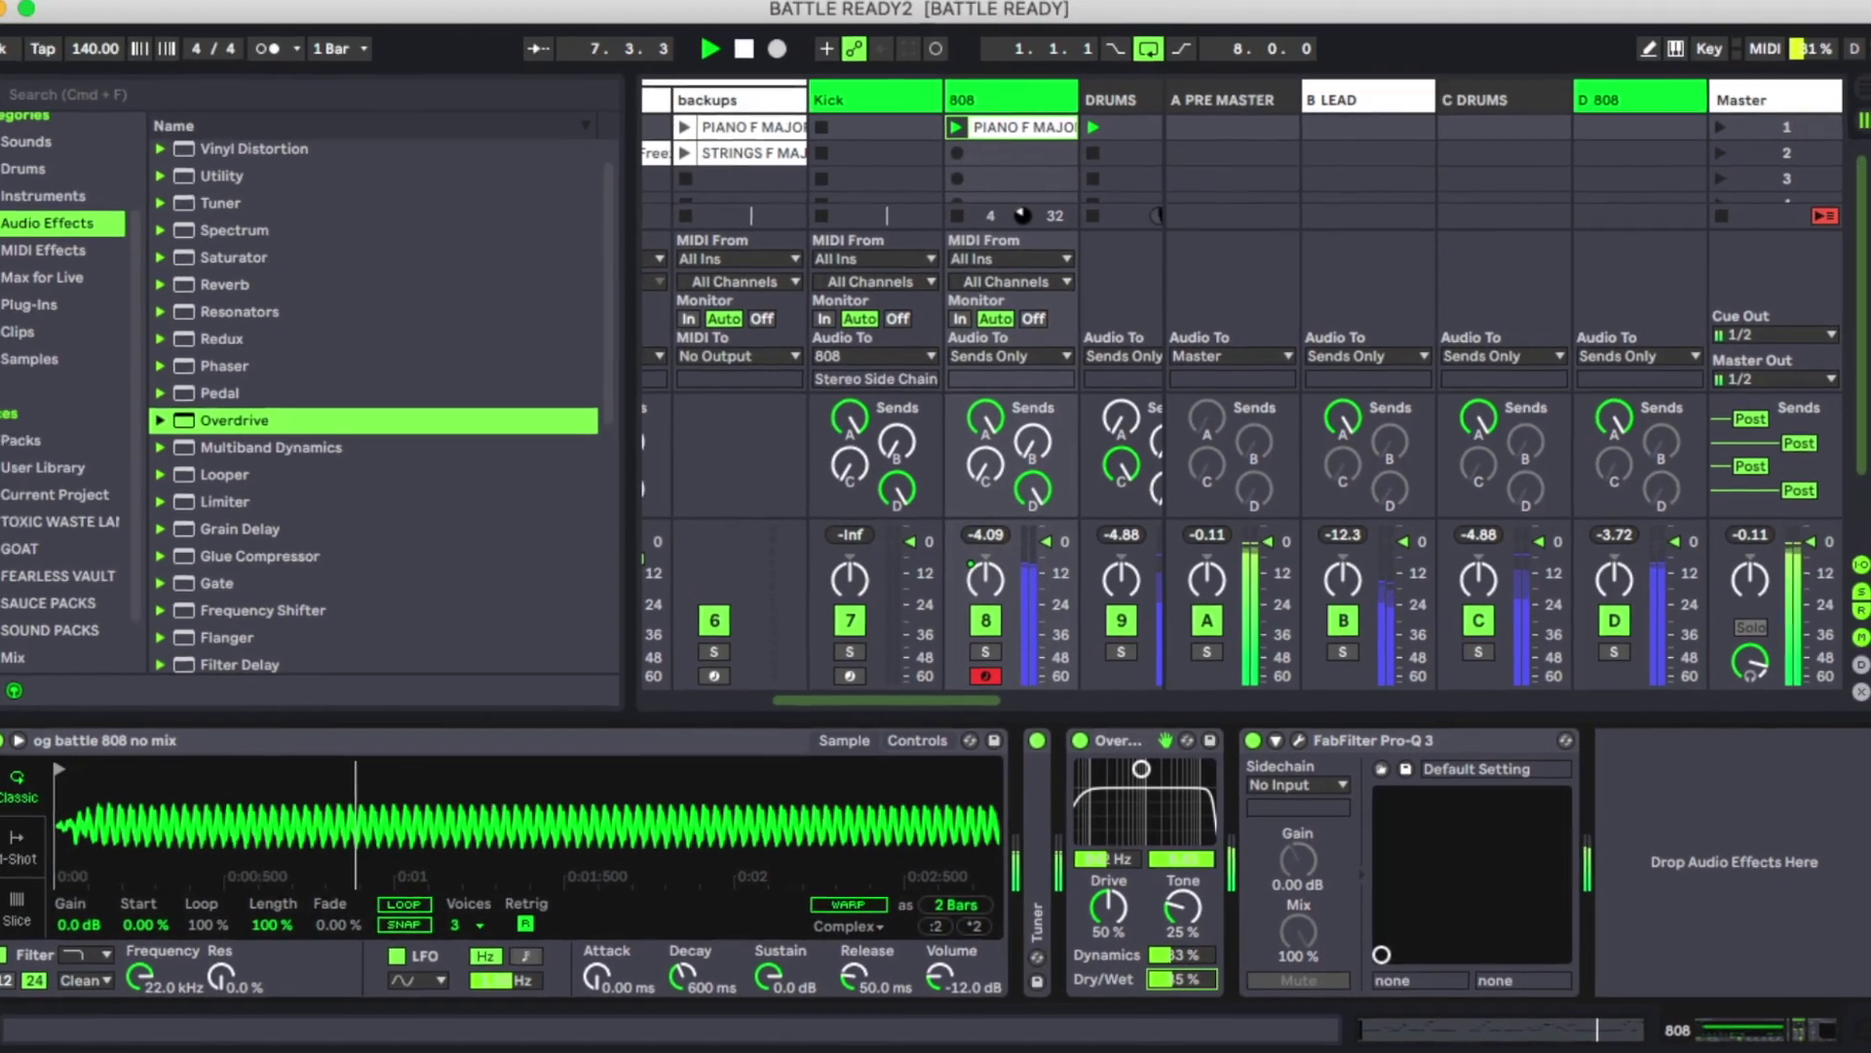
Insert a Utility with -5 dB gain after Overdrive, followed by the Soundtoys Decapitator before FabFilter Pro-Q 3.
{"action": "left_click_drag", "start_coordinate": [222, 176], "coordinate": [1398, 834]}
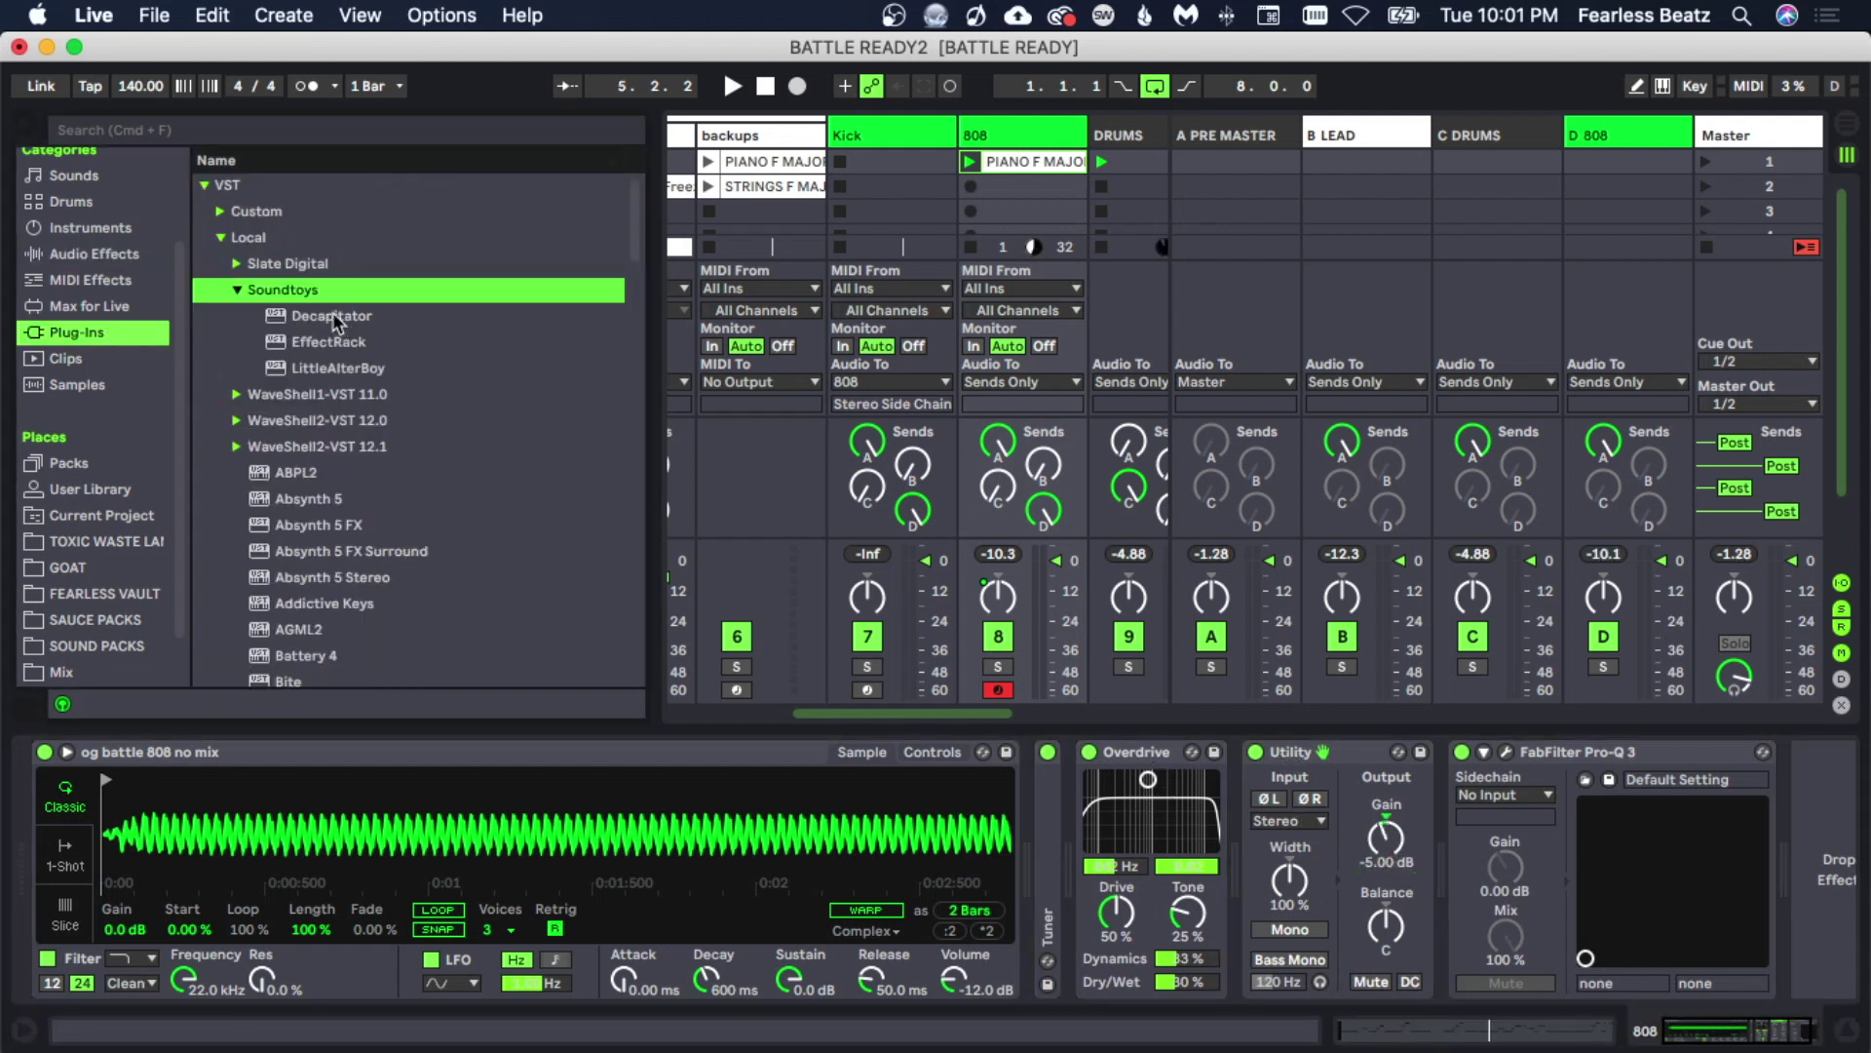
{"action": "left_click_drag", "start_coordinate": [334, 320], "coordinate": [569, 455]}
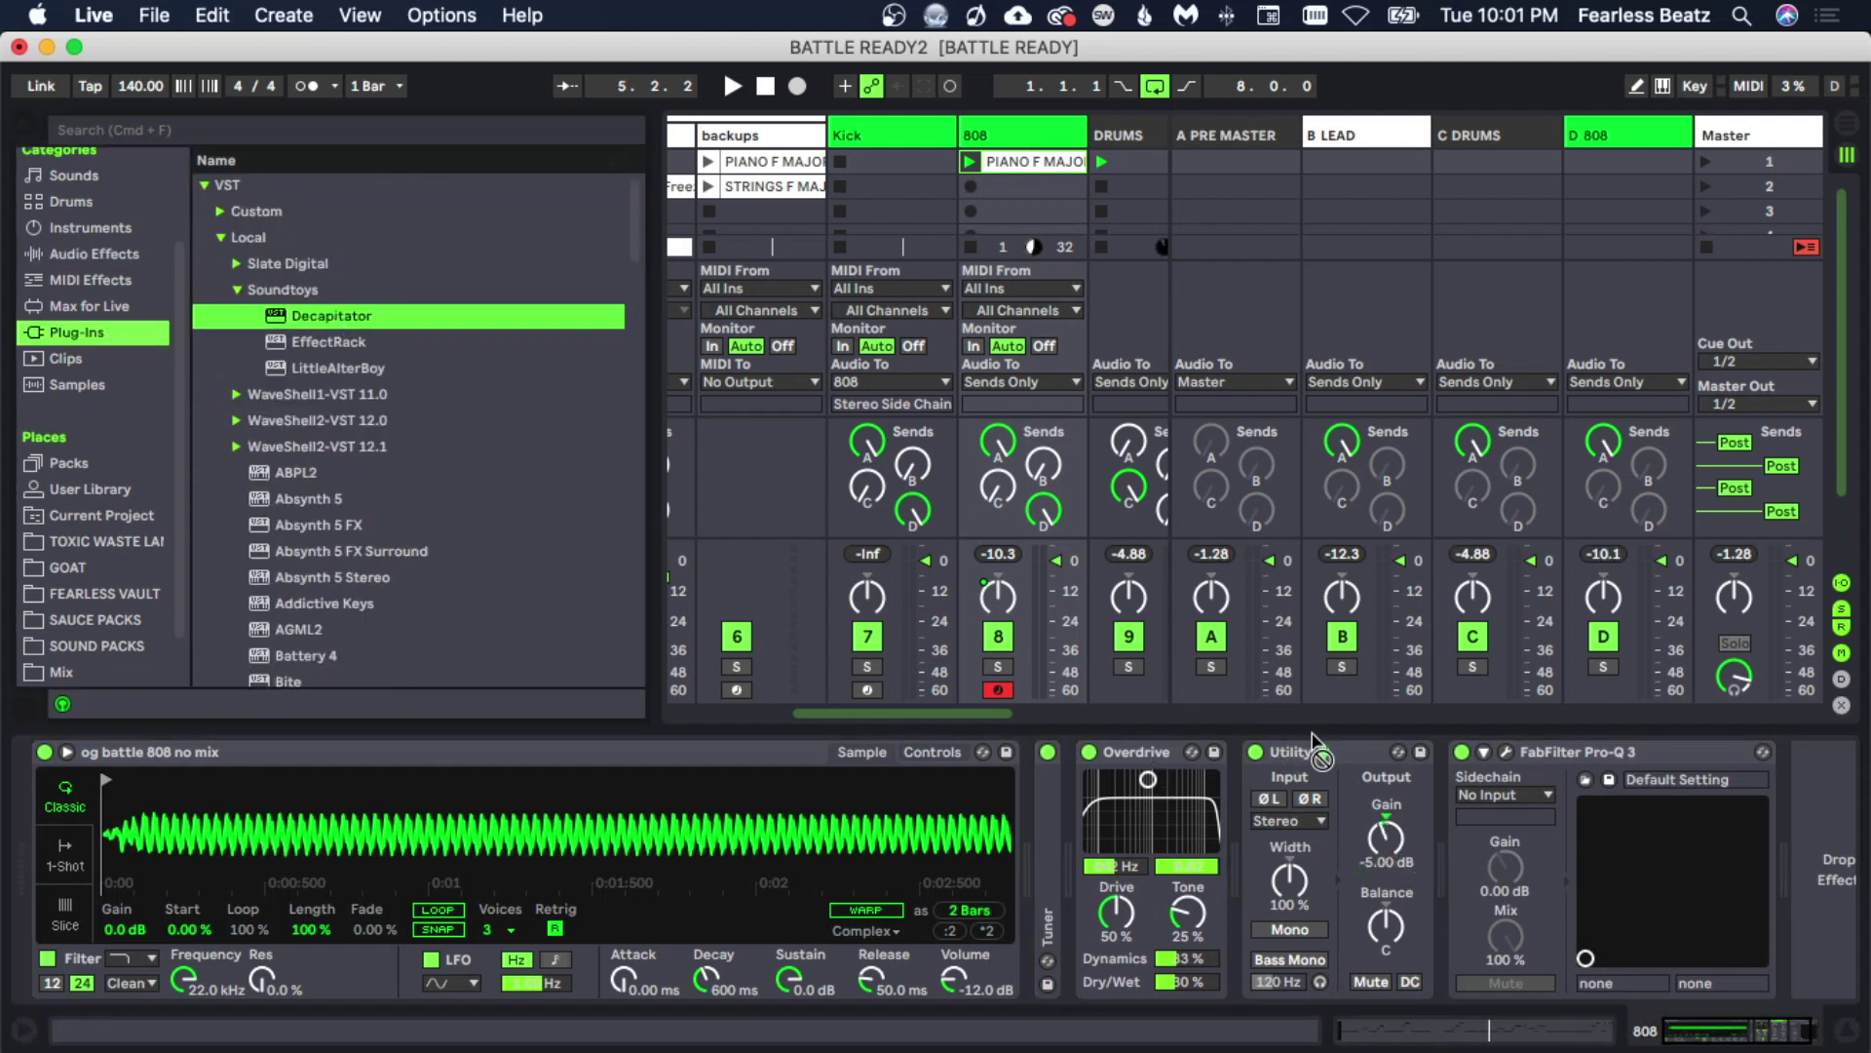
{"action": "left_click_drag", "start_coordinate": [1312, 733], "coordinate": [1356, 769]}
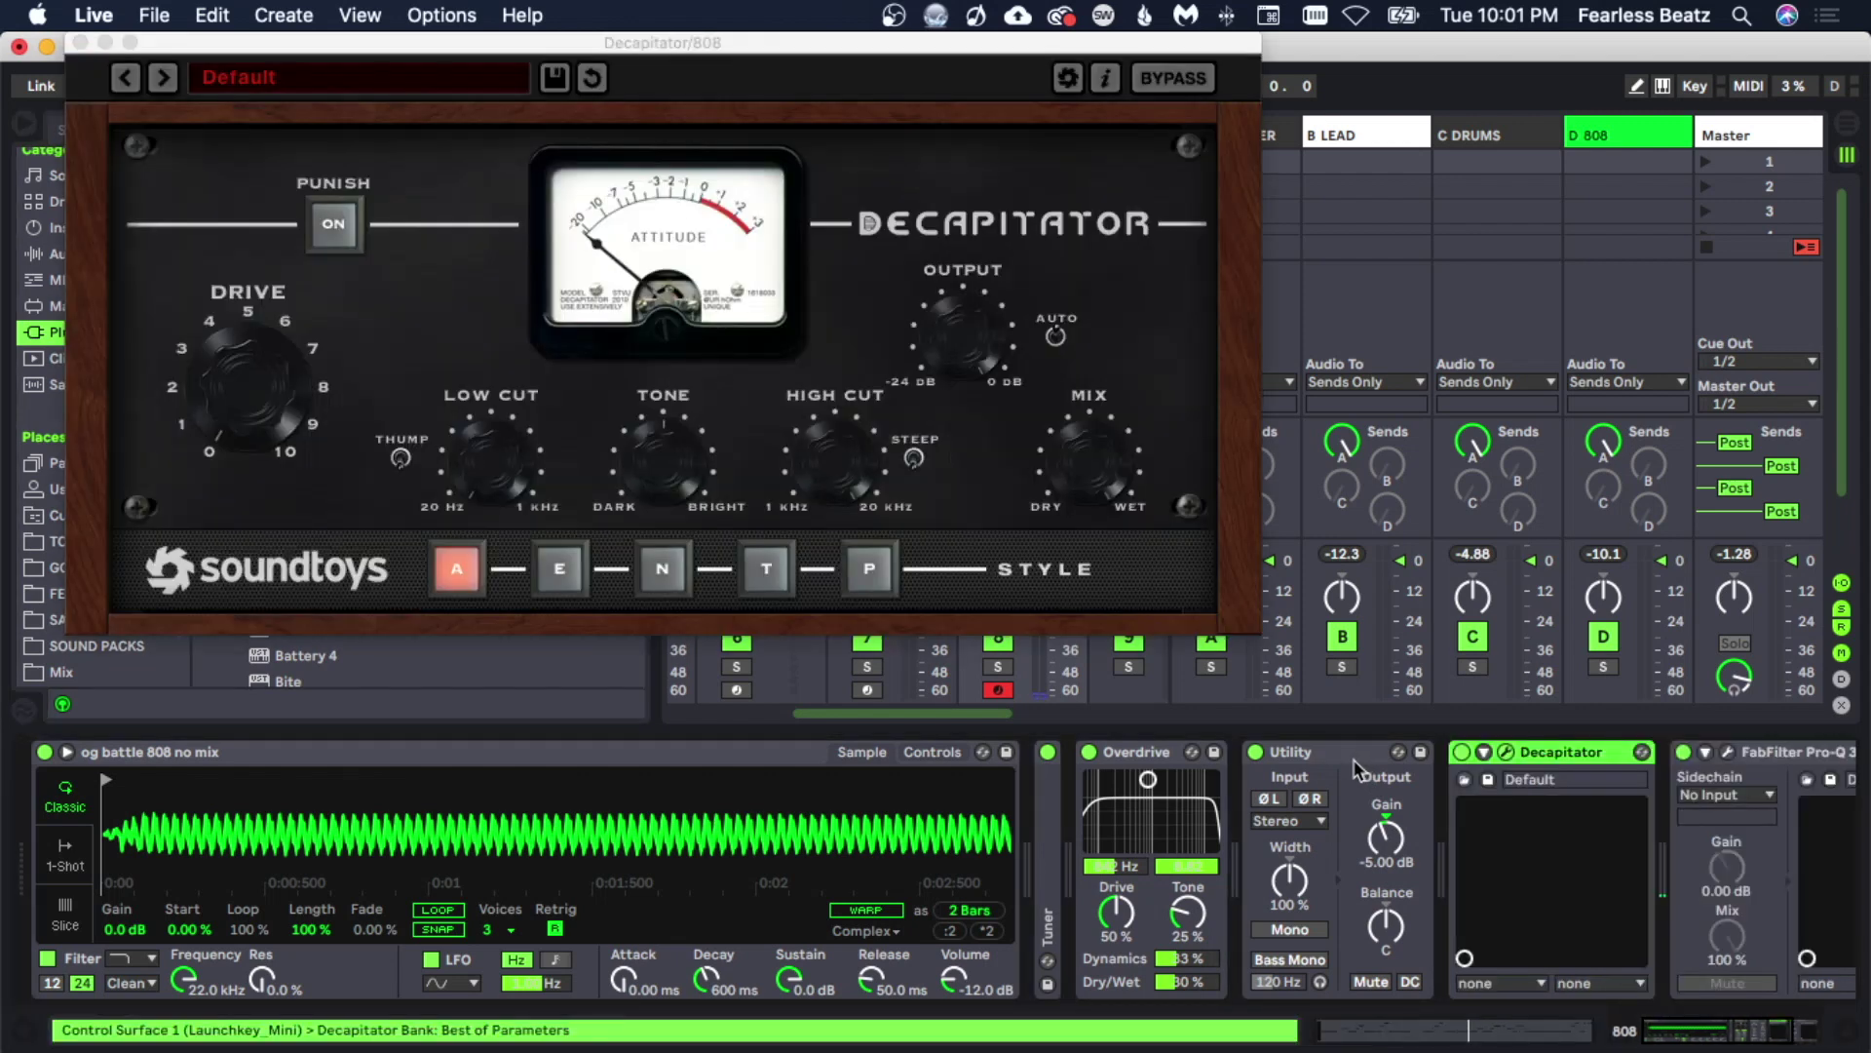
Raise Decapitator's Drive to about 3 while the loop plays.
{"action": "left_click_drag", "start_coordinate": [758, 59], "coordinate": [973, 130]}
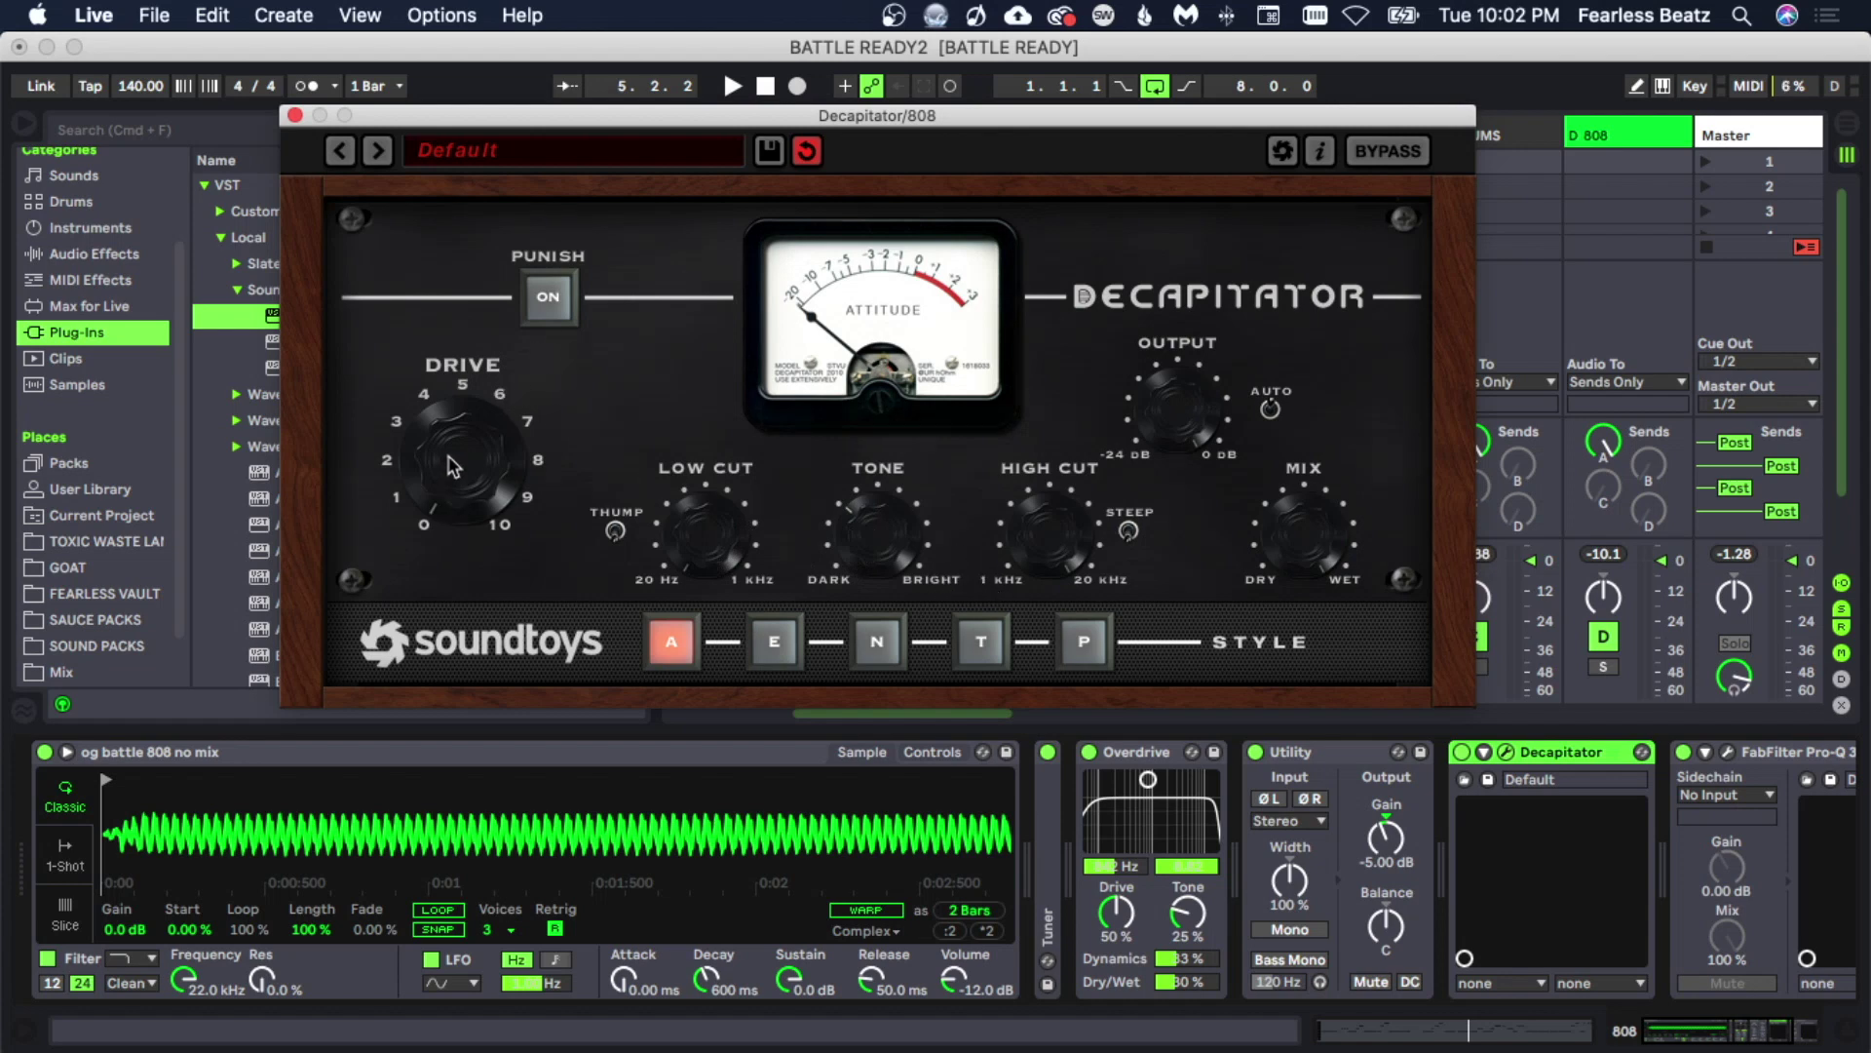
{"action": "key", "text": "space"}
{"action": "left_click_drag", "start_coordinate": [428, 414], "coordinate": [414, 383]}
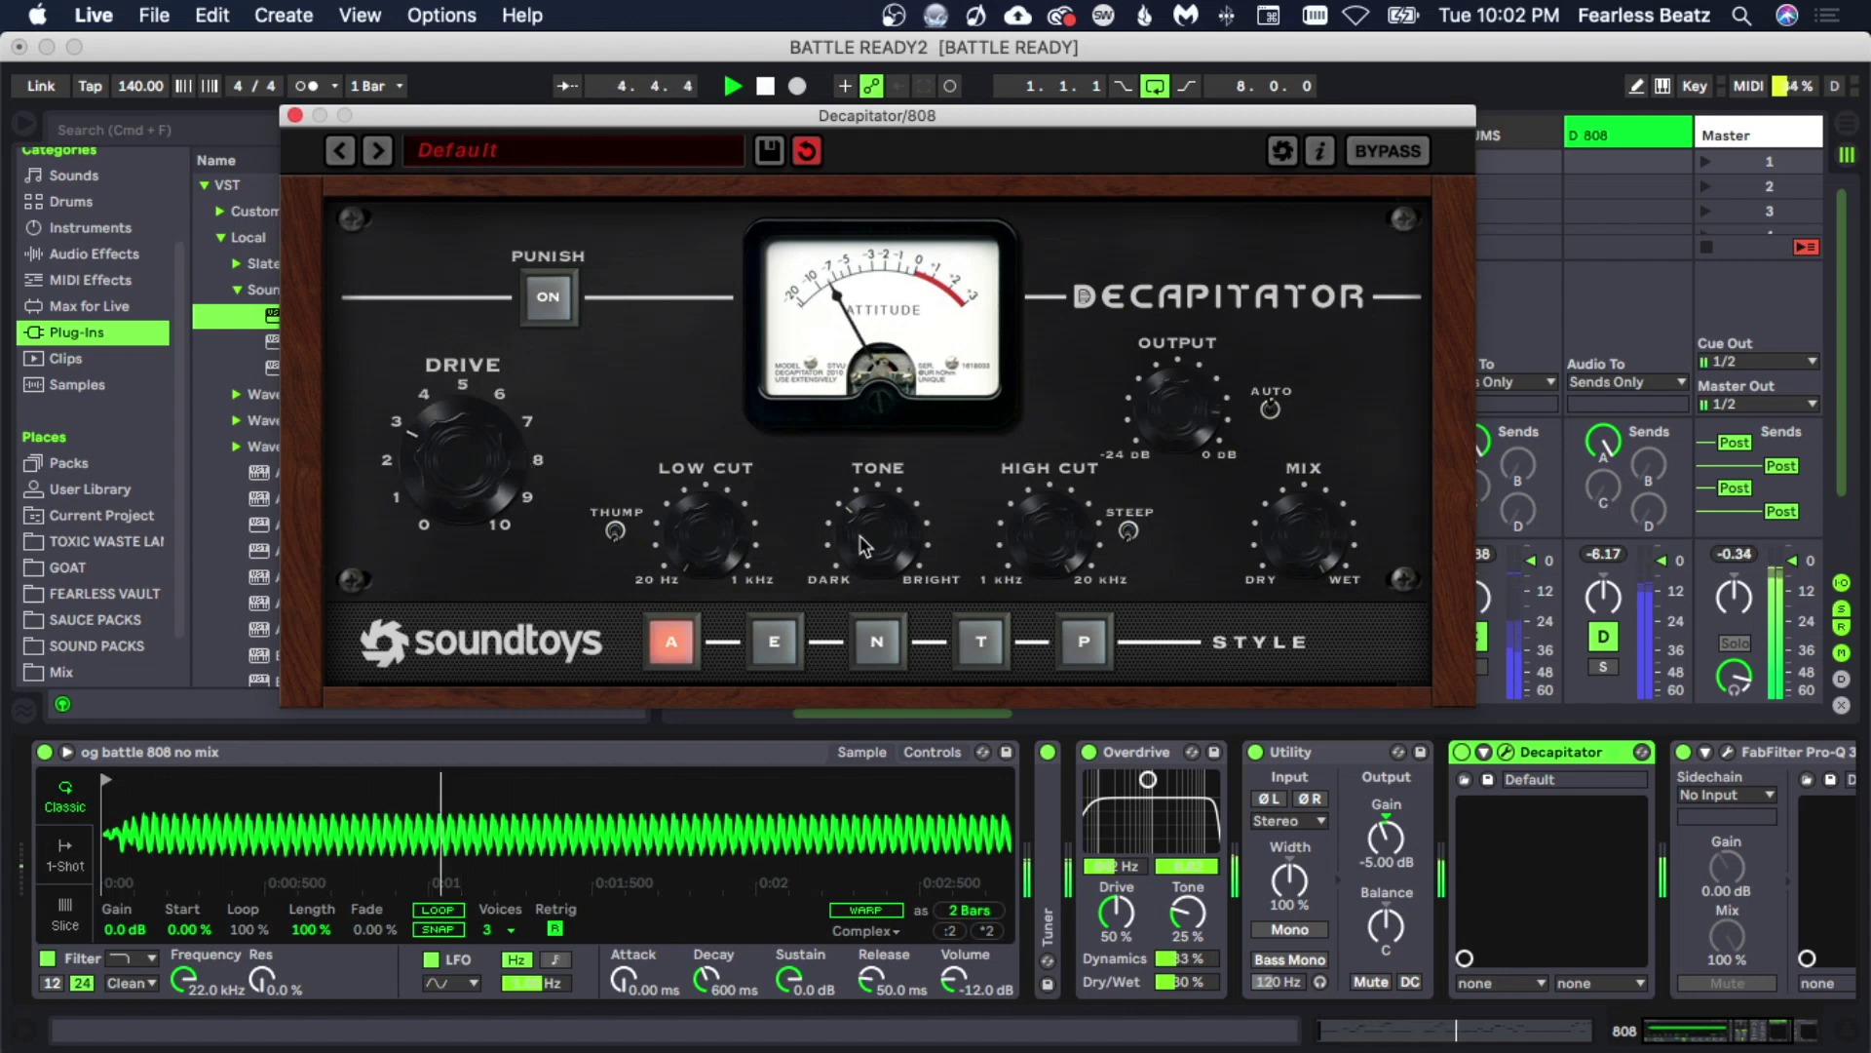
Add a second Utility with -3 dB gain after Decapitator and shape the 808 with bell bands in FabFilter Pro-Q 3.
{"action": "key", "text": "super+c"}
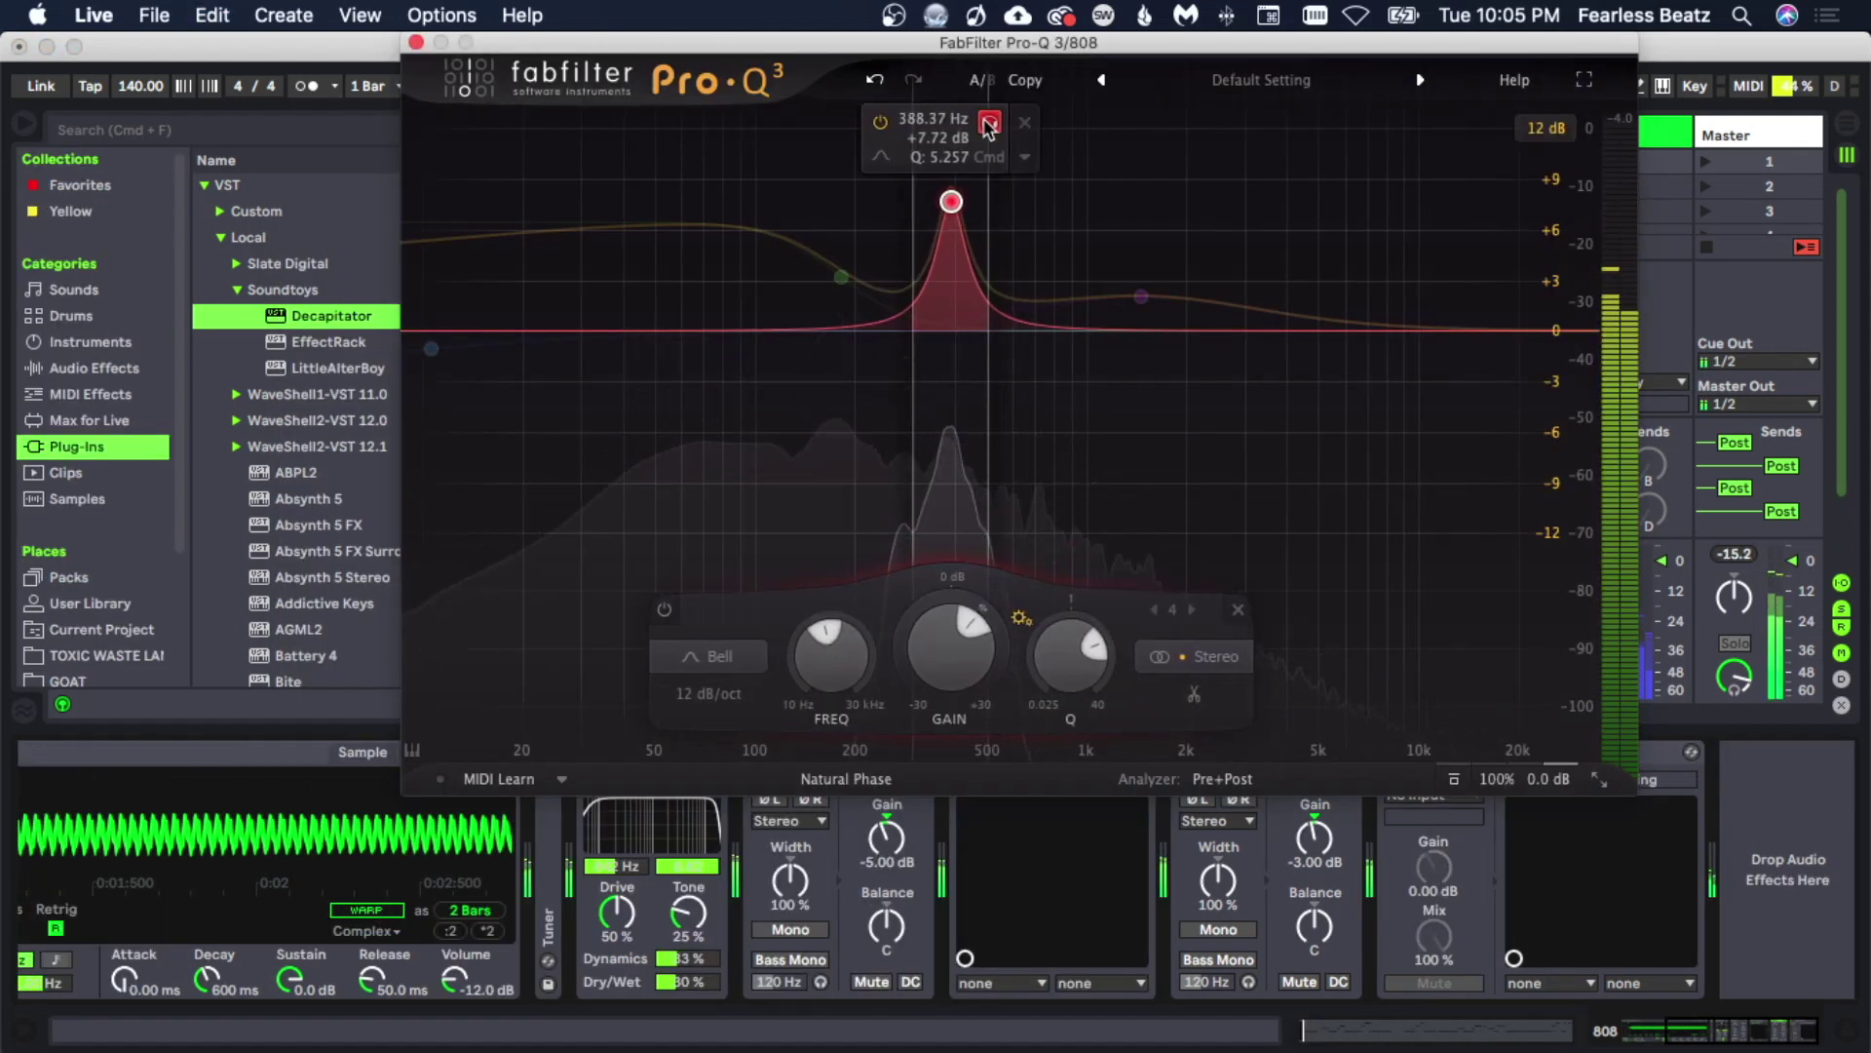
{"action": "left_click_drag", "start_coordinate": [982, 687], "coordinate": [850, 811]}
{"action": "left_click_drag", "start_coordinate": [922, 616], "coordinate": [927, 588]}
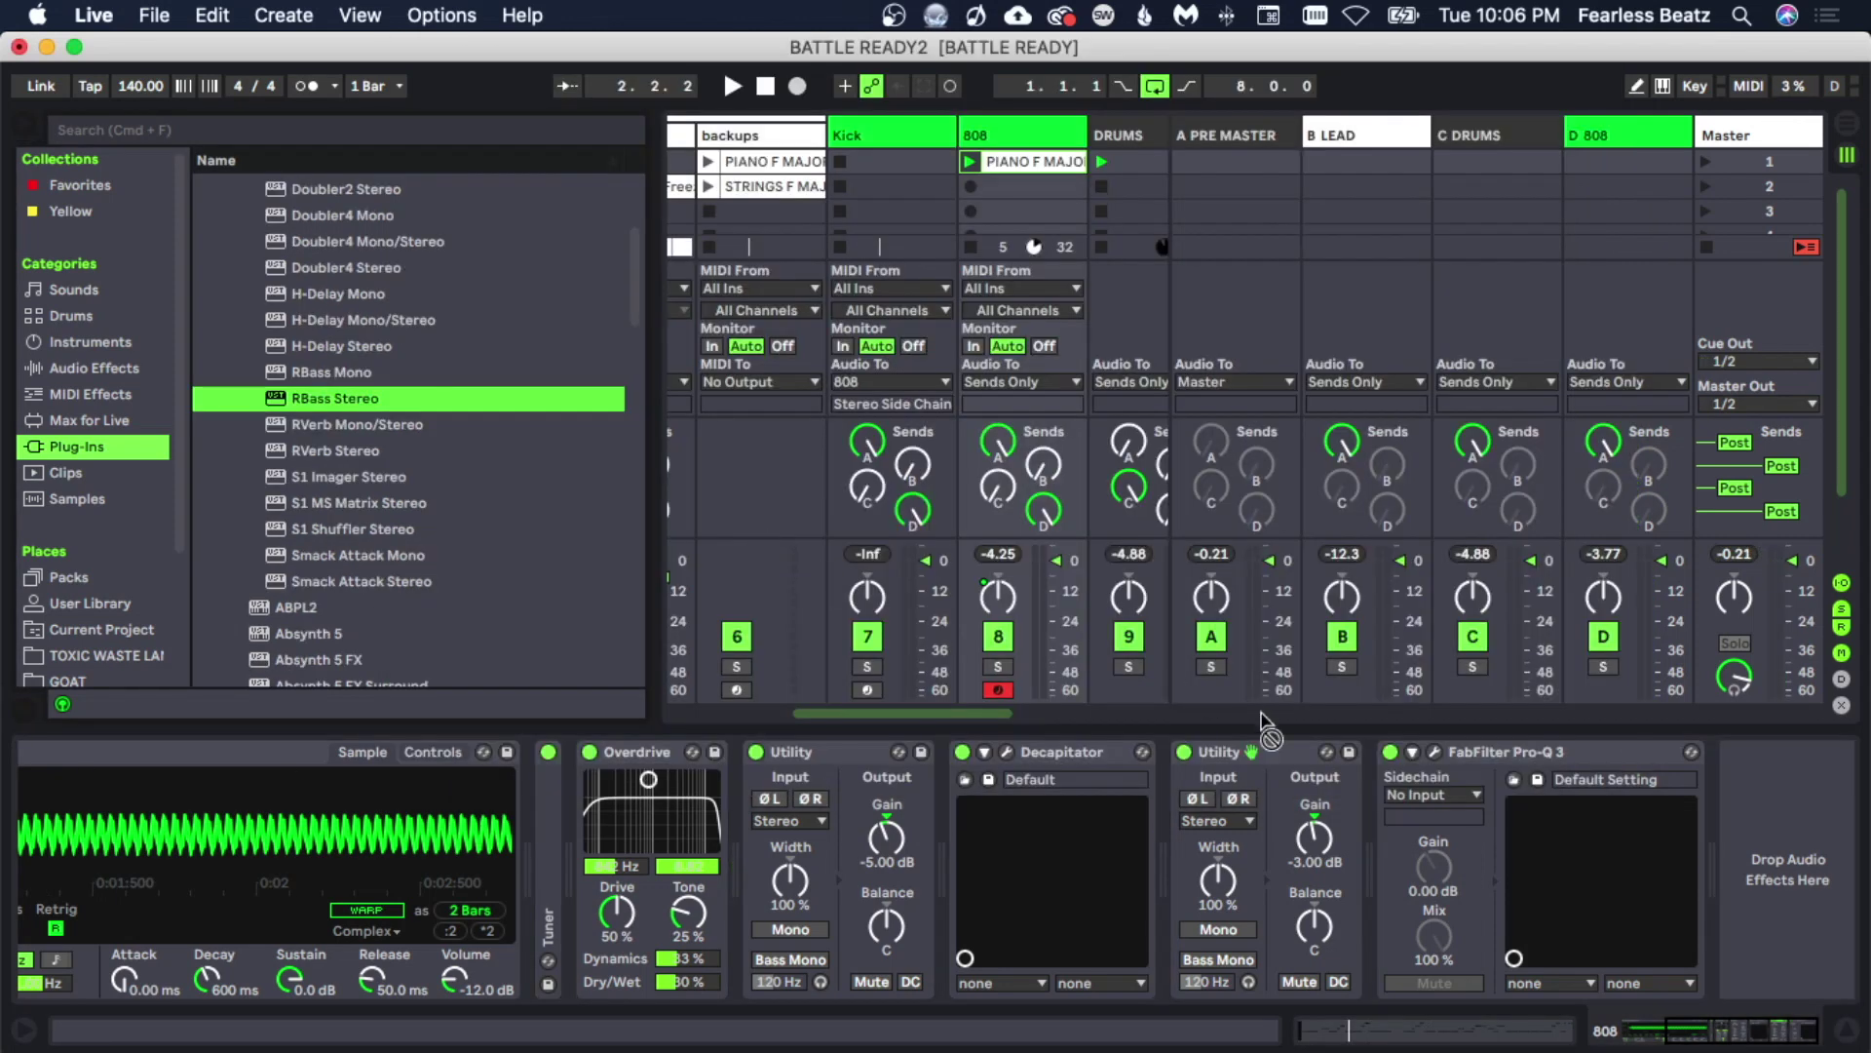
Insert RBass Stereo before FabFilter Pro-Q 3 on the 808 track and lower its Intensity slightly during playback.
{"action": "left_click_drag", "start_coordinate": [1511, 752], "coordinate": [1364, 788]}
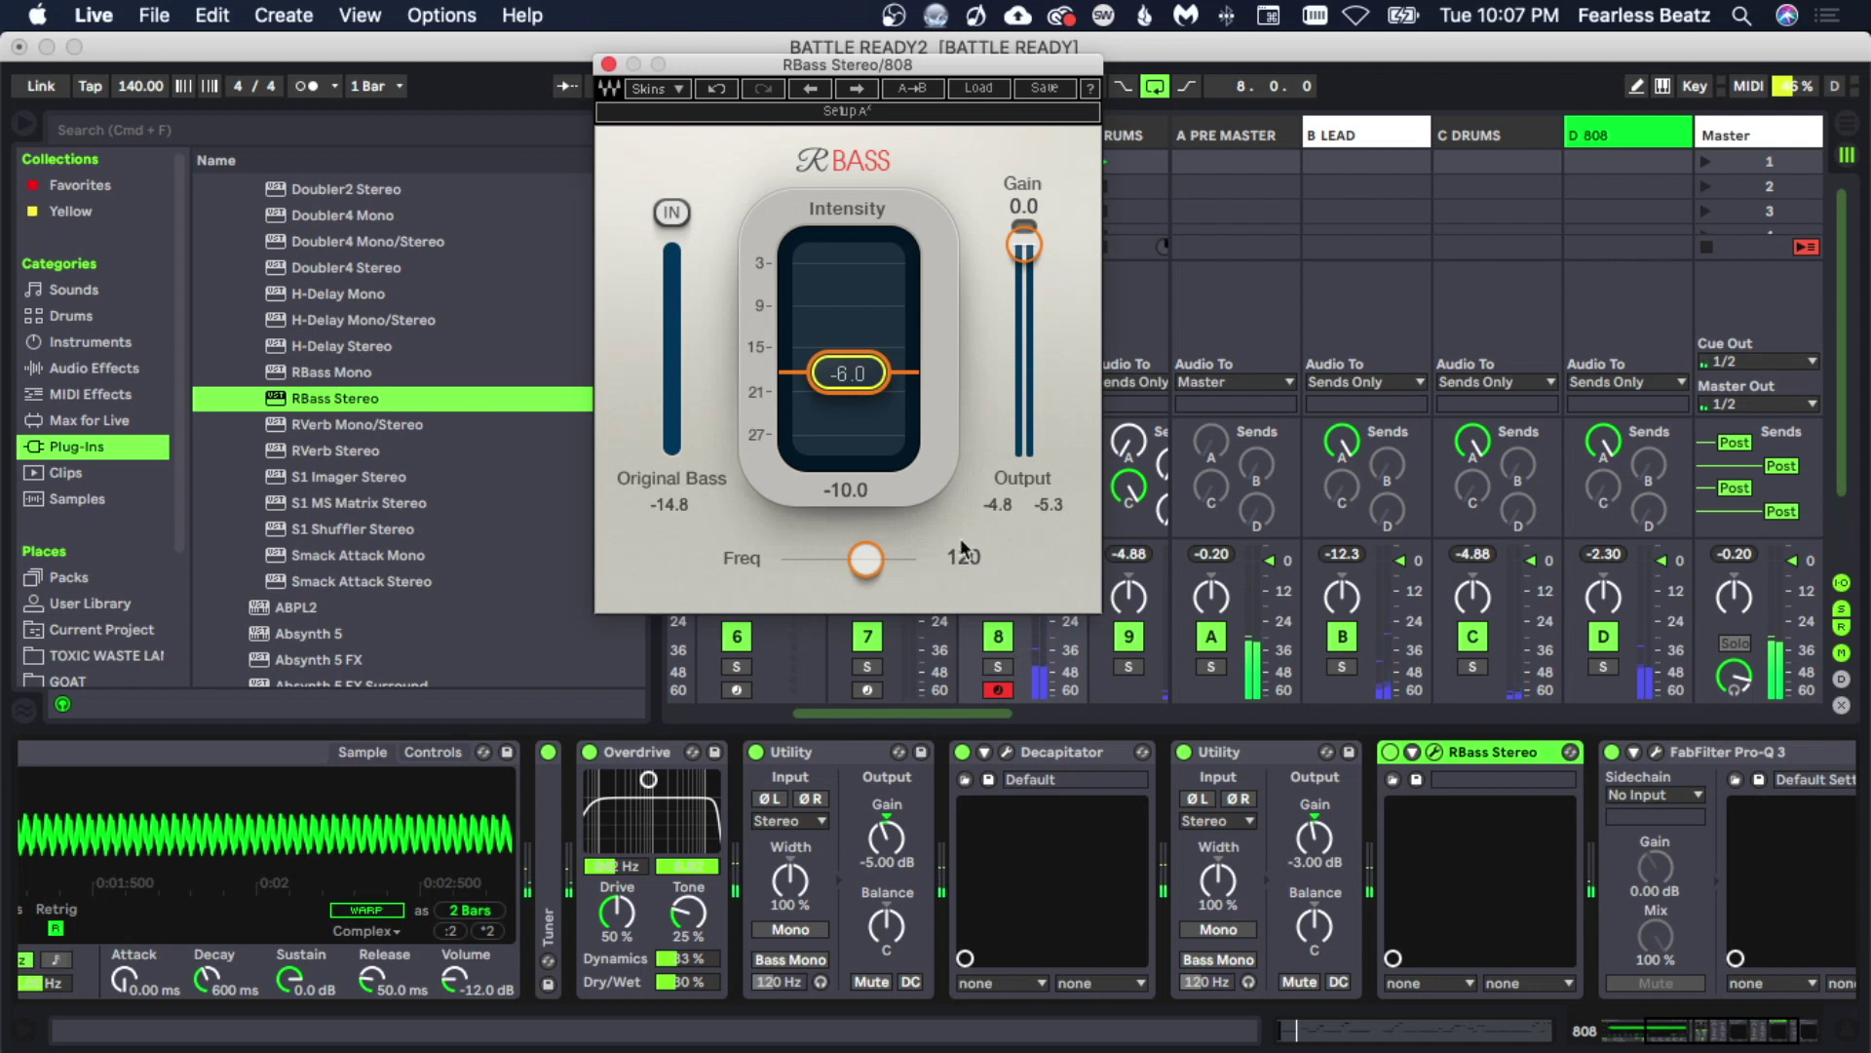
{"action": "key", "text": "space"}
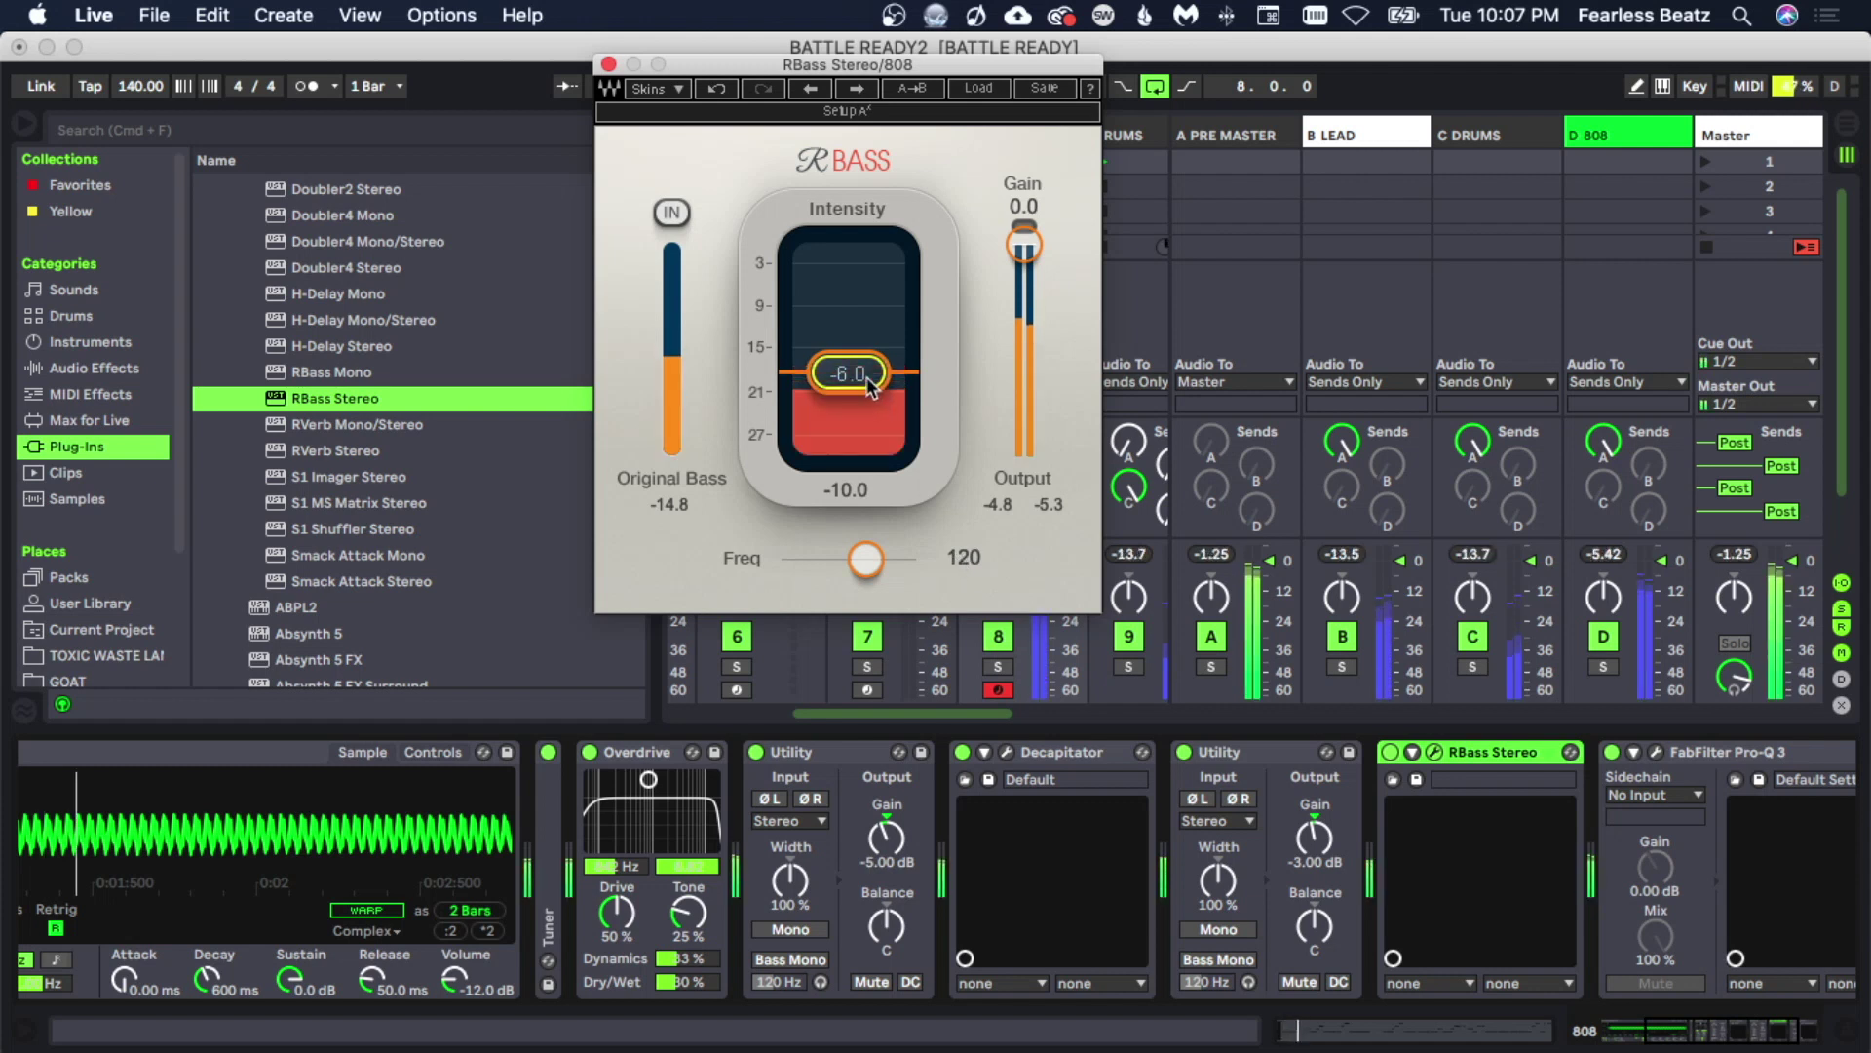
{"action": "left_click_drag", "start_coordinate": [871, 387], "coordinate": [870, 392]}
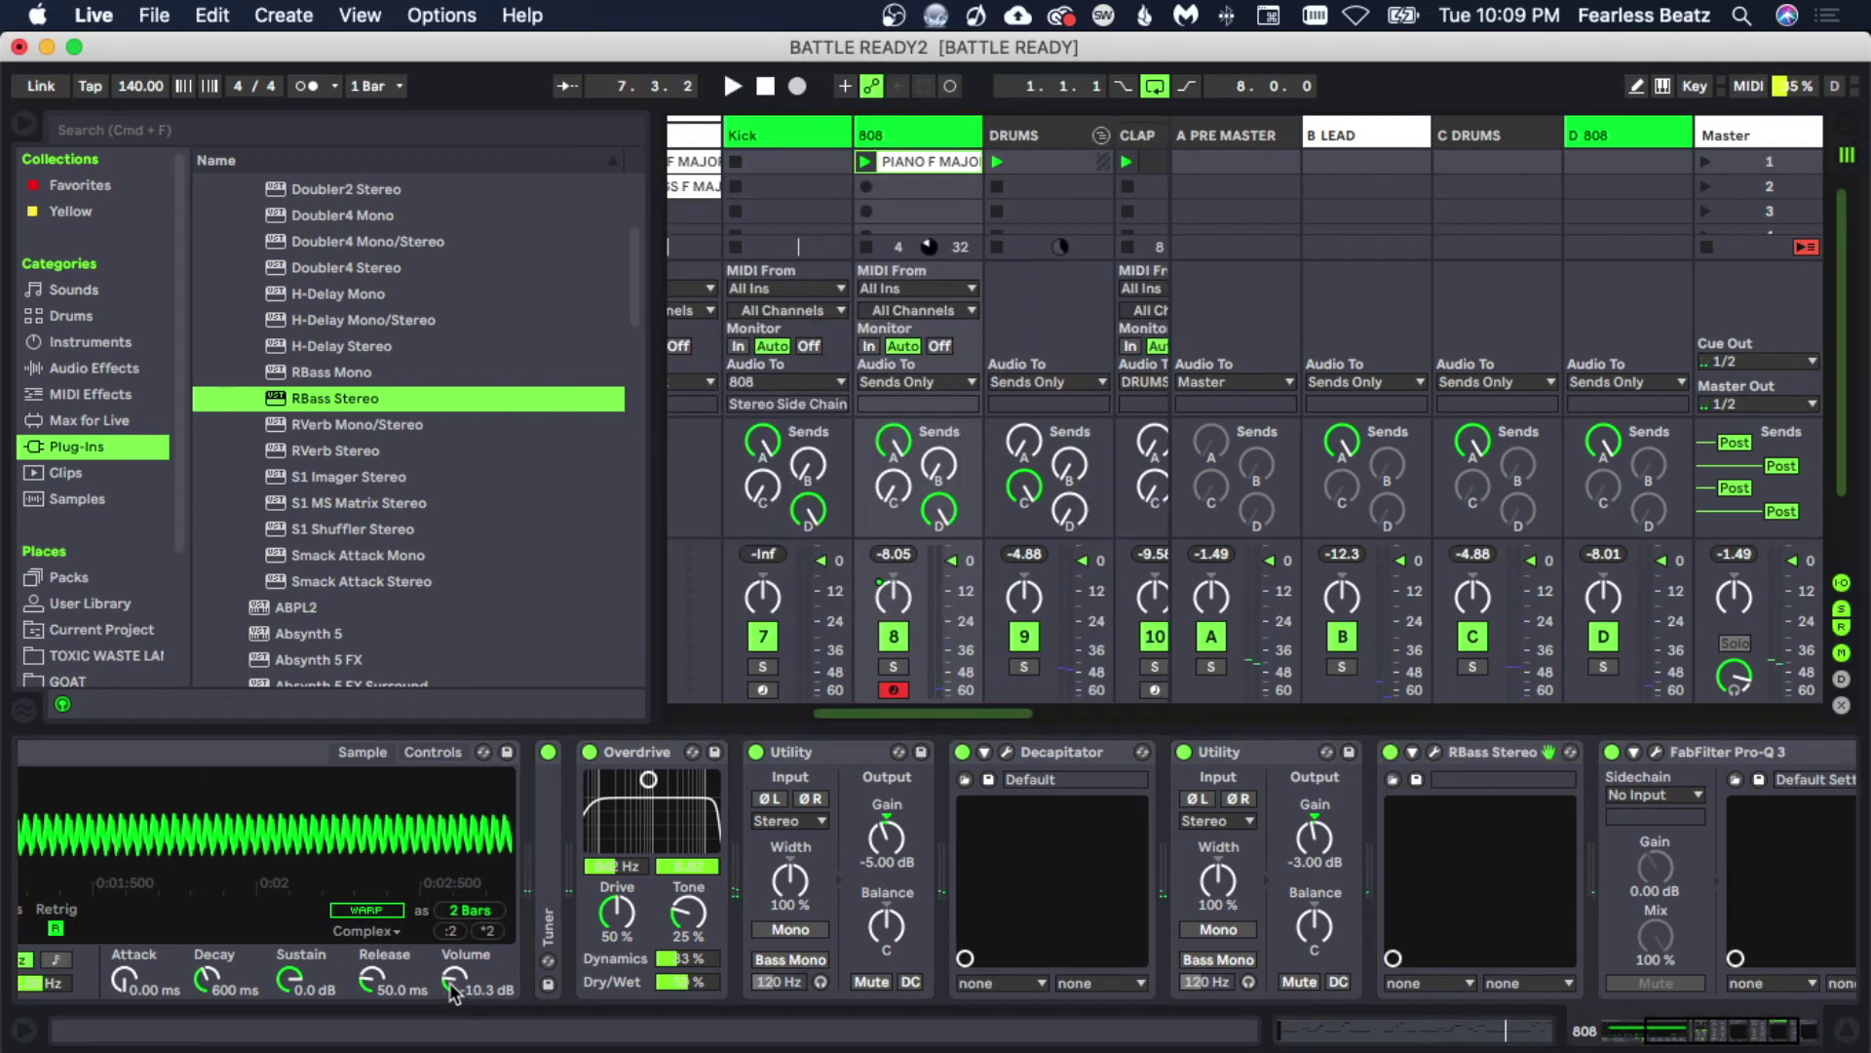
{"action": "left_click", "coordinate": [635, 761]}
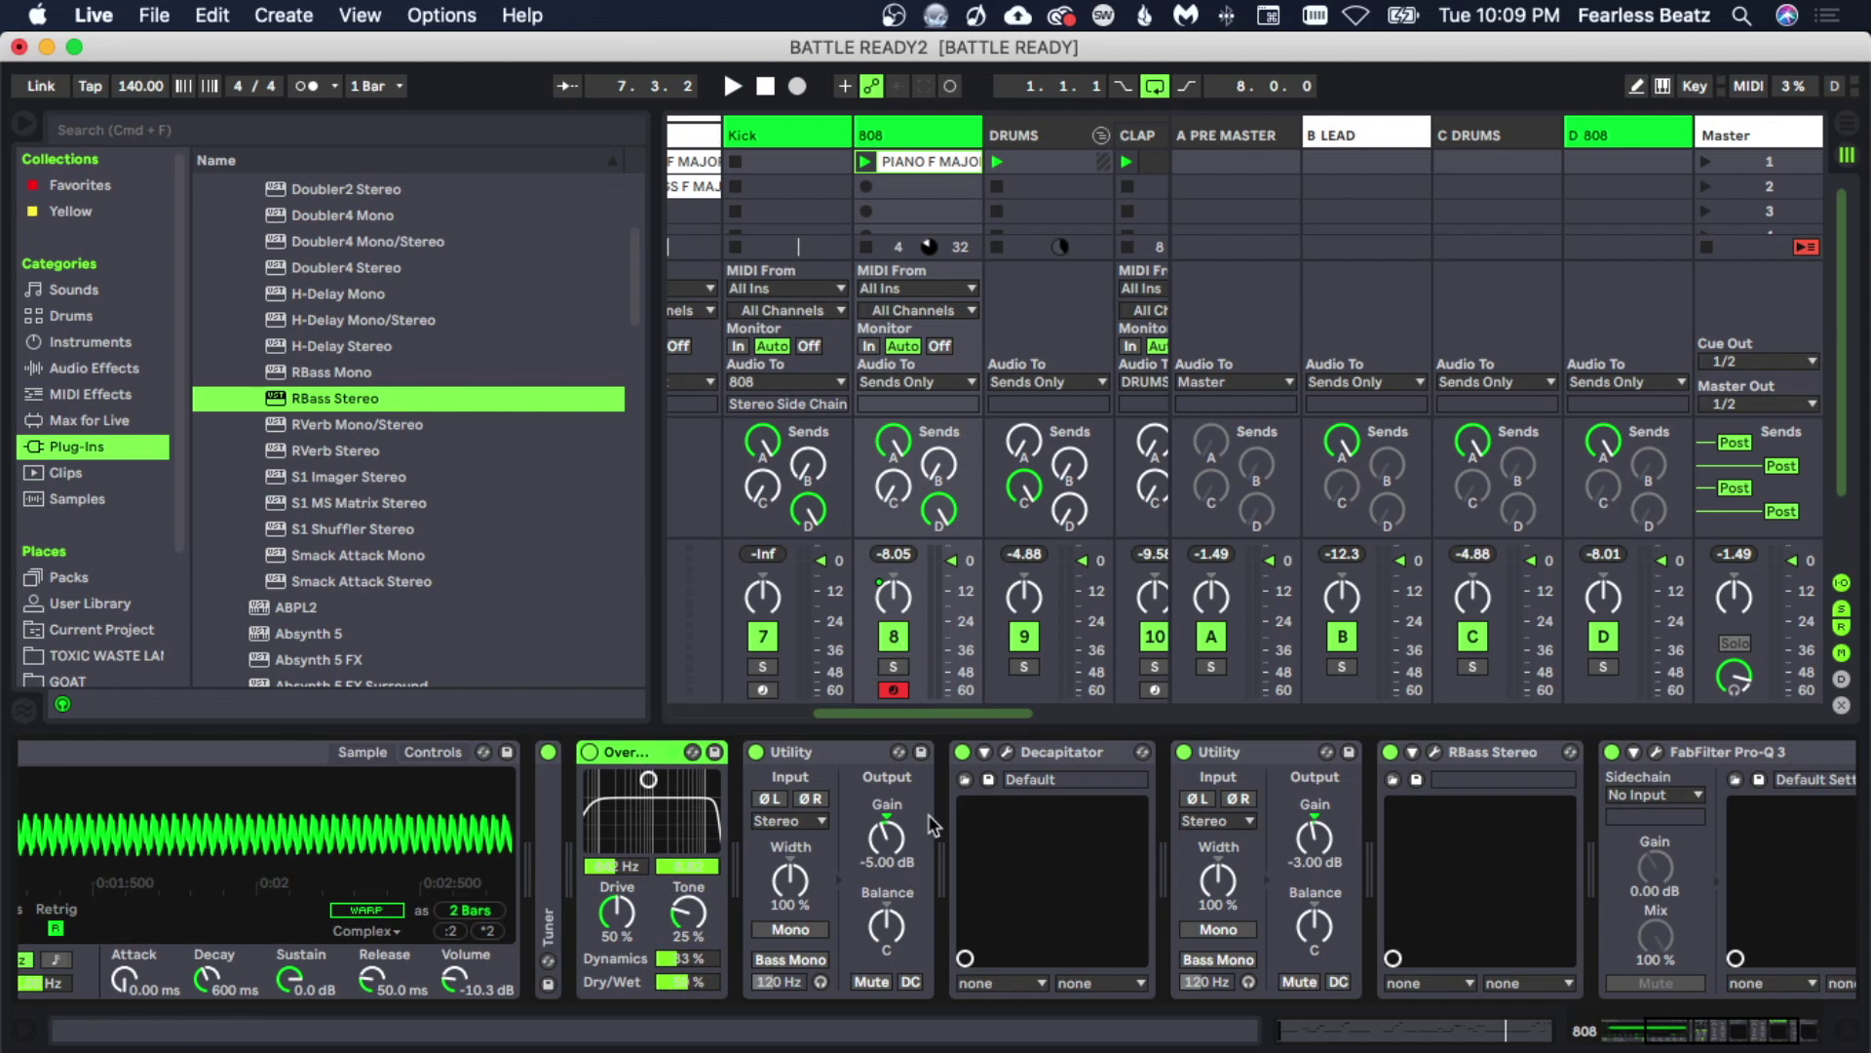
Delete the second Utility after Decapitator and set the remaining Utility's gain to -3 dB on the 808 track.
{"action": "scroll", "coordinate": [975, 809], "scroll_direction": "right", "scroll_amount": 3}
{"action": "left_click", "coordinate": [1013, 760]}
{"action": "key", "text": "Delete"}
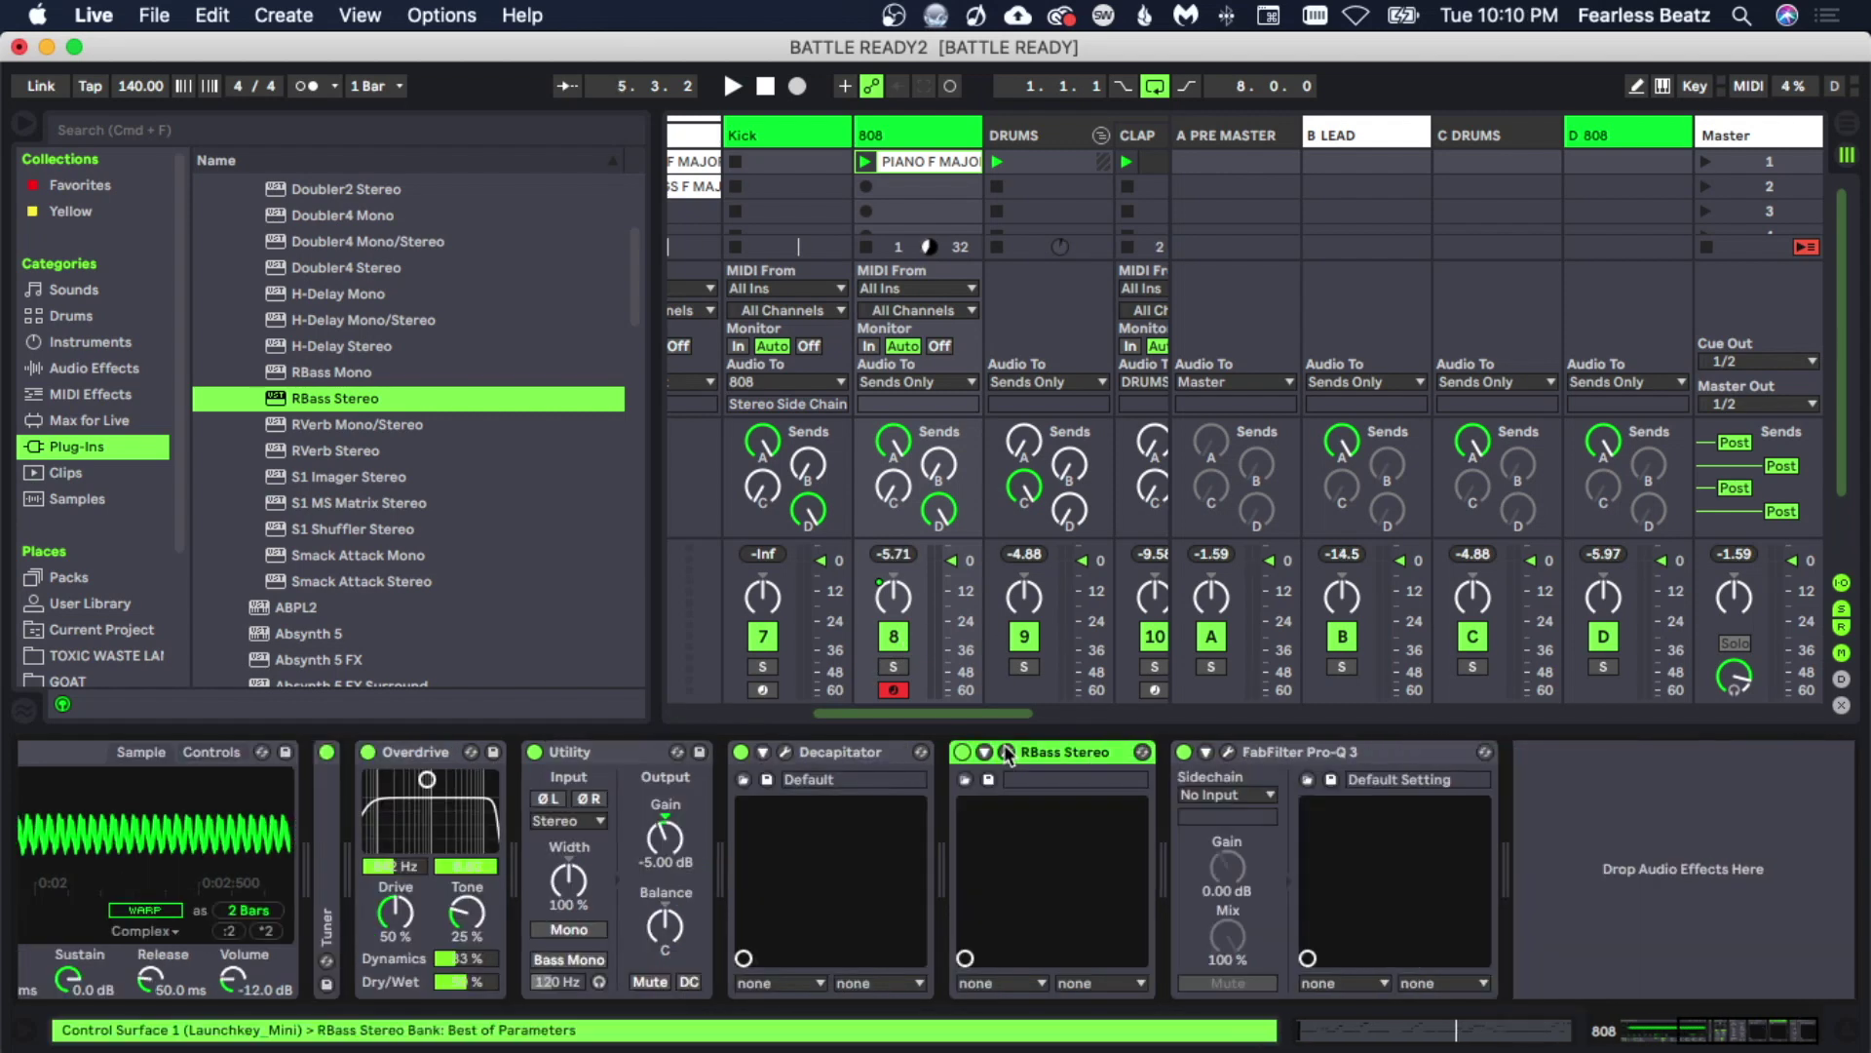
{"action": "key", "text": "space"}
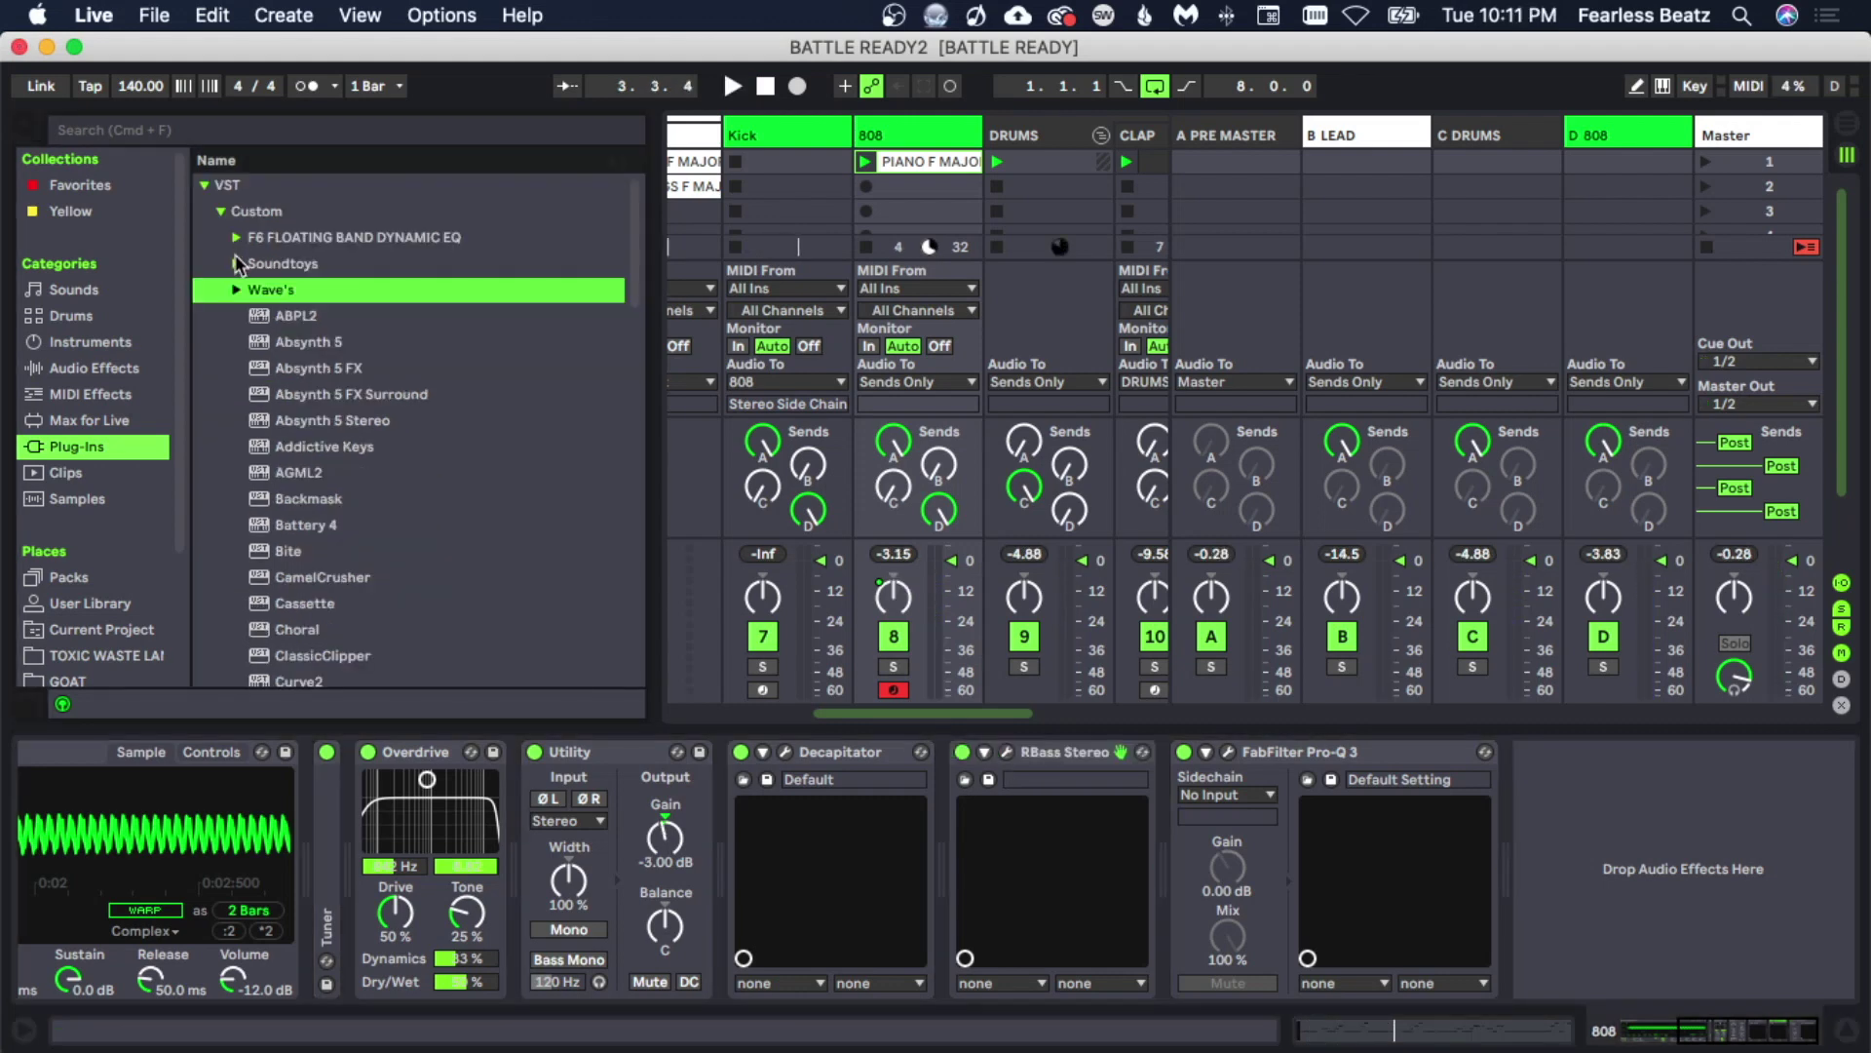
Insert the Waves S1 Imager Stereo at the end of the 808's effect chain.
{"action": "left_click", "coordinate": [236, 290]}
{"action": "scroll", "coordinate": [321, 441], "scroll_direction": "down", "scroll_amount": 5}
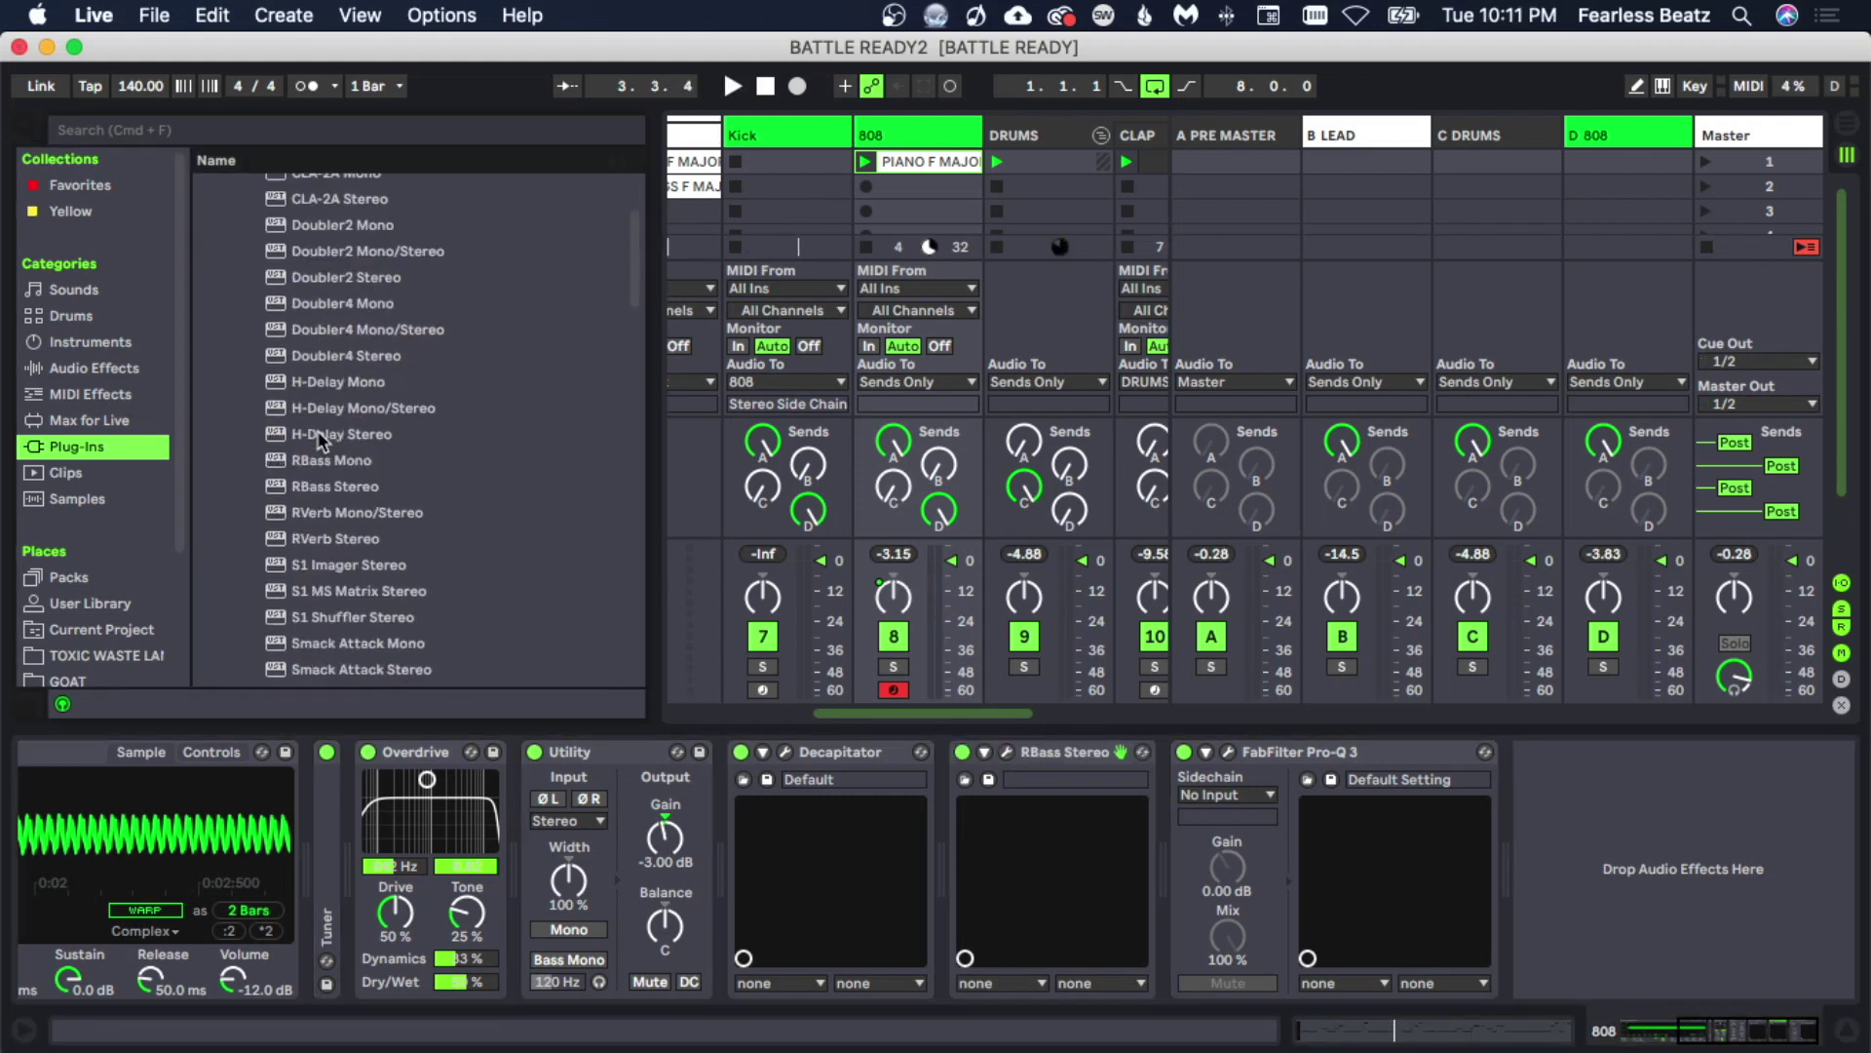
{"action": "double_click", "coordinate": [383, 556]}
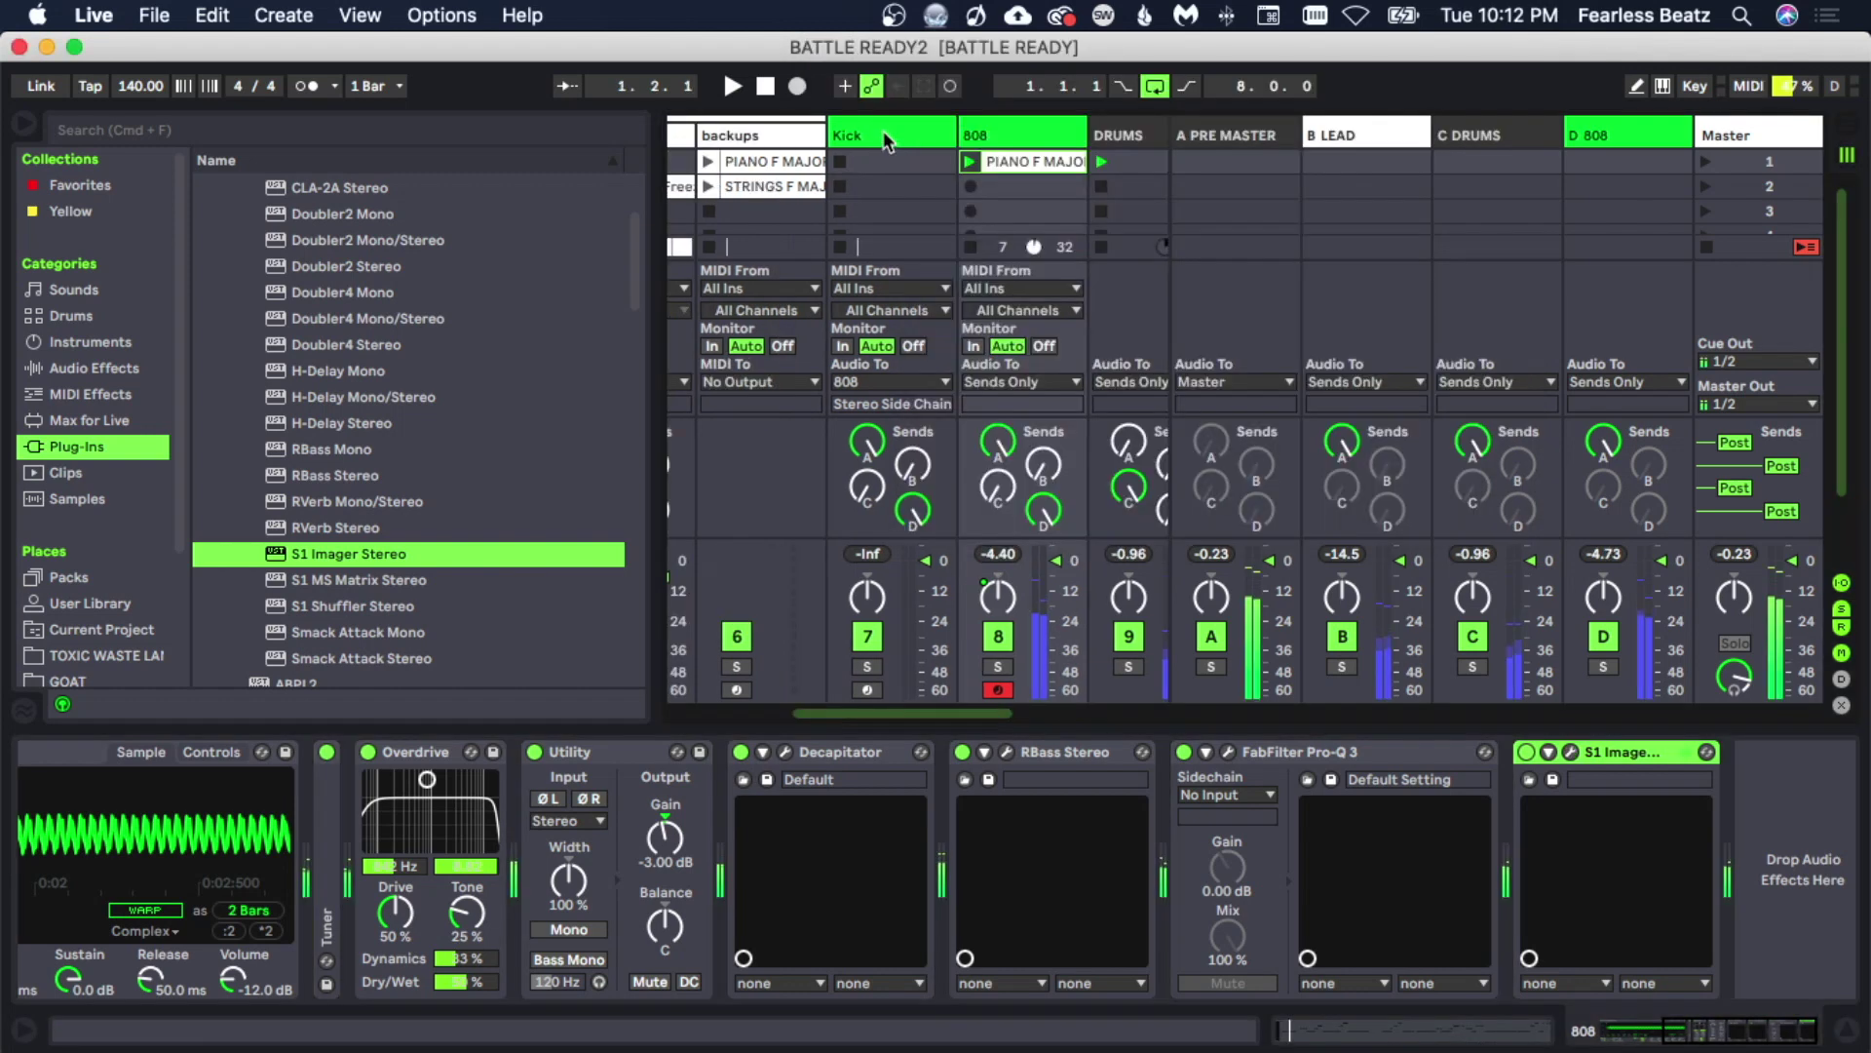
Copy the 808 clip to the Kick track with its notes brought down to A2 and A#2, and select the A2 row.
{"action": "left_click", "coordinate": [948, 143]}
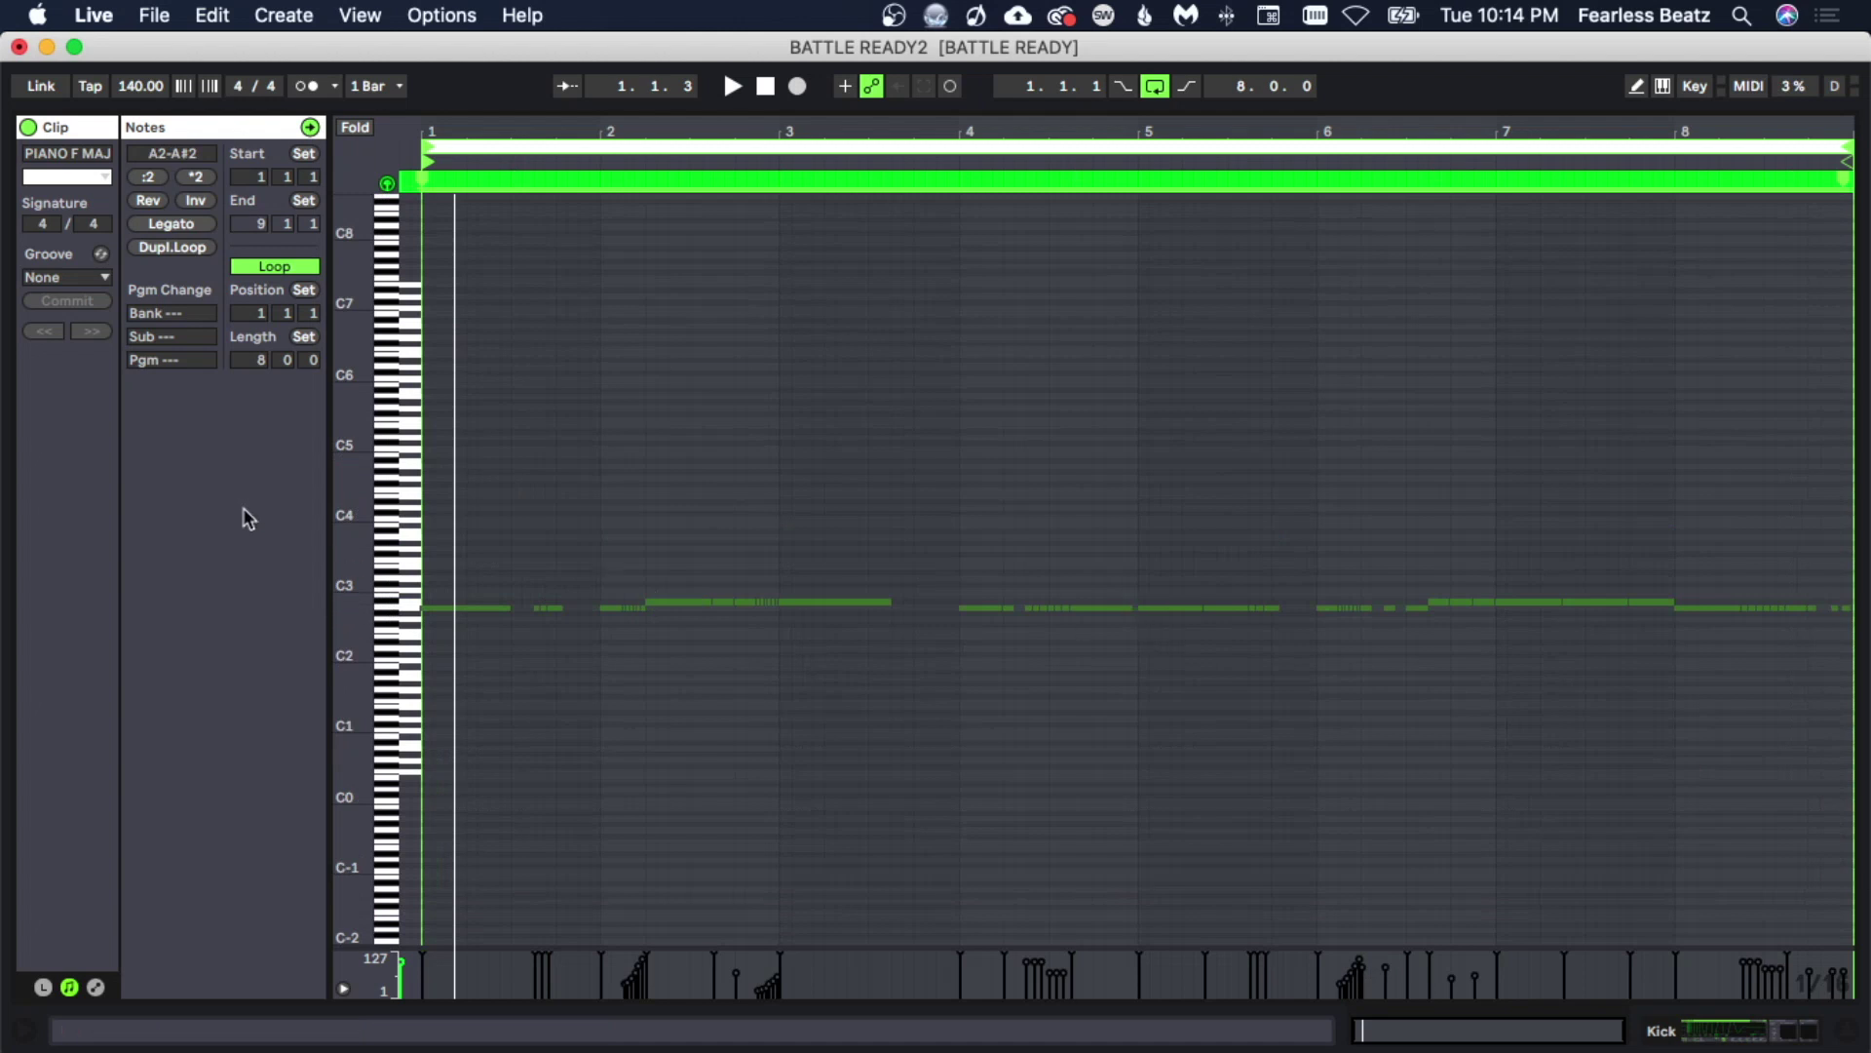
{"action": "left_click_drag", "start_coordinate": [357, 572], "coordinate": [400, 585]}
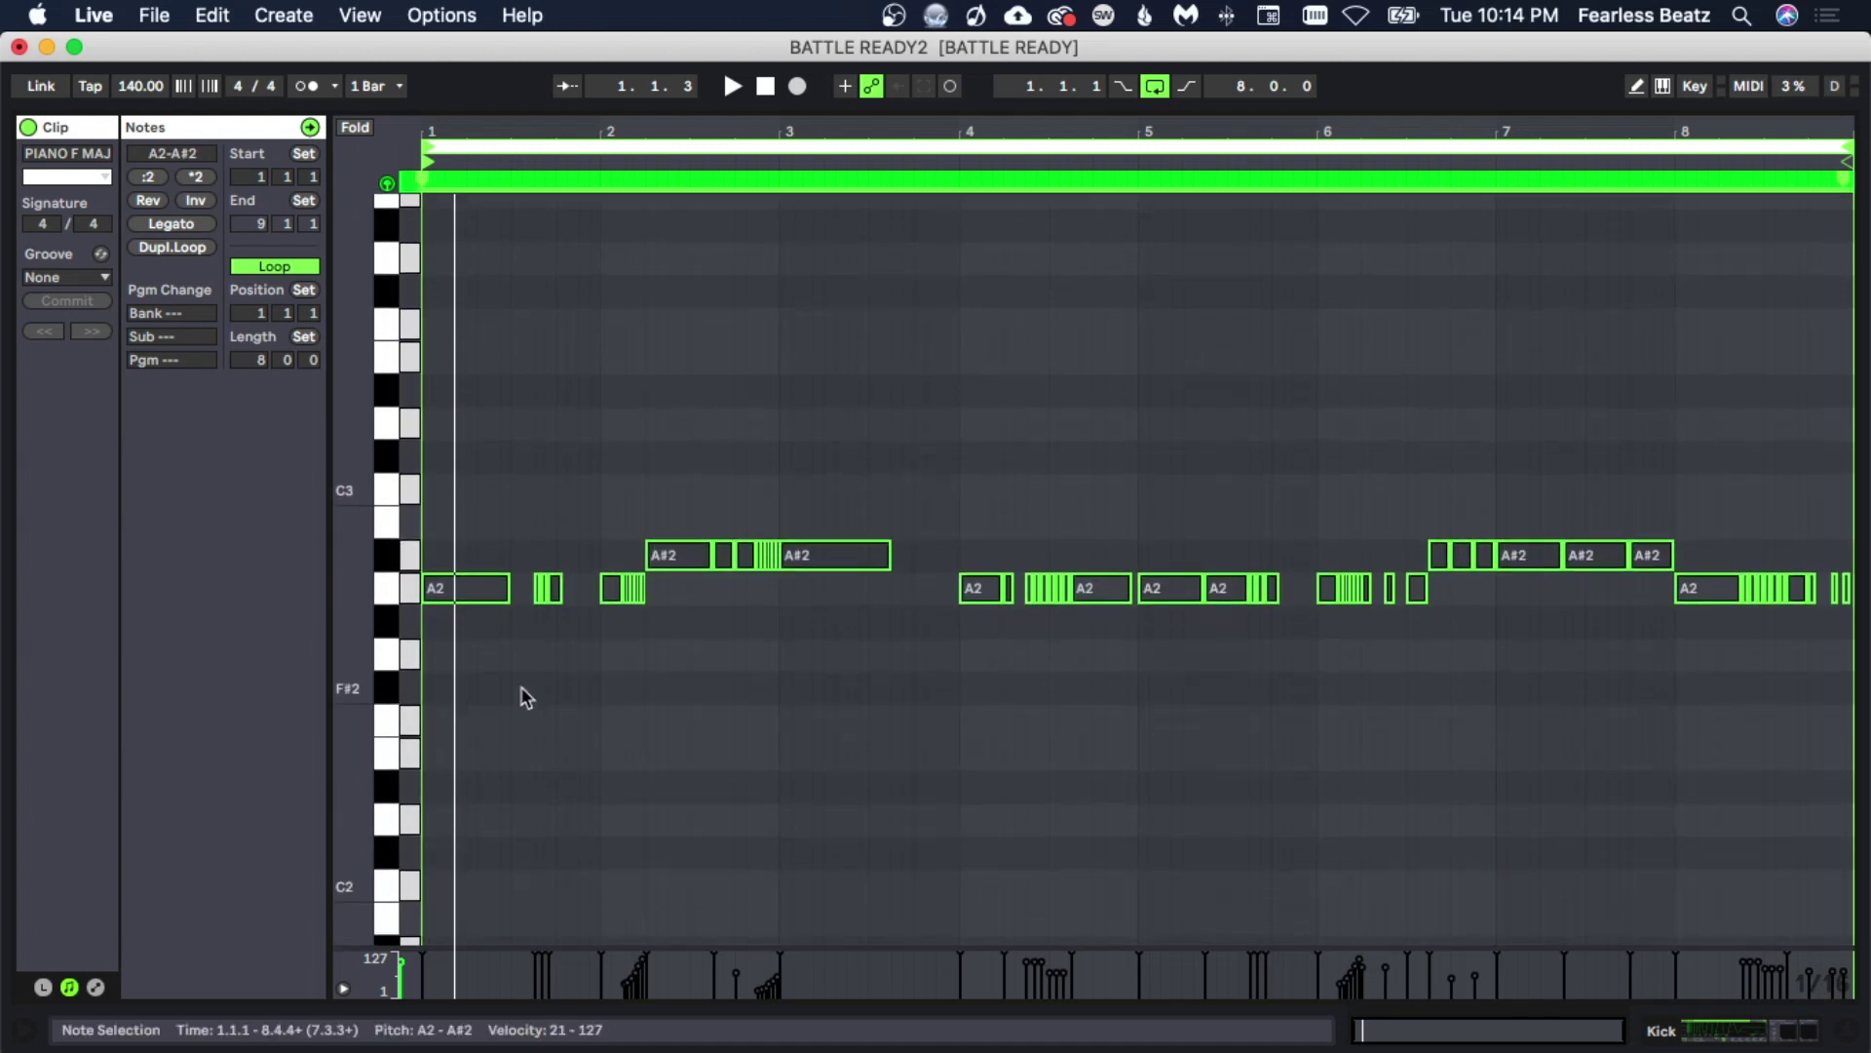
{"action": "left_click", "coordinate": [519, 687]}
{"action": "left_click", "coordinate": [434, 594]}
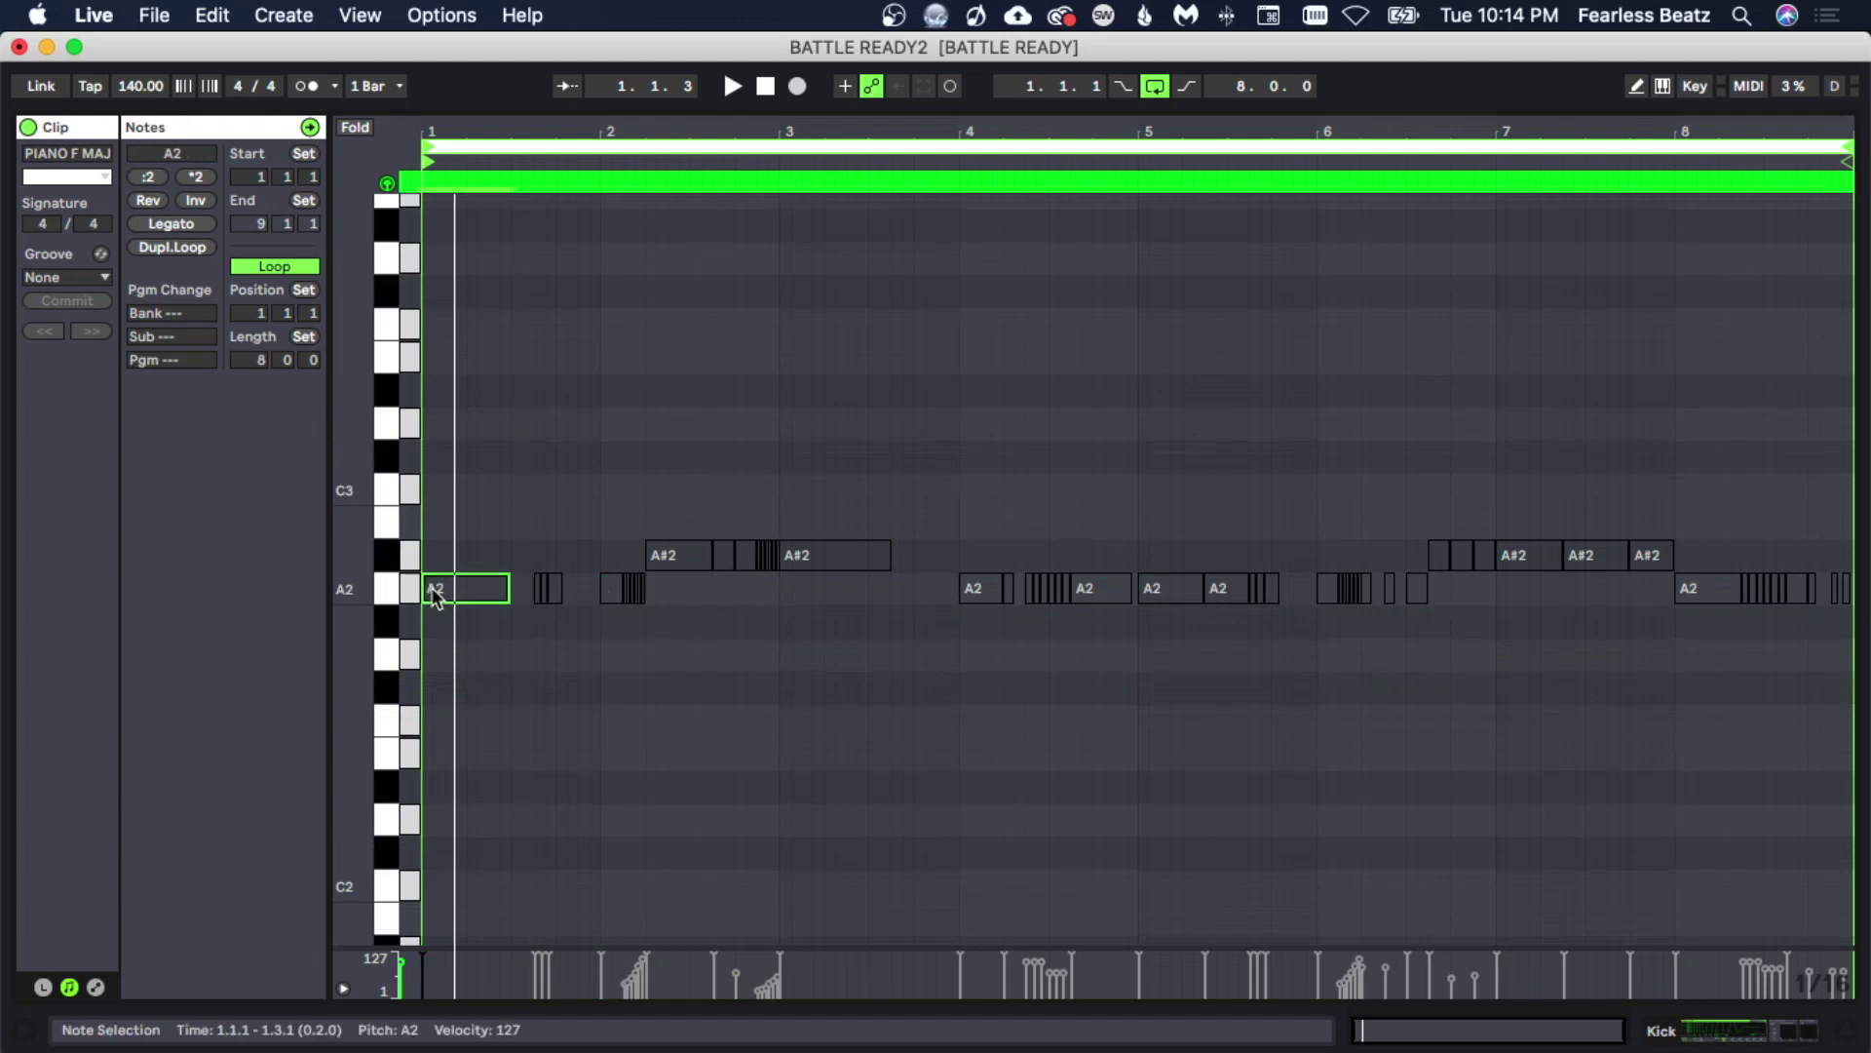
{"action": "left_click", "coordinate": [406, 596]}
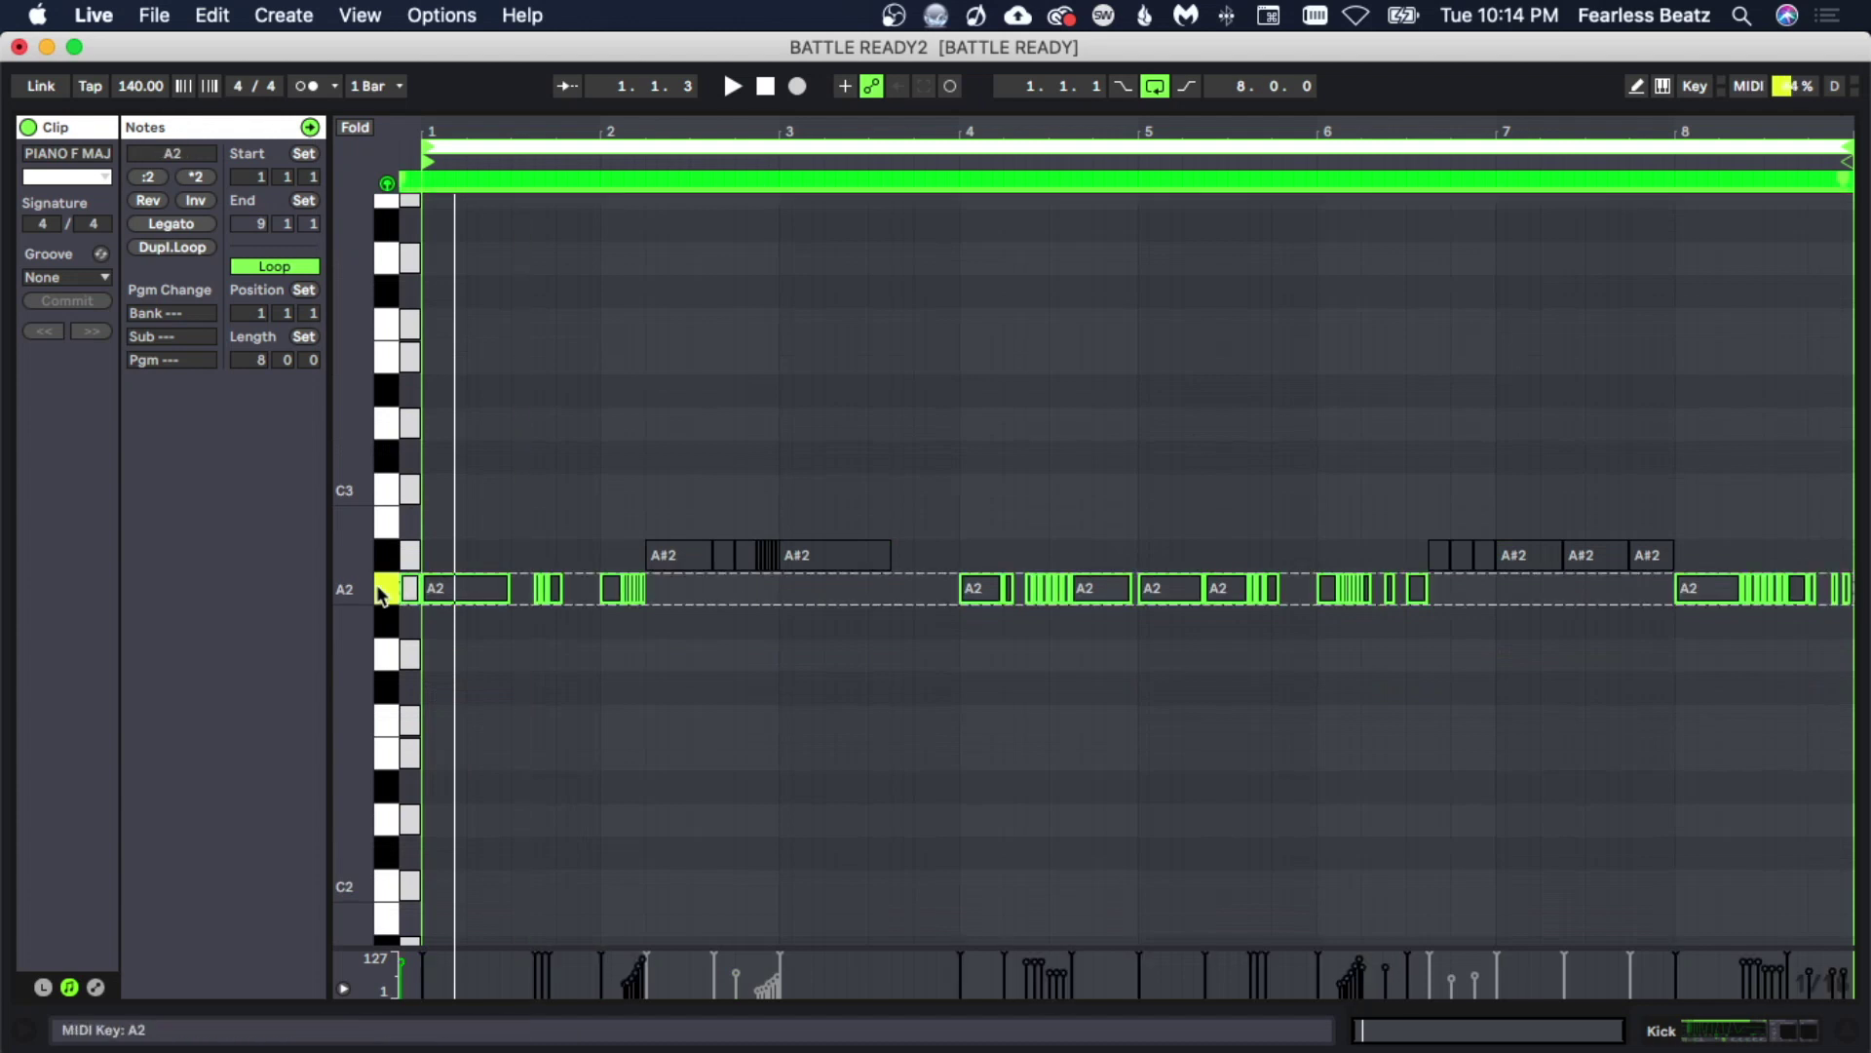
Replace the long notes in the kick clip with short hits on A2 and A#2 that follow the bass rhythm across eight bars.
{"action": "double_click", "coordinate": [487, 594]}
{"action": "double_click", "coordinate": [433, 589]}
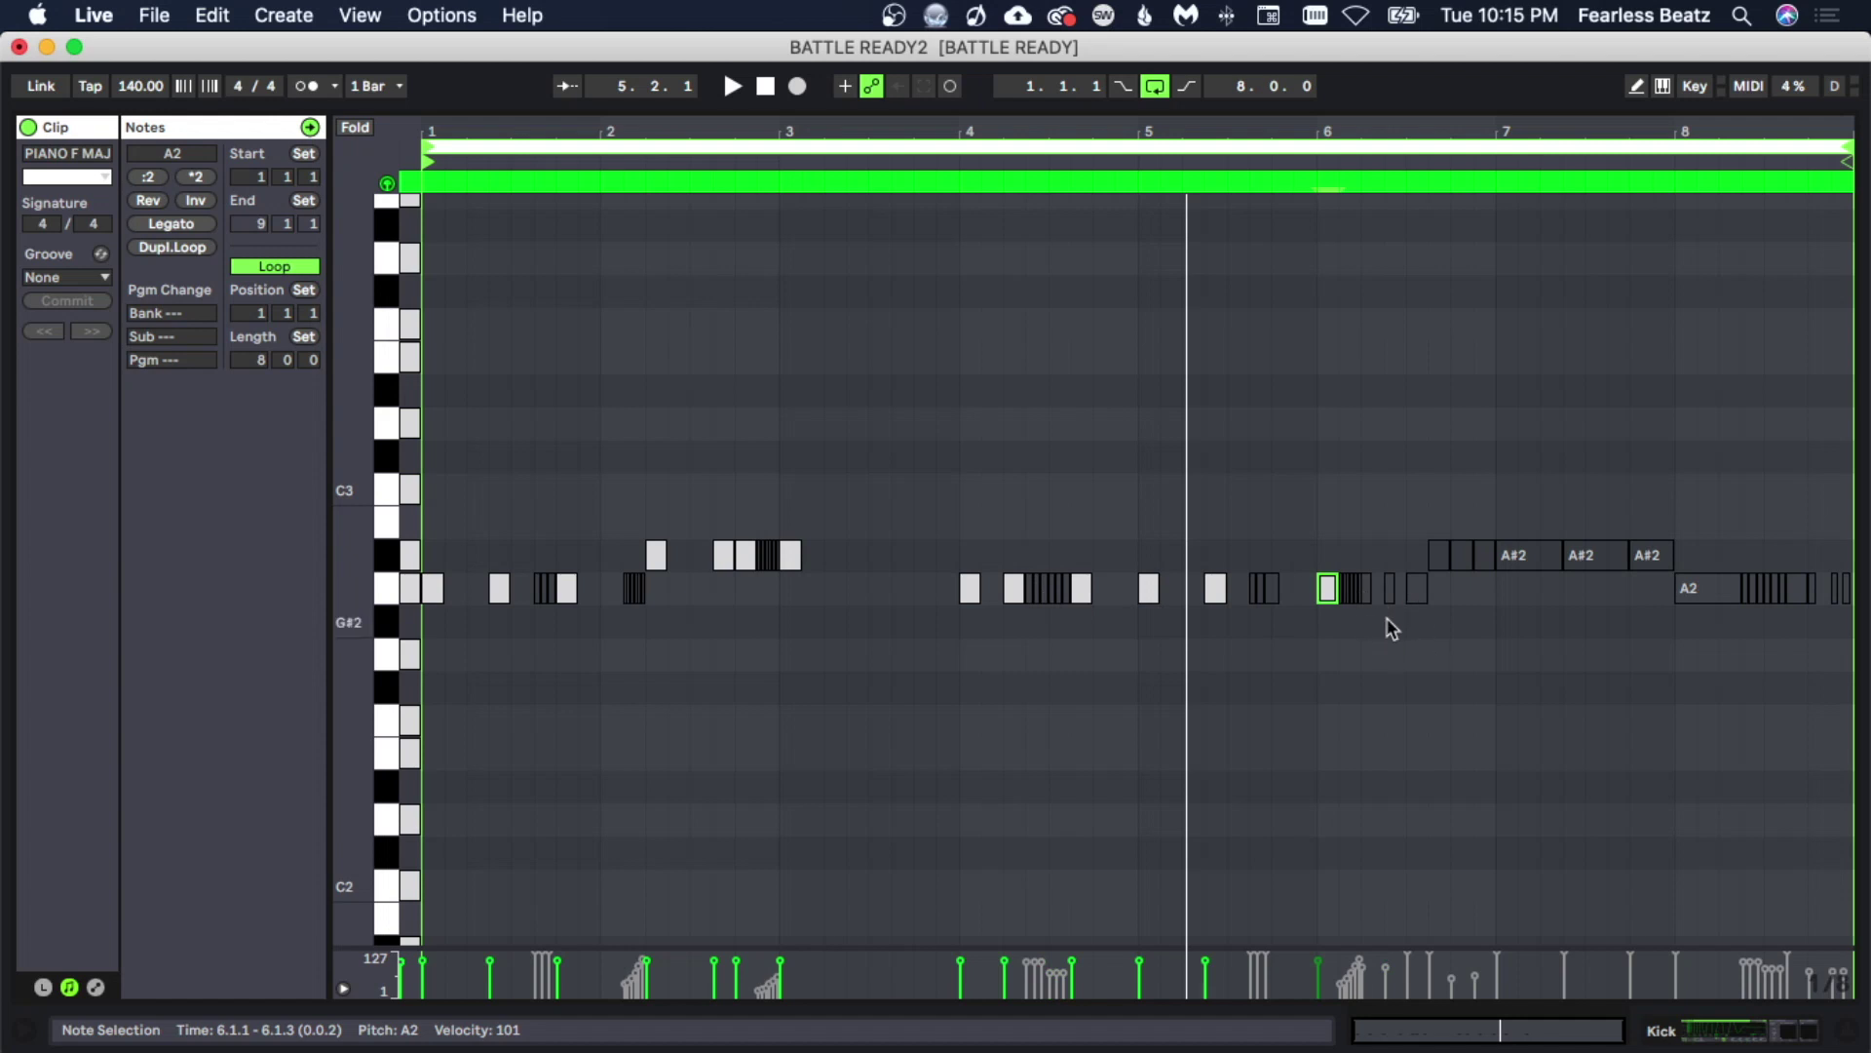
{"action": "key", "text": "space"}
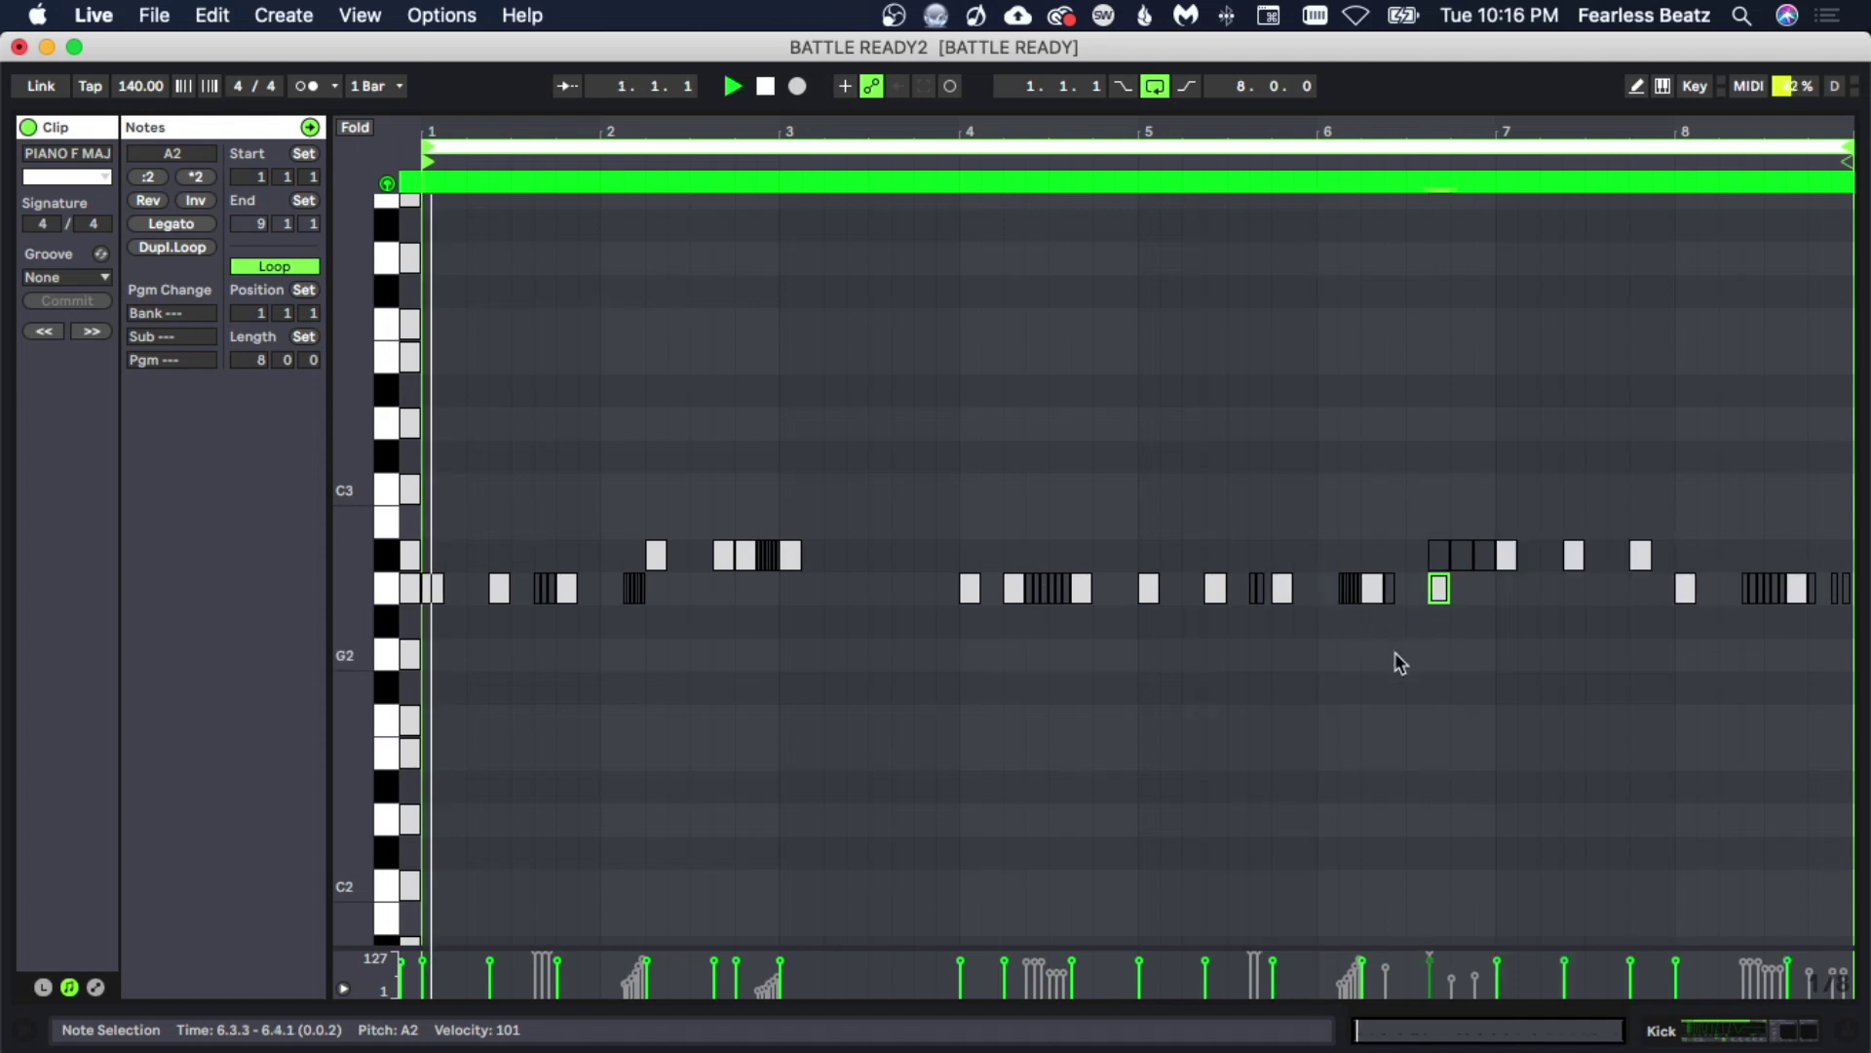
{"action": "left_click", "coordinate": [1395, 652]}
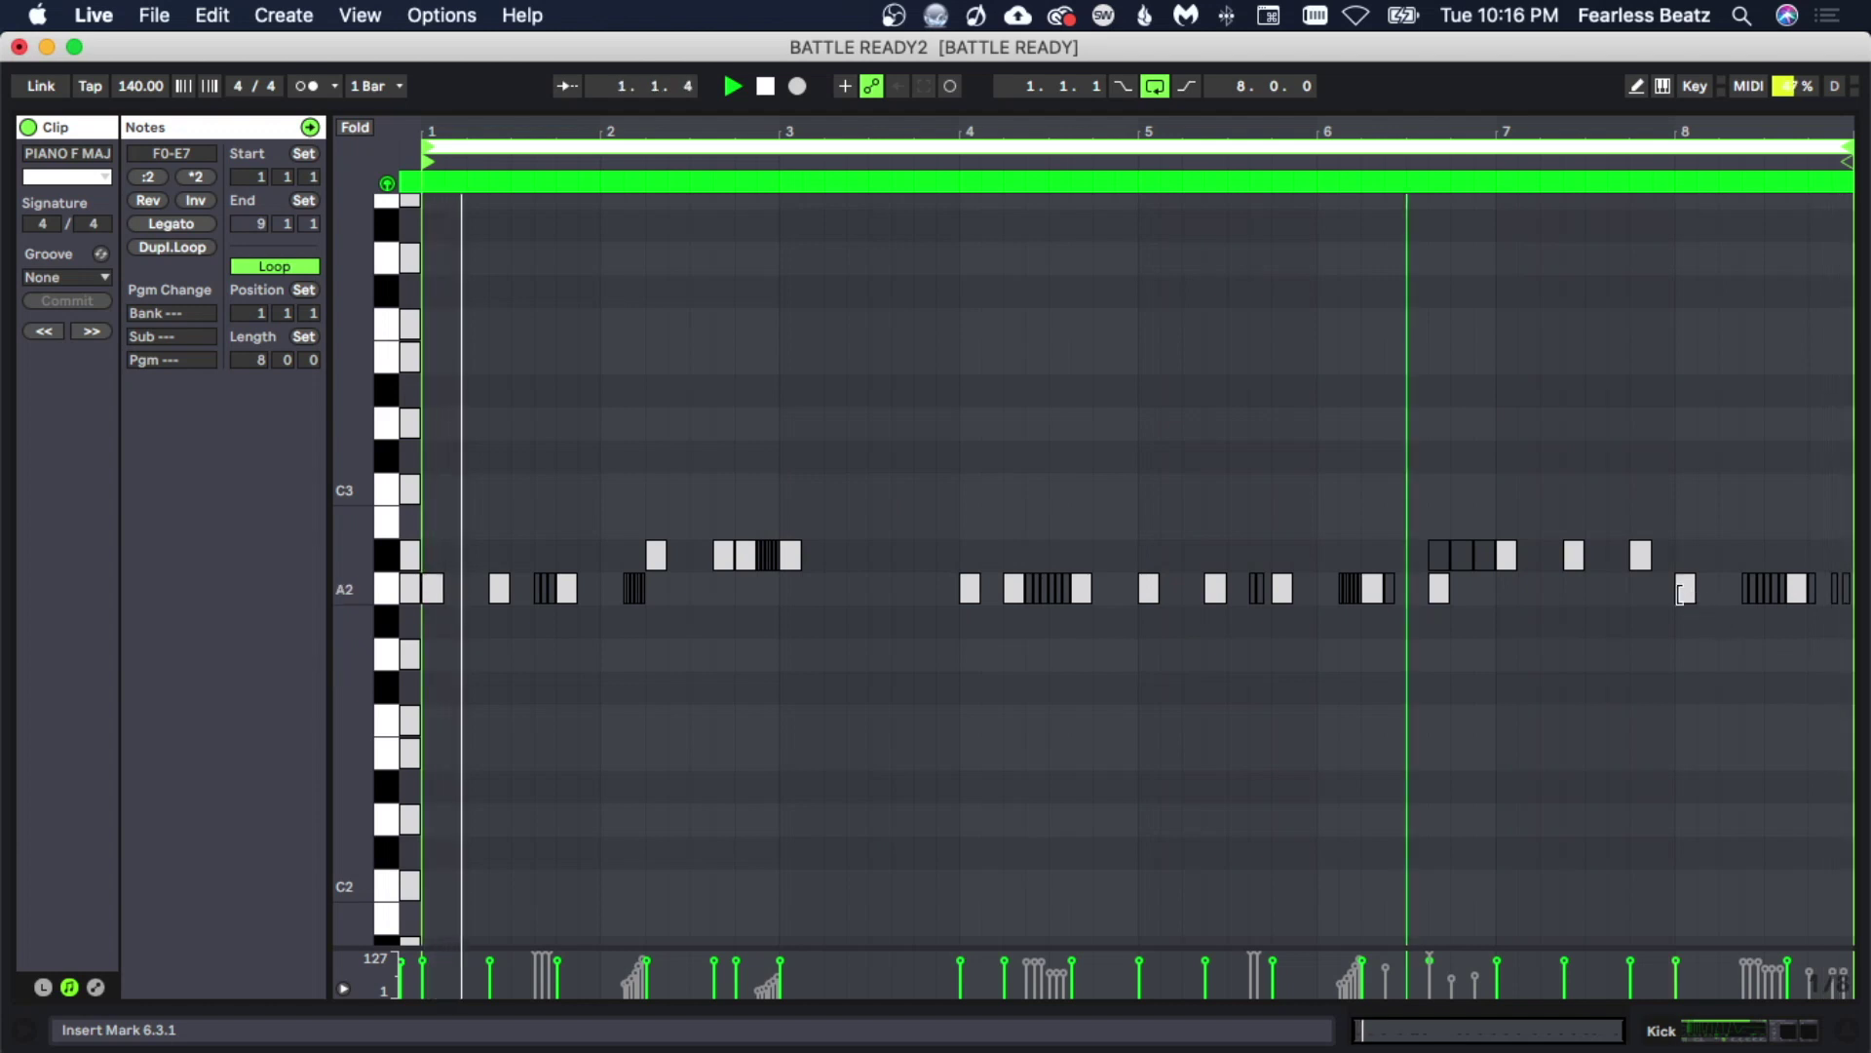
Raise the velocity of all notes in the kick clip to 127.
{"action": "key", "text": "space"}
{"action": "key", "text": "super+a"}
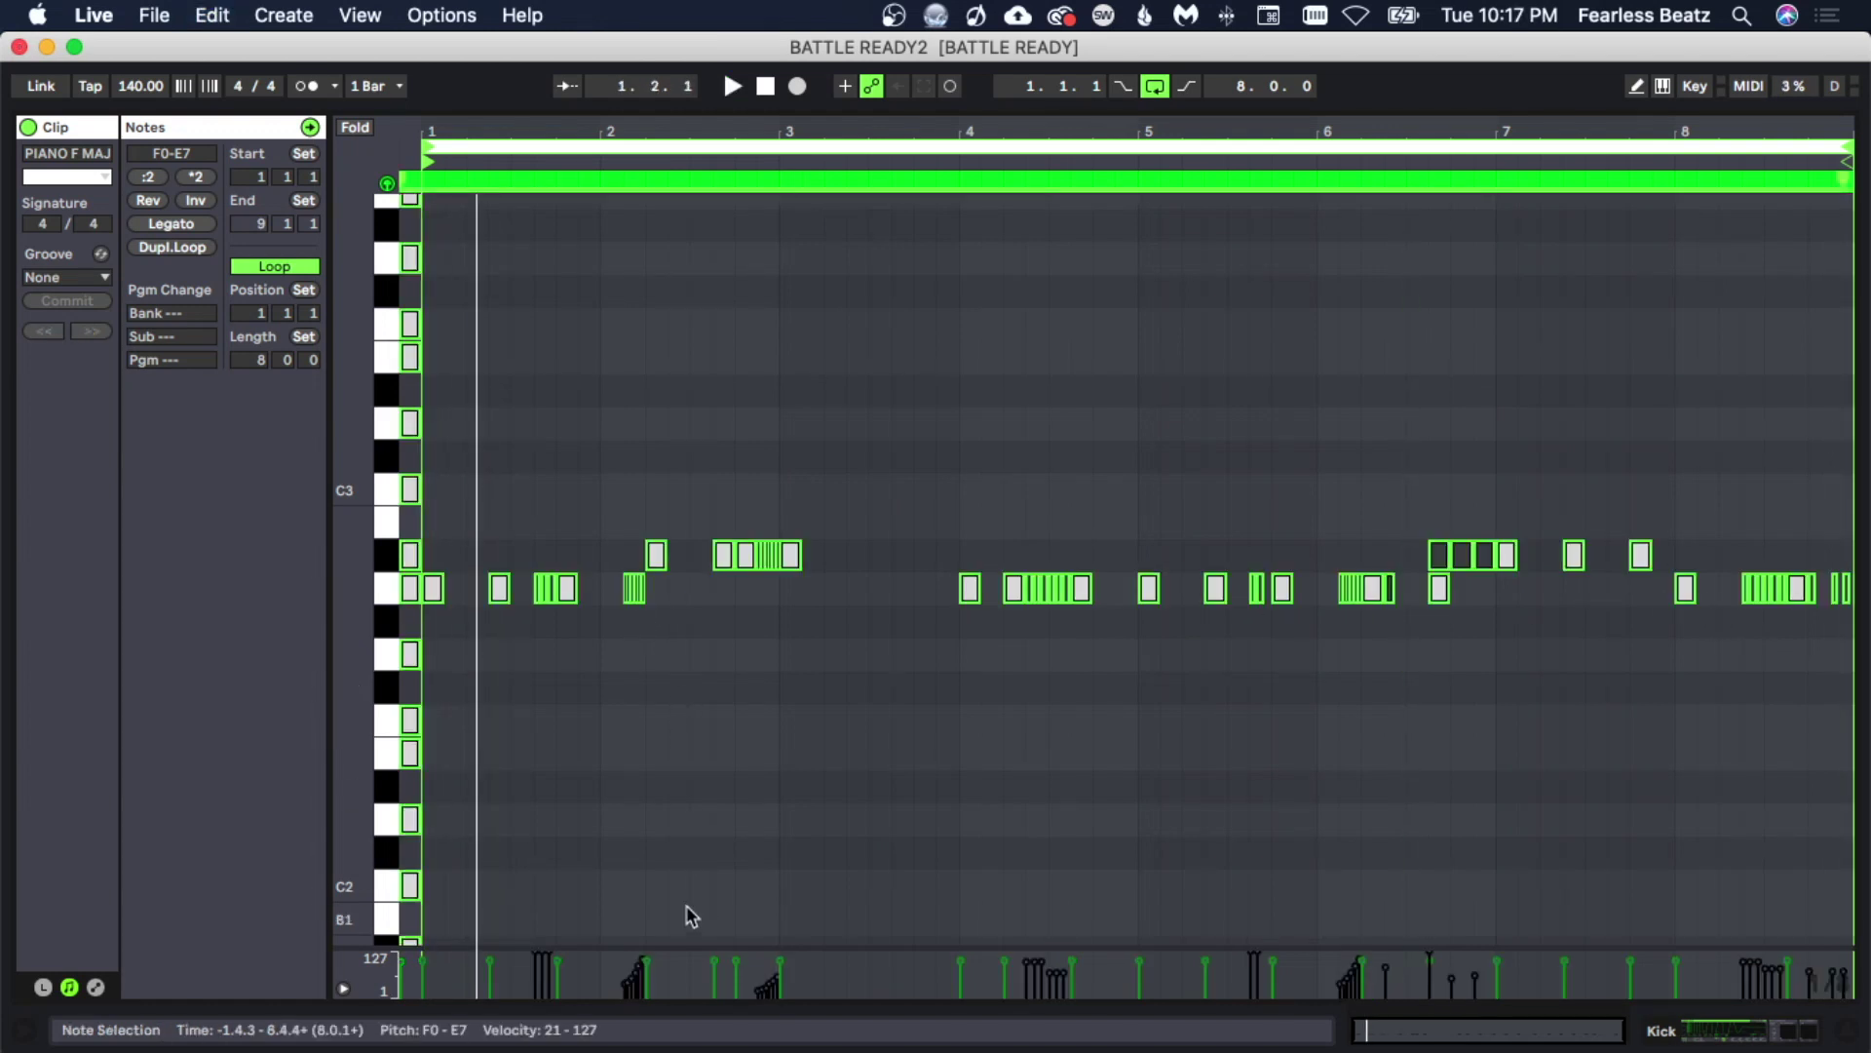
{"action": "left_click_drag", "start_coordinate": [646, 956], "coordinate": [646, 941]}
{"action": "left_click", "coordinate": [659, 836]}
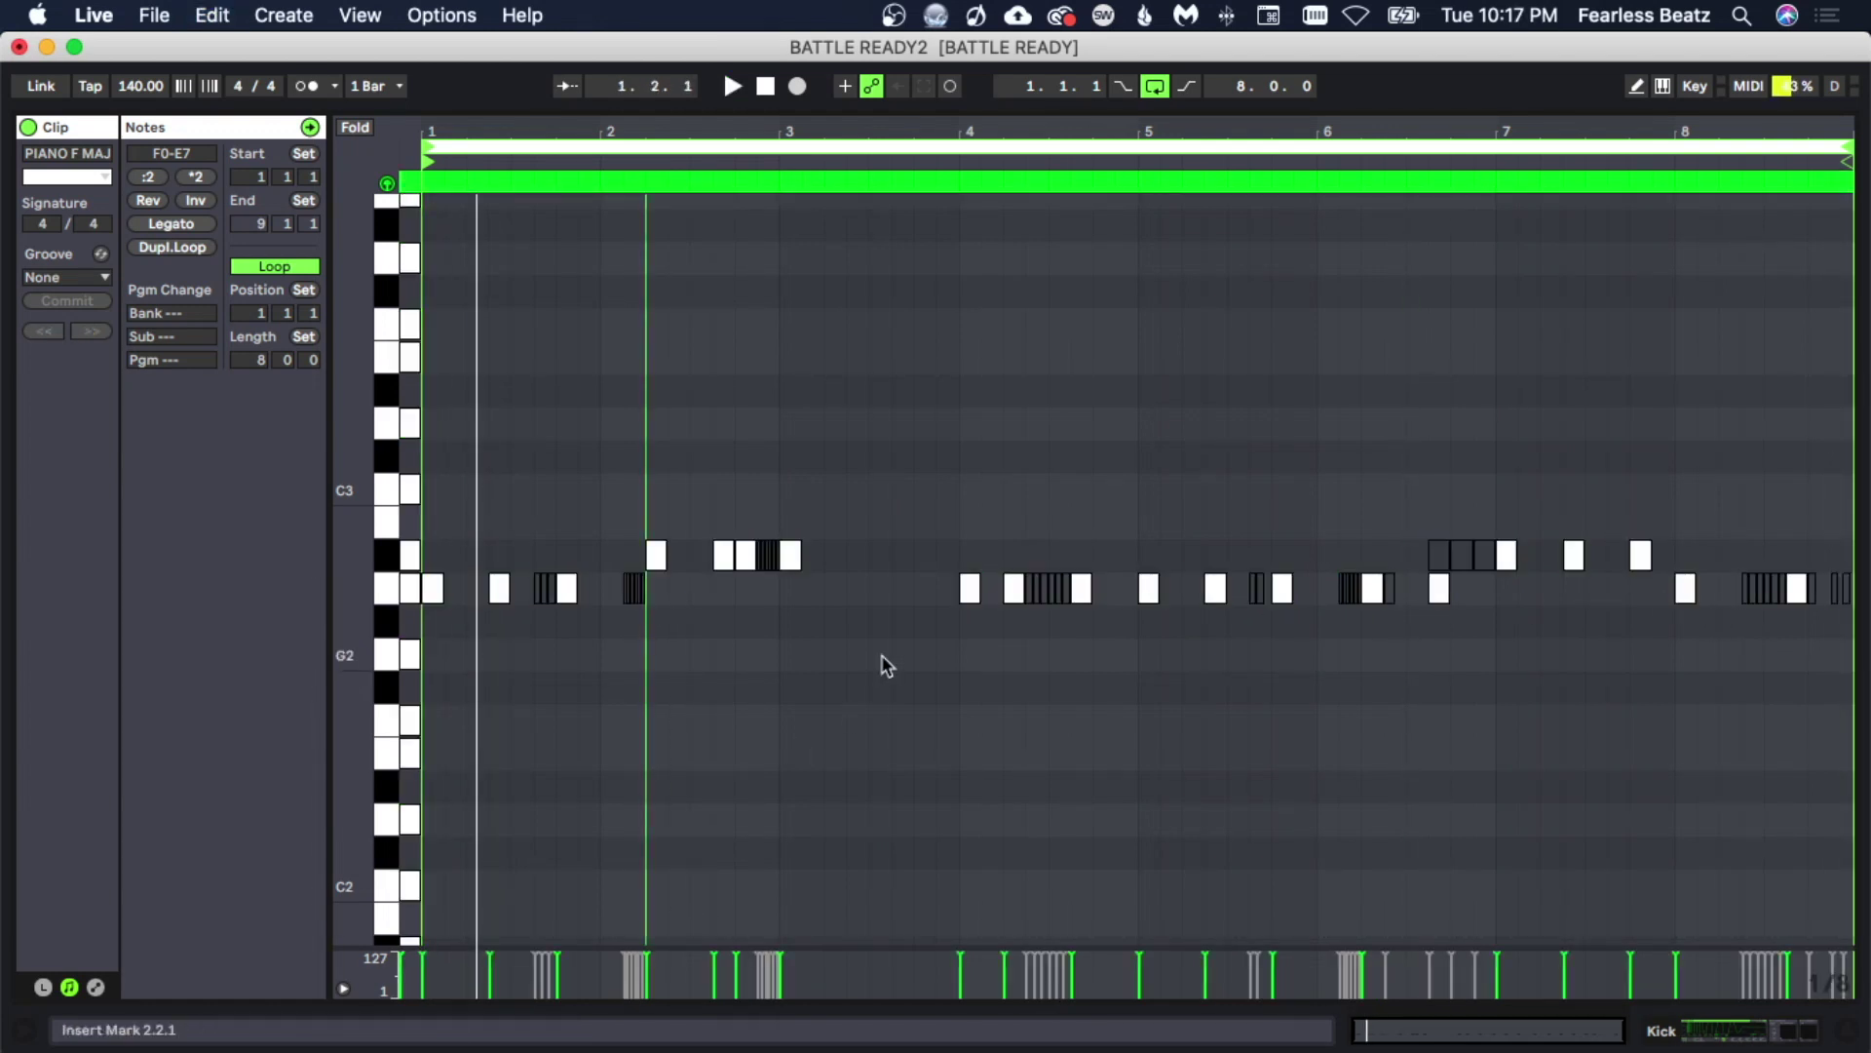
Lengthen the short kick hits on A2 and A#2 to about one beat each.
{"action": "key", "text": "space"}
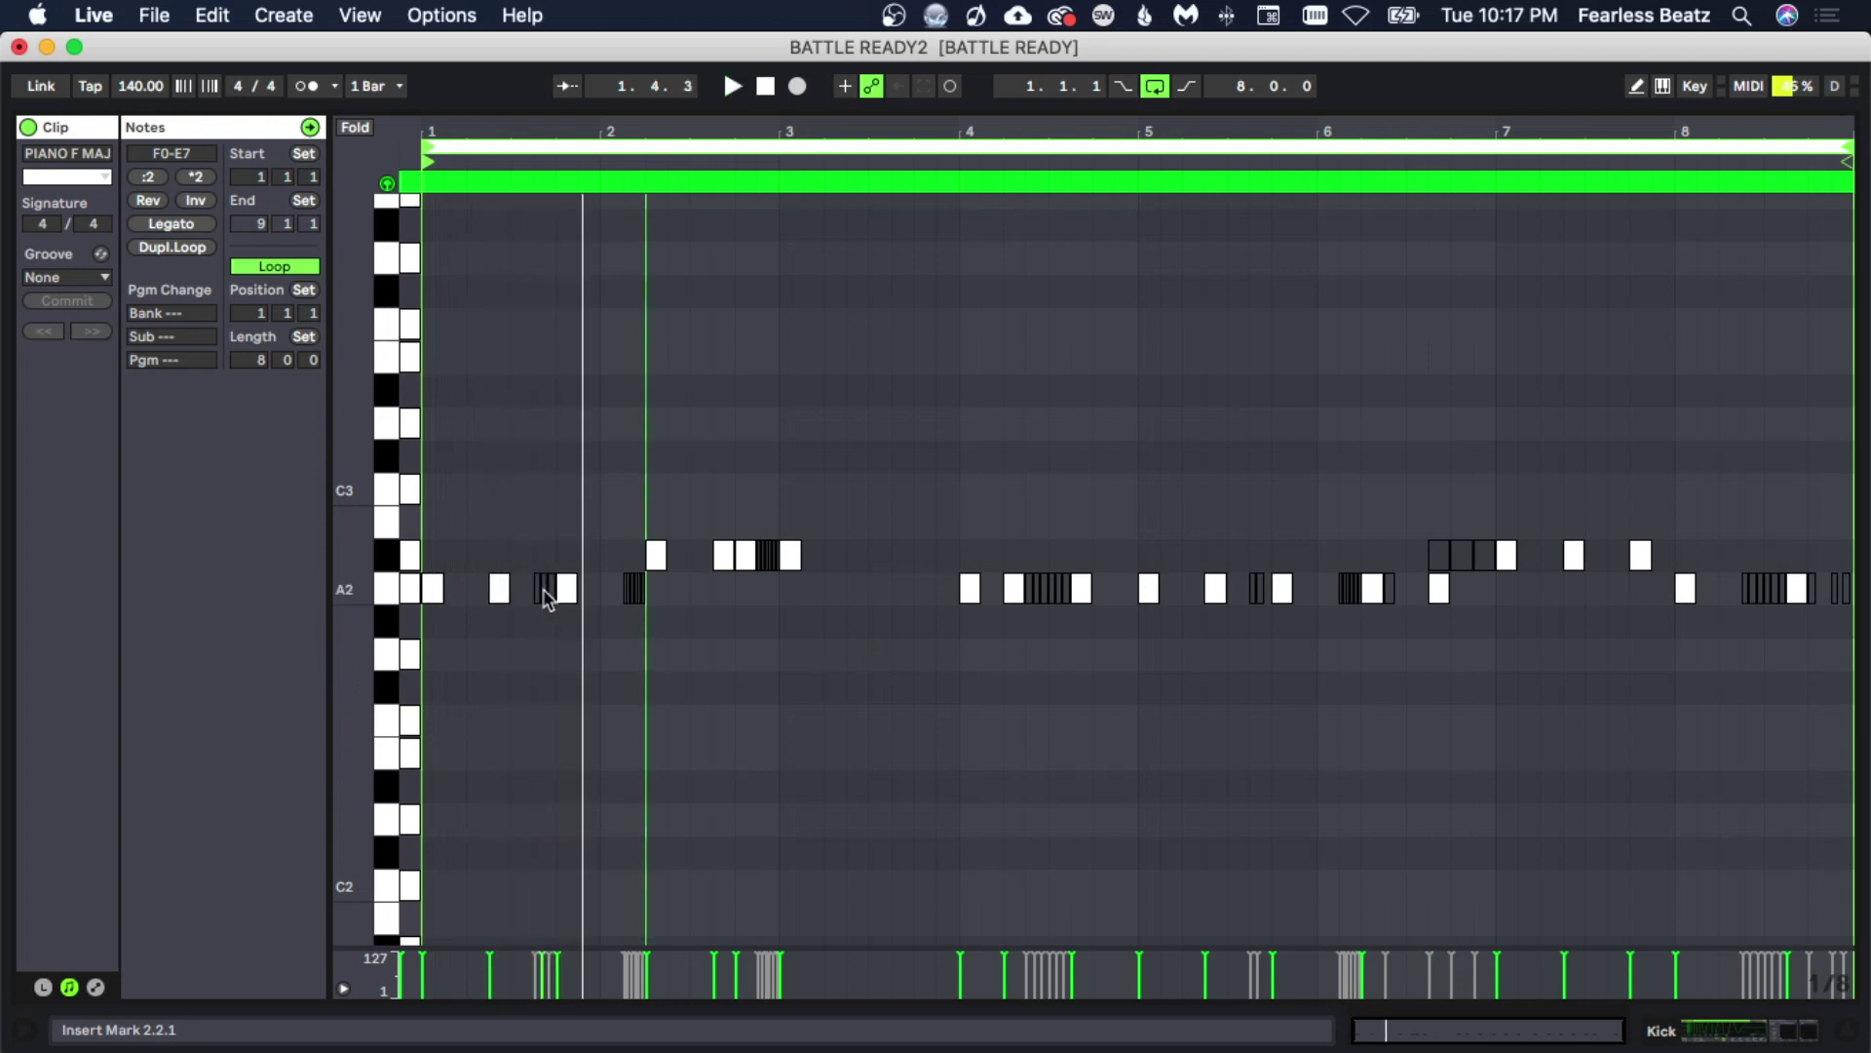
{"action": "left_click_drag", "start_coordinate": [438, 585], "coordinate": [533, 588]}
{"action": "left_click_drag", "start_coordinate": [664, 558], "coordinate": [688, 557]}
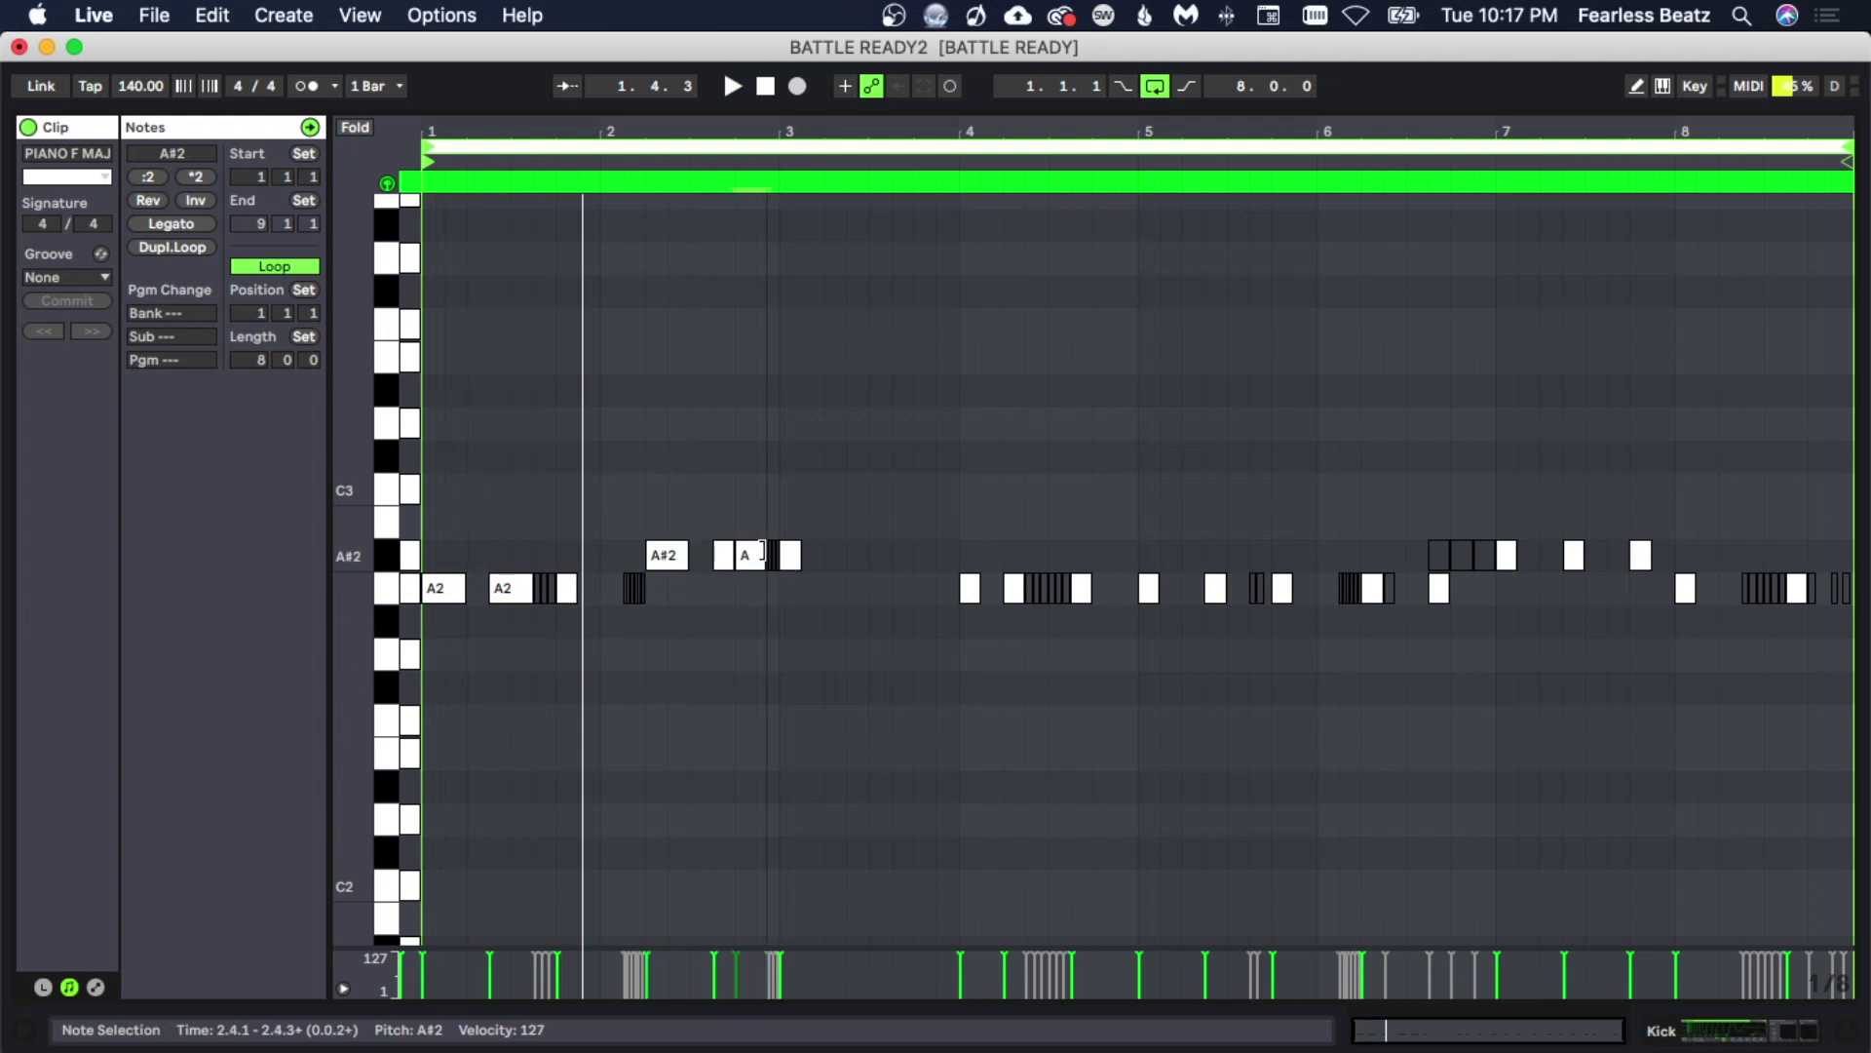
Show the Mixer's Track Panning envelope in the kick clip and delete its automation.
{"action": "left_click", "coordinate": [96, 988]}
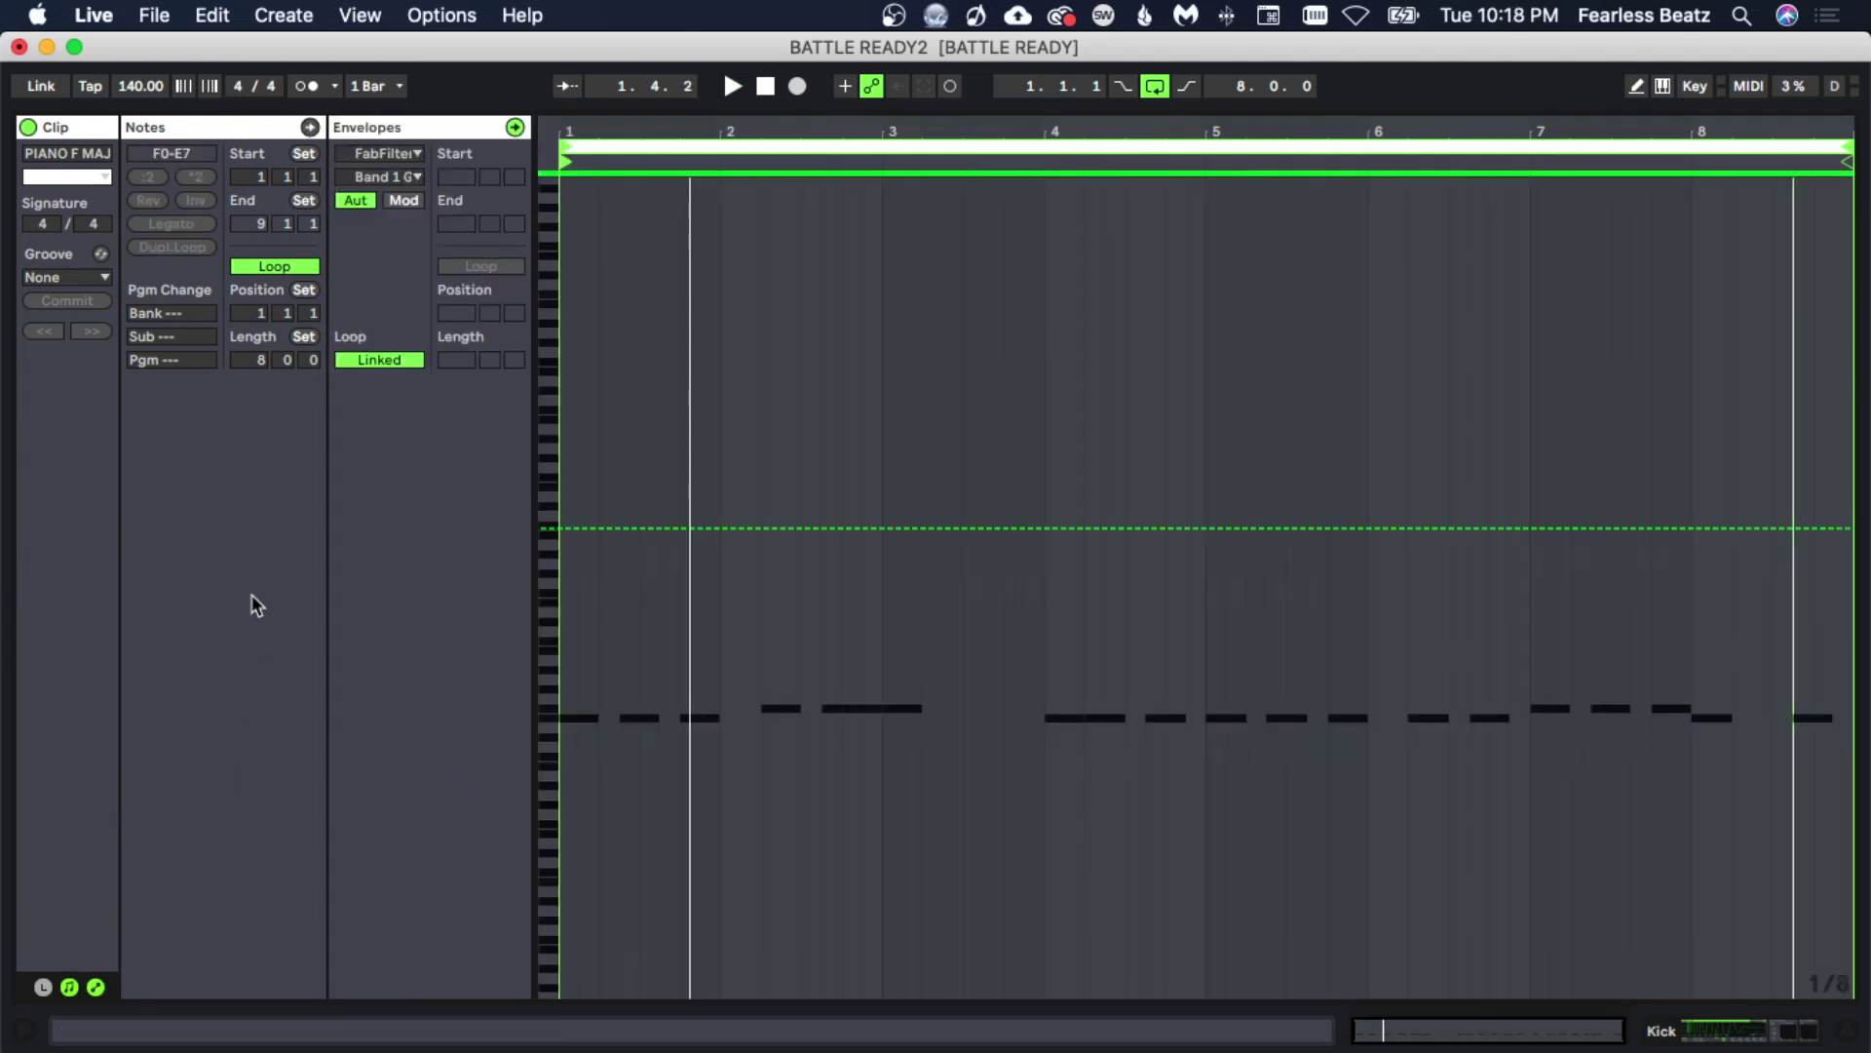
{"action": "left_click", "coordinate": [384, 154]}
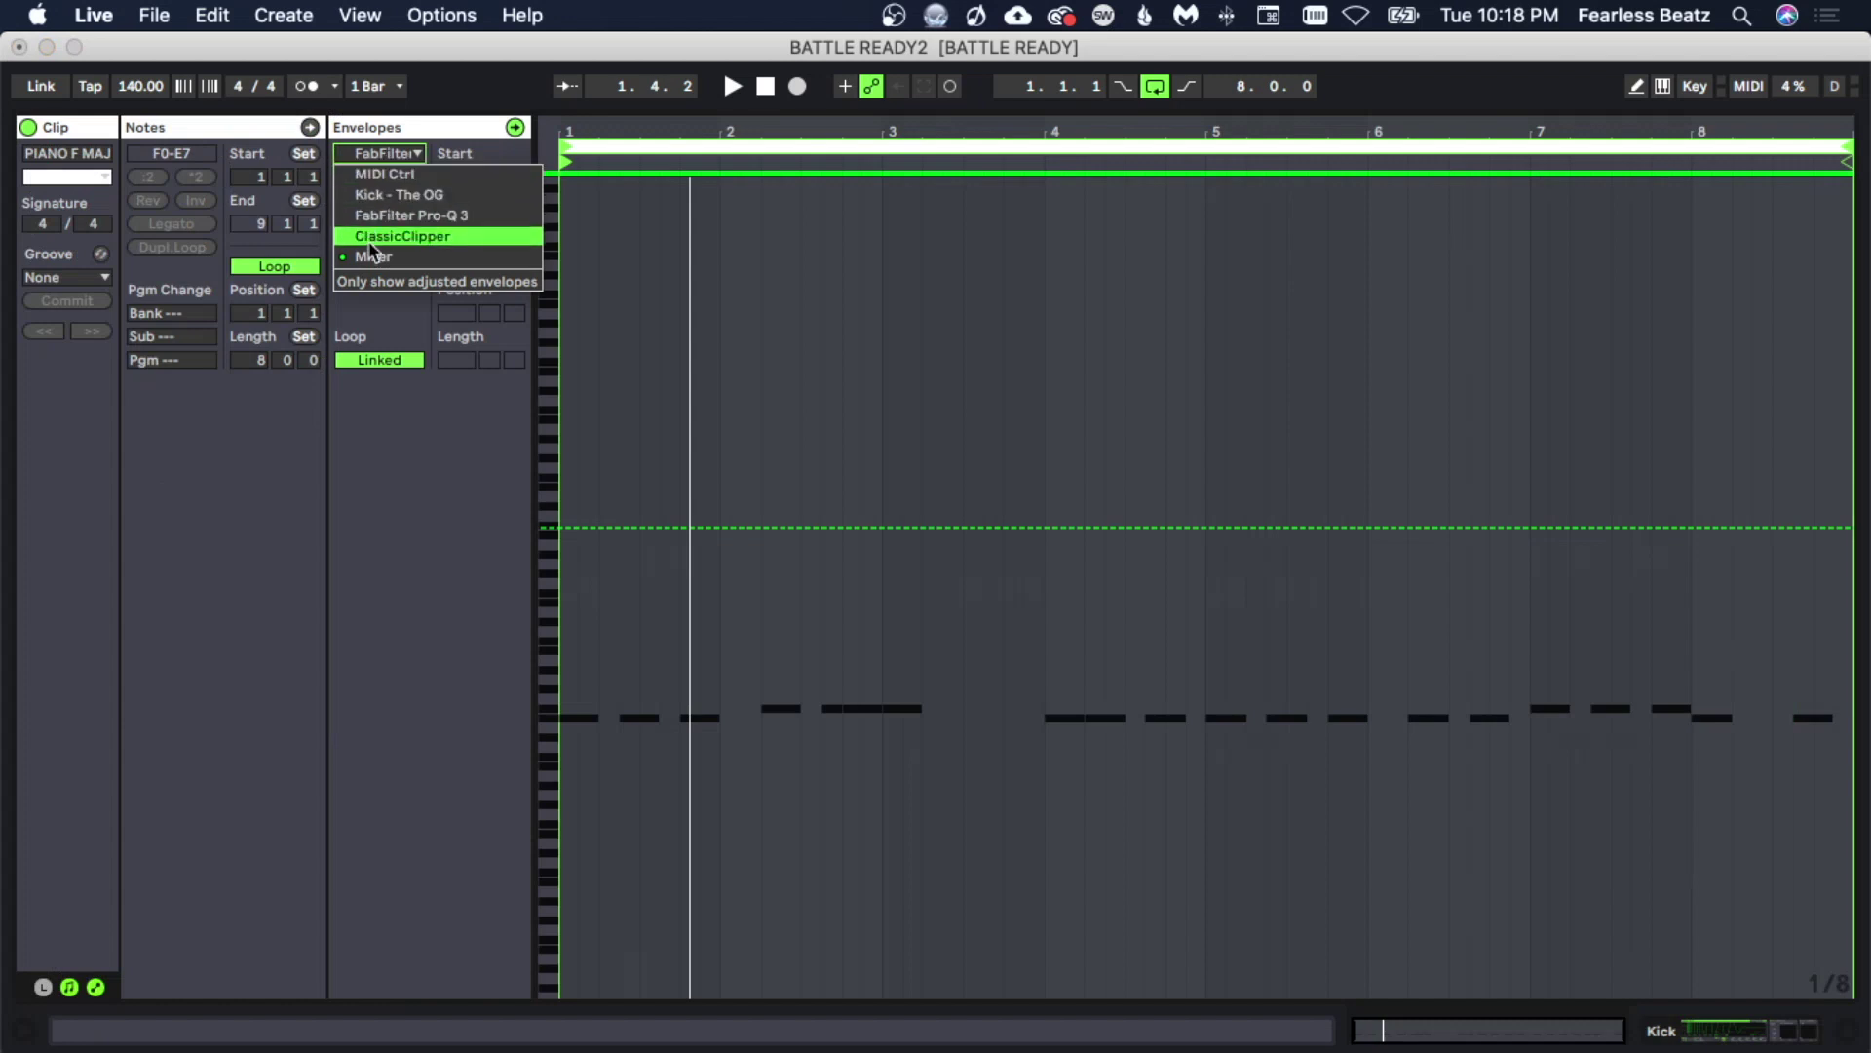
{"action": "left_click", "coordinate": [376, 256]}
{"action": "left_click", "coordinate": [405, 178]}
{"action": "left_click", "coordinate": [404, 232]}
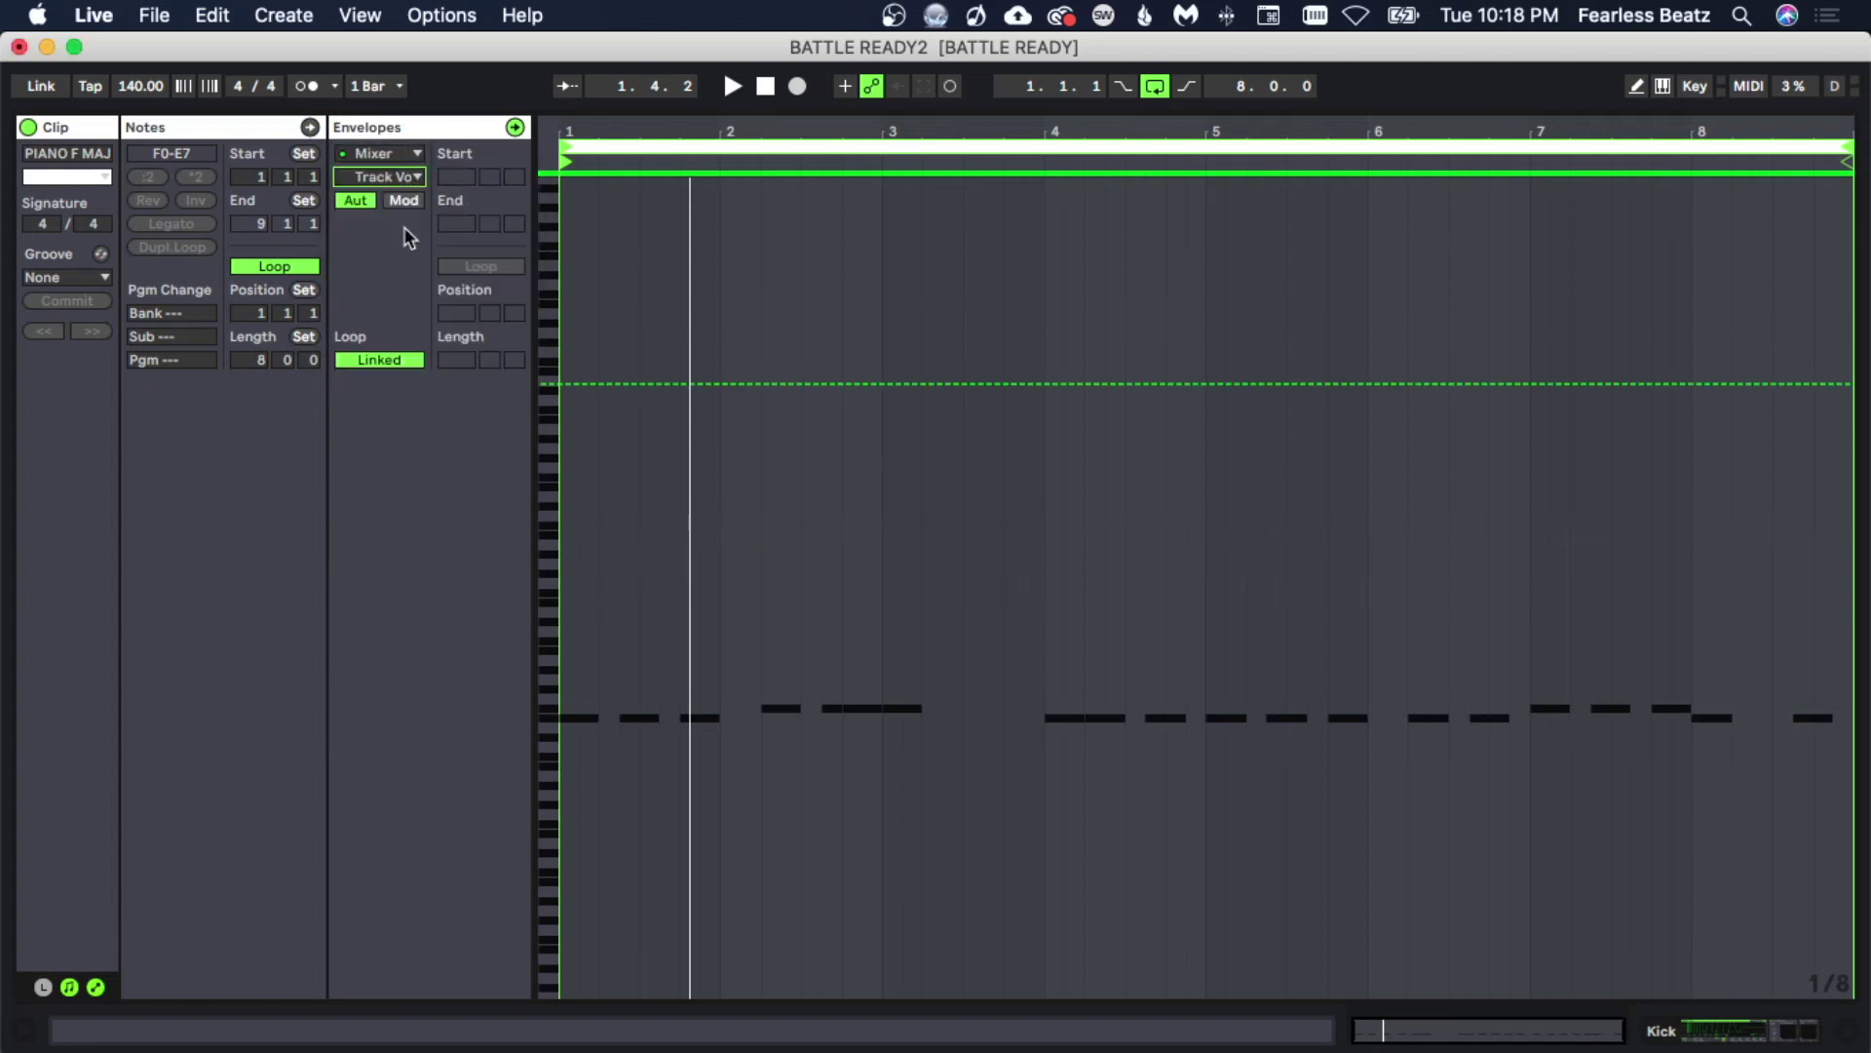
{"action": "left_click", "coordinate": [390, 177]}
{"action": "left_click", "coordinate": [401, 218]}
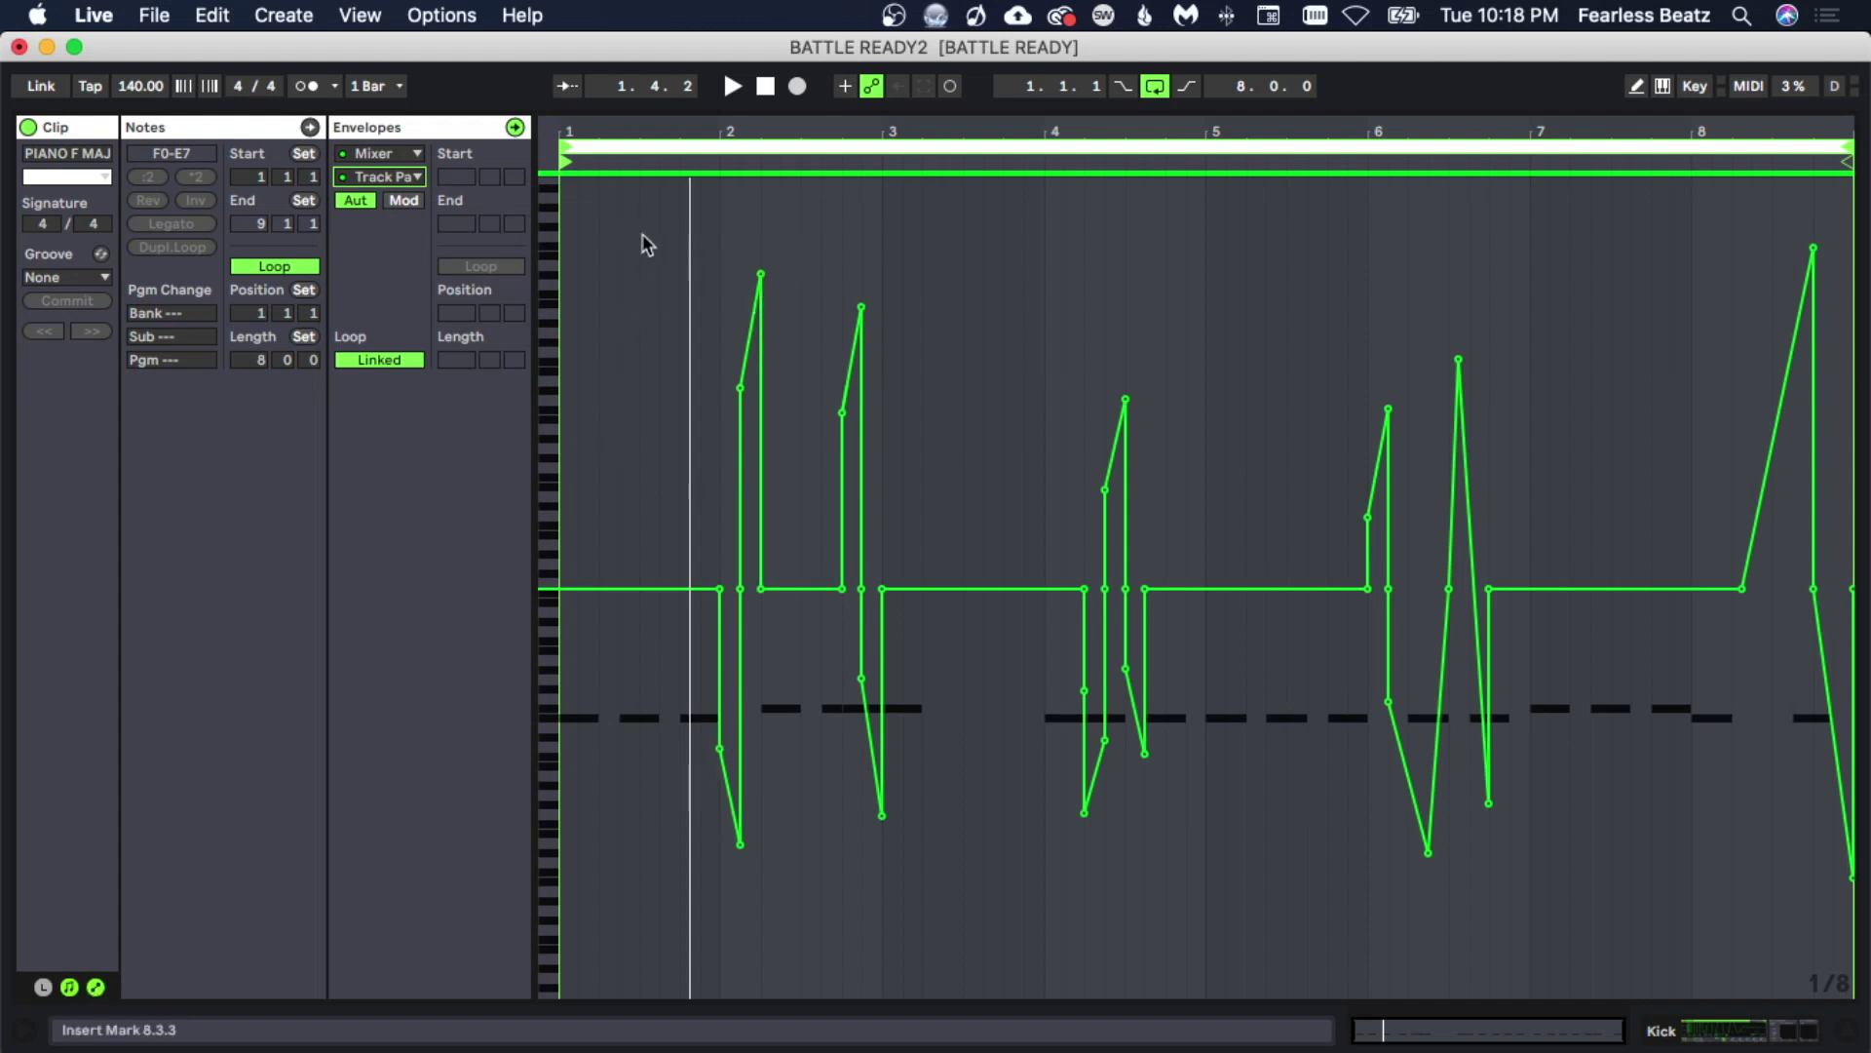
{"action": "left_click_drag", "start_coordinate": [660, 575], "coordinate": [1854, 585]}
{"action": "key", "text": "Delete"}
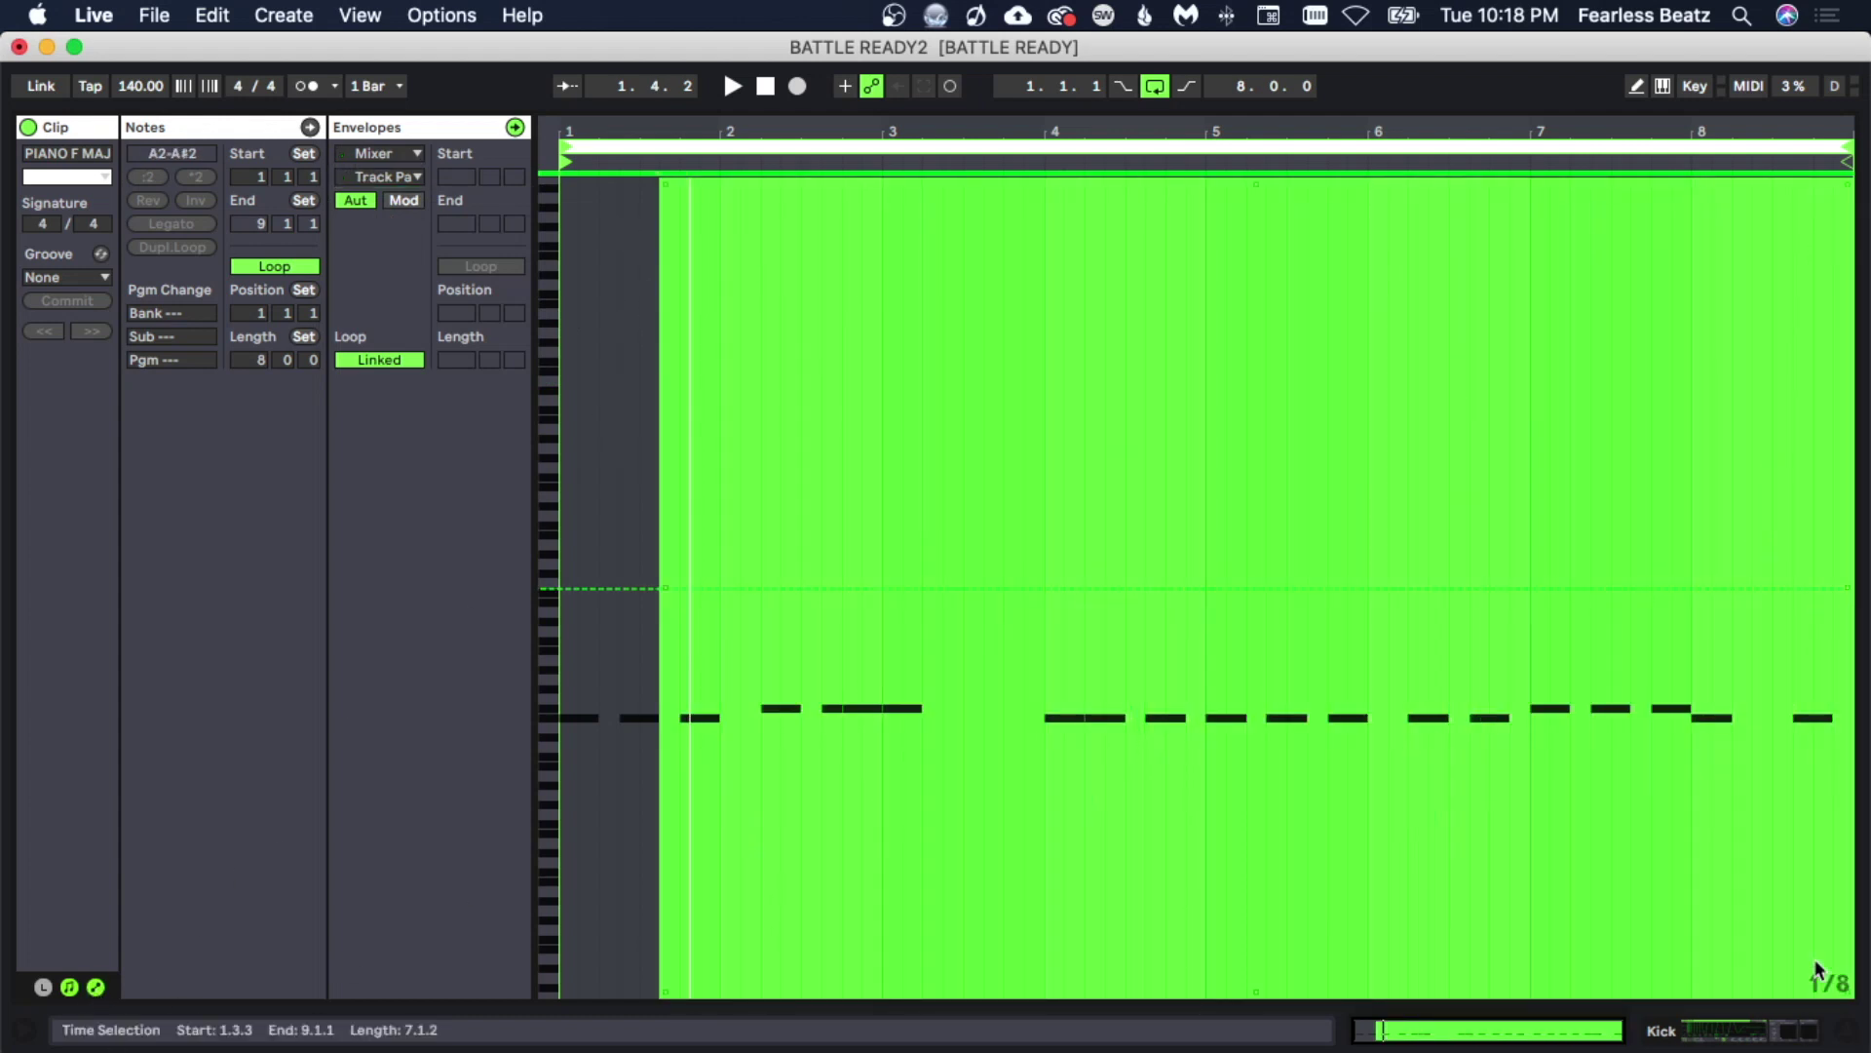
{"action": "left_click", "coordinate": [967, 682]}
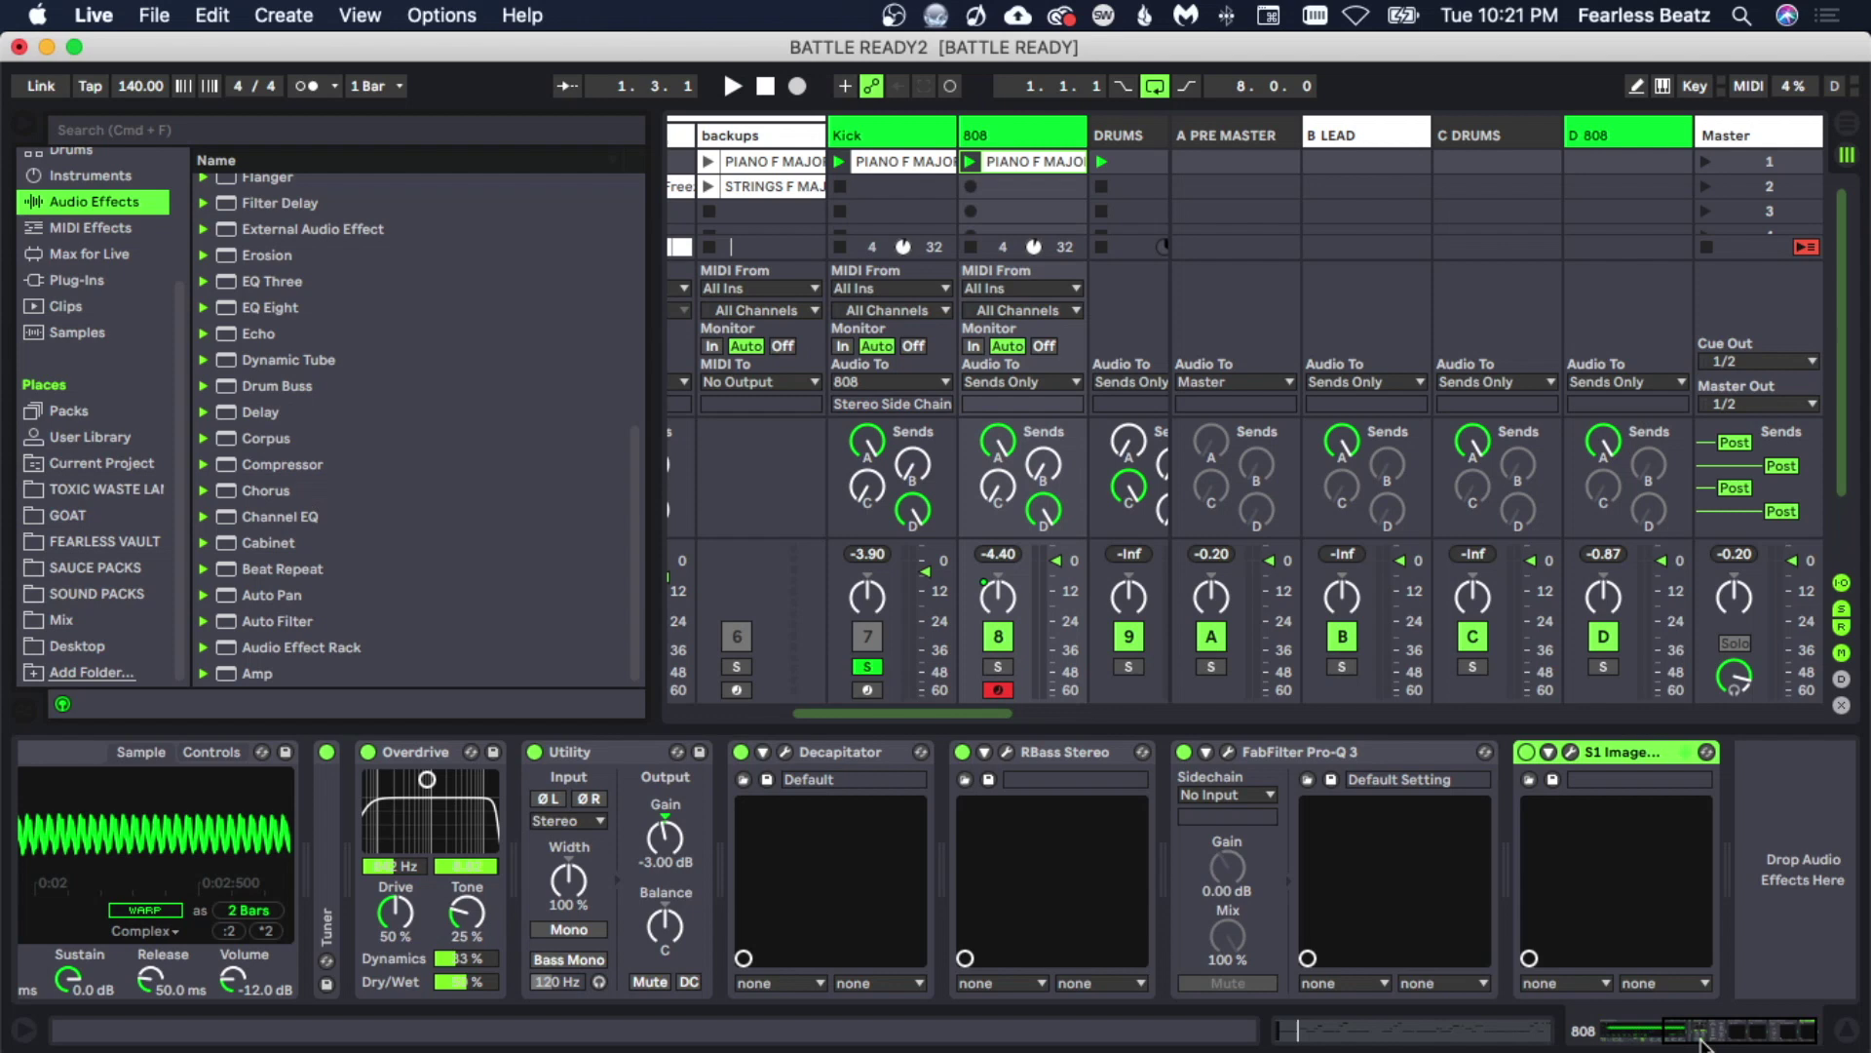
Insert Chorus between RBass Stereo and FabFilter Pro-Q 3 on the 808, choose the Minus preset and set Dry/Wet to 30%.
{"action": "left_click_drag", "start_coordinate": [1701, 1042], "coordinate": [1745, 1045]}
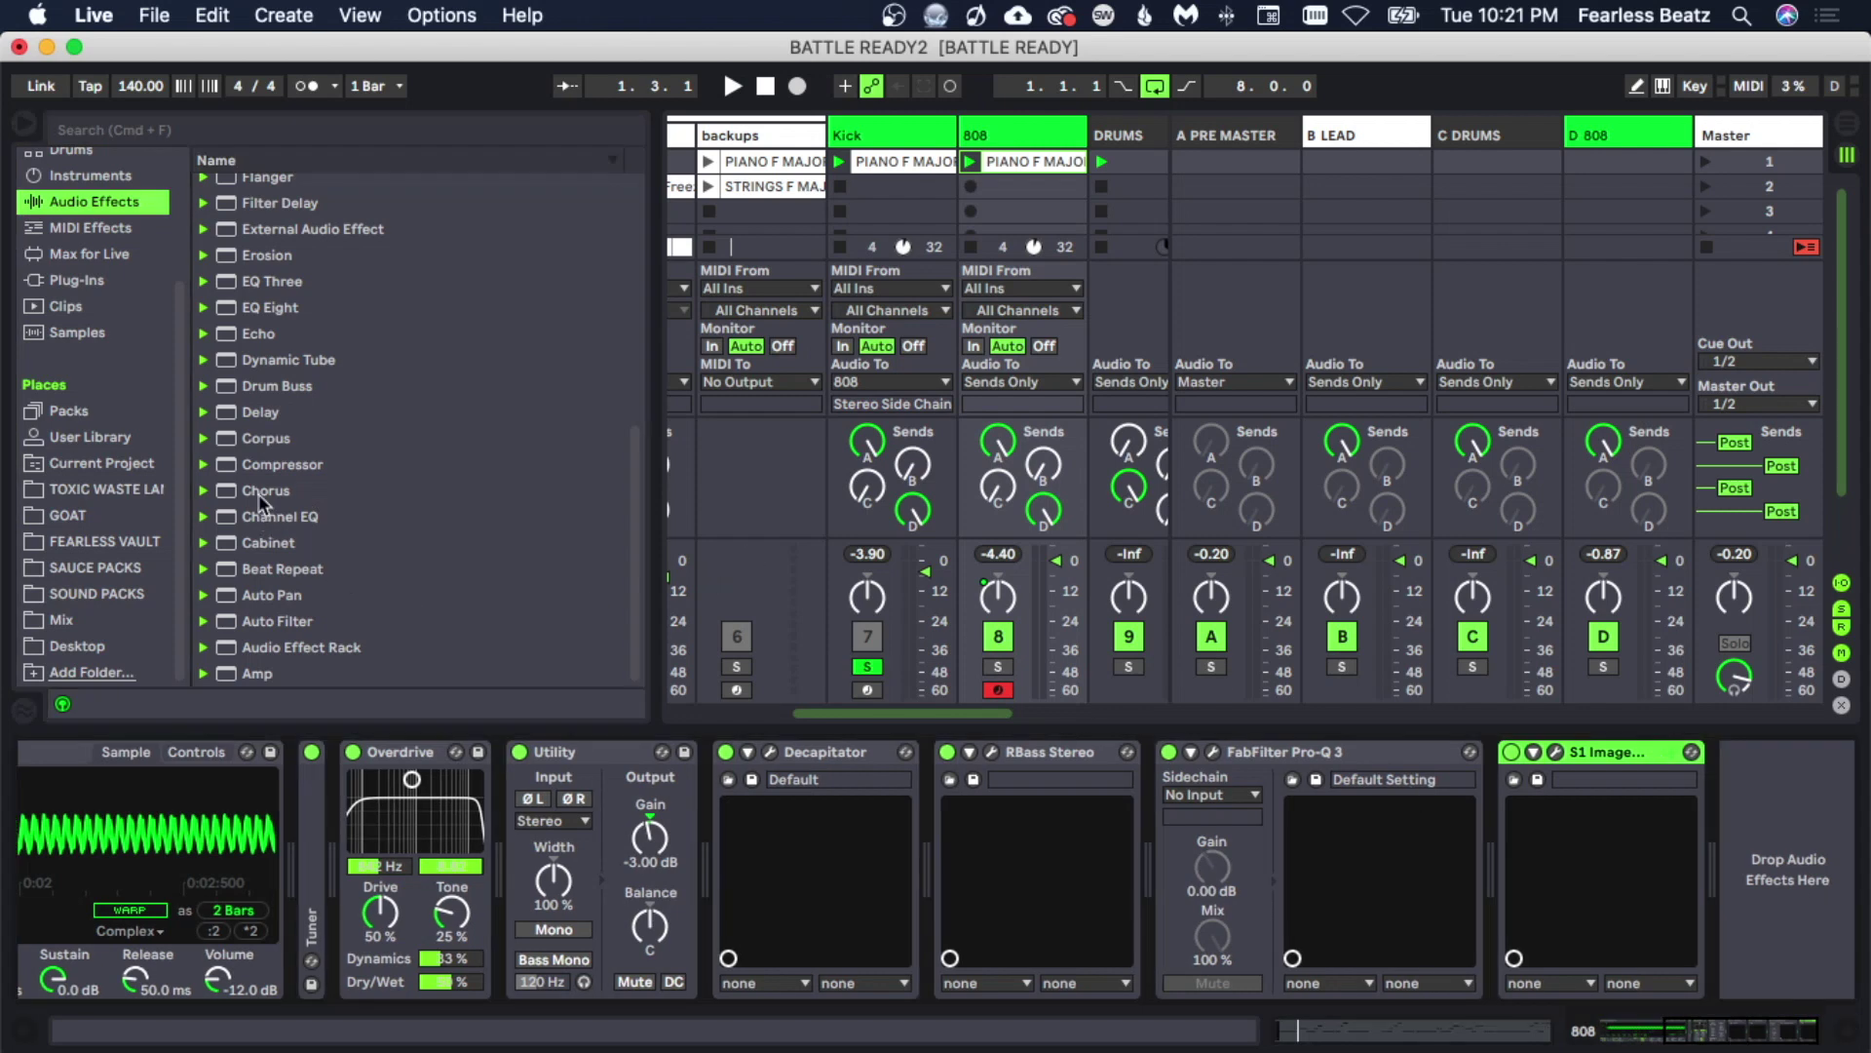
{"action": "left_click", "coordinate": [234, 492]}
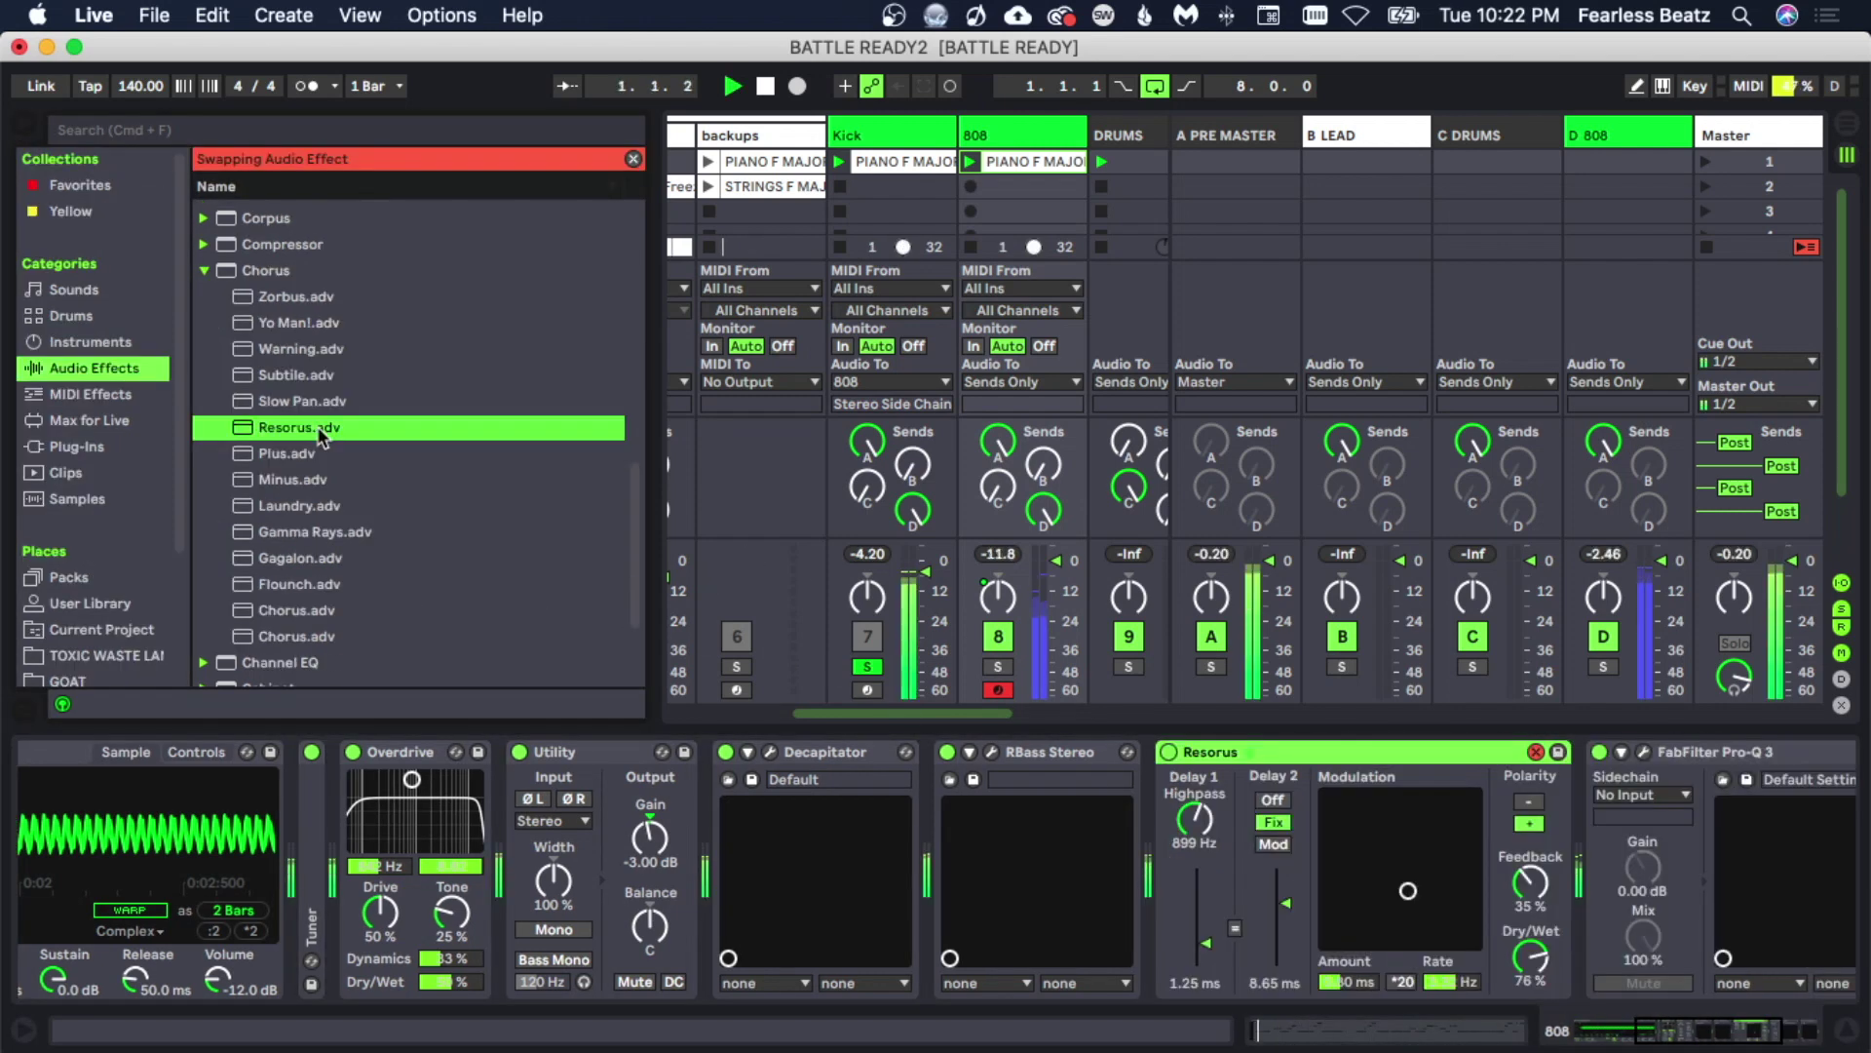
{"action": "left_click", "coordinate": [300, 456]}
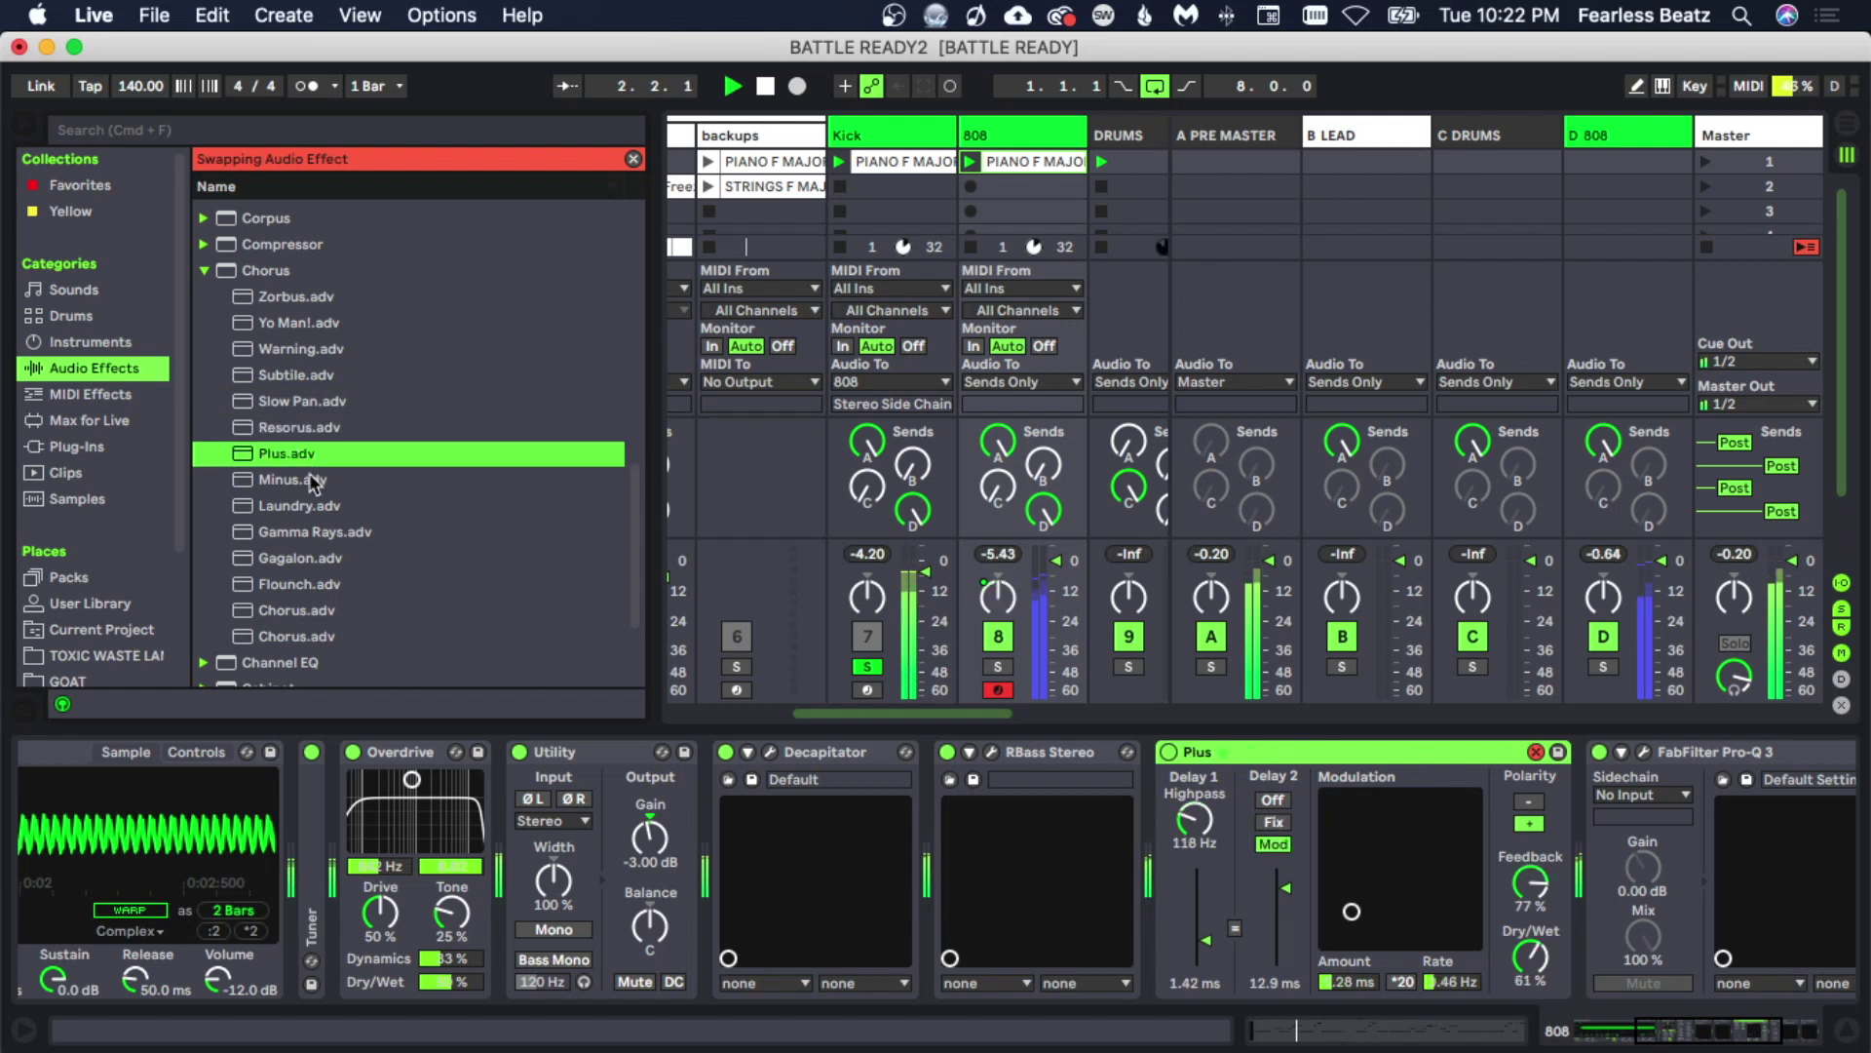
{"action": "left_click", "coordinate": [312, 481]}
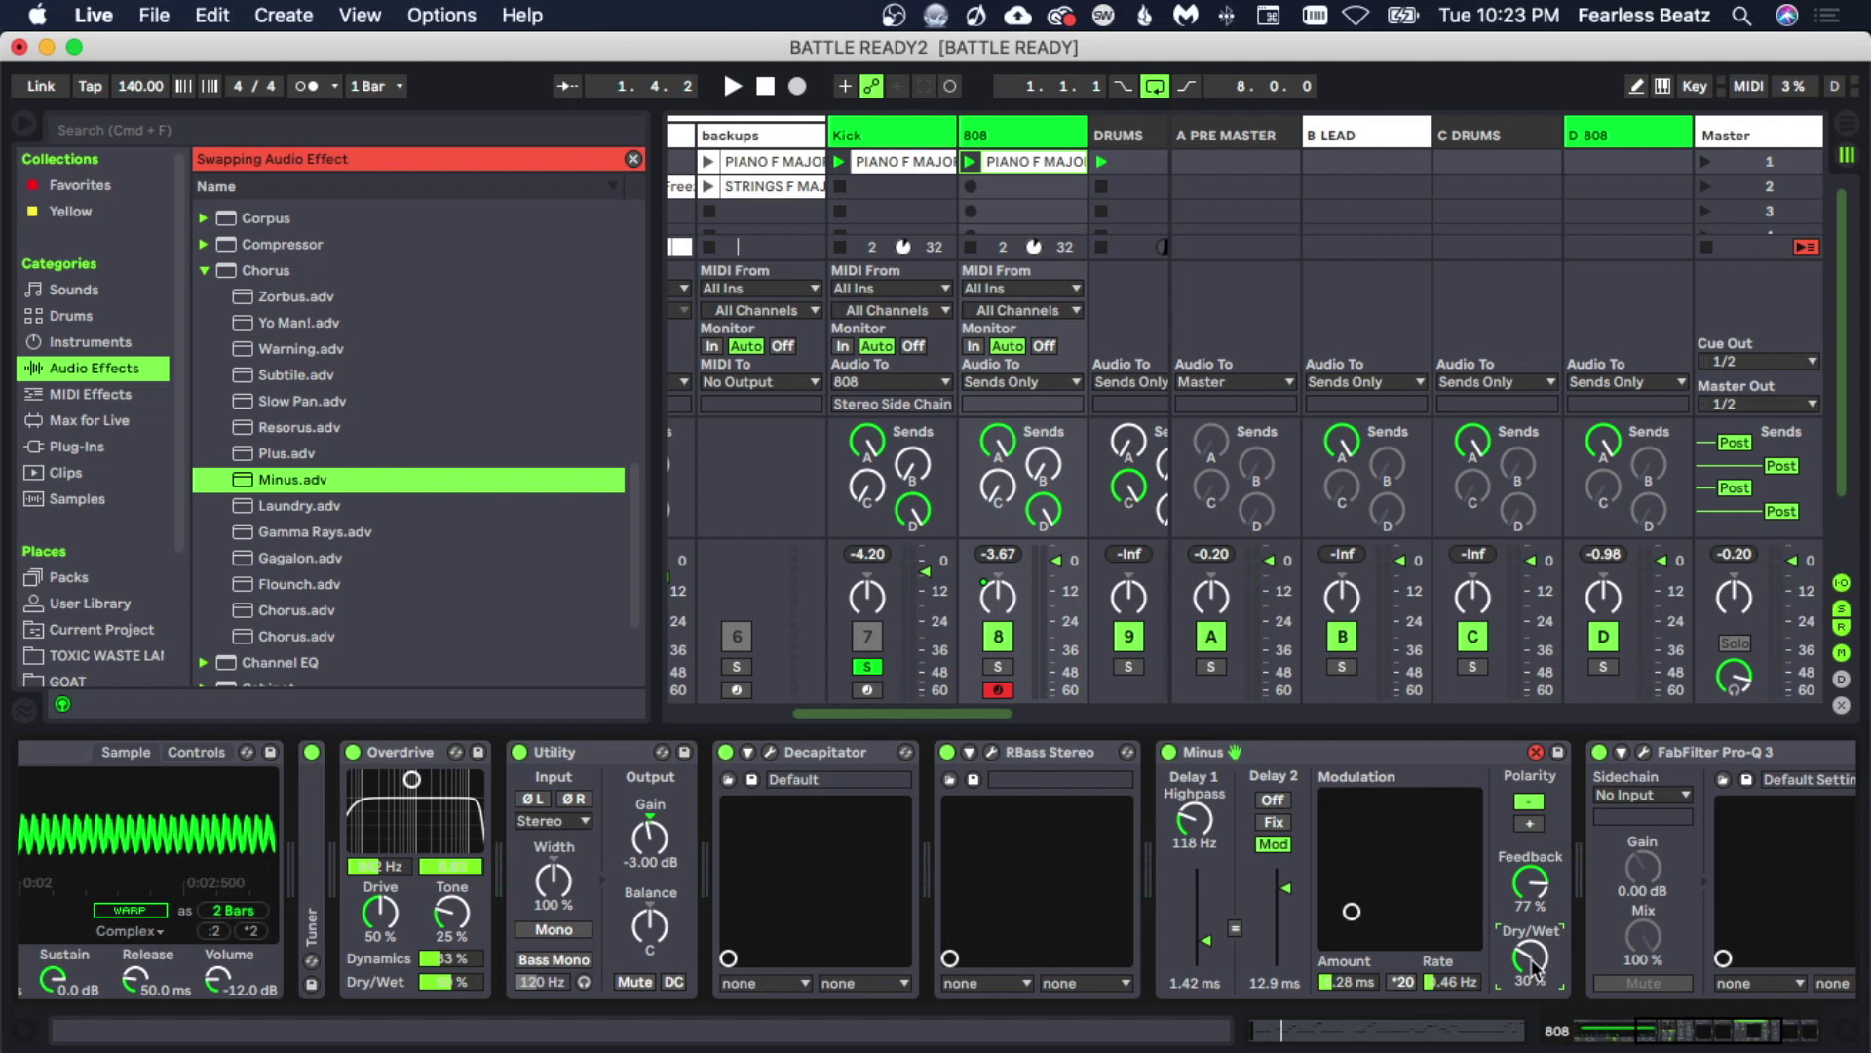
Lower the Minus chorus's Dry/Wet to 20%, and insert a Saturator between it and FabFilter Pro-Q 3.
{"action": "key", "text": "space"}
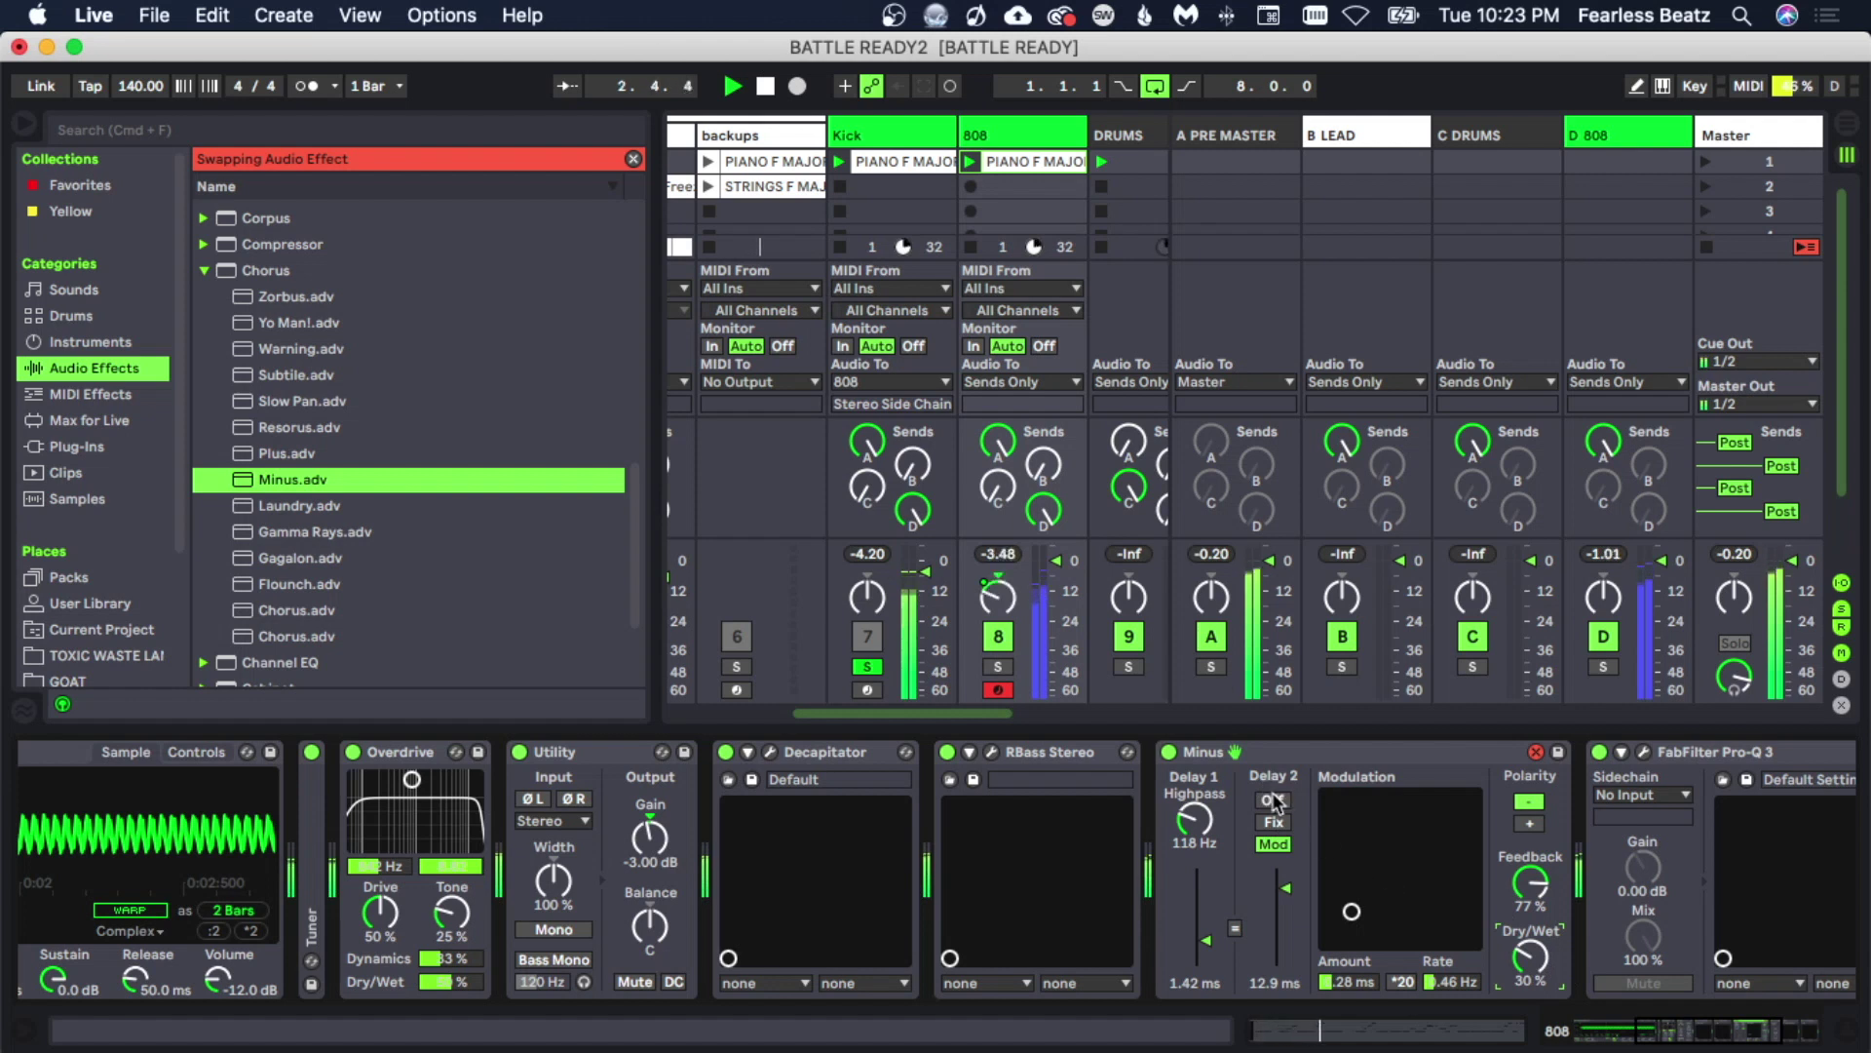
{"action": "key", "text": "space"}
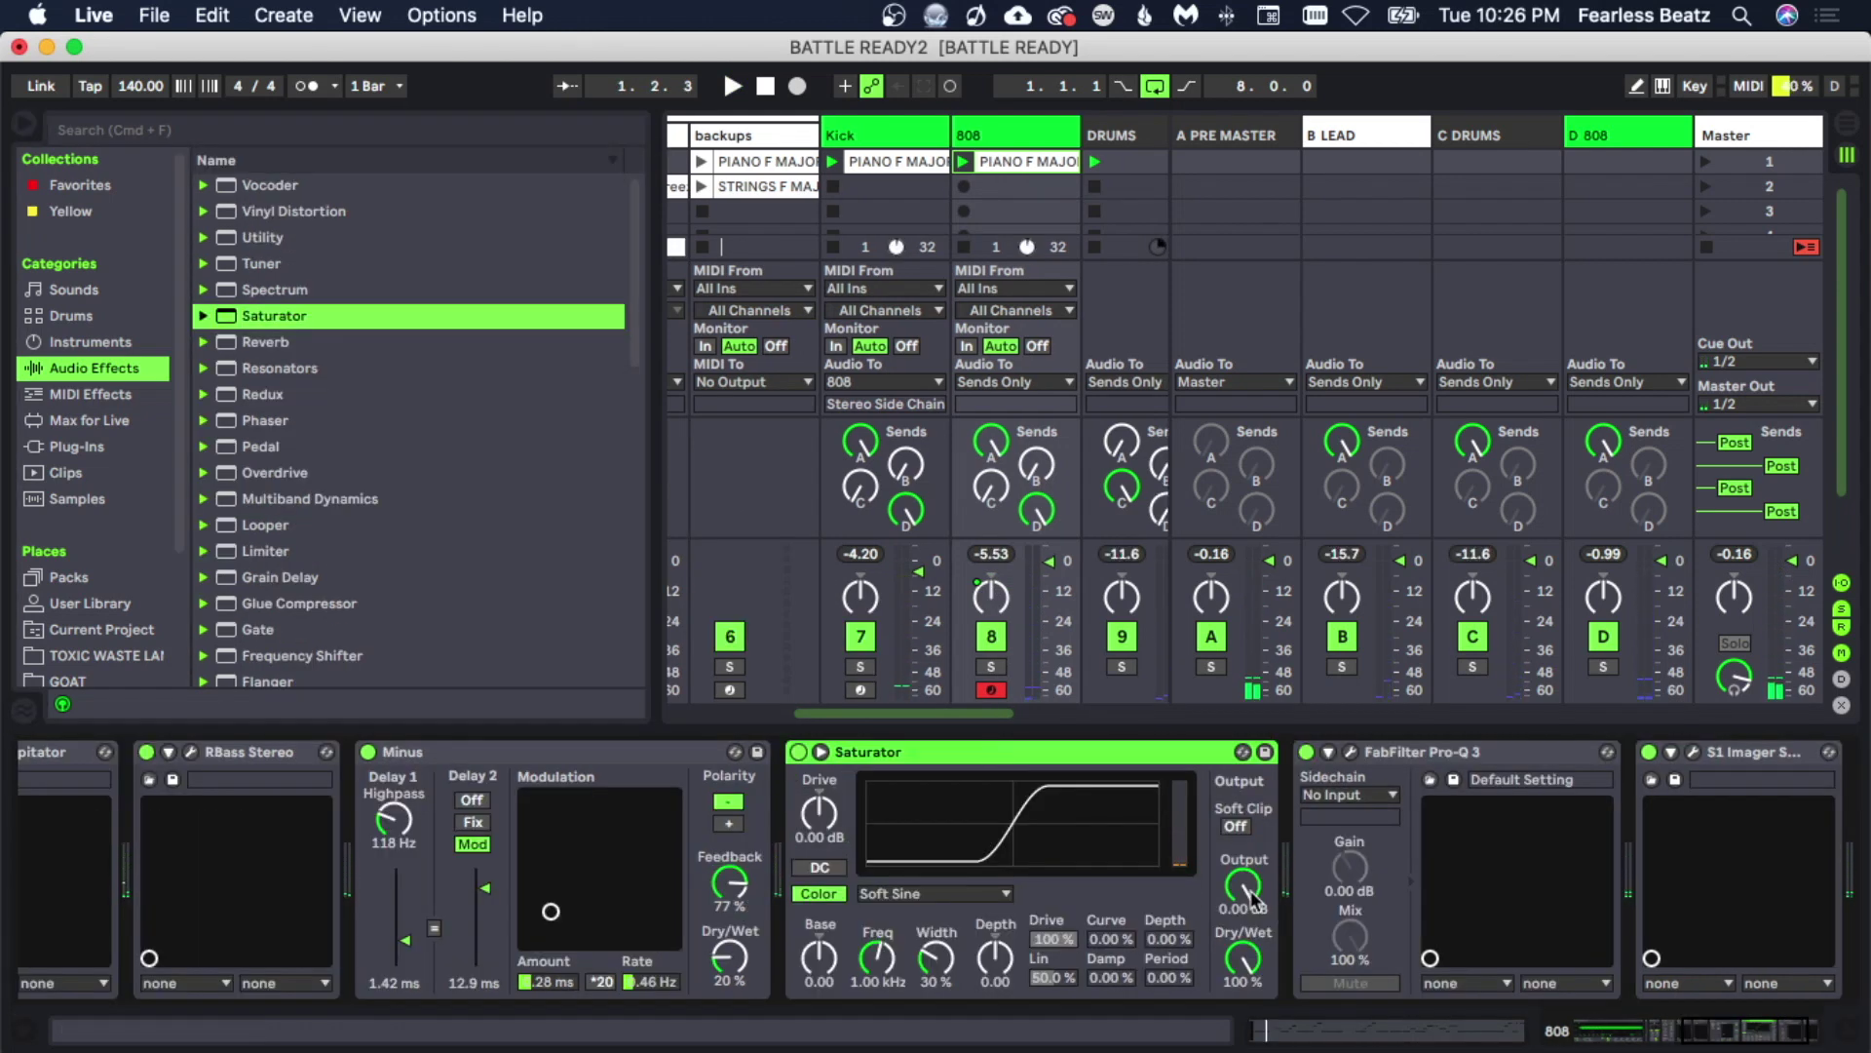
{"action": "left_click", "coordinate": [1242, 887]}
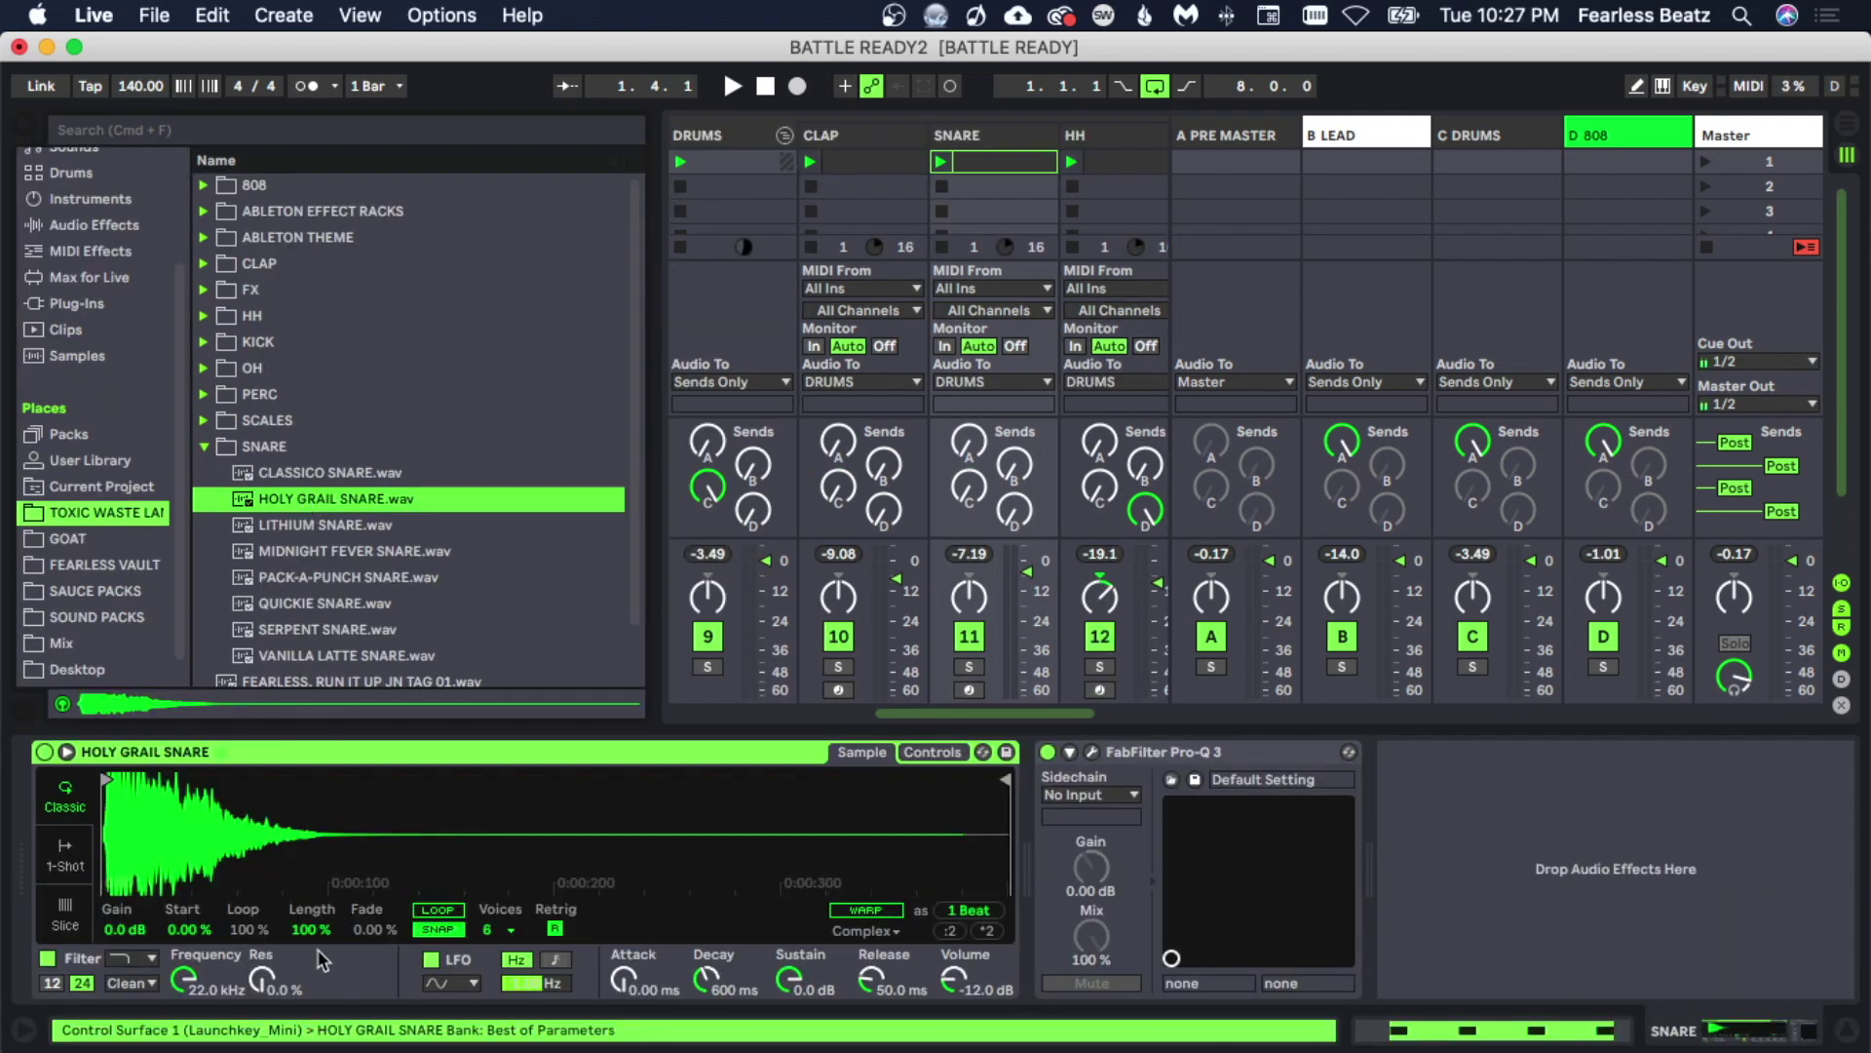
Audition HOLY GRAIL SNARE on the SNARE track and pick a clap sample from the CLAP folder.
{"action": "left_click", "coordinate": [435, 931]}
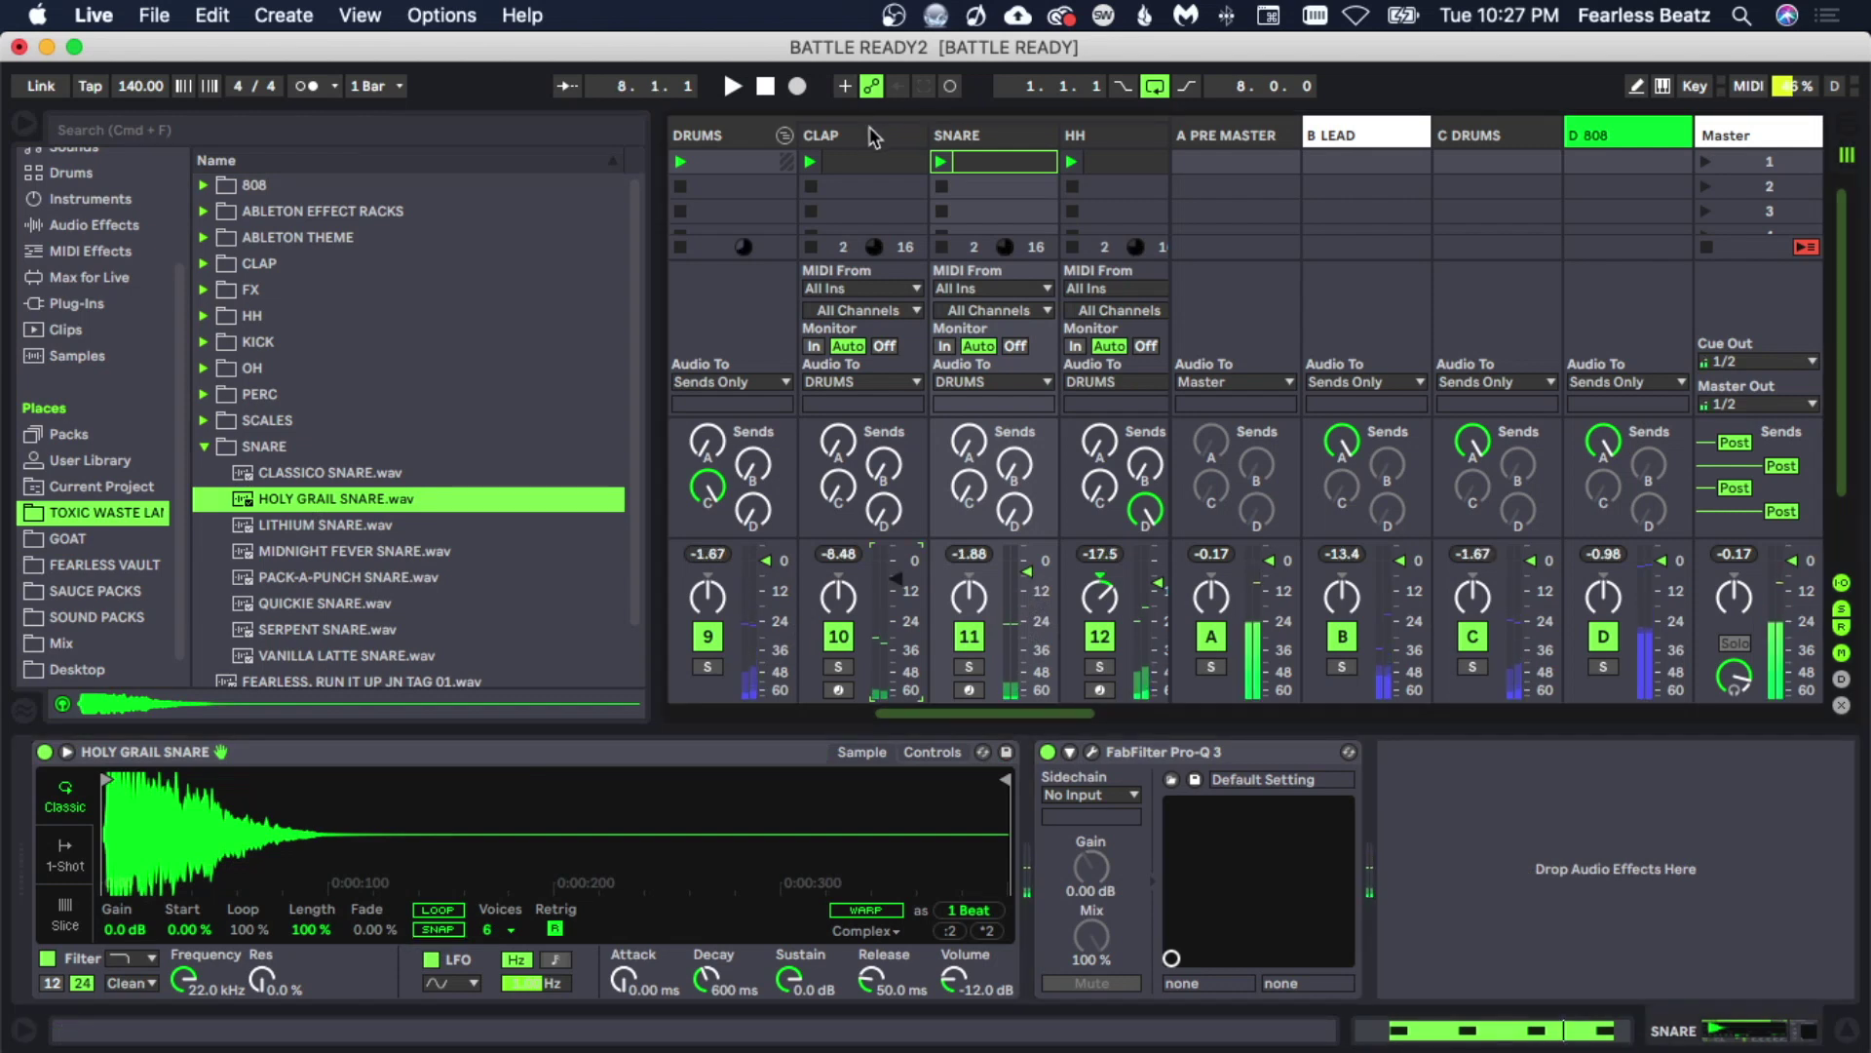
{"action": "left_click", "coordinate": [227, 263]}
{"action": "left_click", "coordinate": [369, 396]}
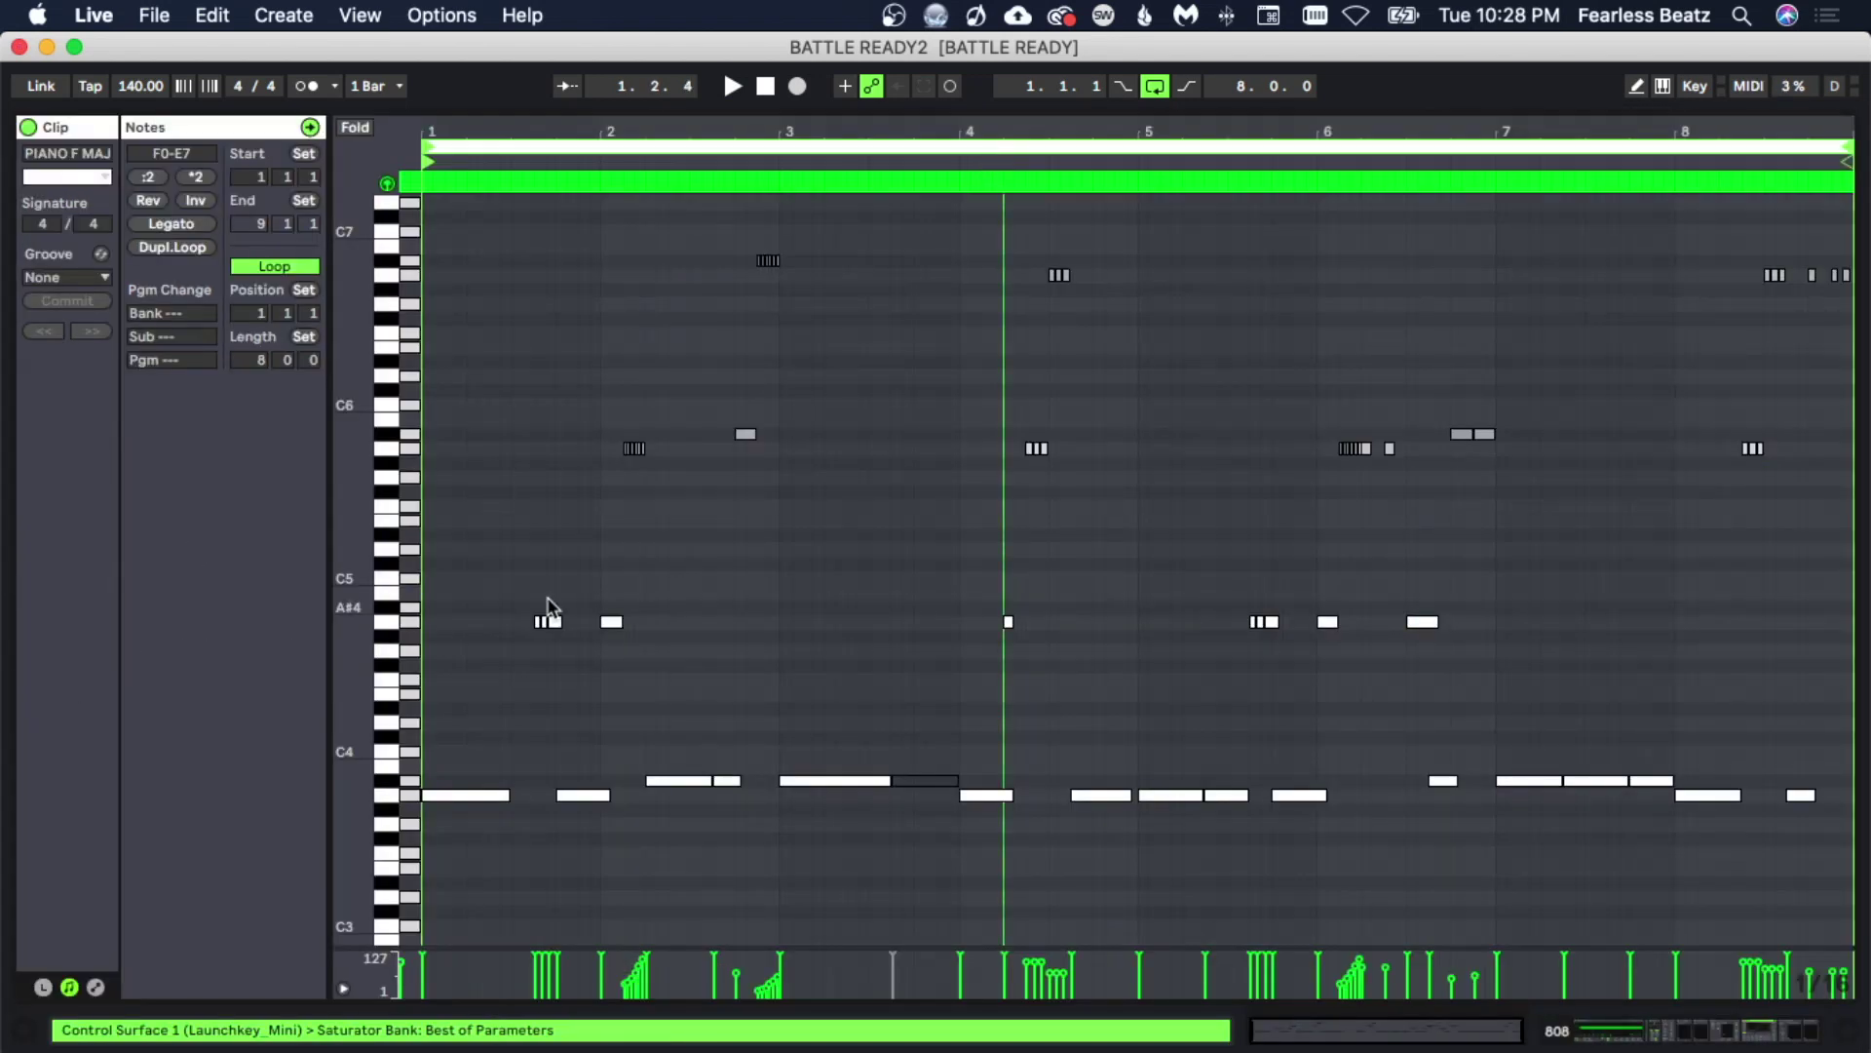
Review the 808 clip's bass notes and higher octave glide notes in the piano roll while the loop plays.
{"action": "scroll", "coordinate": [583, 602], "scroll_direction": "up", "scroll_amount": 2}
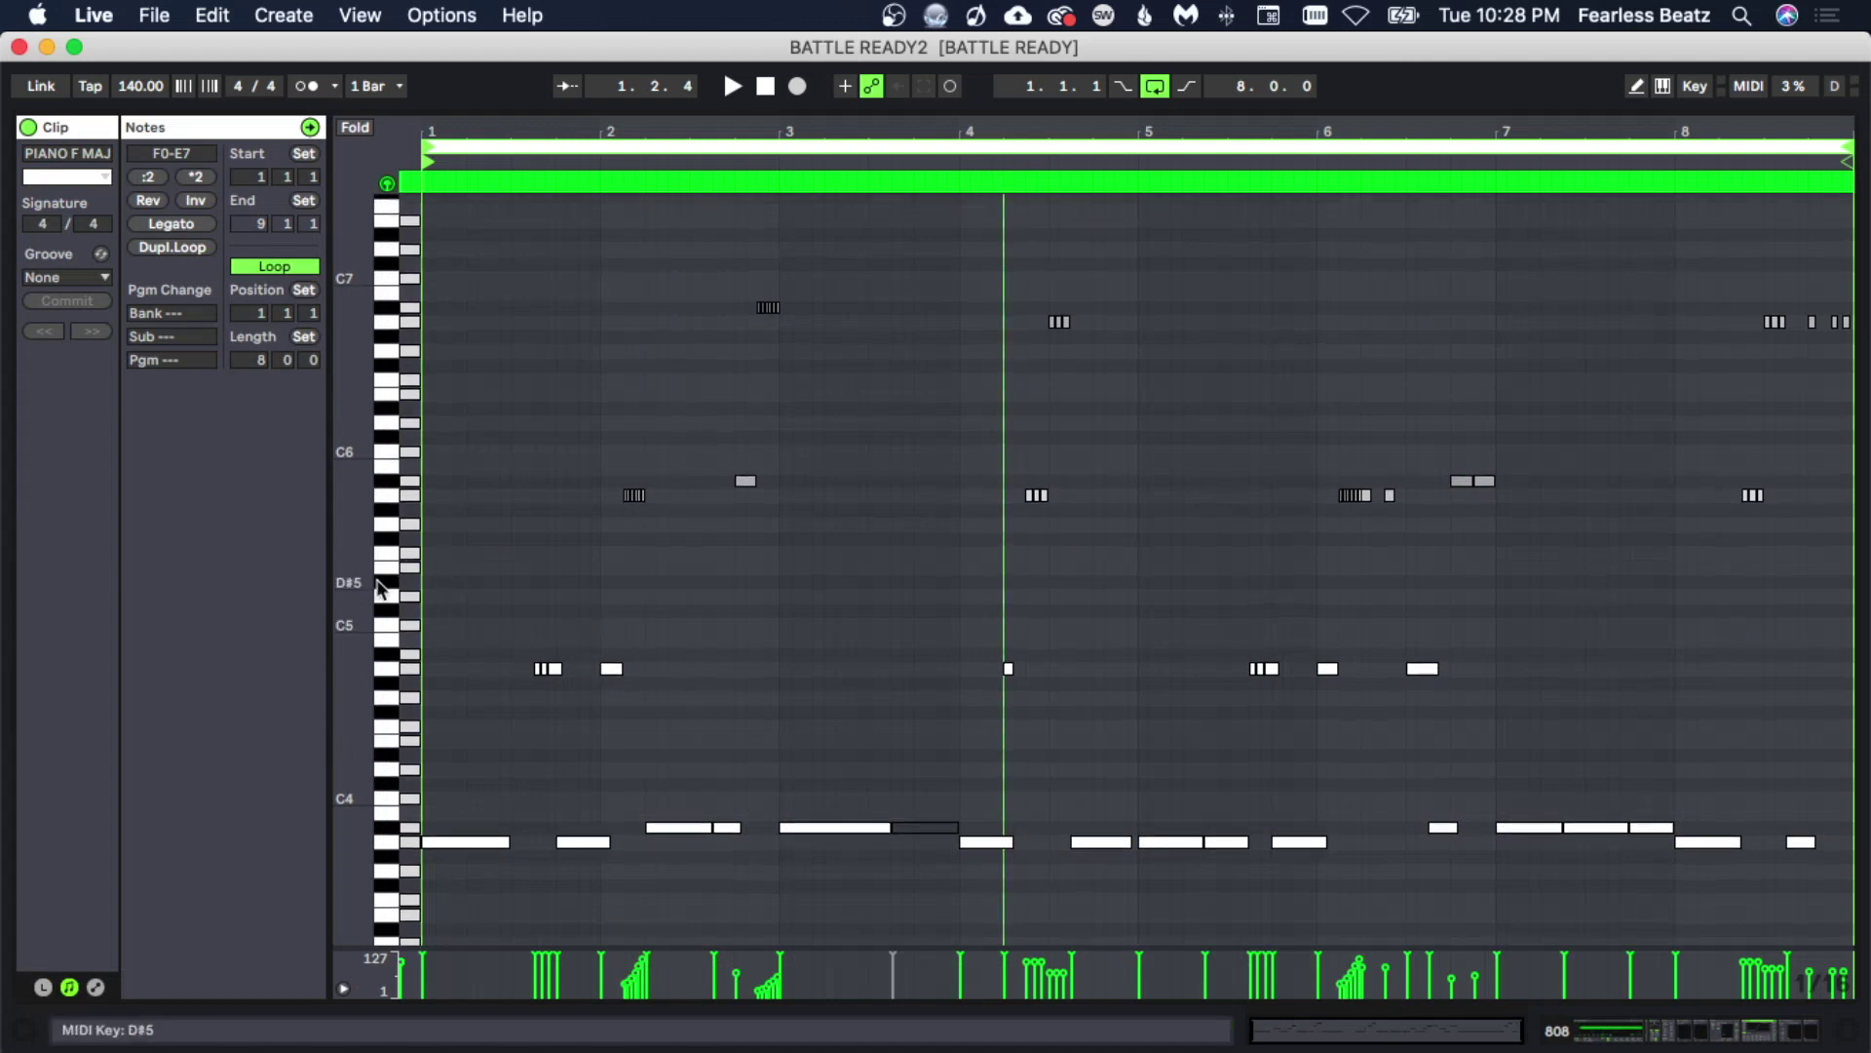
{"action": "mouse_move", "coordinate": [381, 589]}
{"action": "left_mouse_down"}
{"action": "mouse_move", "coordinate": [363, 594]}
{"action": "mouse_move", "coordinate": [395, 604]}
{"action": "left_mouse_up"}
{"action": "key", "text": "space"}
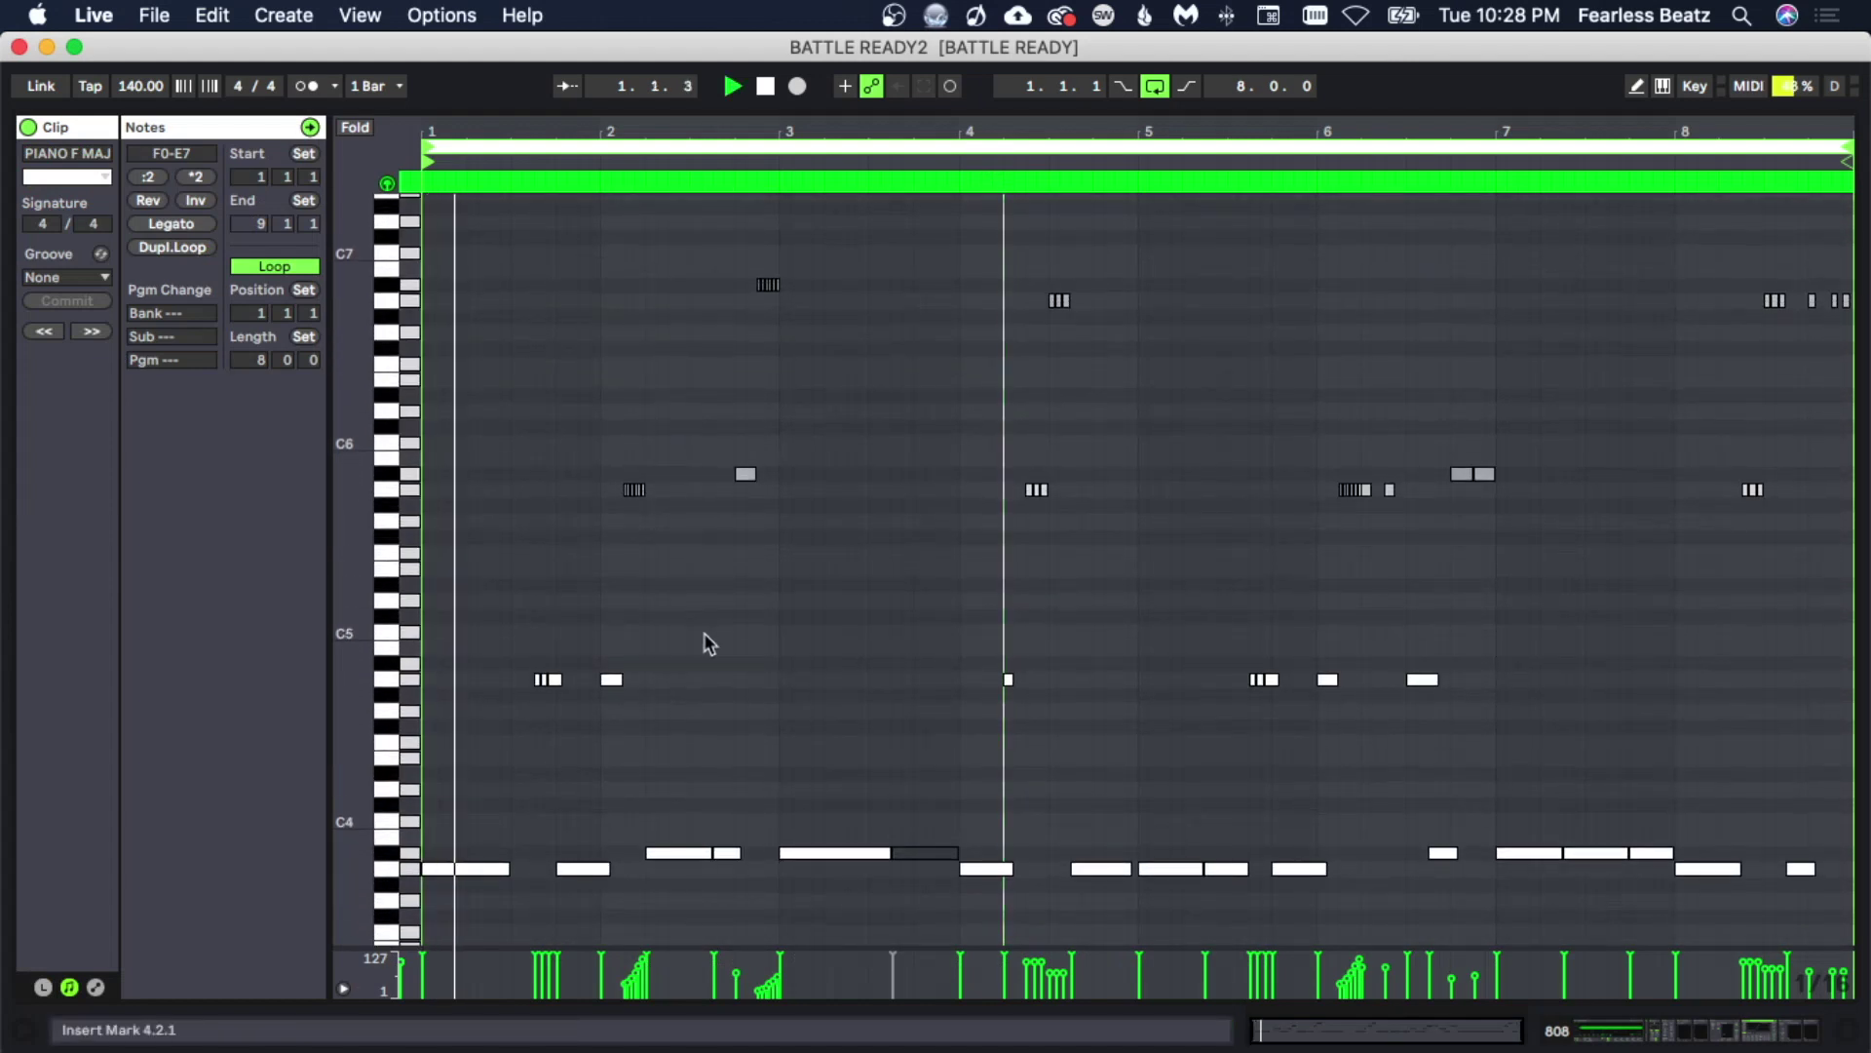
{"action": "scroll", "coordinate": [704, 634], "scroll_direction": "down", "scroll_amount": 1}
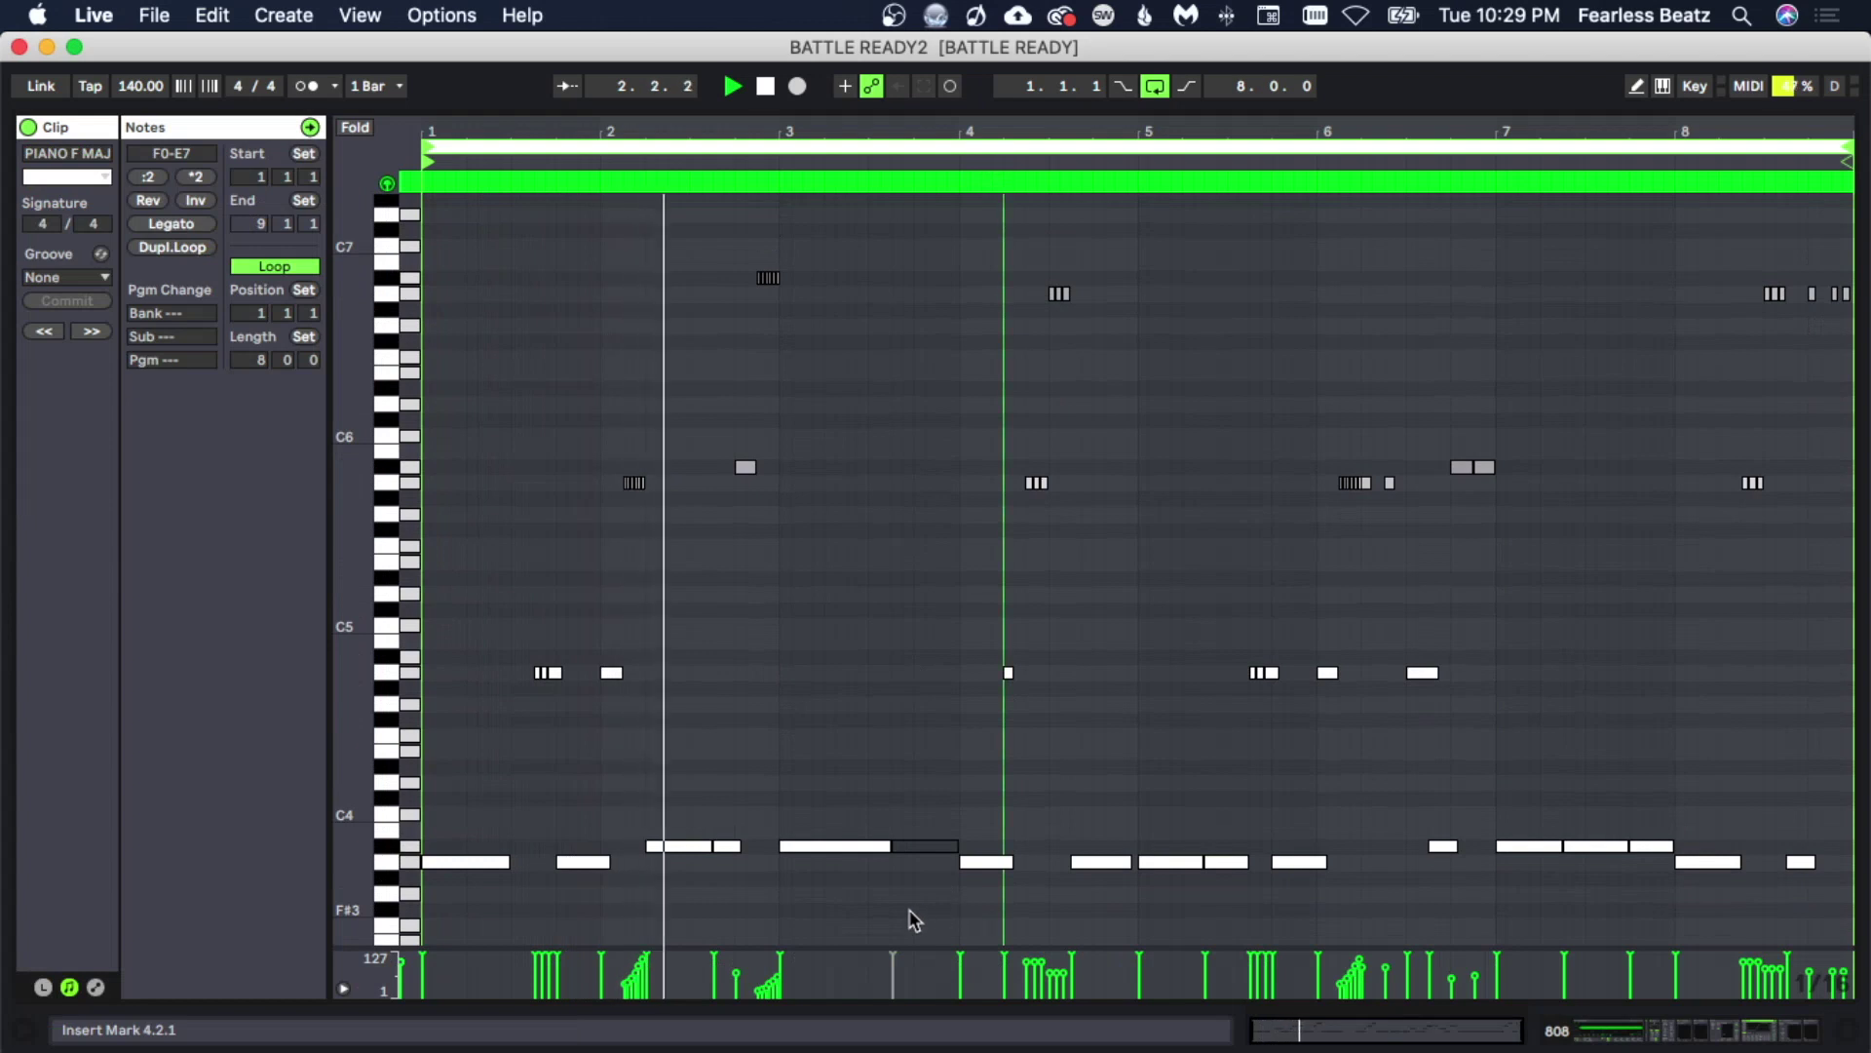